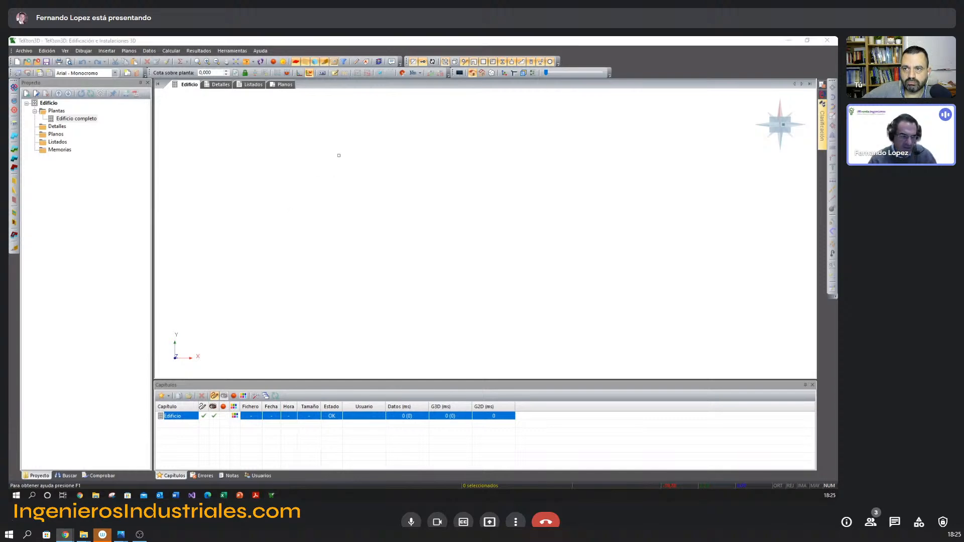
# Switch from the presentation slides to the DB-HE 2019 examples guide in the browser and examine the terraced houses' elevations and site plan on page 12.
pyautogui.hotkey('alt', 'Tab')
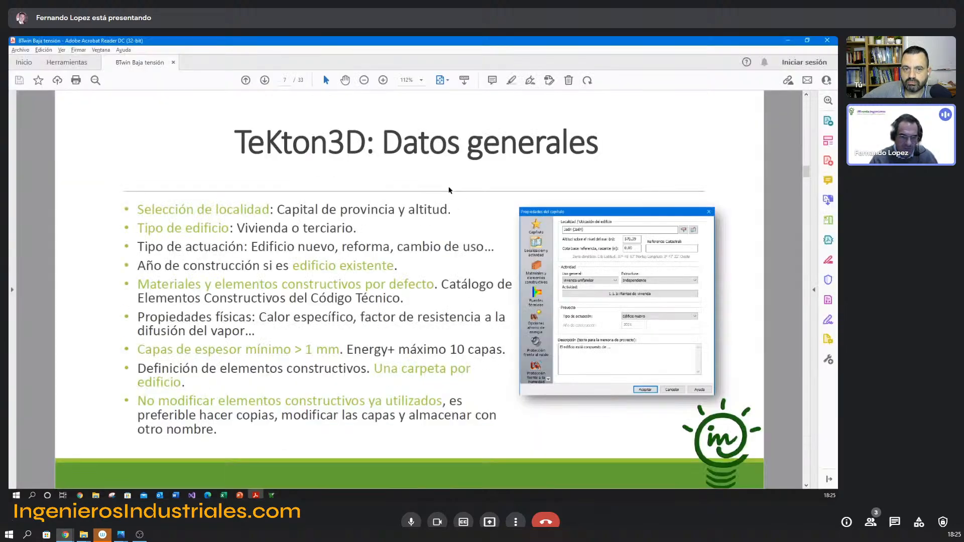
pyautogui.scroll(-1, 449, 191)
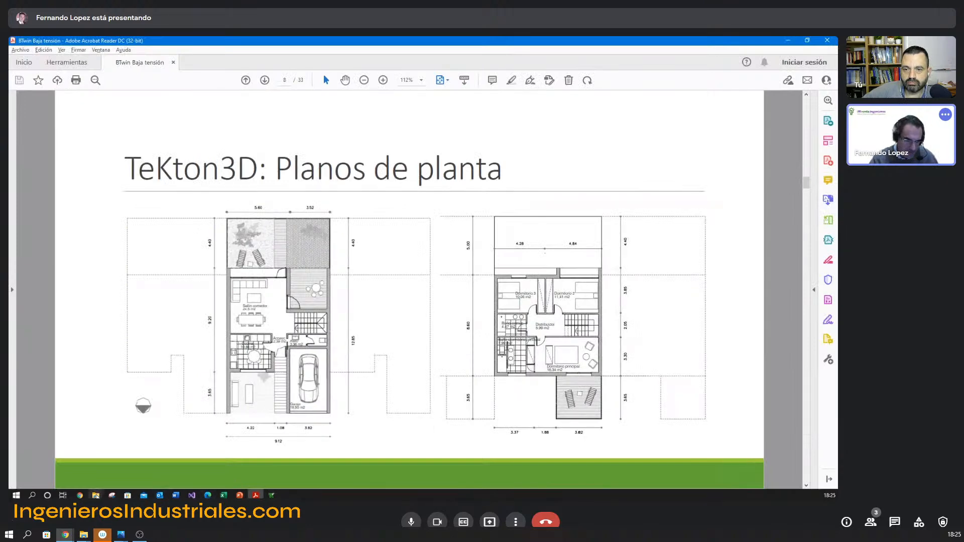
pyautogui.moveTo(80, 495)
pyautogui.click(48, 473)
pyautogui.scroll(8, 373, 275)
pyautogui.scroll(2, 372, 276)
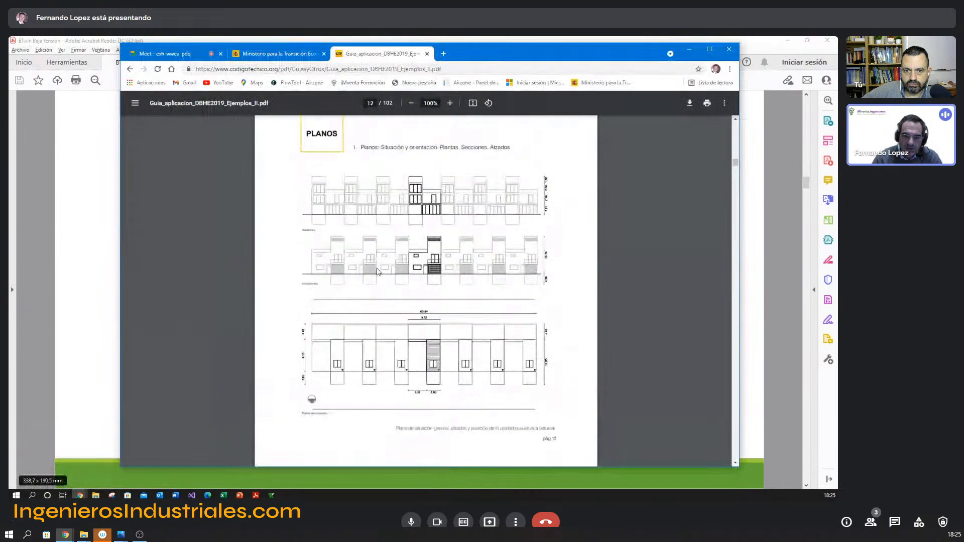
pyautogui.click(449, 103)
pyautogui.click(450, 103)
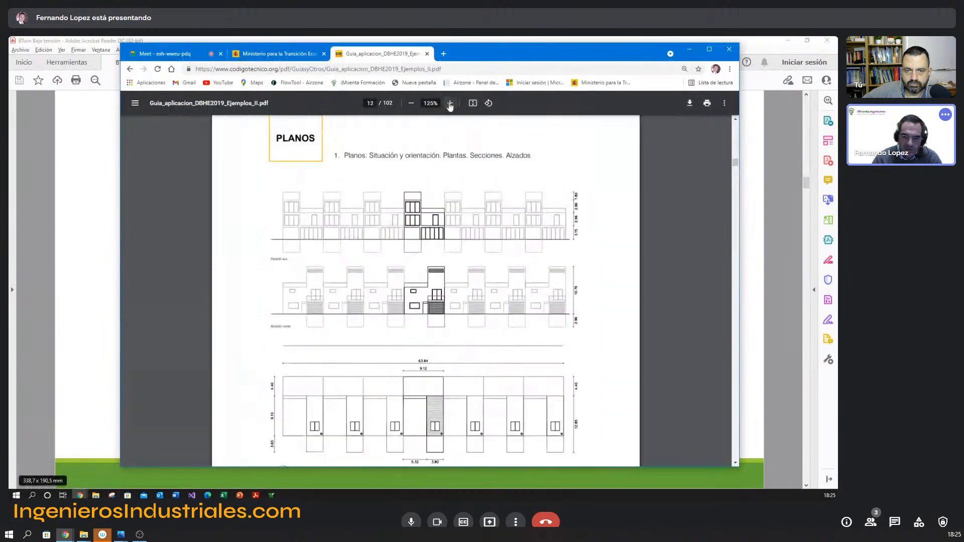
pyautogui.click(449, 103)
pyautogui.click(449, 103)
pyautogui.scroll(-1, 350, 352)
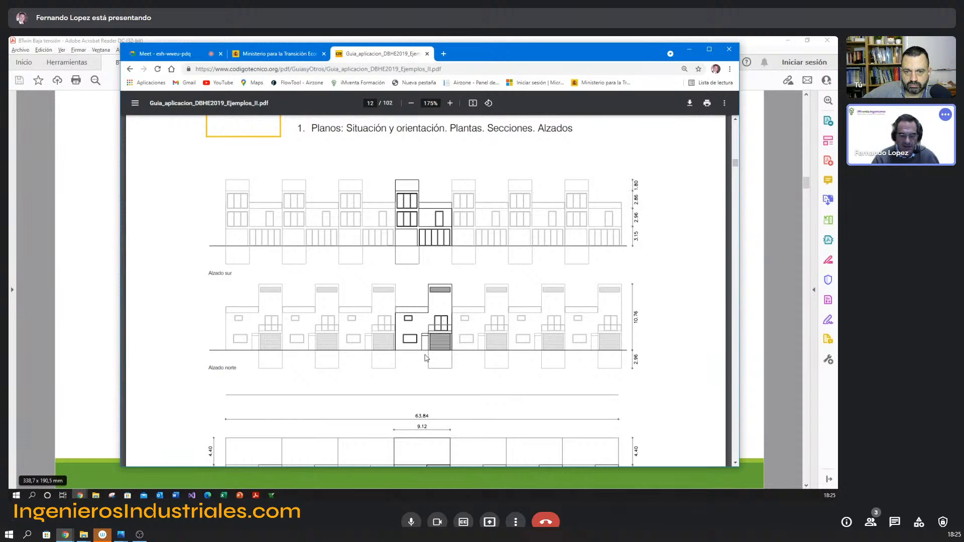
pyautogui.scroll(-3, 425, 359)
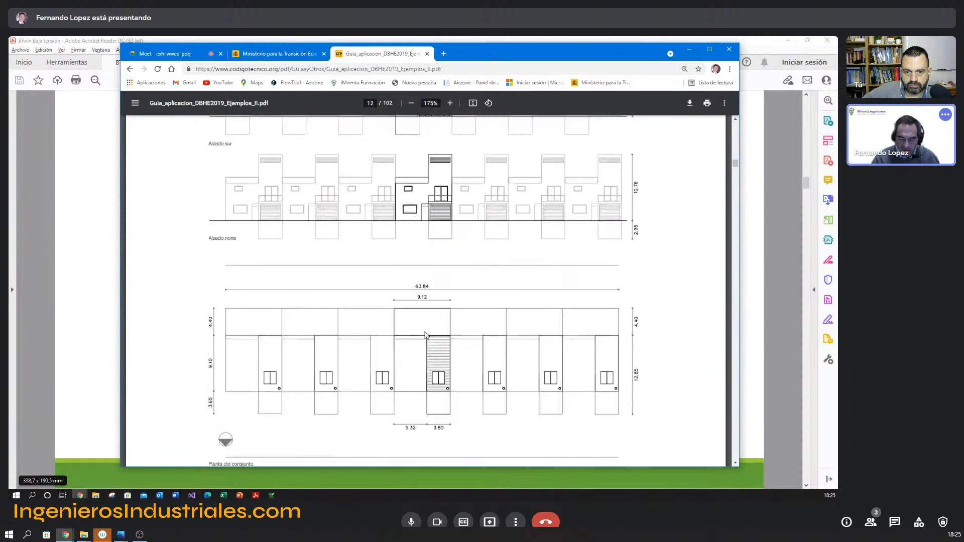
pyautogui.scroll(2, 414, 339)
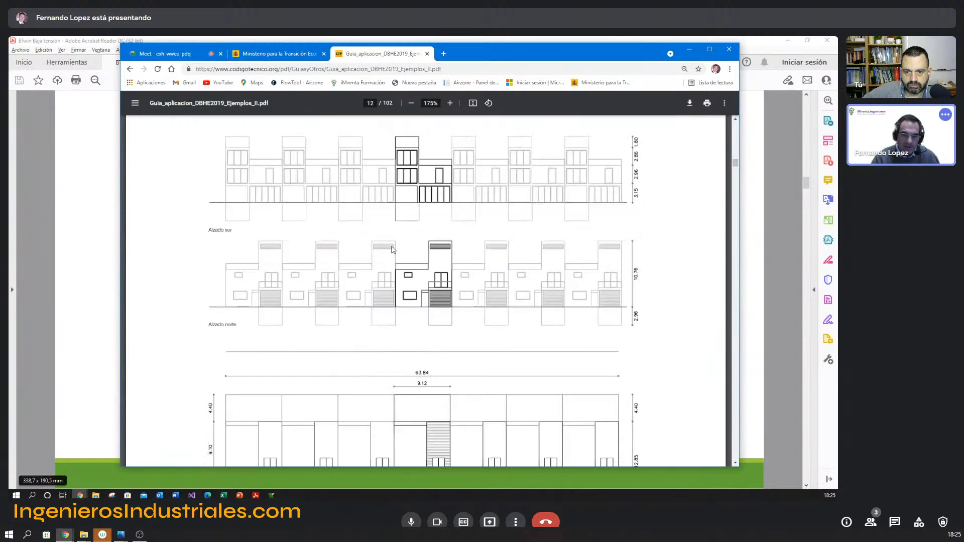
# Examine the north-south section on page 11 of the guide and the dimensioned house elevations on page 16.
pyautogui.scroll(4, 430, 302)
pyautogui.scroll(12, 435, 301)
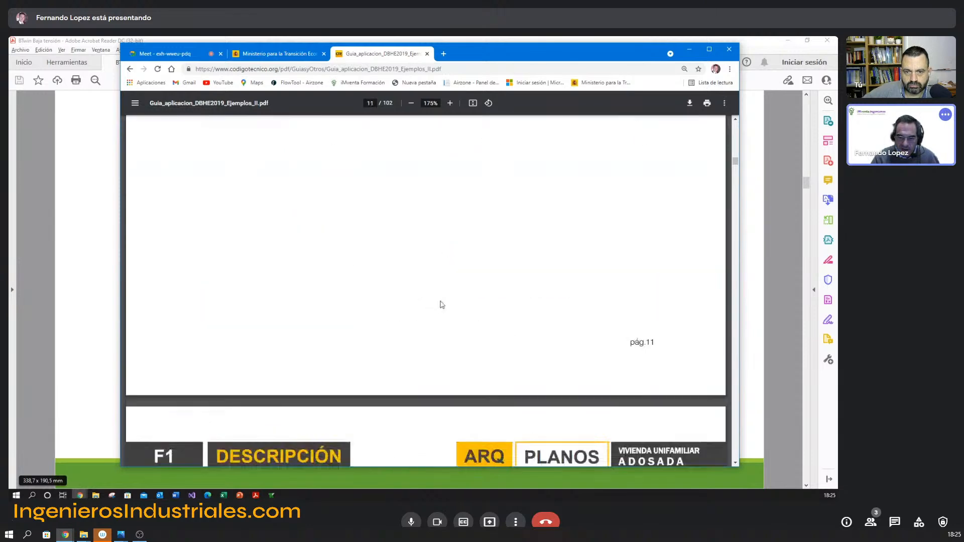
pyautogui.scroll(7, 642, 187)
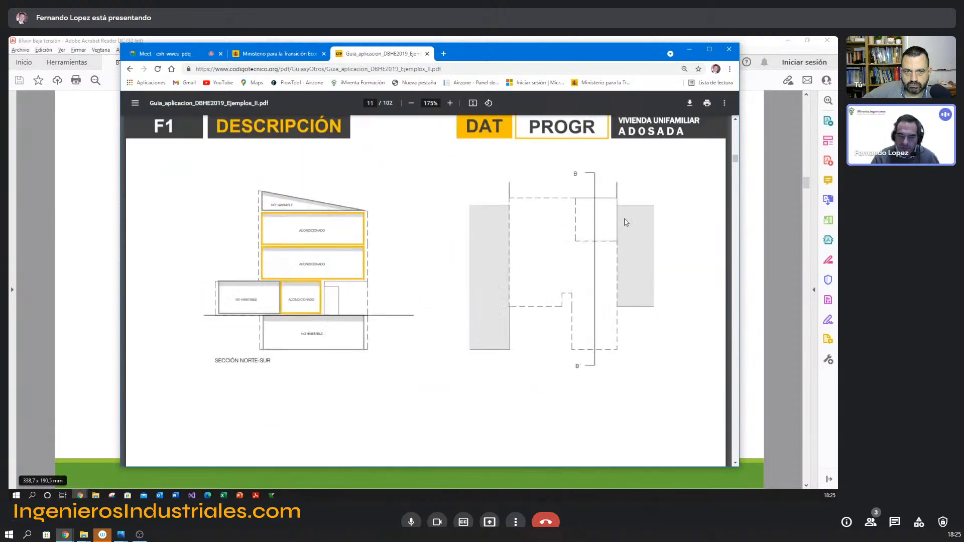
pyautogui.scroll(-4, 728, 320)
pyautogui.scroll(-15, 729, 320)
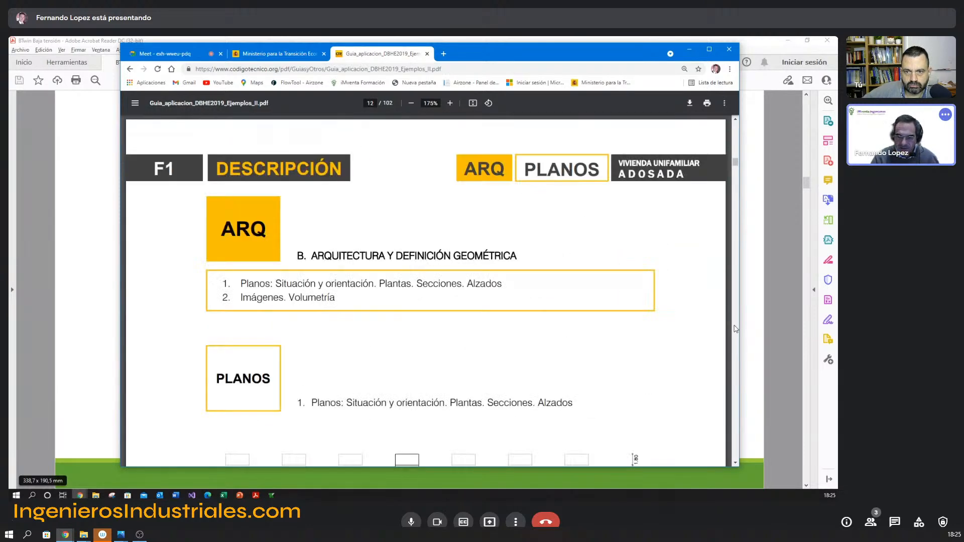
pyautogui.scroll(-15, 735, 329)
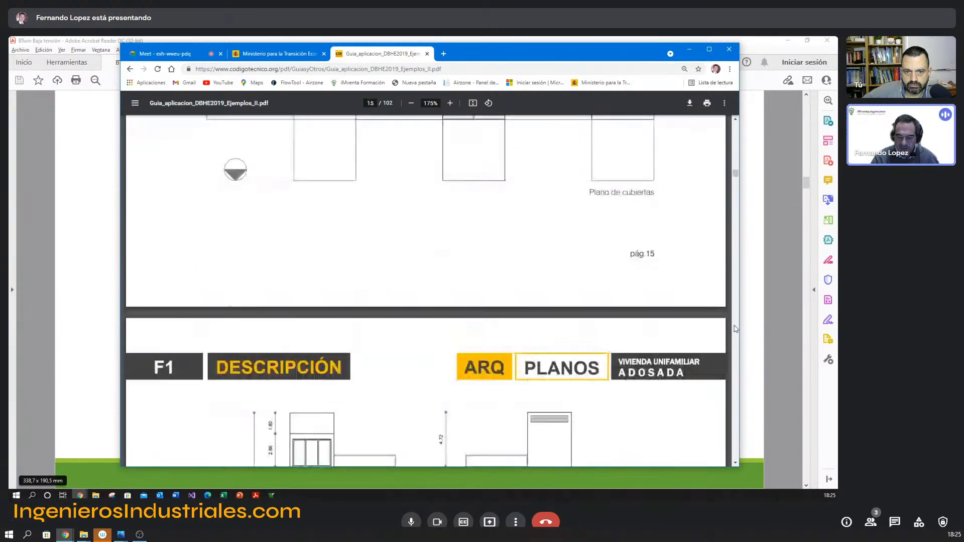
pyautogui.scroll(10, 653, 311)
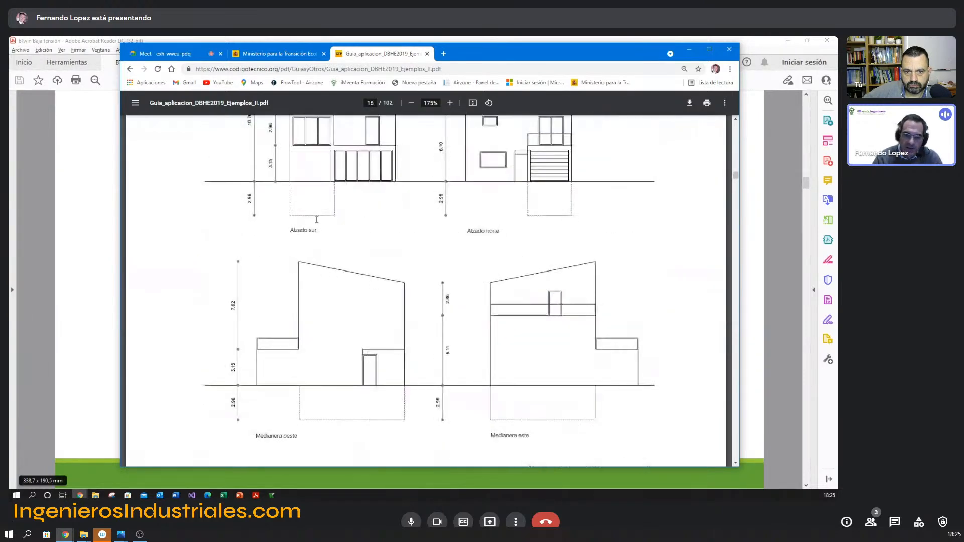
pyautogui.scroll(-2, 332, 245)
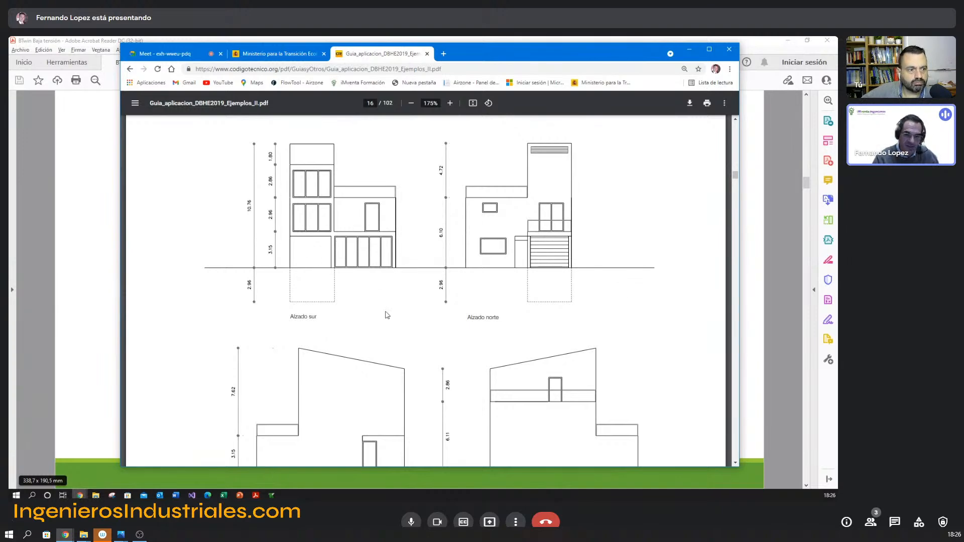
# Switch to TeKton3D and insert a new floor in the building, naming it P01 Sótano.
pyautogui.hotkey('alt', 'Tab')
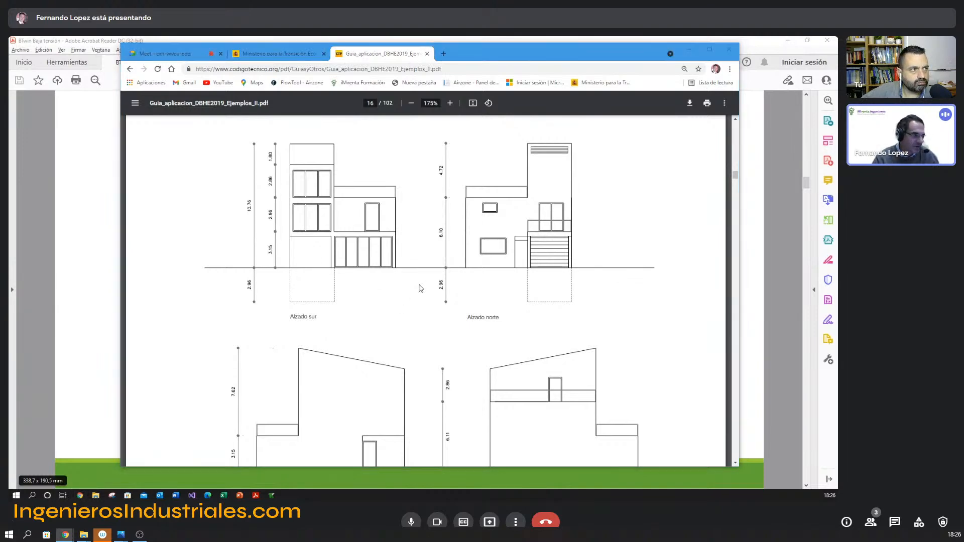
pyautogui.hotkey('alt', 'Tab')
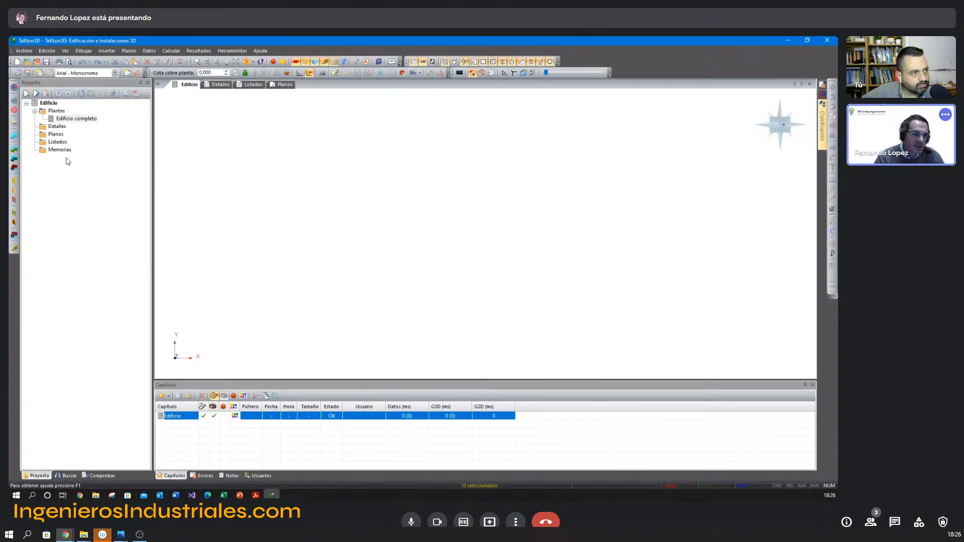
pyautogui.click(15, 126)
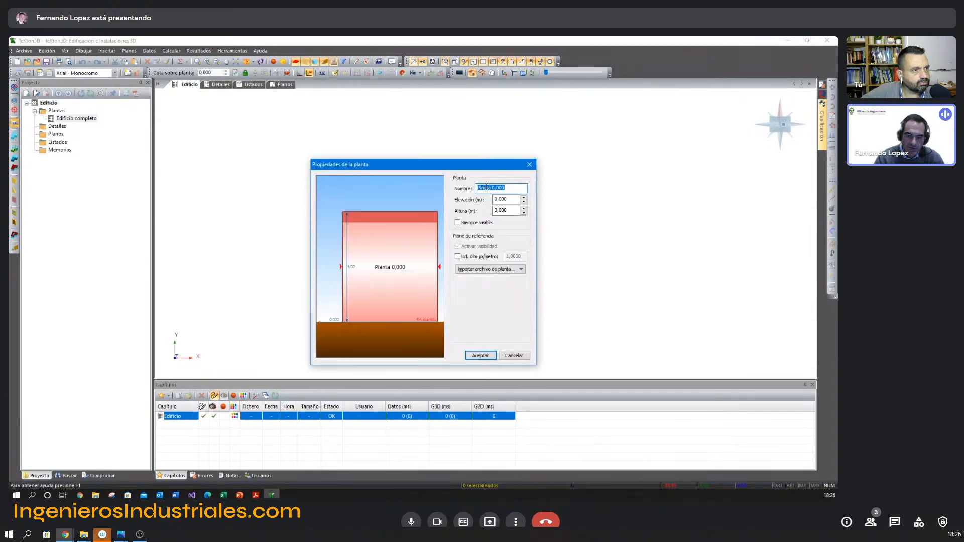
pyautogui.write('P01 Sótano')
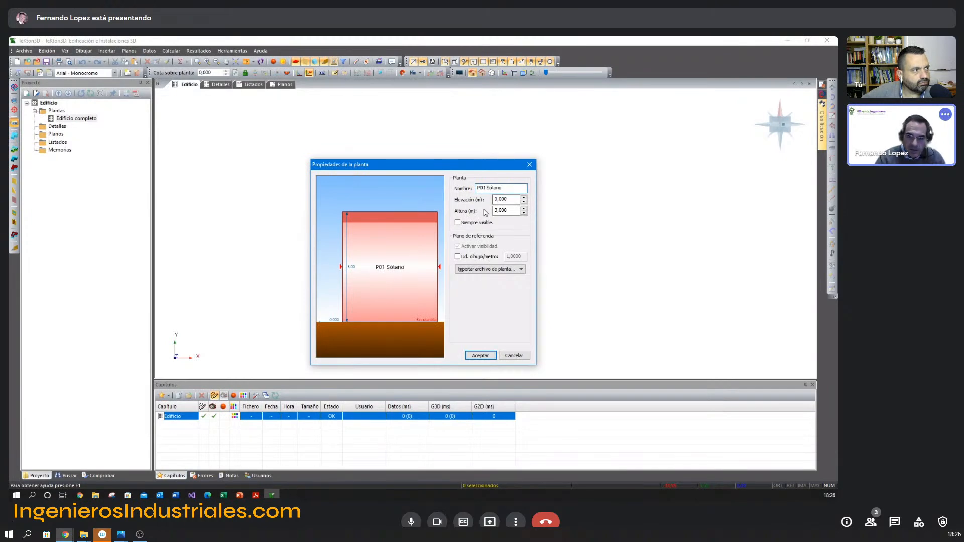
# Check the basement depth on the guide's south elevation in the browser and set the new floor's elevation to -2,96 m in TeKton3D.
pyautogui.hotkey('alt', 'Tab')
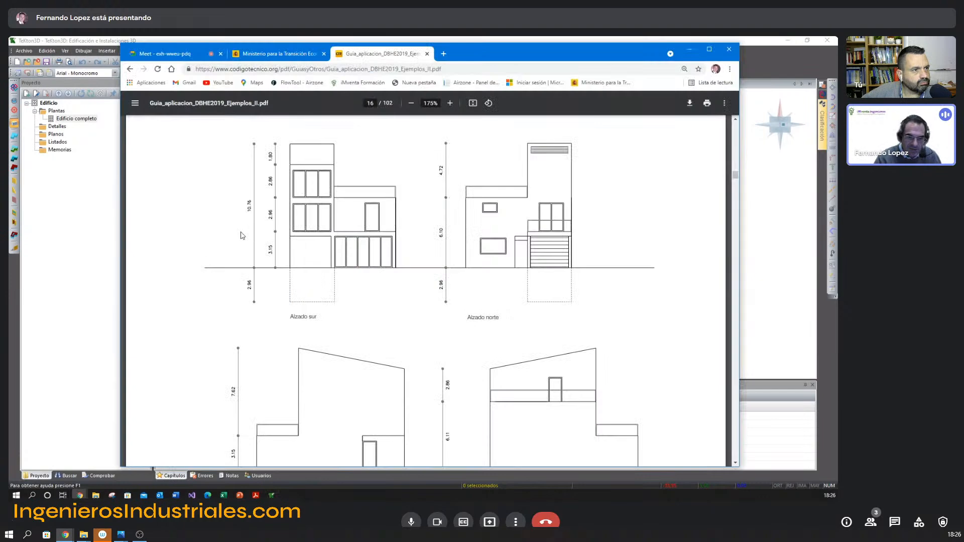
pyautogui.click(448, 102)
pyautogui.click(449, 103)
pyautogui.click(449, 103)
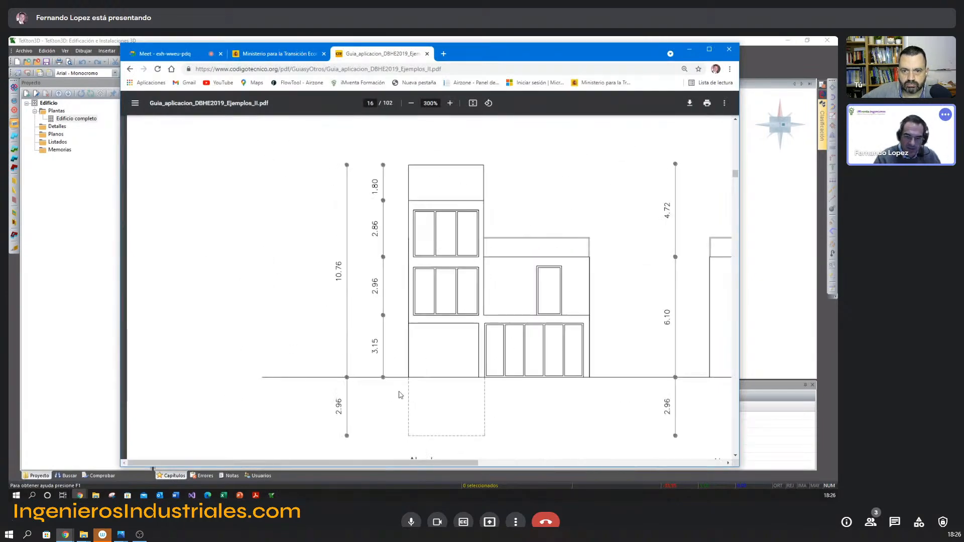
pyautogui.scroll(-1, 400, 395)
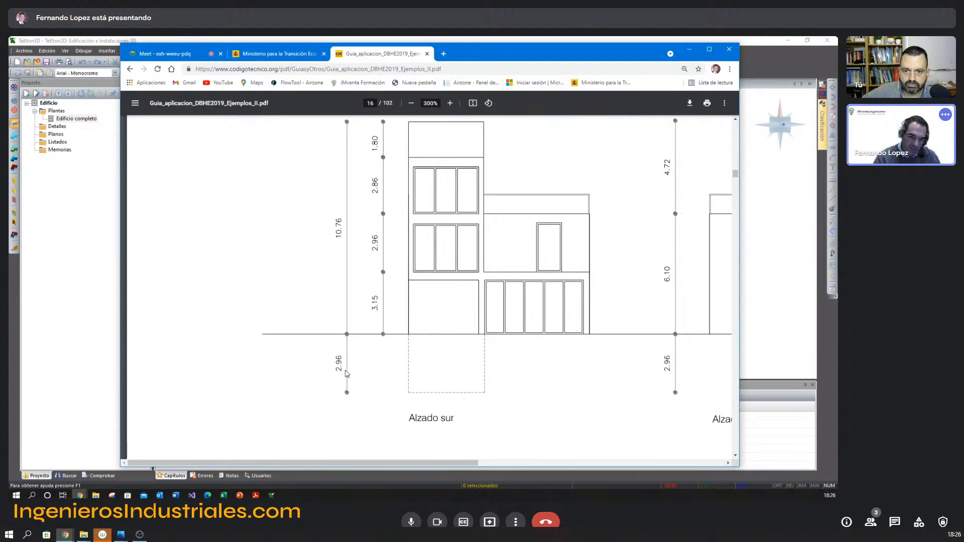
pyautogui.hotkey('alt', 'Tab')
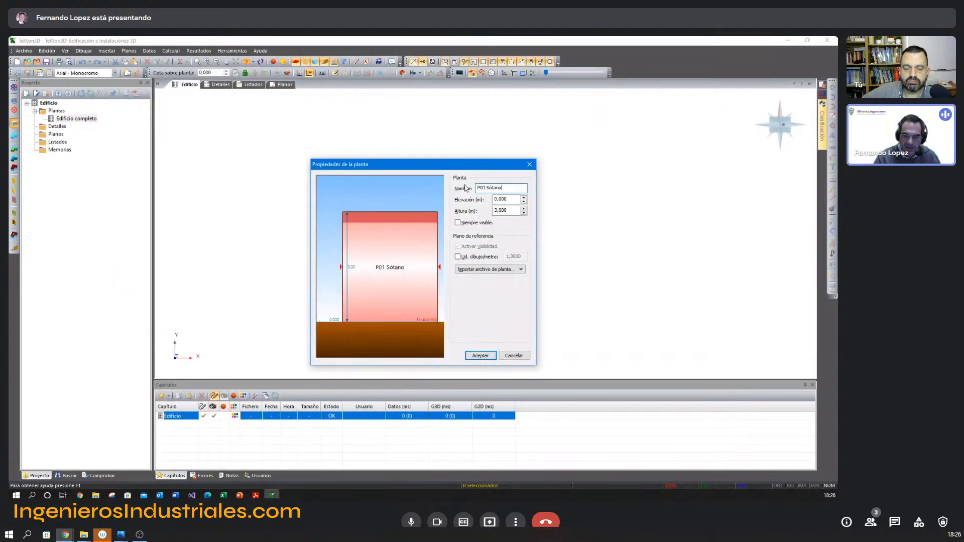
pyautogui.doubleClick(508, 200)
pyautogui.write('-2,96')
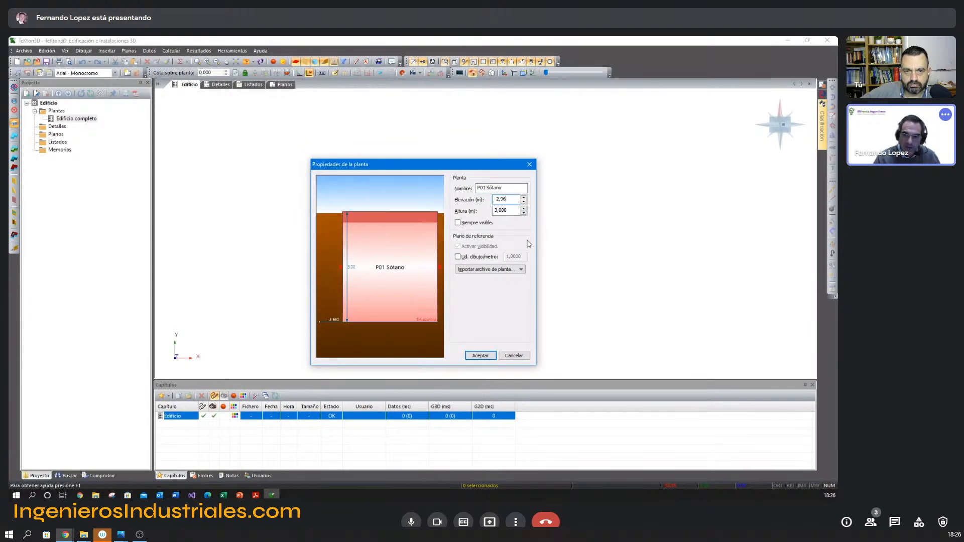
# Recheck the basement on the guide's elevation in the browser and set the floor's height to 2,96 m in TeKton3D.
pyautogui.hotkey('alt', 'Tab')
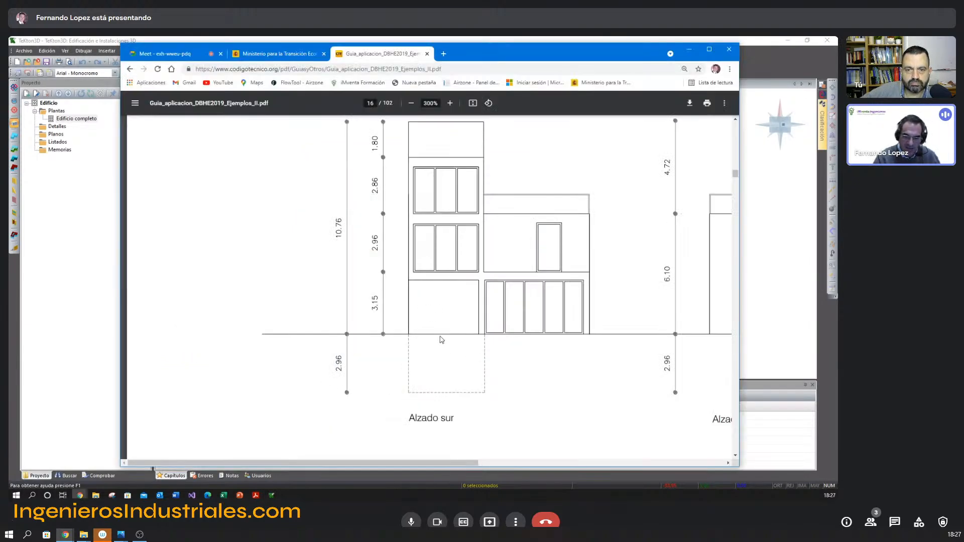
pyautogui.hotkey('alt', 'Tab')
pyautogui.click(508, 211)
pyautogui.doubleClick(507, 210)
pyautogui.write('2,96')
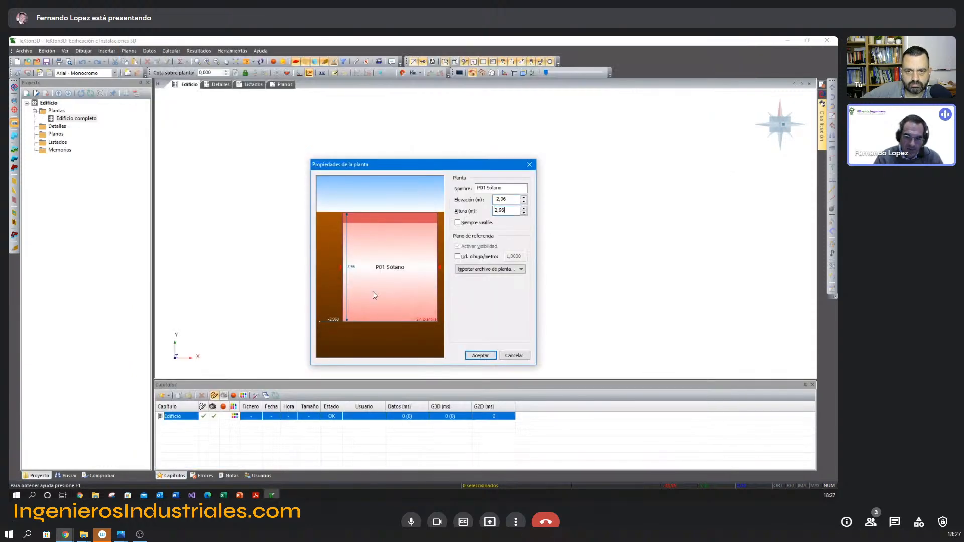
# Link the drawing P01 Sótano.dwg as the basement floor's reference plan and accept the floor properties.
pyautogui.click(493, 271)
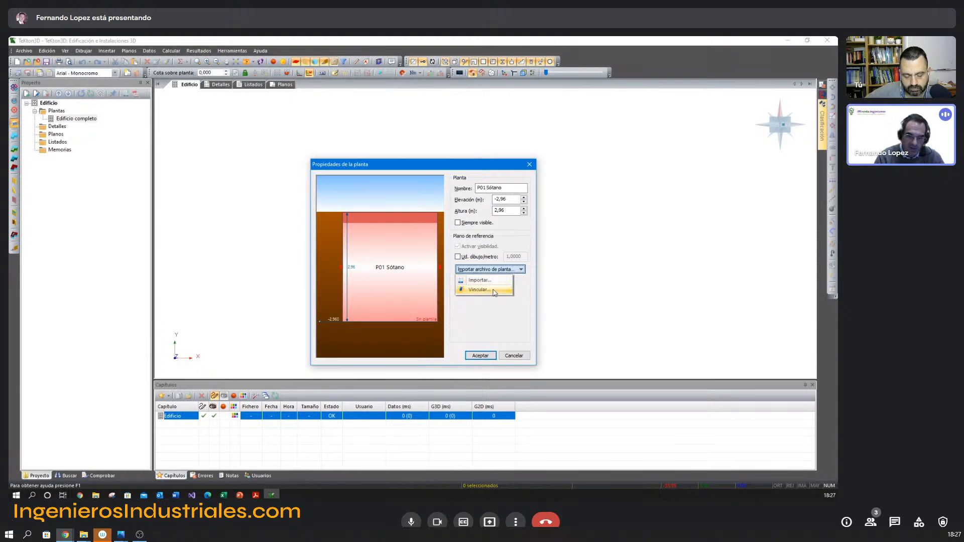
pyautogui.click(492, 290)
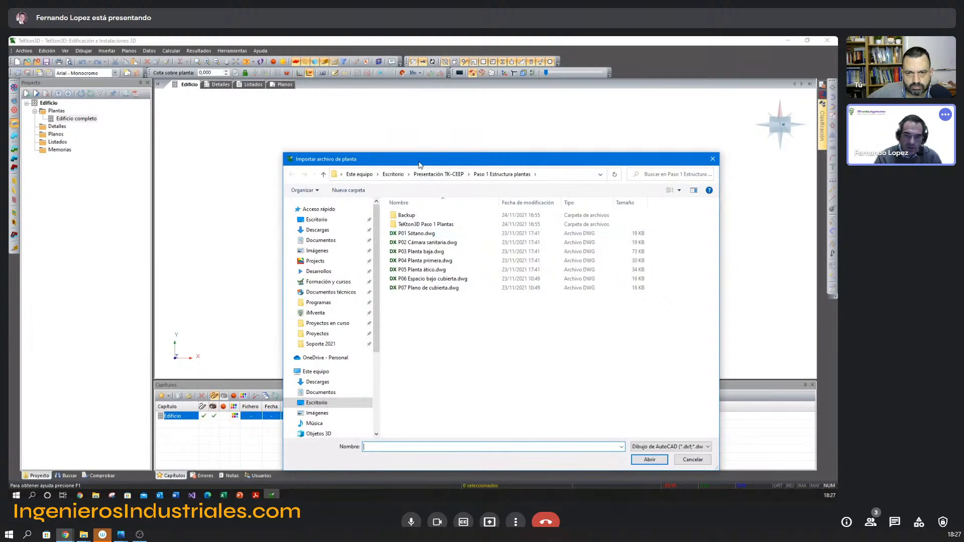
pyautogui.moveTo(419, 164); pyautogui.dragTo(380, 119)
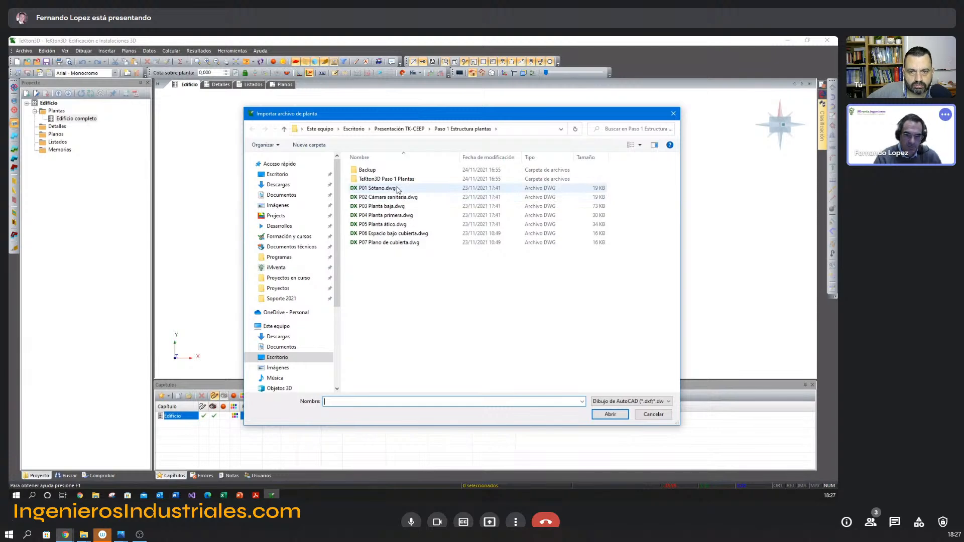
pyautogui.doubleClick(387, 188)
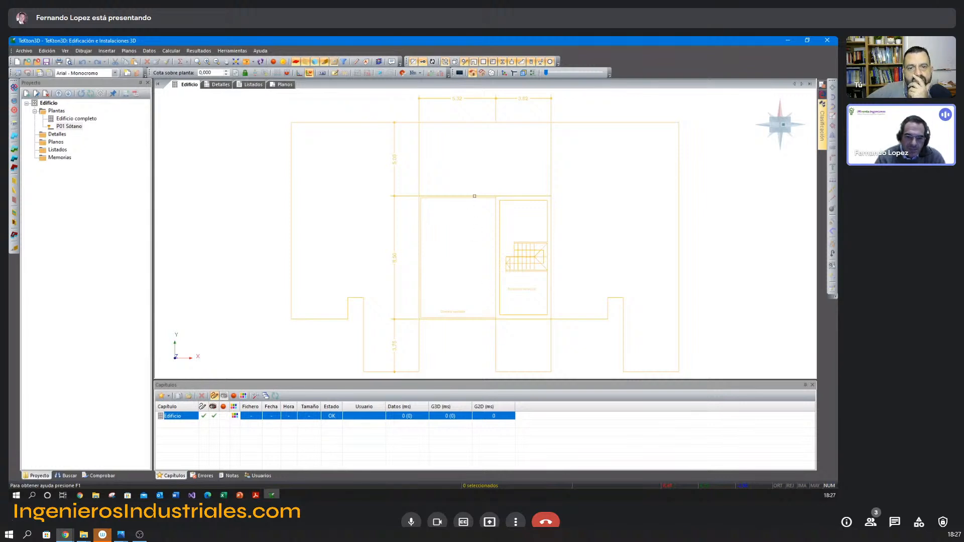
# Measure the distance between the ends of the width dimension above the stair room on the basement plan.
pyautogui.moveTo(447, 137); pyautogui.dragTo(381, 170, button='middle')
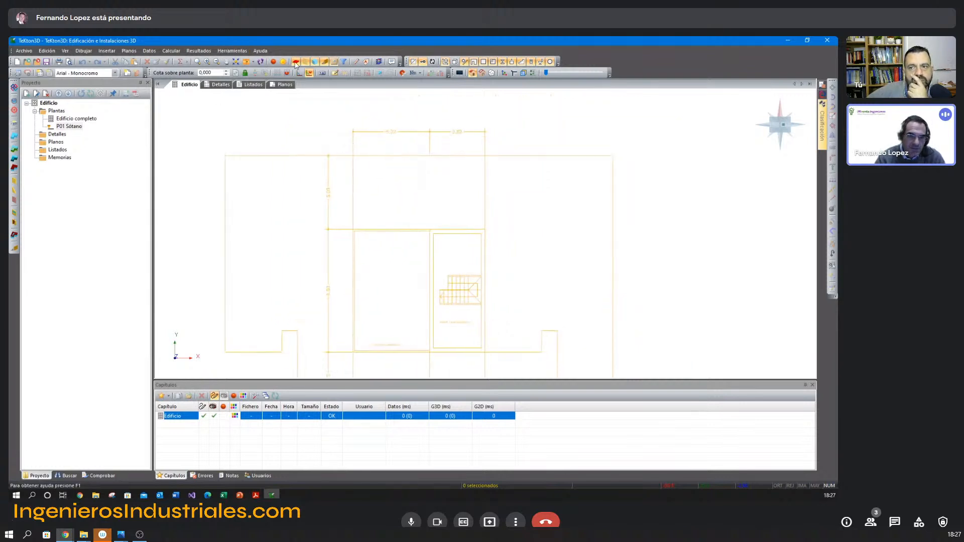
pyautogui.click(355, 63)
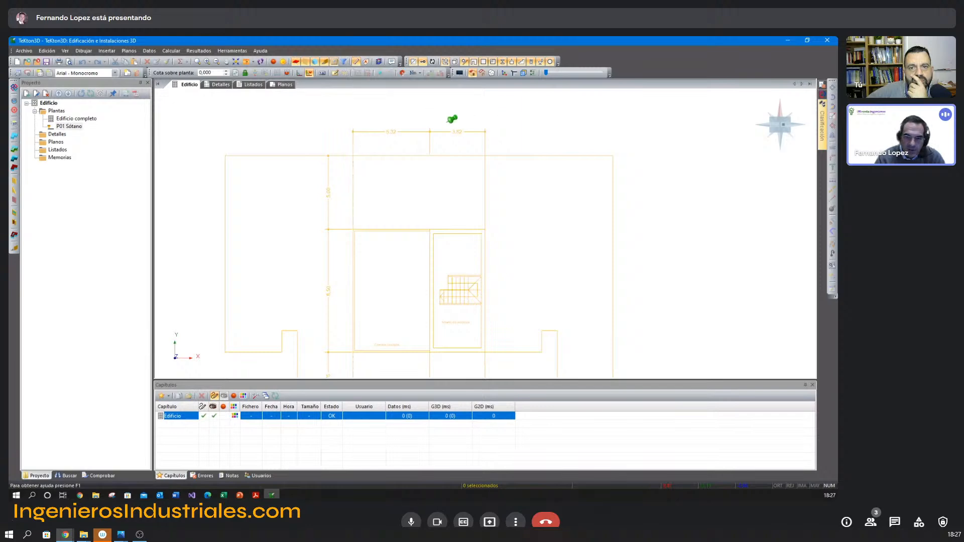
pyautogui.click(430, 128)
pyautogui.click(485, 129)
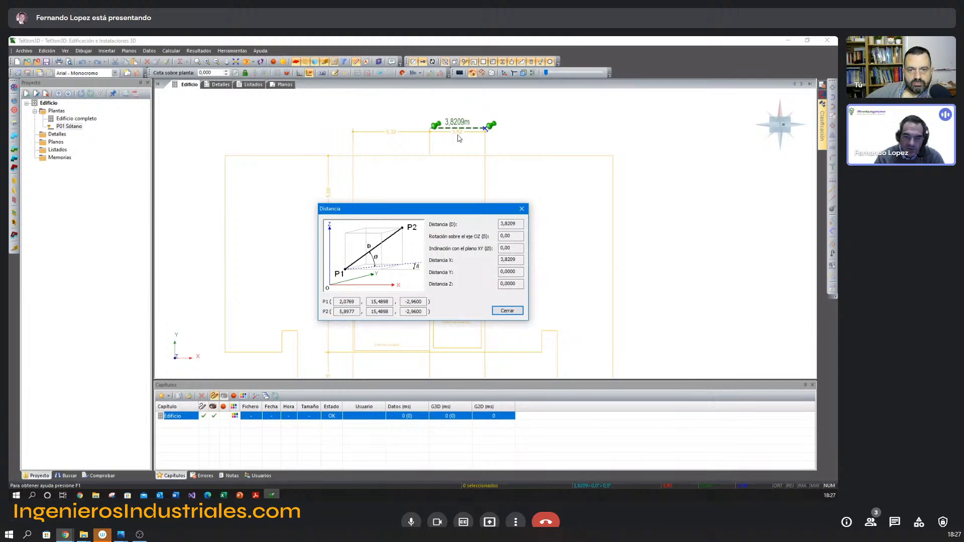
pyautogui.click(508, 311)
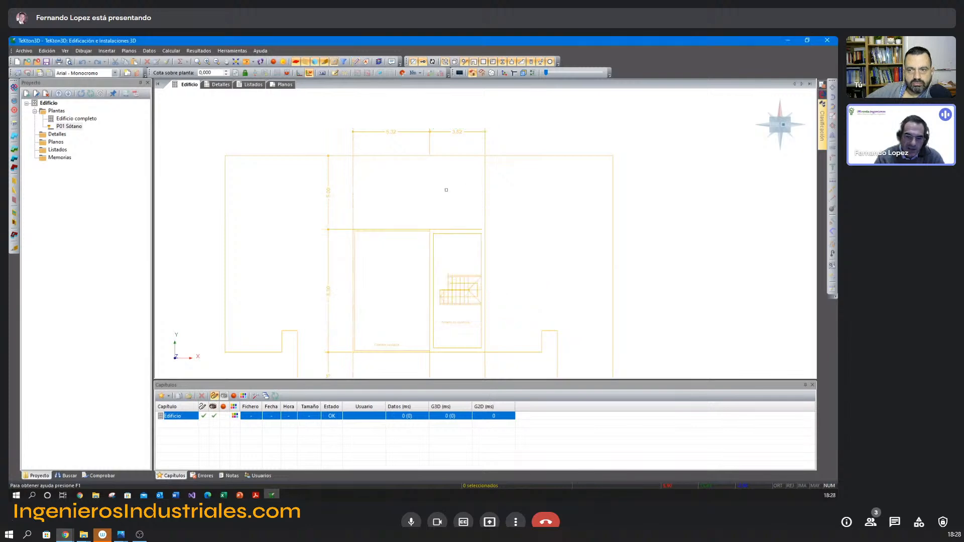
# Calibrate the basement plan between the ends of the width dimension above the stair room, accepting 3,821 m as the real length.
pyautogui.moveTo(419, 175); pyautogui.dragTo(440, 155, button='middle')
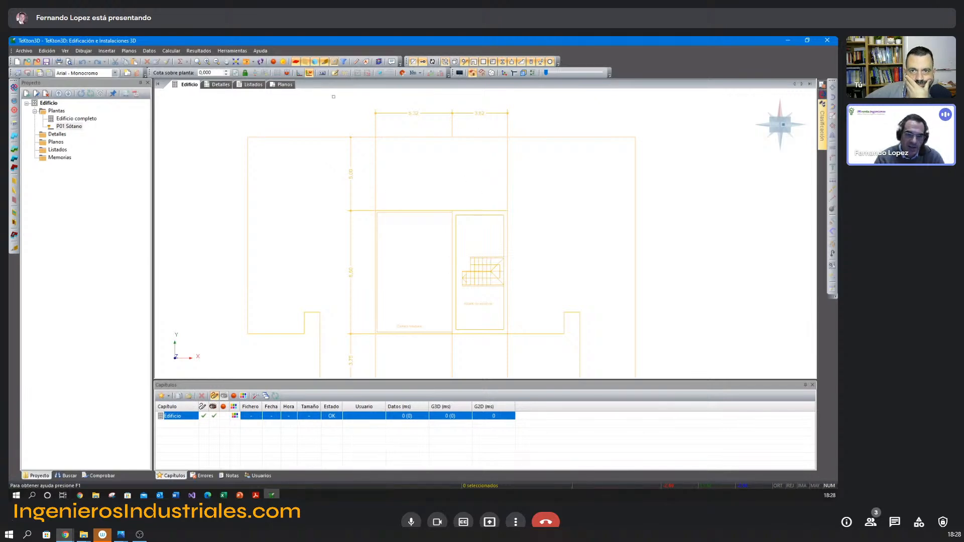
pyautogui.click(232, 51)
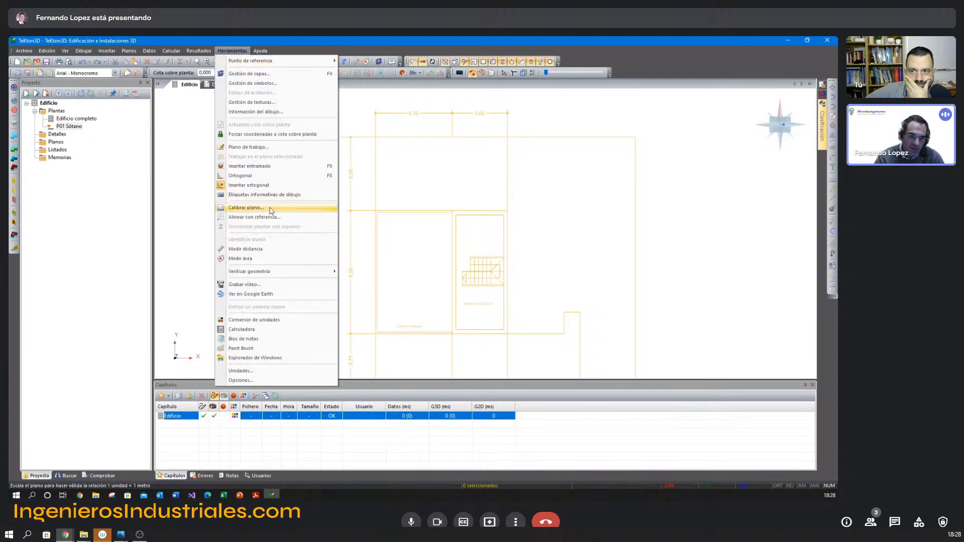
pyautogui.click(276, 203)
pyautogui.click(454, 109)
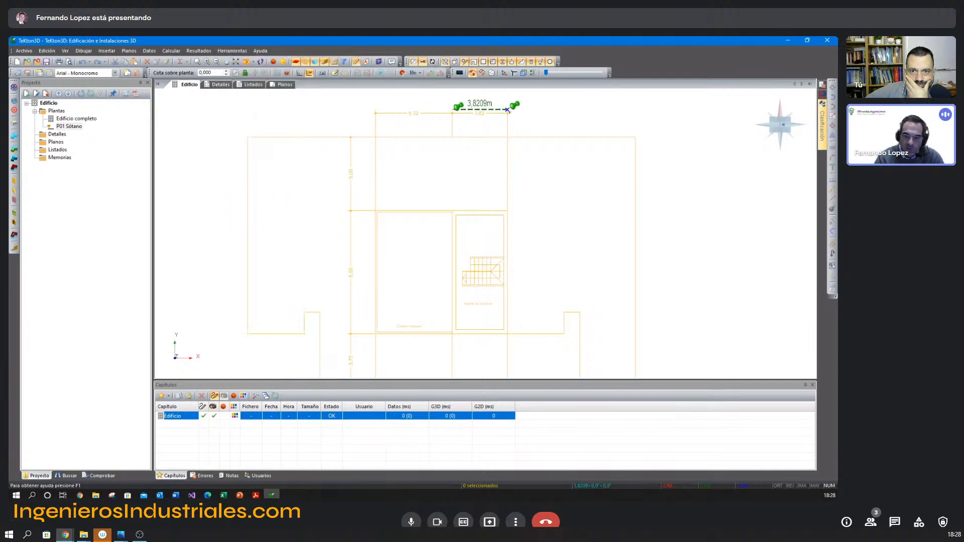
pyautogui.click(507, 109)
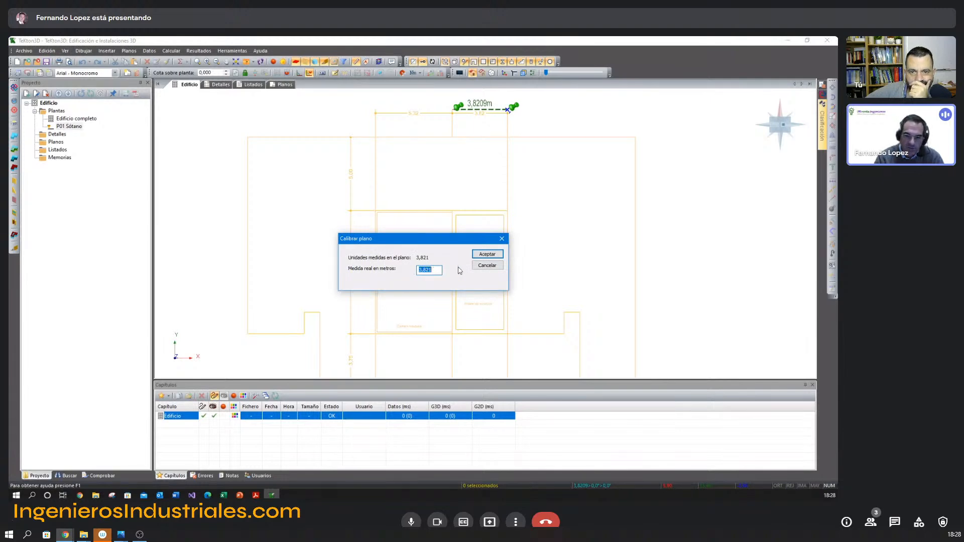
pyautogui.click(485, 255)
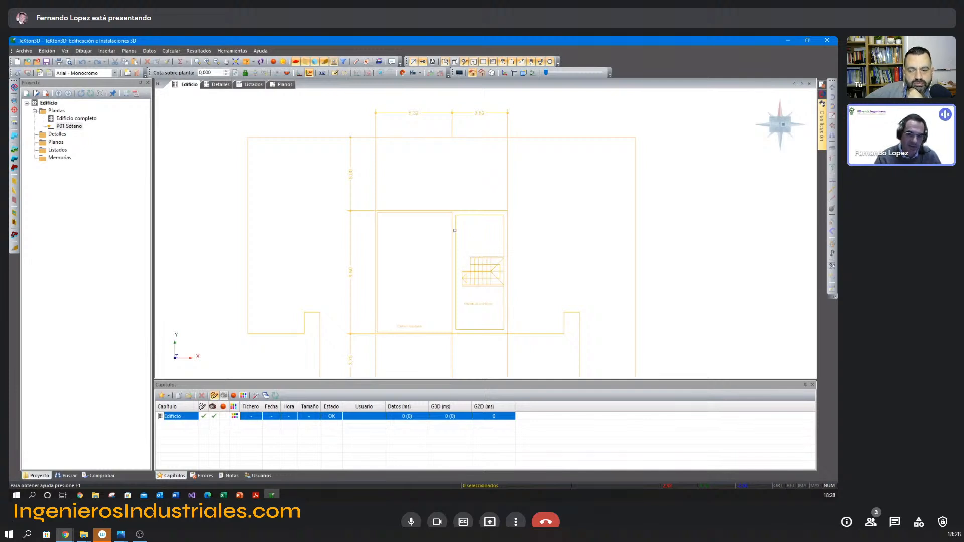
pyautogui.scroll(-1, 441, 218)
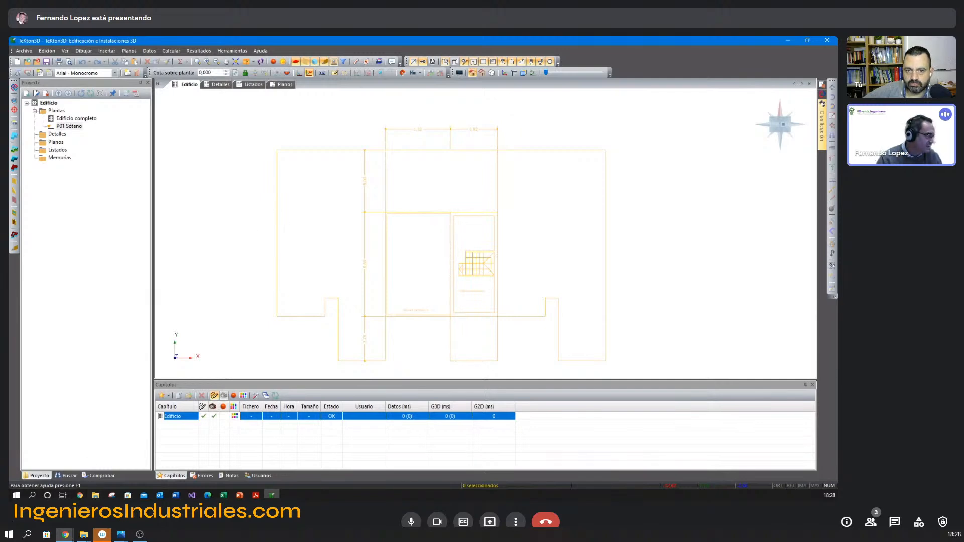
# Switch to the Adosado Guía 2 HE.dwg drawing in DXwin and examine the height dimensions on the house's elevations.
pyautogui.click(95, 495)
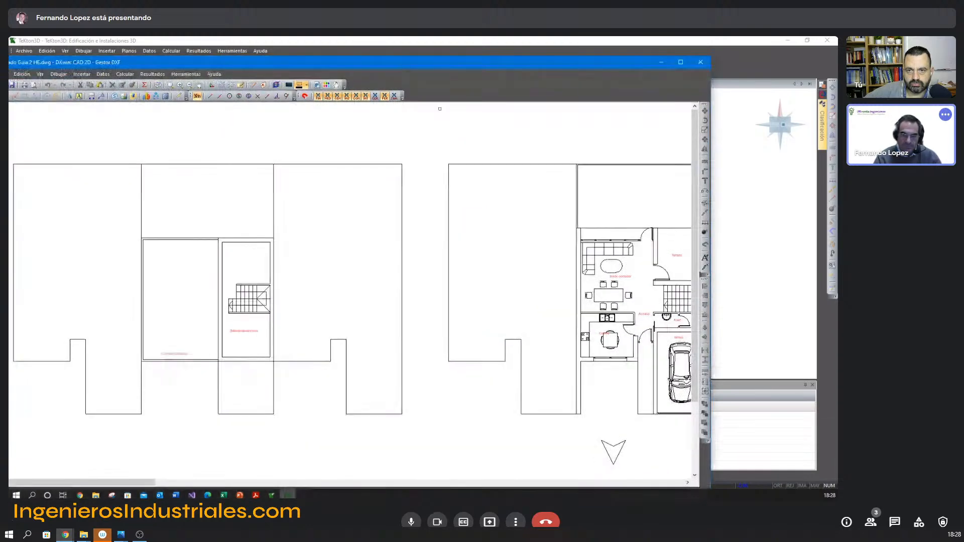
pyautogui.moveTo(418, 63)
pyautogui.mouseDown()
pyautogui.moveTo(574, 57)
pyautogui.moveTo(534, 47)
pyautogui.moveTo(470, 53)
pyautogui.mouseUp()
pyautogui.scroll(-3, 556, 279)
pyautogui.moveTo(556, 279)
pyautogui.mouseDown(button='middle')
pyautogui.moveTo(475, 278)
pyautogui.moveTo(110, 226)
pyautogui.mouseUp(button='middle')
pyautogui.moveTo(719, 247)
pyautogui.mouseDown(button='middle')
pyautogui.moveTo(450, 247)
pyautogui.moveTo(461, 276)
pyautogui.mouseUp(button='middle')
pyautogui.scroll(2, 352, 223)
pyautogui.scroll(-1, 352, 223)
pyautogui.scroll(1, 356, 300)
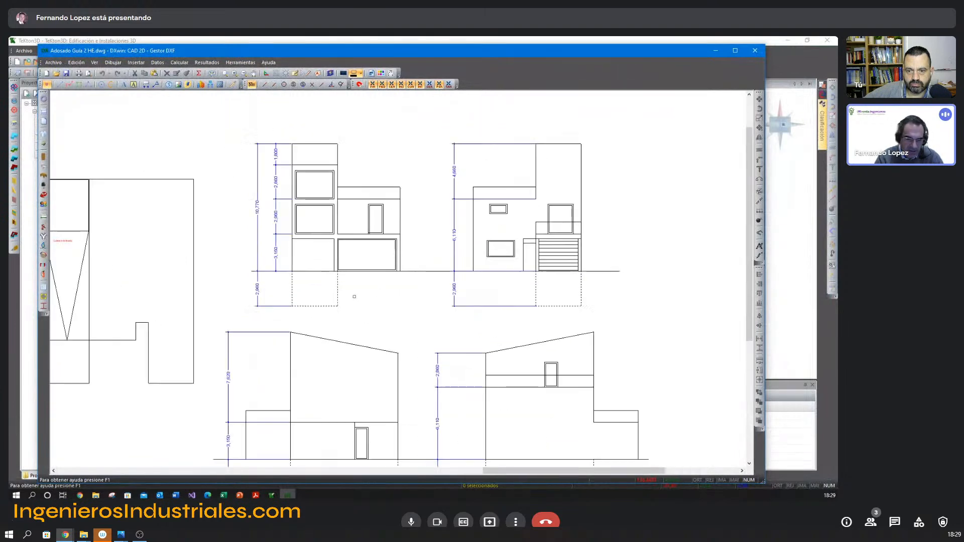
pyautogui.click(716, 52)
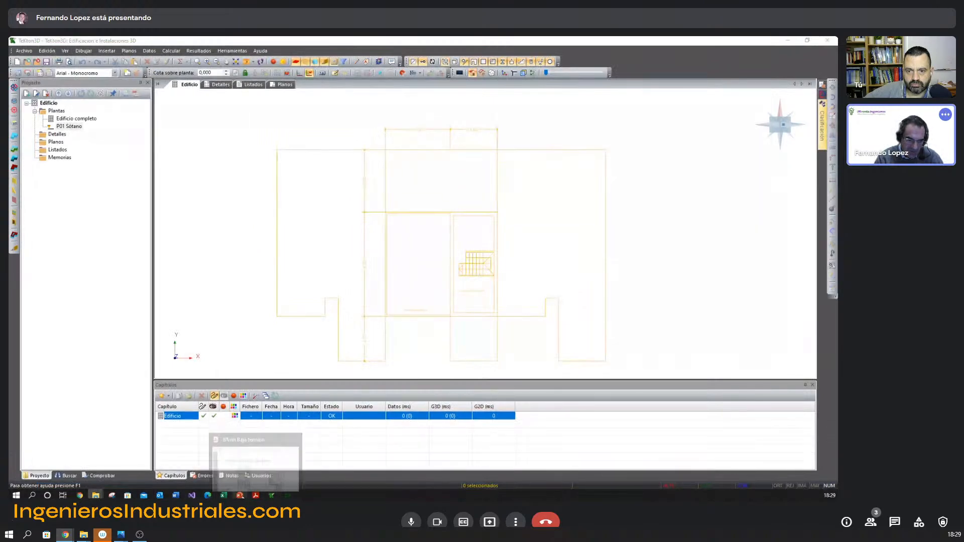
# Check the crawl space depth on the elevations page of the BTwin PDF in Acrobat Reader, then return to TeKton3D.
pyautogui.moveTo(79, 497)
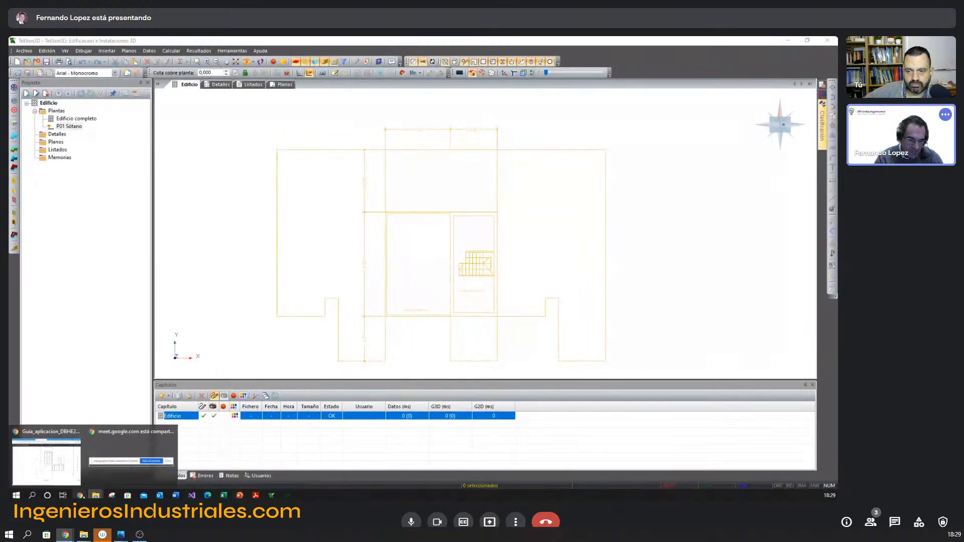
pyautogui.click(256, 496)
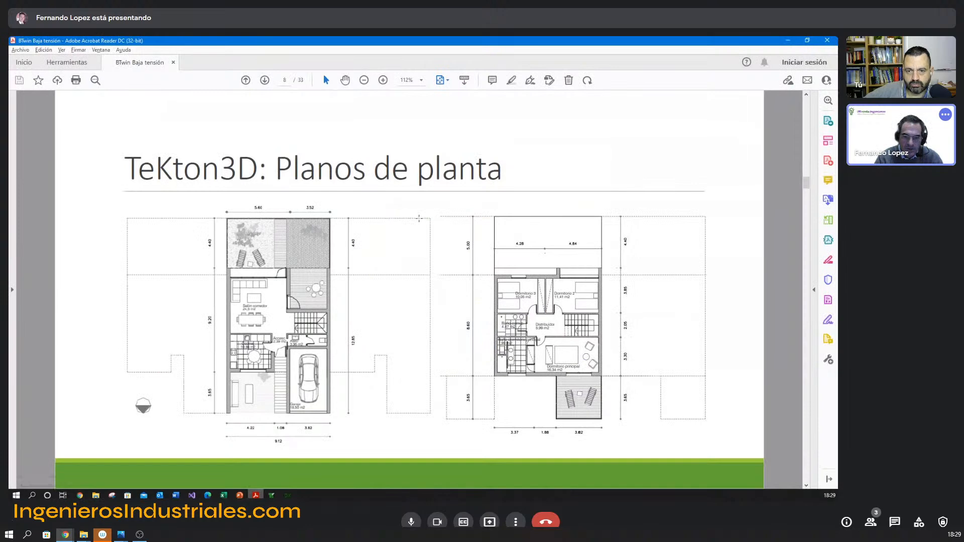
pyautogui.scroll(-3, 419, 219)
pyautogui.scroll(2, 420, 219)
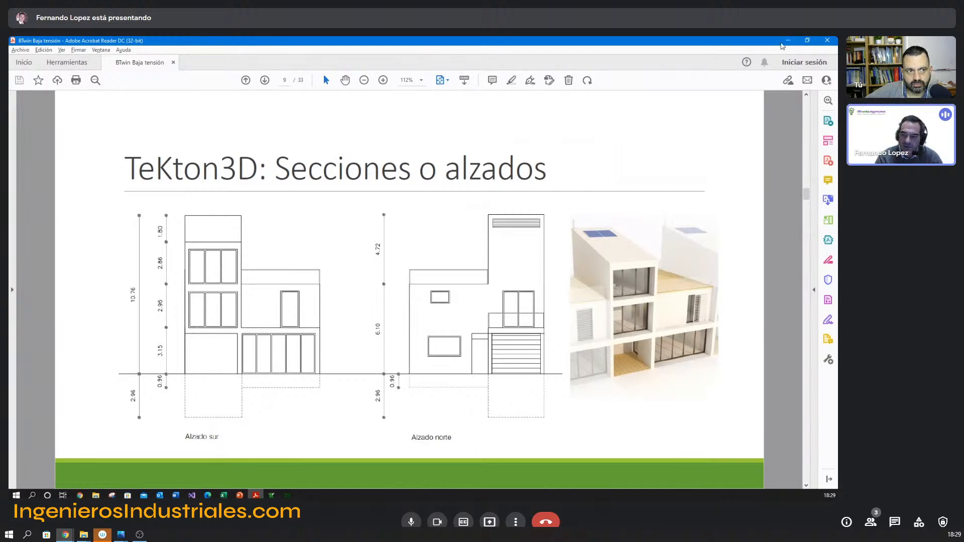
pyautogui.hotkey('alt', 'Tab')
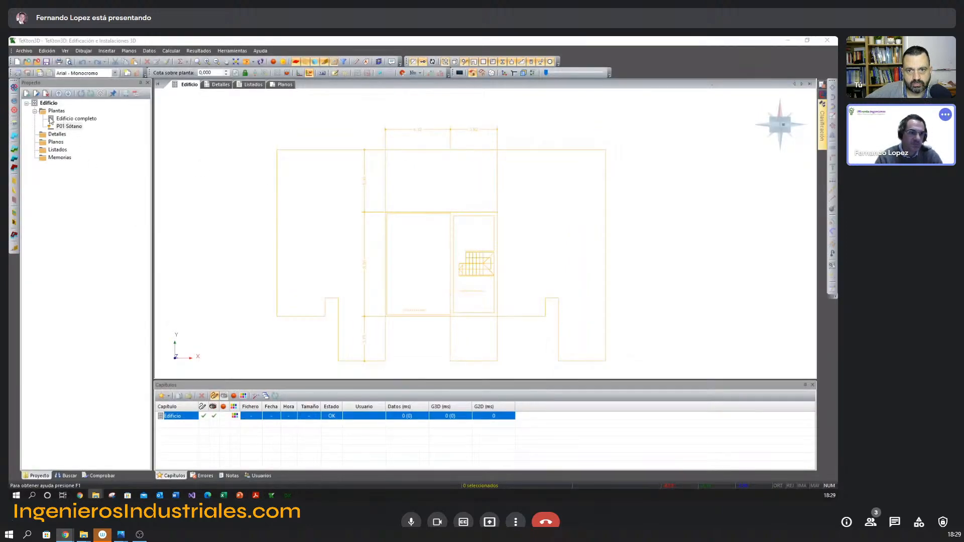
# Insert a new floor above the basement with an elevation of -0,96 m and a height of 0,96 m.
pyautogui.click(14, 125)
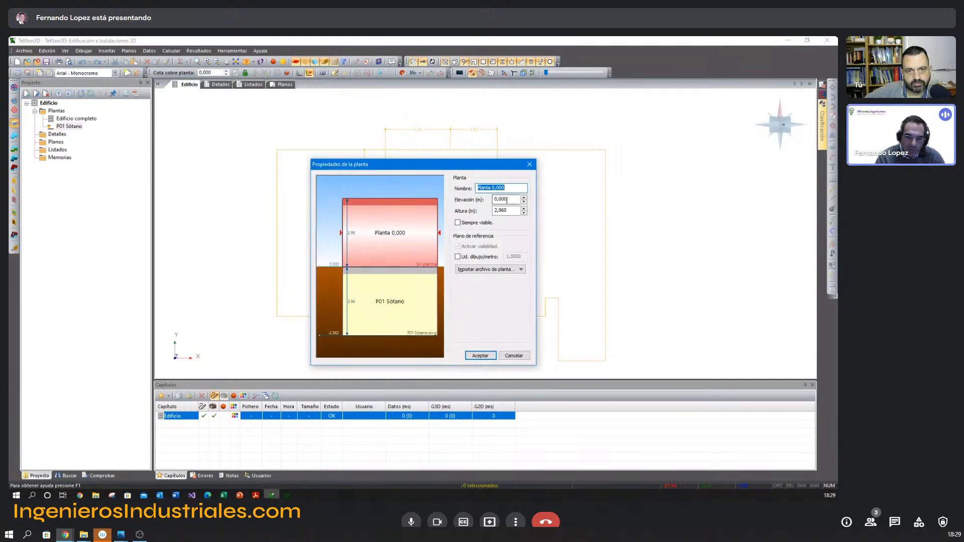
pyautogui.moveTo(510, 200); pyautogui.dragTo(492, 200)
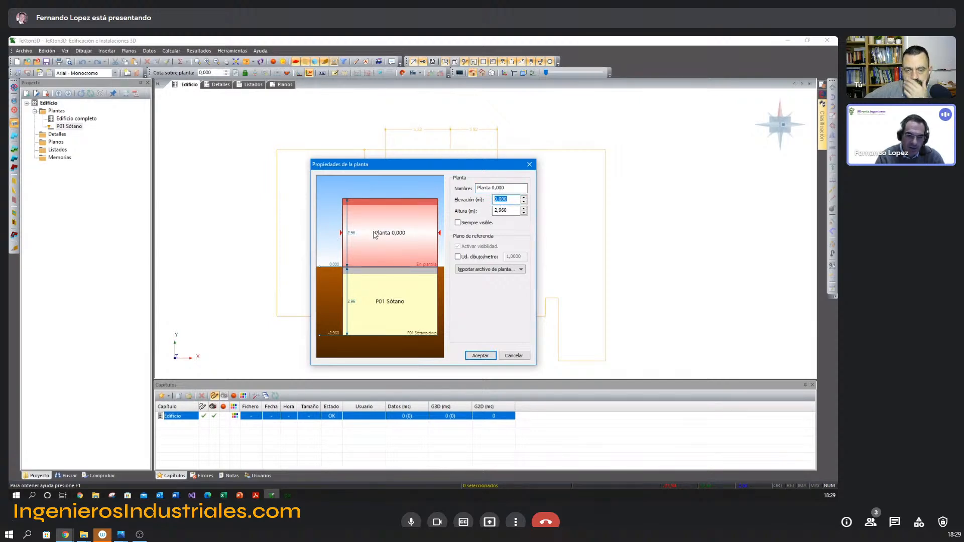
pyautogui.press('Tab')
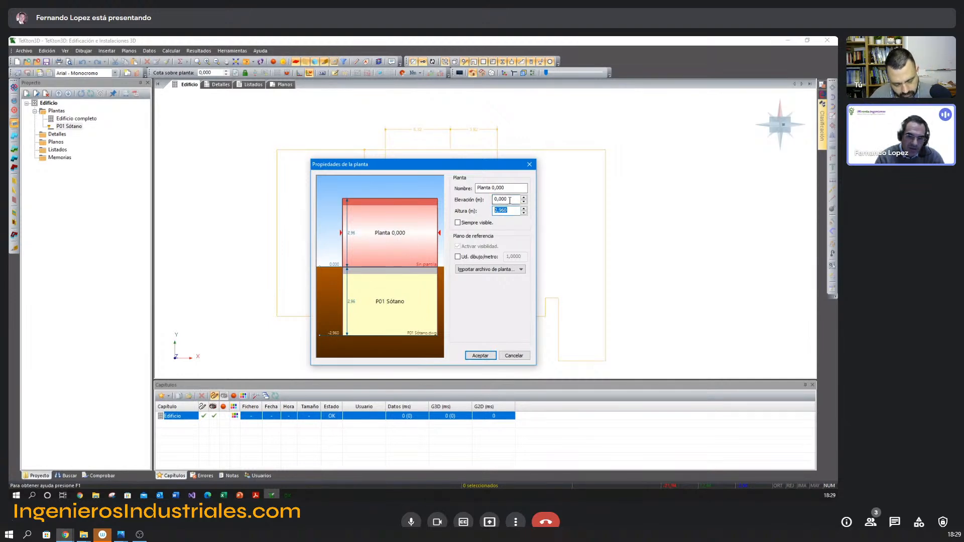
pyautogui.moveTo(510, 200); pyautogui.dragTo(491, 199)
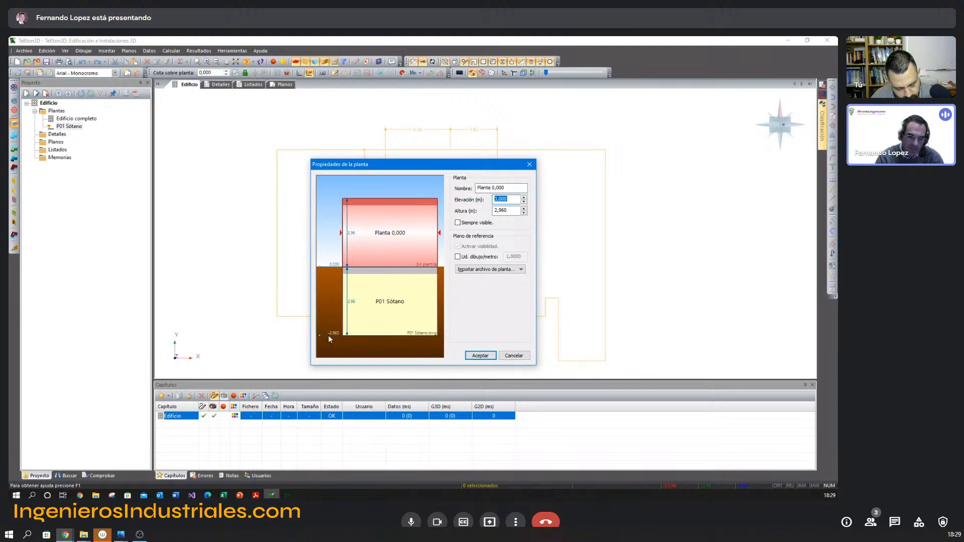
pyautogui.write('-')
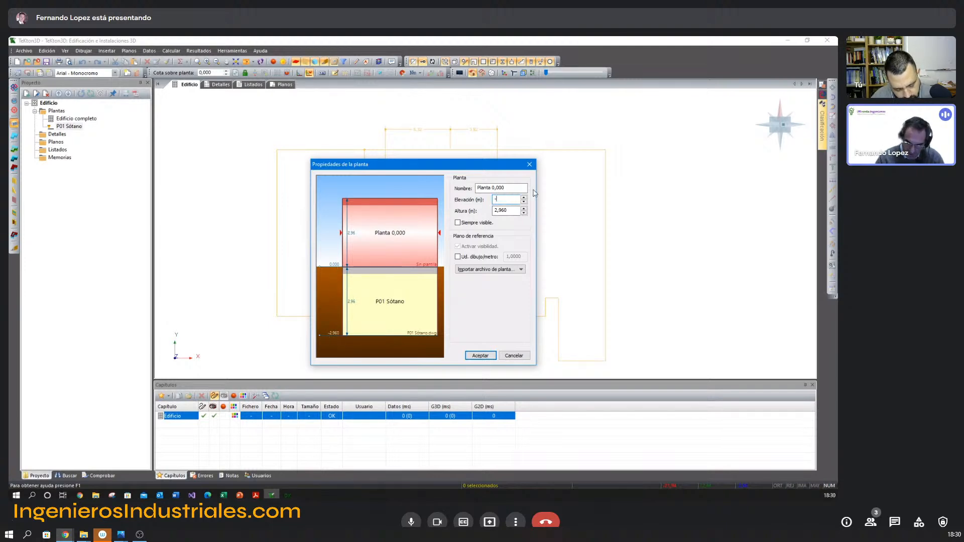
pyautogui.write('0,96')
pyautogui.press('Tab')
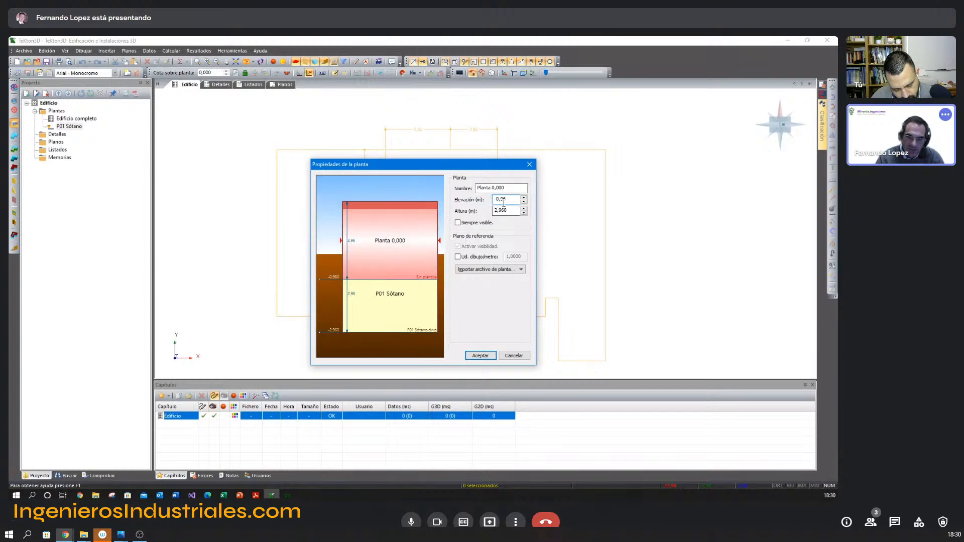
pyautogui.write('0,96')
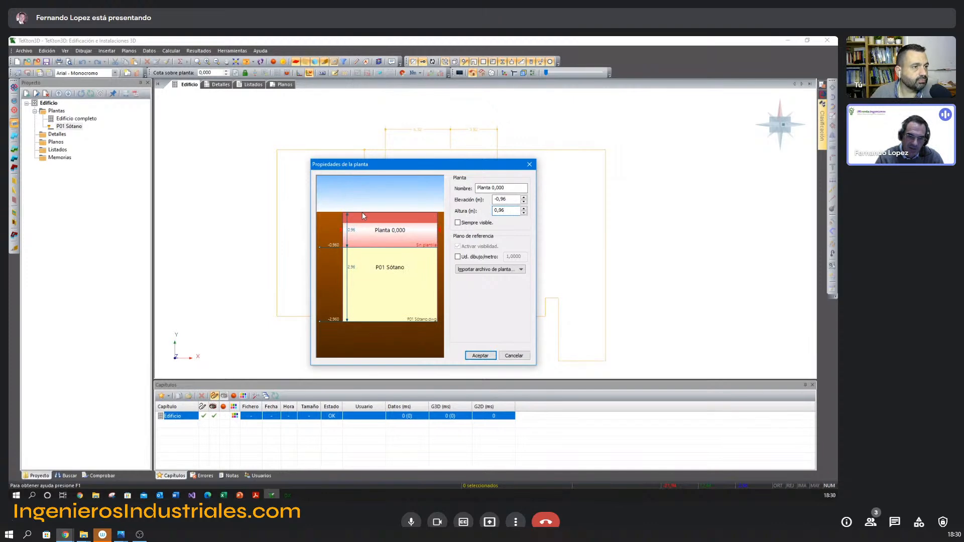
# Name the new floor P02 Nivel C. Sanitaria.
pyautogui.moveTo(513, 189); pyautogui.dragTo(434, 191)
pyautogui.write('P02 N')
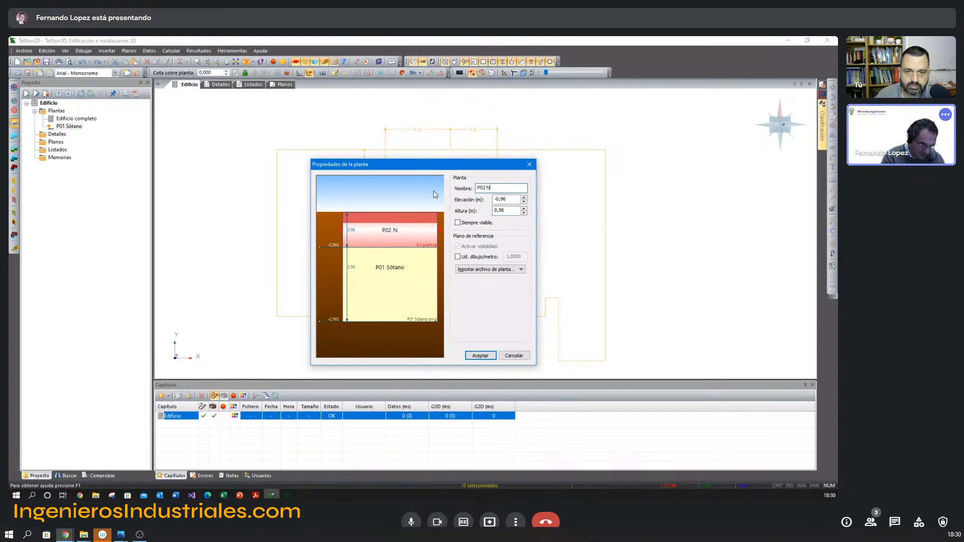
pyautogui.write('ivel C. ')
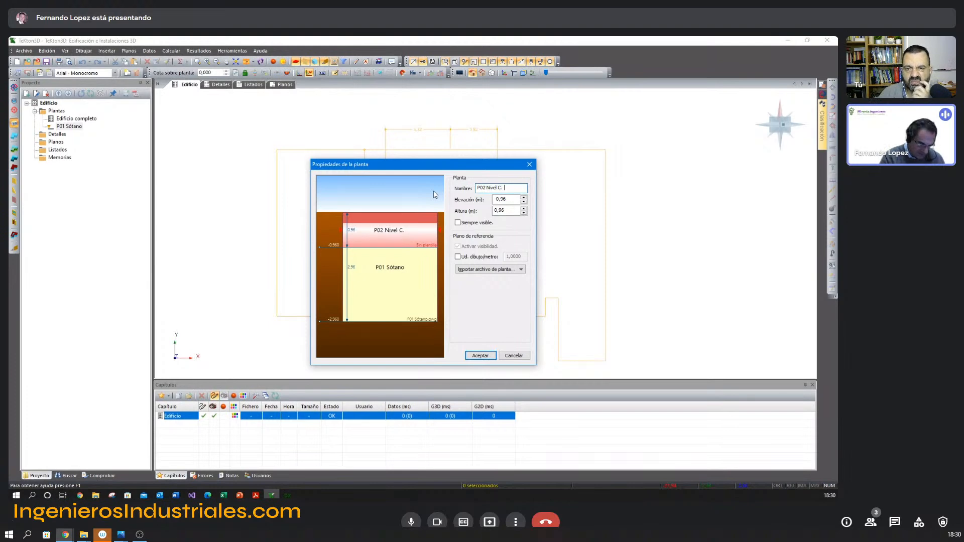
pyautogui.write('Sanitaria')
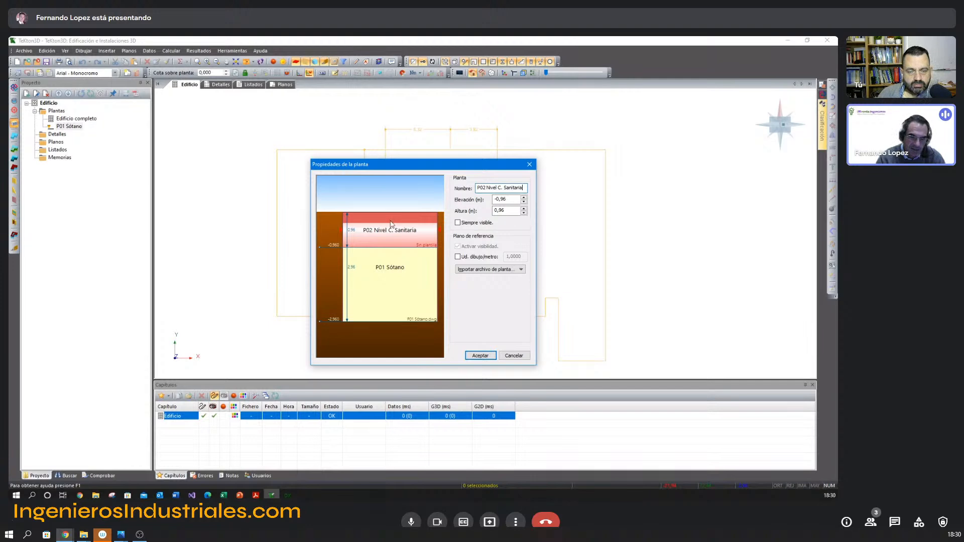
# Link P02 Cámara sanitaria.dwg as the crawl space floor's reference plan and accept the floor properties.
pyautogui.click(490, 269)
pyautogui.click(487, 288)
pyautogui.doubleClick(367, 197)
pyautogui.click(480, 355)
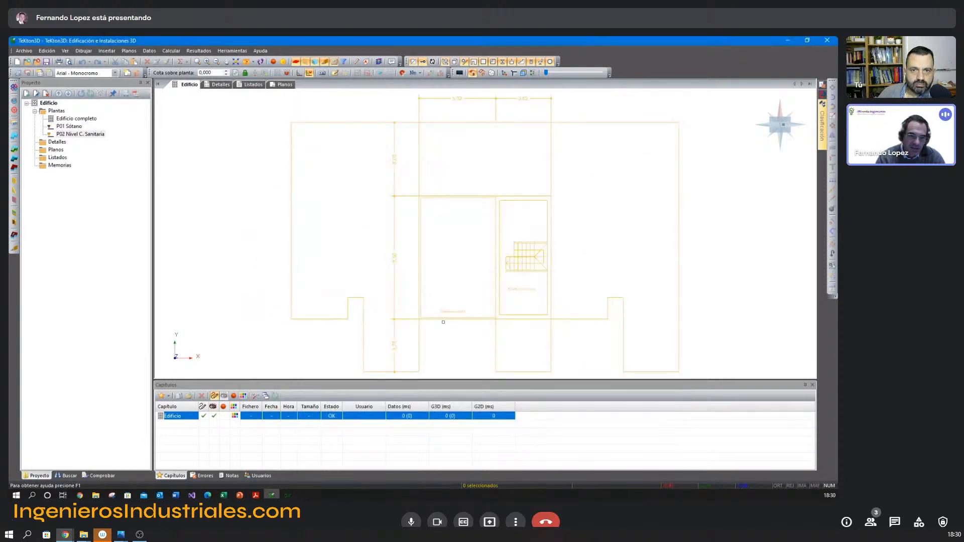
# Measure the width dimension above the stair room on the crawl space plan to check its scale.
pyautogui.click(356, 61)
pyautogui.click(496, 95)
pyautogui.click(552, 95)
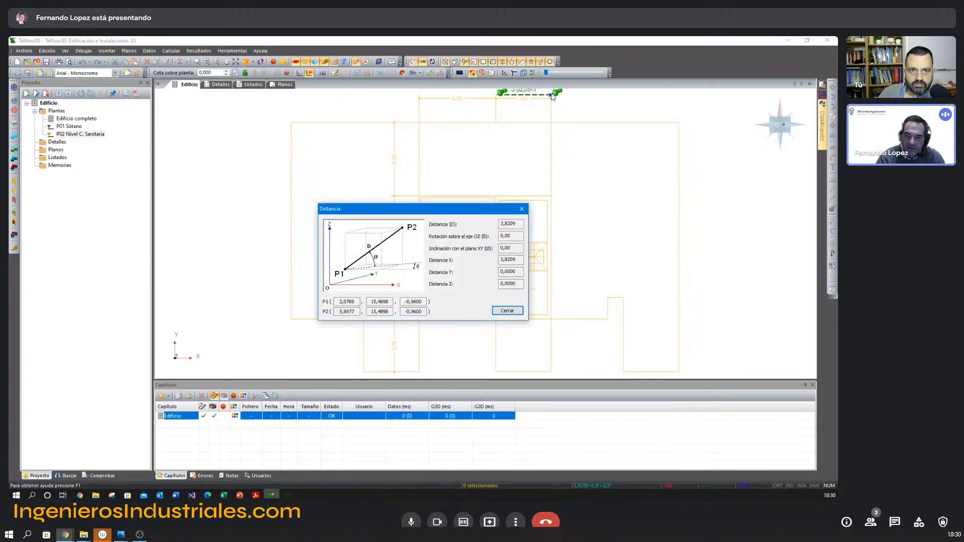
pyautogui.click(516, 311)
pyautogui.moveTo(401, 179)
pyautogui.mouseDown(button='middle')
pyautogui.moveTo(389, 190)
pyautogui.moveTo(382, 178)
pyautogui.mouseUp(button='middle')
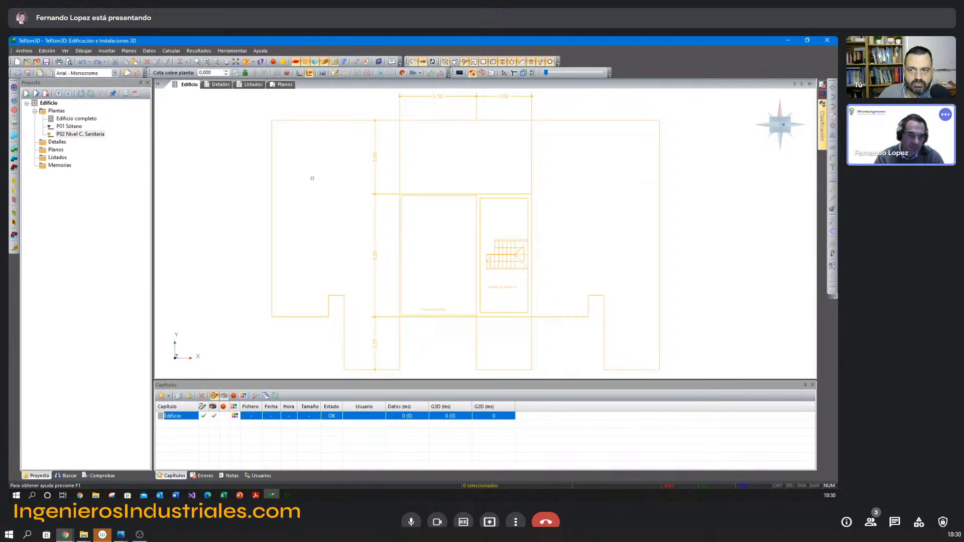
# Insert a floor named P03 Baja, consulting the PDF's elevations for its dimensions, and set its height to 3,15 m.
pyautogui.click(14, 127)
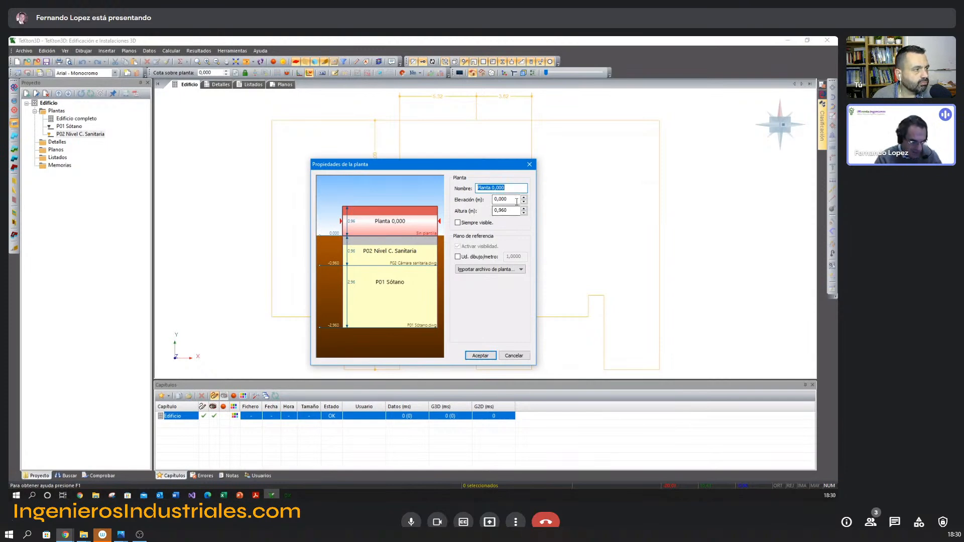
pyautogui.hotkey('alt', 'Tab')
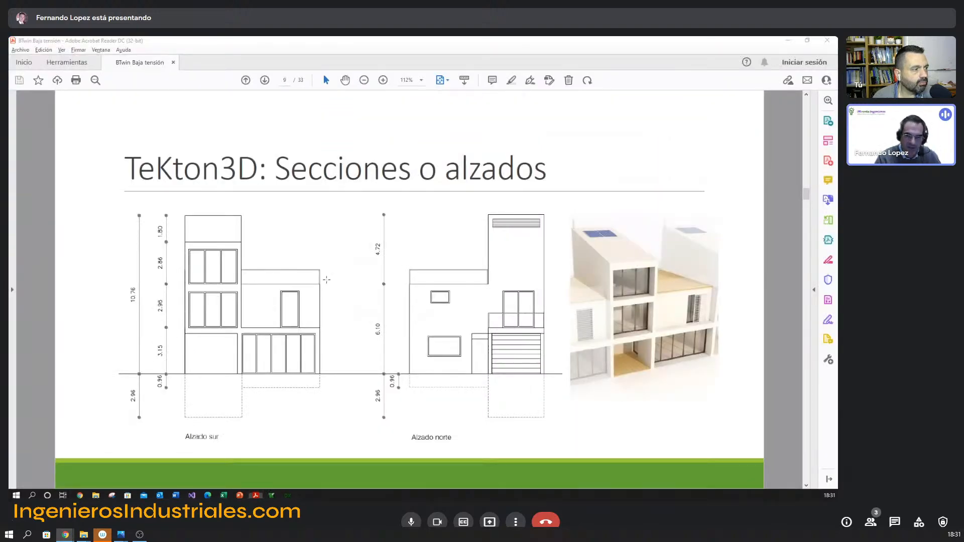
pyautogui.hotkey('alt', 'Tab')
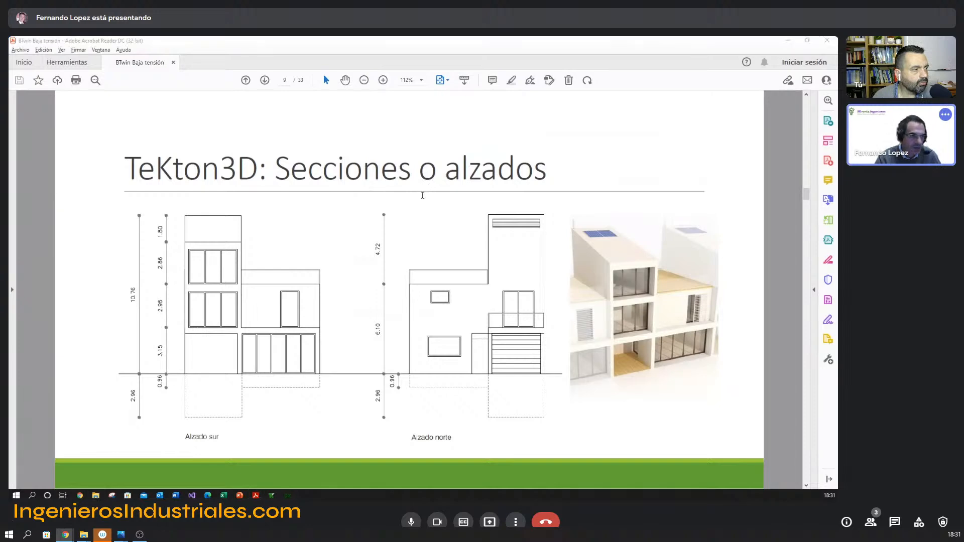
pyautogui.write('P03 Baja')
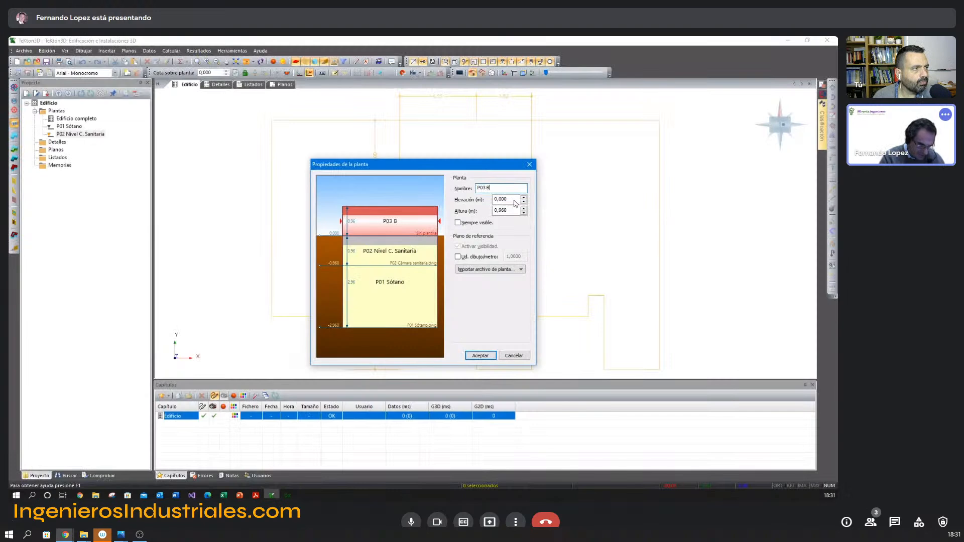
pyautogui.click(511, 210)
pyautogui.moveTo(511, 210); pyautogui.dragTo(457, 215)
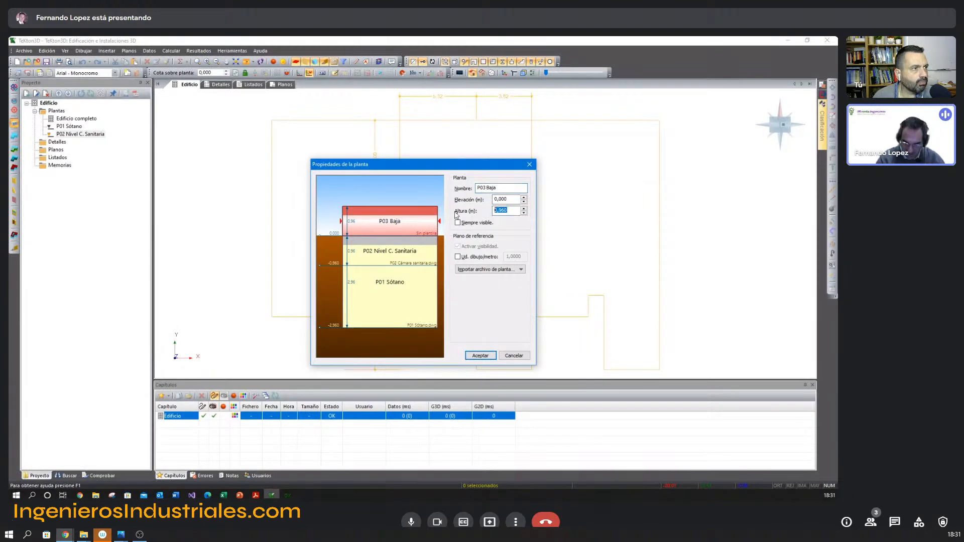
pyautogui.write('3,15')
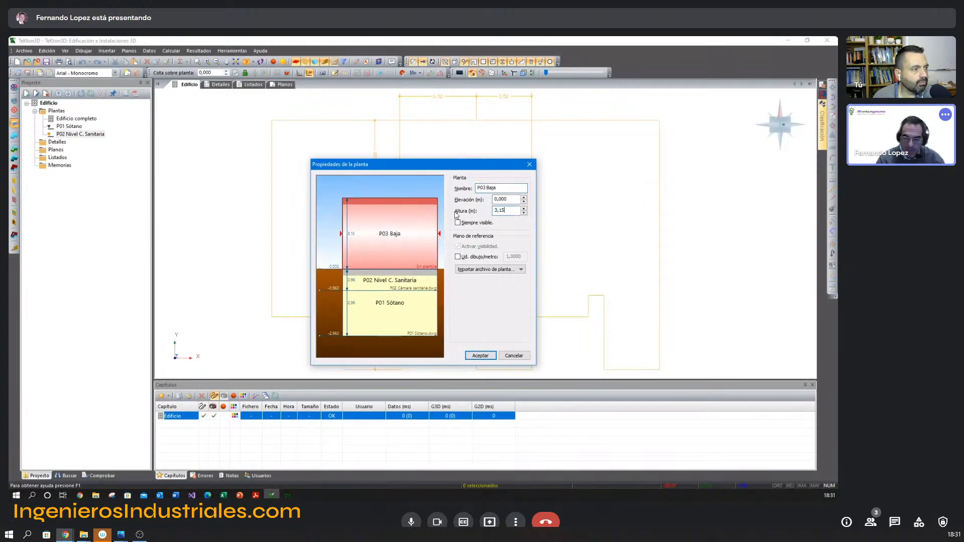
# Link P03 Planta baja.dwg as the ground floor's reference plan and accept the floor properties.
pyautogui.click(505, 270)
pyautogui.click(480, 280)
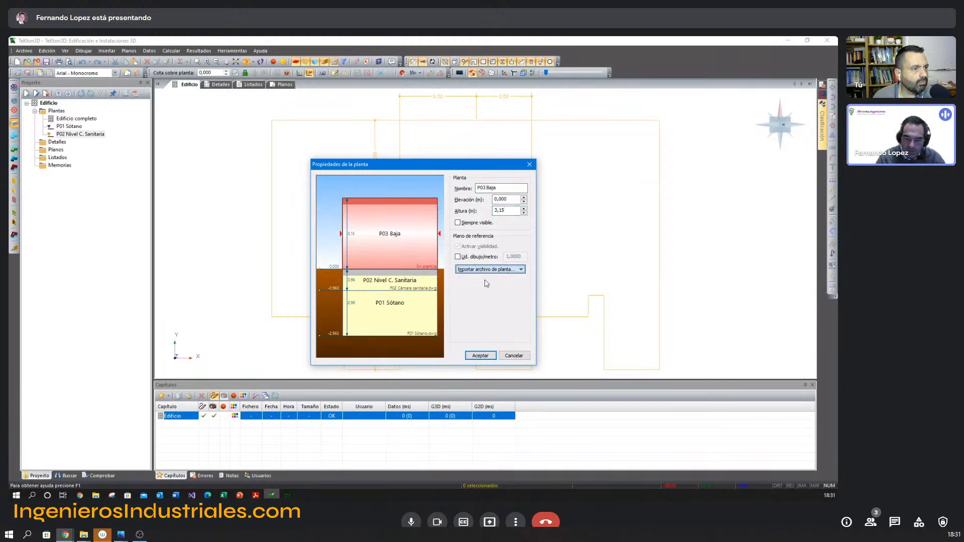
pyautogui.doubleClick(379, 206)
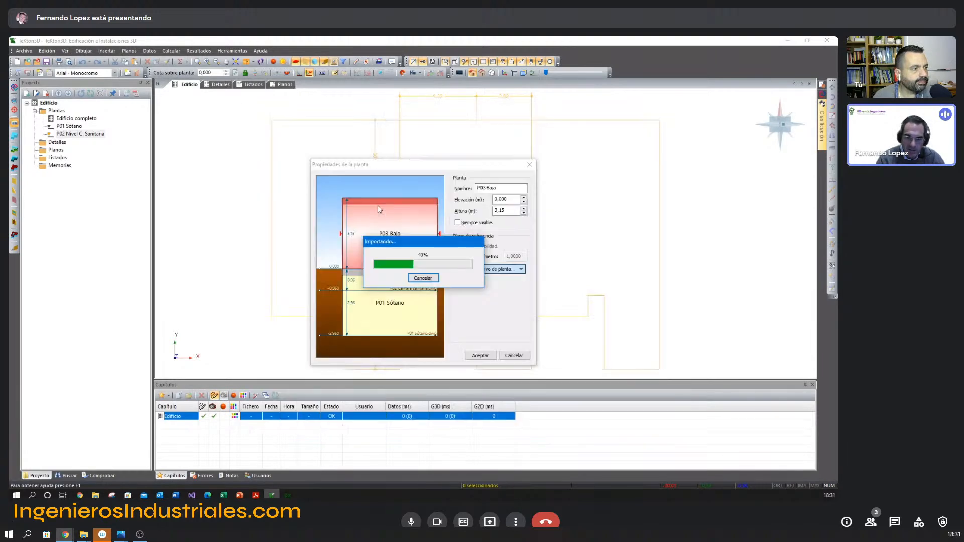
# Insert a floor named P04, consulting the PDF's elevations for its dimensions, and set its height to 2,96 m.
pyautogui.click(14, 123)
pyautogui.write('P04')
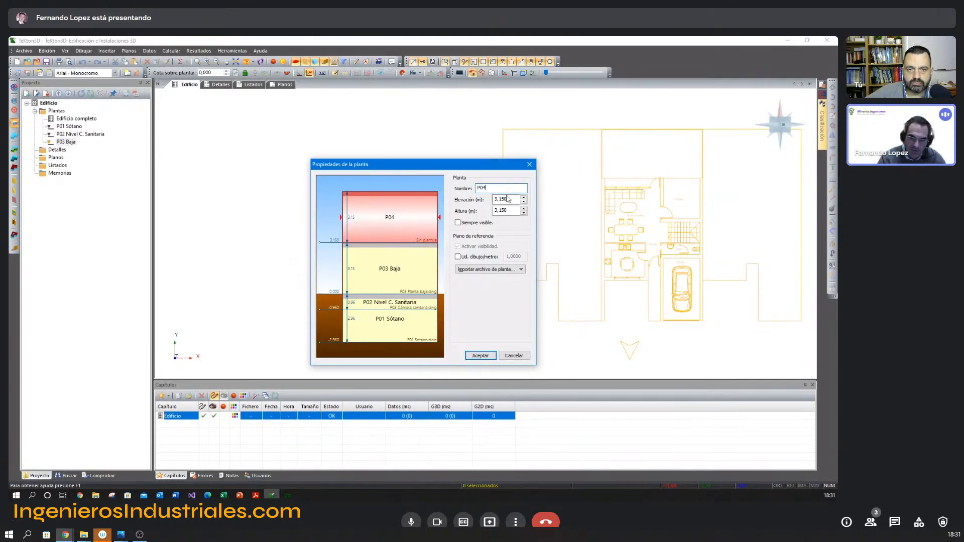
pyautogui.hotkey('alt', 'Tab')
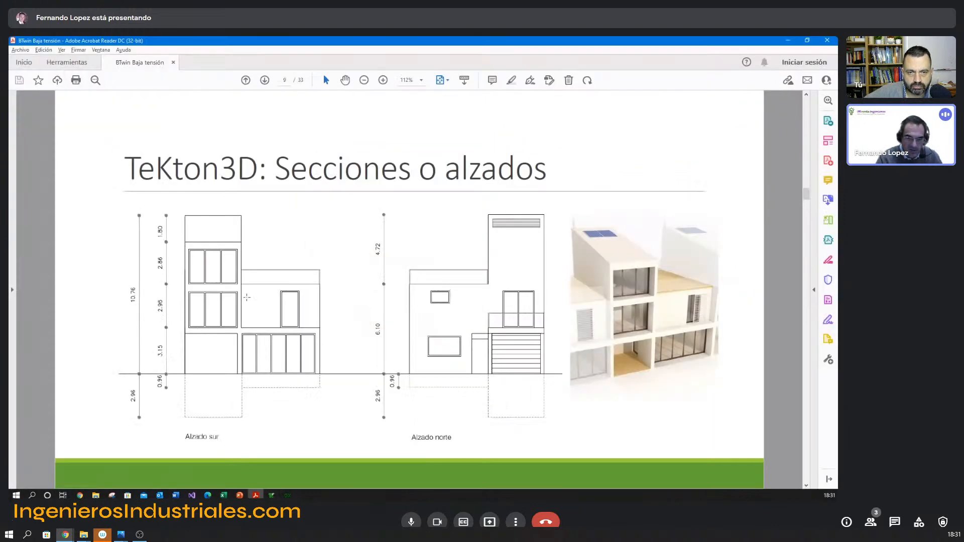
pyautogui.hotkey('alt', 'Tab')
pyautogui.click(490, 212)
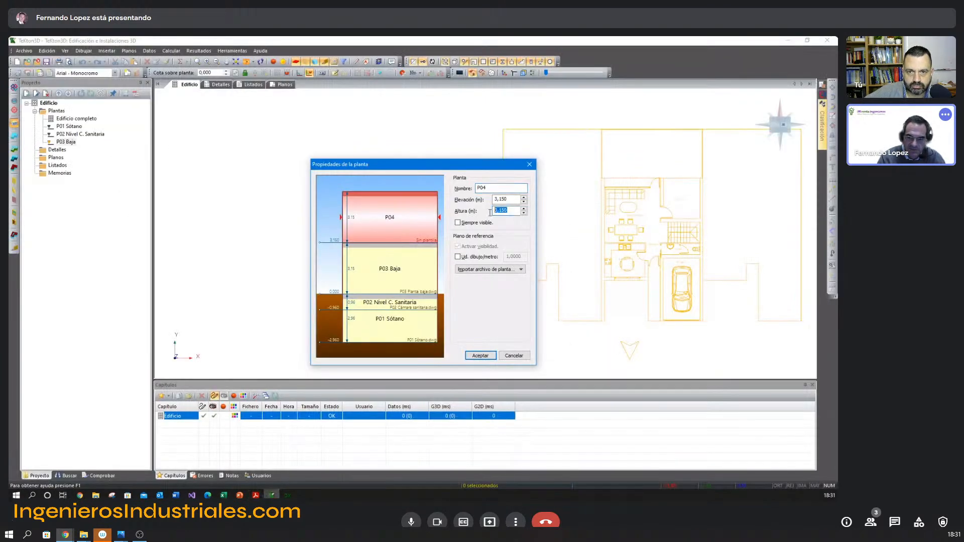
pyautogui.write('2,96')
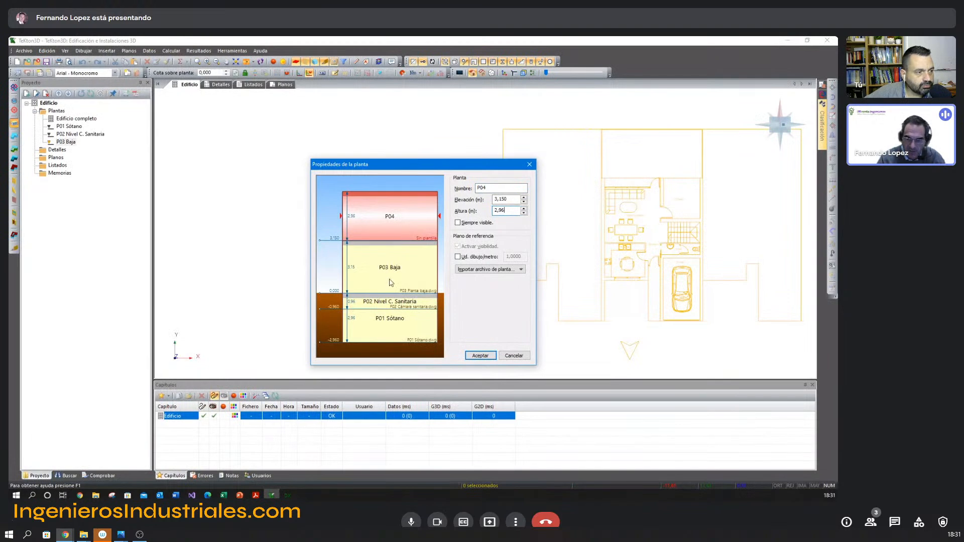
# Import P04 Planta primera.dwg as the new floor's reference plan and accept the floor properties.
pyautogui.click(481, 270)
pyautogui.click(482, 280)
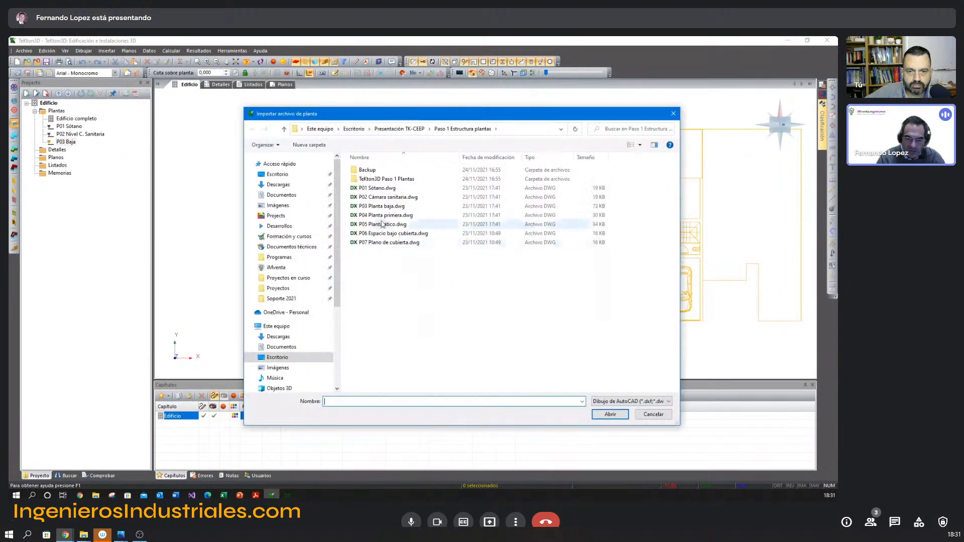
pyautogui.doubleClick(380, 219)
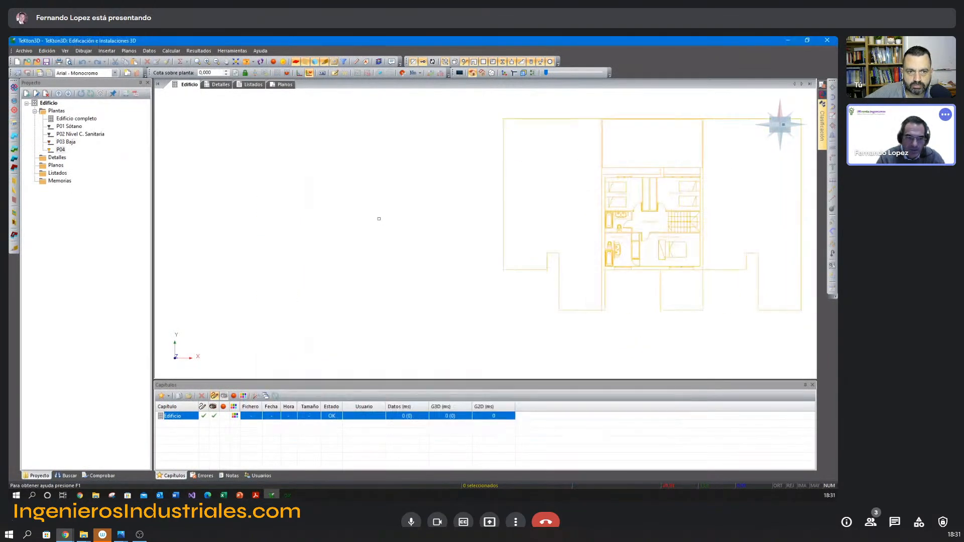
# Rename floor P04 as P04 Primera in its floor properties.
pyautogui.doubleClick(60, 150)
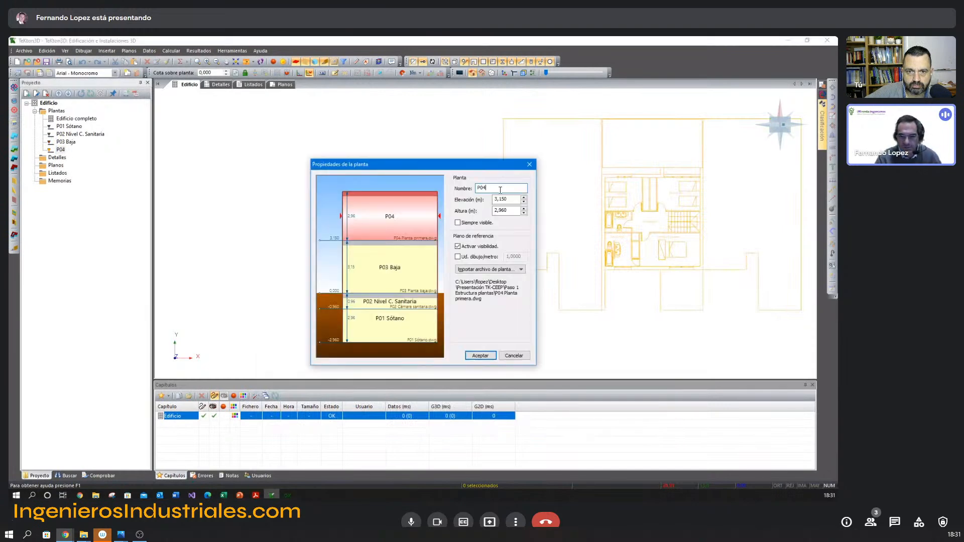
pyautogui.write('Primera')
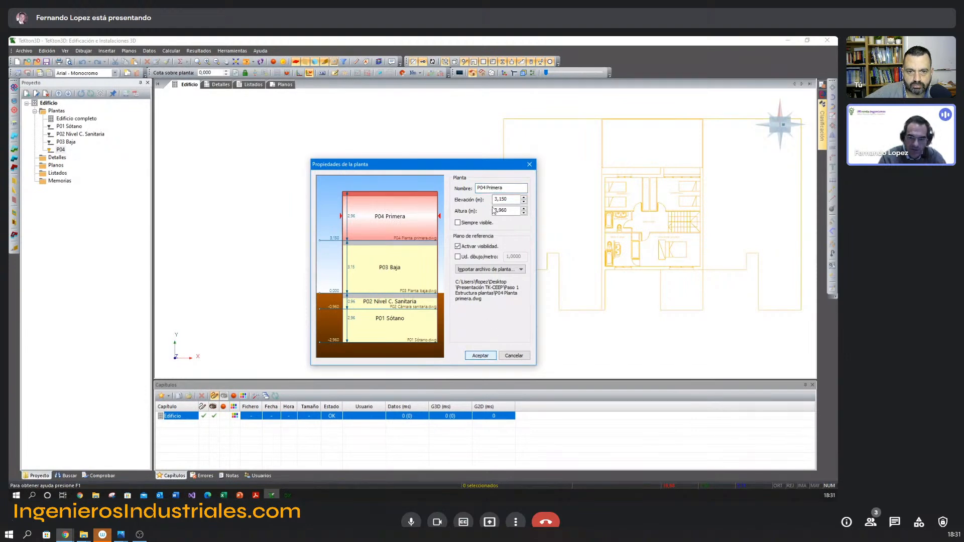
pyautogui.click(477, 356)
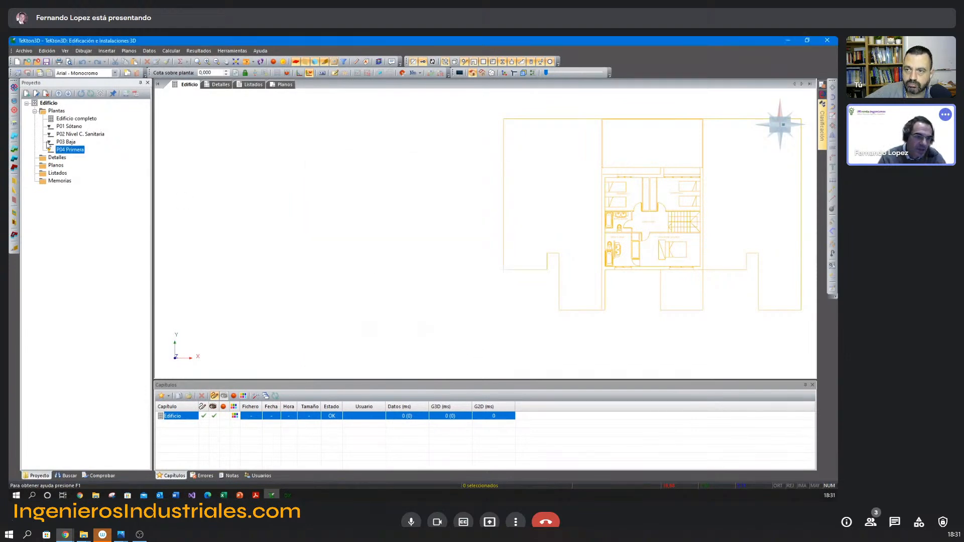
# Insert a floor named P05 Ático and set its height to 2,86 m, taken from the PDF's elevations.
pyautogui.click(14, 123)
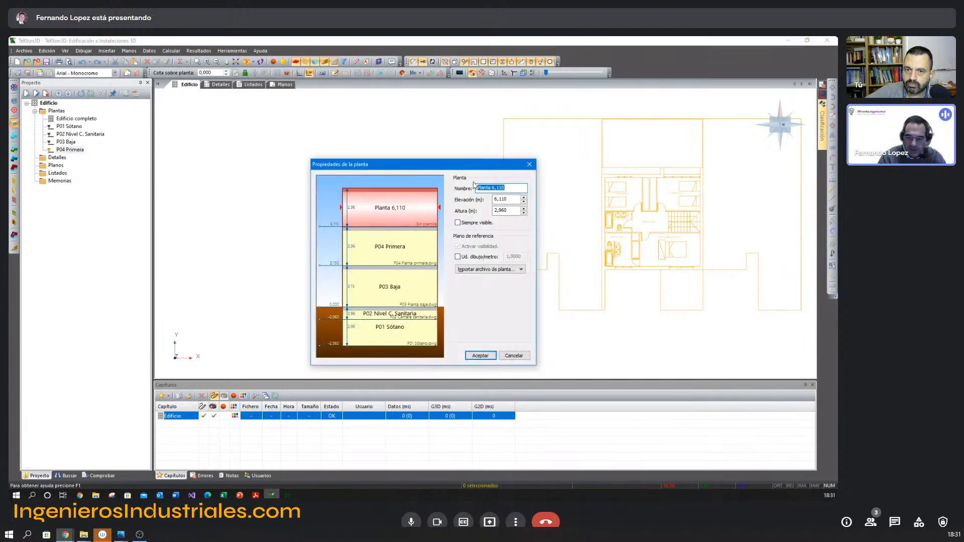
pyautogui.write('P05 ')
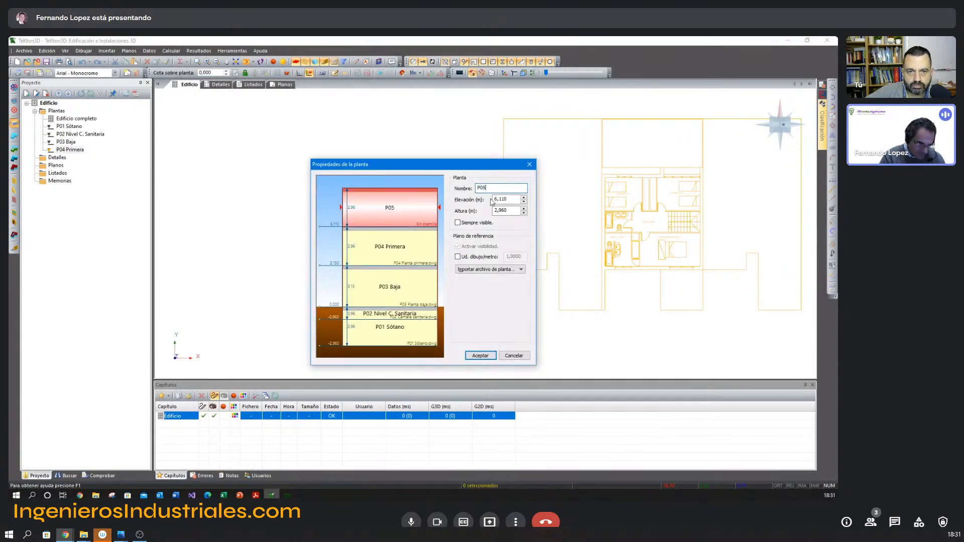
pyautogui.write('A')
pyautogui.press('BackSpace')
pyautogui.write('Á')
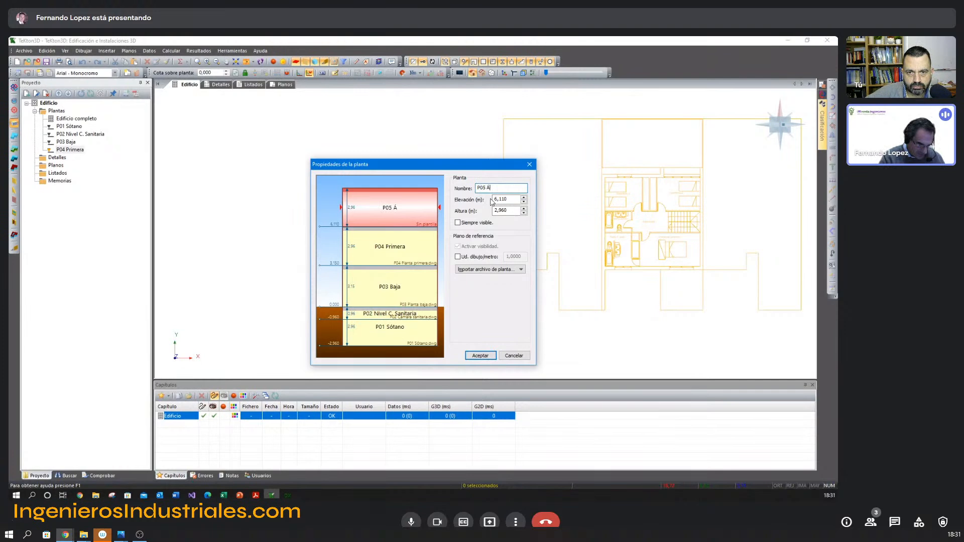
pyautogui.write('taico')
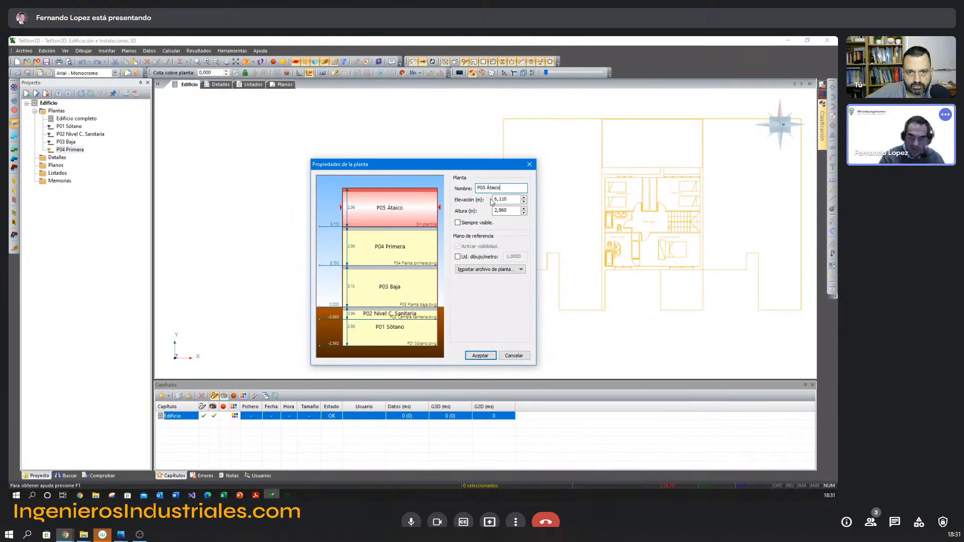
pyautogui.click(495, 189)
pyautogui.press('BackSpace')
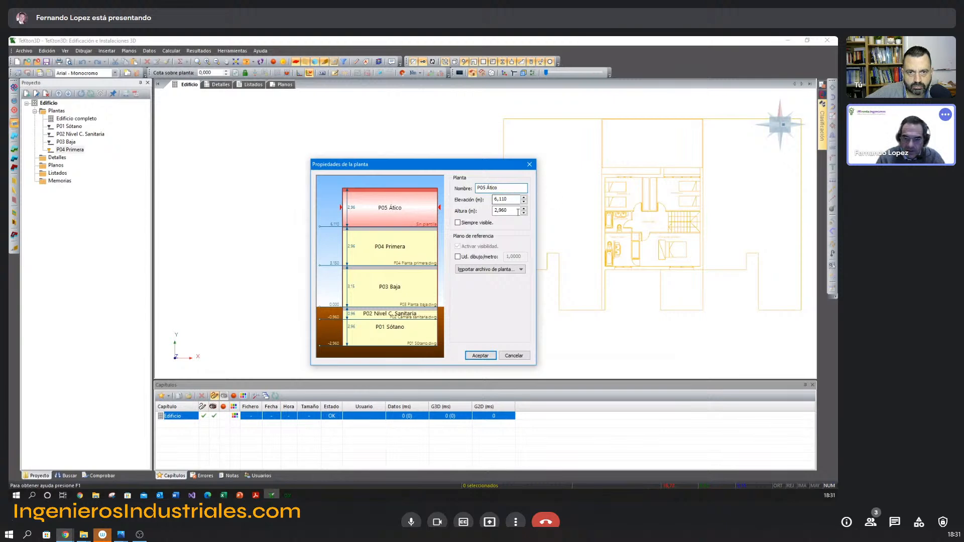
pyautogui.hotkey('alt', 'Tab')
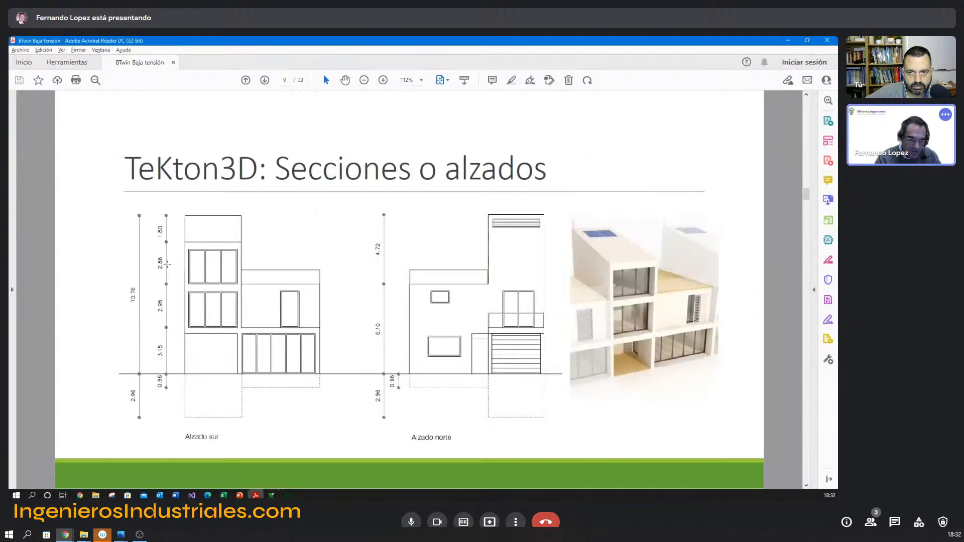
pyautogui.hotkey('alt', 'Tab')
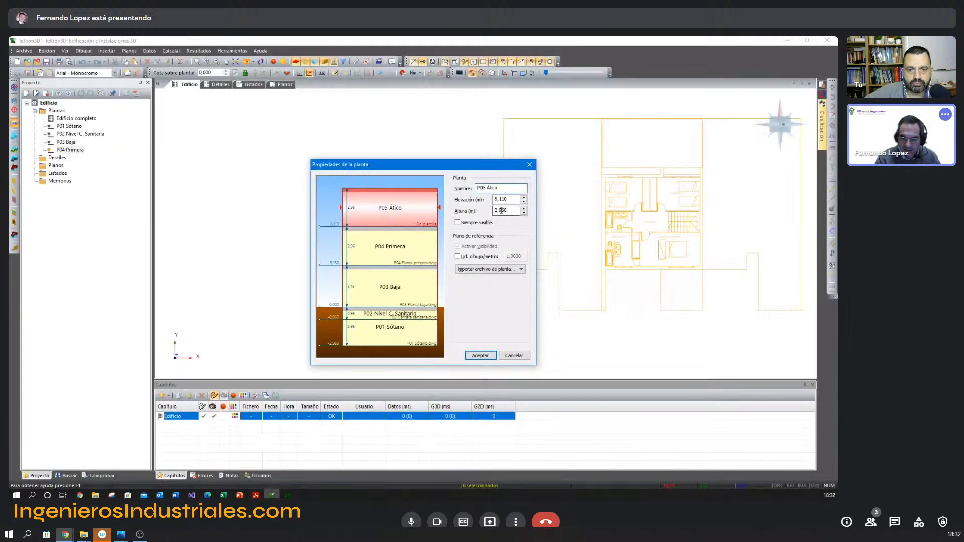
pyautogui.moveTo(499, 210); pyautogui.dragTo(534, 209)
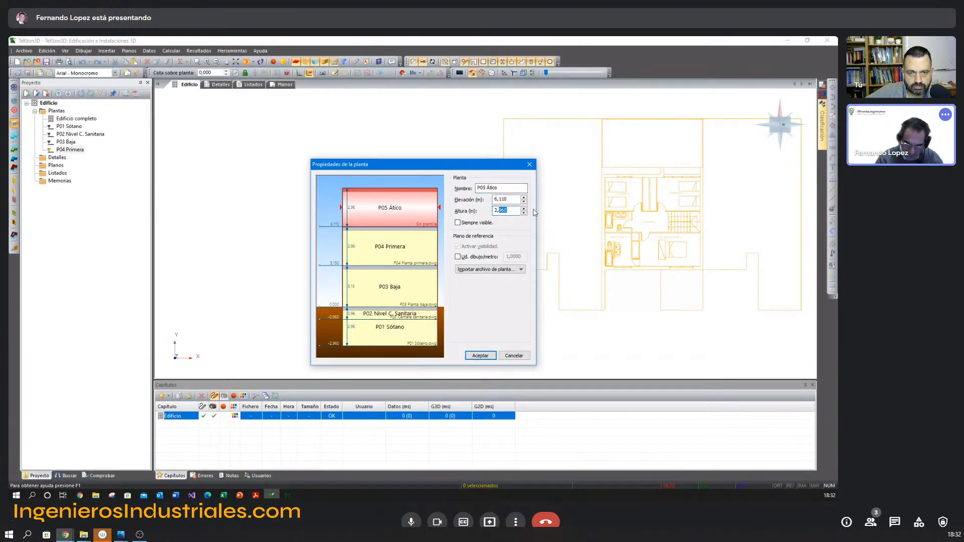
pyautogui.write('86')
# Import P05 Planta ático.dwg as the attic floor's reference plan and accept the floor properties.
pyautogui.click(472, 270)
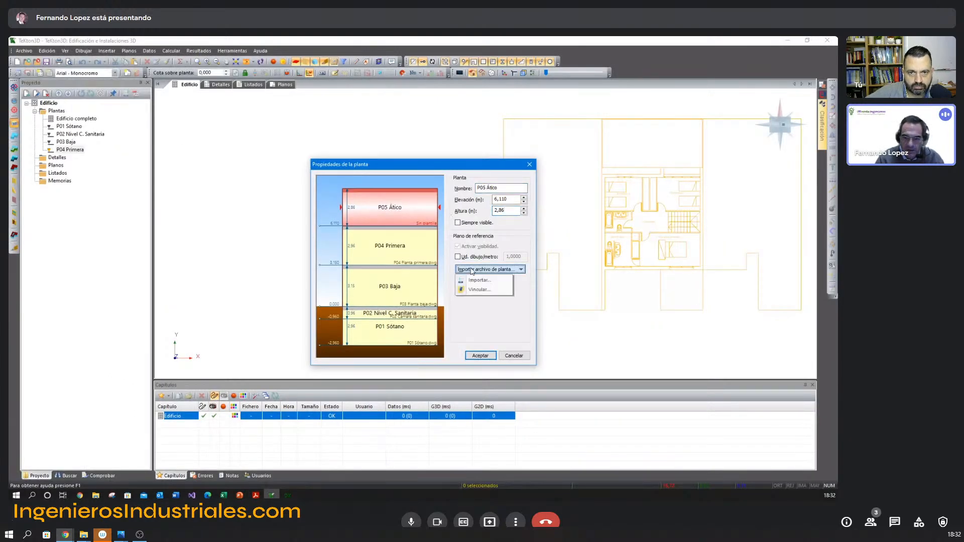
pyautogui.click(478, 280)
pyautogui.doubleClick(373, 225)
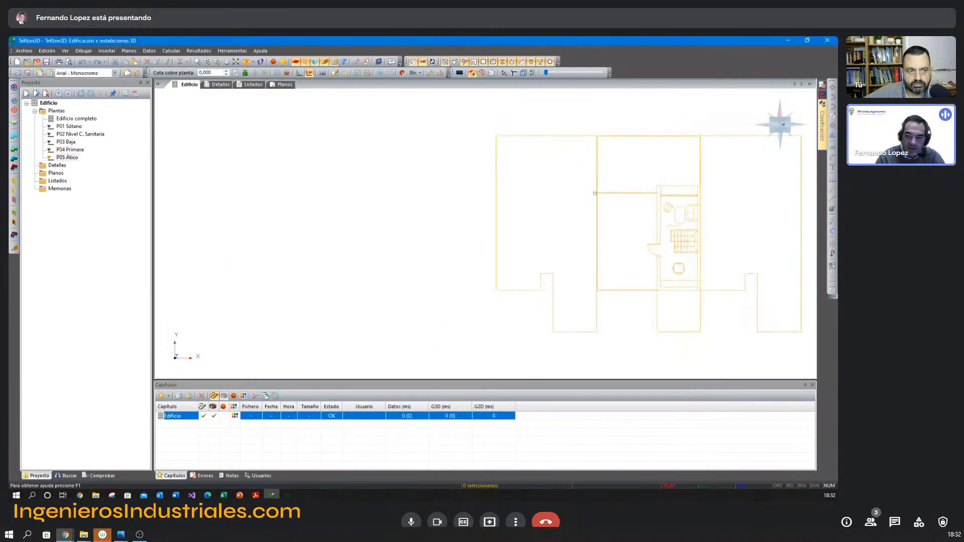
# Insert a floor named P06 Bajo cubierta above the attic and set its height to 1,8 m, following the PDF's elevations.
pyautogui.hotkey('alt', 'Tab')
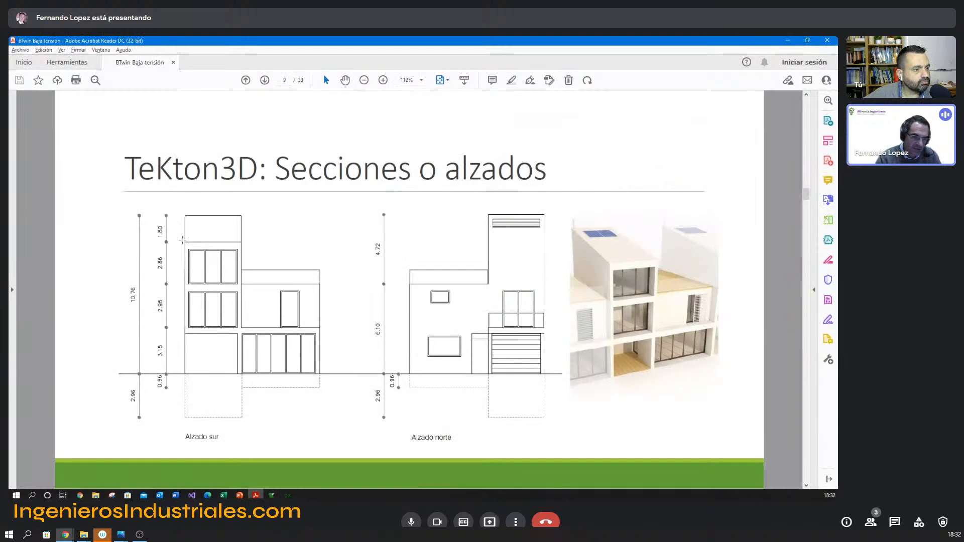
pyautogui.hotkey('alt', 'Tab')
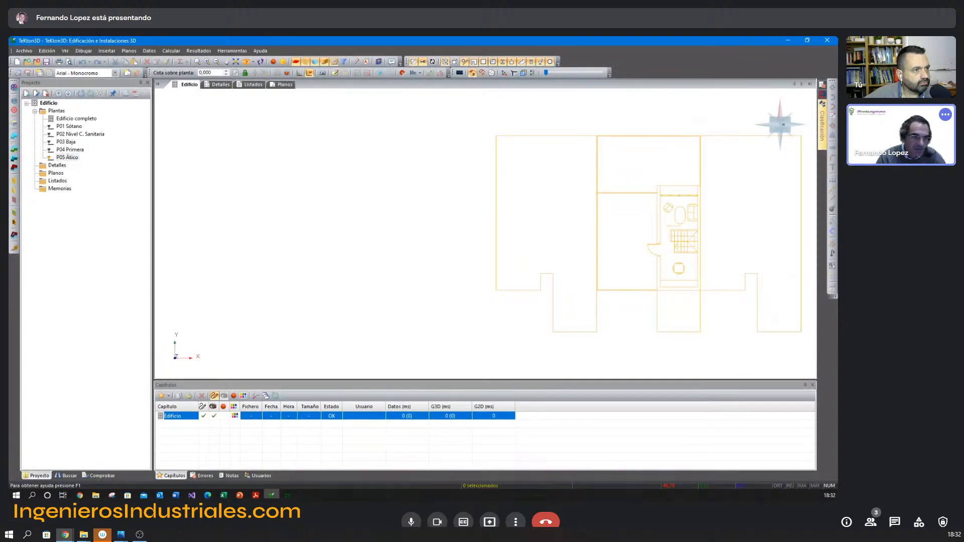
pyautogui.click(15, 124)
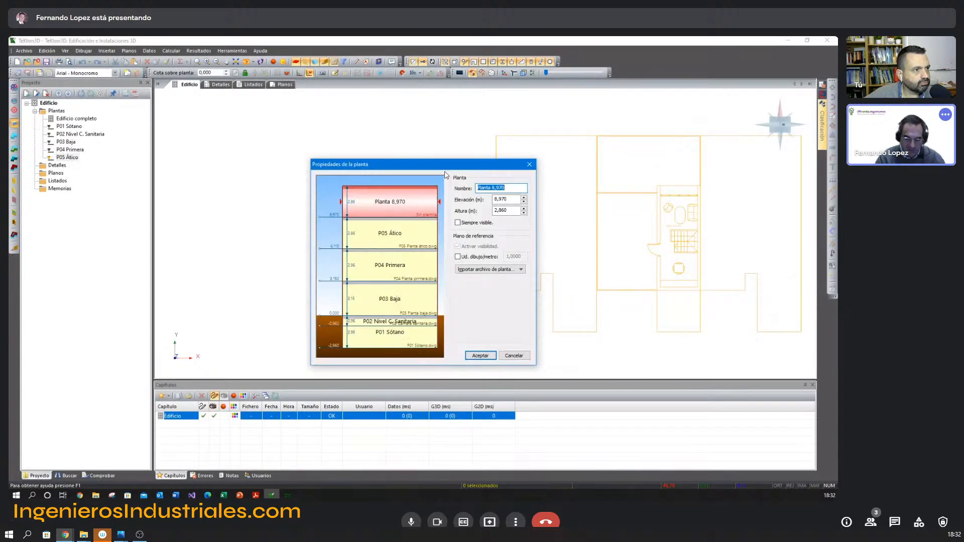
pyautogui.write('P06')
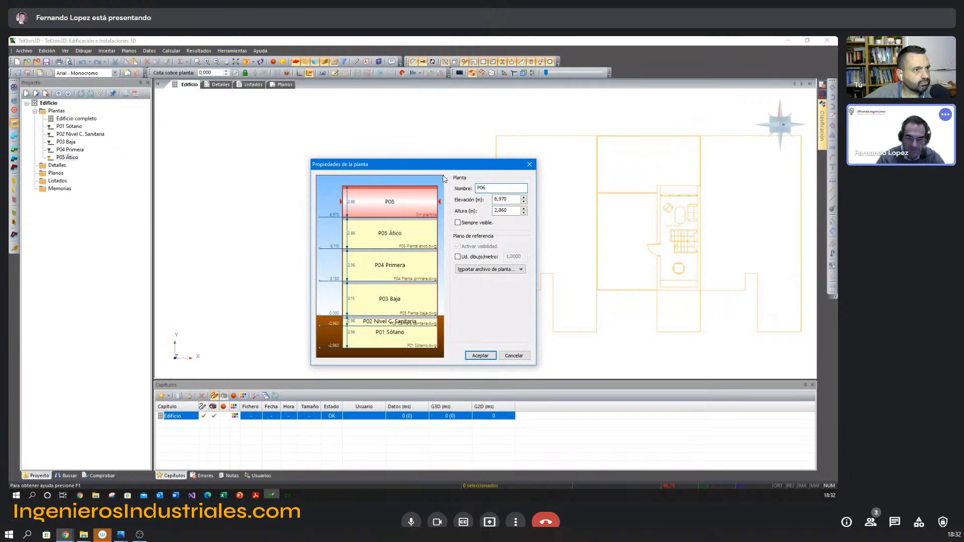
pyautogui.write(' Bajo cubierta')
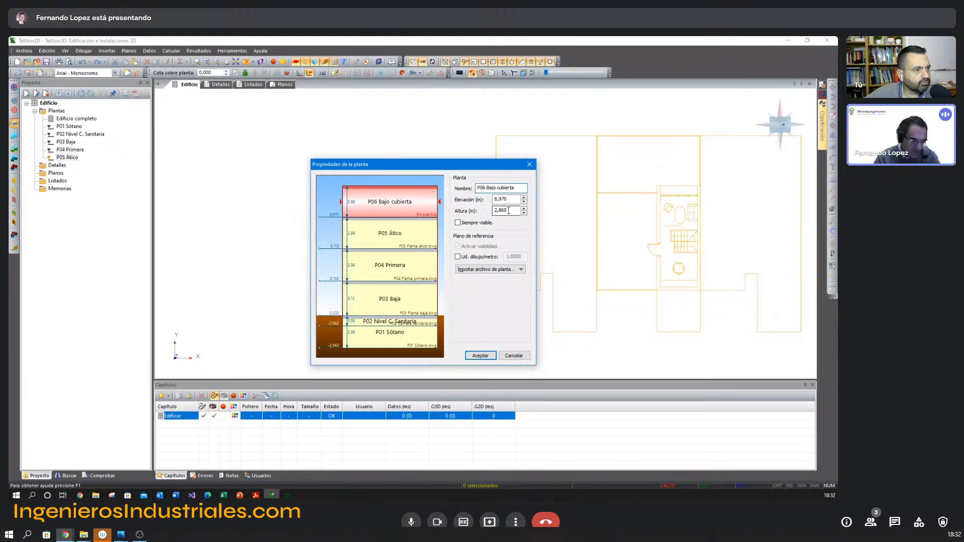
pyautogui.hotkey('alt', 'Tab')
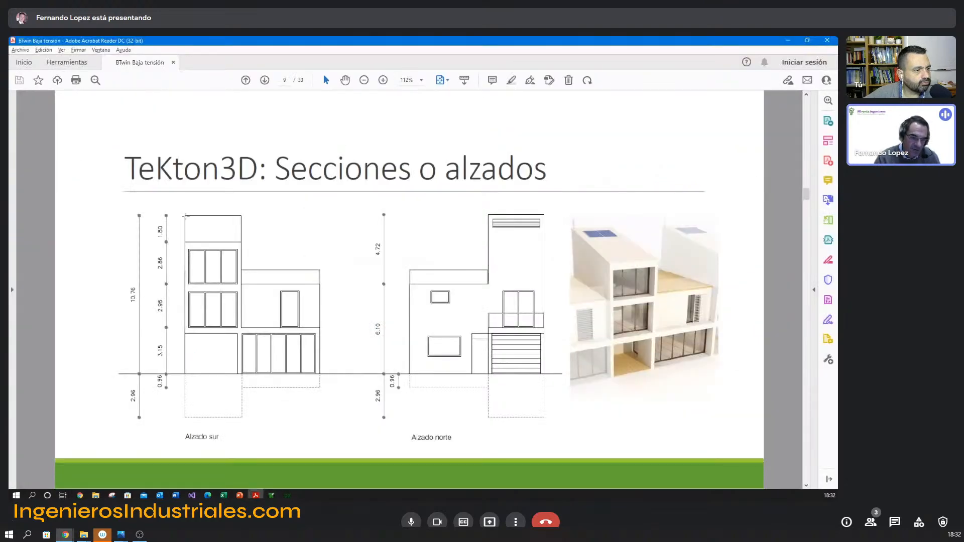
pyautogui.hotkey('alt', 'Tab')
pyautogui.doubleClick(511, 211)
pyautogui.write('1,8')
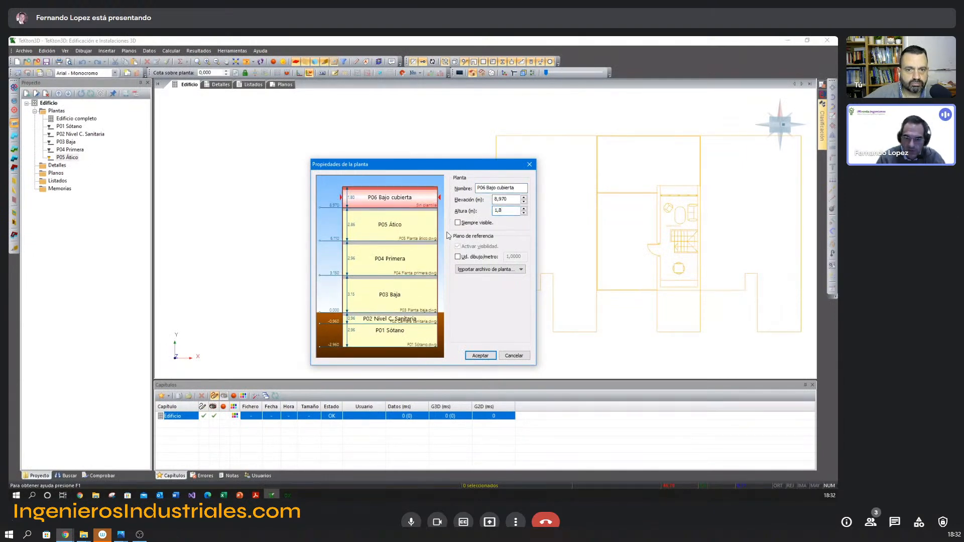
# Import P06 Espacio bajo cubierta.dwg as the under-roof floor's reference plan and accept the floor properties.
pyautogui.click(475, 270)
pyautogui.click(475, 280)
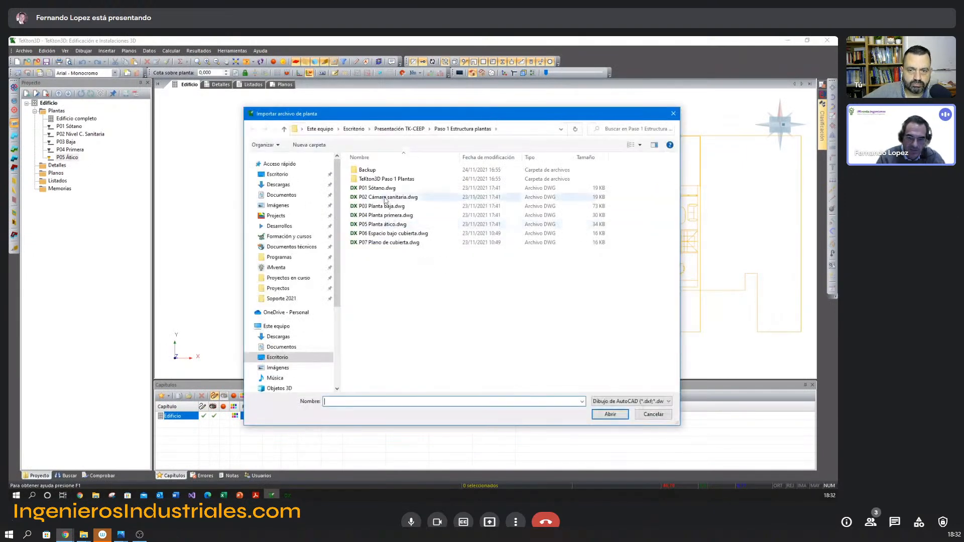
pyautogui.doubleClick(382, 234)
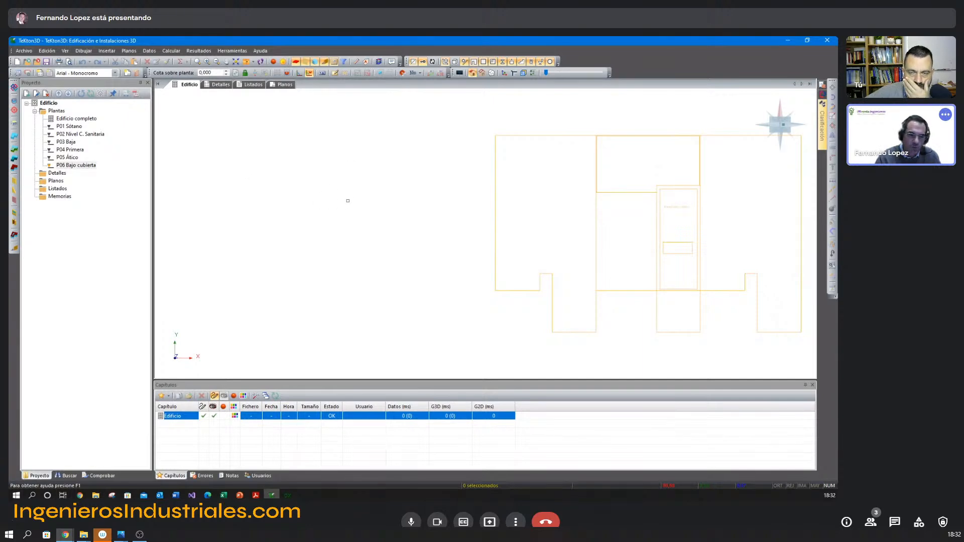
# Check the roof level in the PDF's elevations, then insert a floor named P07 Nivel cubierta with a height of 1,0 m.
pyautogui.hotkey('alt', 'Tab')
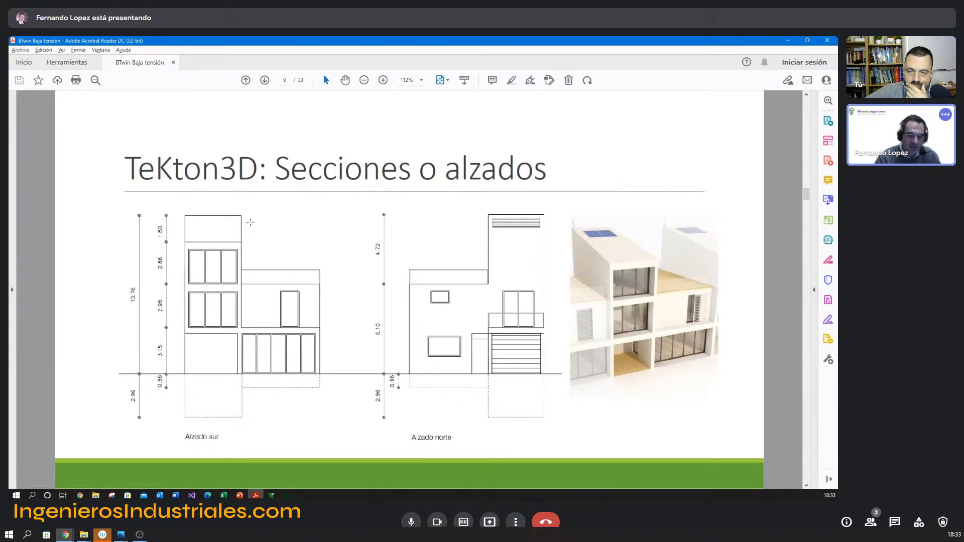
pyautogui.hotkey('alt', 'Tab')
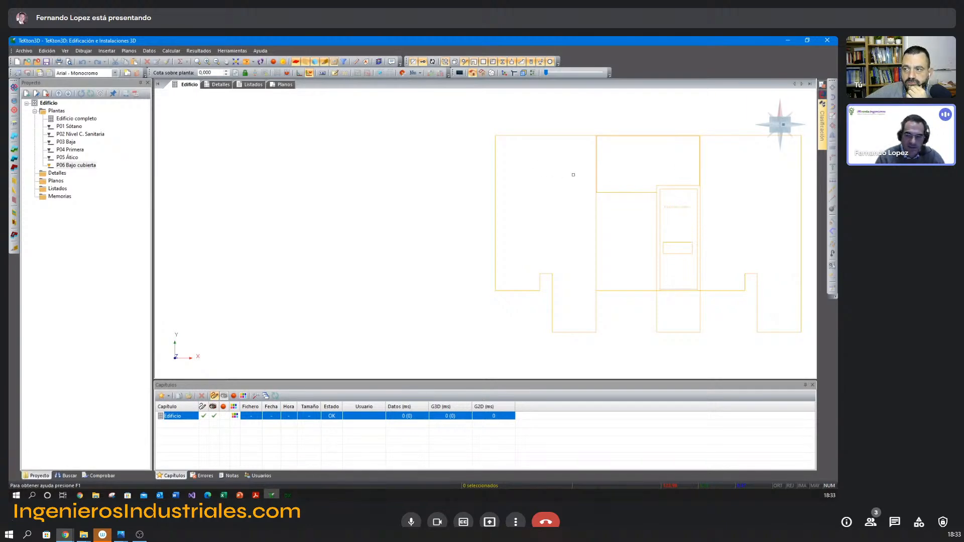
pyautogui.click(15, 124)
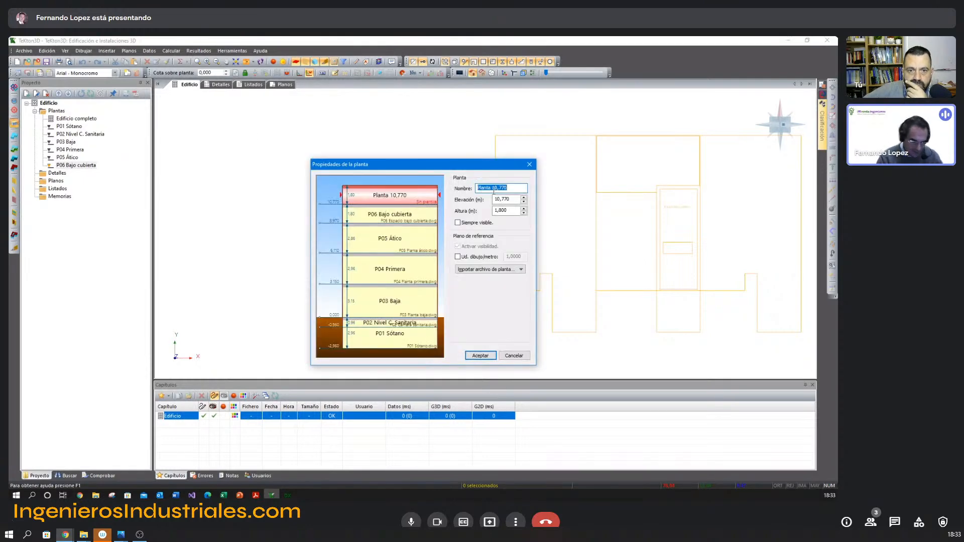
pyautogui.write('P07')
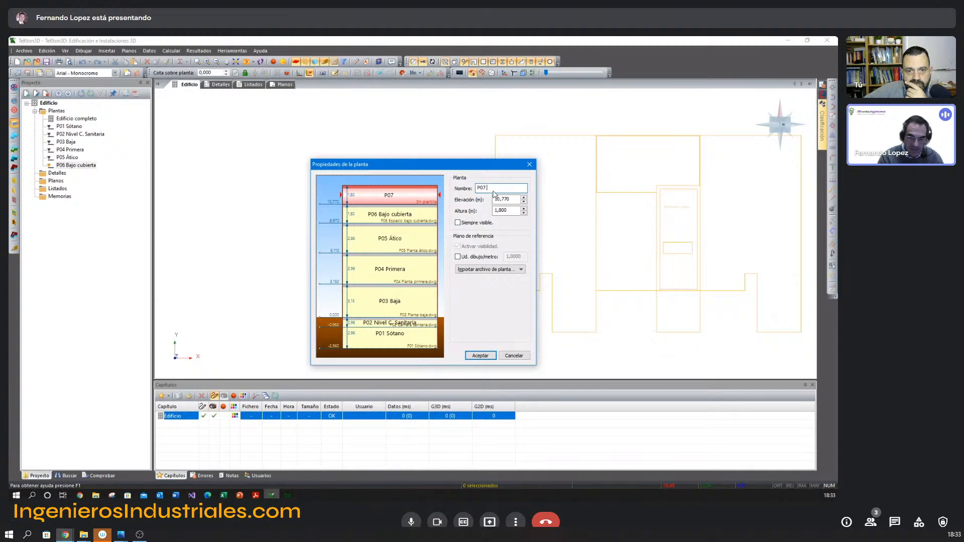
pyautogui.write(' Nivel cubierta')
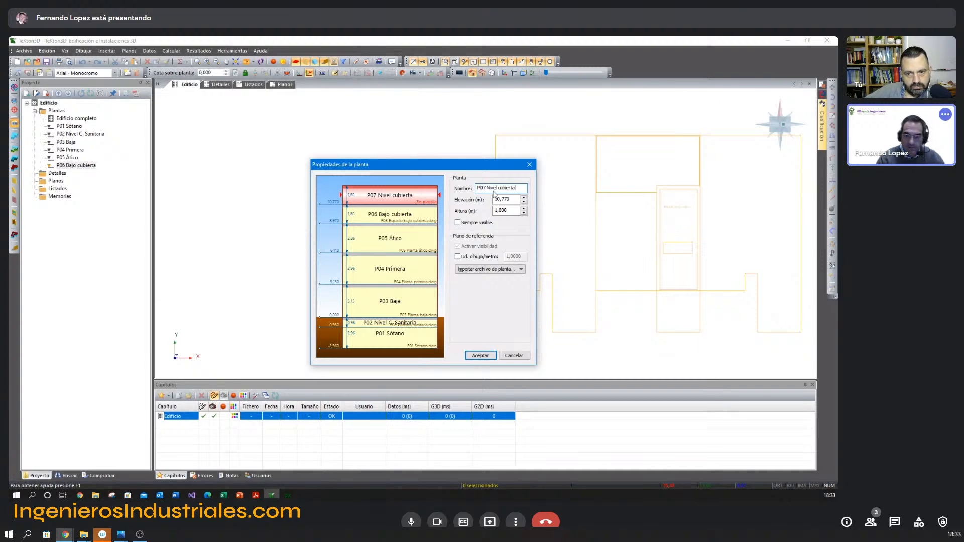
pyautogui.press('Tab')
pyautogui.press('Tab')
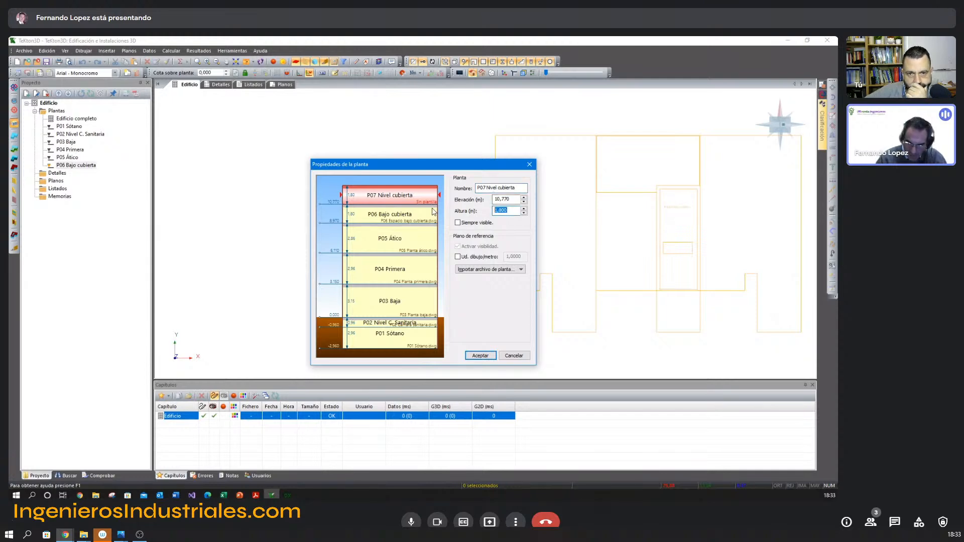
pyautogui.write('1,0')
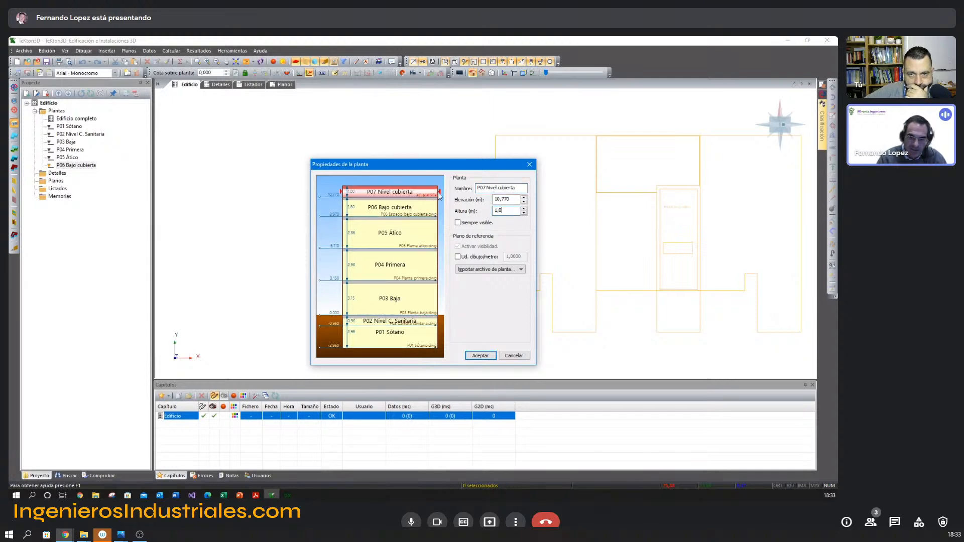
# Import the roof-level DWG as P07 Nivel cubierta's reference plan and accept the floor properties.
pyautogui.click(523, 270)
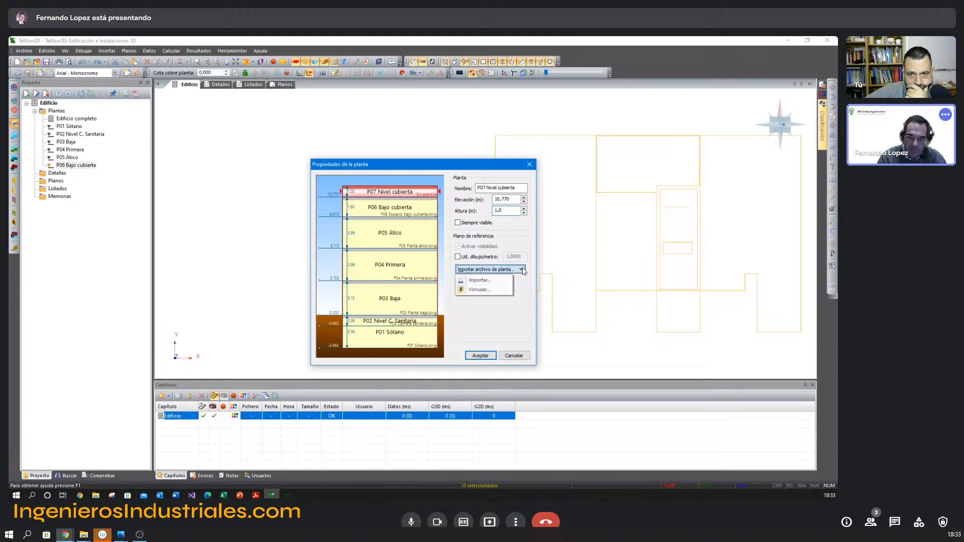
pyautogui.click(509, 280)
pyautogui.doubleClick(389, 243)
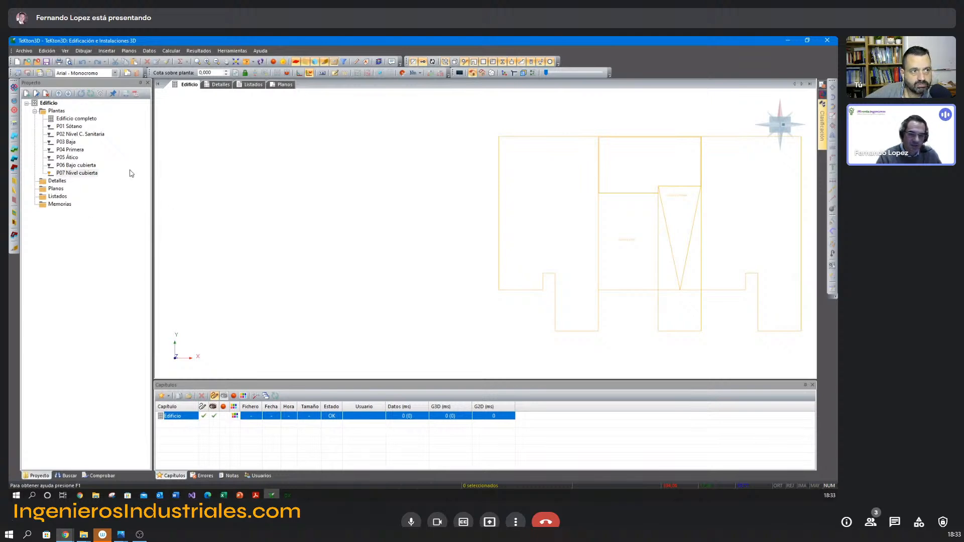
# Go through the floors from P05 Ático down to P01 Sótano to check their imported reference plans.
pyautogui.click(71, 157)
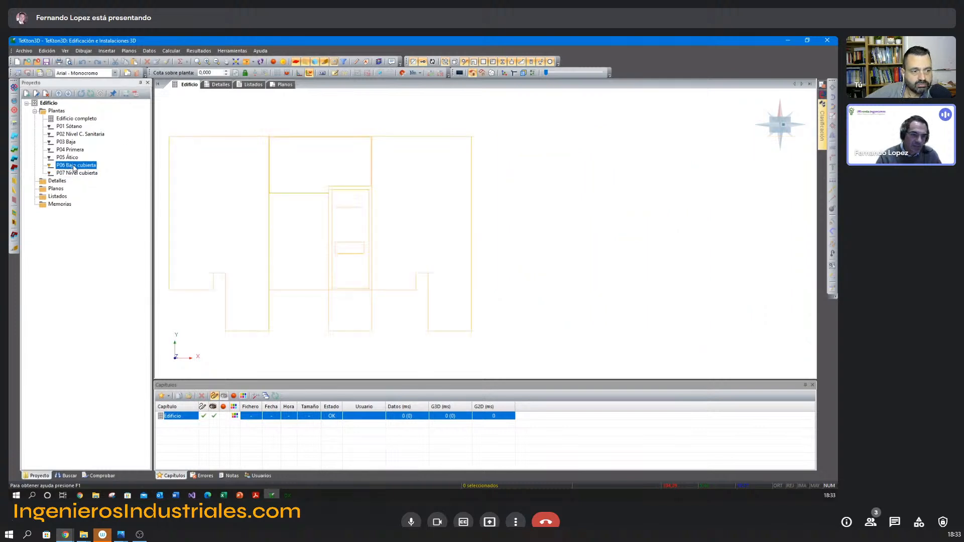
pyautogui.click(70, 150)
pyautogui.click(66, 142)
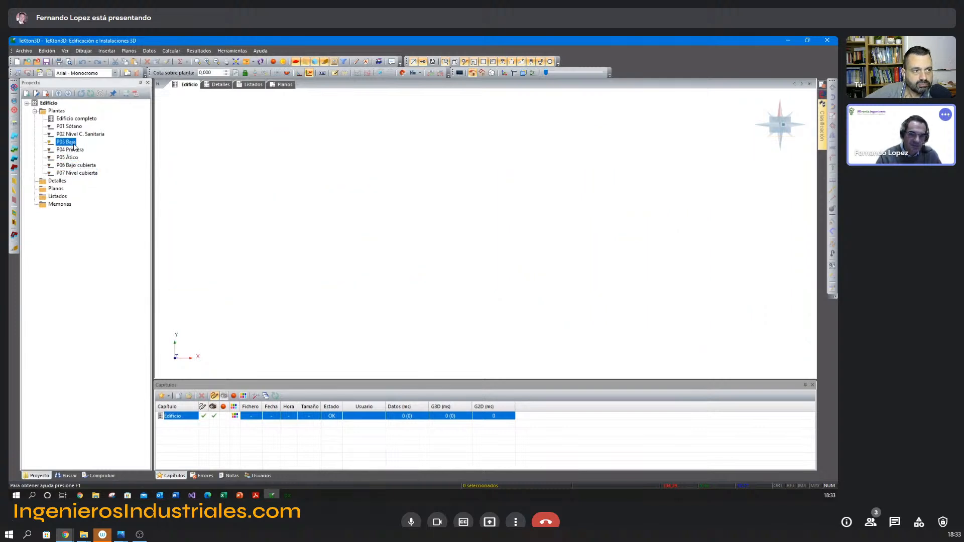
pyautogui.click(76, 134)
pyautogui.click(73, 127)
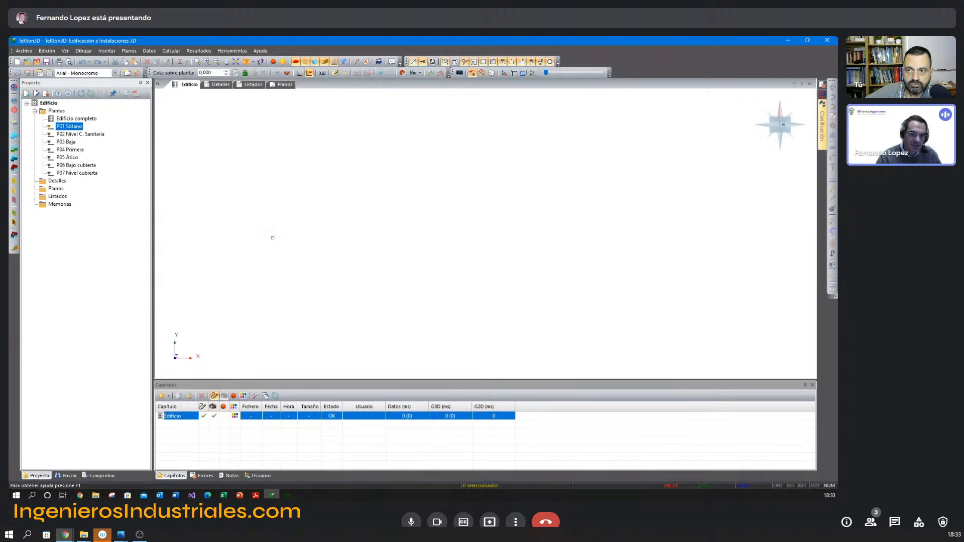
pyautogui.click(197, 62)
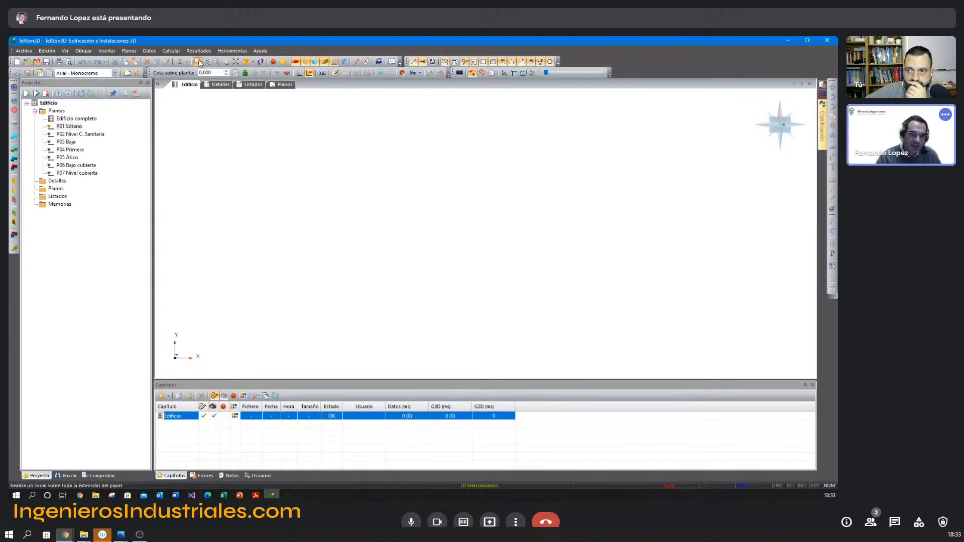
# Display the complete building in 3D and examine how the floors' reference plans are positioned relative to each other.
pyautogui.click(88, 119)
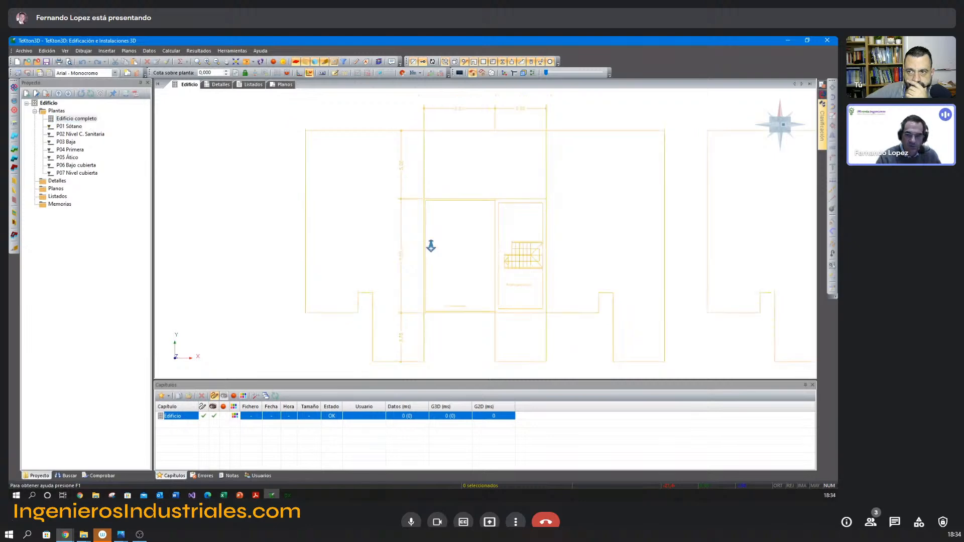
pyautogui.moveTo(428, 244)
pyautogui.mouseDown(button='middle')
pyautogui.moveTo(366, 259)
pyautogui.moveTo(349, 246)
pyautogui.moveTo(272, 252)
pyautogui.moveTo(282, 232)
pyautogui.mouseUp(button='middle')
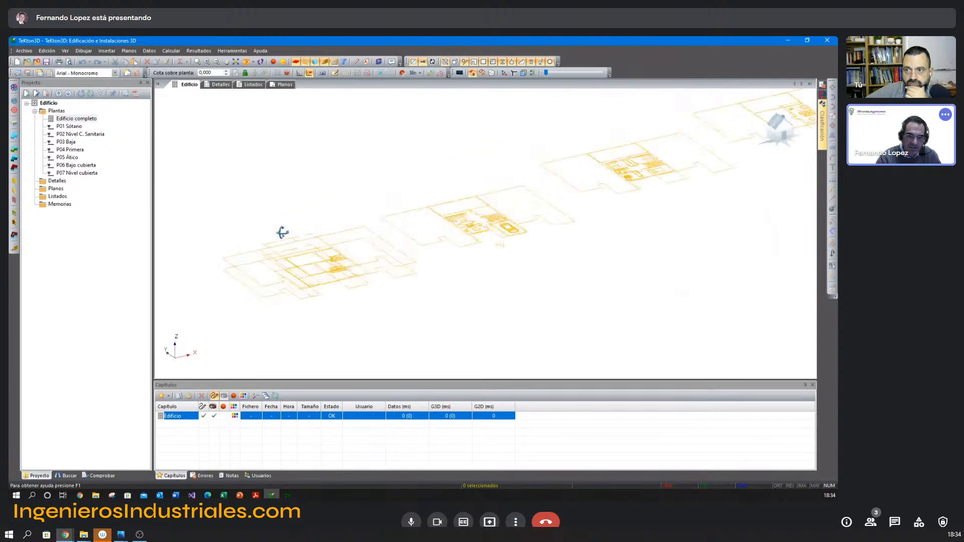
pyautogui.keyDown('shift'); pyautogui.moveTo(500, 240); pyautogui.dragTo(446, 239, button='middle'); pyautogui.keyUp('shift')
pyautogui.scroll(-2, 491, 242)
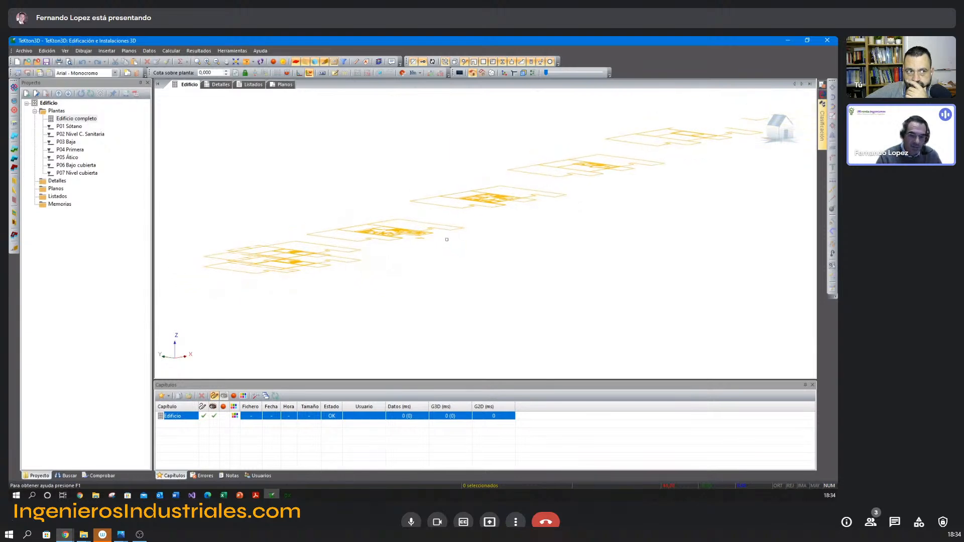
pyautogui.keyDown('shift'); pyautogui.moveTo(454, 241); pyautogui.dragTo(418, 268, button='middle'); pyautogui.keyUp('shift')
pyautogui.press('F5')
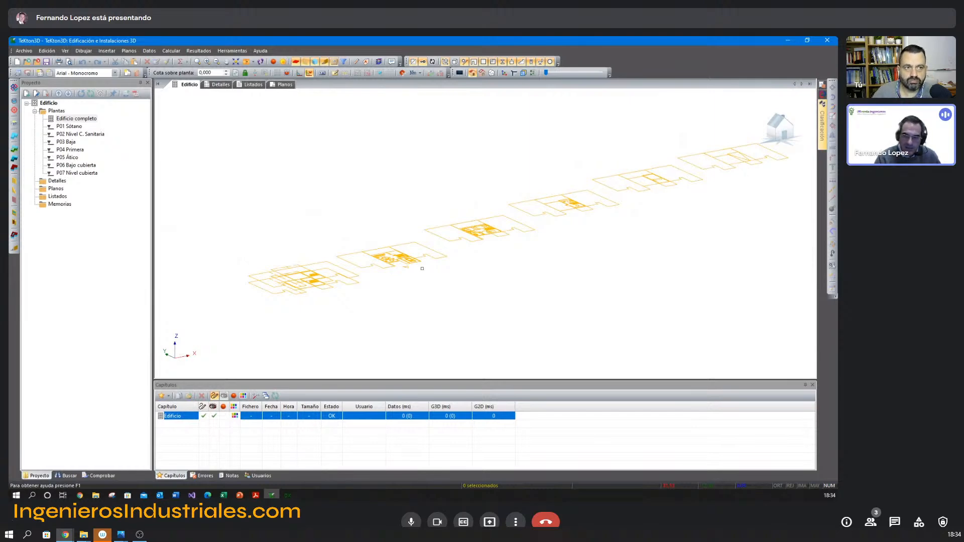
pyautogui.keyDown('shift'); pyautogui.moveTo(344, 289); pyautogui.dragTo(297, 297, button='middle'); pyautogui.keyUp('shift')
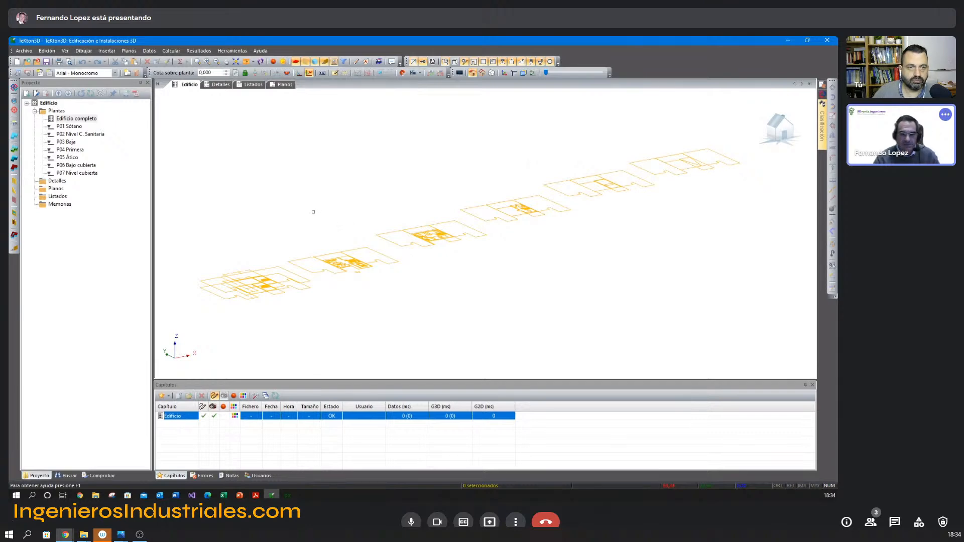
pyautogui.moveTo(263, 241); pyautogui.dragTo(280, 204, button='middle')
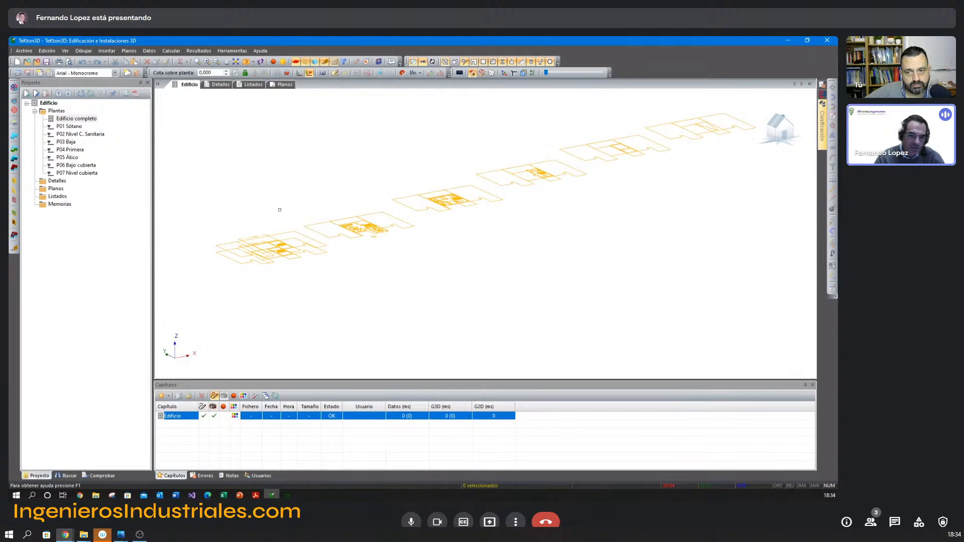
pyautogui.moveTo(324, 201); pyautogui.dragTo(372, 204, button='middle')
pyautogui.press('F5')
# Compare the plans from P01 Sótano to P06 Bajo cubierta one by one, looking for a common alignment point.
pyautogui.doubleClick(75, 127)
pyautogui.scroll(5, 312, 213)
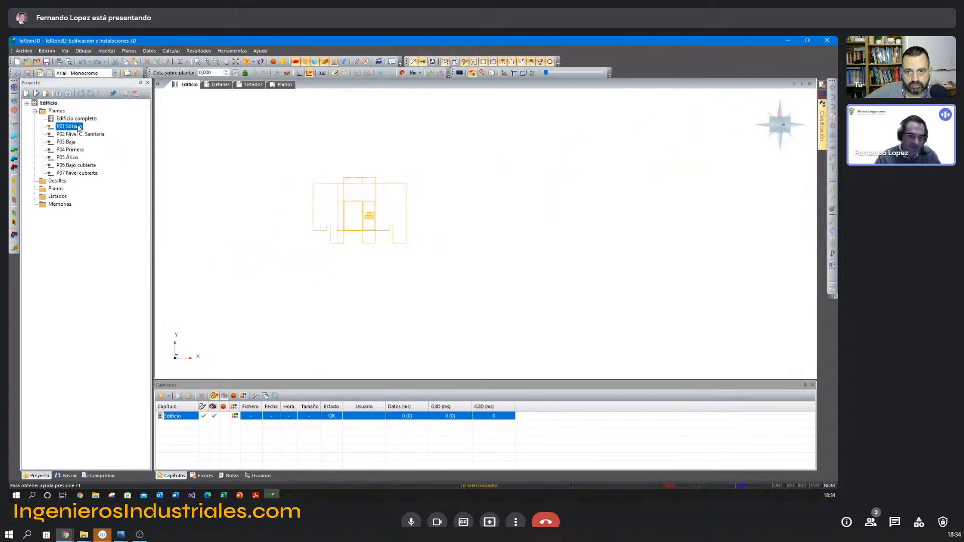
pyautogui.moveTo(315, 221); pyautogui.dragTo(542, 271, button='middle')
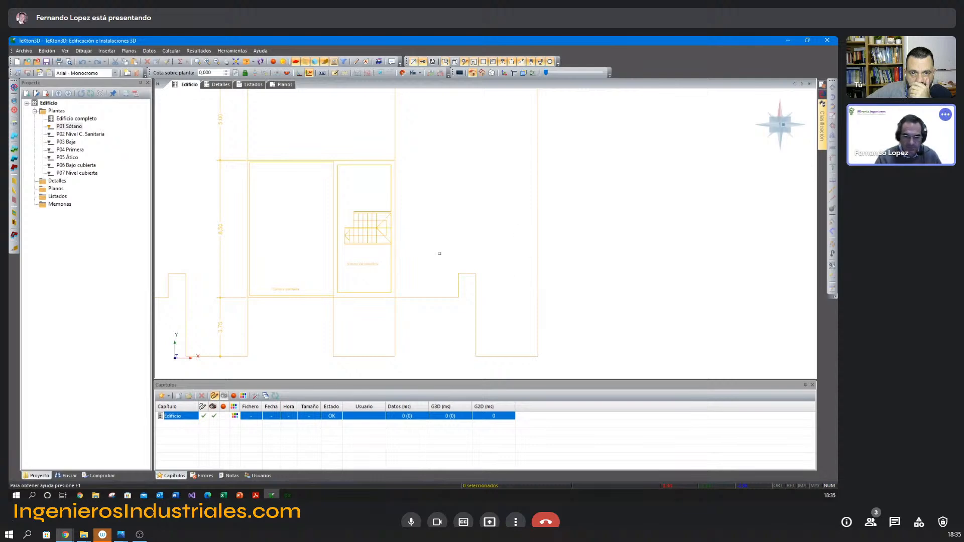
pyautogui.scroll(-3, 442, 242)
pyautogui.click(96, 135)
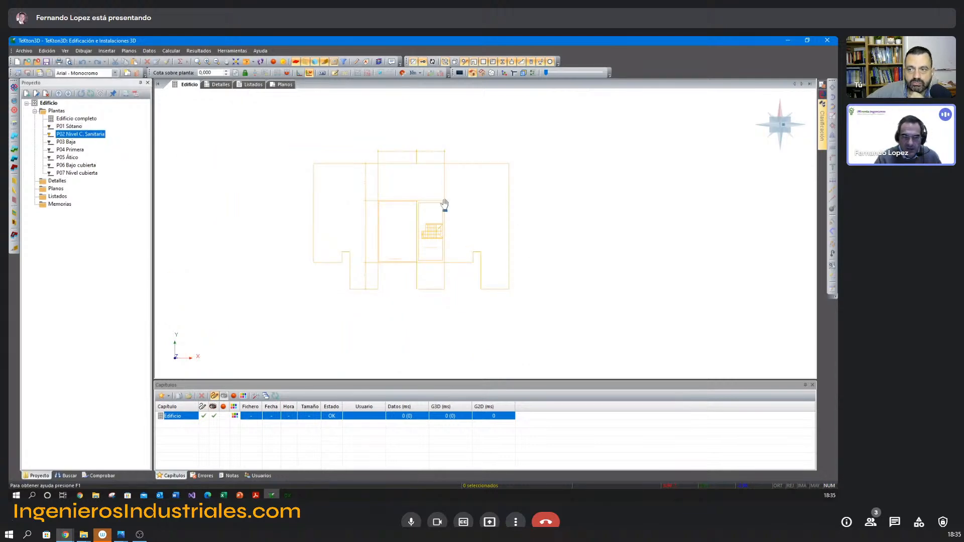
pyautogui.click(67, 142)
pyautogui.moveTo(510, 269); pyautogui.dragTo(383, 268, button='middle')
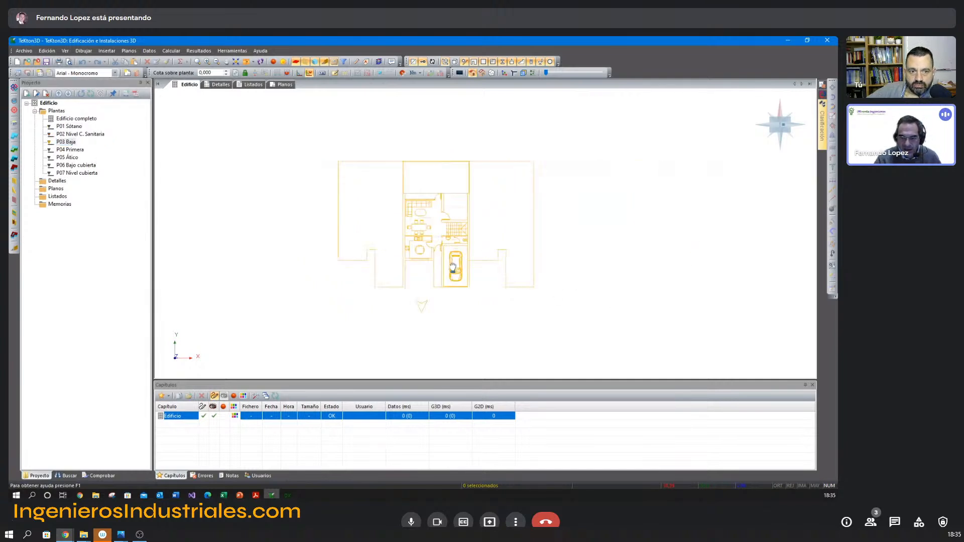
pyautogui.click(81, 150)
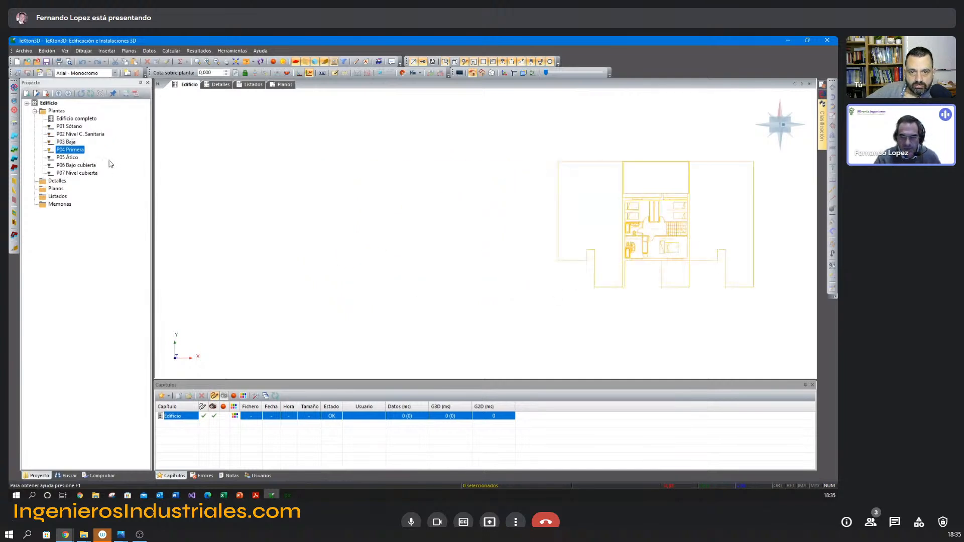
pyautogui.moveTo(650, 242); pyautogui.dragTo(398, 242, button='middle')
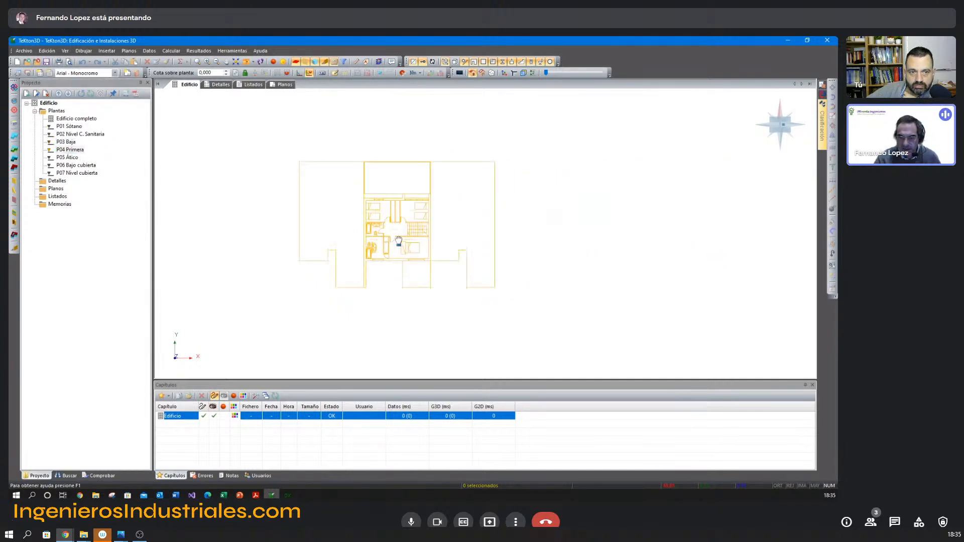
pyautogui.click(74, 158)
pyautogui.moveTo(538, 236); pyautogui.dragTo(425, 236, button='middle')
pyautogui.click(80, 166)
pyautogui.moveTo(658, 236); pyautogui.dragTo(619, 231, button='middle')
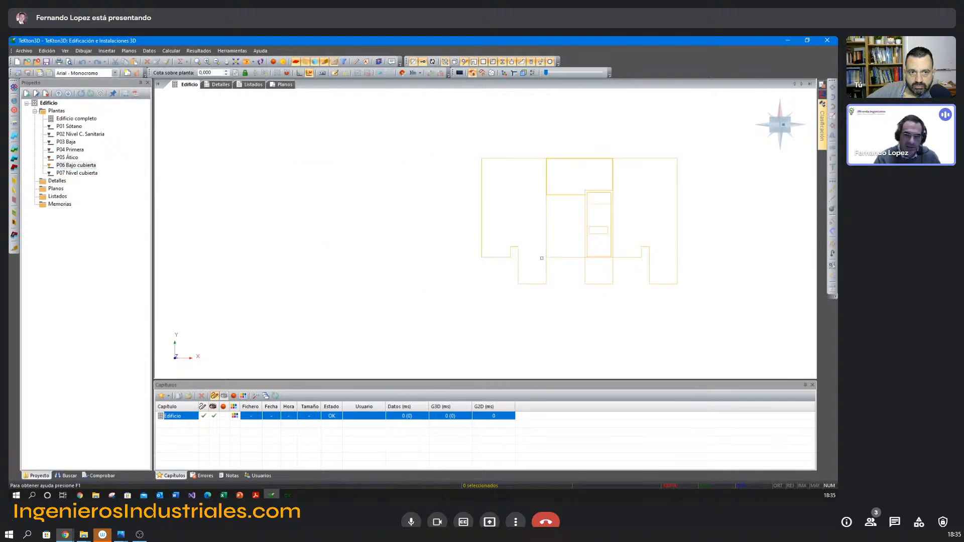
# Insert a vertical reference on the P01 Sótano plan, at the midpoint of the basement room's wall line beside the stairs.
pyautogui.click(75, 126)
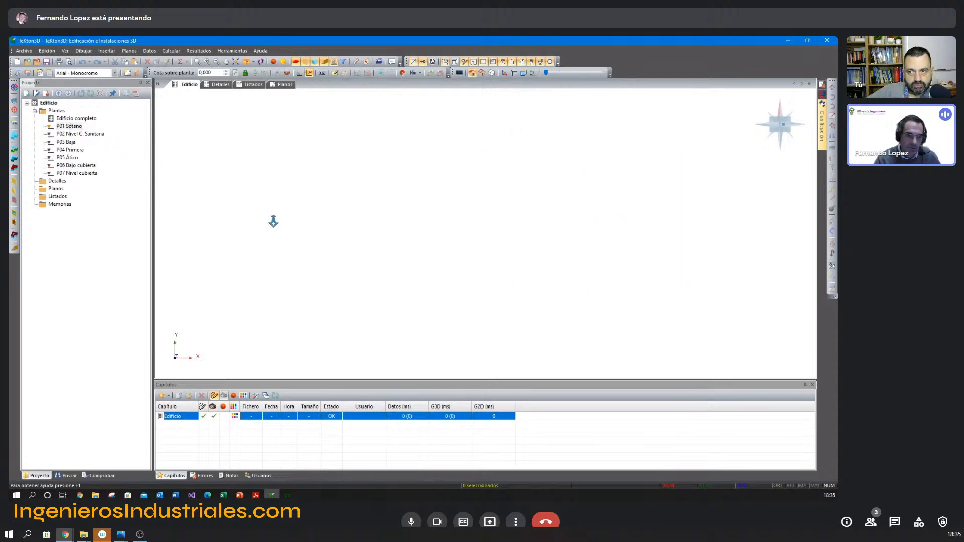
pyautogui.moveTo(184, 237); pyautogui.dragTo(360, 230, button='middle')
pyautogui.scroll(5, 360, 230)
pyautogui.moveTo(469, 243); pyautogui.dragTo(273, 215, button='middle')
pyautogui.scroll(-5, 431, 247)
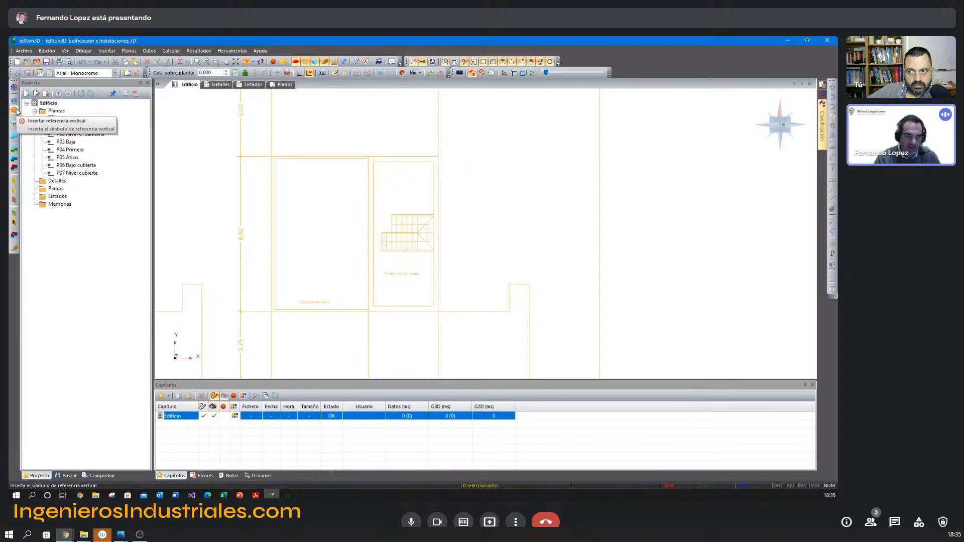
pyautogui.click(15, 111)
pyautogui.scroll(2, 445, 246)
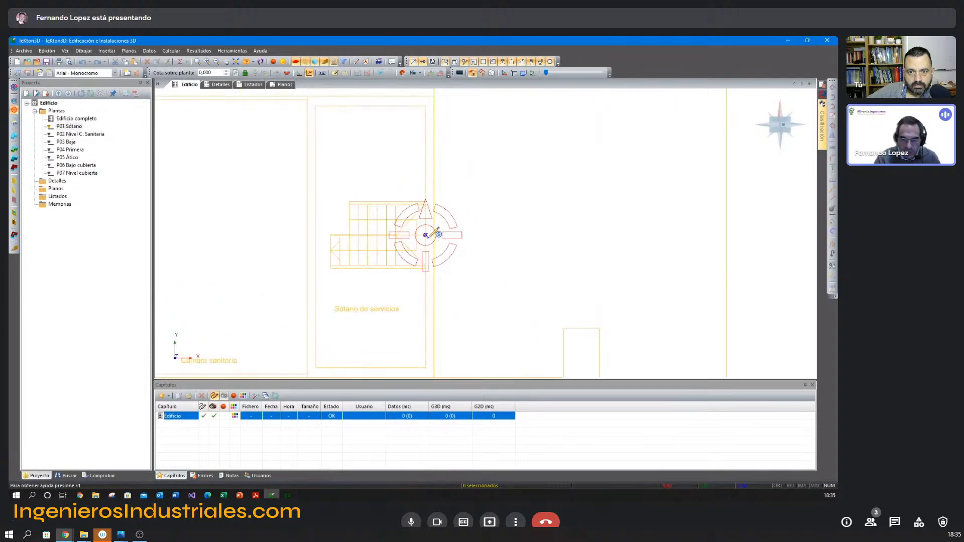
pyautogui.click(425, 235)
pyautogui.press('Escape')
# Inspect the vertical reference in 3D and check its position on the P02 Nivel C. Sanitaria plan.
pyautogui.scroll(-5, 507, 266)
pyautogui.moveTo(499, 272)
pyautogui.mouseDown(button='middle')
pyautogui.moveTo(511, 252)
pyautogui.moveTo(503, 258)
pyautogui.mouseUp(button='middle')
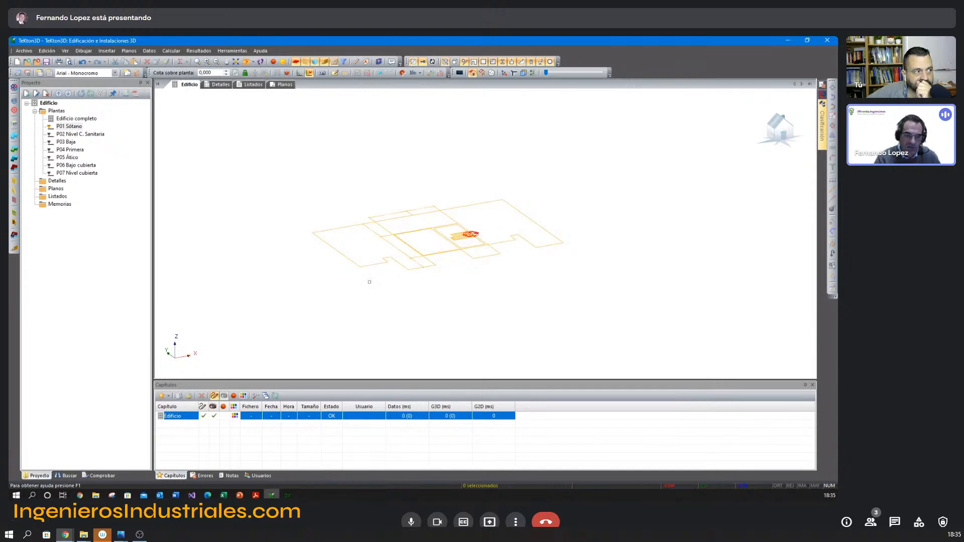
pyautogui.doubleClick(98, 134)
pyautogui.moveTo(465, 222); pyautogui.dragTo(460, 228, button='middle')
pyautogui.press('F5')
pyautogui.scroll(7, 484, 235)
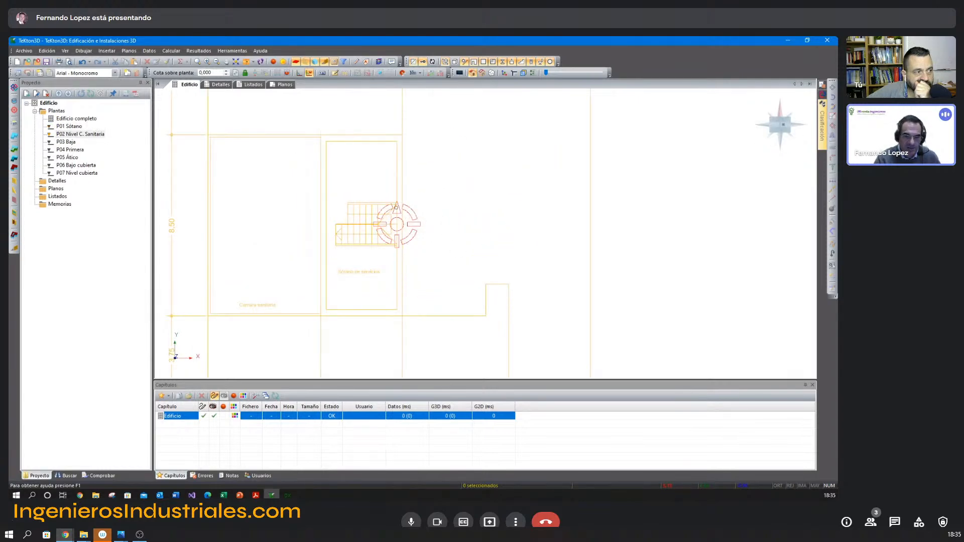
# Align the P03 Baja plan with the vertical reference, using the midpoint of the wall line beside the stairs.
pyautogui.doubleClick(66, 141)
pyautogui.moveTo(604, 224); pyautogui.dragTo(485, 242, button='middle')
pyautogui.scroll(1, 452, 240)
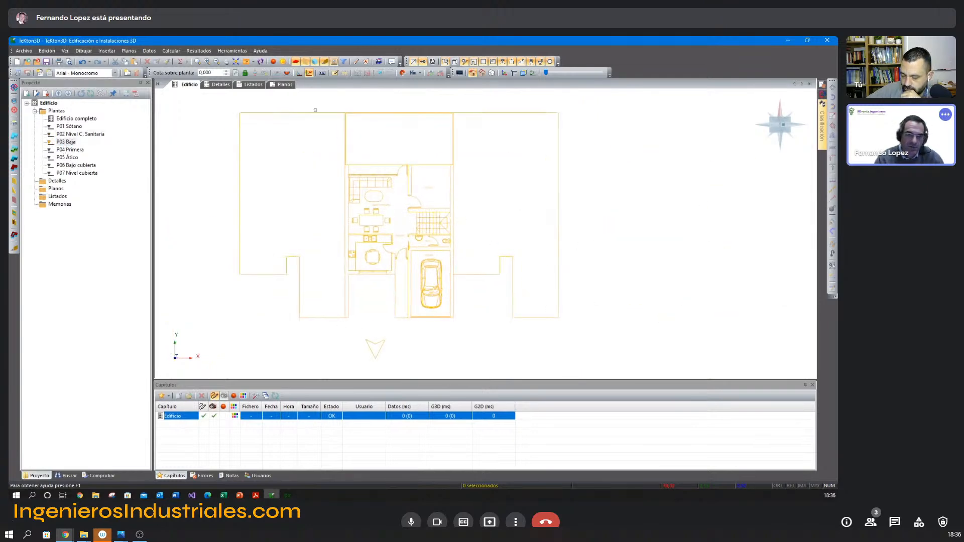
pyautogui.click(232, 50)
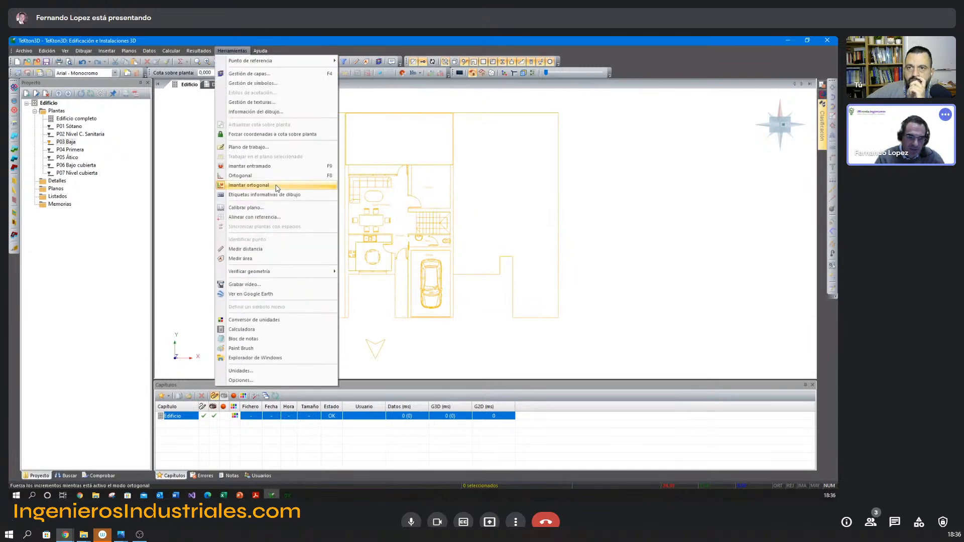
pyautogui.click(276, 218)
pyautogui.scroll(3, 497, 234)
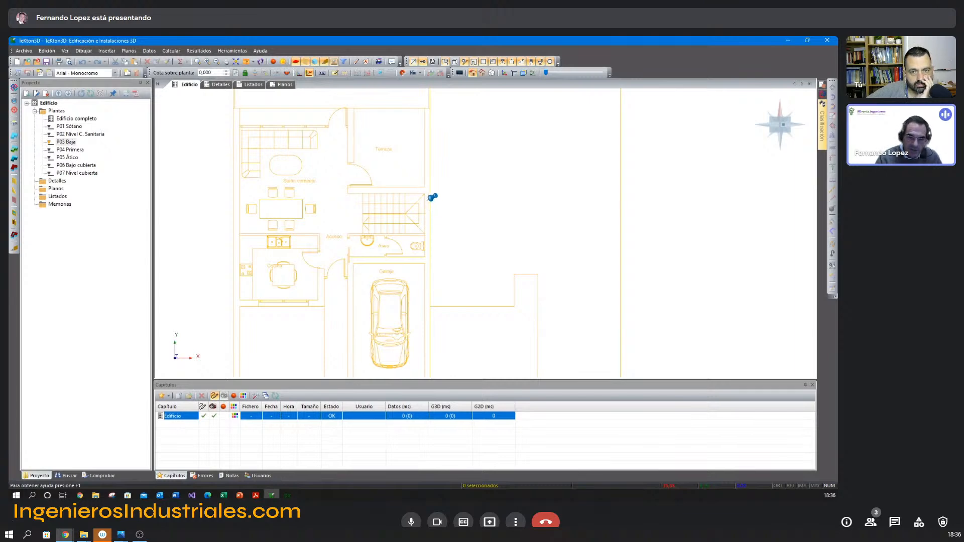
pyautogui.press('F3')
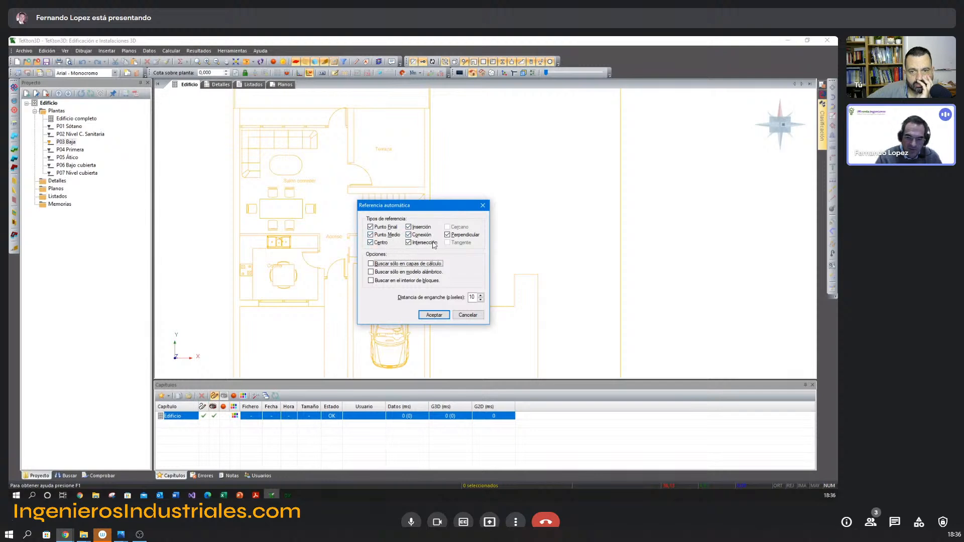
pyautogui.click(461, 315)
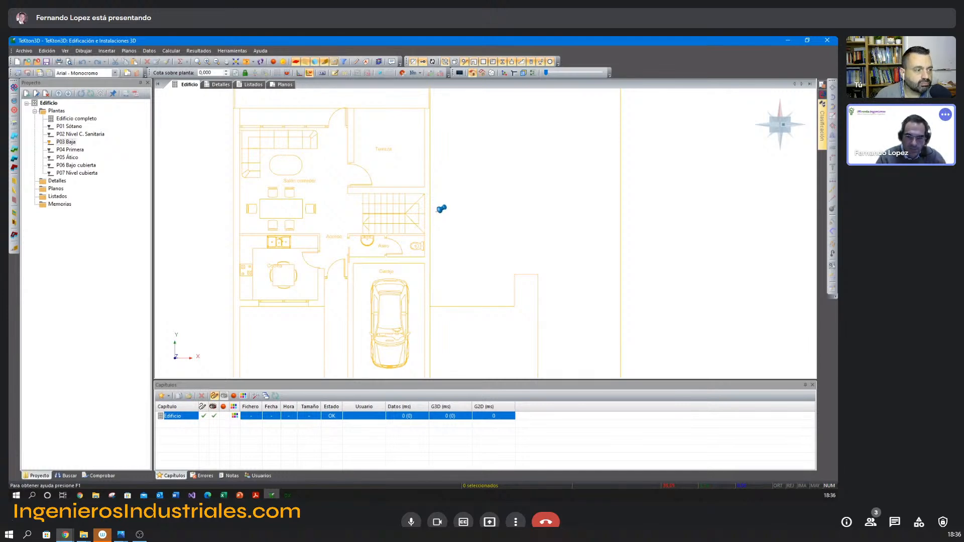
pyautogui.moveTo(425, 214); pyautogui.dragTo(484, 233, button='middle')
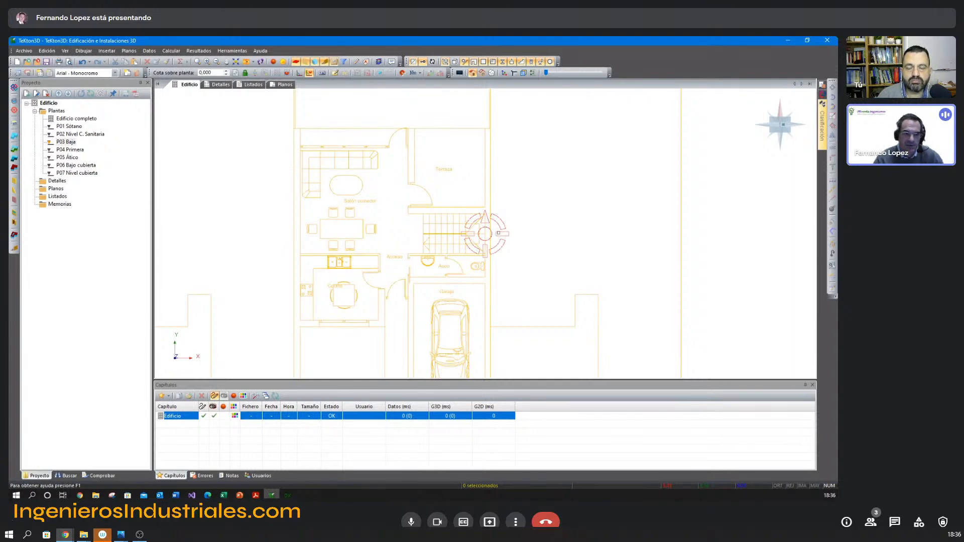
# Align the P04 Primera plan with the vertical reference, using the matching wall point beside its stairs.
pyautogui.click(70, 150)
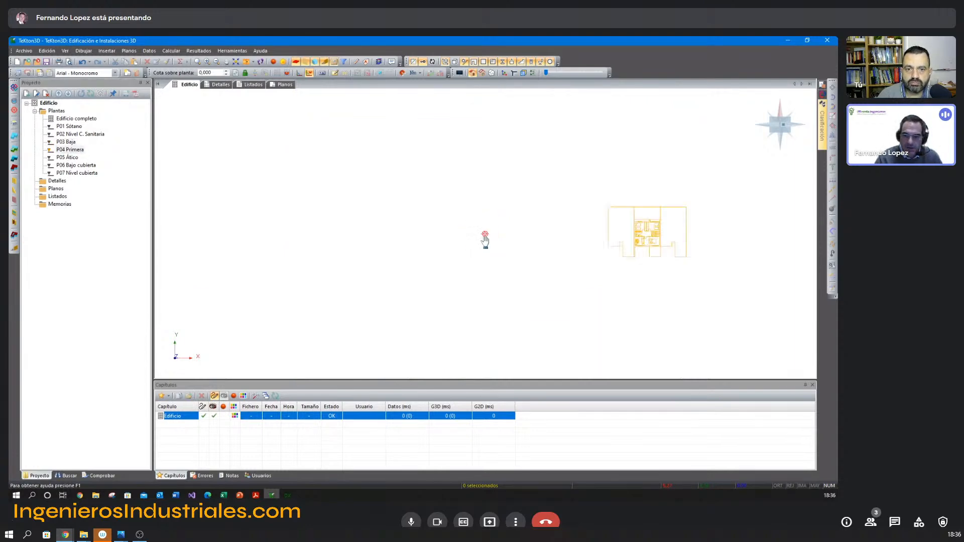
pyautogui.scroll(1, 358, 246)
pyautogui.moveTo(355, 232); pyautogui.dragTo(505, 278, button='middle')
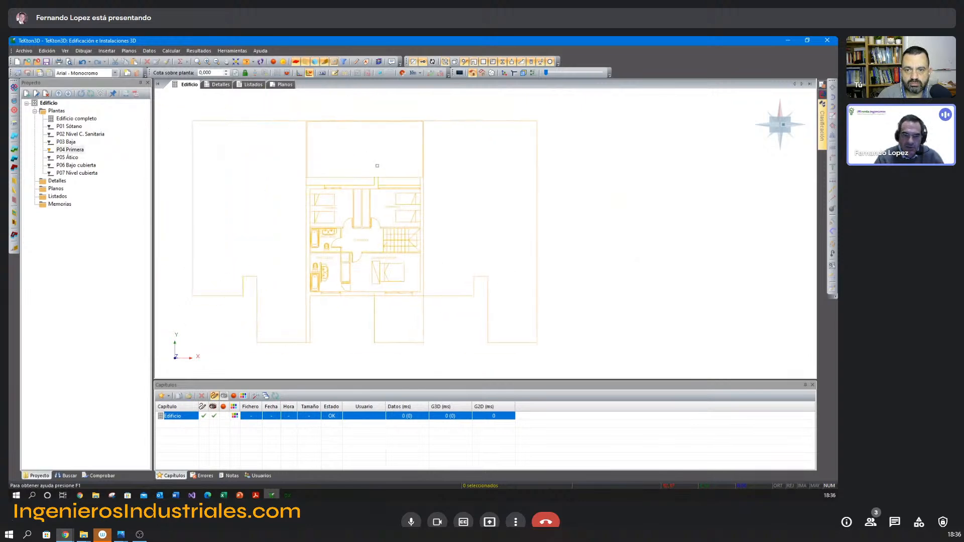
pyautogui.rightClick(456, 190)
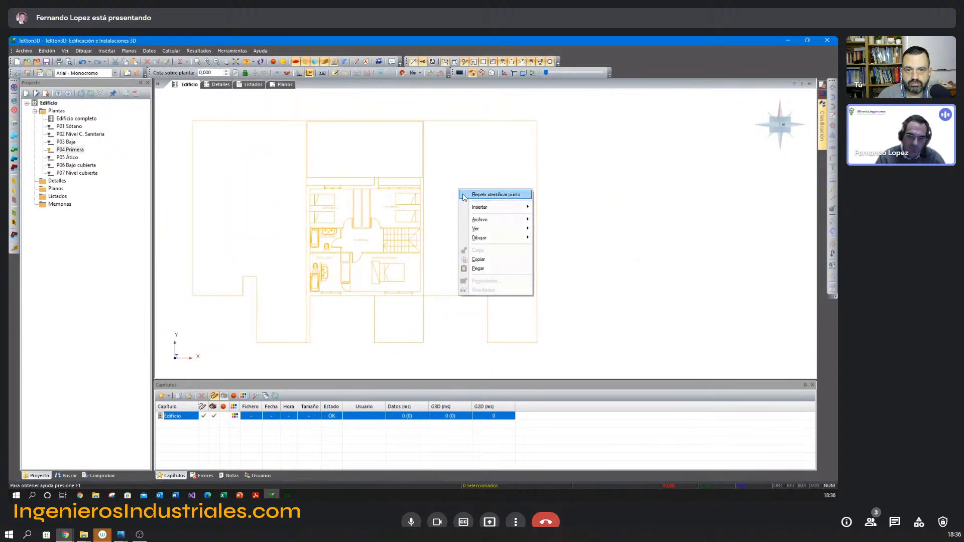
pyautogui.click(480, 194)
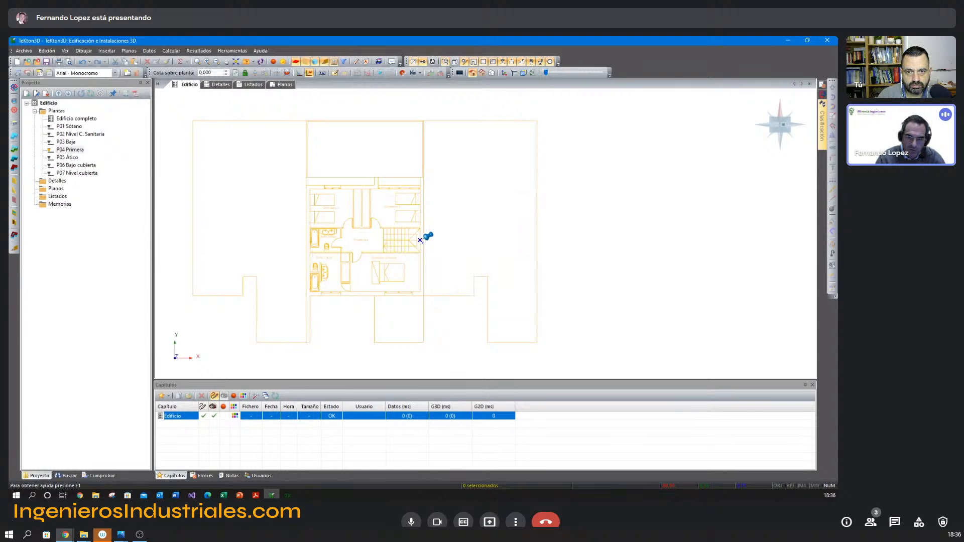
pyautogui.moveTo(423, 240); pyautogui.dragTo(484, 234, button='middle')
# Align the P05 Ático plan with the vertical reference, using the matching wall point beside its stairs.
pyautogui.doubleClick(68, 158)
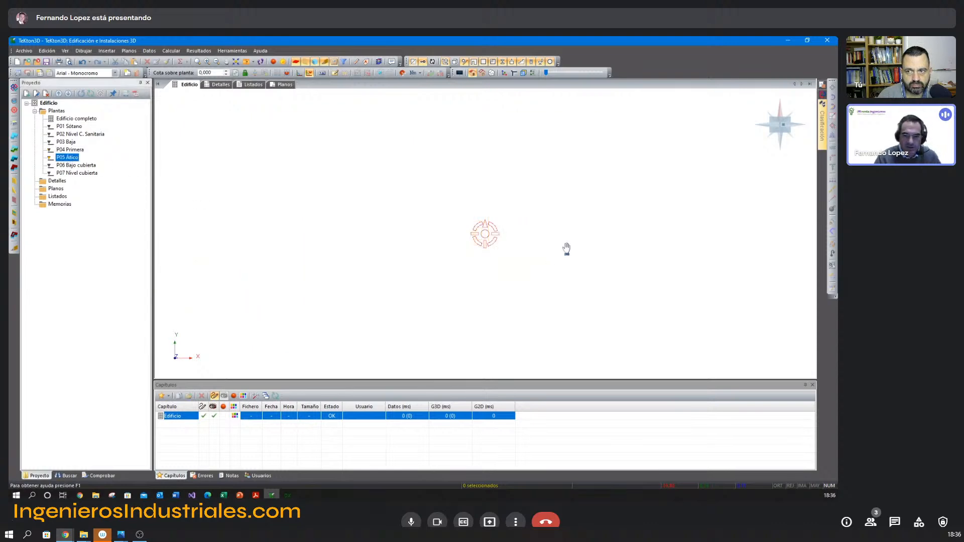
pyautogui.moveTo(408, 252); pyautogui.dragTo(379, 254, button='middle')
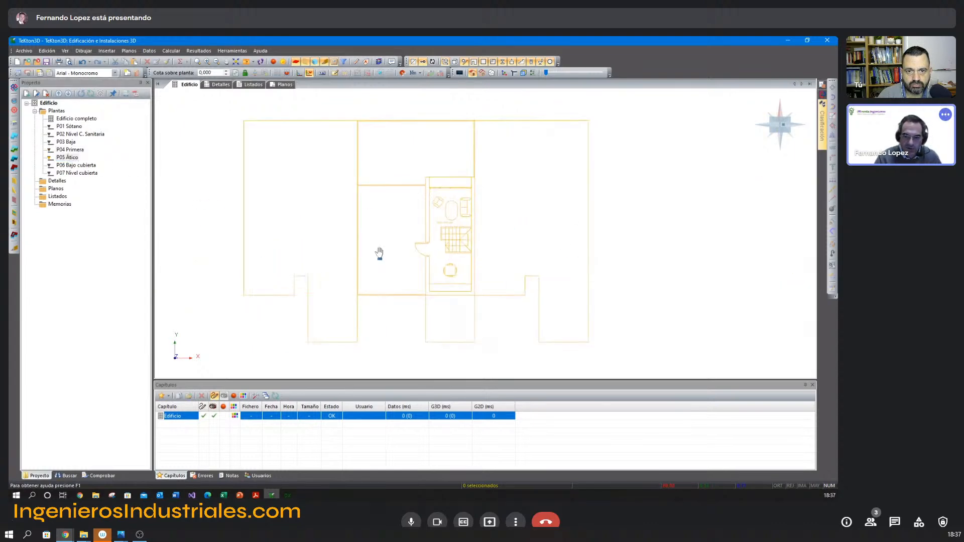
pyautogui.rightClick(530, 218)
pyautogui.click(545, 224)
pyautogui.click(483, 240)
# Check the P06 Bajo cubierta plan and move the vertical reference to the upper-right corner of the P05 Ático plan's outer outline.
pyautogui.doubleClick(75, 165)
pyautogui.moveTo(459, 233); pyautogui.dragTo(213, 232, button='middle')
pyautogui.moveTo(731, 246)
pyautogui.mouseDown(button='middle')
pyautogui.moveTo(405, 255)
pyautogui.moveTo(445, 271)
pyautogui.moveTo(640, 268)
pyautogui.mouseUp(button='middle')
pyautogui.moveTo(191, 266); pyautogui.dragTo(432, 263, button='middle')
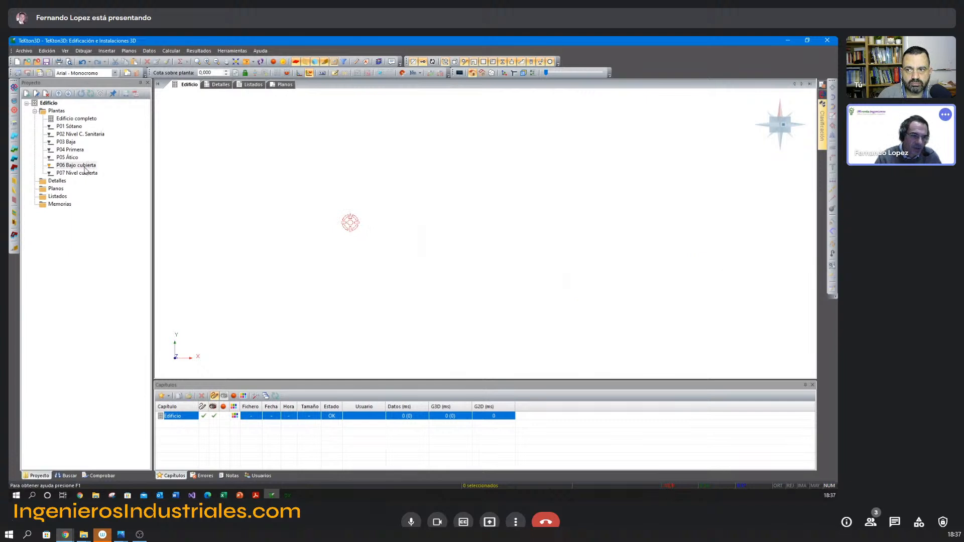
pyautogui.doubleClick(76, 159)
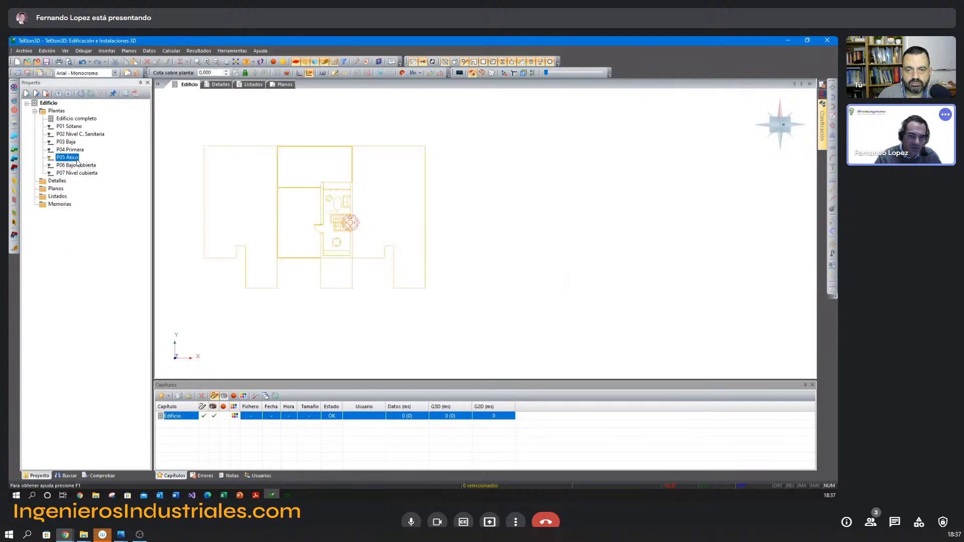
pyautogui.scroll(2, 421, 255)
pyautogui.click(401, 263)
pyautogui.moveTo(401, 262); pyautogui.dragTo(514, 146)
pyautogui.press('Escape')
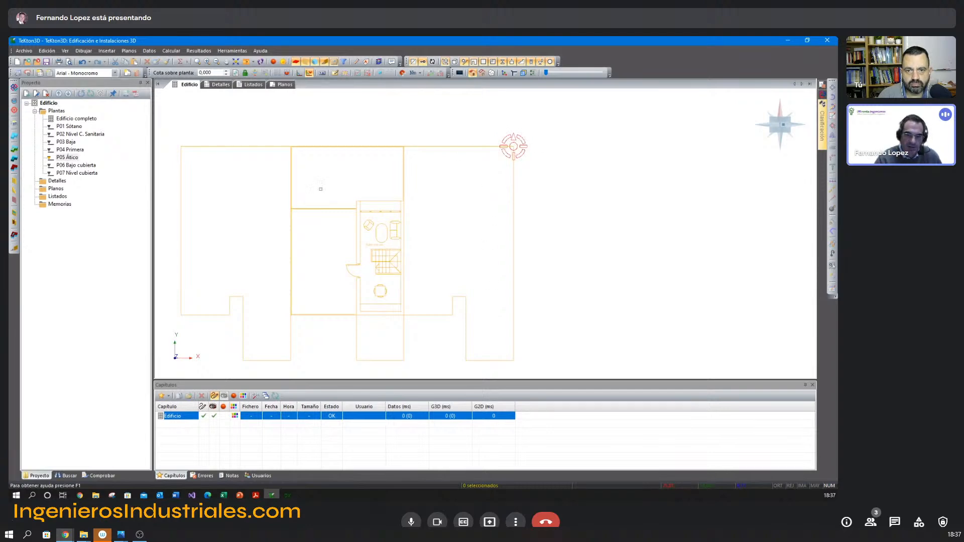
# Align the P06 Bajo cubierta plan with the vertical reference, using the upper-right corner of its outer outline.
pyautogui.doubleClick(90, 166)
pyautogui.scroll(-5, 452, 265)
pyautogui.moveTo(498, 283); pyautogui.dragTo(208, 261, button='middle')
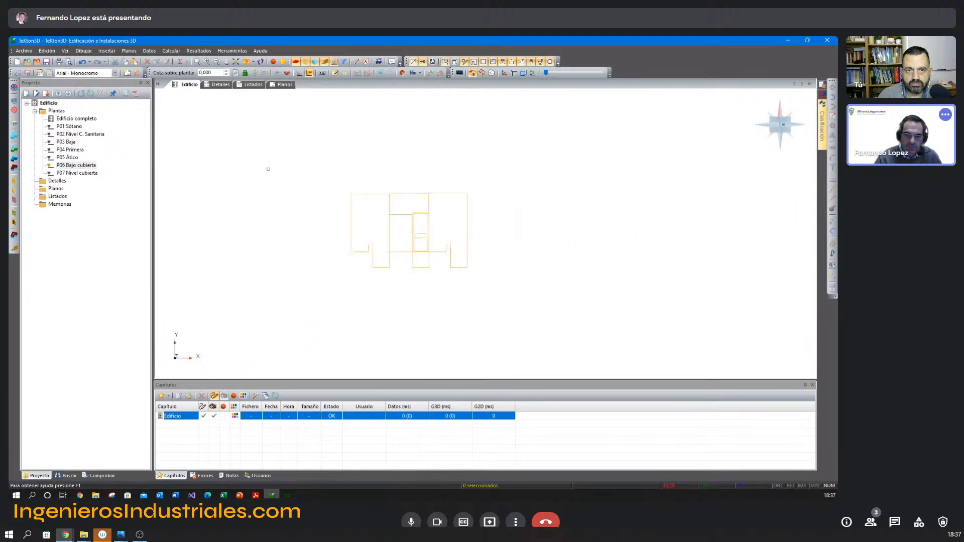
pyautogui.click(232, 51)
pyautogui.click(262, 210)
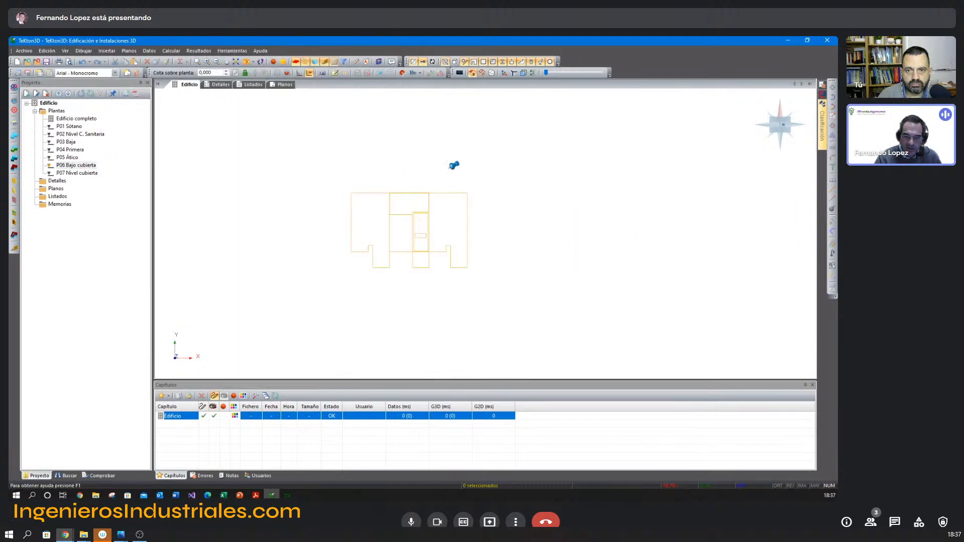
pyautogui.click(468, 192)
# Align the P07 Nivel cubierta plan with the vertical reference, using the upper-right corner of its outer outline.
pyautogui.click(91, 174)
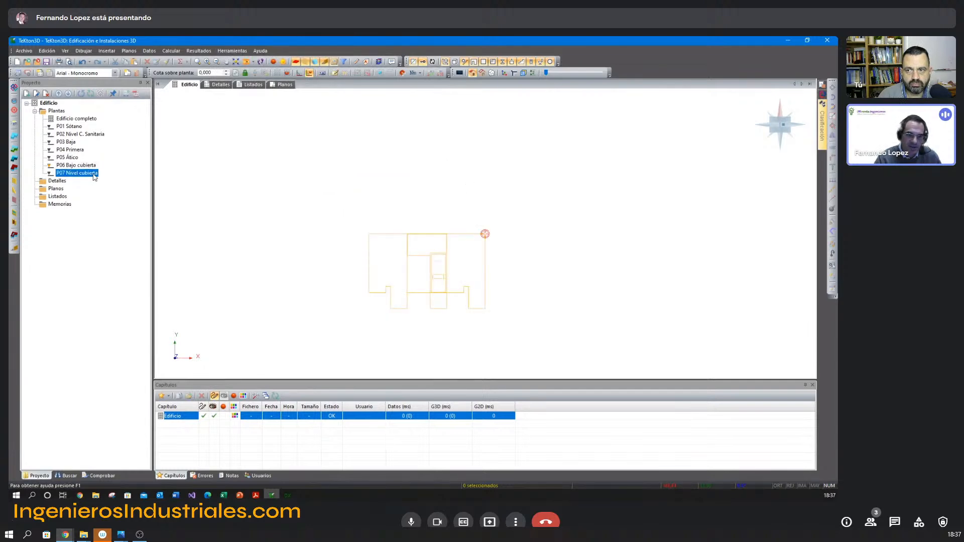
pyautogui.rightClick(321, 181)
pyautogui.click(344, 188)
pyautogui.click(453, 215)
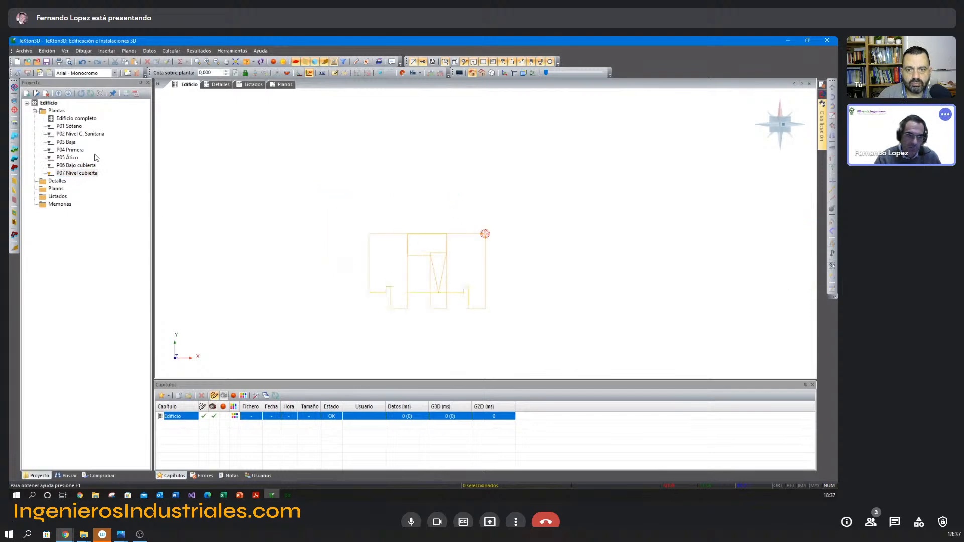
# Display the complete building and inspect the vertical alignment of the stacked floor plans in 3D.
pyautogui.click(71, 120)
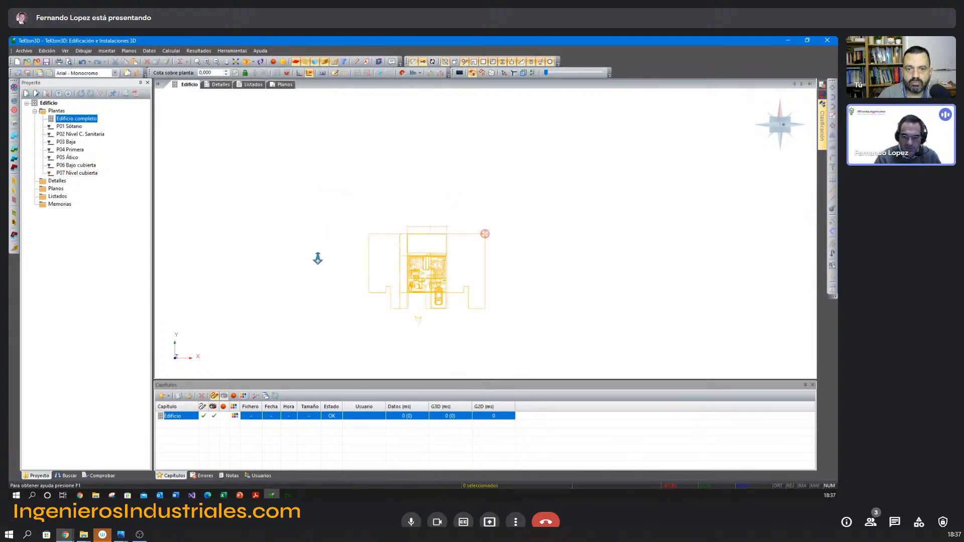
pyautogui.scroll(5, 329, 240)
pyautogui.moveTo(314, 262); pyautogui.dragTo(375, 245, button='middle')
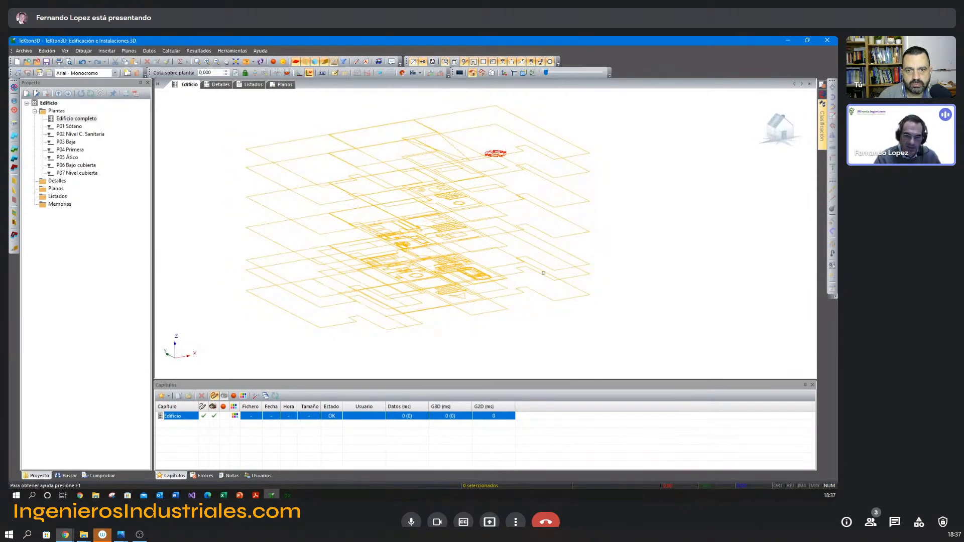
pyautogui.press('F5')
pyautogui.moveTo(521, 271); pyautogui.dragTo(483, 240, button='middle')
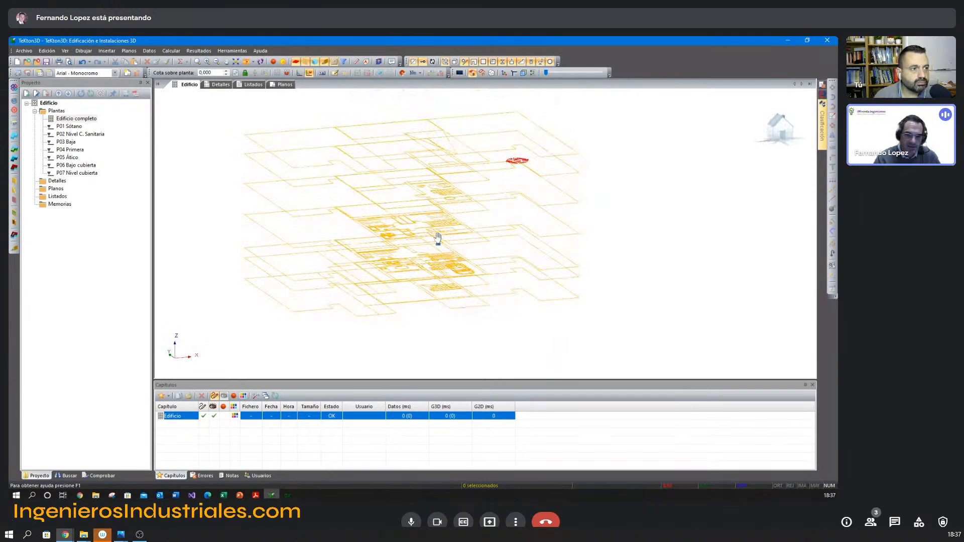
pyautogui.moveTo(437, 241); pyautogui.dragTo(462, 252, button='middle')
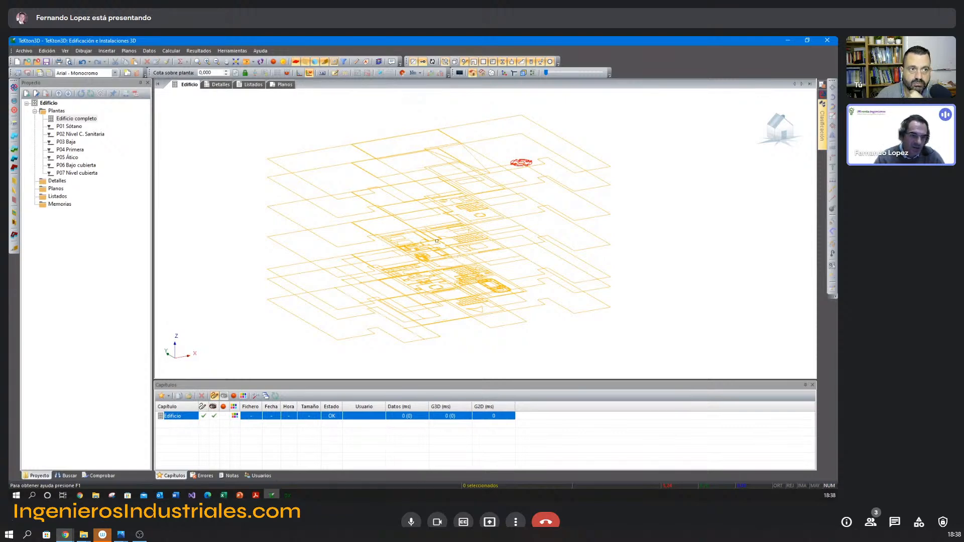
# Compare the P01 Sótano plan with the complete building and review the building's floor elevations, heights and template files.
pyautogui.doubleClick(69, 127)
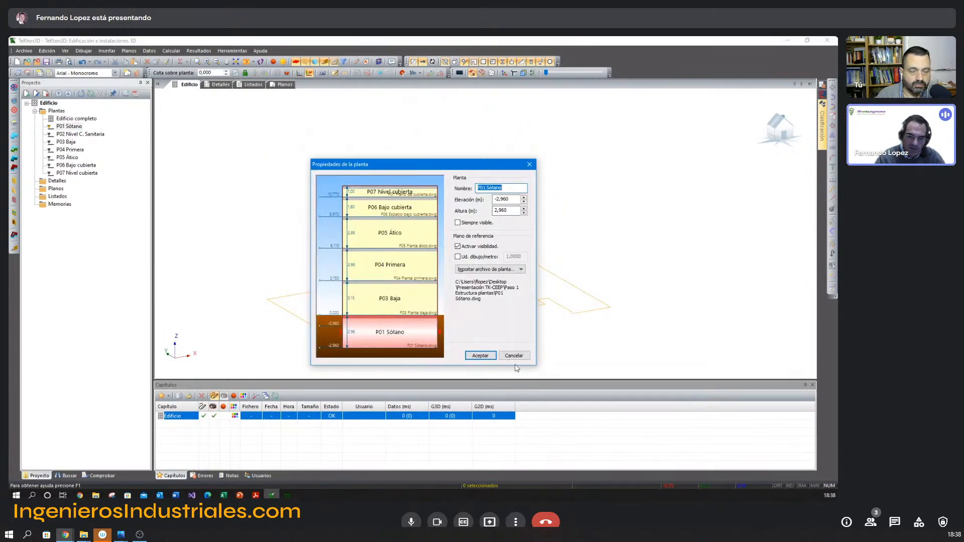
pyautogui.click(67, 118)
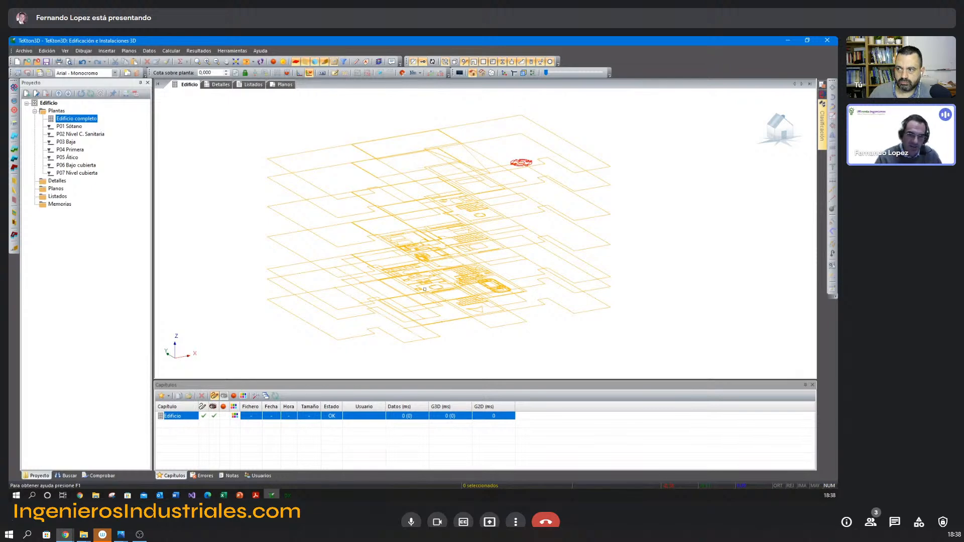
pyautogui.doubleClick(73, 120)
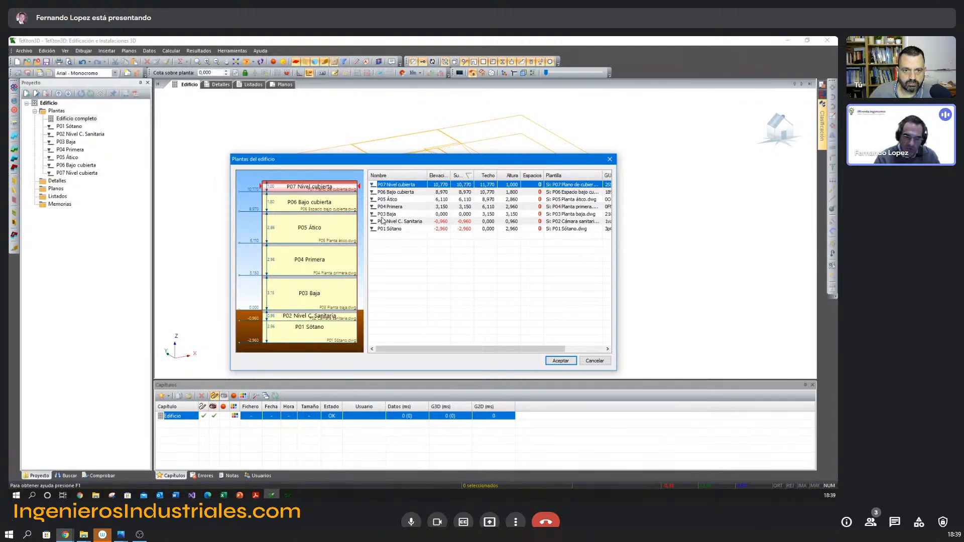
pyautogui.click(561, 360)
pyautogui.moveTo(467, 255); pyautogui.dragTo(489, 224, button='middle')
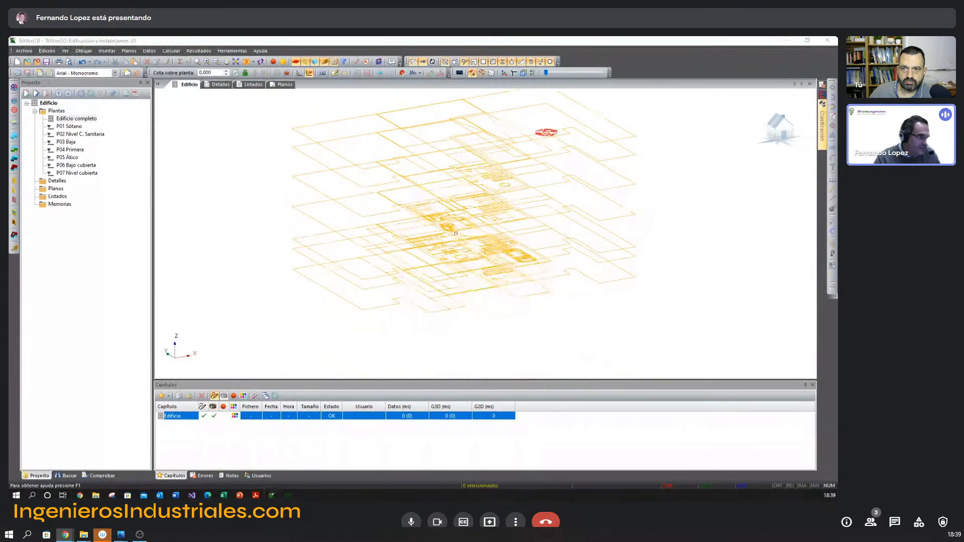
# Switch to Adobe Acrobat Reader and review the BTwin Baja tensión slides on CAD file preparation, general data and floor plans.
pyautogui.hotkey('alt', 'Tab')
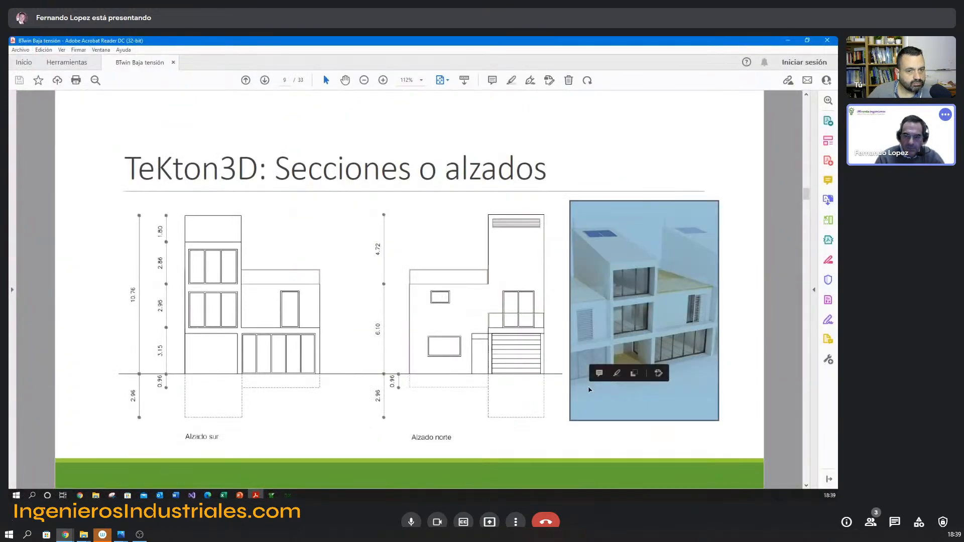
pyautogui.scroll(3, 589, 389)
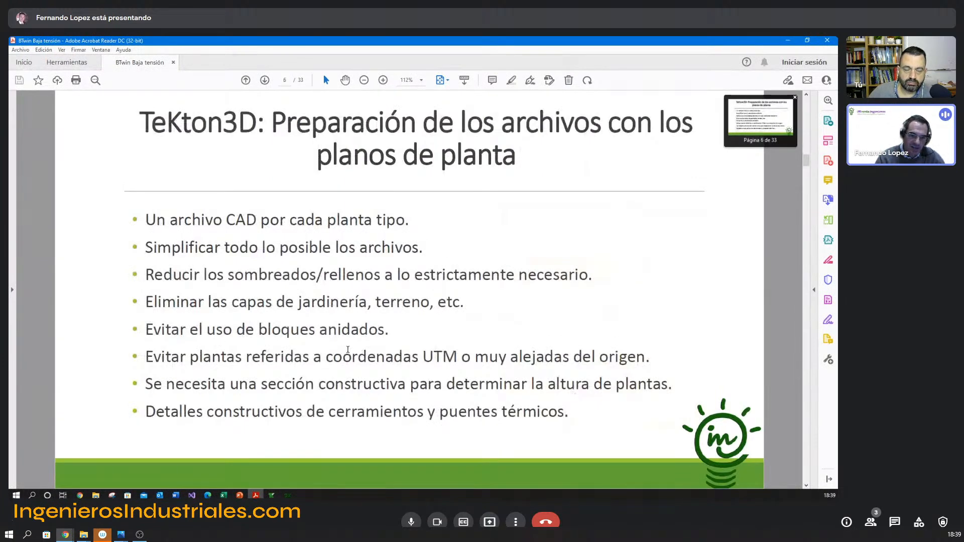
pyautogui.scroll(-1, 347, 350)
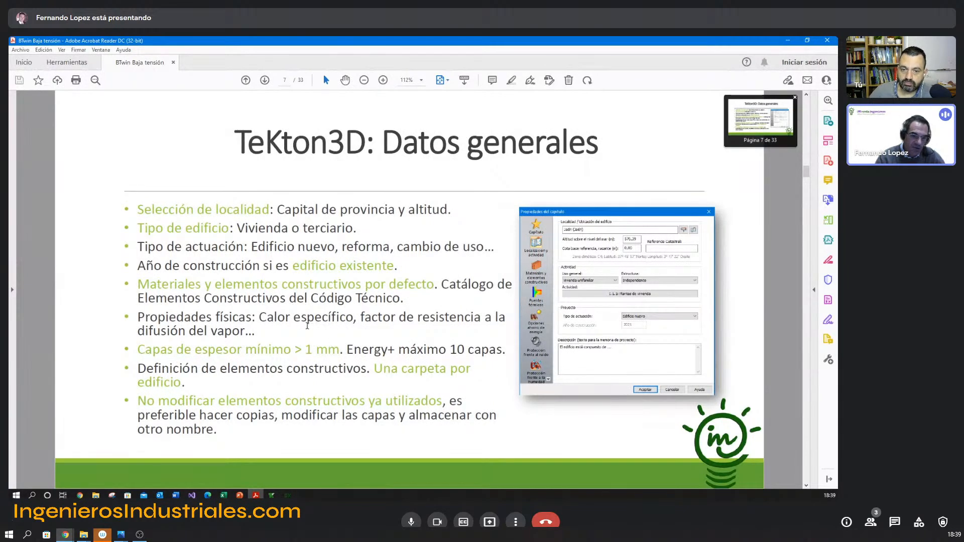
pyautogui.scroll(-1, 300, 323)
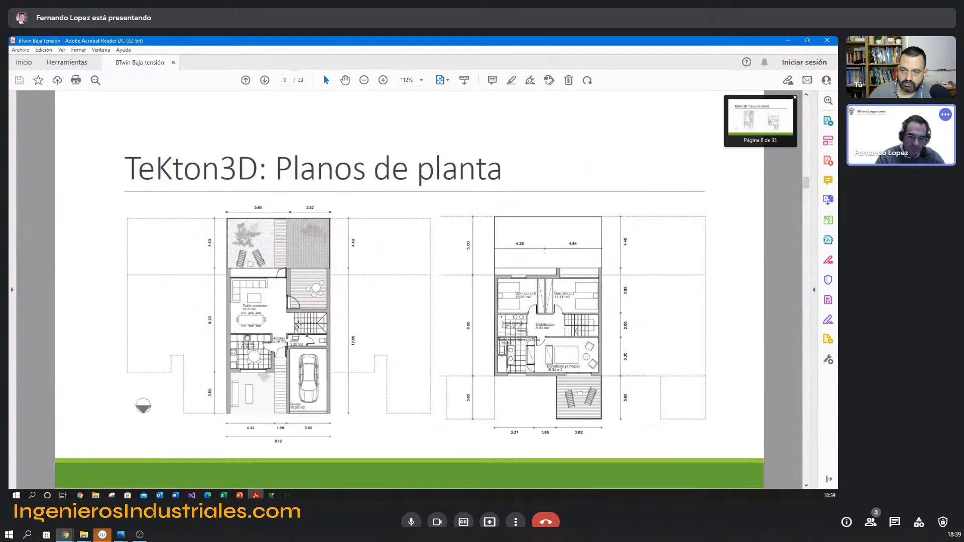
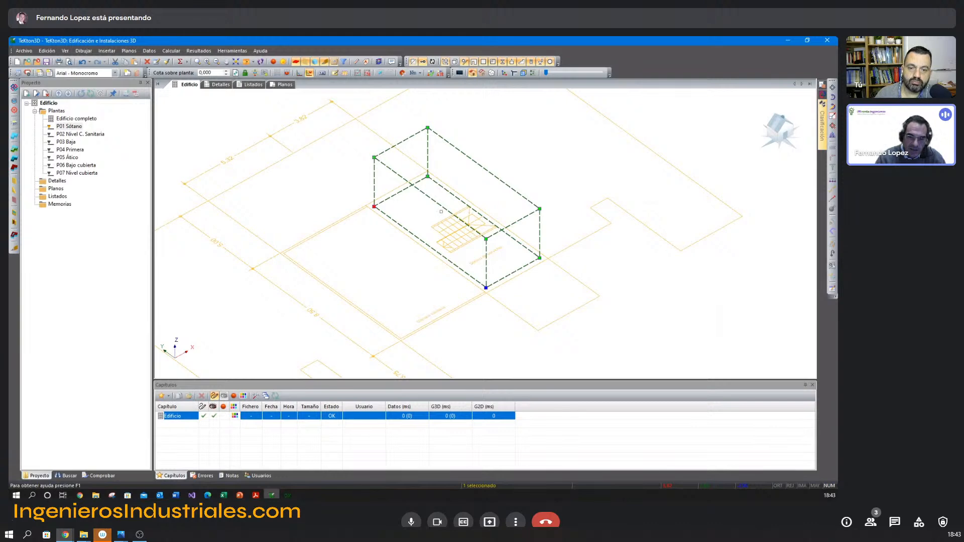
# Review the geometry and dimensions in the properties of the Sótano de servicios space.
pyautogui.click(387, 163)
pyautogui.doubleClick(388, 166)
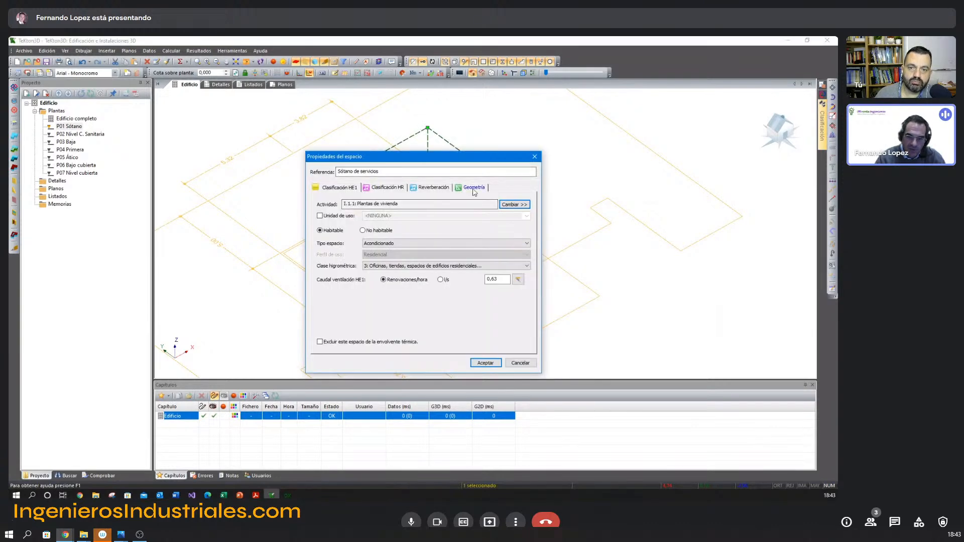
pyautogui.click(475, 187)
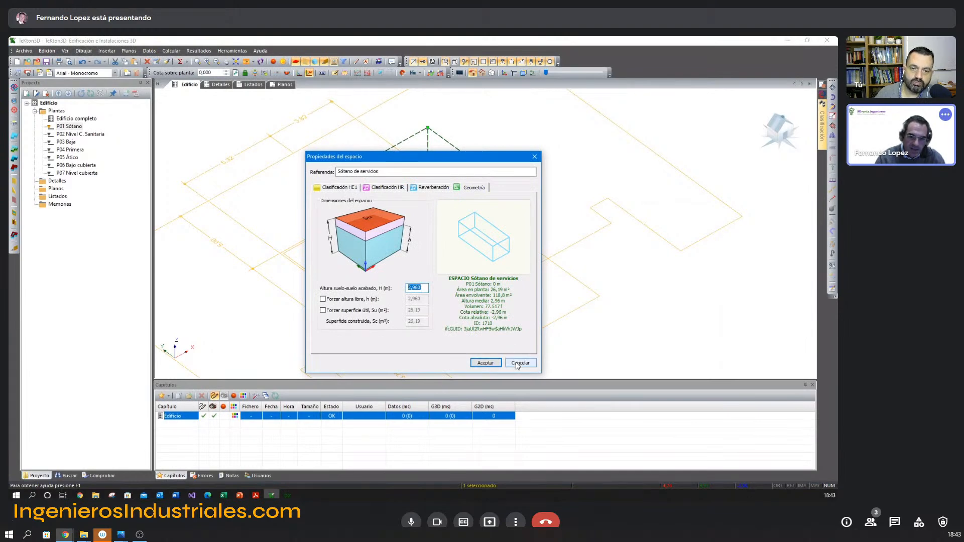
pyautogui.click(519, 363)
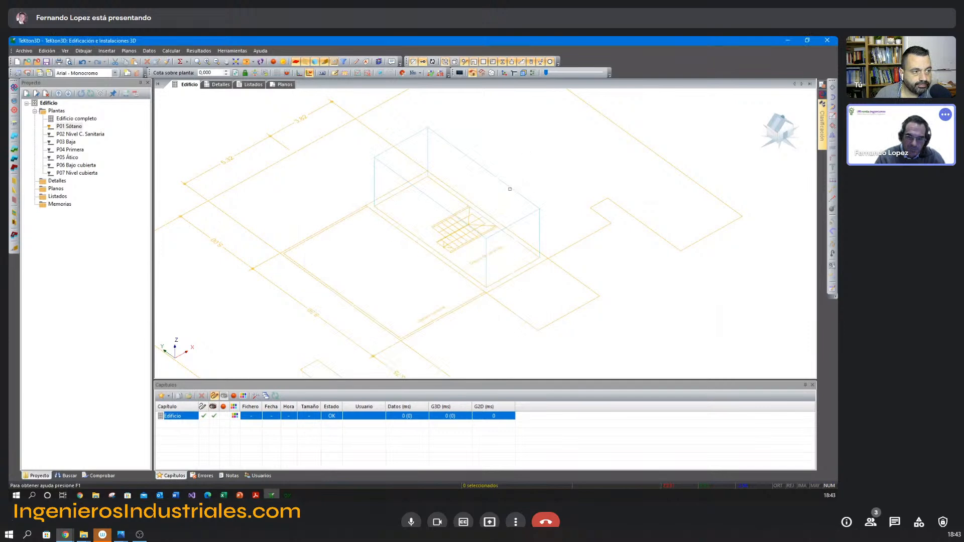
# Classify the Sótano de servicios space as No habitable in its HE1 classification.
pyautogui.moveTo(472, 169); pyautogui.dragTo(477, 221, button='middle')
pyautogui.doubleClick(483, 192)
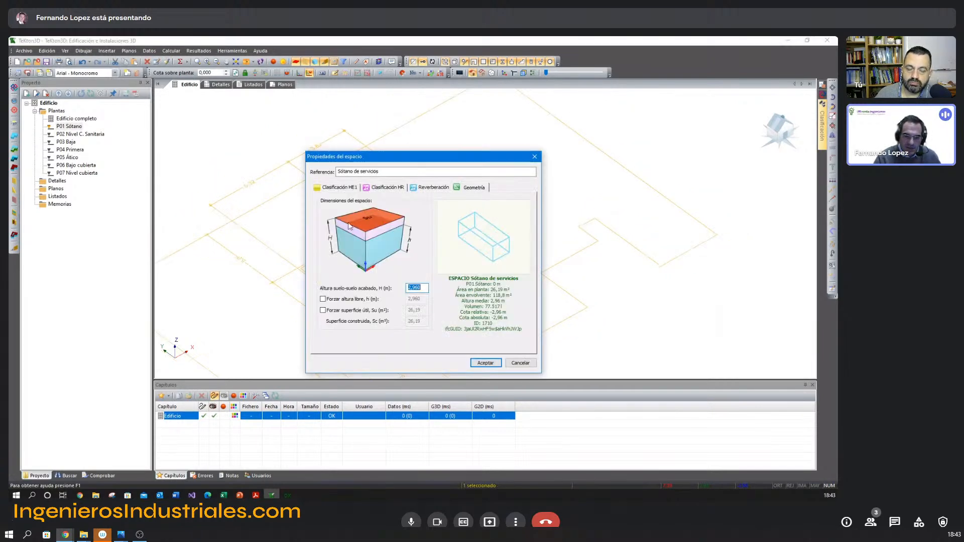
pyautogui.click(339, 190)
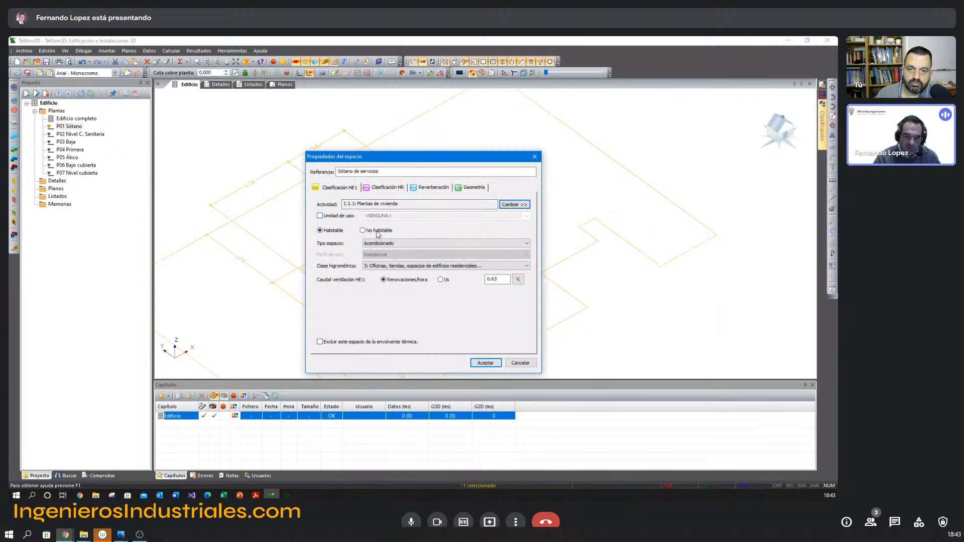
pyautogui.click(485, 362)
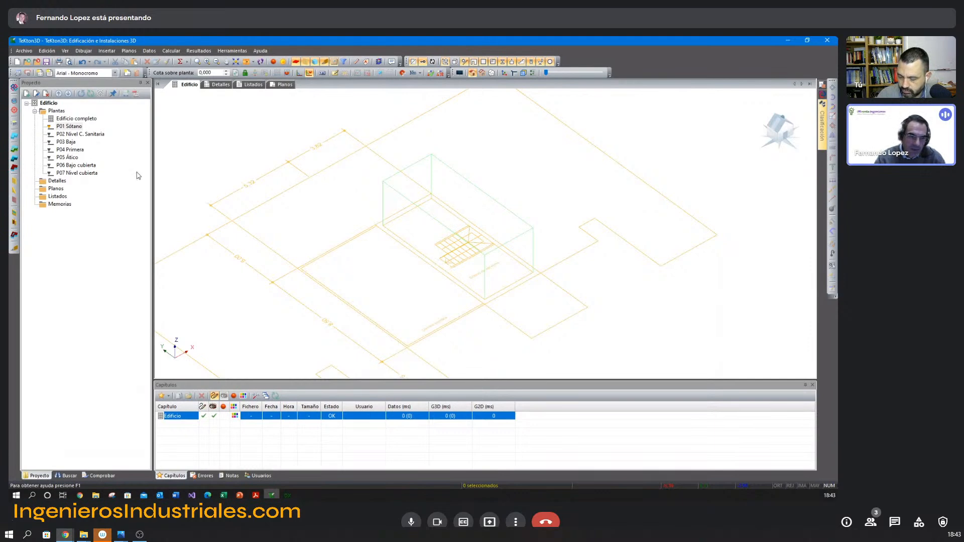
# On P02 Nivel C. Sanitaria in plan view, start a new Espacio outline at the upper-left corner of the Sótano de servicios space.
pyautogui.click(80, 135)
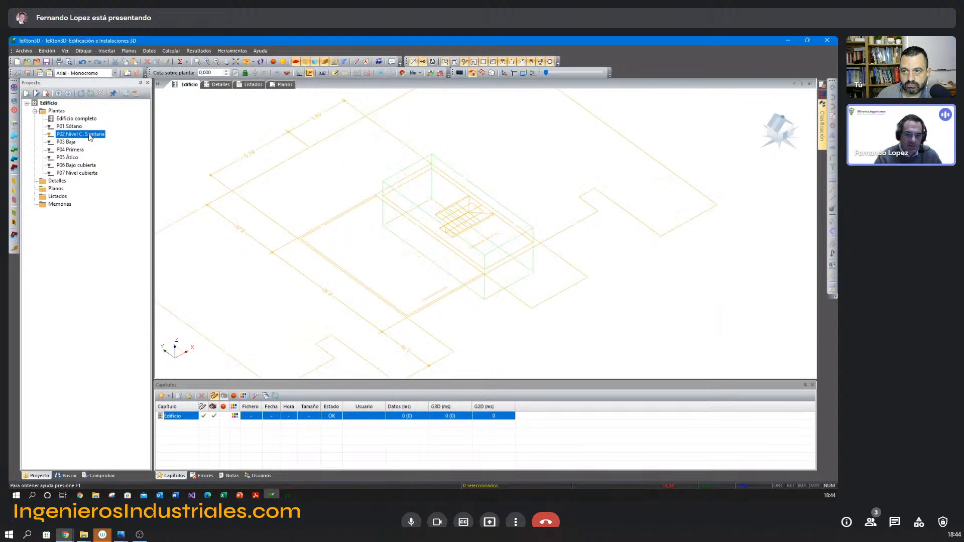
pyautogui.press('F5')
pyautogui.moveTo(397, 236); pyautogui.dragTo(392, 232, button='middle')
pyautogui.scroll(1, 390, 224)
pyautogui.rightClick(363, 199)
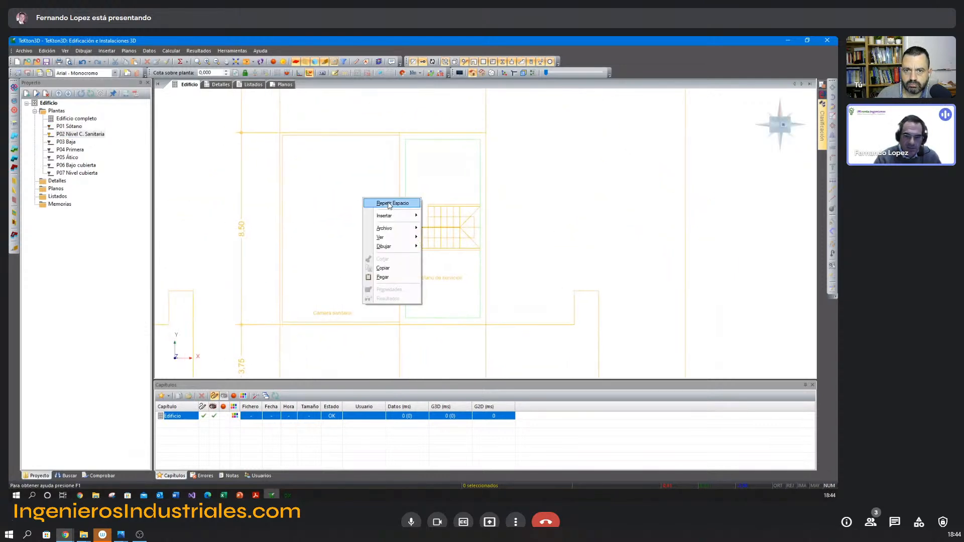
pyautogui.click(389, 203)
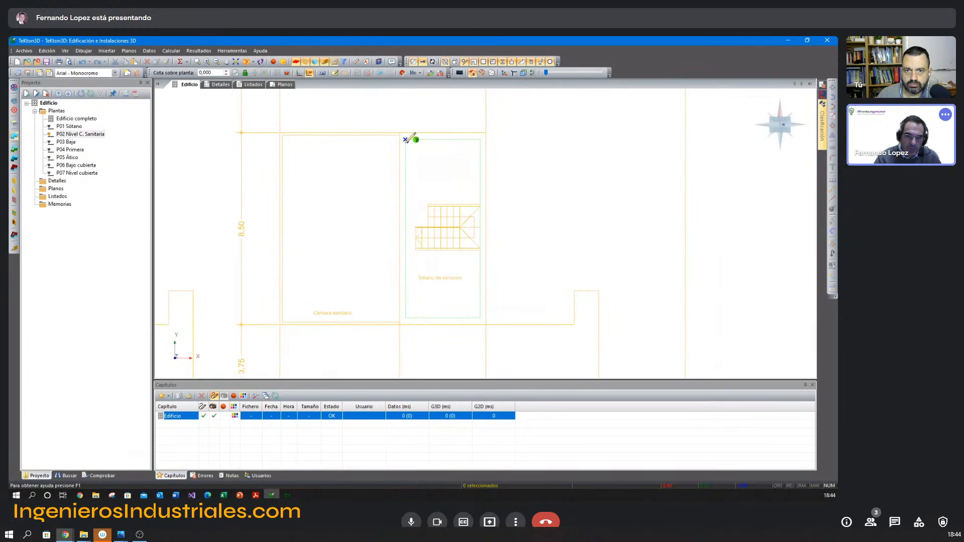
pyautogui.scroll(1, 406, 141)
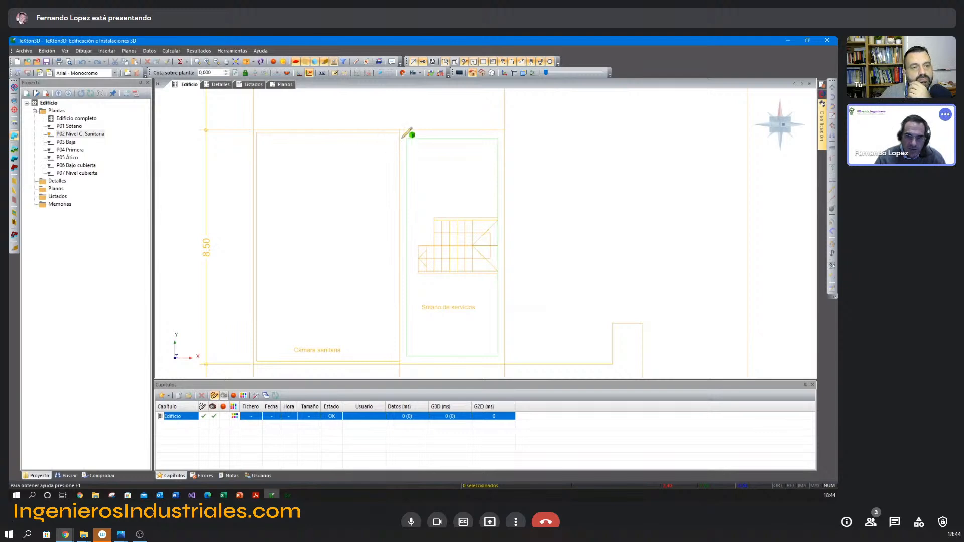
pyautogui.click(399, 131)
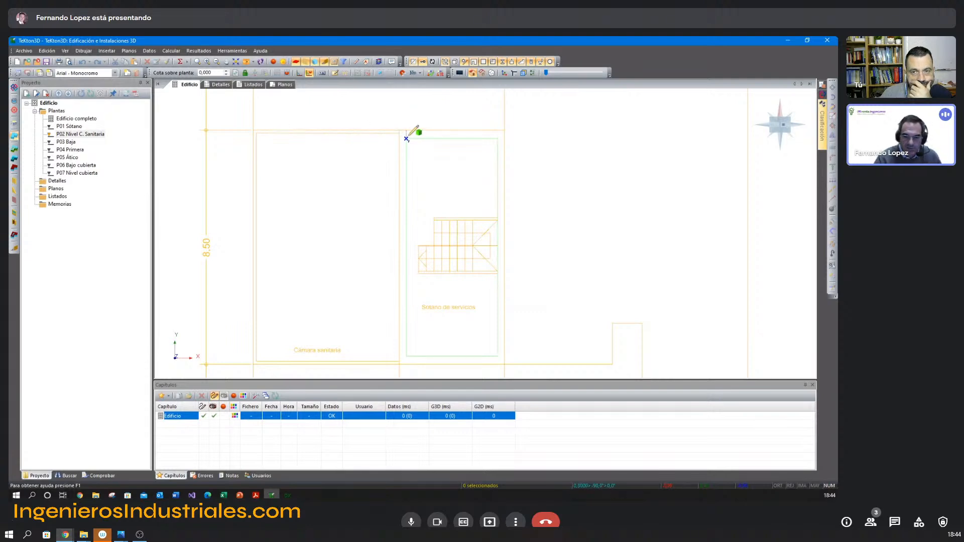
# Undo the outline's last point and place it above the basement corner, aligned with the Cámara sanitaria's upper edge using a reference point.
pyautogui.rightClick(408, 133)
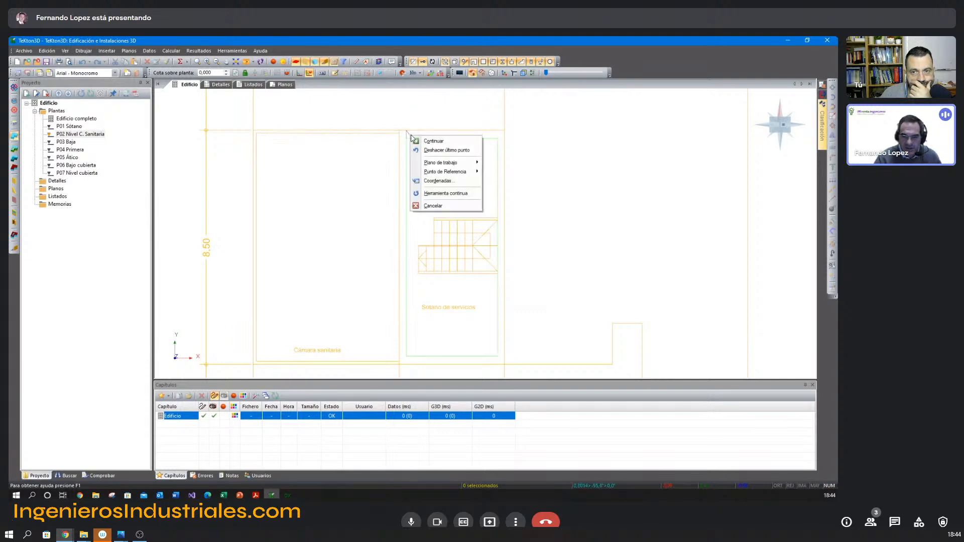
pyautogui.click(448, 150)
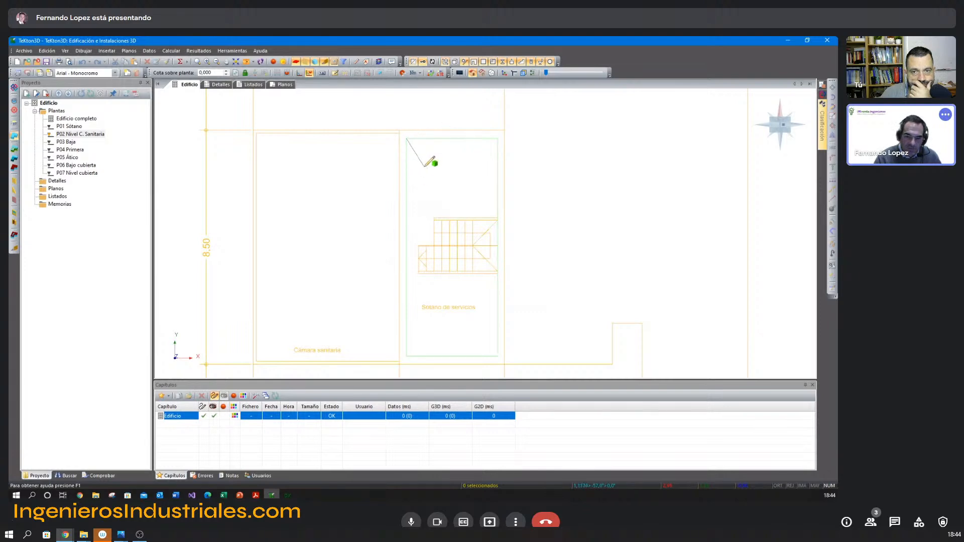
pyautogui.rightClick(423, 157)
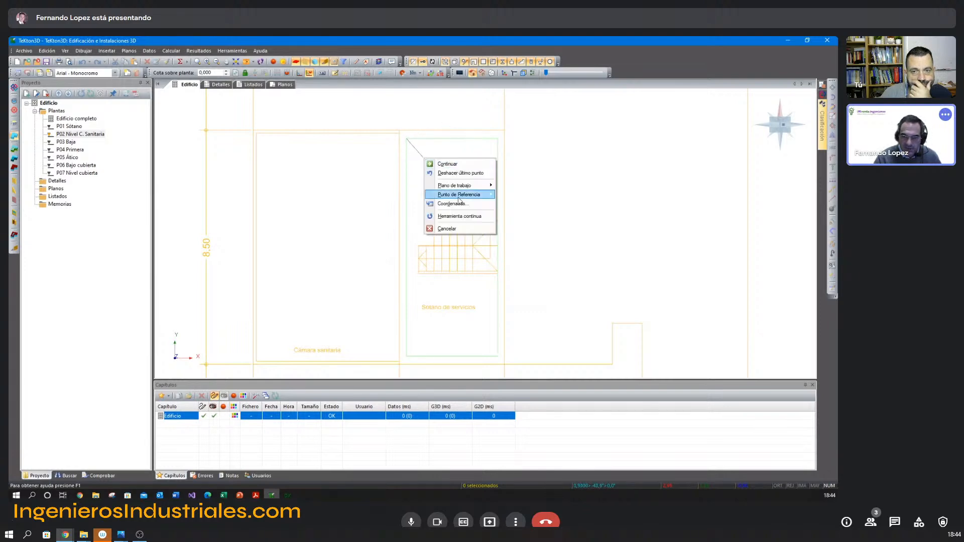
pyautogui.moveTo(459, 196)
pyautogui.click(522, 267)
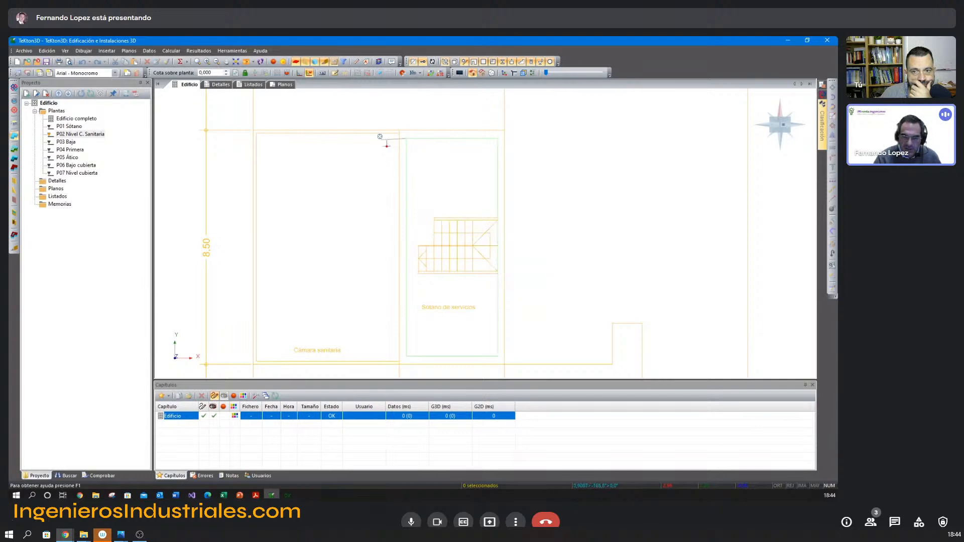
pyautogui.click(381, 133)
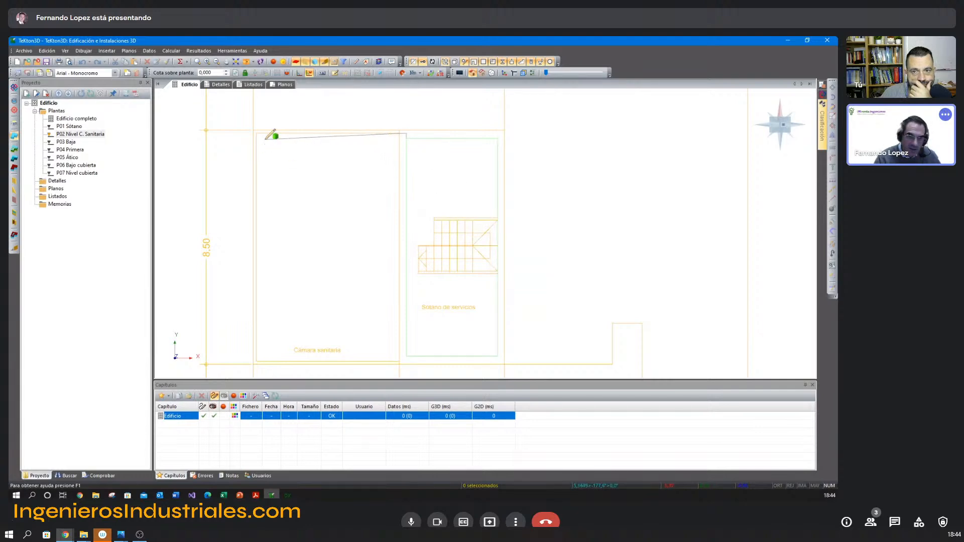
# Trace the remaining corners of the Cámara sanitaria, extending its lower edge to the basement space's left side, and finish the space.
pyautogui.click(256, 134)
pyautogui.click(256, 361)
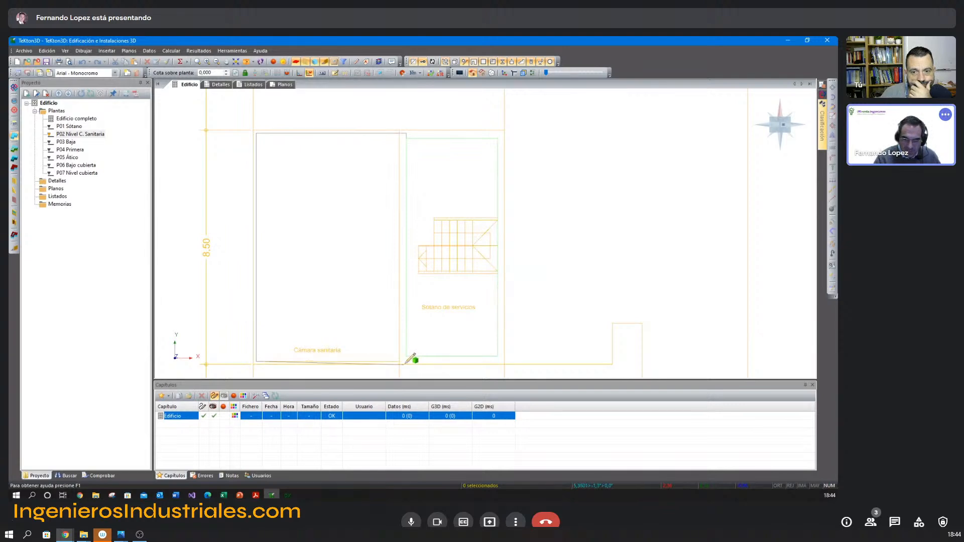
pyautogui.click(406, 361)
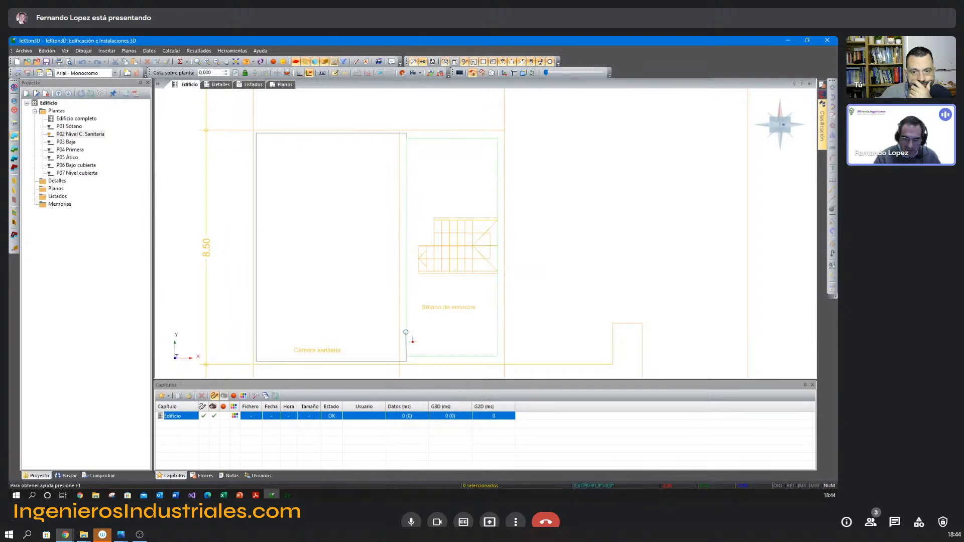
pyautogui.rightClick(406, 333)
pyautogui.click(432, 403)
# Define the new space as Cámara sanitaria, No habitable, airtightness level 3 with small ventilation openings, excluded from the thermal envelope.
pyautogui.moveTo(503, 276)
pyautogui.mouseDown(button='middle')
pyautogui.moveTo(511, 251)
pyautogui.moveTo(493, 252)
pyautogui.moveTo(507, 256)
pyautogui.moveTo(491, 263)
pyautogui.mouseUp(button='middle')
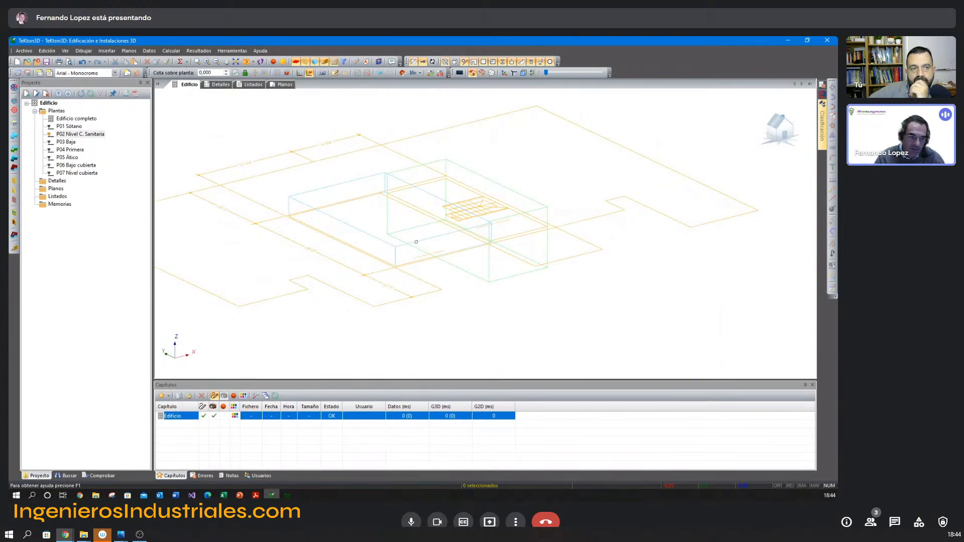
pyautogui.doubleClick(473, 227)
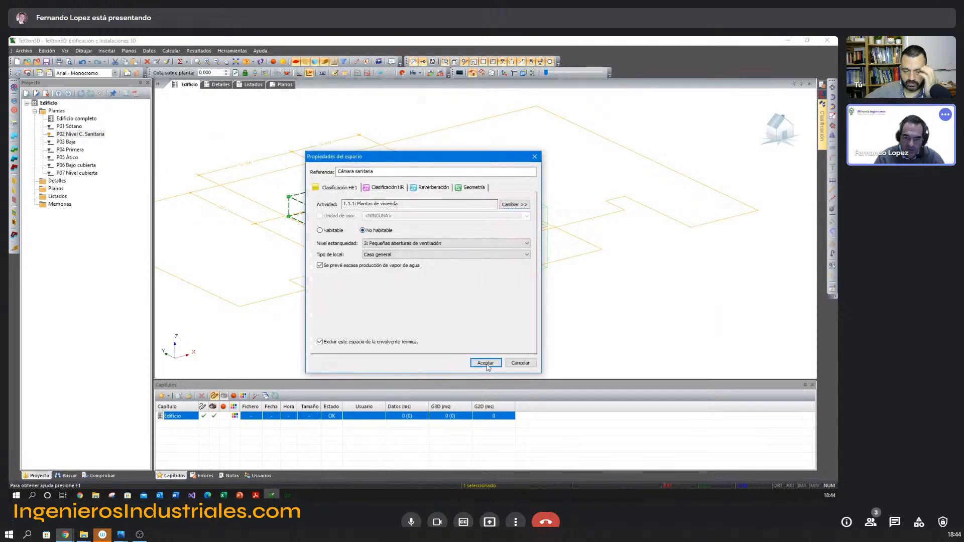
pyautogui.click(485, 364)
# Show P03 Baja in plan view and set the visibility filter's offset from the floor's lower limit to 0,000.
pyautogui.keyDown('shift'); pyautogui.moveTo(464, 275); pyautogui.dragTo(175, 297, button='middle'); pyautogui.keyUp('shift')
pyautogui.click(68, 141)
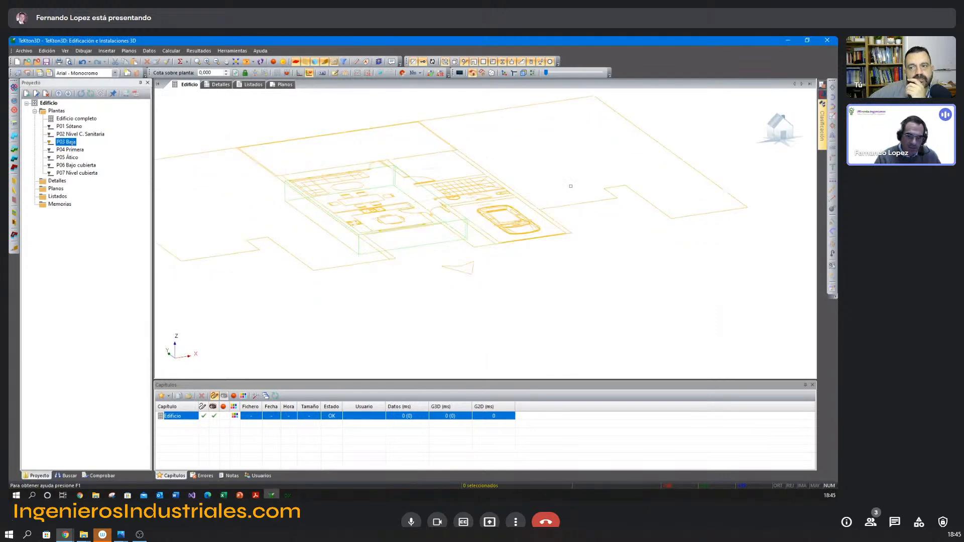
pyautogui.press('F5')
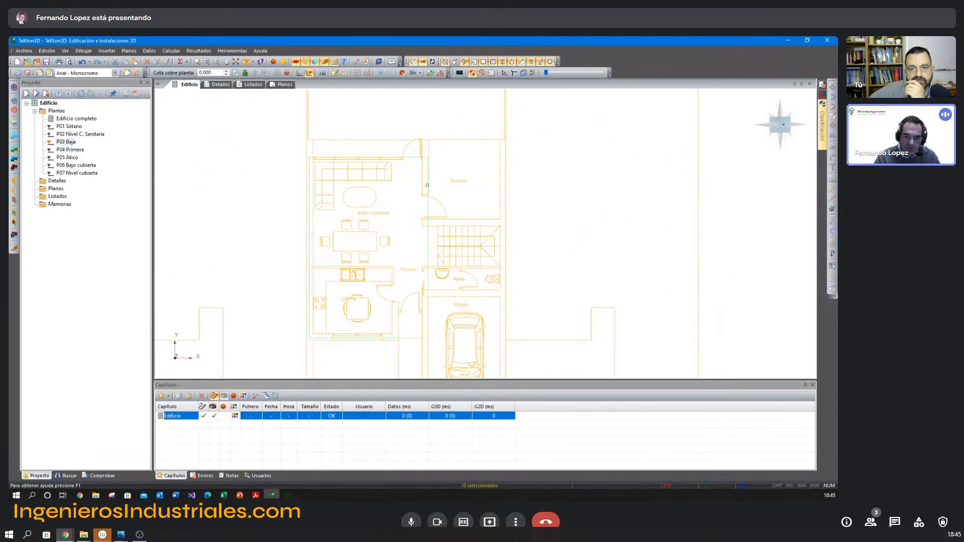
pyautogui.click(344, 61)
pyautogui.moveTo(492, 343); pyautogui.dragTo(466, 348)
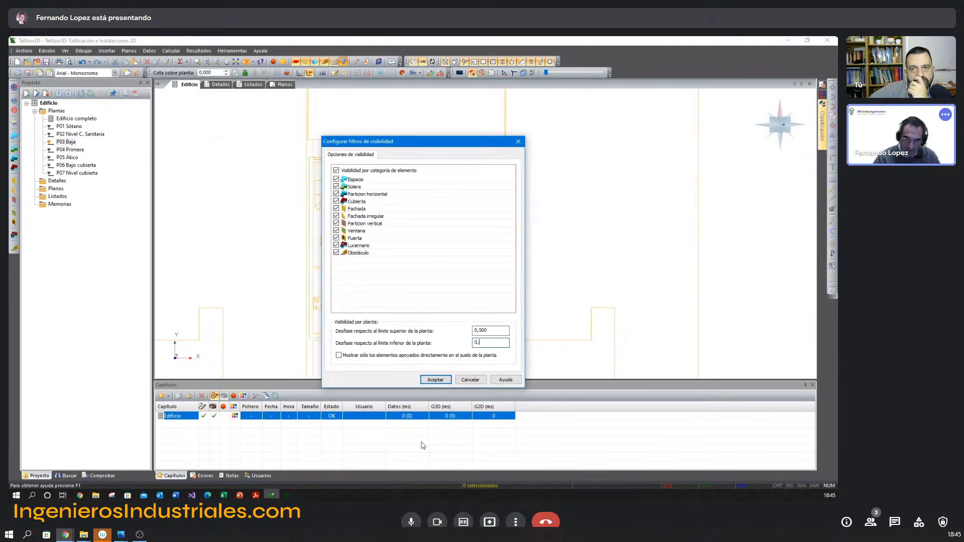
pyautogui.click(436, 379)
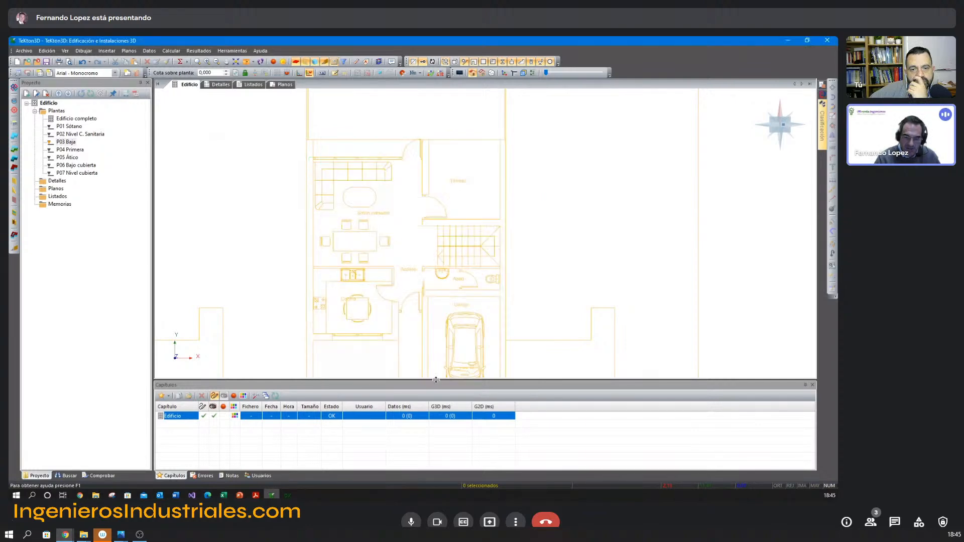
pyautogui.moveTo(368, 236); pyautogui.dragTo(371, 201, button='middle')
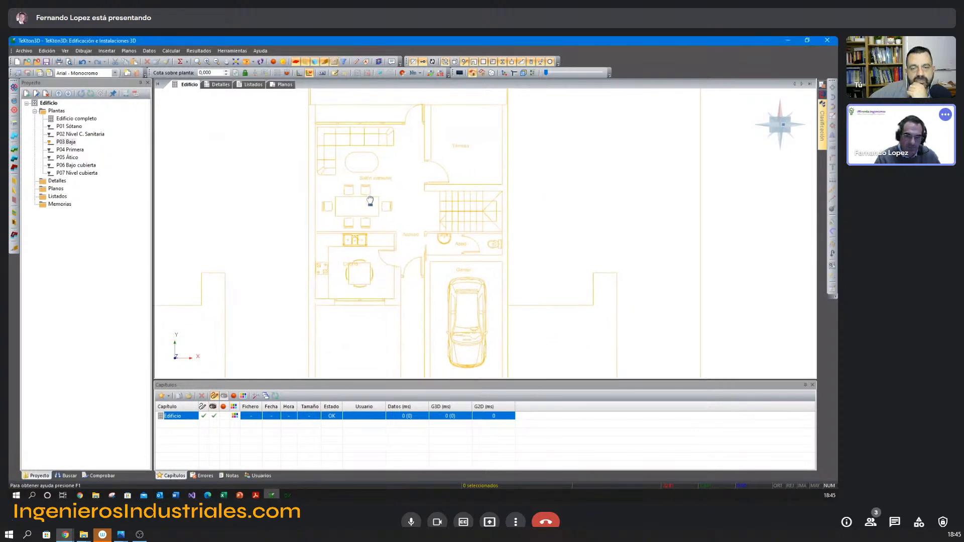
pyautogui.click(344, 62)
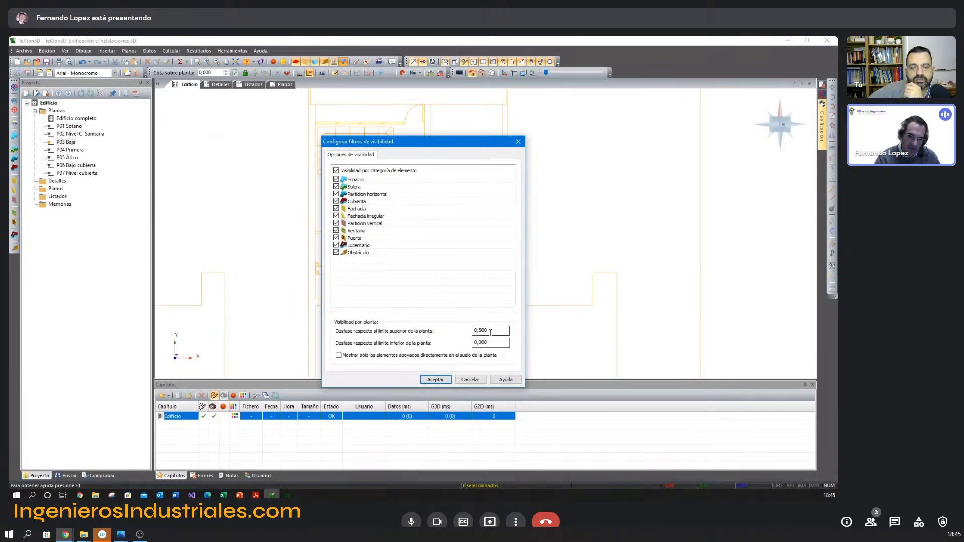
pyautogui.click(479, 380)
# Start an Espacio outline on P03 Baja from the Salón comedor's upper-left corner, down the left wall and along the Cocina's lower wall.
pyautogui.moveTo(419, 249); pyautogui.dragTo(413, 233, button='middle')
pyautogui.click(12, 136)
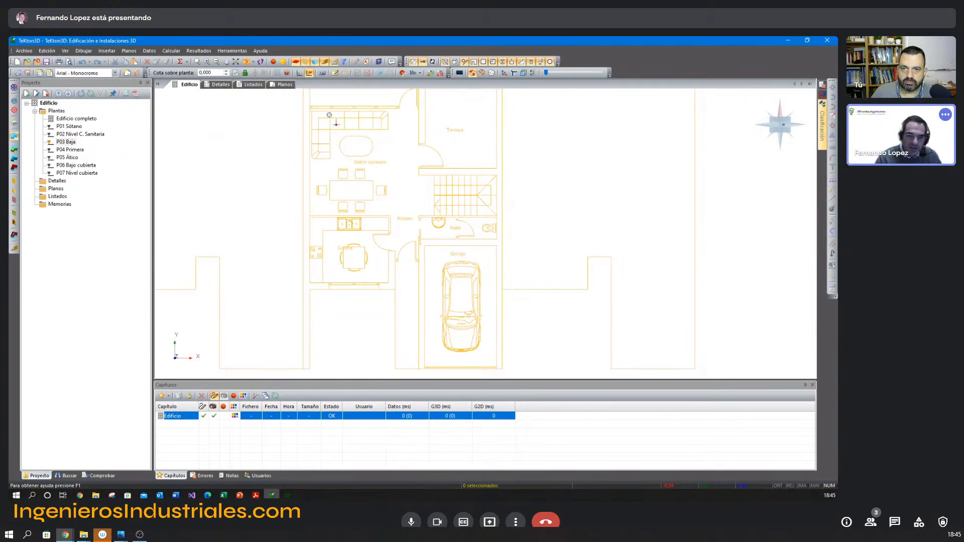
pyautogui.scroll(2, 318, 163)
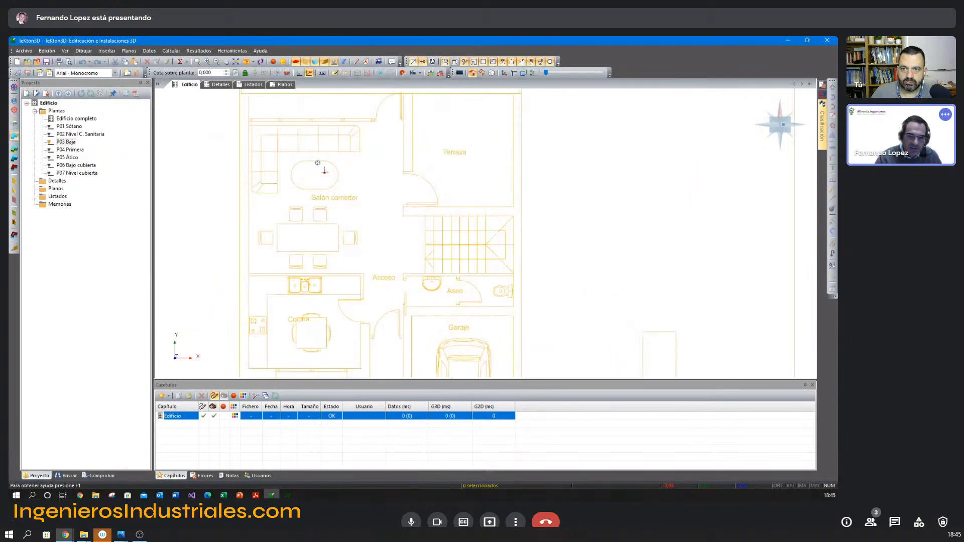
pyautogui.scroll(2, 250, 120)
pyautogui.click(250, 120)
pyautogui.scroll(-3, 280, 222)
pyautogui.moveTo(303, 280); pyautogui.dragTo(308, 166, button='middle')
pyautogui.moveTo(318, 251); pyautogui.dragTo(295, 191, button='middle')
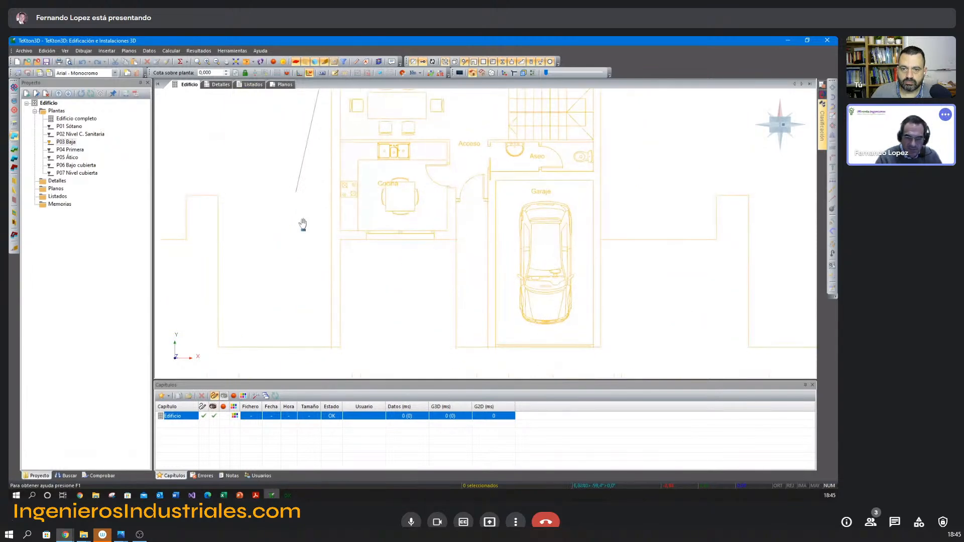
pyautogui.click(342, 230)
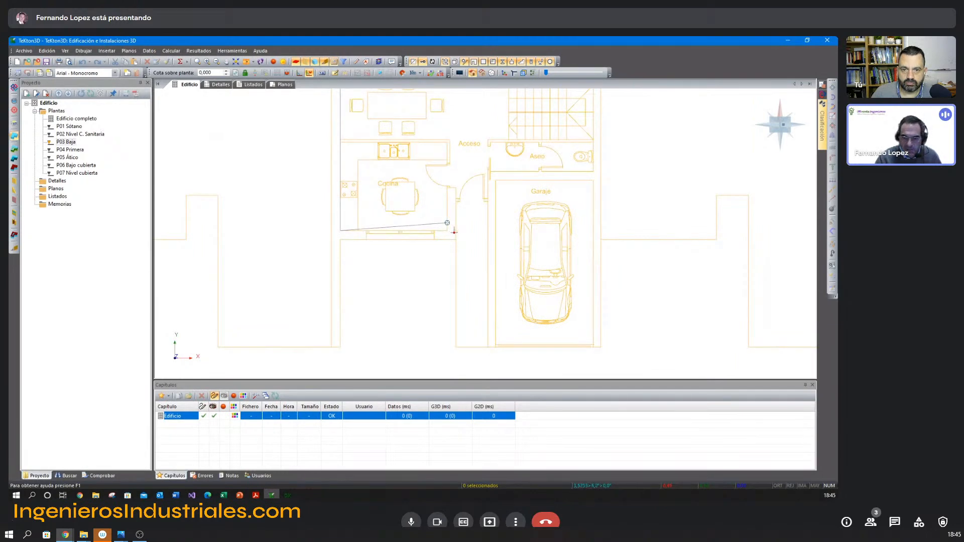
pyautogui.click(447, 231)
# Continue the space outline up the Cocina's right wall to the entrance door level and across to the Garaje's left wall.
pyautogui.moveTo(465, 209); pyautogui.dragTo(497, 263, button='middle')
pyautogui.scroll(5, 467, 237)
pyautogui.click(348, 206)
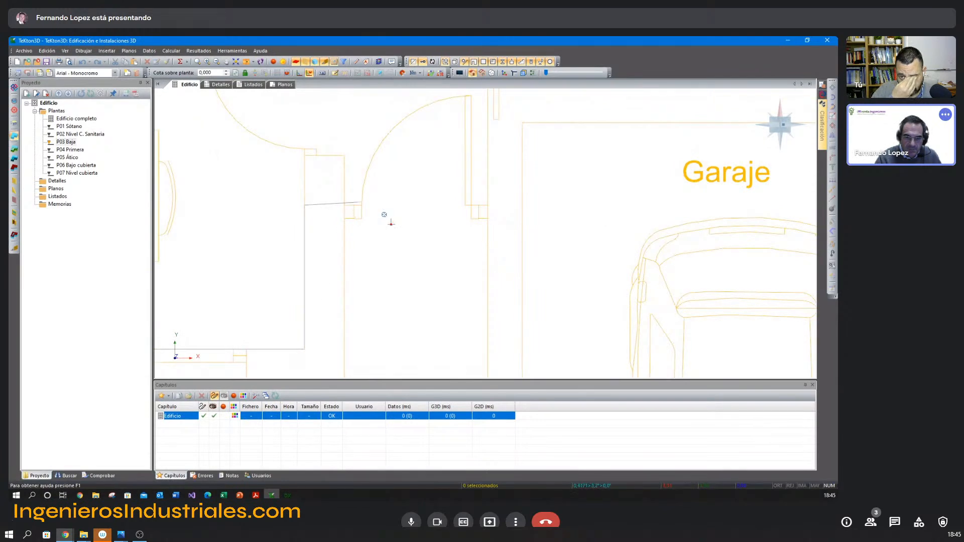
pyautogui.scroll(-5, 549, 222)
pyautogui.moveTo(521, 245); pyautogui.dragTo(443, 215, button='middle')
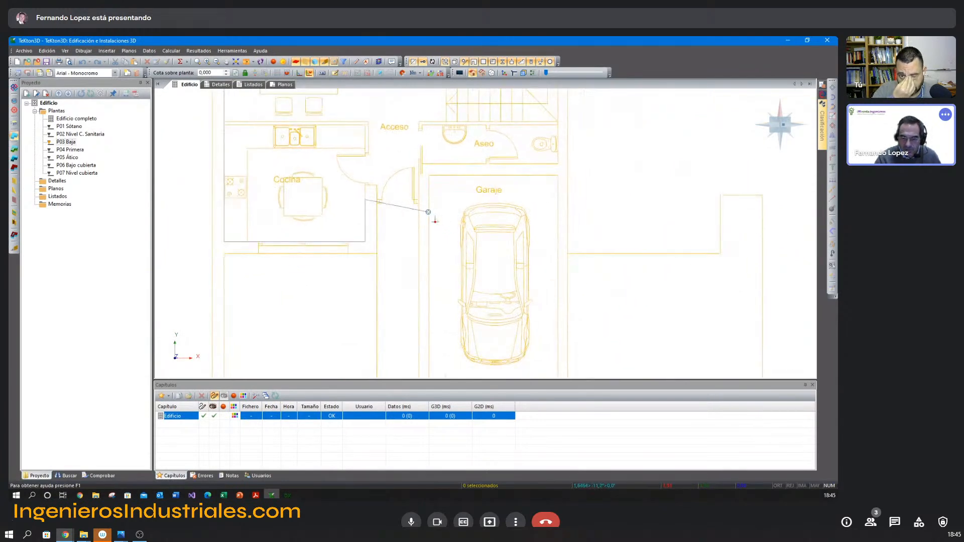
pyautogui.click(428, 206)
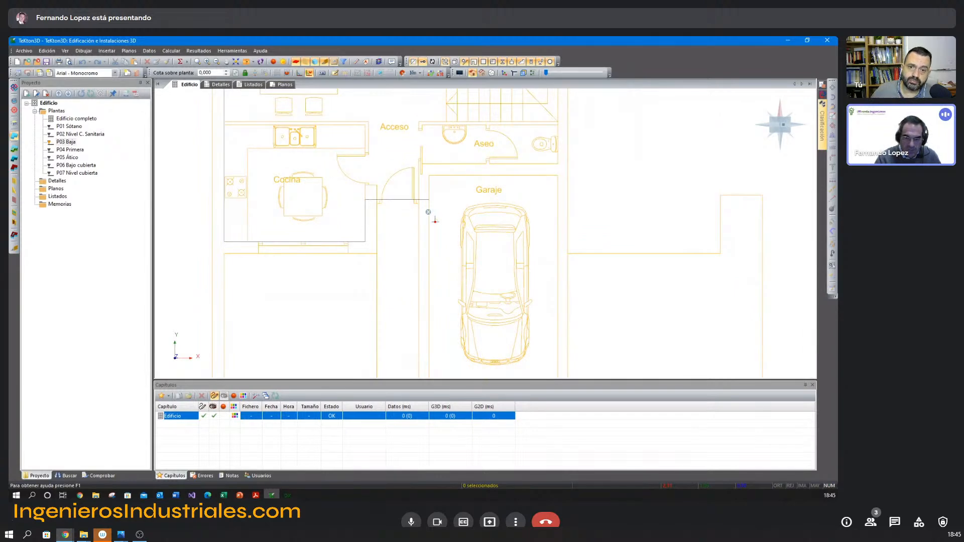
# Continue the space outline down the Garaje's left wall, across its front and up the right wall to the staircase's upper-right corner.
pyautogui.scroll(-3, 434, 276)
pyautogui.scroll(3, 438, 300)
pyautogui.click(449, 294)
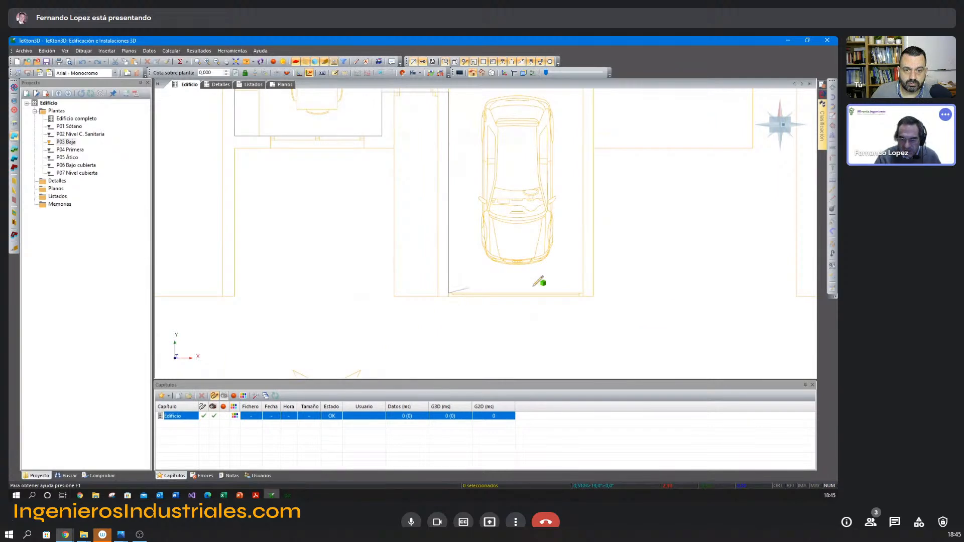
pyautogui.click(583, 294)
pyautogui.scroll(-3, 585, 287)
pyautogui.scroll(3, 552, 211)
pyautogui.moveTo(536, 189); pyautogui.dragTo(521, 263, button='middle')
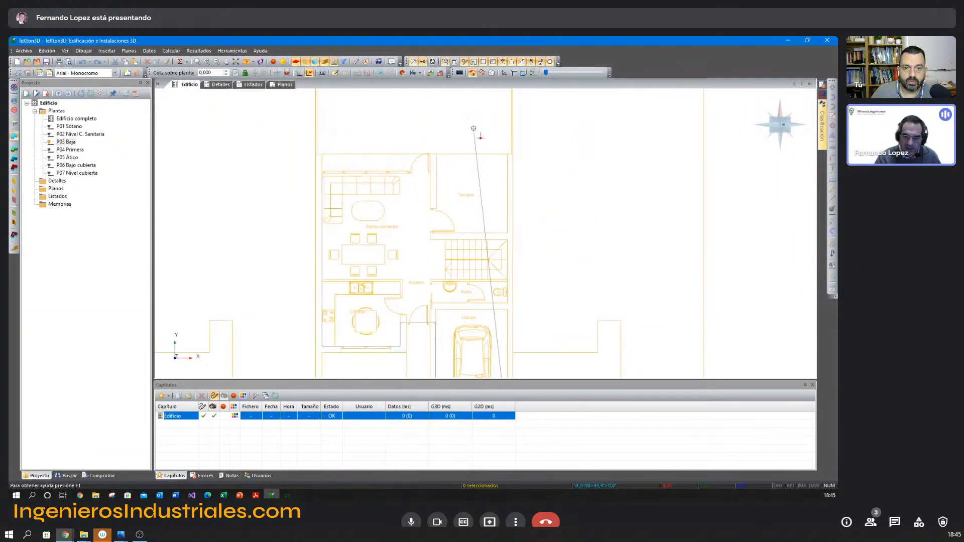
pyautogui.click(507, 239)
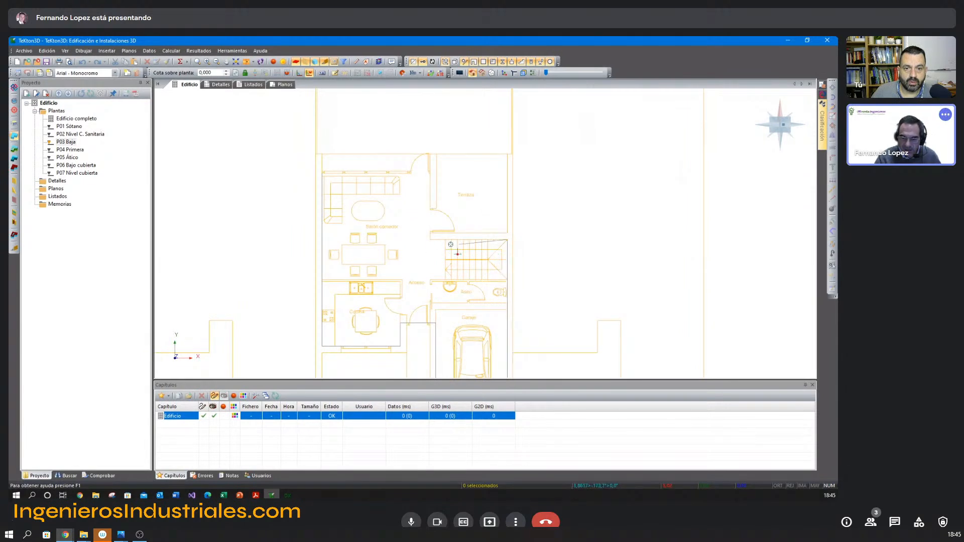
# Run the space outline above the staircase and up the Terraza's left wall, and close it at the Salón comedor's starting corner.
pyautogui.click(430, 239)
pyautogui.scroll(2, 410, 175)
pyautogui.rightClick(400, 190)
pyautogui.click(432, 248)
pyautogui.scroll(-2, 490, 234)
pyautogui.scroll(-3, 490, 234)
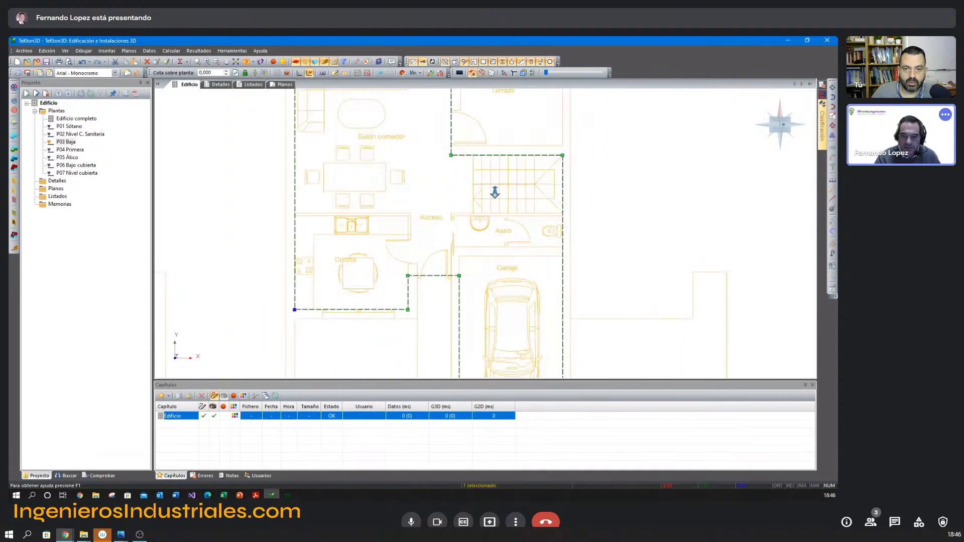
pyautogui.press('Escape')
# Select the closed P03 Baja space and check its contour against the floor plan.
pyautogui.moveTo(518, 215); pyautogui.dragTo(469, 213, button='middle')
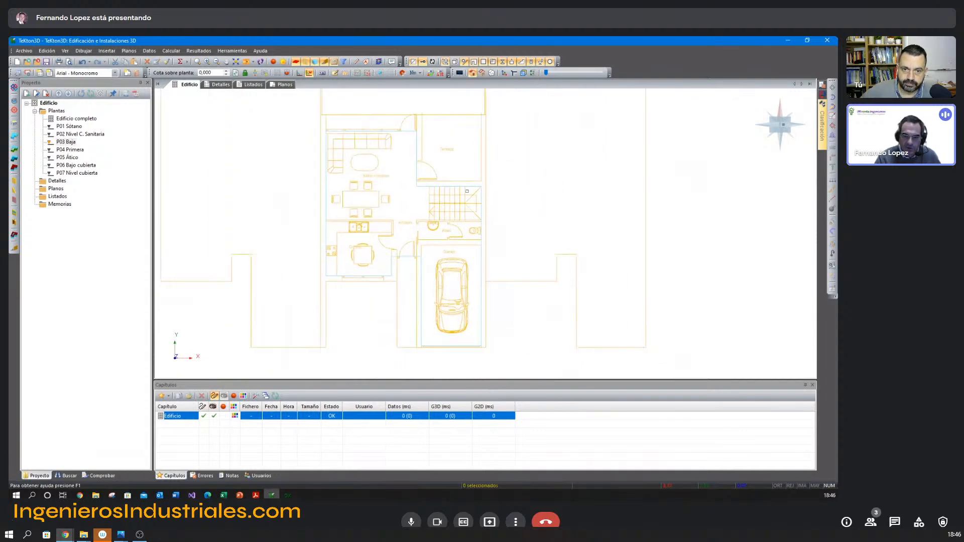
pyautogui.click(467, 187)
pyautogui.scroll(-1, 508, 214)
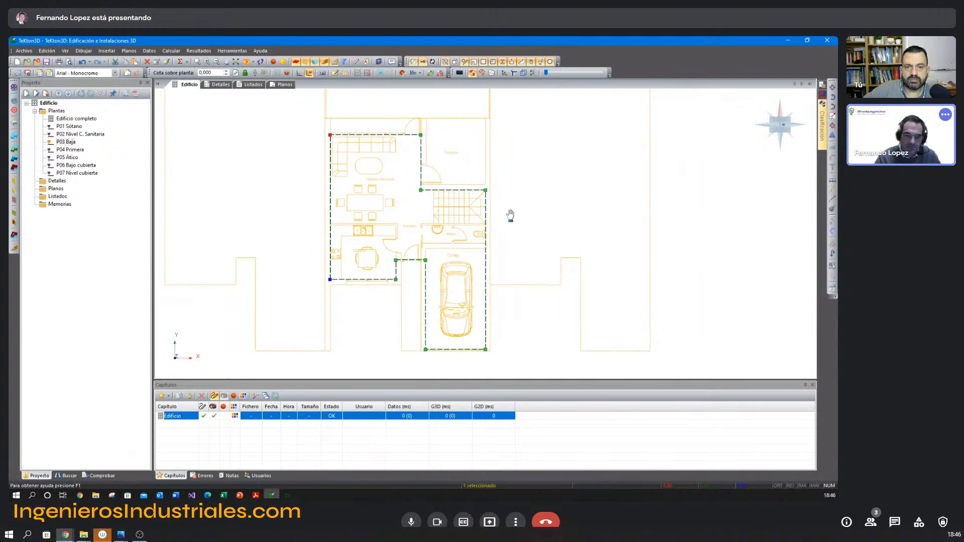
pyautogui.scroll(-1, 505, 212)
pyautogui.press('Escape')
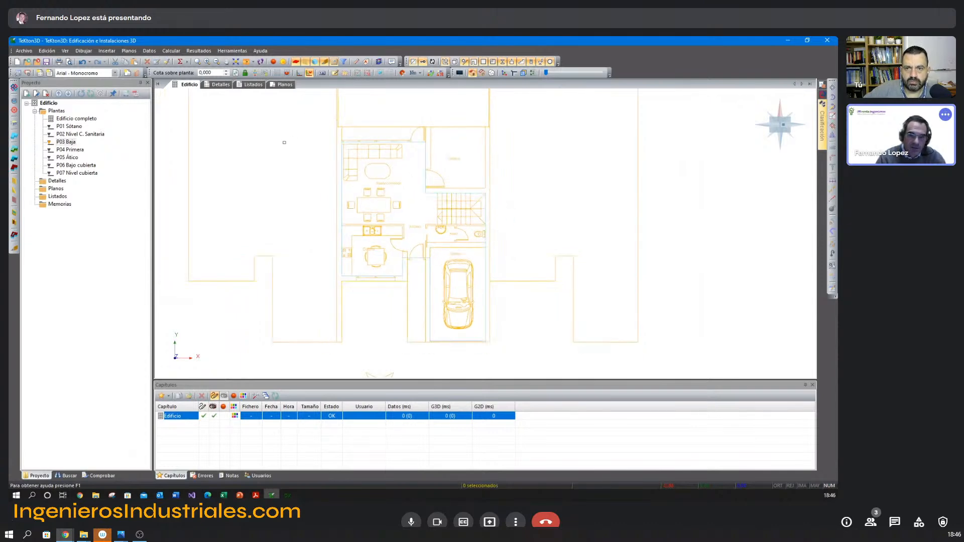
# Display the P03 Baja space as a shaded, semi-transparent volume in a 3D perspective.
pyautogui.click(274, 61)
pyautogui.keyDown('shift'); pyautogui.moveTo(351, 229); pyautogui.dragTo(403, 205, button='middle'); pyautogui.keyUp('shift')
pyautogui.moveTo(403, 205); pyautogui.dragTo(384, 233, button='middle')
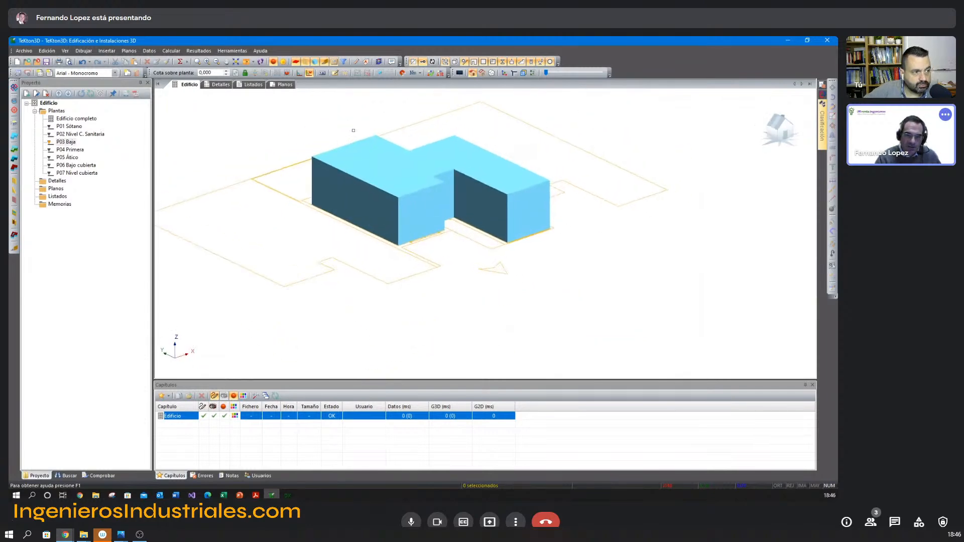
pyautogui.click(523, 73)
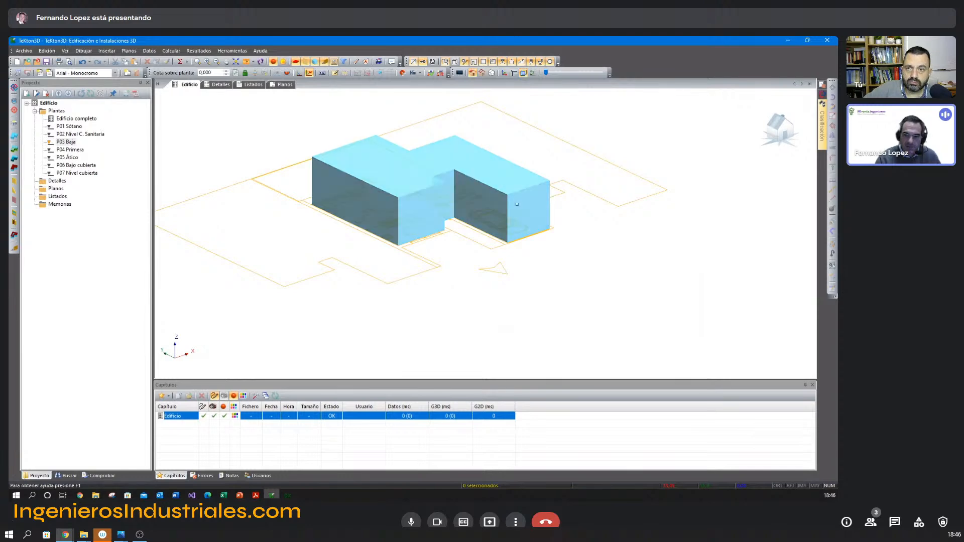
pyautogui.keyDown('shift'); pyautogui.moveTo(519, 260); pyautogui.dragTo(506, 264, button='middle'); pyautogui.keyUp('shift')
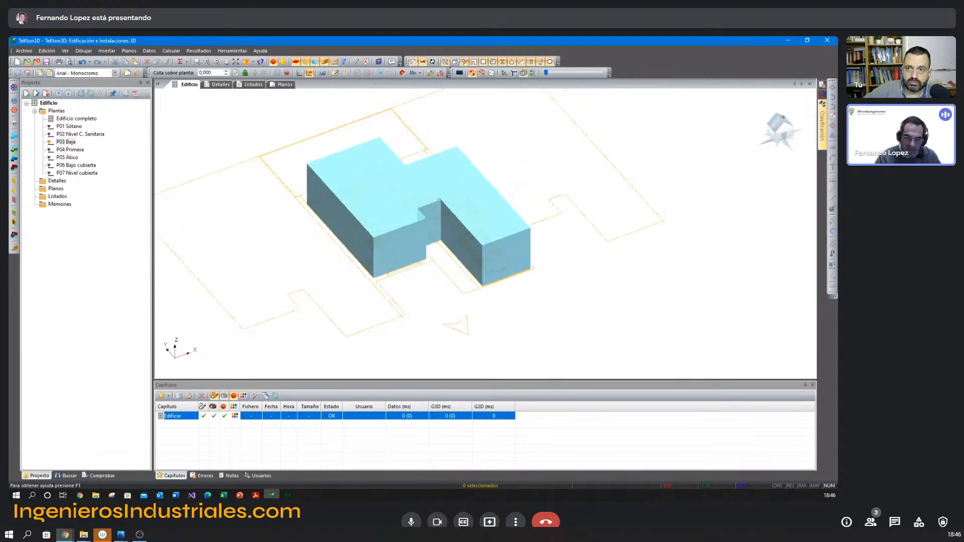
pyautogui.moveTo(400, 247)
pyautogui.mouseDown(button='middle')
pyautogui.moveTo(402, 266)
pyautogui.moveTo(394, 263)
pyautogui.mouseUp(button='middle')
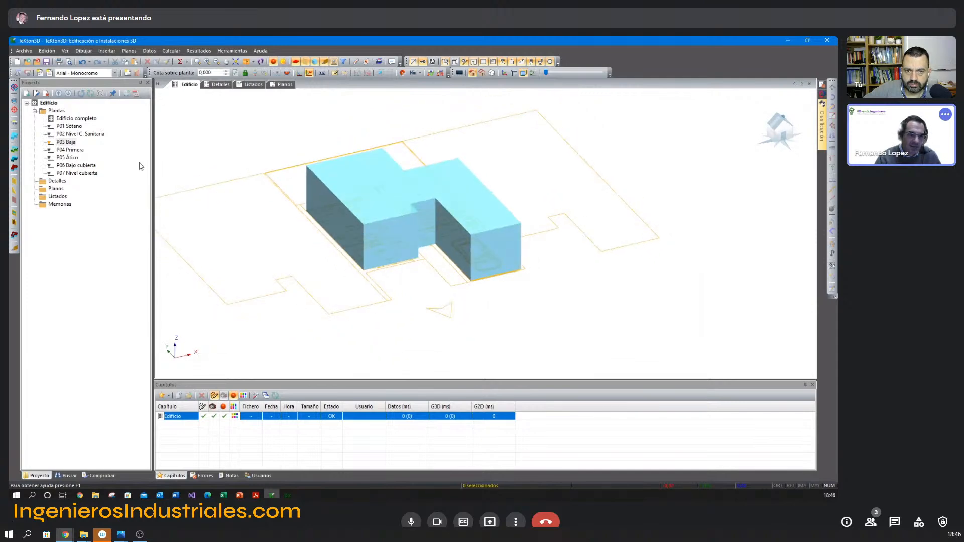
# Show the complete building and examine how the ground-floor space sits on the spaces below.
pyautogui.click(75, 119)
pyautogui.keyDown('shift'); pyautogui.moveTo(499, 276); pyautogui.dragTo(457, 275, button='middle'); pyautogui.keyUp('shift')
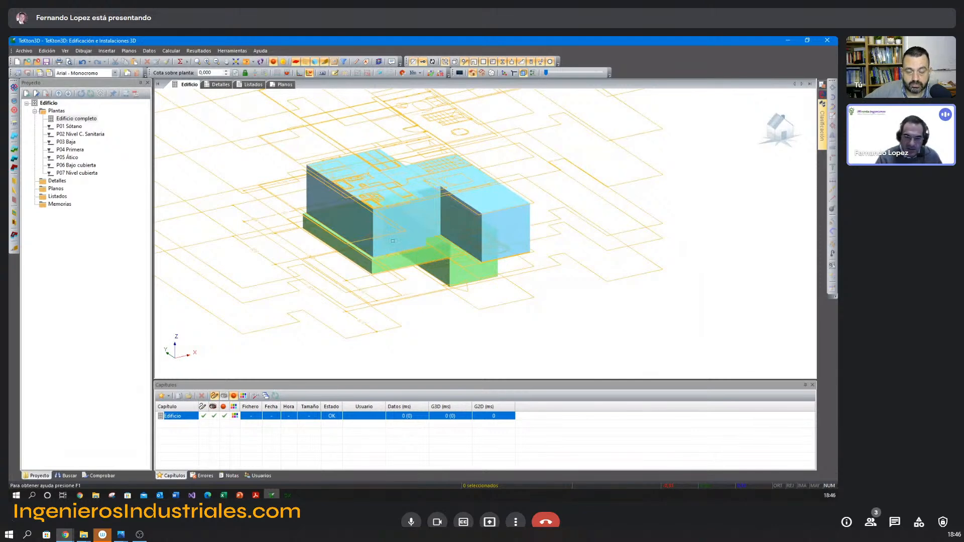
pyautogui.moveTo(397, 228); pyautogui.dragTo(398, 233, button='middle')
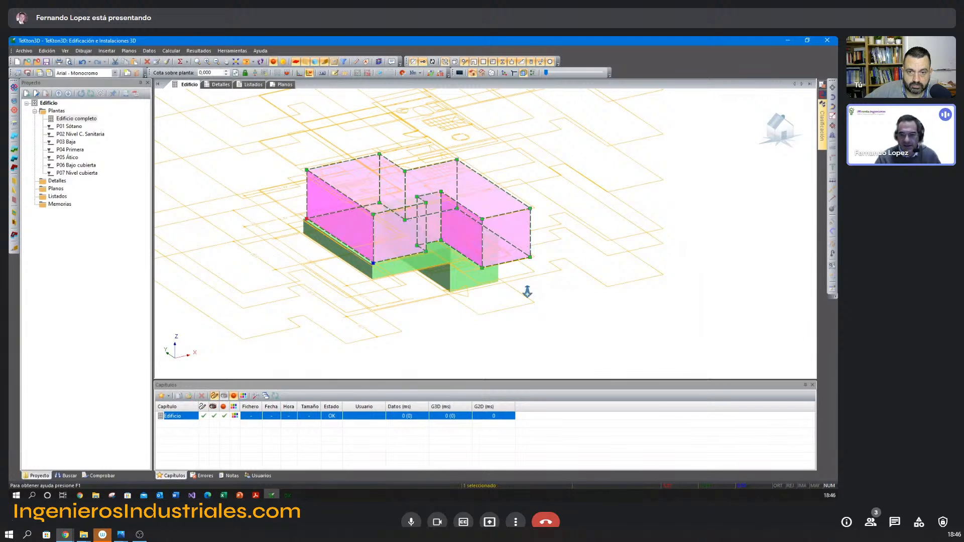
pyautogui.keyDown('shift'); pyautogui.moveTo(527, 291); pyautogui.dragTo(506, 307, button='middle'); pyautogui.keyUp('shift')
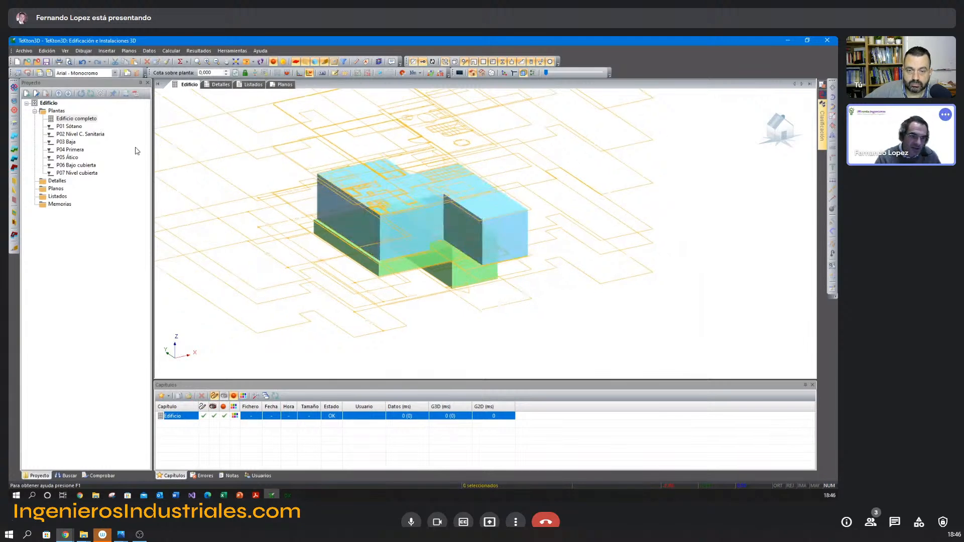
# Return to P03 Baja in plan view, framing the boundary between the Garaje and the rest of the floor.
pyautogui.click(75, 135)
pyautogui.click(68, 142)
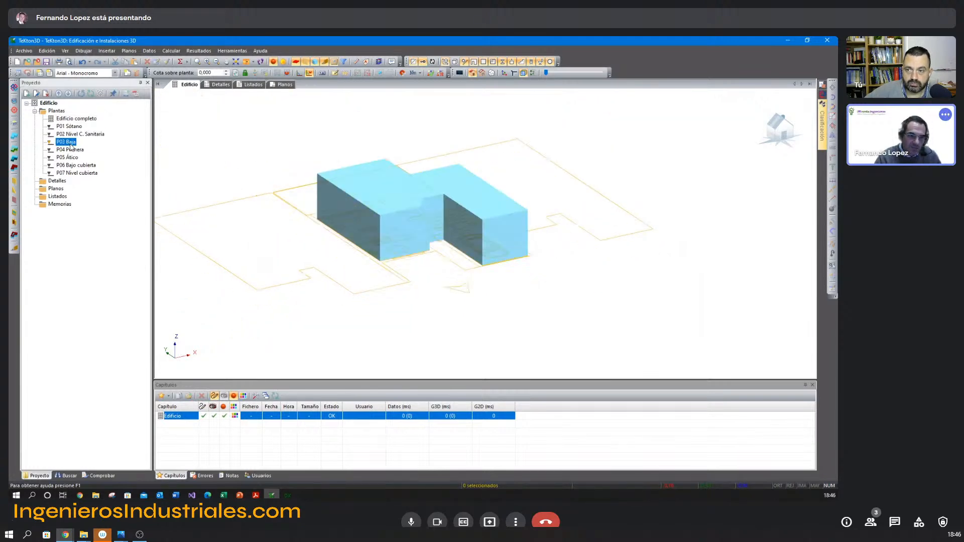
pyautogui.press('F5')
pyautogui.moveTo(354, 203); pyautogui.dragTo(336, 134, button='middle')
pyautogui.scroll(3, 346, 201)
pyautogui.moveTo(342, 186); pyautogui.dragTo(374, 242, button='middle')
pyautogui.scroll(3, 365, 246)
pyautogui.scroll(-2, 364, 245)
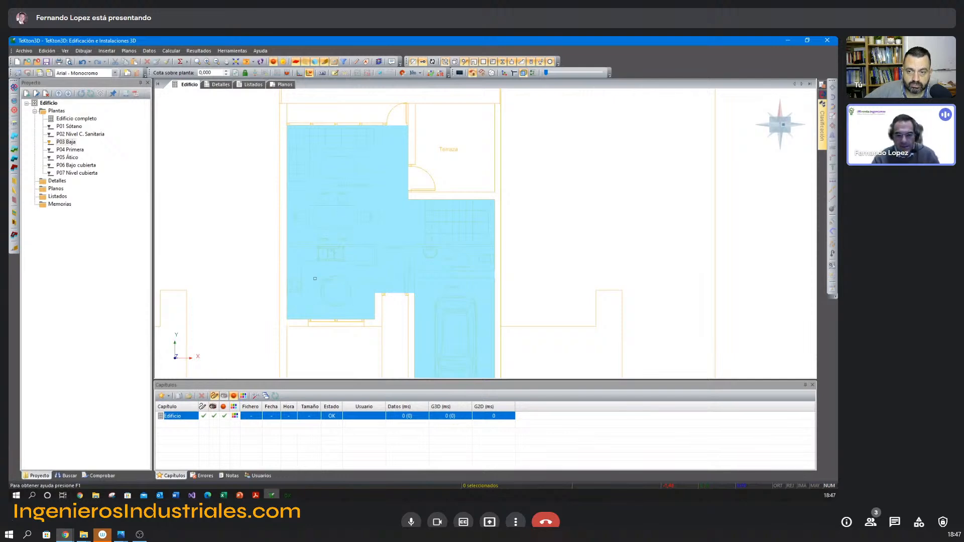
pyautogui.moveTo(389, 254); pyautogui.dragTo(360, 196, button='middle')
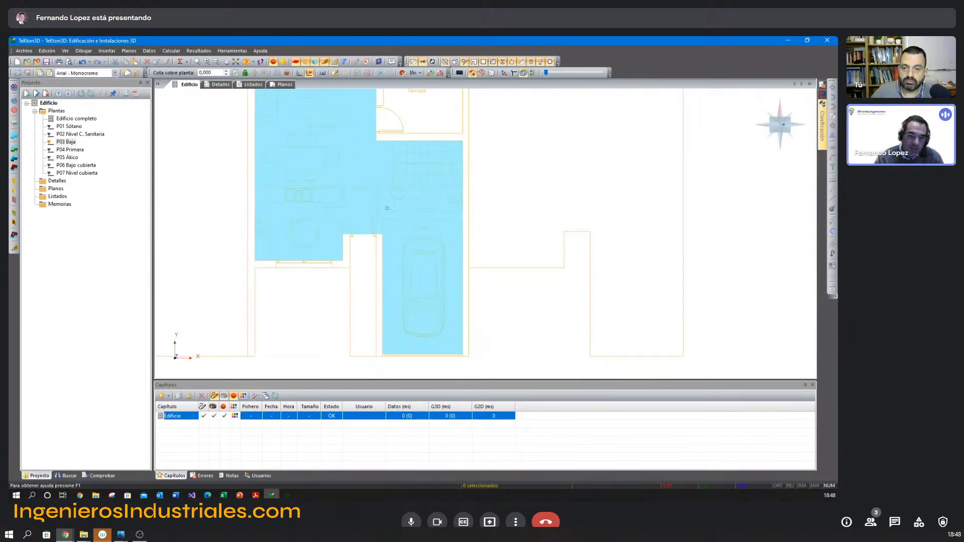
pyautogui.scroll(3, 432, 242)
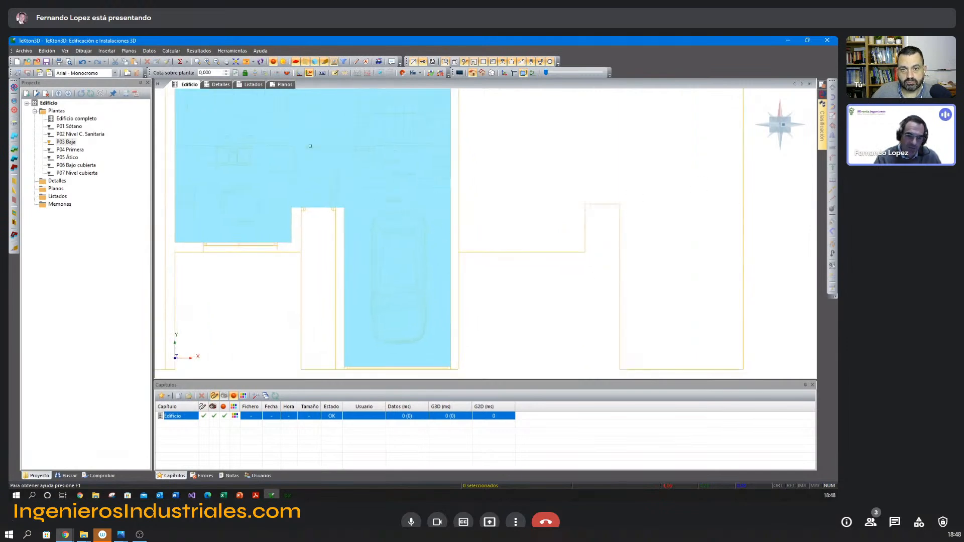
# Split the P03 Baja space with Recortar along the Garaje's upper wall, from its left wall to its right wall.
pyautogui.click(406, 230)
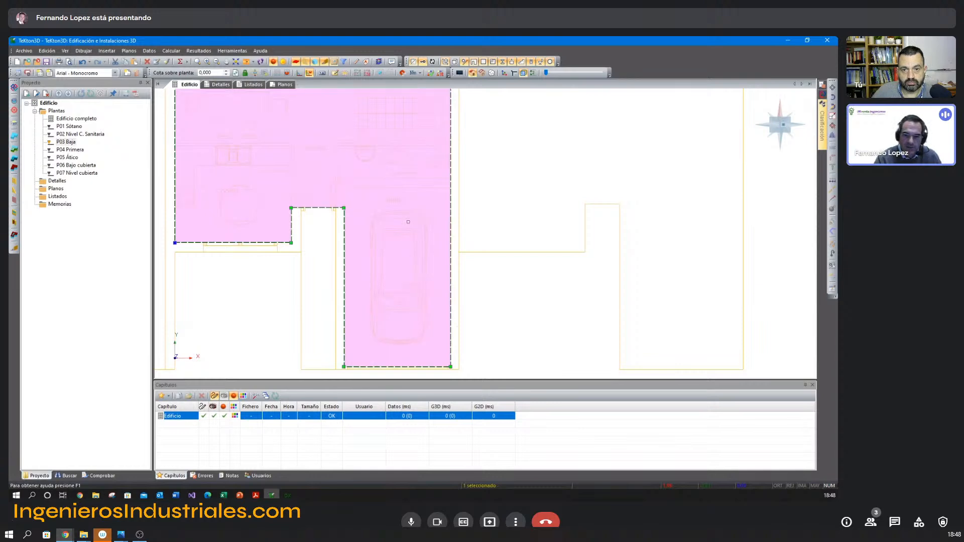
pyautogui.click(832, 200)
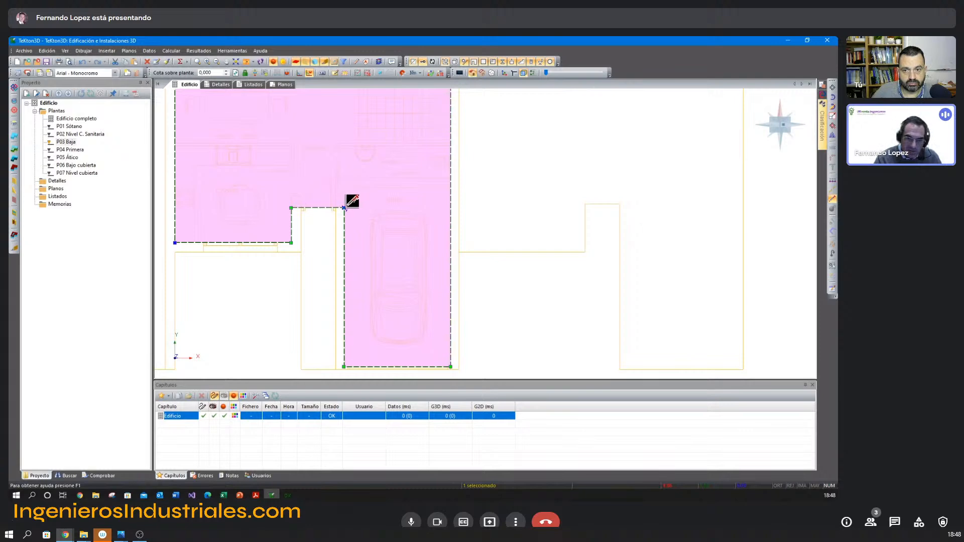
pyautogui.click(344, 188)
pyautogui.click(451, 188)
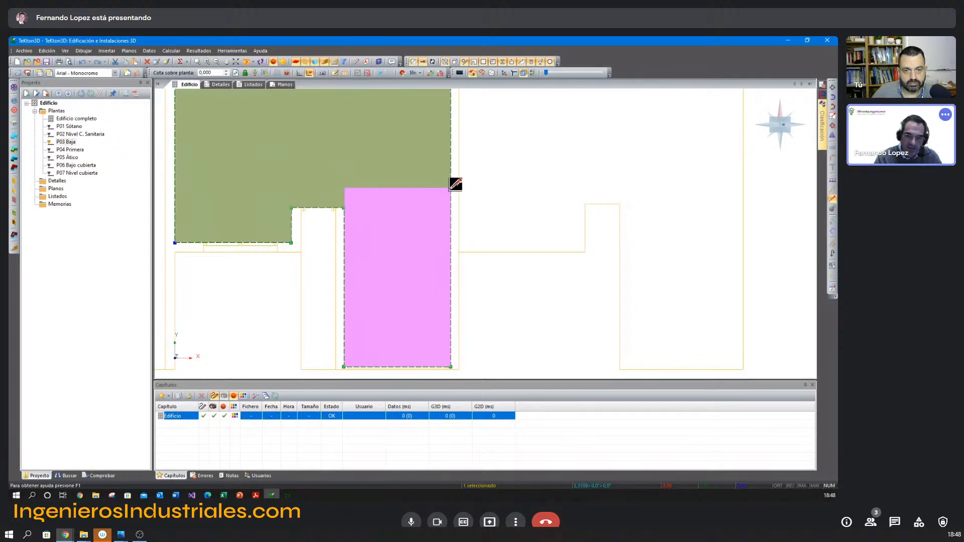
pyautogui.rightClick(455, 193)
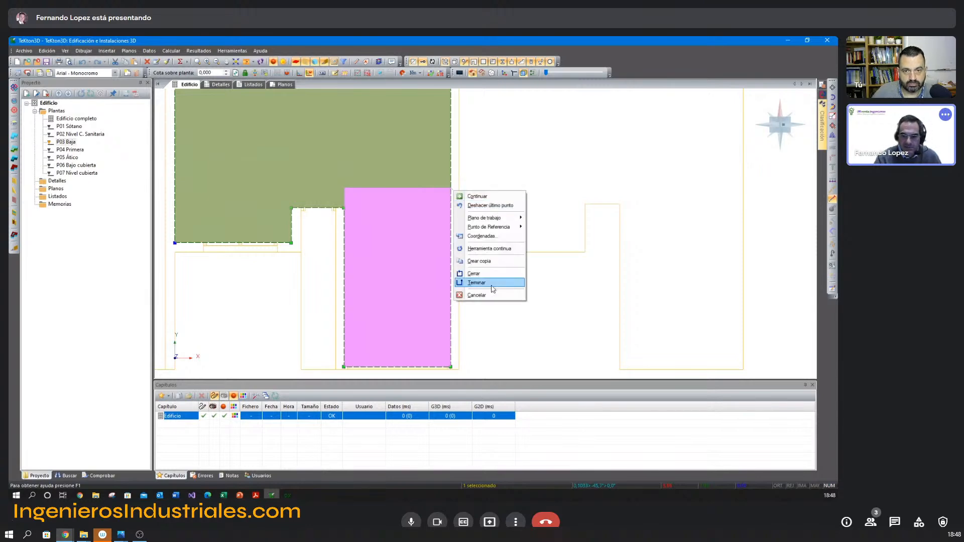
pyautogui.click(492, 283)
pyautogui.press('Escape')
# Inspect the split in 3D by selecting the living part separately from the garage.
pyautogui.keyDown('shift'); pyautogui.moveTo(446, 252); pyautogui.dragTo(443, 307, button='middle'); pyautogui.keyUp('shift')
pyautogui.scroll(-2, 454, 237)
pyautogui.click(370, 200)
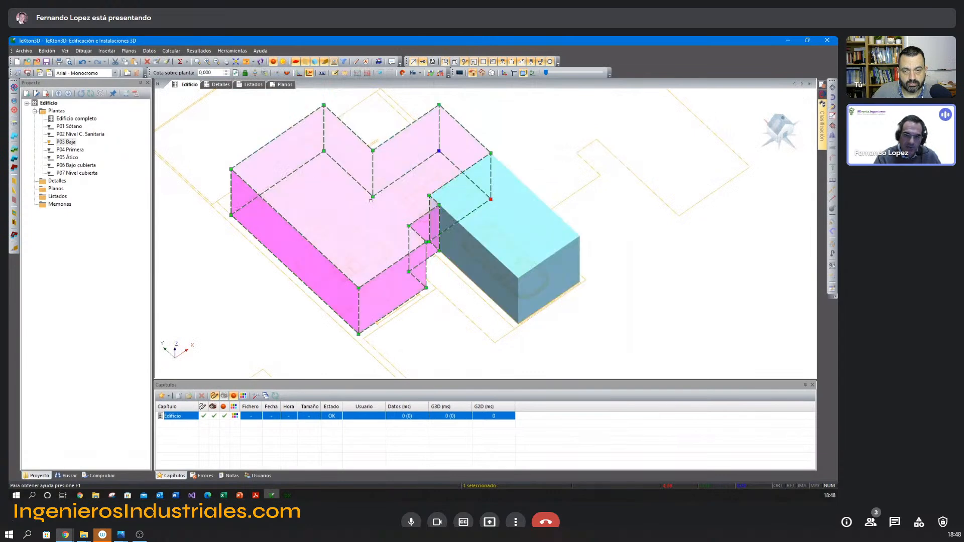
pyautogui.click(521, 156)
# Classify the garage space as No habitable, airtightness level 3 (Pequeñas aberturas de ventilación), Caso general, with low vapour production, excluded from the thermal envelope.
pyautogui.doubleClick(537, 222)
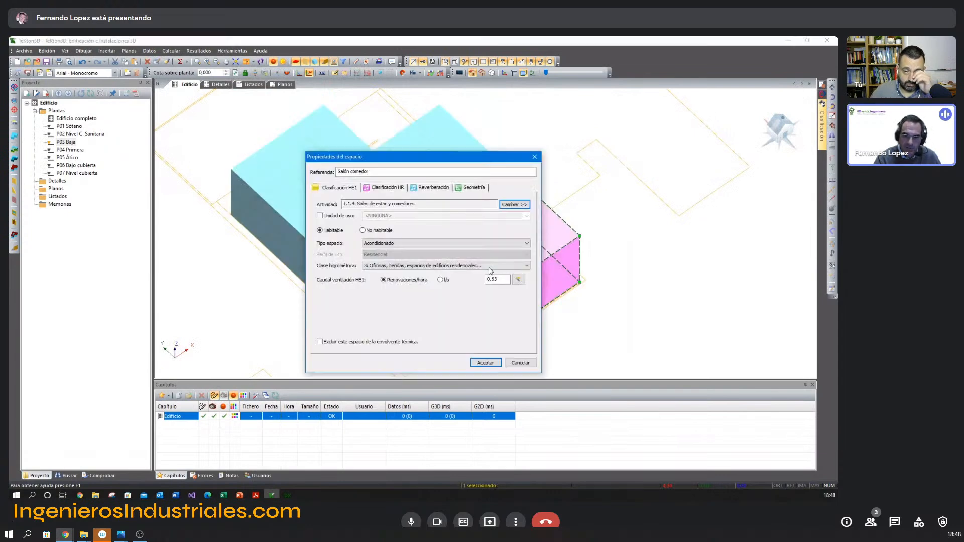
pyautogui.click(485, 363)
pyautogui.moveTo(487, 250); pyautogui.dragTo(504, 257, button='middle')
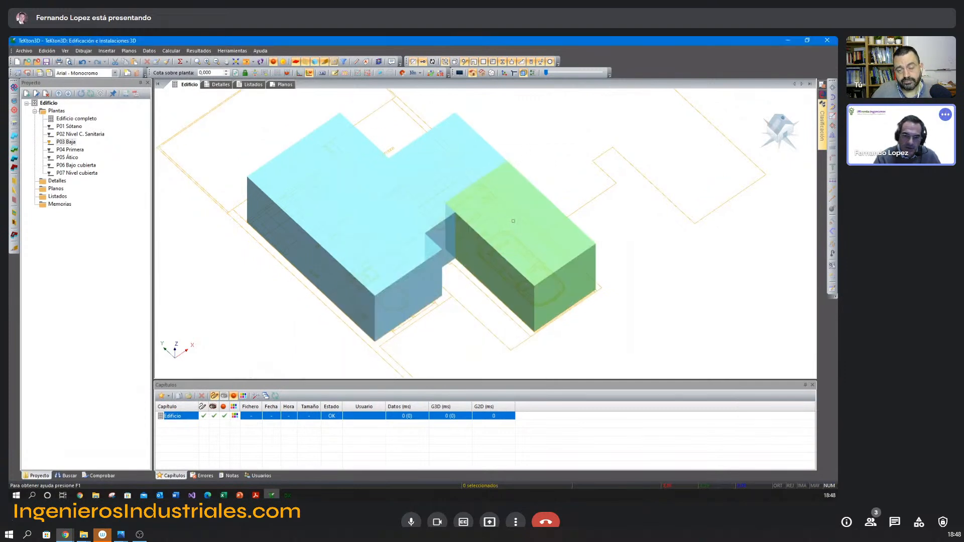
# Check the extent of the living space and review the garage space's reference and classification in its properties.
pyautogui.click(422, 206)
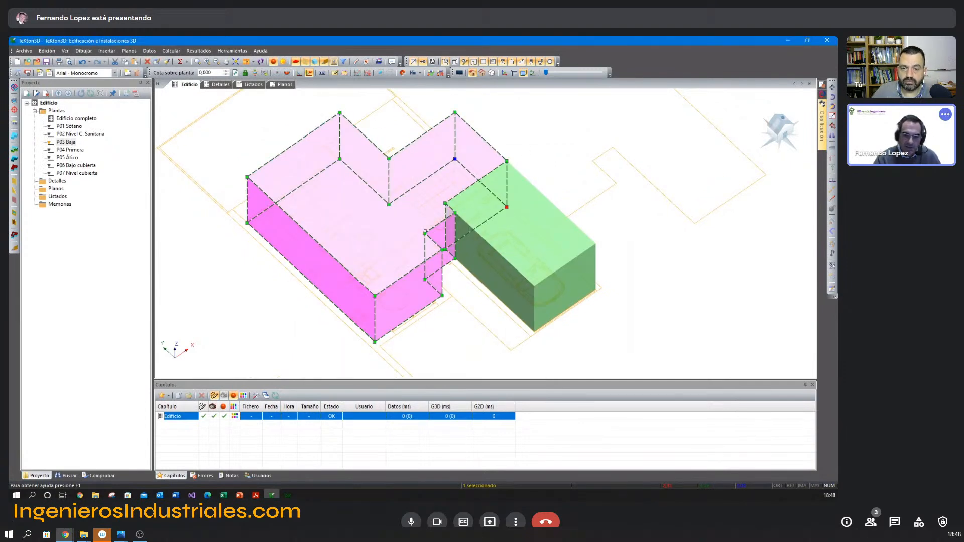
pyautogui.click(528, 149)
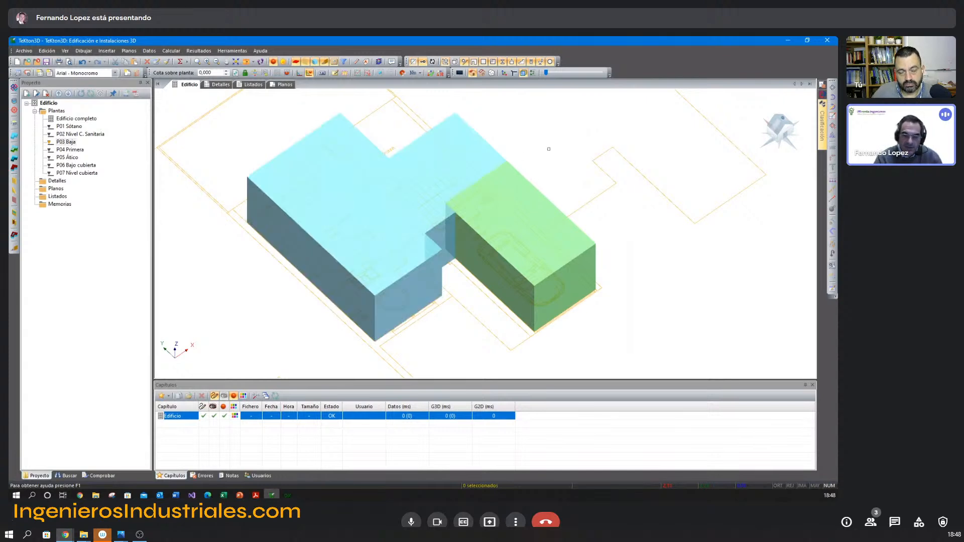
pyautogui.doubleClick(511, 234)
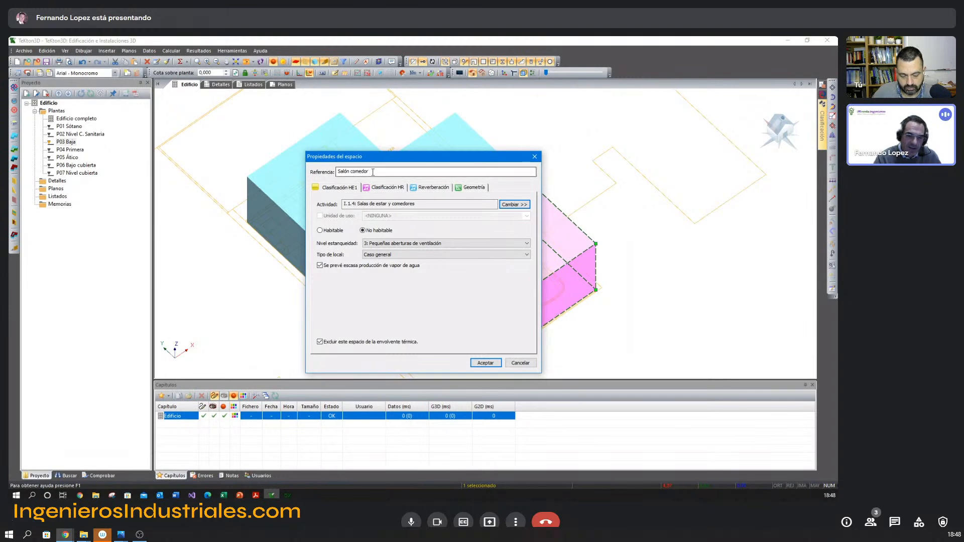
pyautogui.press('Escape')
# Rename the living space on P03 Baja as "Planta baja".
pyautogui.moveTo(366, 222); pyautogui.dragTo(360, 223, button='middle')
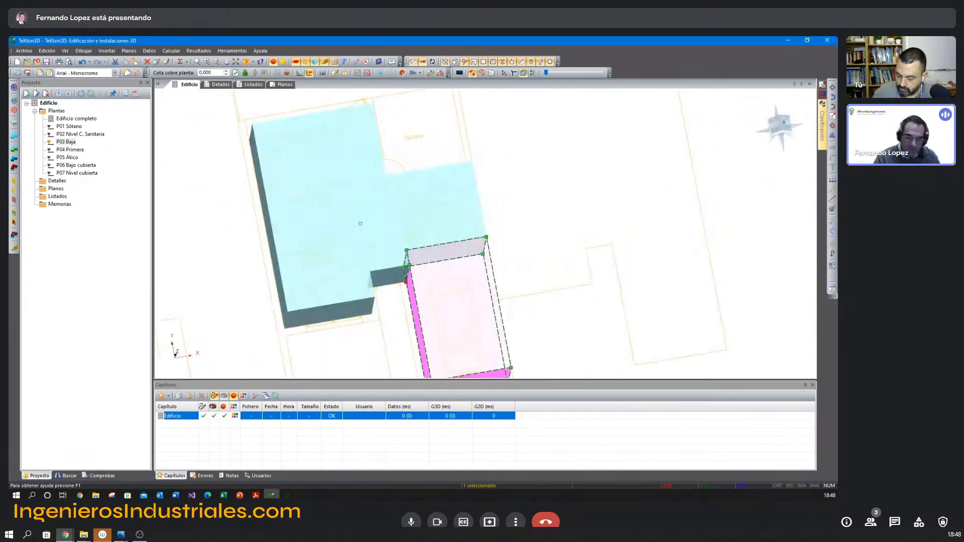
pyautogui.scroll(2, 369, 216)
pyautogui.moveTo(317, 174); pyautogui.dragTo(357, 202, button='middle')
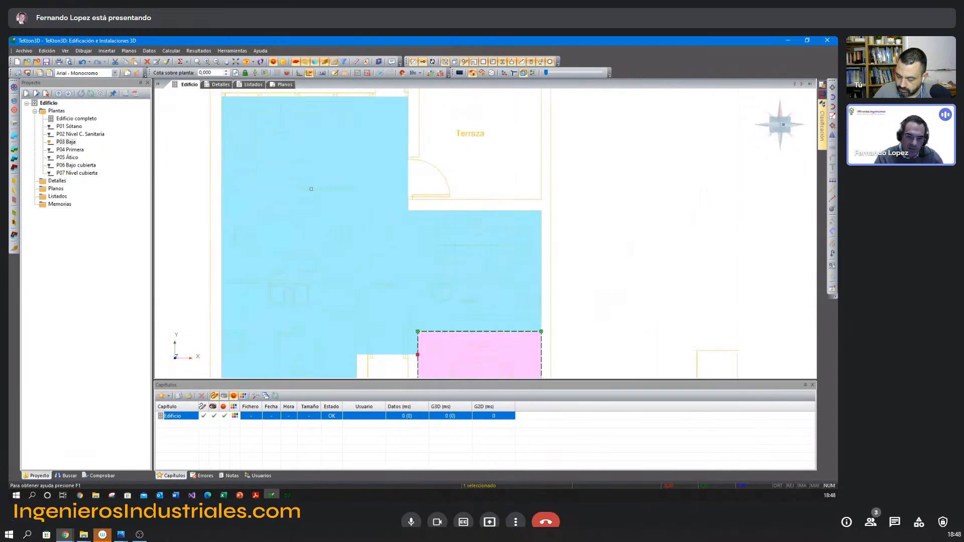
pyautogui.doubleClick(292, 217)
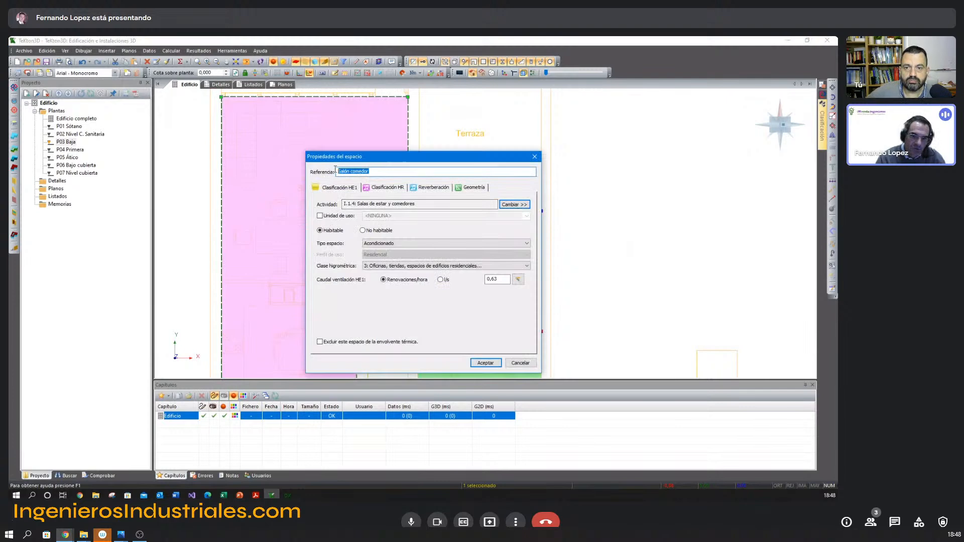
pyautogui.moveTo(336, 156); pyautogui.dragTo(441, 151)
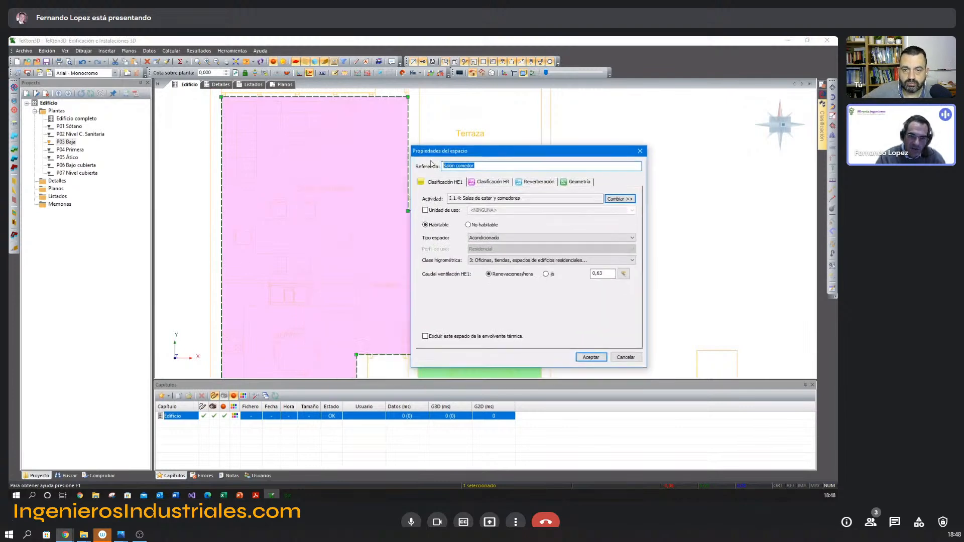
pyautogui.click(492, 168)
pyautogui.moveTo(492, 168); pyautogui.dragTo(443, 167)
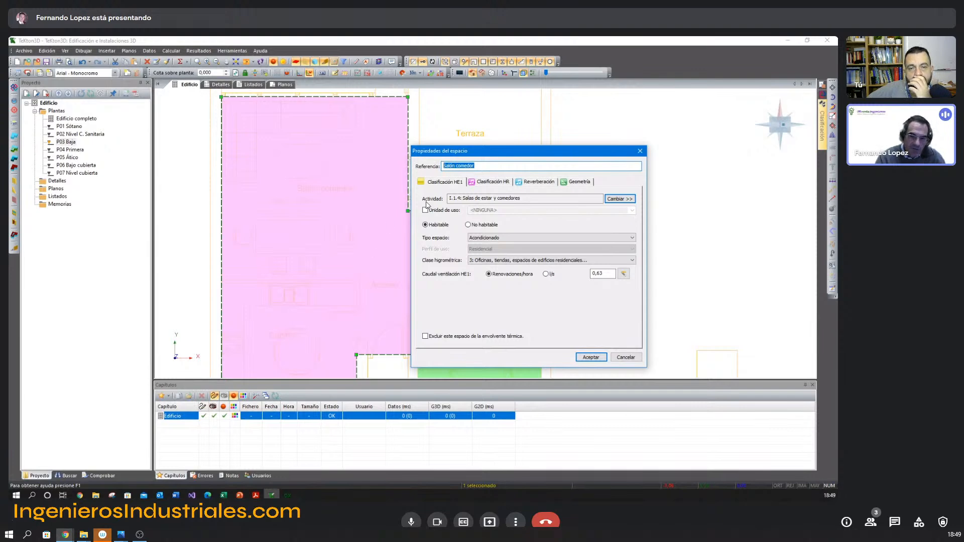
pyautogui.click(474, 166)
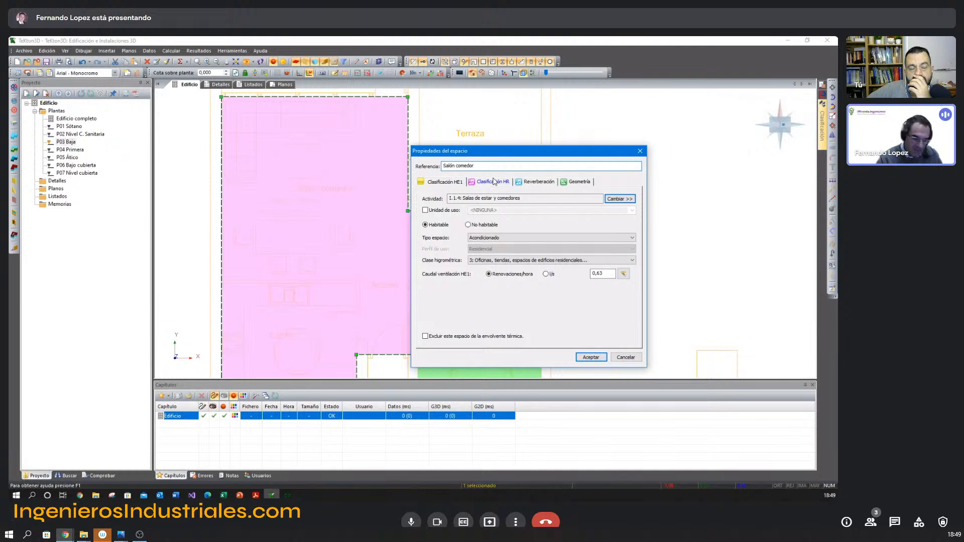
pyautogui.hotkey('ctrl', 'shift', 'Left')
pyautogui.hotkey('ctrl', 'shift', 'Left')
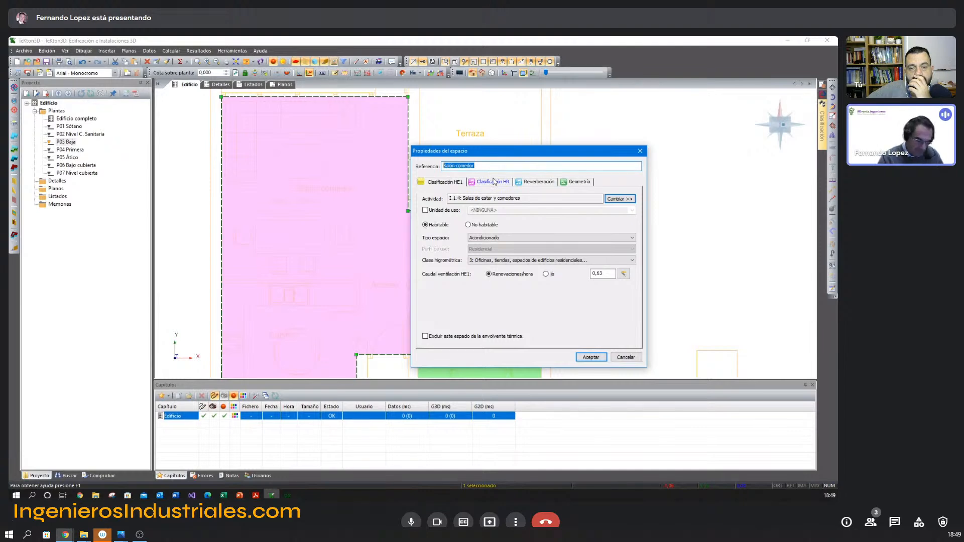
pyautogui.write('Plant')
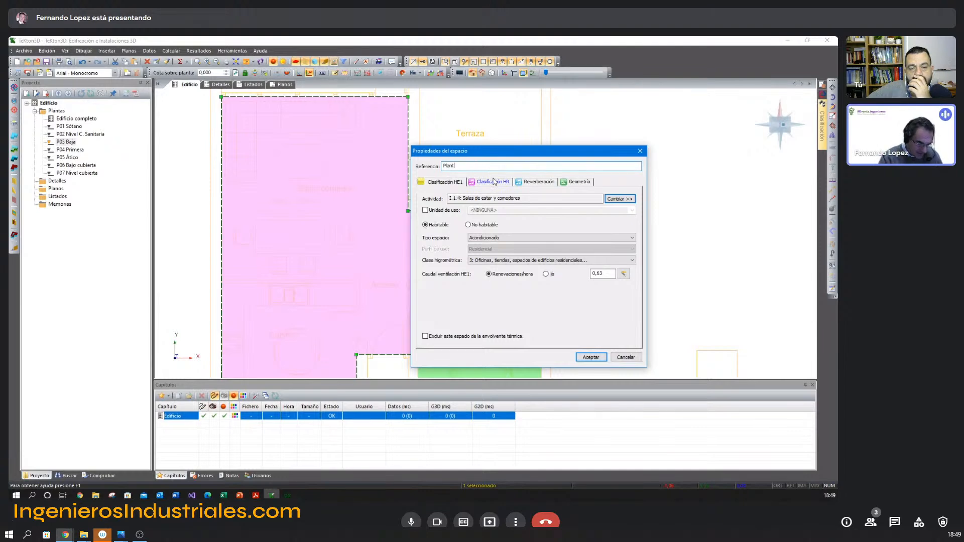
pyautogui.write('a baja')
pyautogui.press('Return')
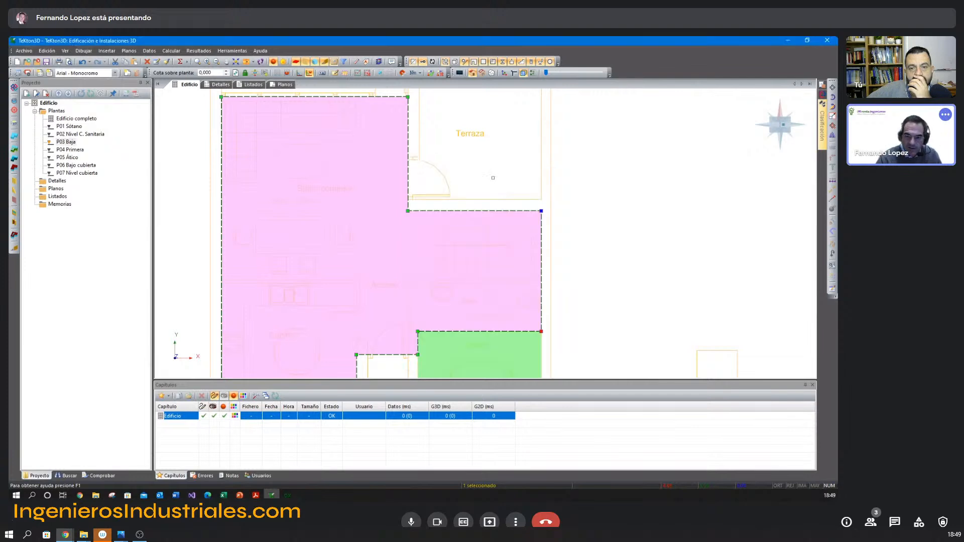
# Rename the adjoining garage space as "Garaje".
pyautogui.moveTo(501, 234); pyautogui.dragTo(476, 157, button='middle')
pyautogui.click(486, 297)
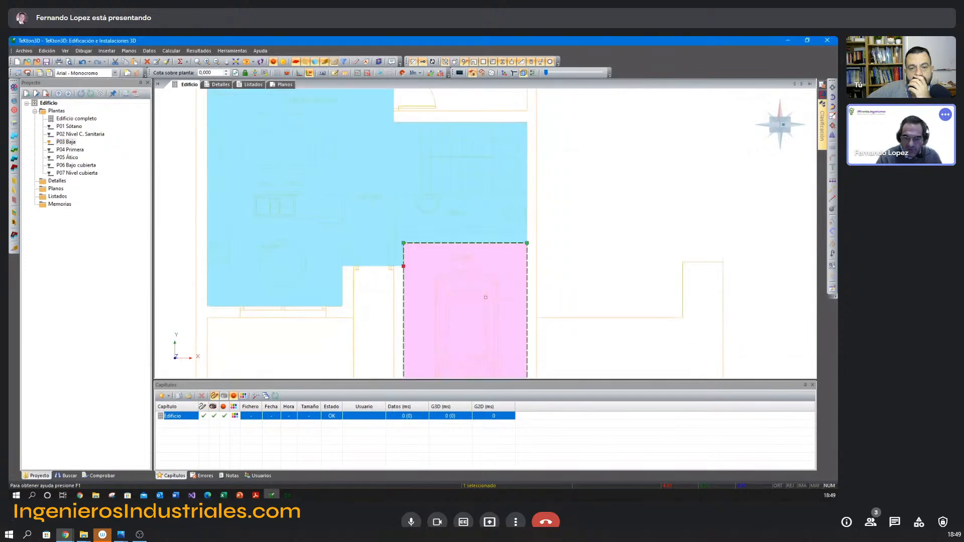
pyautogui.doubleClick(485, 297)
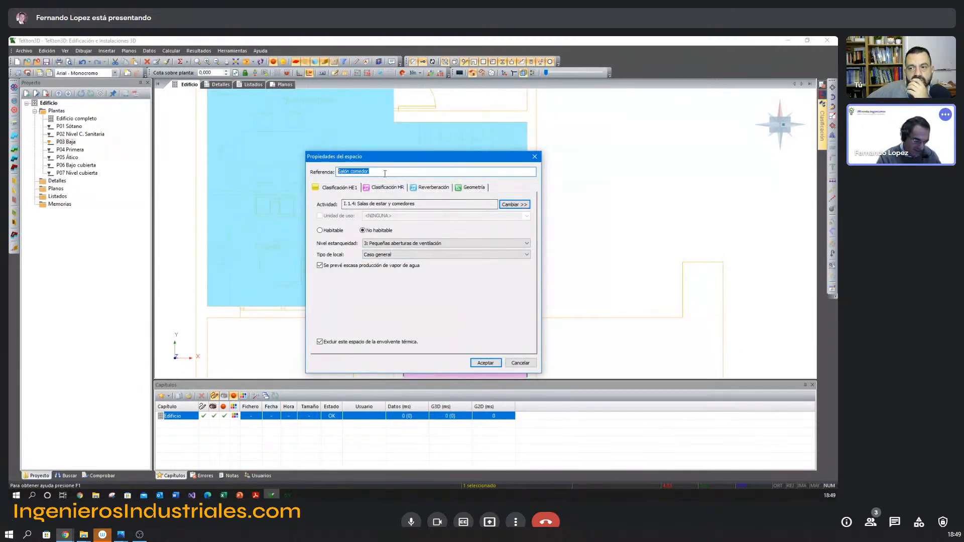
pyautogui.write('Garaje')
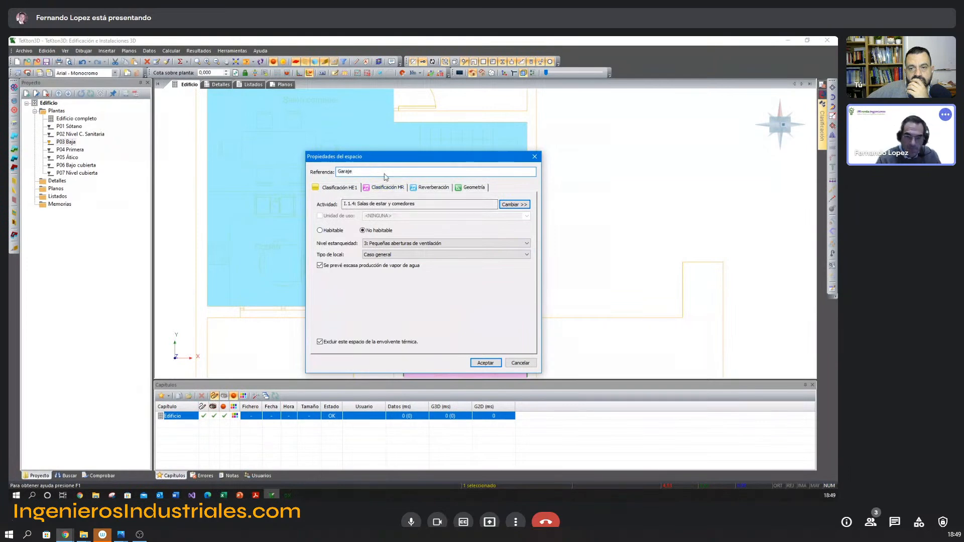
pyautogui.click(486, 363)
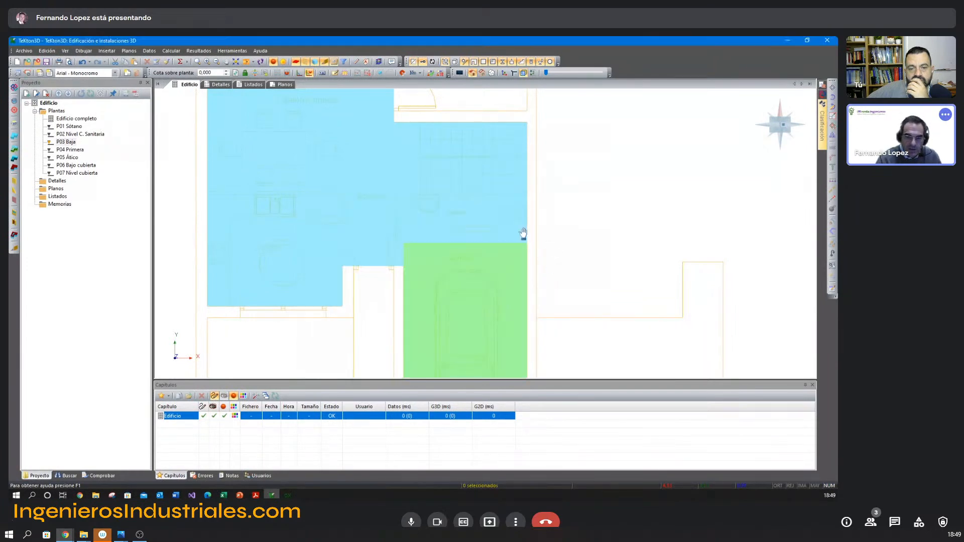
# Trace a closed rectangular space on P04 Primera along the inner corners of the bedroom floor's outer walls.
pyautogui.click(70, 149)
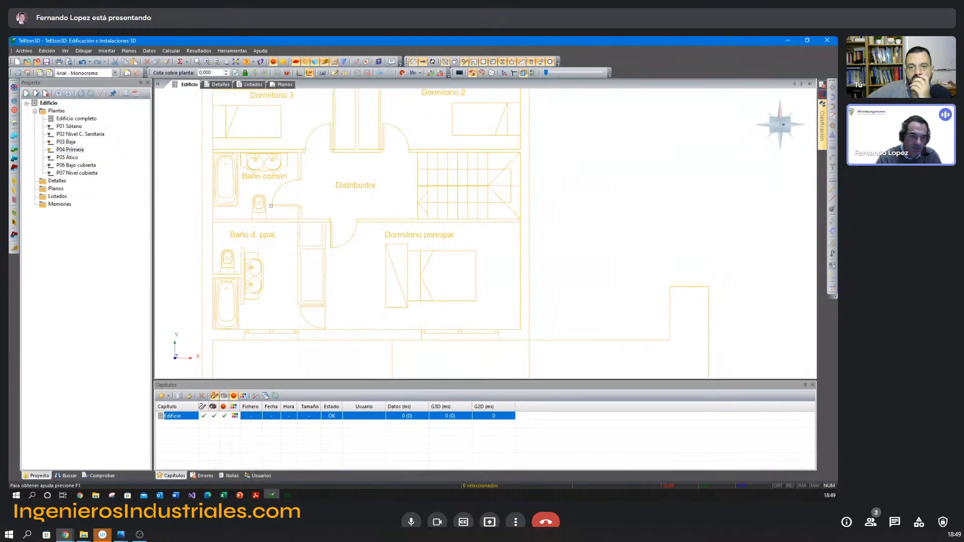
pyautogui.click(15, 139)
pyautogui.moveTo(239, 116); pyautogui.dragTo(296, 240, button='middle')
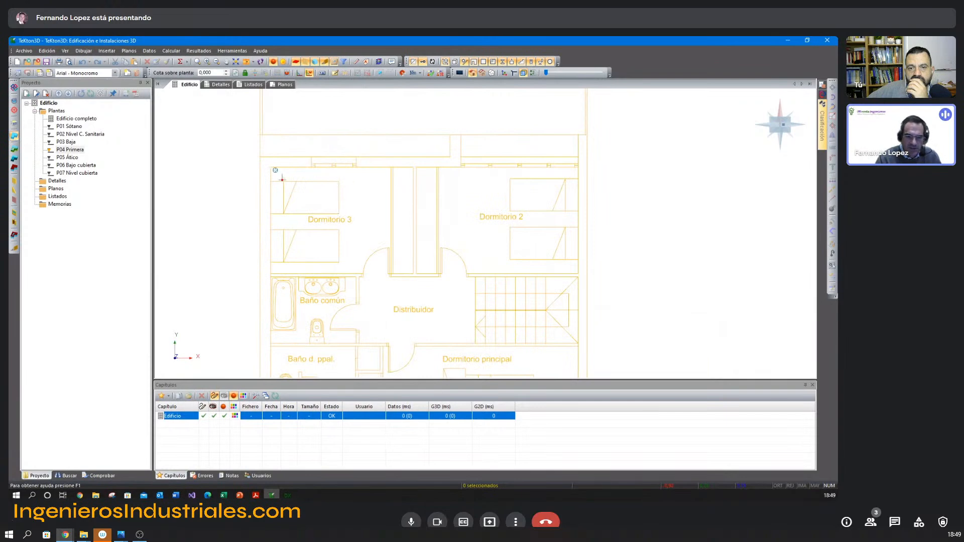
pyautogui.click(272, 167)
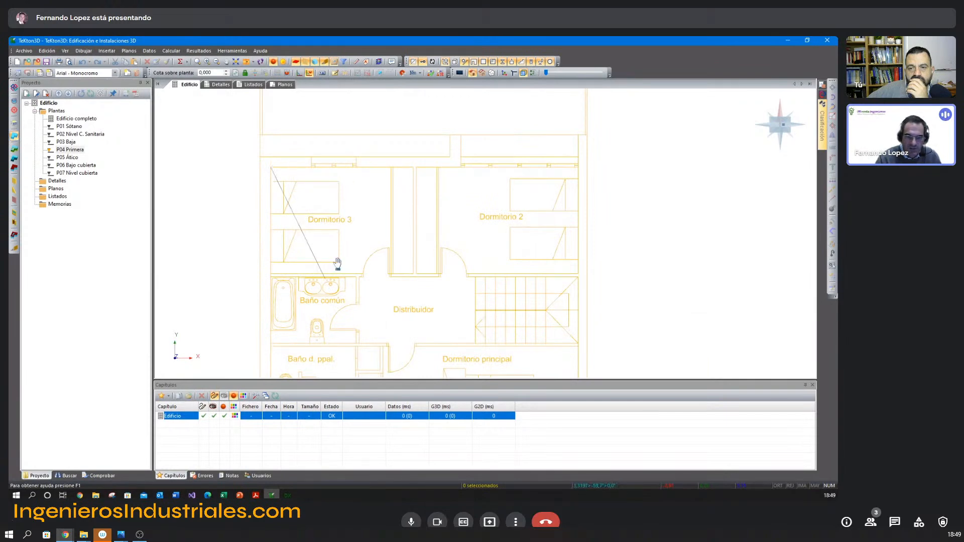
pyautogui.click(578, 166)
pyautogui.scroll(-2, 568, 276)
pyautogui.scroll(-1, 566, 236)
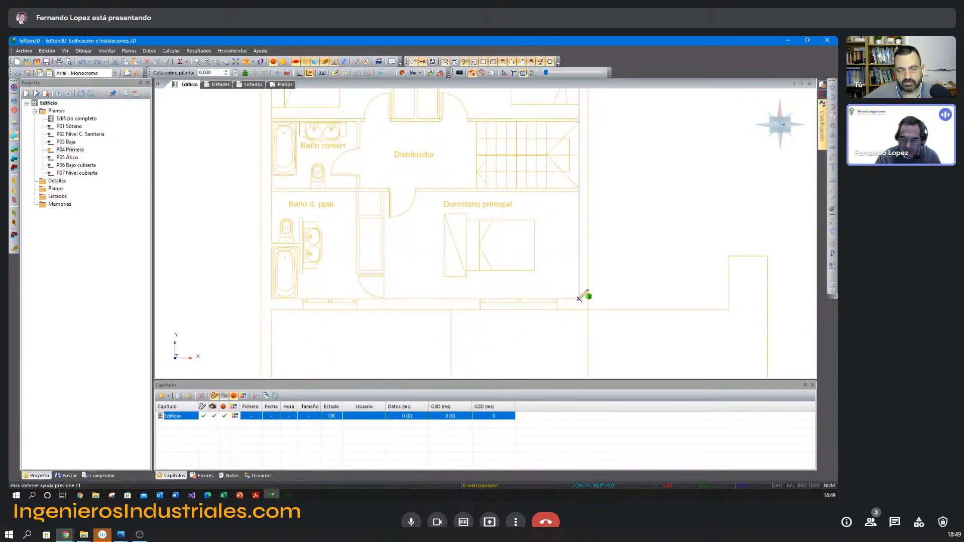
pyautogui.click(579, 299)
pyautogui.click(272, 299)
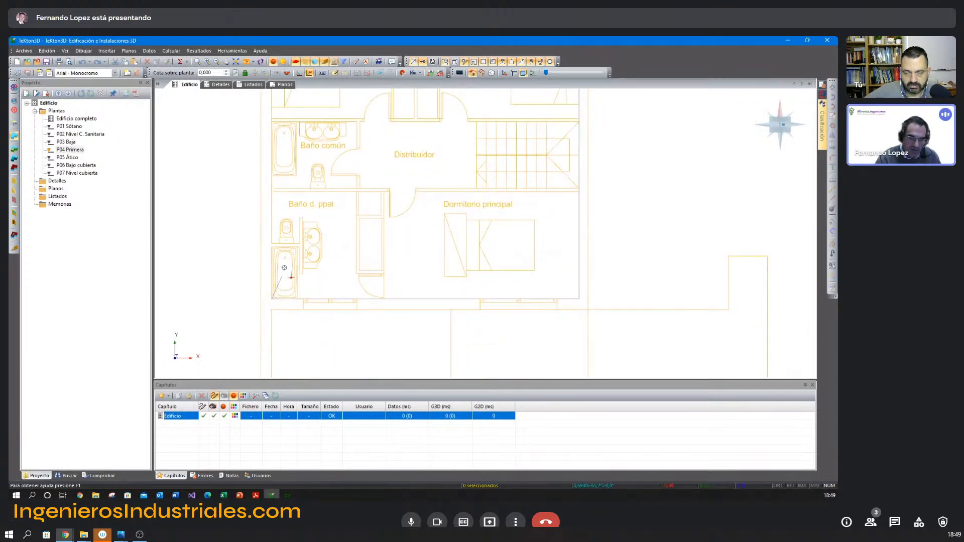
pyautogui.rightClick(292, 231)
pyautogui.click(314, 303)
pyautogui.scroll(2, 360, 267)
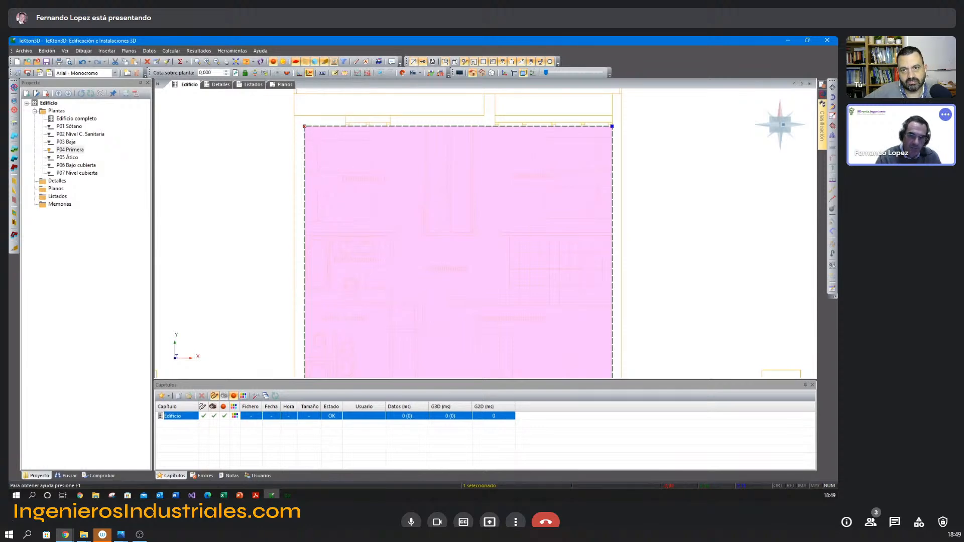
# Delete the lower-left vertex of the P04 Primera space at the Baño d. ppal. corner.
pyautogui.moveTo(380, 266); pyautogui.dragTo(389, 146, button='middle')
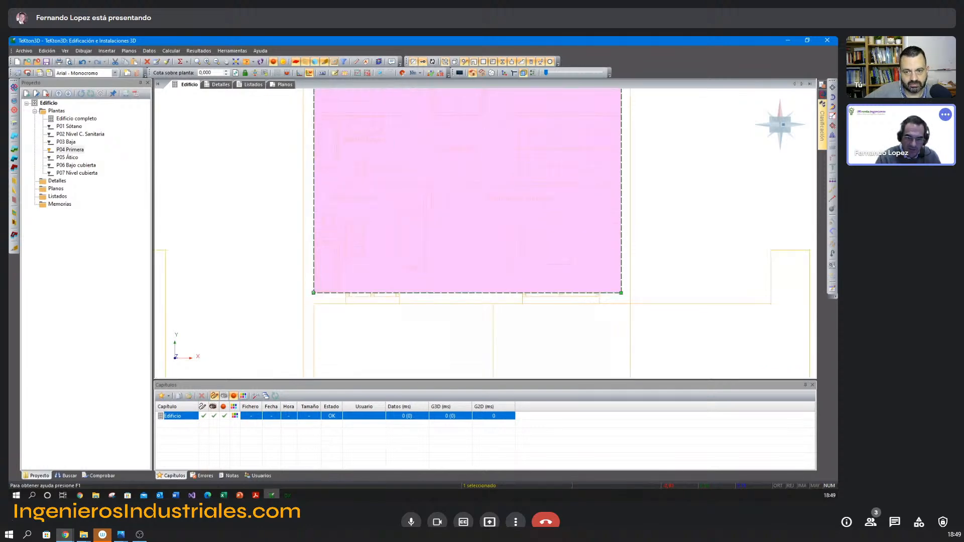
pyautogui.rightClick(356, 242)
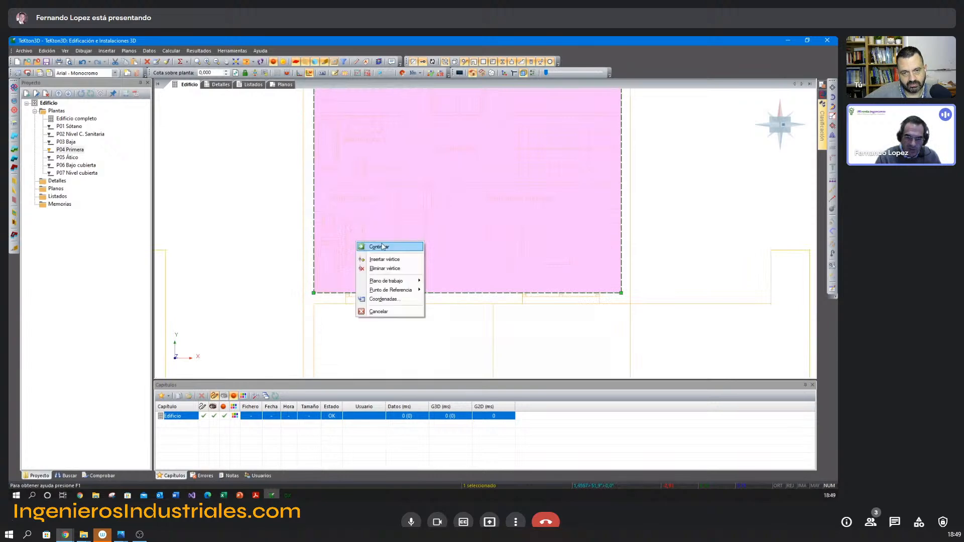
pyautogui.click(386, 268)
pyautogui.moveTo(436, 194); pyautogui.dragTo(366, 334, button='middle')
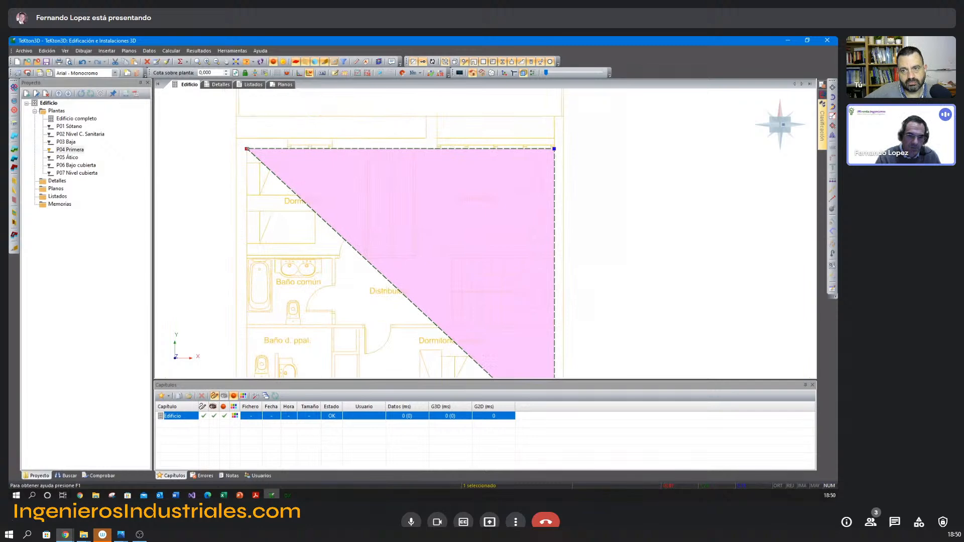
# Insert a vertex on the space's diagonal edge and move it to the lower-left corner of the Baño d. ppal.
pyautogui.click(247, 149)
pyautogui.rightClick(252, 190)
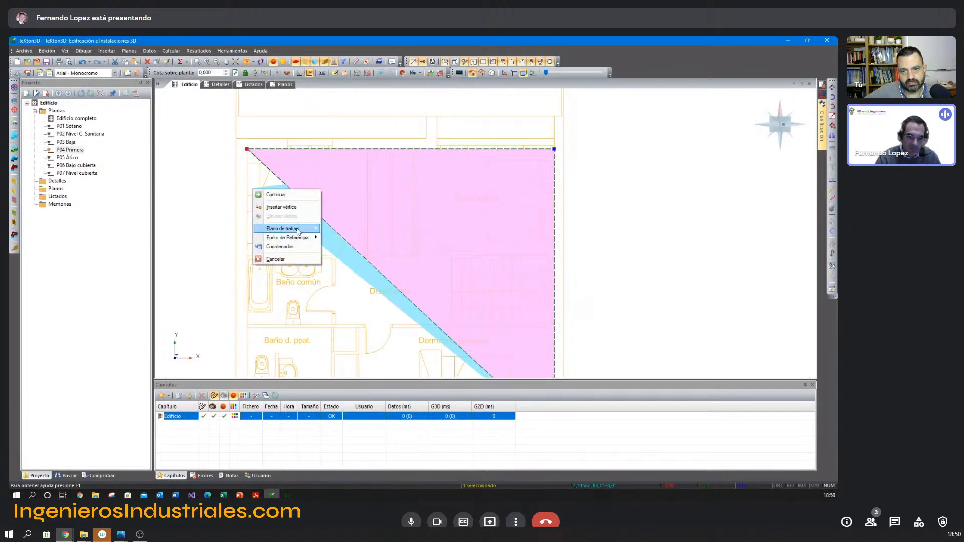
pyautogui.click(295, 208)
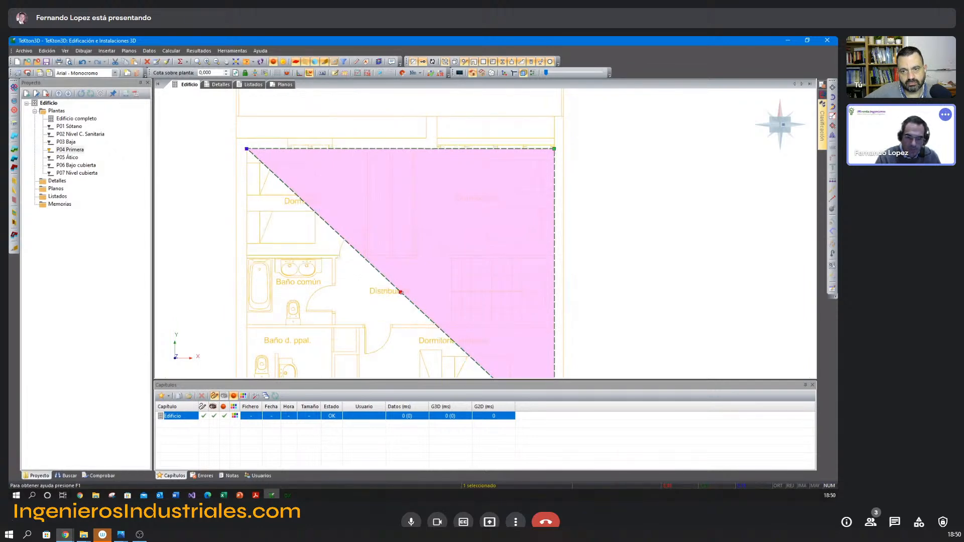
pyautogui.click(400, 292)
pyautogui.moveTo(332, 324); pyautogui.dragTo(424, 133, button='middle')
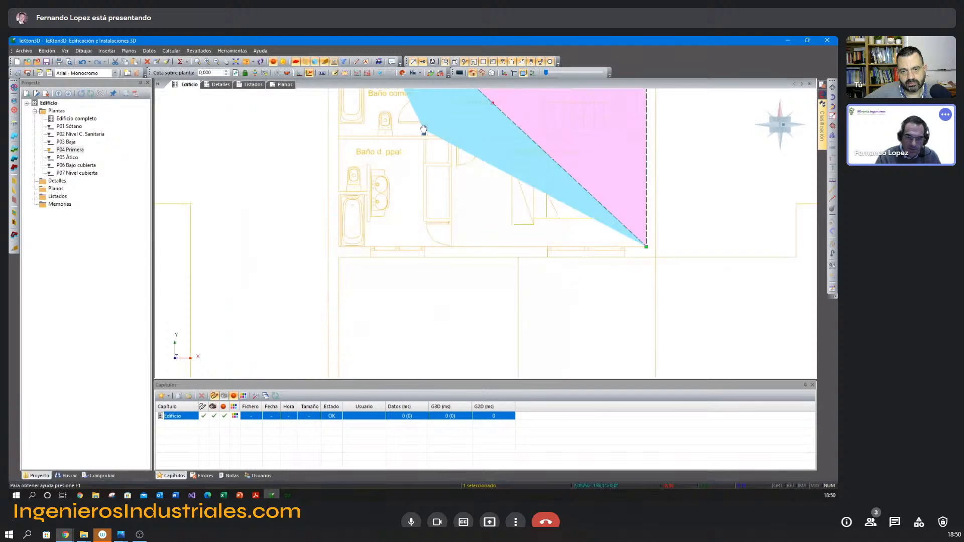
pyautogui.click(339, 247)
pyautogui.moveTo(401, 255); pyautogui.dragTo(373, 287, button='middle')
pyautogui.press('Escape')
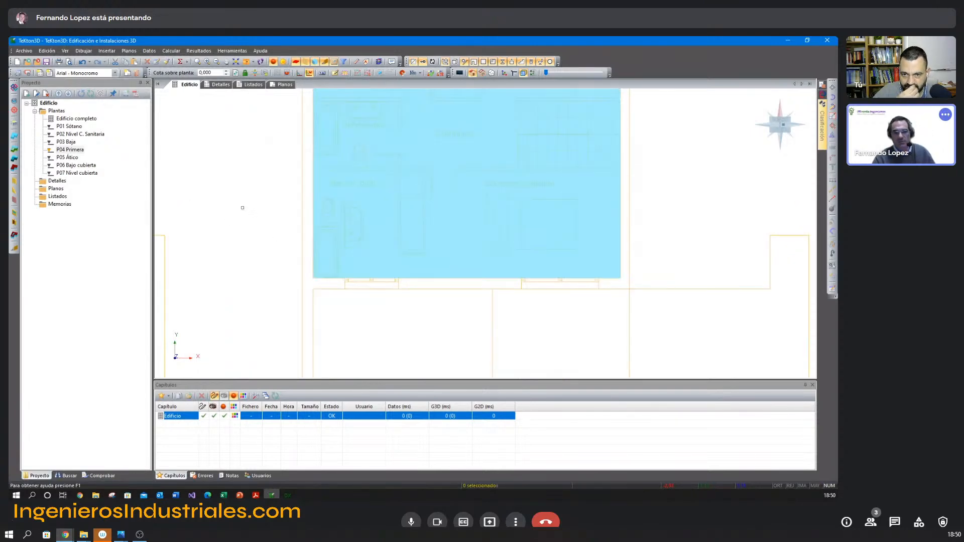
# Rename the P04 Primera space as "Planta Dormitorios".
pyautogui.moveTo(285, 179); pyautogui.dragTo(227, 255, button='middle')
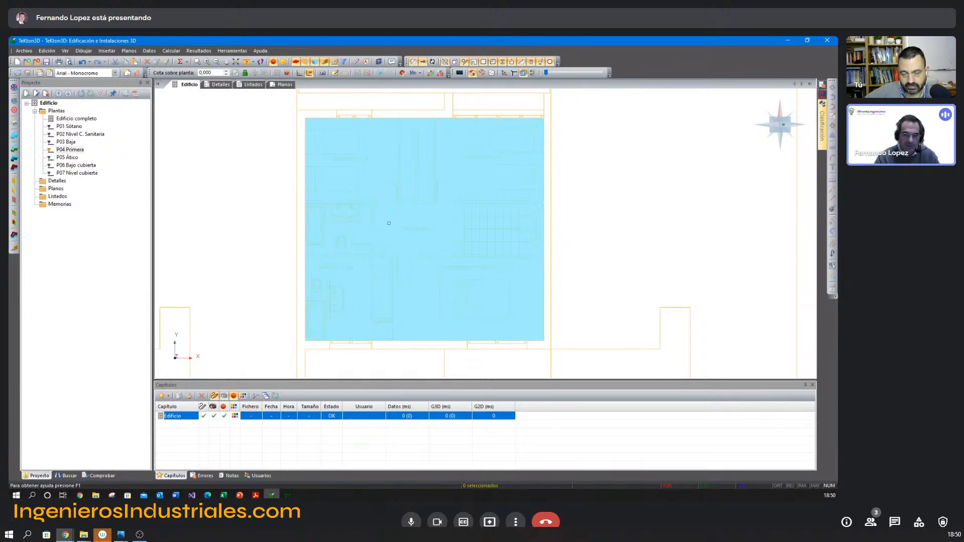
pyautogui.doubleClick(423, 227)
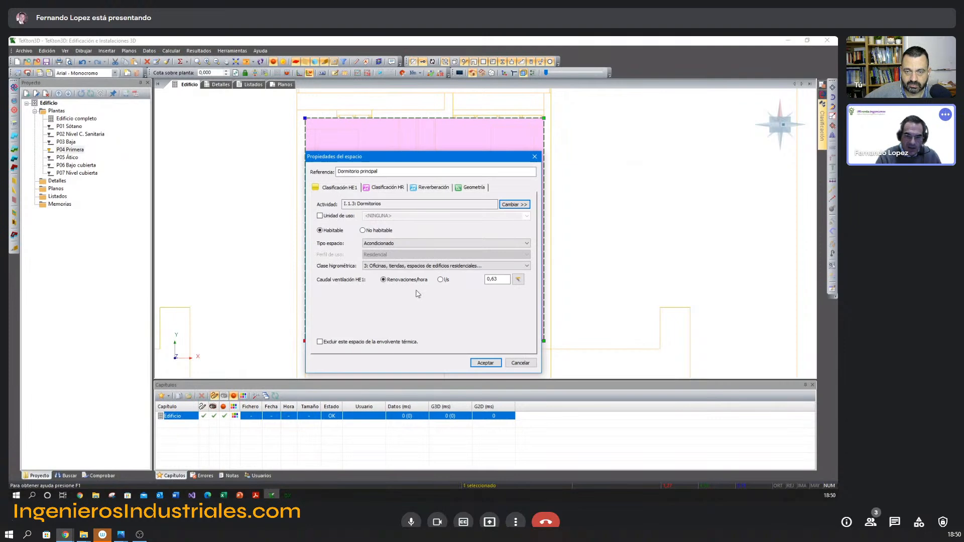
pyautogui.click(379, 172)
pyautogui.moveTo(378, 172); pyautogui.dragTo(359, 168)
pyautogui.press('BackSpace')
pyautogui.write('Planta')
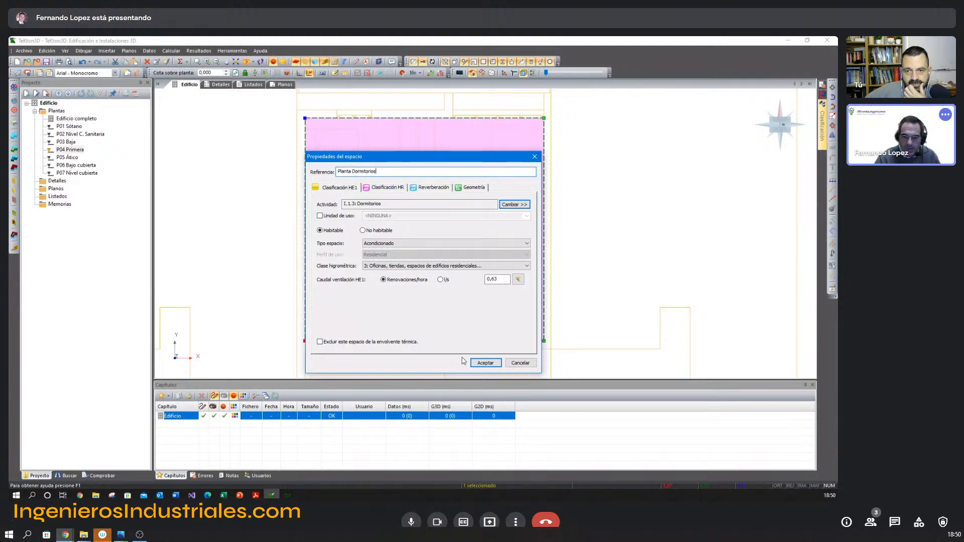
pyautogui.click(485, 362)
pyautogui.click(633, 204)
# Trace a closed rectangular space on P05 Ático around the inner corners of the Salón estudio.
pyautogui.scroll(-1, 474, 290)
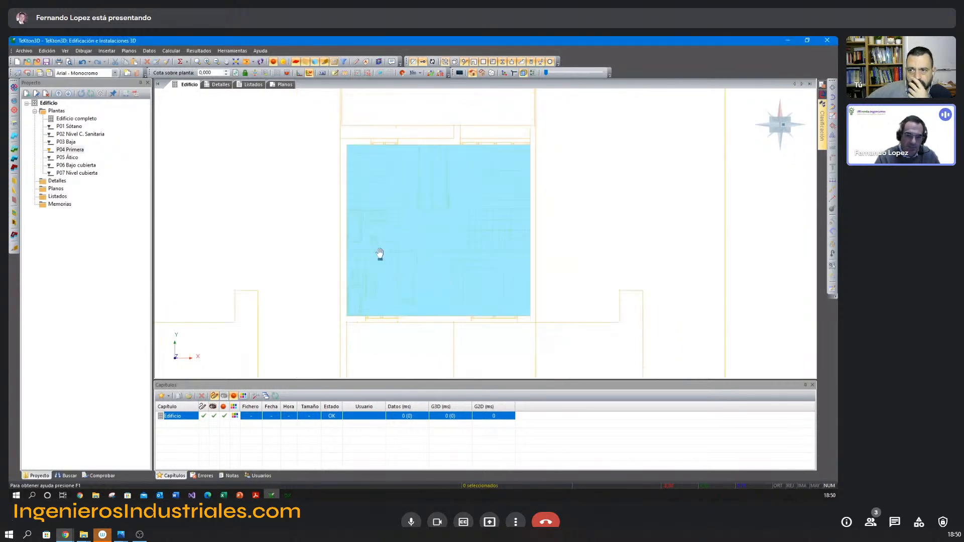
pyautogui.click(67, 158)
pyautogui.moveTo(444, 224); pyautogui.dragTo(392, 232, button='middle')
pyautogui.rightClick(368, 197)
pyautogui.click(385, 203)
pyautogui.click(410, 152)
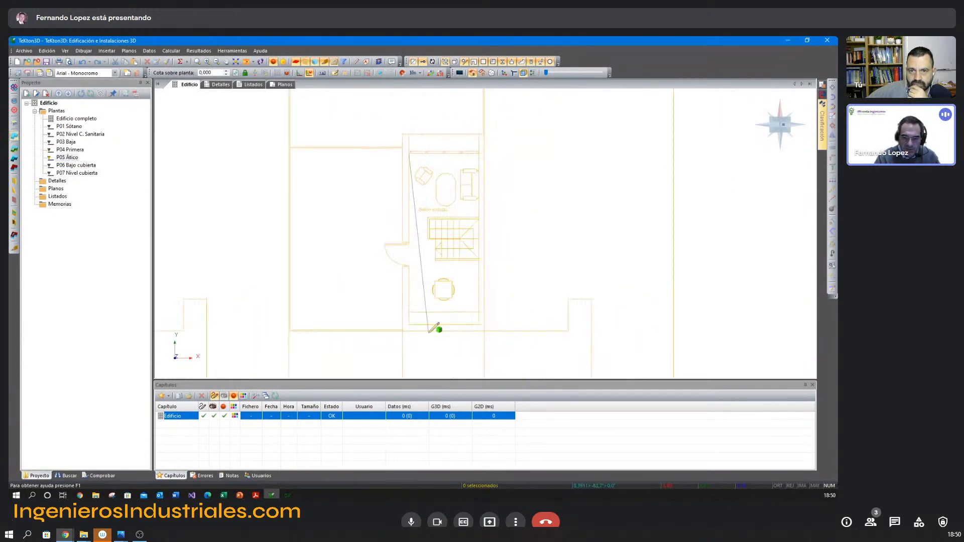
pyautogui.click(409, 325)
pyautogui.click(478, 325)
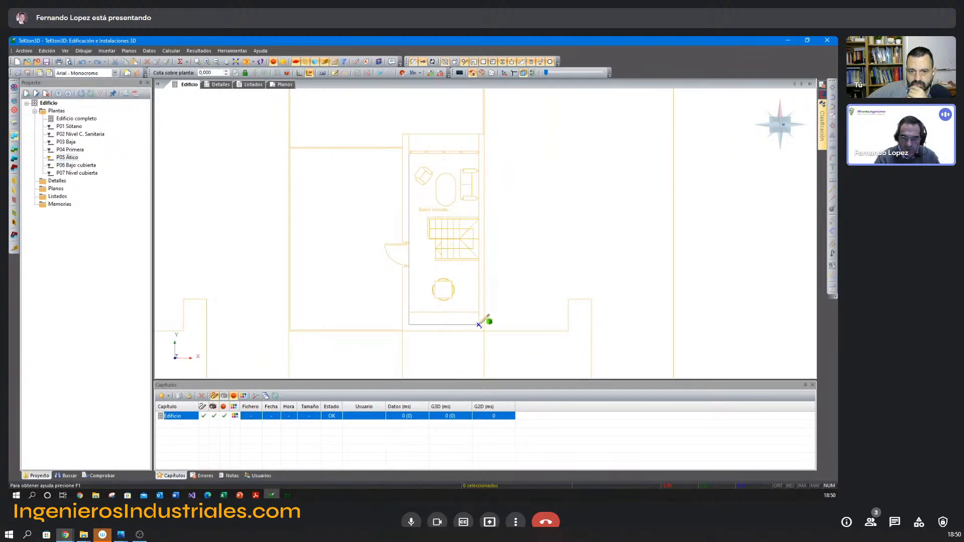
pyautogui.click(479, 154)
pyautogui.rightClick(471, 166)
pyautogui.click(477, 236)
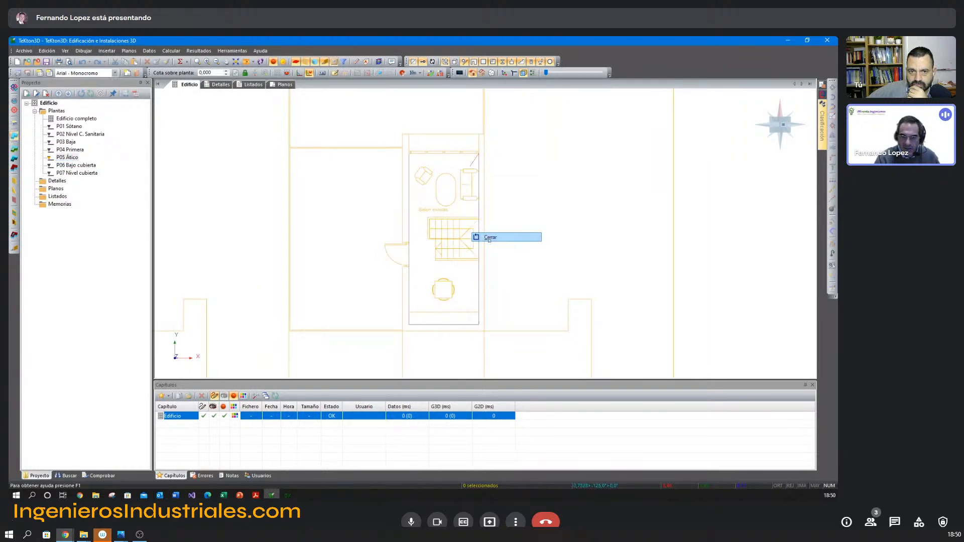
# Review the attic space's reference and classification in its properties.
pyautogui.click(434, 212)
pyautogui.doubleClick(433, 212)
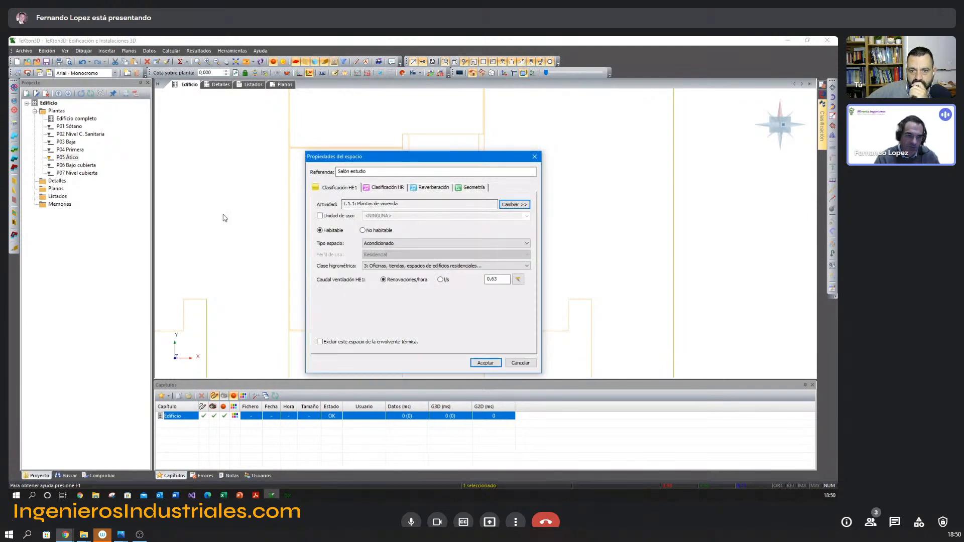
pyautogui.press('Escape')
# Trace a closed rectangular space on P06 Bajo cubierta around the under-roof room's inner corners and classify it as No habitable.
pyautogui.click(87, 165)
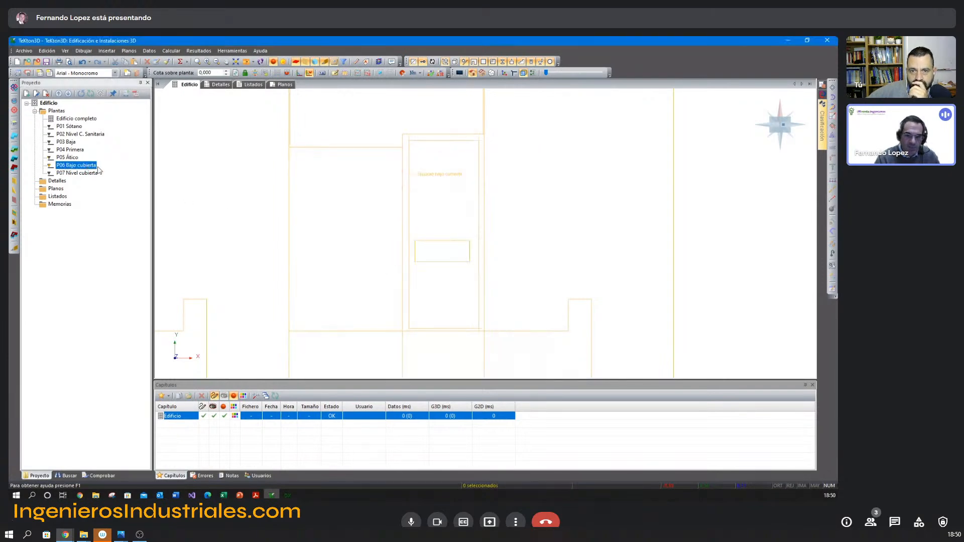
pyautogui.rightClick(371, 177)
pyautogui.click(392, 183)
pyautogui.click(408, 141)
pyautogui.click(409, 328)
pyautogui.click(480, 329)
pyautogui.click(478, 141)
pyautogui.rightClick(474, 160)
pyautogui.click(492, 231)
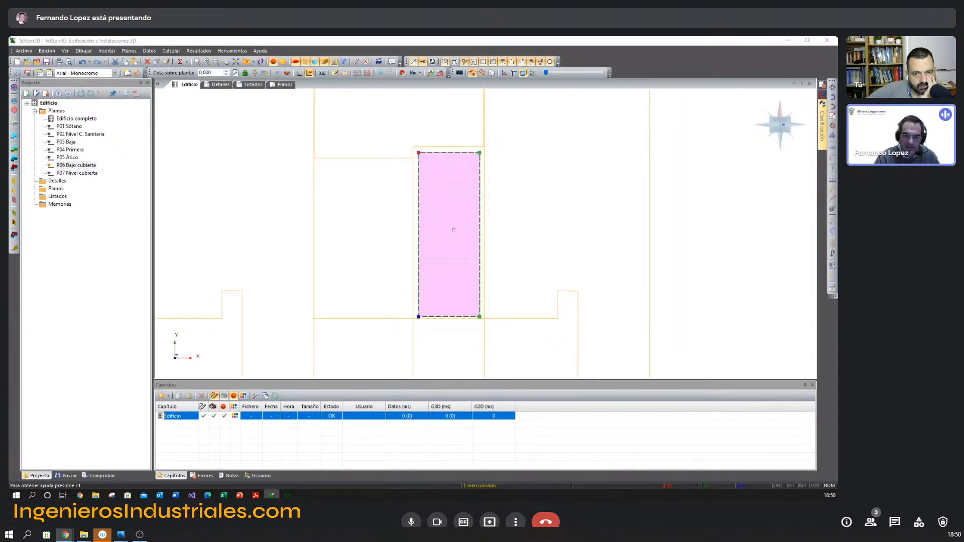
pyautogui.click(363, 230)
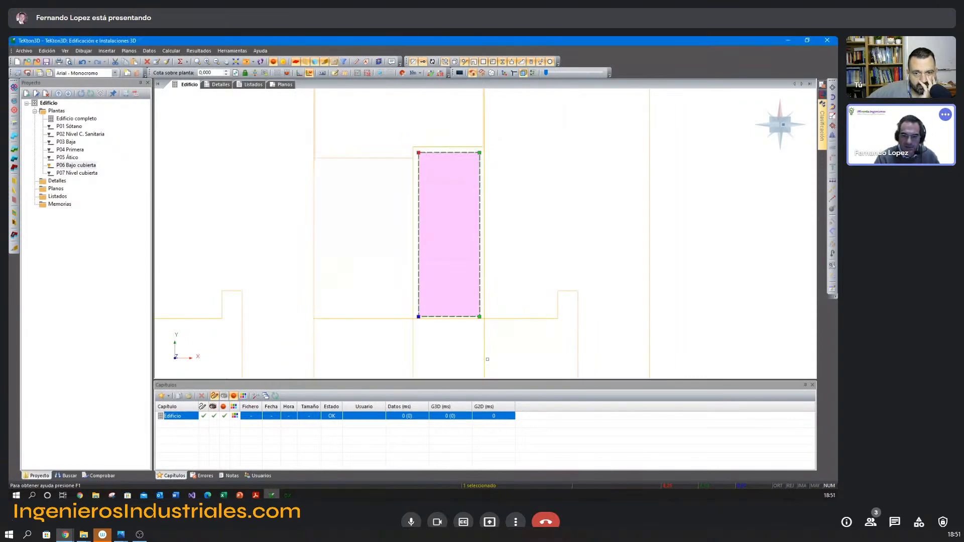
pyautogui.click(485, 363)
# Show the complete building in a 3D view with the floors' reference plans hidden.
pyautogui.doubleClick(94, 120)
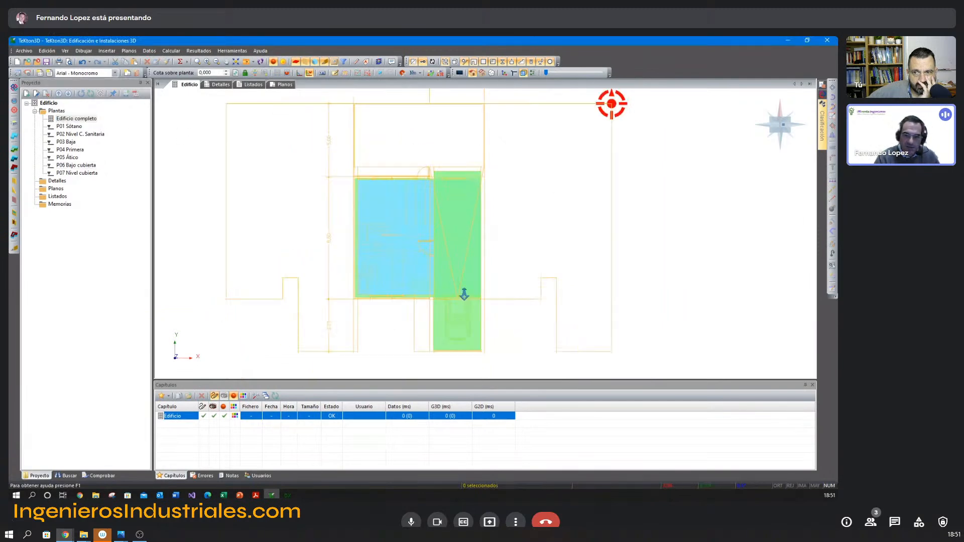
pyautogui.moveTo(459, 289); pyautogui.dragTo(452, 299, button='middle')
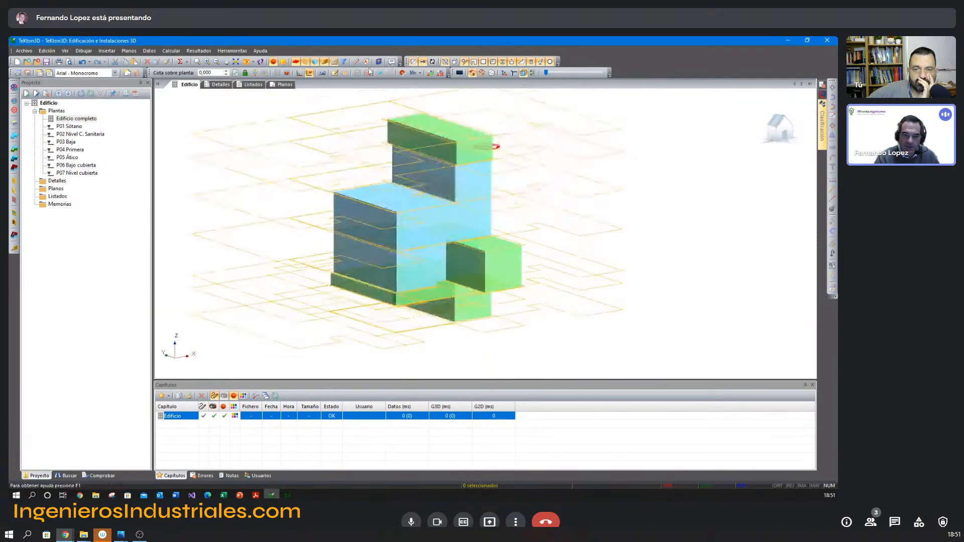
pyautogui.click(334, 64)
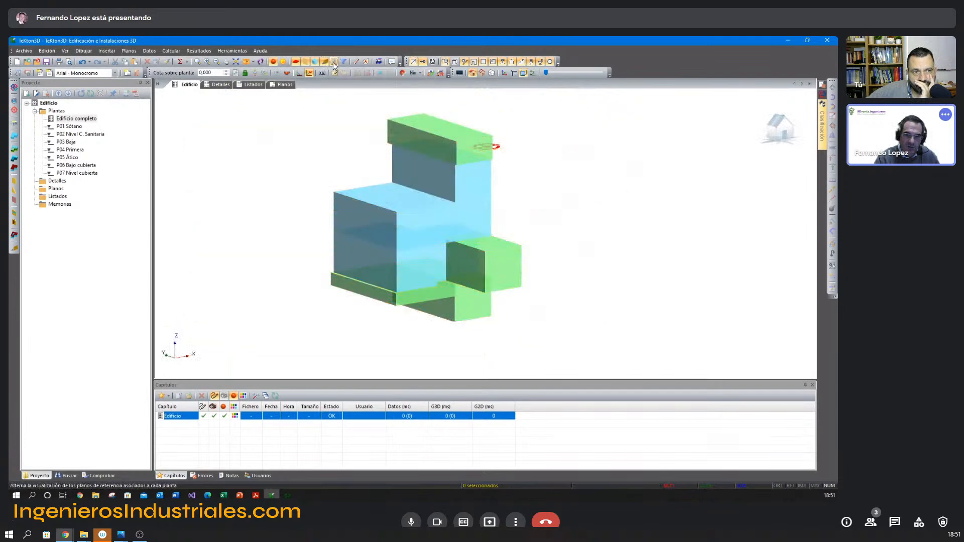
pyautogui.moveTo(337, 132)
pyautogui.mouseDown(button='middle')
pyautogui.moveTo(280, 157)
pyautogui.moveTo(321, 140)
pyautogui.mouseUp(button='middle')
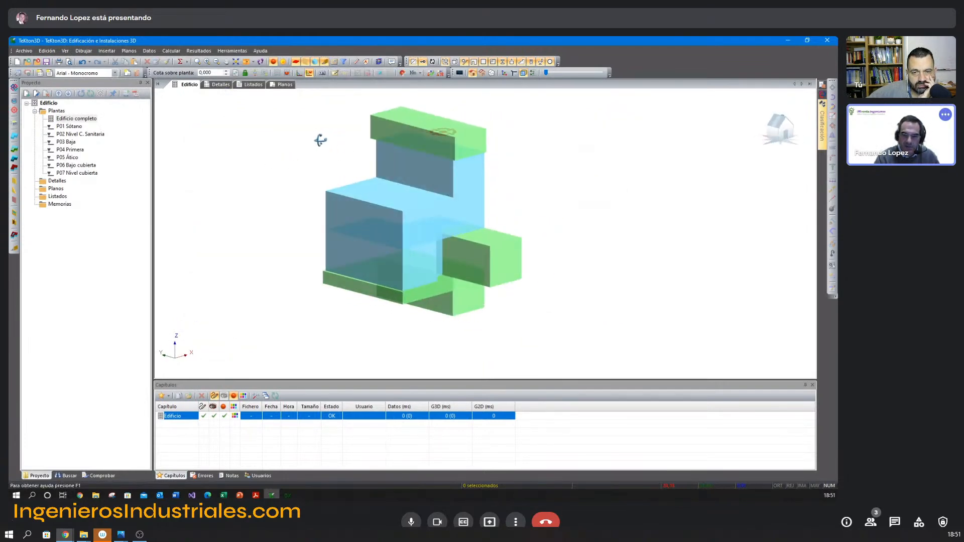
# Turn on the display of element borders and delete the target marker beside the building.
pyautogui.click(520, 74)
pyautogui.moveTo(532, 164); pyautogui.dragTo(520, 193, button='middle')
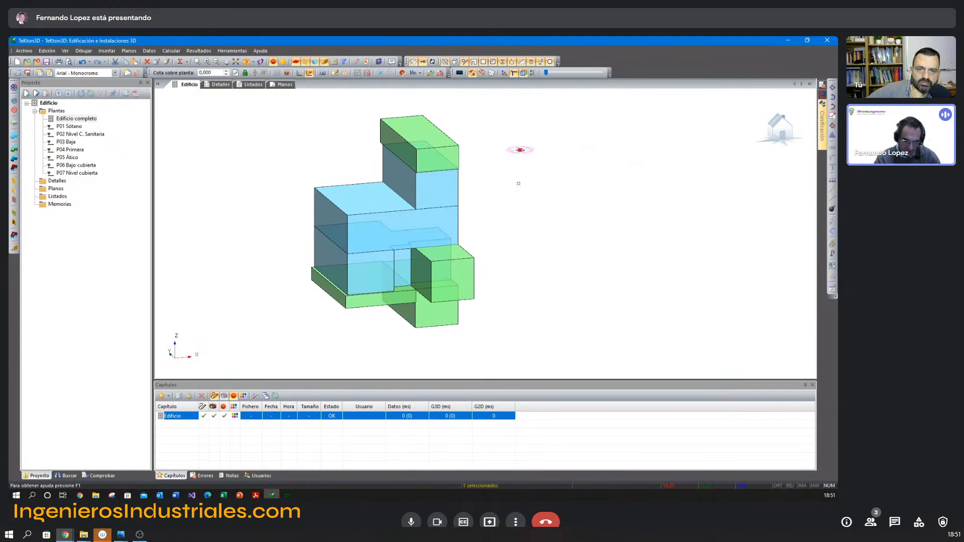
pyautogui.press('Delete')
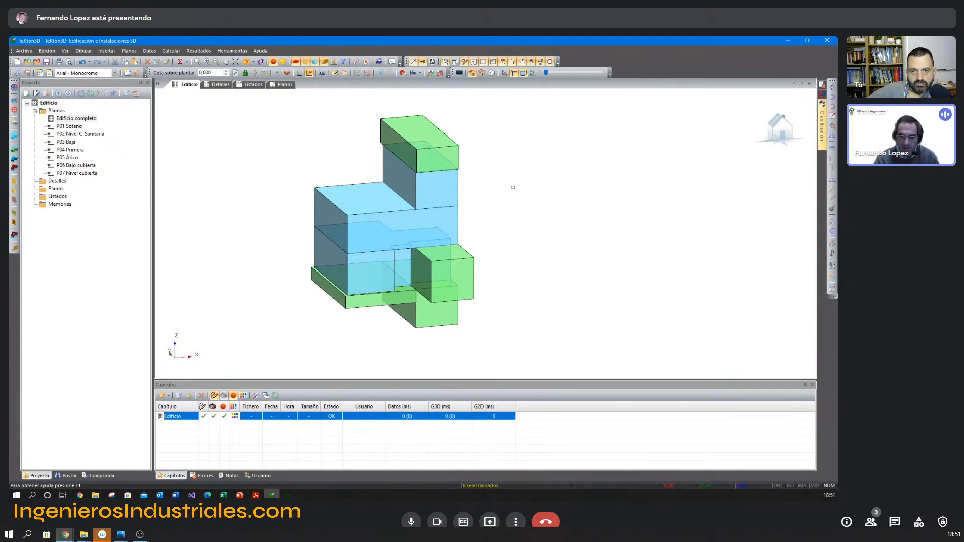
# Move the C. Sanitaria crawl space's outer corner onto the corner of the ground-floor space directly above it.
pyautogui.moveTo(495, 236); pyautogui.dragTo(624, 271, button='middle')
pyautogui.scroll(3, 455, 216)
pyautogui.scroll(4, 455, 216)
pyautogui.moveTo(502, 263); pyautogui.dragTo(493, 267, button='middle')
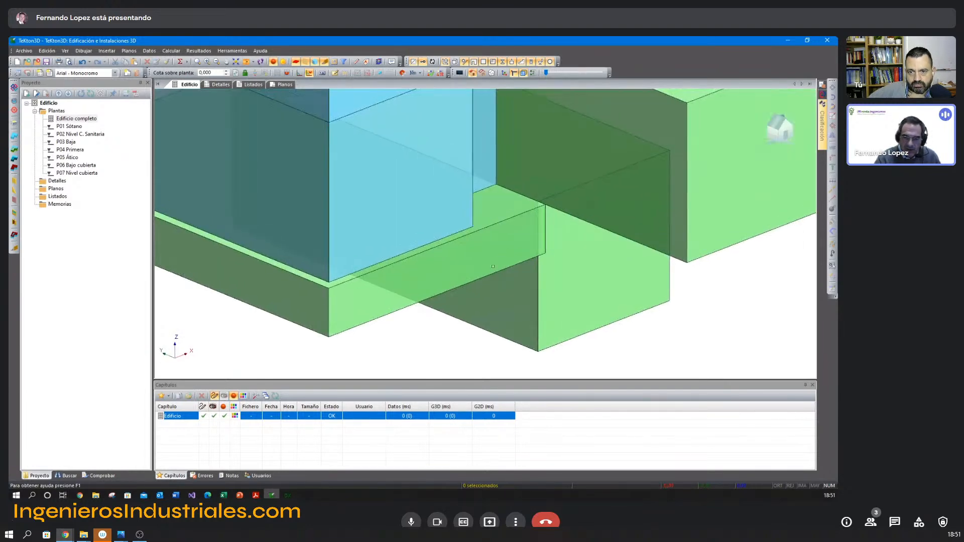
pyautogui.click(383, 277)
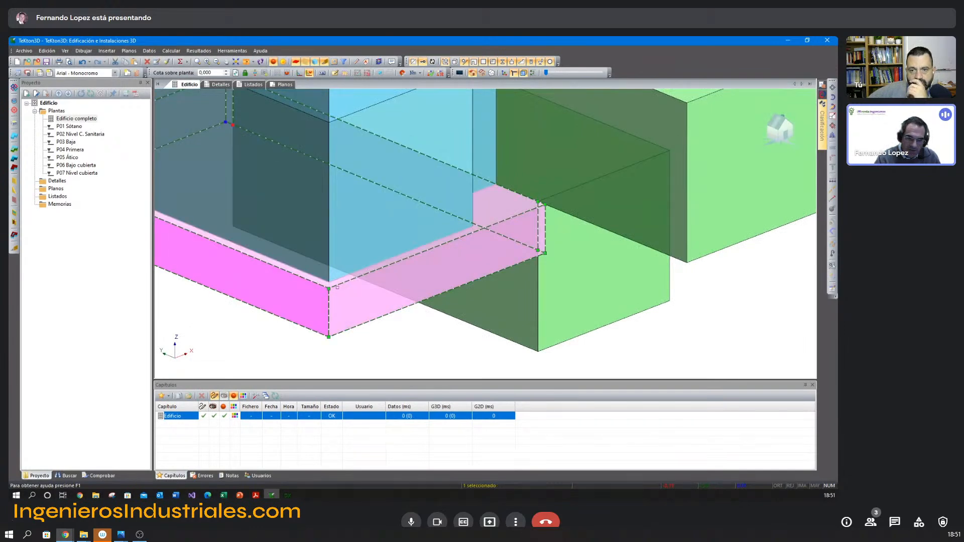
pyautogui.press('Escape')
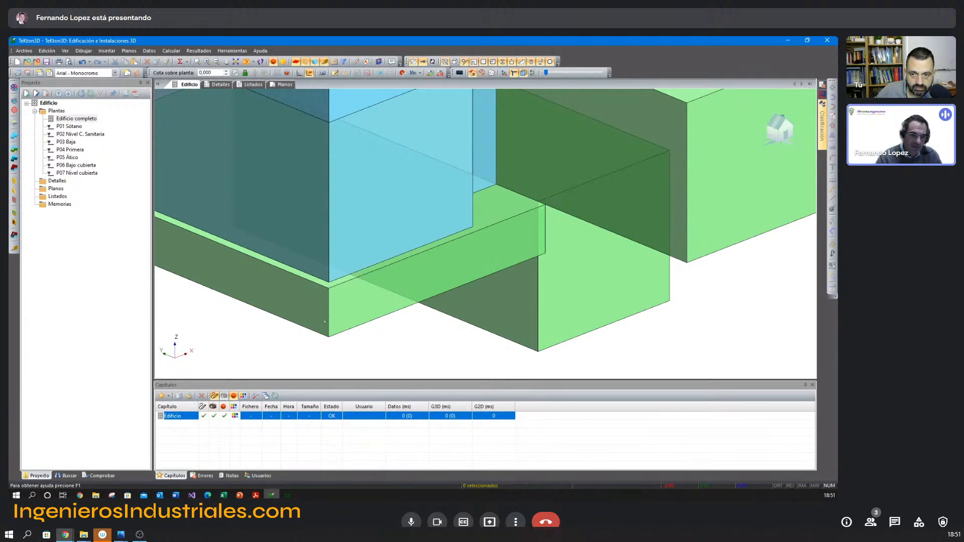
pyautogui.click(329, 308)
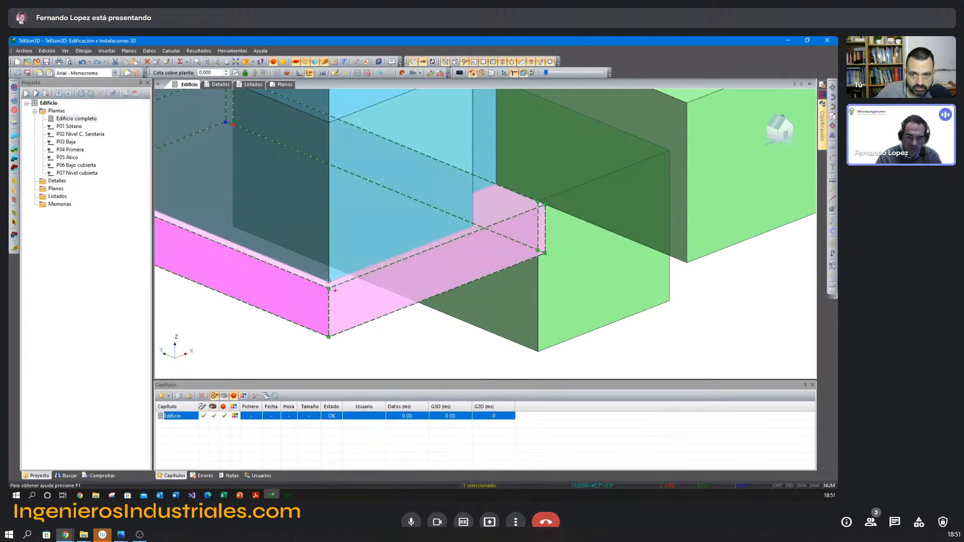
pyautogui.click(330, 282)
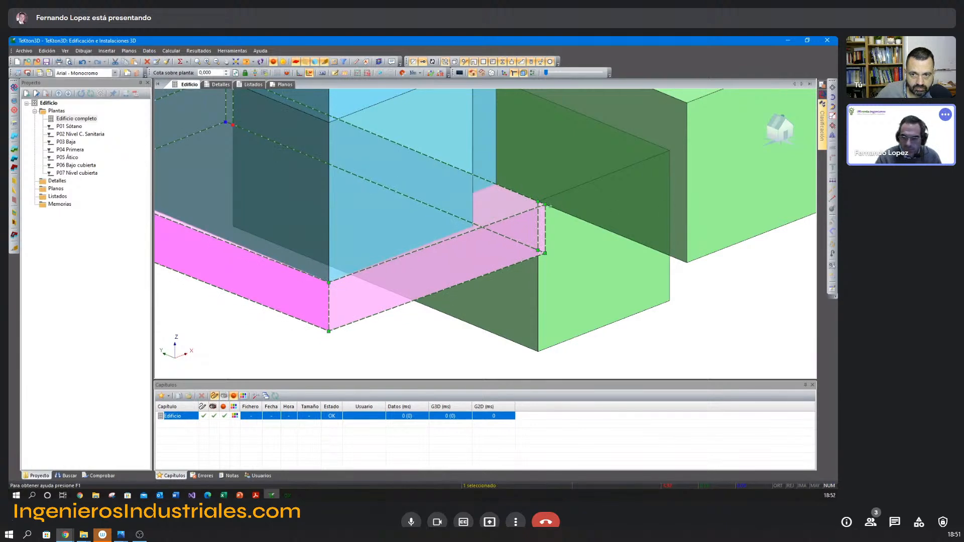
# Remove the redundant vertex of the crawl space's outline where it meets the basement space.
pyautogui.click(546, 205)
pyautogui.rightClick(538, 223)
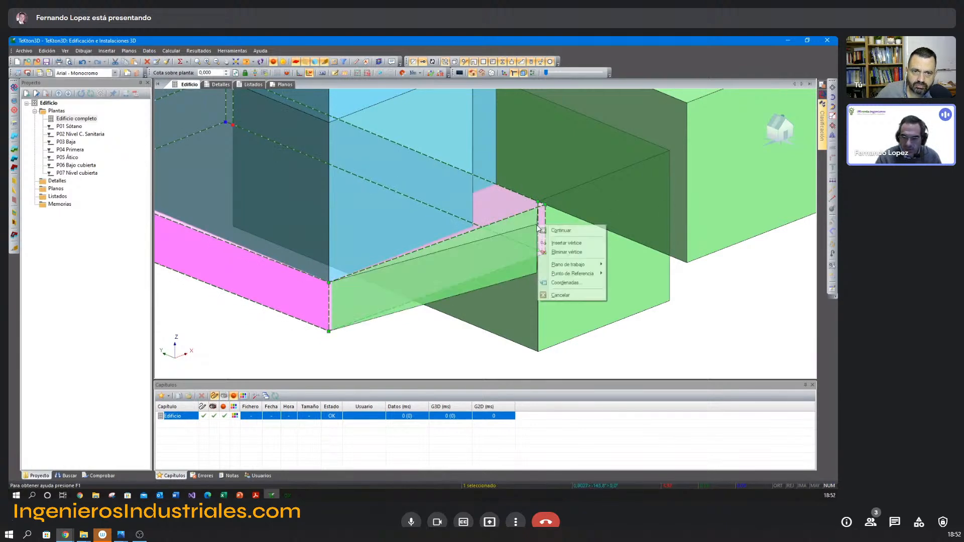
pyautogui.click(553, 252)
pyautogui.click(495, 303)
# Align the crawl space's corner at the opposite end, away from the basement, with the ground-floor space's corner.
pyautogui.moveTo(410, 372); pyautogui.dragTo(335, 240, button='middle')
pyautogui.click(496, 274)
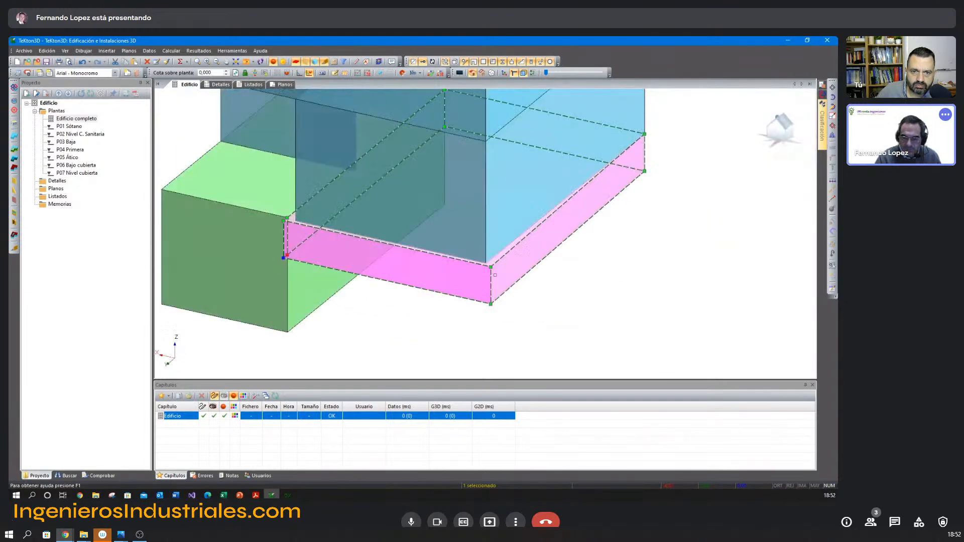
pyautogui.press('Escape')
pyautogui.moveTo(413, 306); pyautogui.dragTo(508, 266, button='middle')
pyautogui.scroll(4, 452, 286)
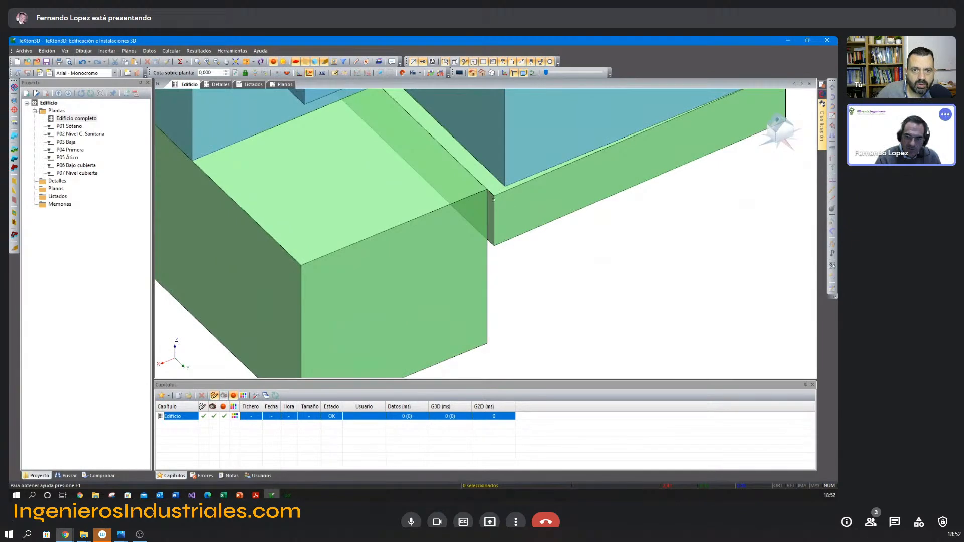
pyautogui.click(494, 200)
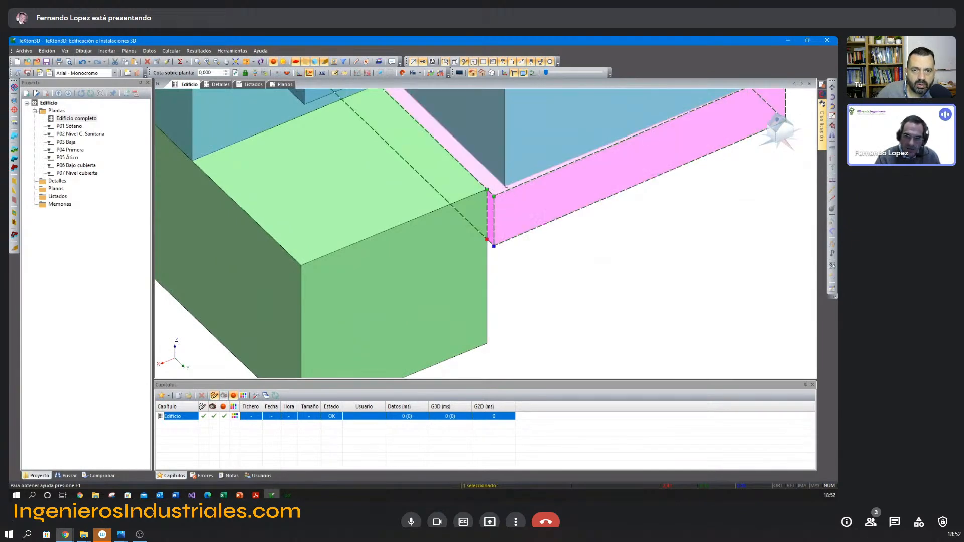
pyautogui.moveTo(516, 114); pyautogui.dragTo(509, 144, button='middle')
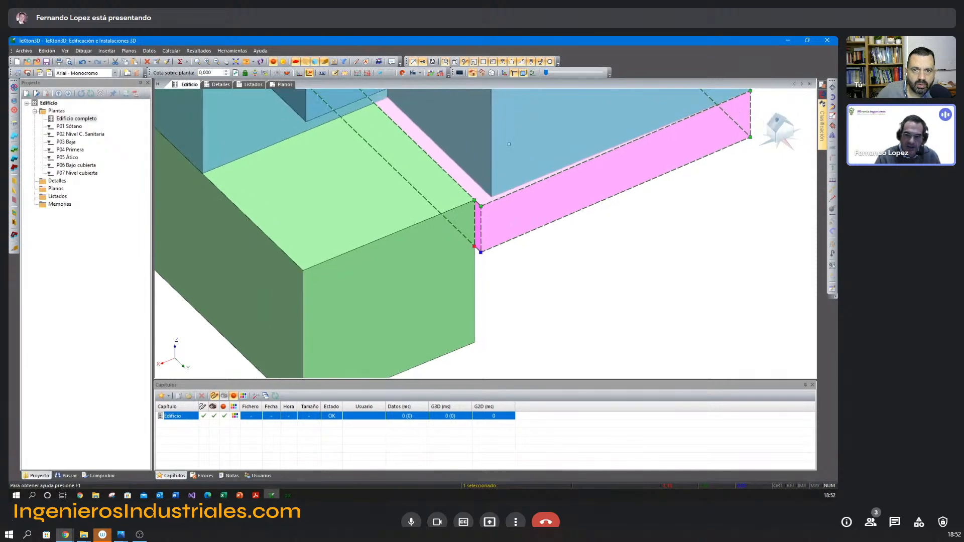
pyautogui.press('Escape')
# Draw an orthogonal auxiliary line from the ground-floor space's corner past the basement space, with the reference point set to Ninguno.
pyautogui.rightClick(565, 237)
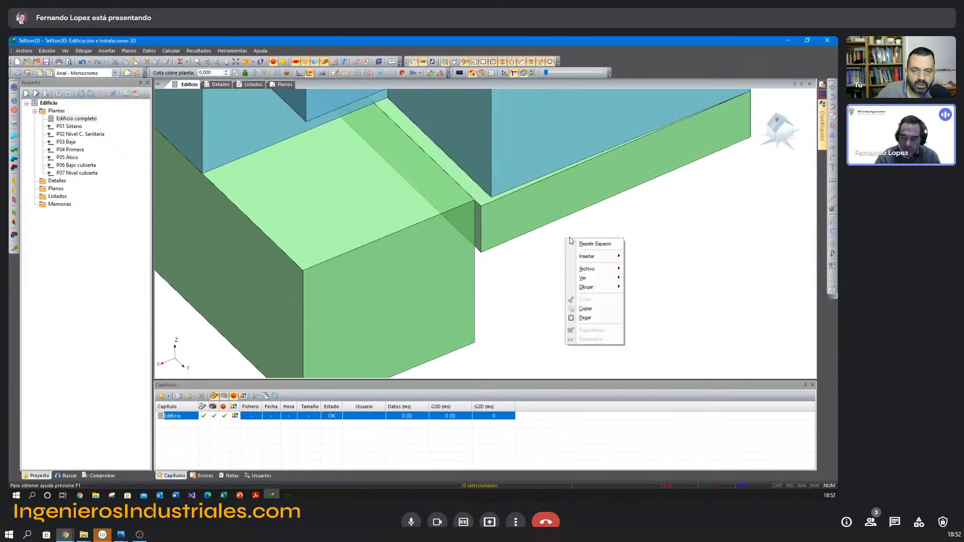
pyautogui.moveTo(610, 287)
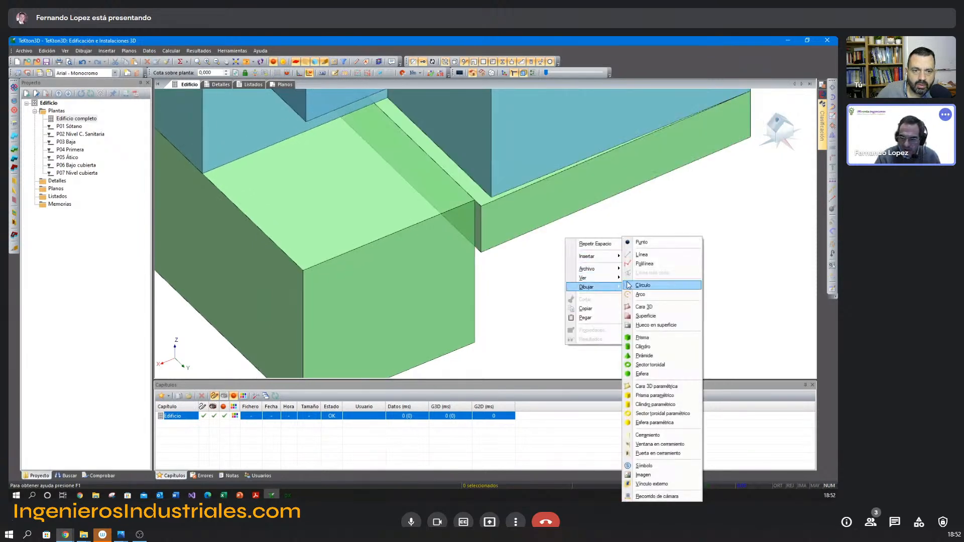
pyautogui.click(634, 255)
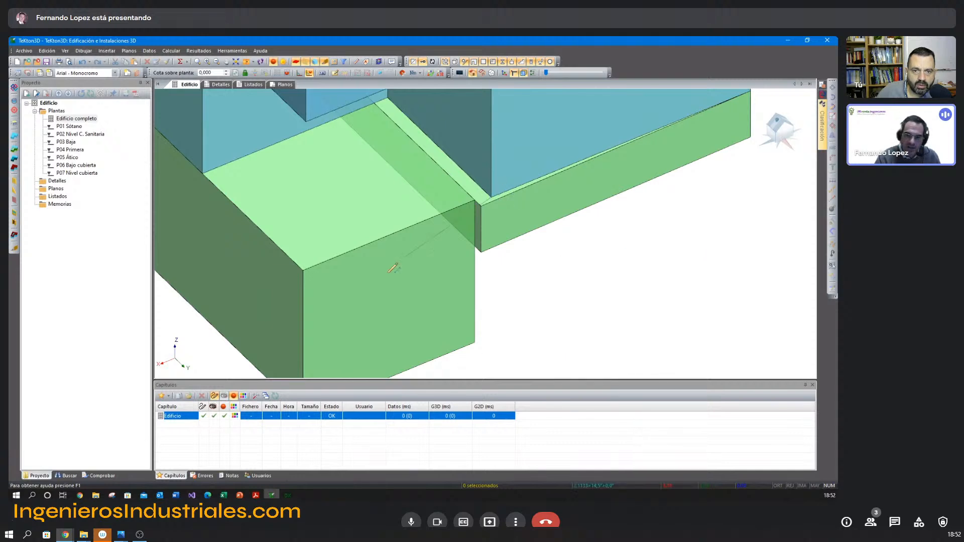
pyautogui.moveTo(239, 307); pyautogui.dragTo(361, 236, button='middle')
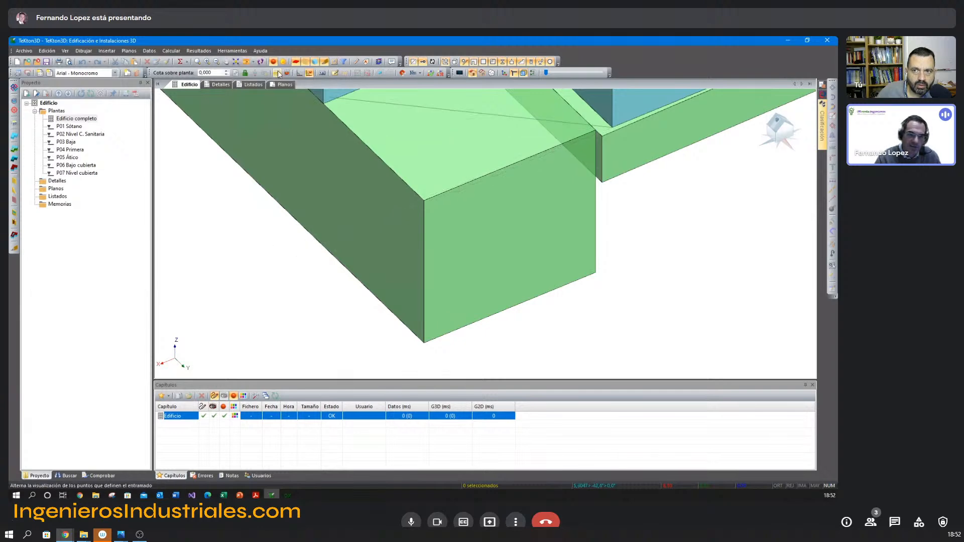
pyautogui.click(301, 74)
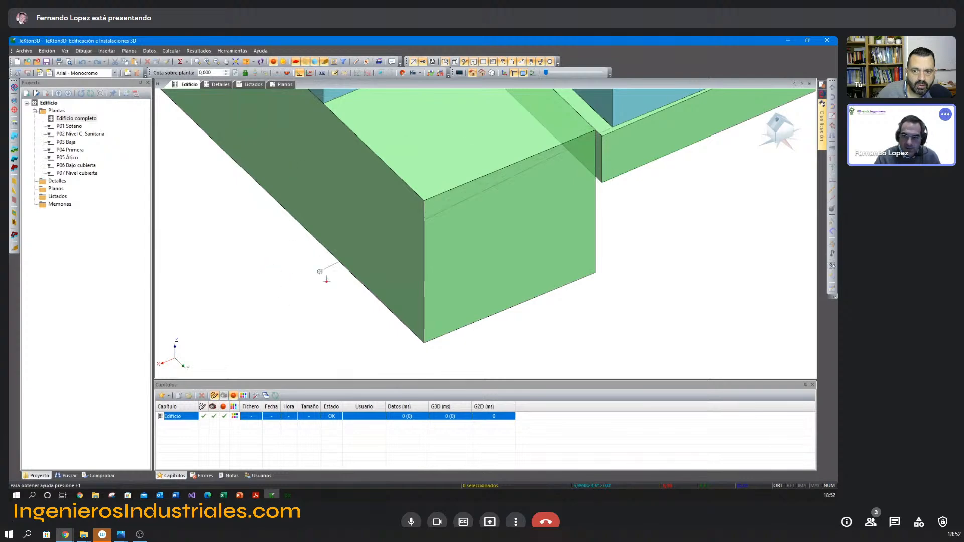
pyautogui.rightClick(241, 271)
pyautogui.moveTo(281, 299)
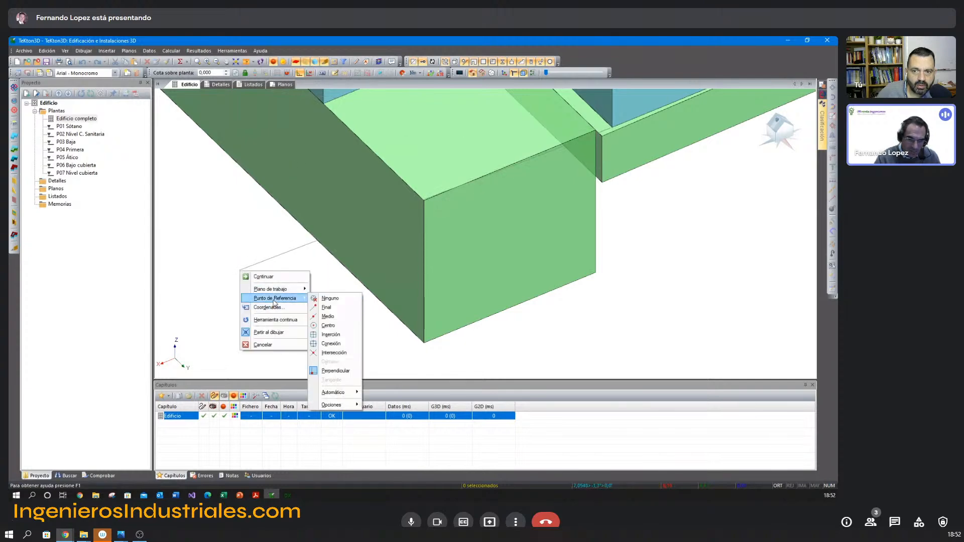
pyautogui.click(329, 300)
pyautogui.click(260, 271)
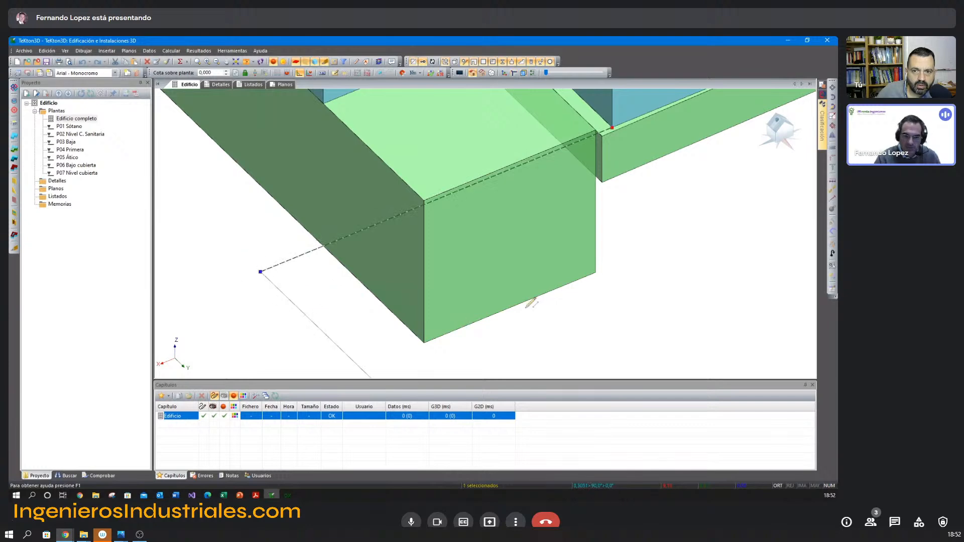
pyautogui.moveTo(659, 199); pyautogui.dragTo(488, 273, button='middle')
pyautogui.press('Escape')
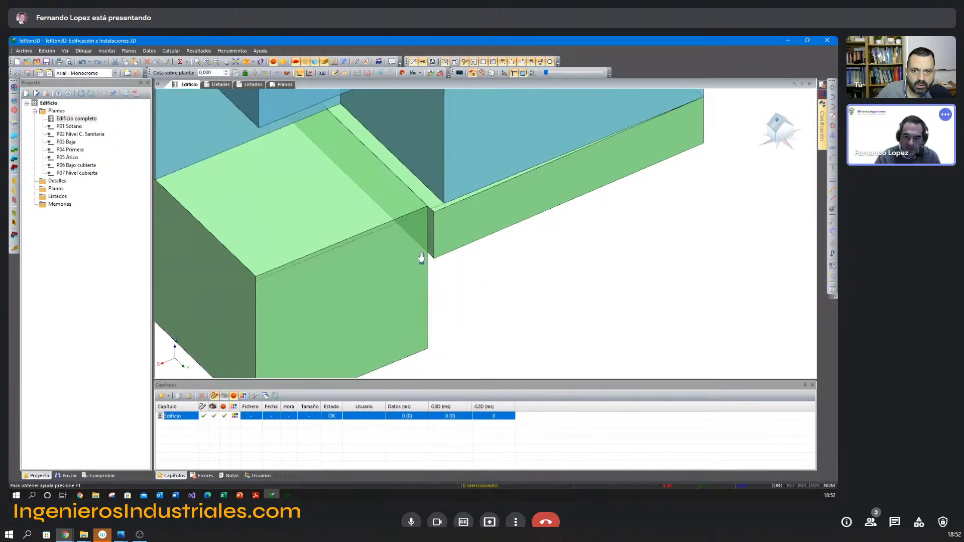
# Move the crawl space's corner beside the basement onto the auxiliary line and delete that line.
pyautogui.scroll(2, 420, 258)
pyautogui.moveTo(420, 258); pyautogui.dragTo(476, 273, button='middle')
pyautogui.click(499, 226)
pyautogui.click(490, 209)
pyautogui.click(504, 197)
pyautogui.press('Escape')
pyautogui.keyDown('shift'); pyautogui.moveTo(521, 301); pyautogui.dragTo(524, 234, button='middle'); pyautogui.keyUp('shift')
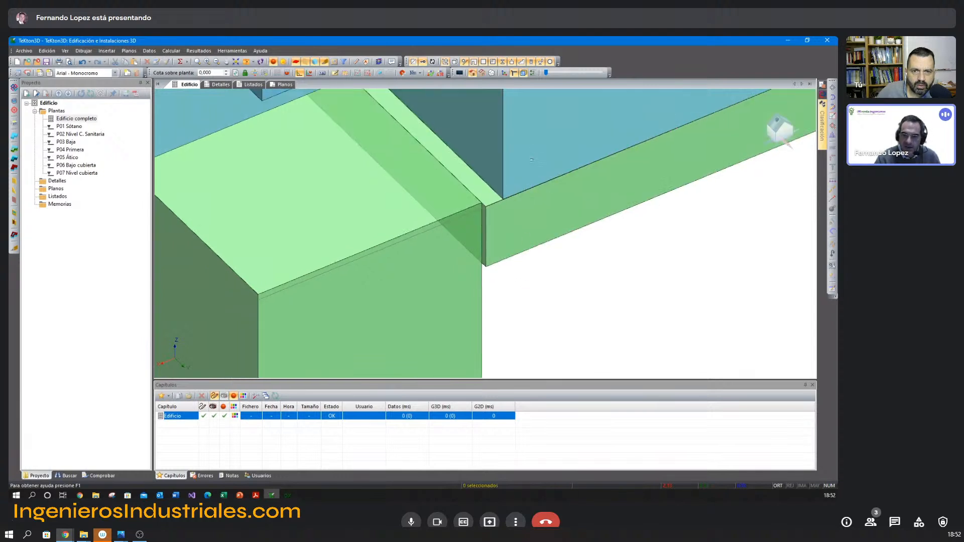
pyautogui.click(455, 219)
pyautogui.press('Escape')
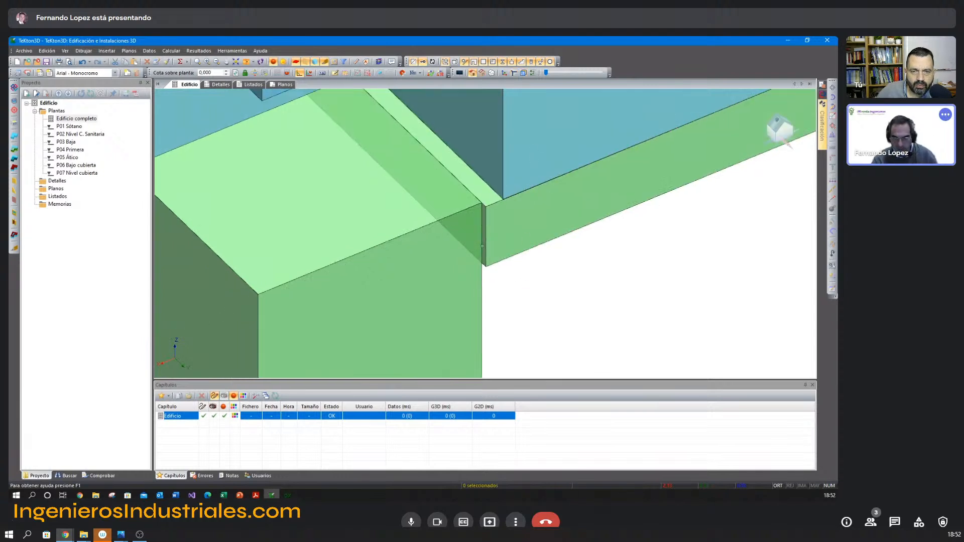
pyautogui.scroll(-4, 523, 274)
pyautogui.click(465, 208)
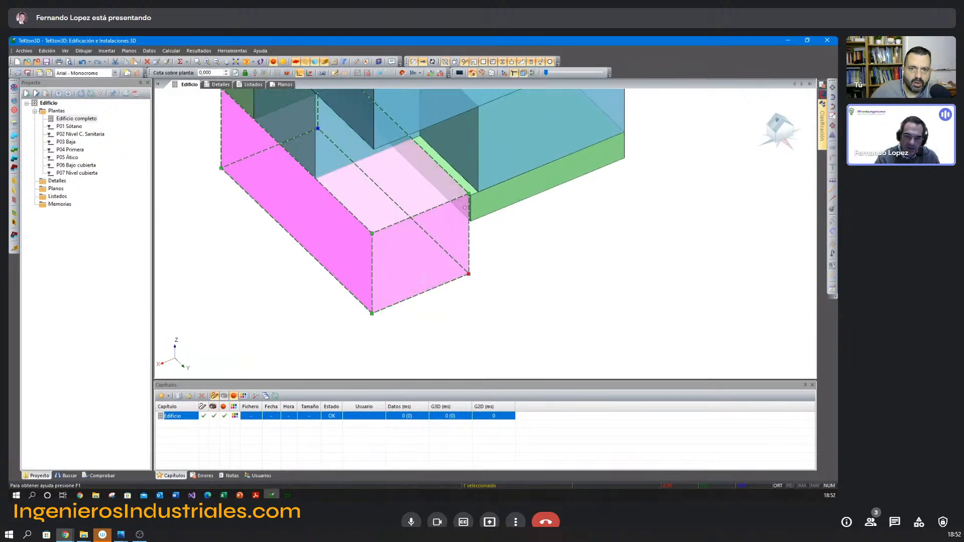
pyautogui.scroll(-2, 455, 228)
pyautogui.moveTo(456, 227); pyautogui.dragTo(458, 229, button='middle')
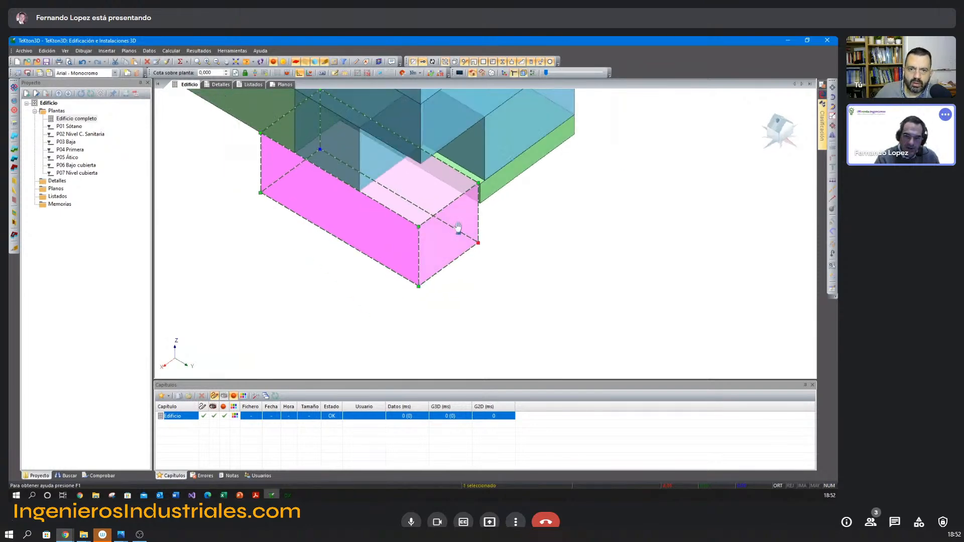
pyautogui.scroll(3, 474, 204)
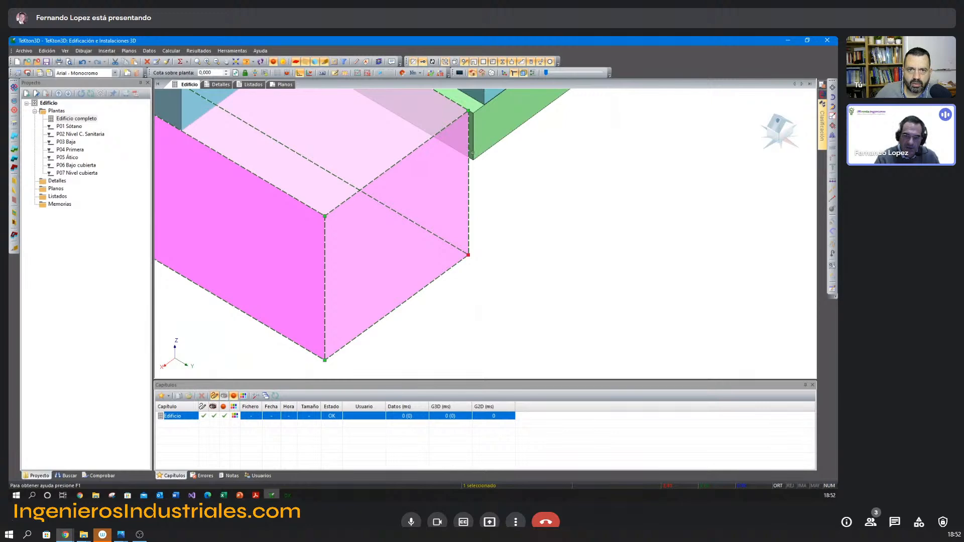
pyautogui.press('Escape')
# Move a lower corner of the Bajo cubierta space onto the top corner of the attic space below it.
pyautogui.moveTo(522, 229); pyautogui.dragTo(475, 287, button='middle')
pyautogui.scroll(-3, 474, 276)
pyautogui.scroll(5, 485, 217)
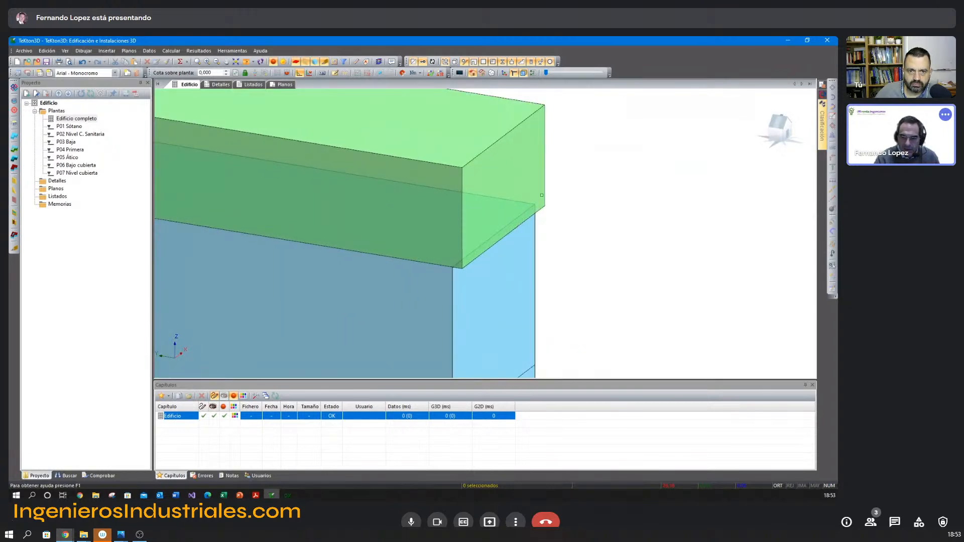
pyautogui.click(542, 195)
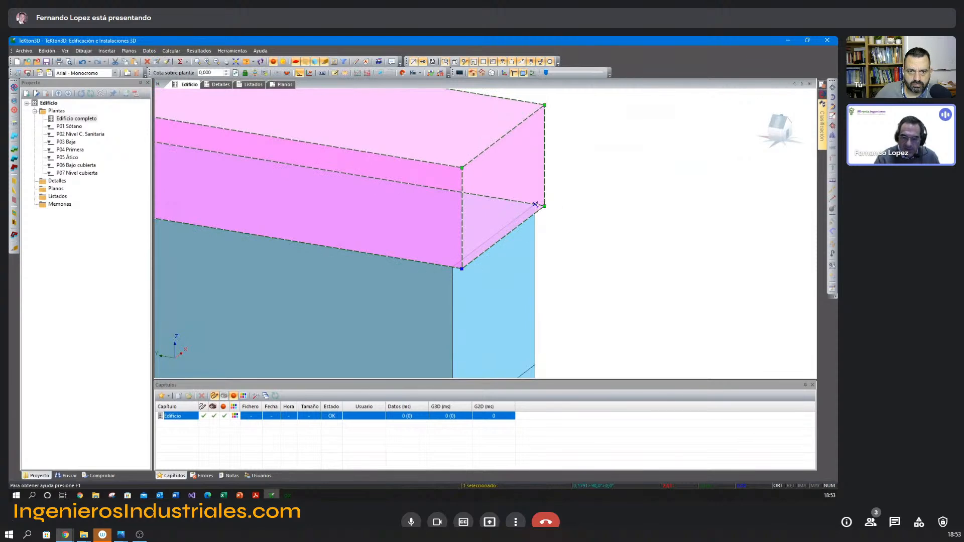
pyautogui.click(536, 205)
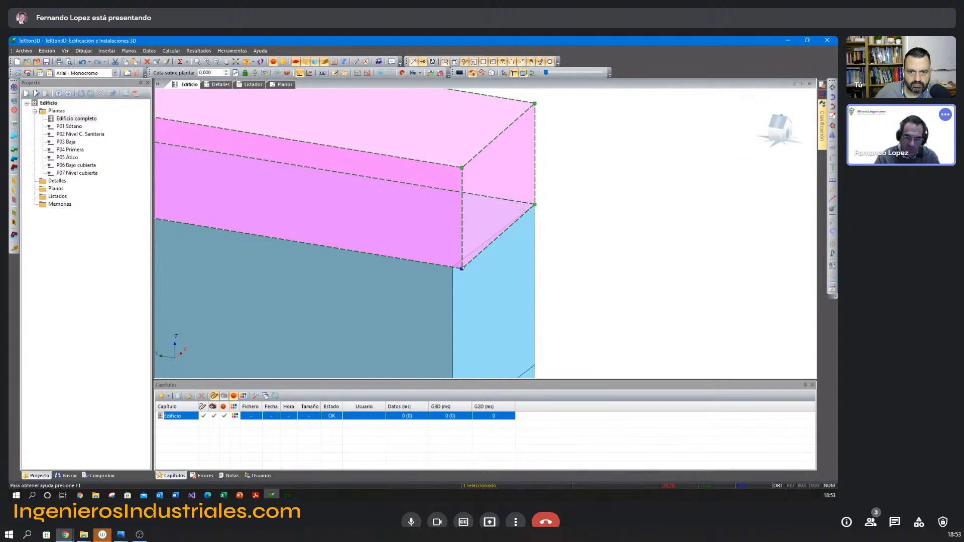
# Examine the stacked spaces of the whole building in 3D, highlighting the first-floor space and the attic space in turn.
pyautogui.press('Escape')
pyautogui.scroll(-3, 597, 261)
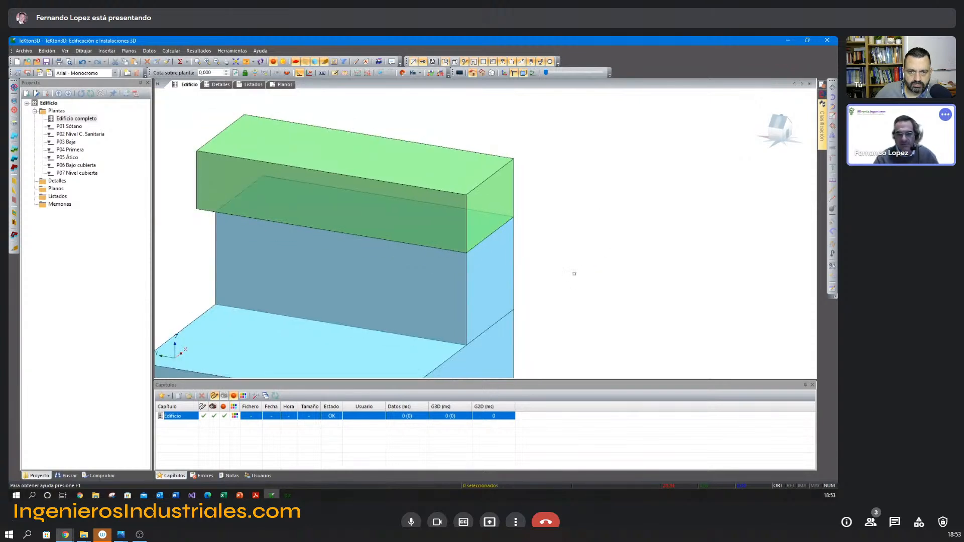
pyautogui.scroll(-2, 555, 280)
pyautogui.moveTo(532, 266); pyautogui.dragTo(469, 198, button='middle')
pyautogui.scroll(-4, 495, 235)
pyautogui.scroll(5, 474, 209)
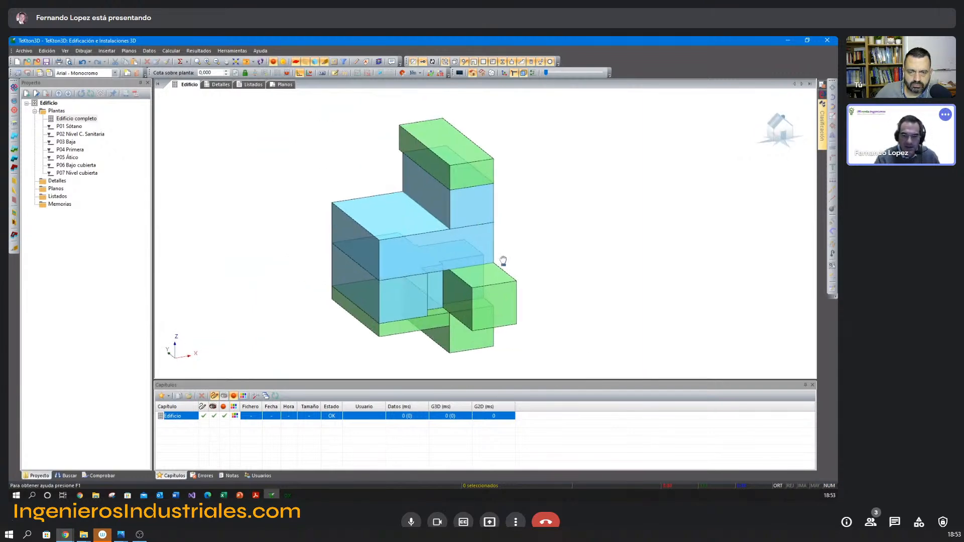
pyautogui.moveTo(511, 281); pyautogui.dragTo(520, 269, button='middle')
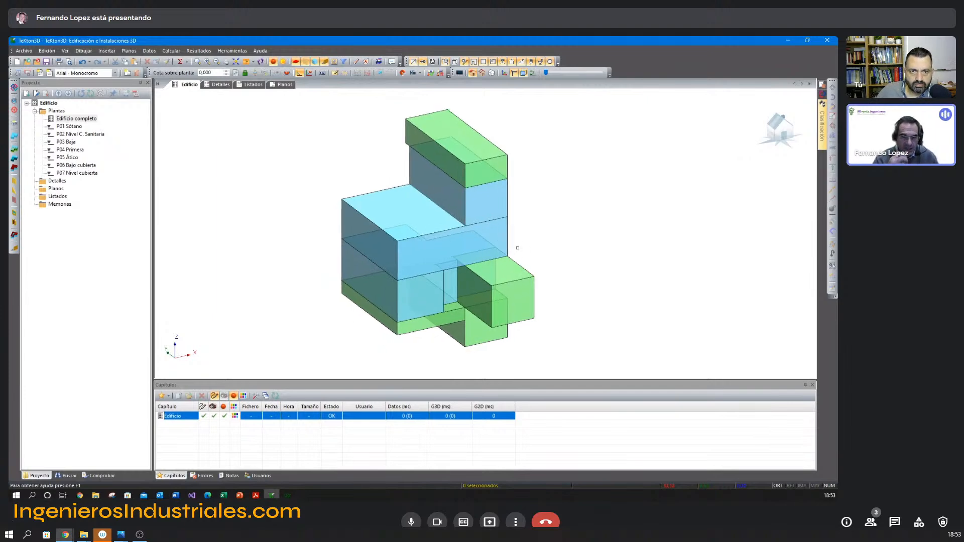
pyautogui.moveTo(493, 247); pyautogui.dragTo(511, 257, button='middle')
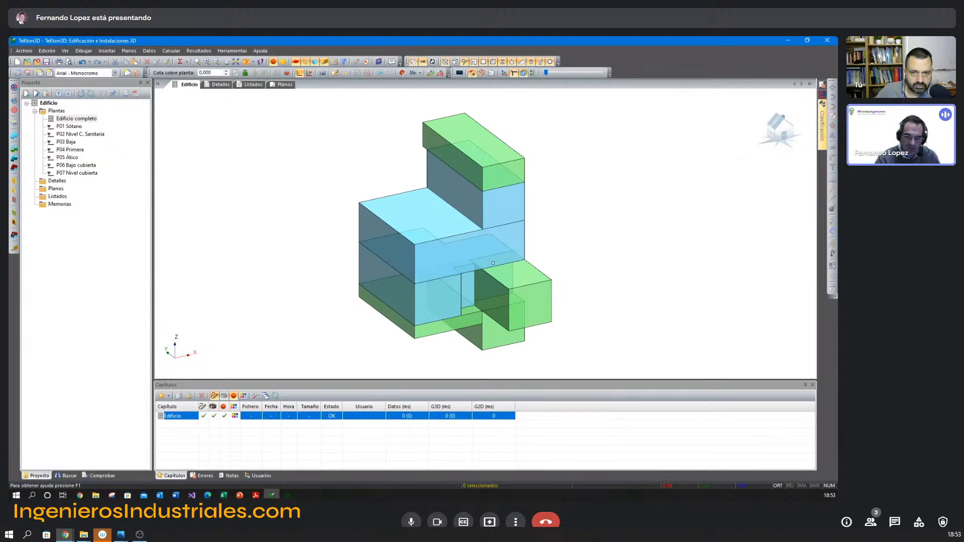
pyautogui.click(408, 227)
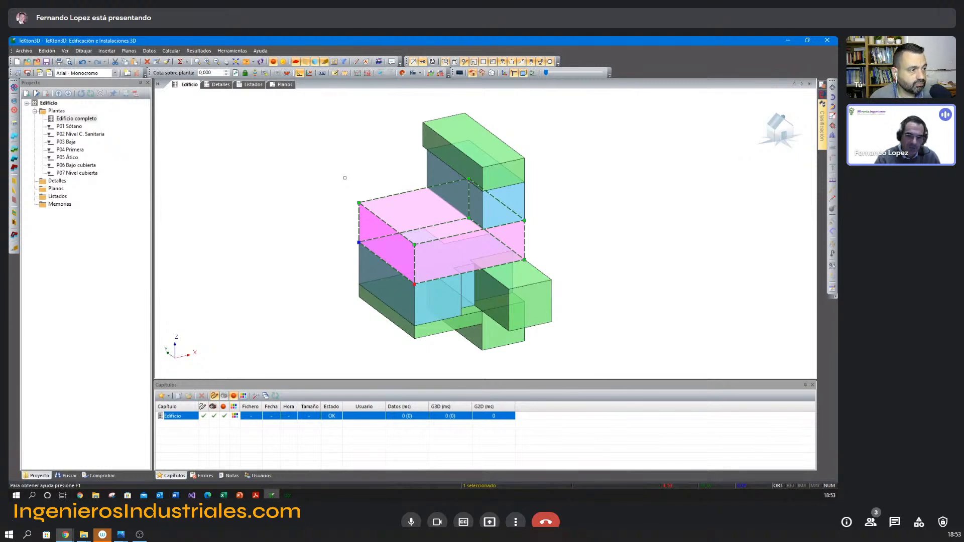
pyautogui.press('Escape')
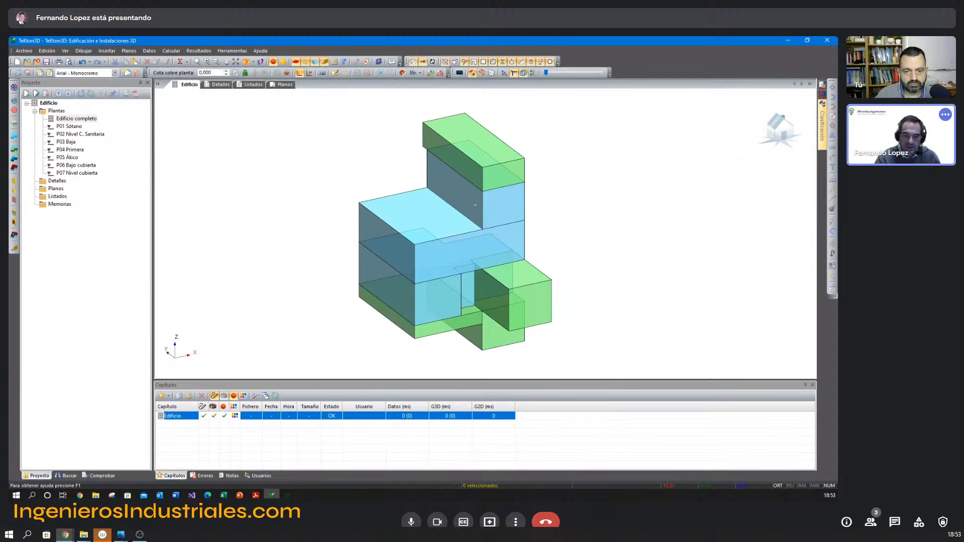
pyautogui.click(475, 205)
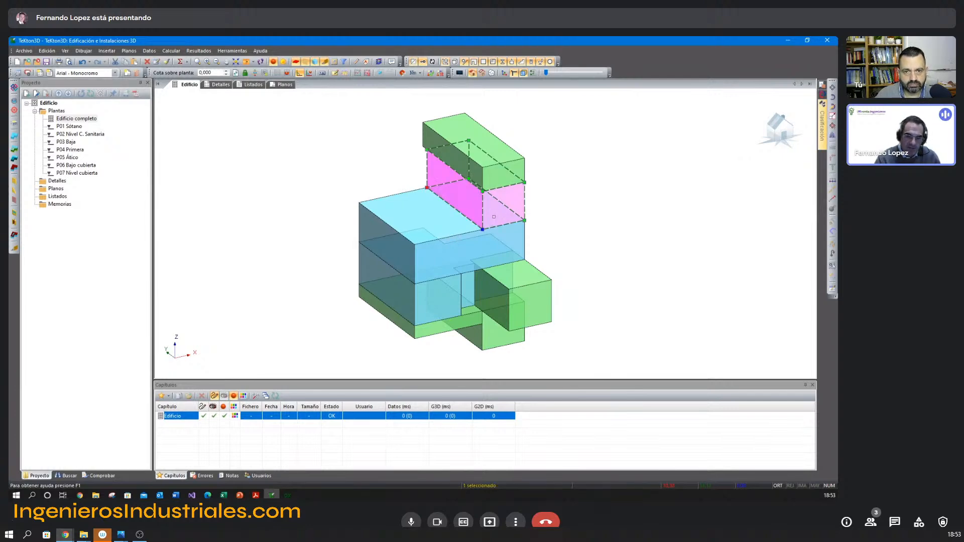
pyautogui.press('Escape')
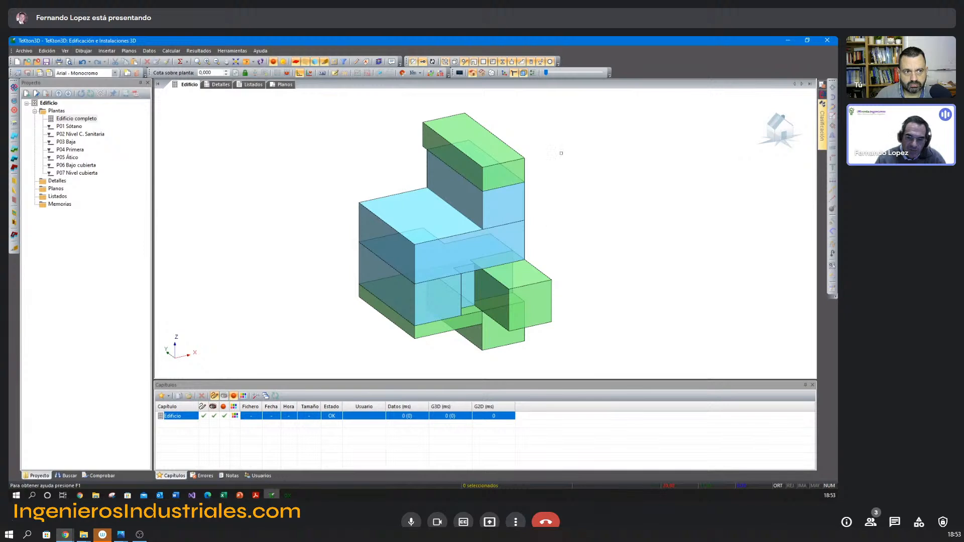
# Check the HE1 classification of the Espacio bajo cubierta space and compare its outline with the attic space beneath it.
pyautogui.doubleClick(500, 154)
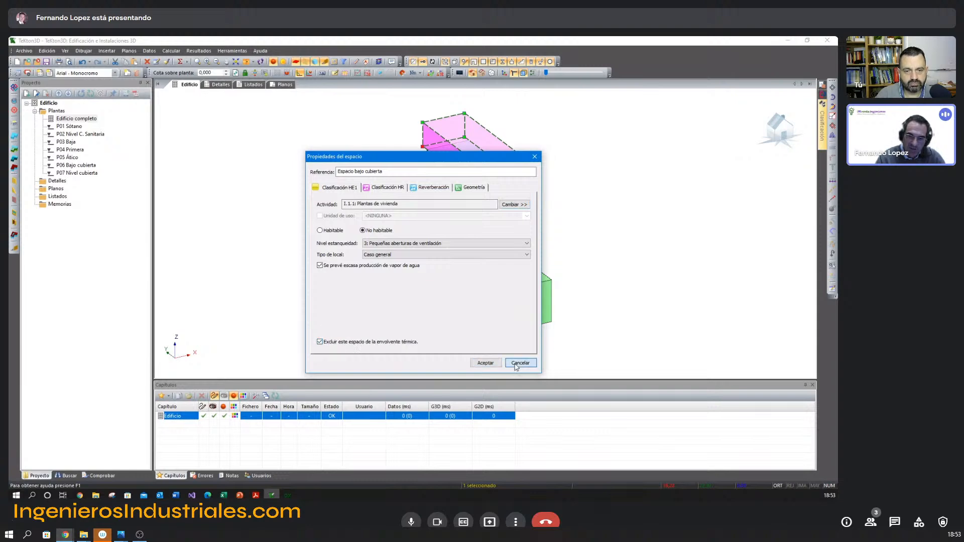
pyautogui.click(517, 366)
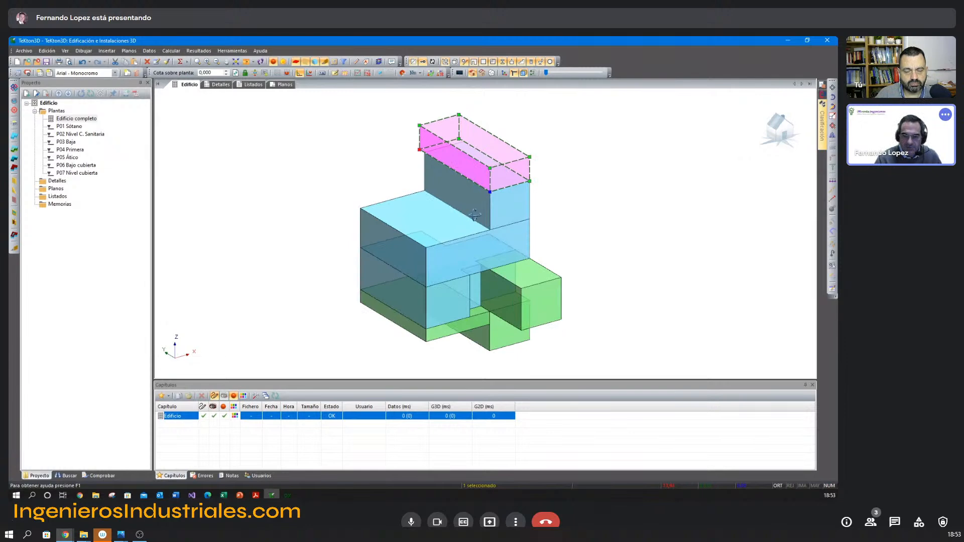
pyautogui.scroll(5, 469, 218)
pyautogui.scroll(2, 433, 293)
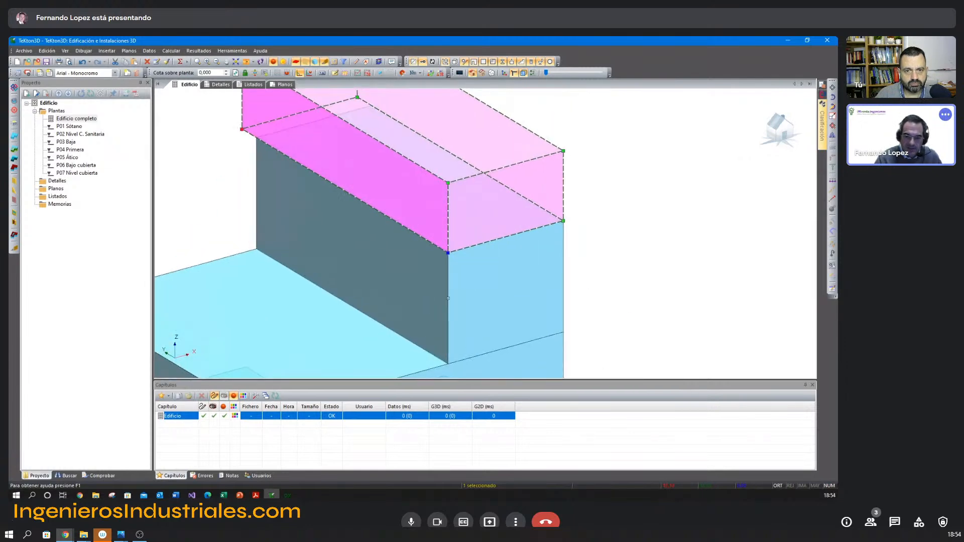
pyautogui.click(470, 286)
pyautogui.moveTo(472, 286); pyautogui.dragTo(481, 284, button='middle')
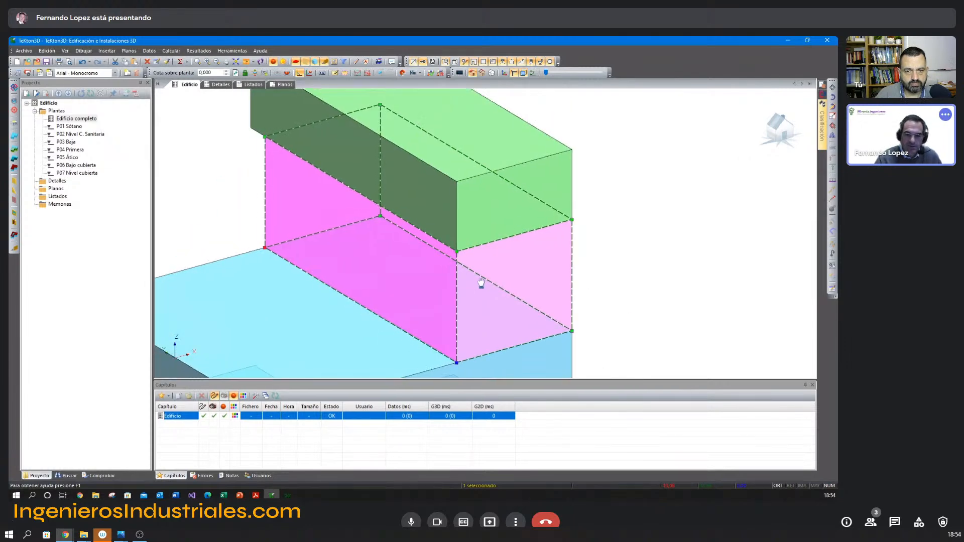
pyautogui.click(491, 212)
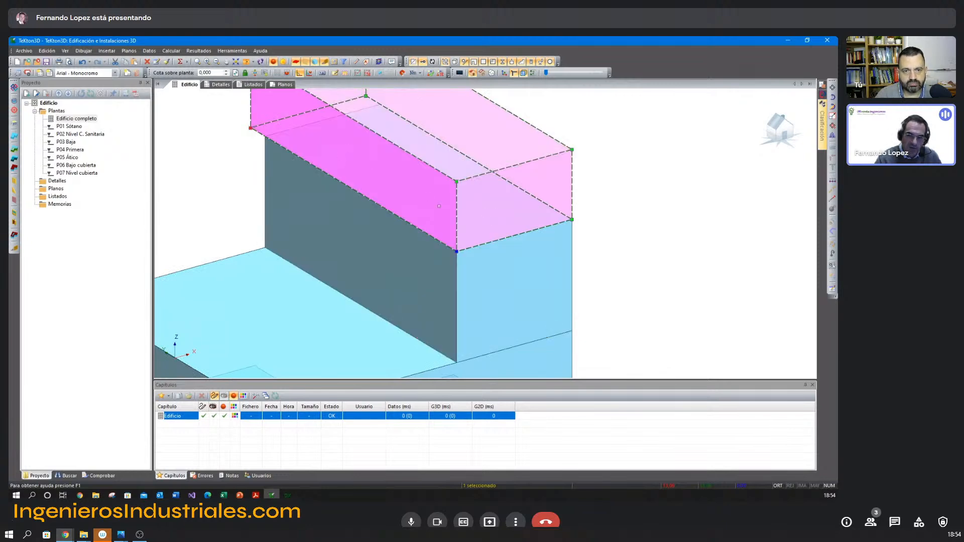
pyautogui.scroll(-1, 442, 236)
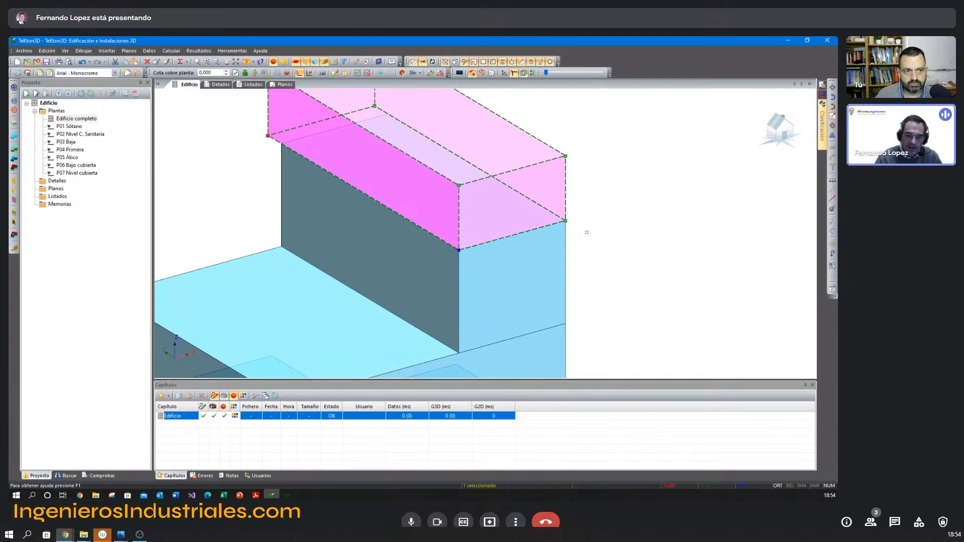
pyautogui.click(628, 233)
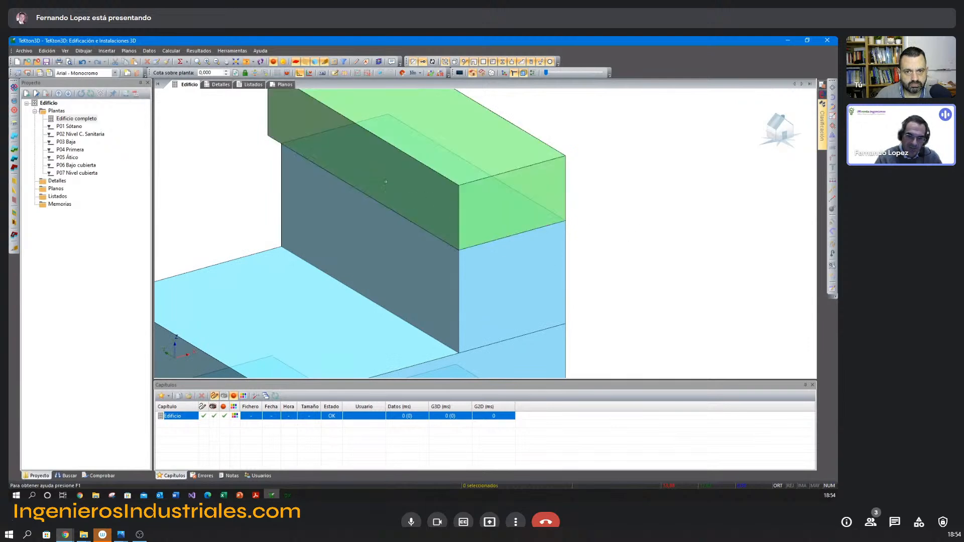
pyautogui.doubleClick(408, 197)
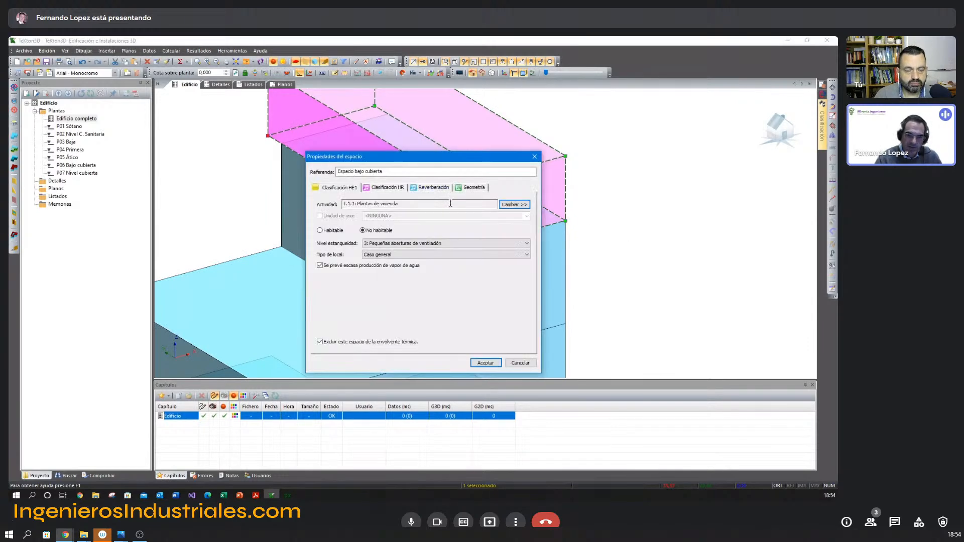
pyautogui.click(521, 363)
pyautogui.click(573, 259)
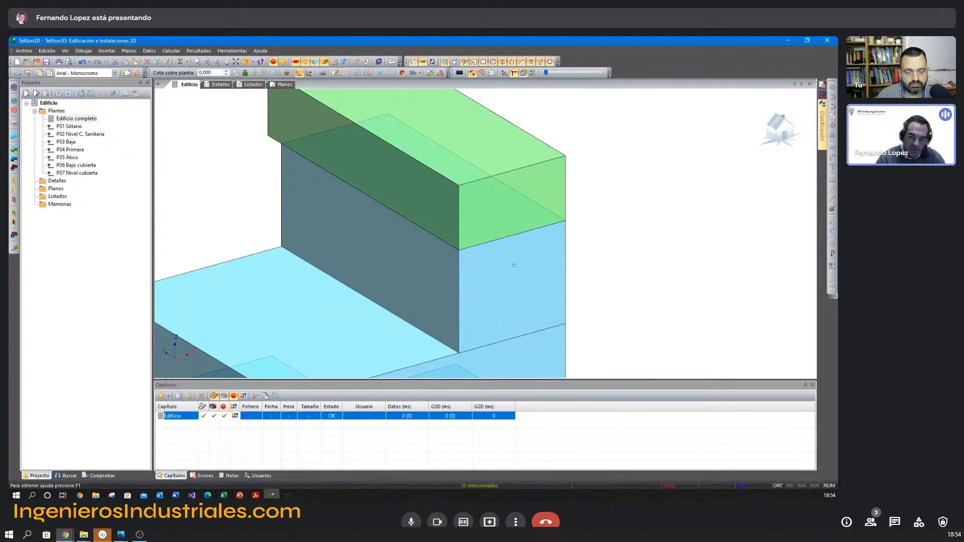
# Try turning off the Espacio bajo cubierta space's exclusion from the thermal envelope, and leave the space excluded.
pyautogui.doubleClick(525, 183)
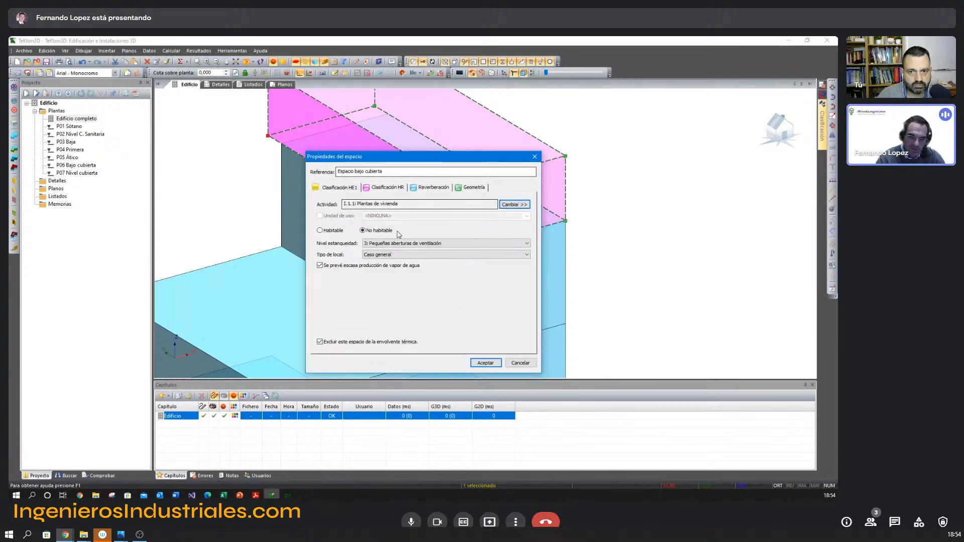
pyautogui.click(325, 343)
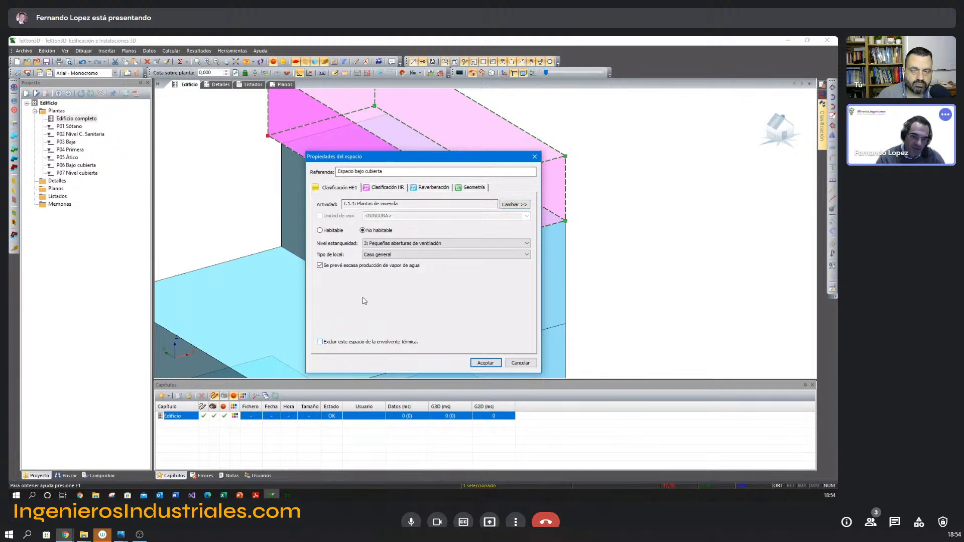
pyautogui.click(485, 363)
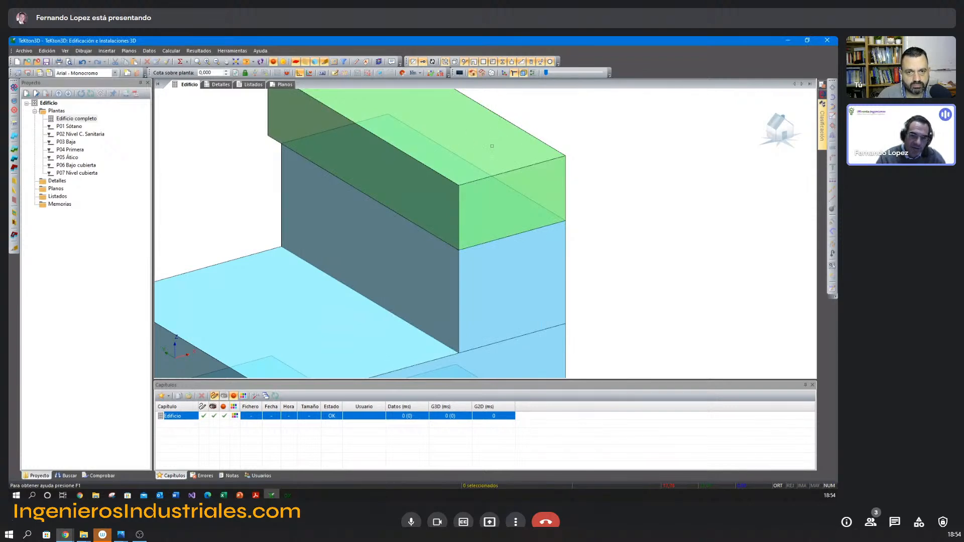
pyautogui.click(437, 199)
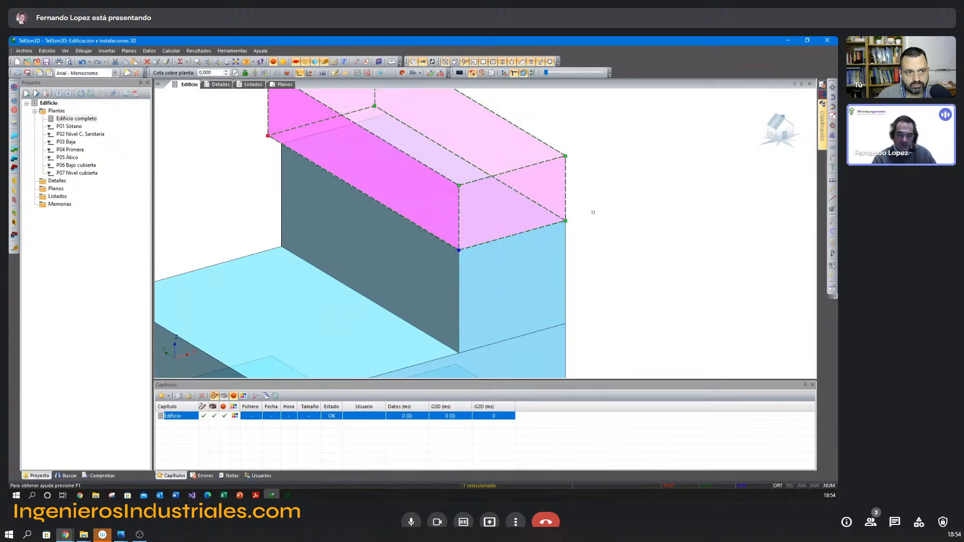
pyautogui.press('Escape')
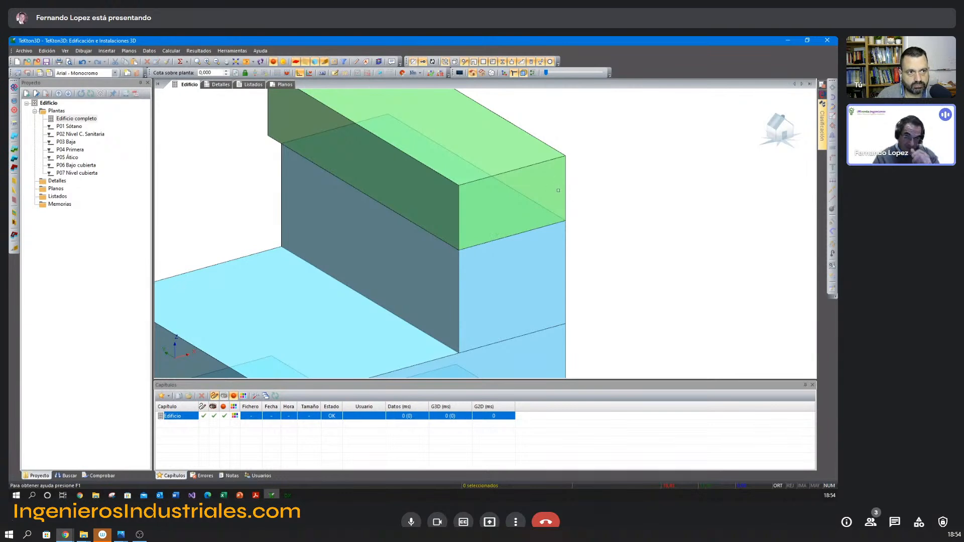
pyautogui.doubleClick(559, 191)
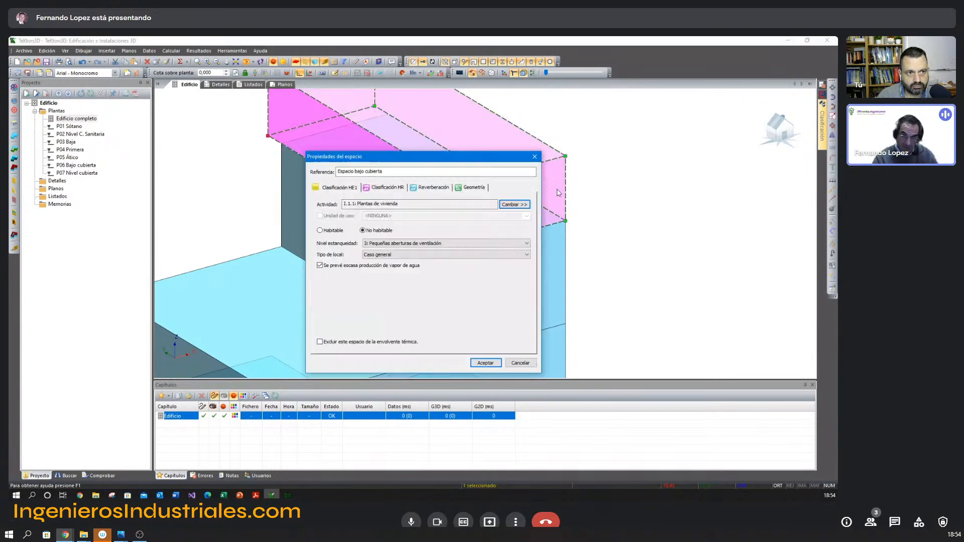
pyautogui.click(485, 362)
# Review the HE1 classification and thermal envelope exclusion of the Cámara sanitaria space.
pyautogui.scroll(-1, 559, 280)
pyautogui.moveTo(539, 301); pyautogui.dragTo(535, 164, button='middle')
pyautogui.moveTo(515, 371); pyautogui.dragTo(513, 286, button='middle')
pyautogui.click(430, 308)
pyautogui.doubleClick(430, 307)
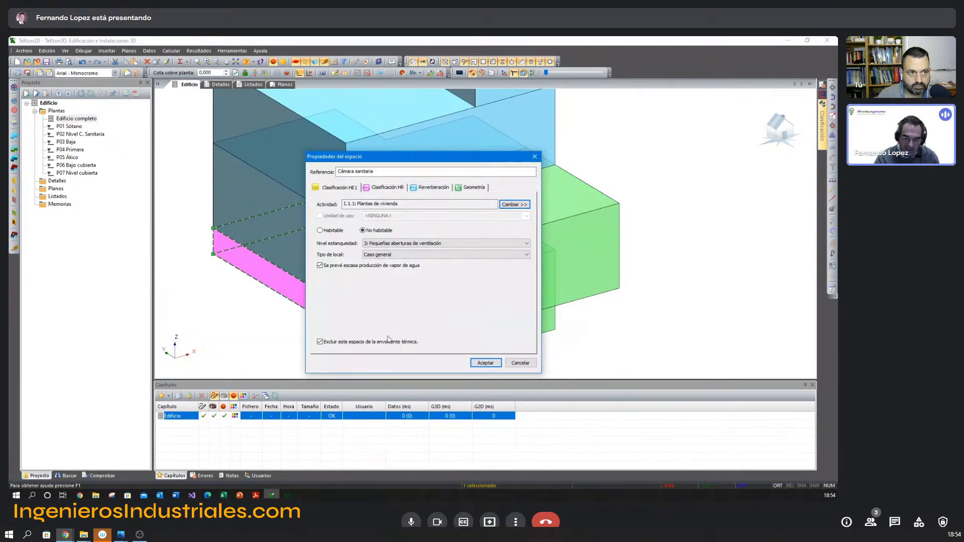
pyautogui.click(486, 363)
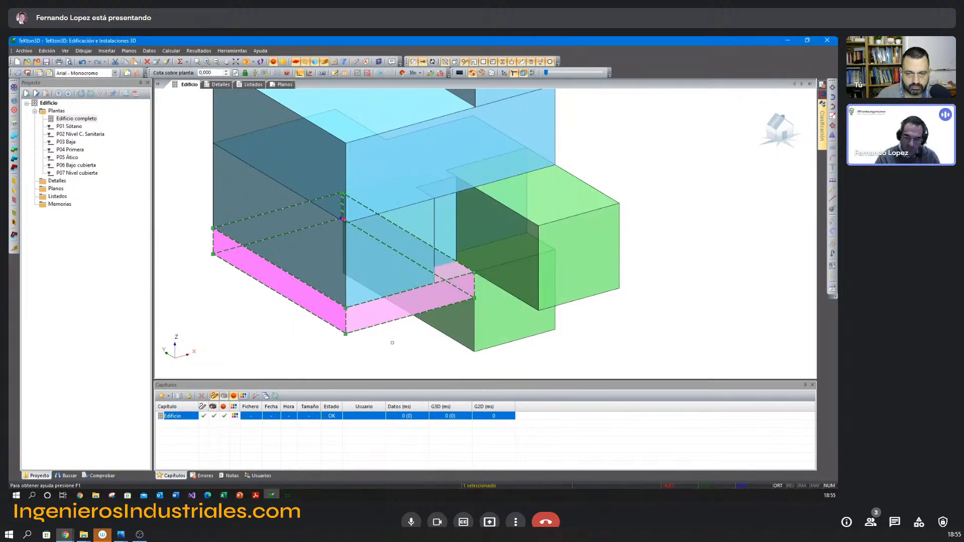
pyautogui.click(391, 343)
# Review the Garaje space's HE1 classification and thermal envelope exclusion without changing them.
pyautogui.moveTo(543, 230); pyautogui.dragTo(499, 221, button='middle')
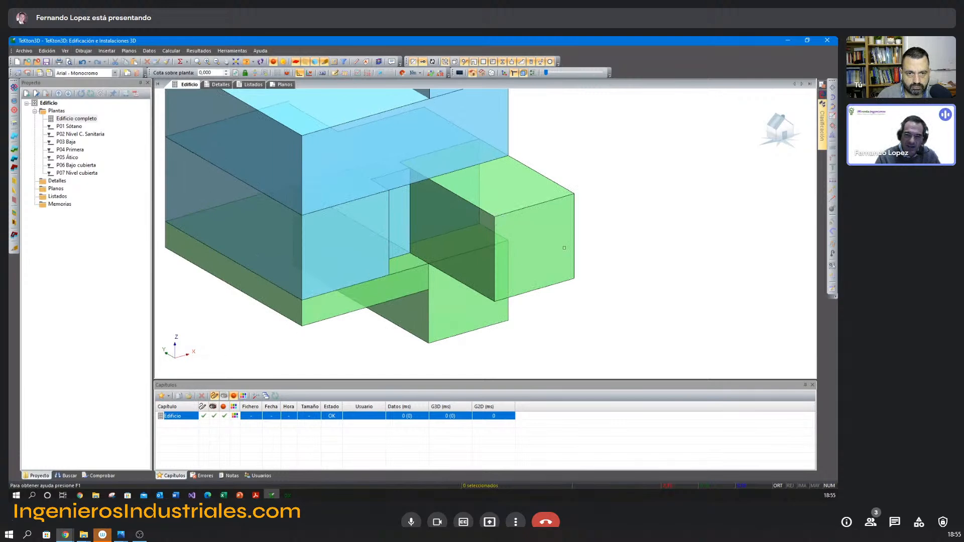
pyautogui.doubleClick(565, 245)
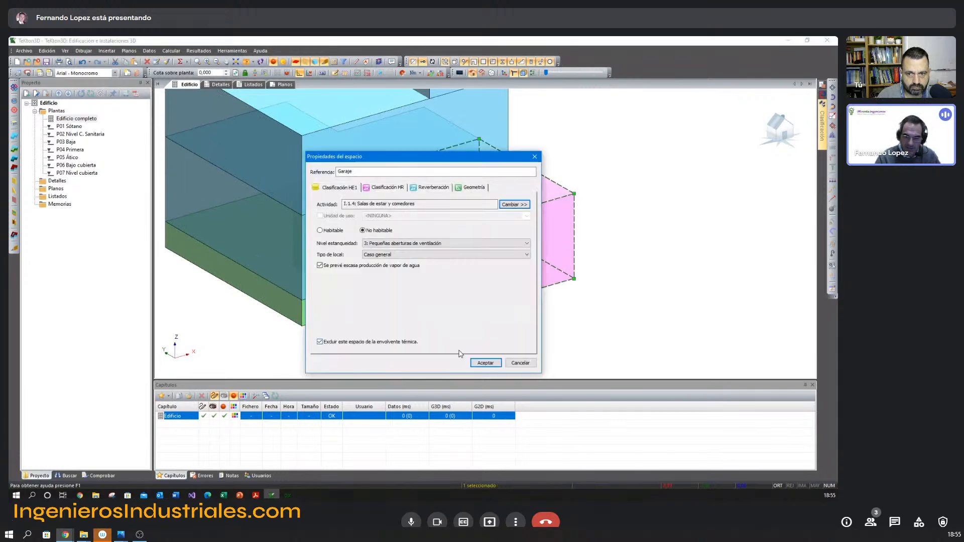
pyautogui.click(518, 363)
pyautogui.click(591, 317)
# Check whether the Sótano de servicios space is excluded from the thermal envelope in its HE1 classification.
pyautogui.moveTo(450, 296); pyautogui.dragTo(492, 282, button='middle')
pyautogui.click(493, 300)
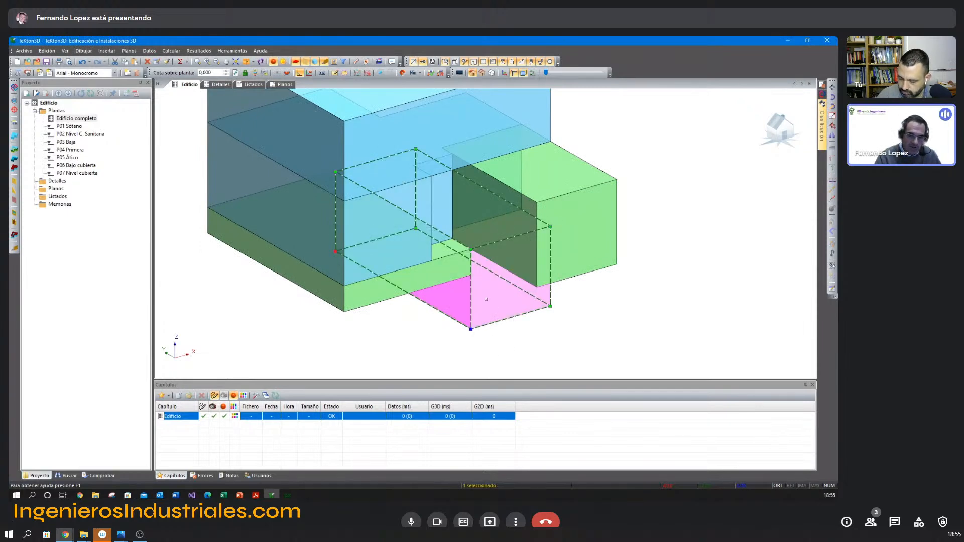
pyautogui.doubleClick(486, 299)
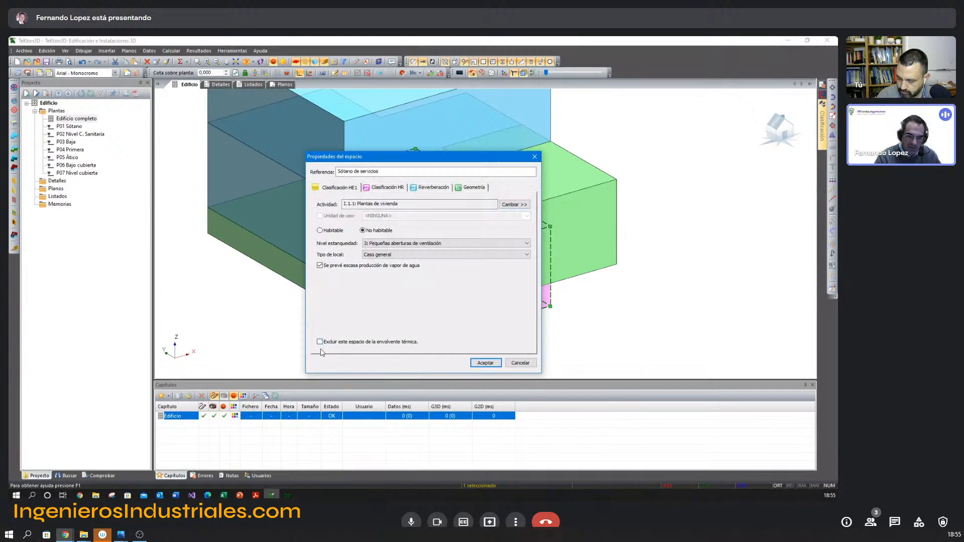
pyautogui.click(486, 362)
pyautogui.click(562, 337)
# Look over the complete building model, and switch to the TeKton3D space-definition slide in Adobe Acrobat Reader.
pyautogui.scroll(-3, 547, 335)
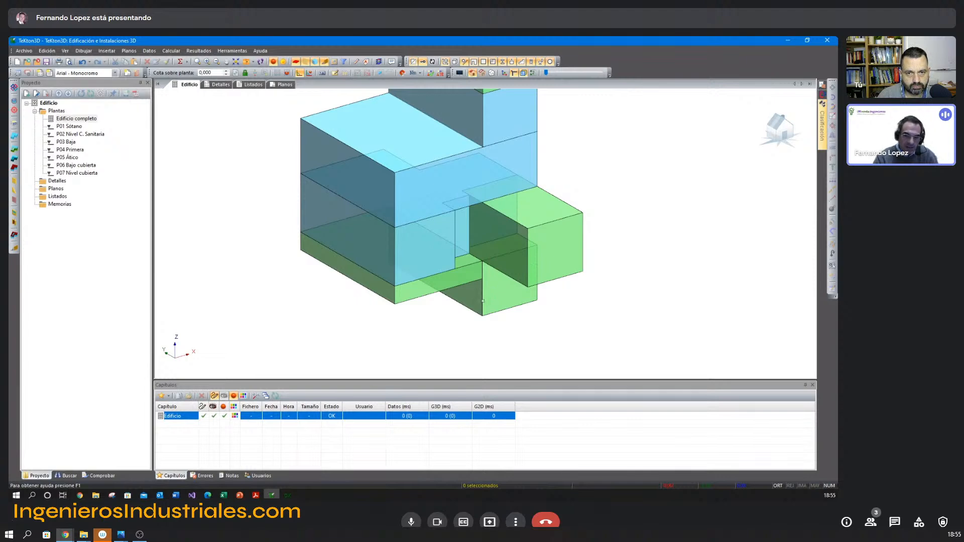
pyautogui.moveTo(452, 308); pyautogui.dragTo(454, 309, button='middle')
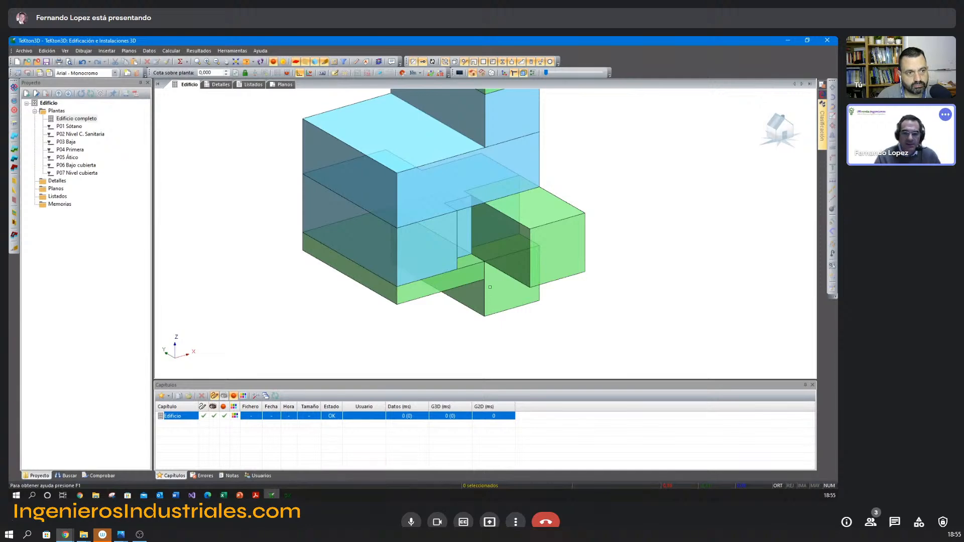
pyautogui.moveTo(501, 299); pyautogui.dragTo(490, 323, button='middle')
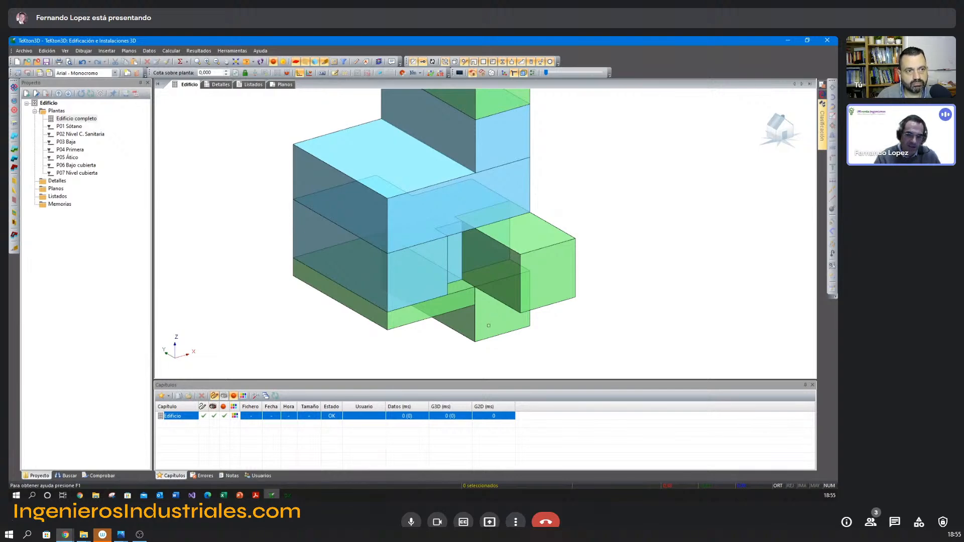
pyautogui.moveTo(532, 320); pyautogui.dragTo(579, 342, button='middle')
pyautogui.scroll(-1, 582, 345)
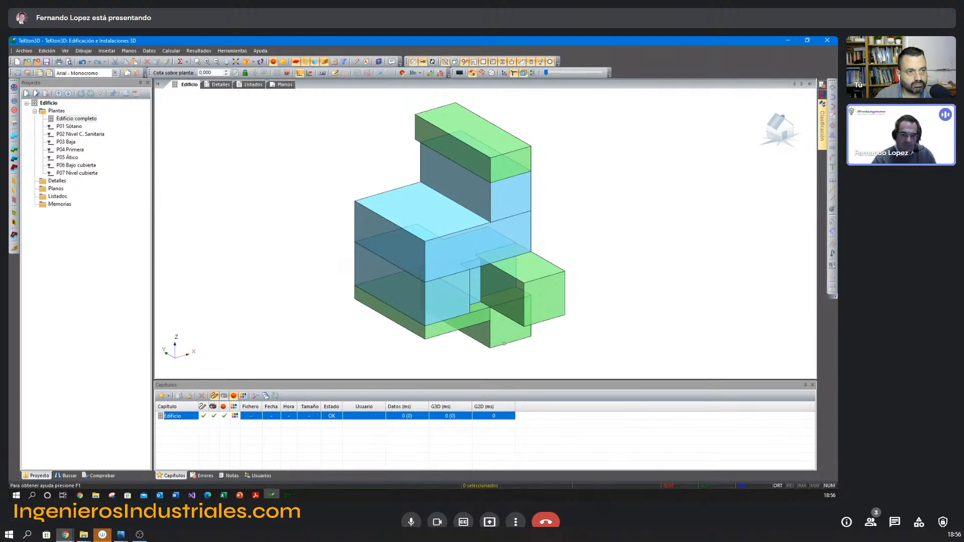
pyautogui.moveTo(511, 307); pyautogui.dragTo(566, 306, button='middle')
pyautogui.scroll(1, 567, 311)
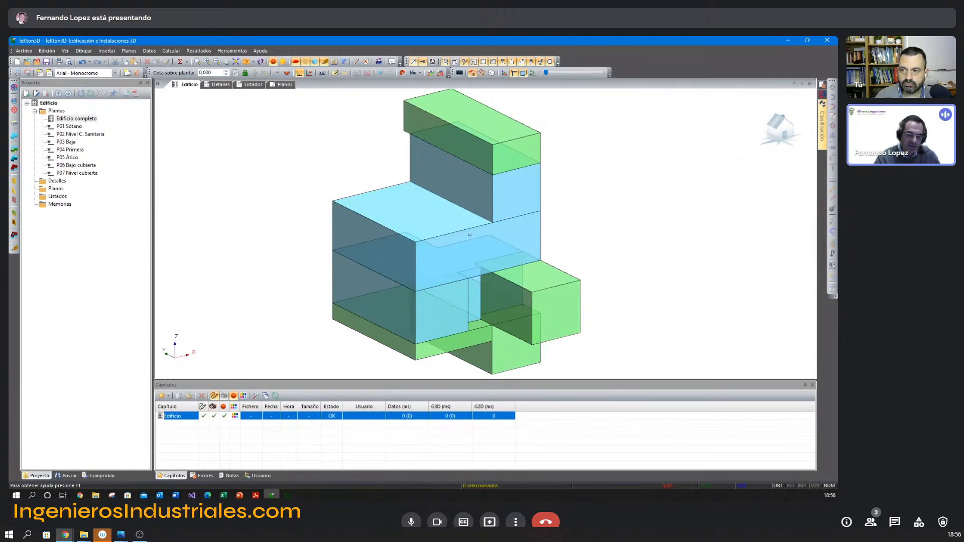
pyautogui.hotkey('alt', 'Tab')
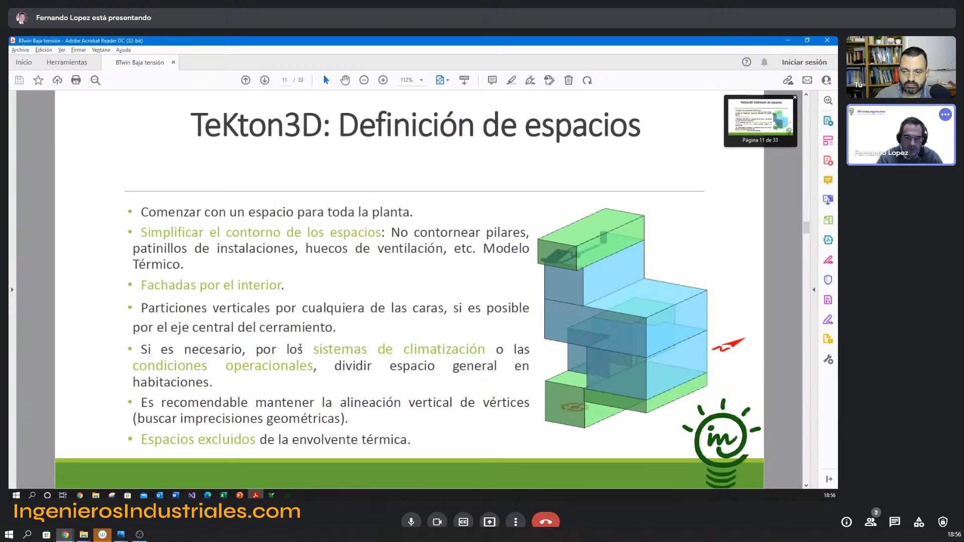
# Read the enclosure-definition slide, switch back to TeKton3D and examine the complete building's spaces from the side before defining enclosures.
pyautogui.scroll(-1, 300, 348)
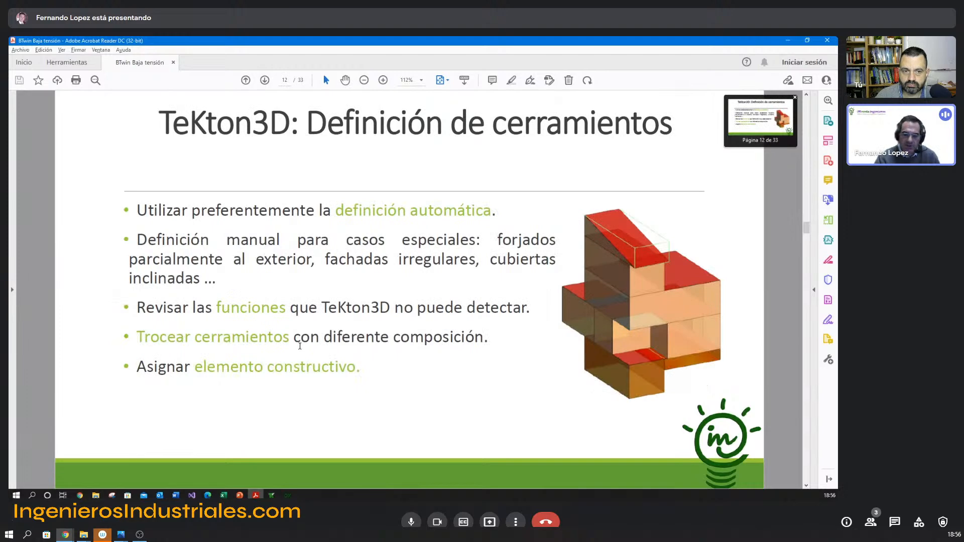
pyautogui.hotkey('alt', 'Tab')
pyautogui.moveTo(367, 227)
pyautogui.mouseDown(button='middle')
pyautogui.moveTo(318, 217)
pyautogui.moveTo(353, 221)
pyautogui.moveTo(332, 217)
pyautogui.moveTo(355, 181)
pyautogui.mouseUp(button='middle')
pyautogui.scroll(-1, 358, 224)
pyautogui.click(283, 62)
pyautogui.keyDown('shift'); pyautogui.moveTo(503, 338); pyautogui.dragTo(495, 294, button='middle'); pyautogui.keyUp('shift')
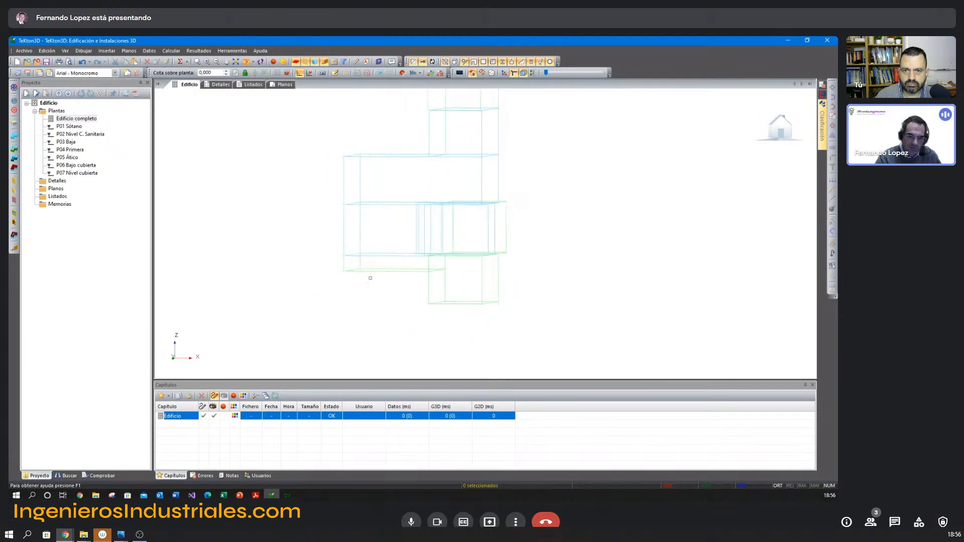
pyautogui.keyDown('shift'); pyautogui.moveTo(404, 279); pyautogui.dragTo(402, 270, button='middle'); pyautogui.keyUp('shift')
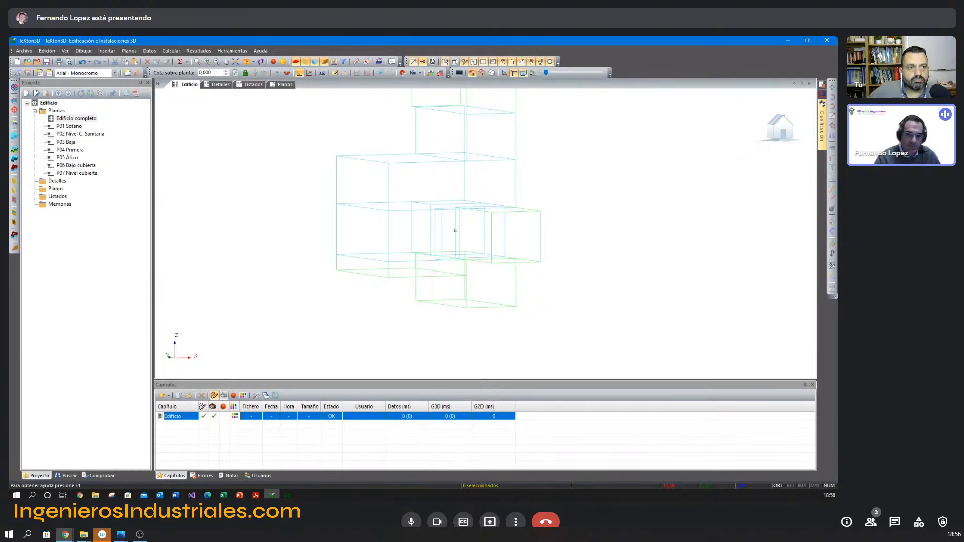
pyautogui.keyDown('shift'); pyautogui.moveTo(441, 233); pyautogui.dragTo(438, 230, button='middle'); pyautogui.keyUp('shift')
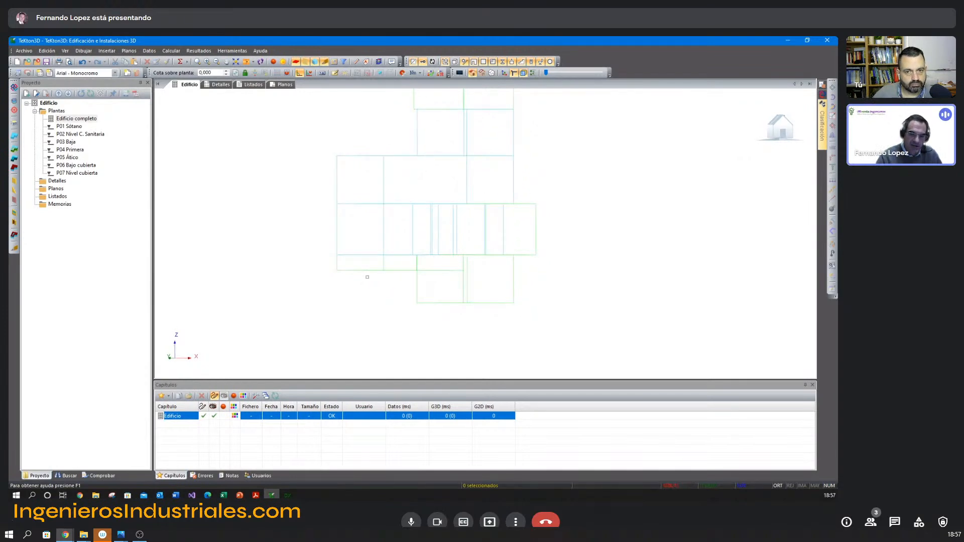
pyautogui.keyDown('shift'); pyautogui.moveTo(344, 226); pyautogui.dragTo(335, 217, button='middle'); pyautogui.keyUp('shift')
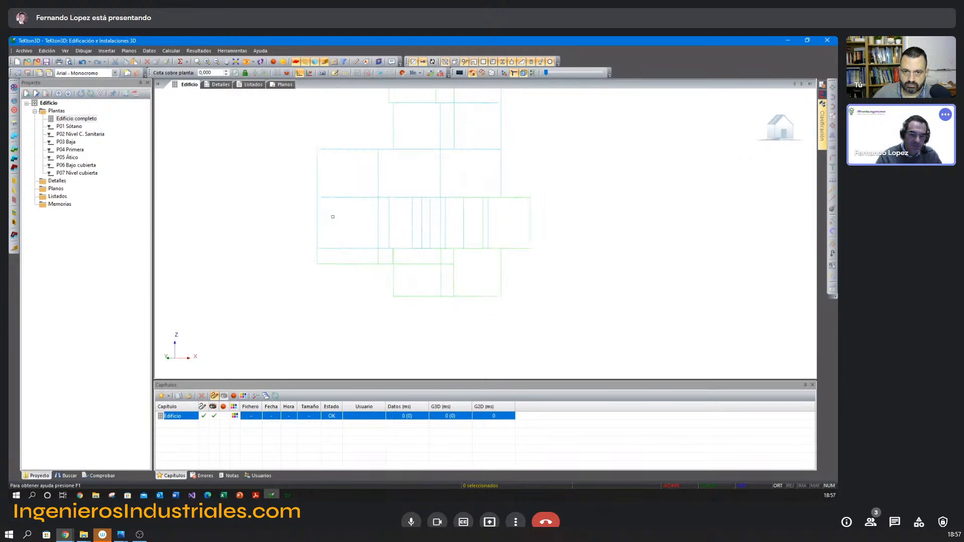
pyautogui.keyDown('shift'); pyautogui.moveTo(398, 282); pyautogui.dragTo(400, 287, button='middle'); pyautogui.keyUp('shift')
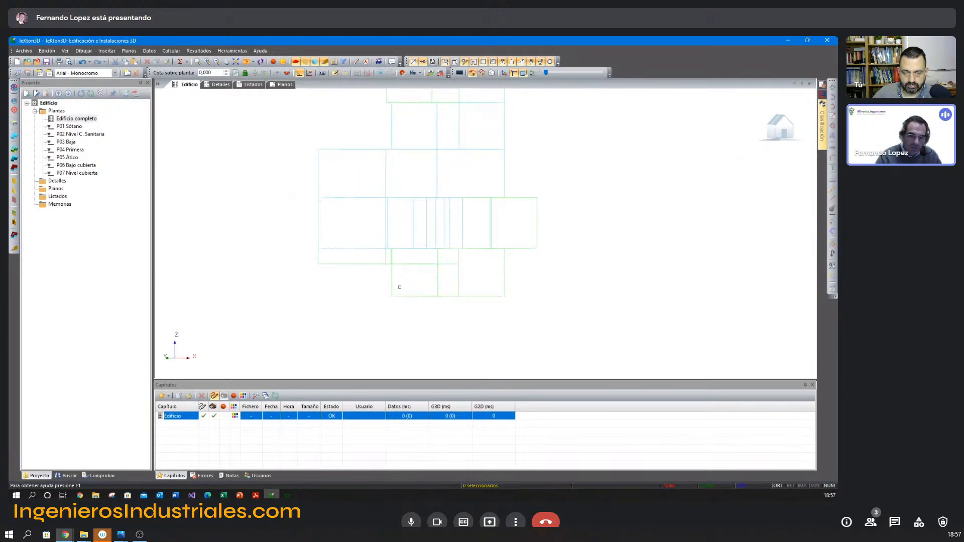
# Generate the floors and façades automatically for the basement and sanitary chamber spaces.
pyautogui.moveTo(554, 314); pyautogui.dragTo(255, 246)
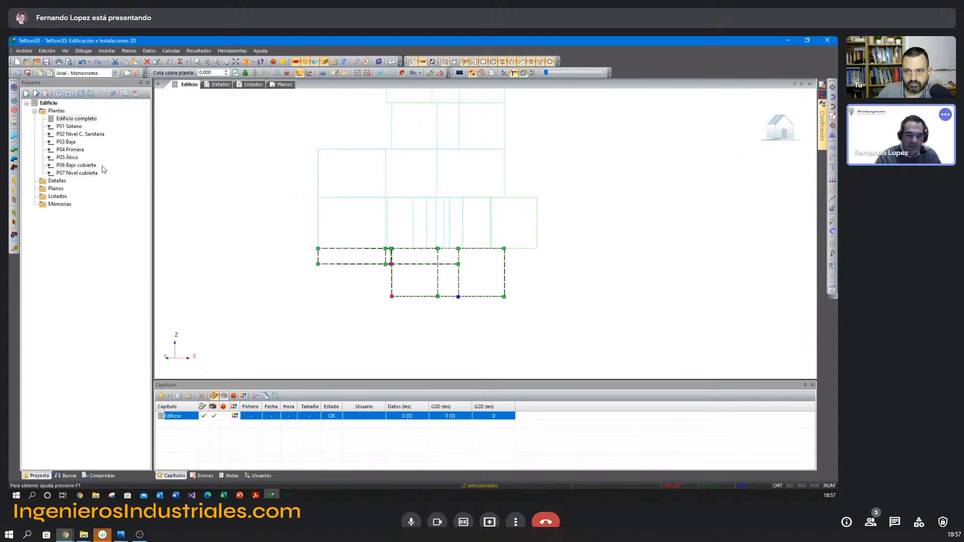
pyautogui.moveTo(268, 196); pyautogui.dragTo(274, 202, button='middle')
pyautogui.moveTo(358, 228)
pyautogui.mouseDown(button='middle')
pyautogui.moveTo(396, 239)
pyautogui.moveTo(372, 234)
pyautogui.mouseUp(button='middle')
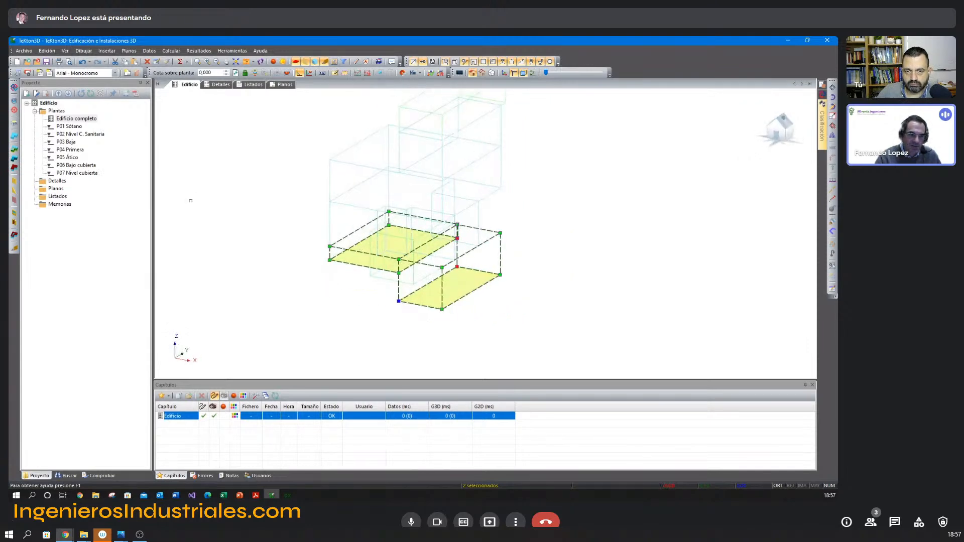
pyautogui.click(14, 182)
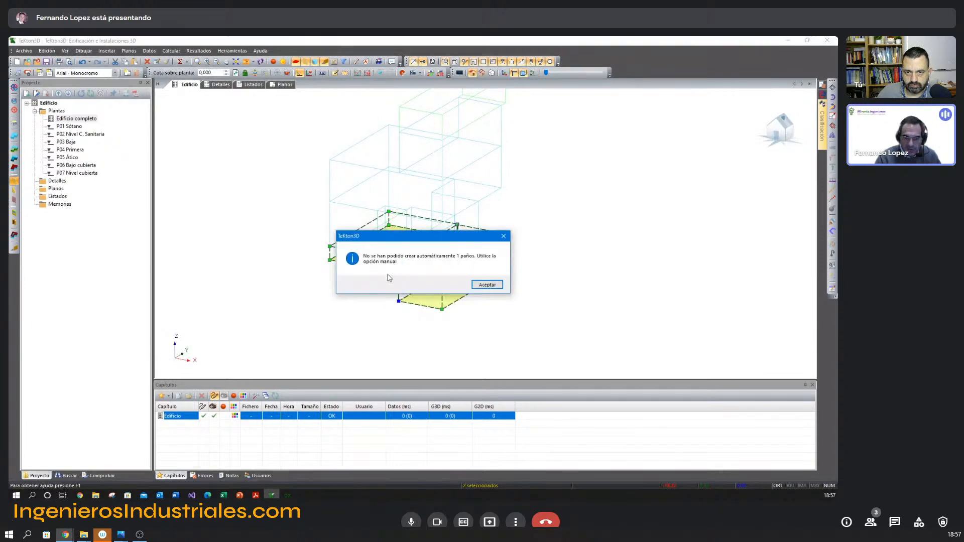
pyautogui.moveTo(460, 236); pyautogui.dragTo(485, 235)
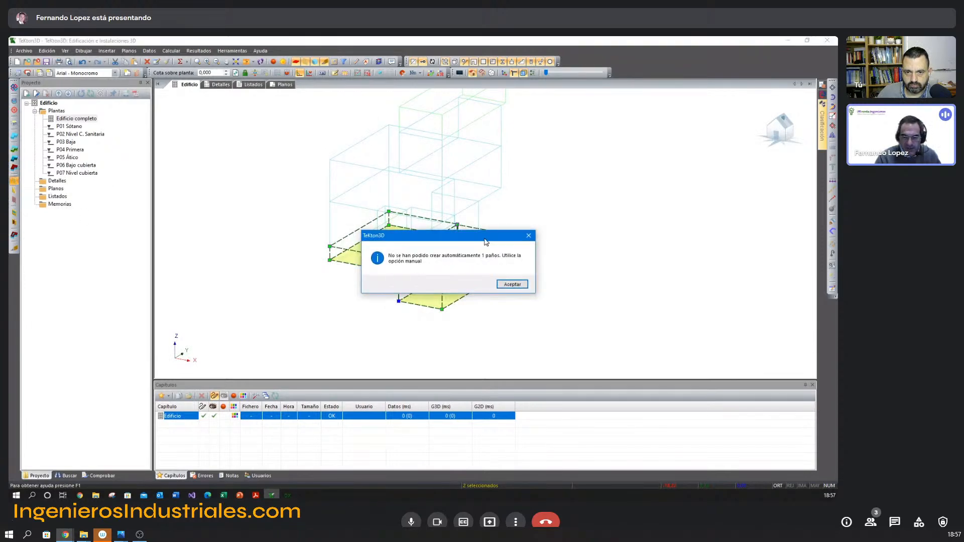
pyautogui.click(518, 286)
# Draw the missing façade manually on P01 Sótano along the basement edge beneath the sanitary chamber.
pyautogui.moveTo(491, 276); pyautogui.dragTo(447, 230, button='middle')
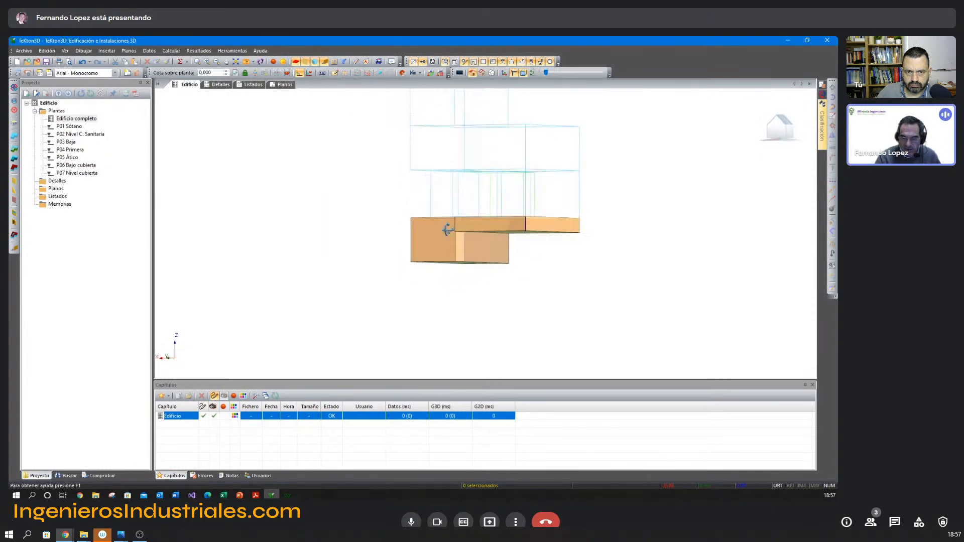
pyautogui.scroll(5, 446, 231)
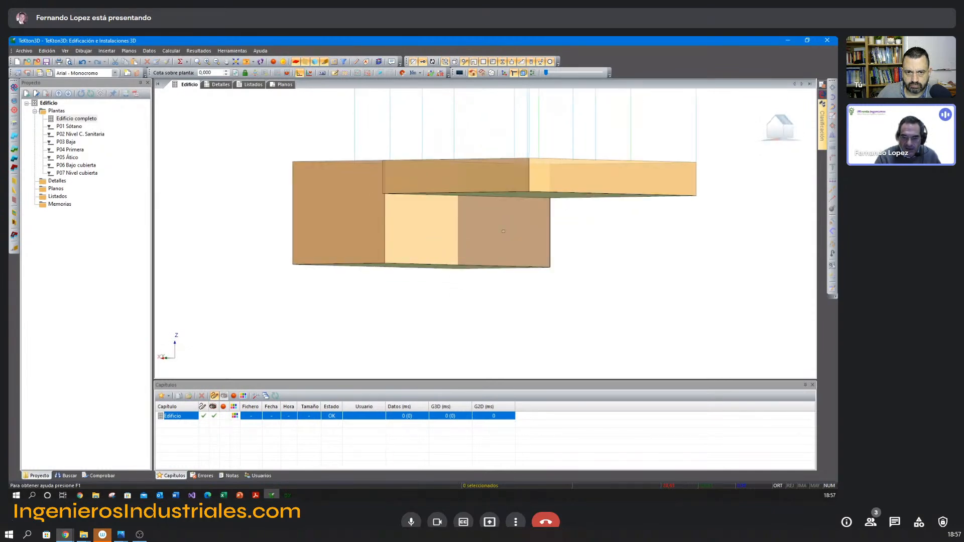
pyautogui.moveTo(483, 221); pyautogui.dragTo(483, 224, button='middle')
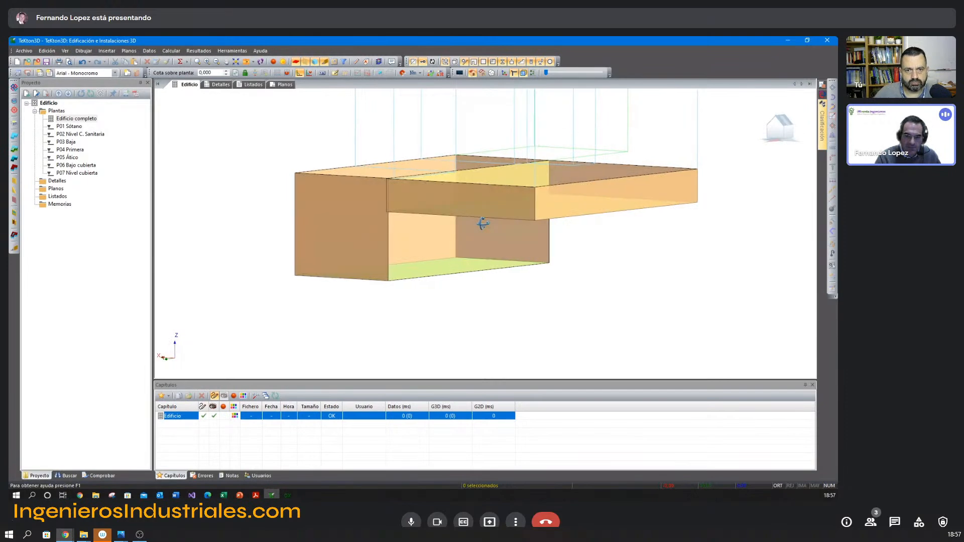
pyautogui.click(70, 127)
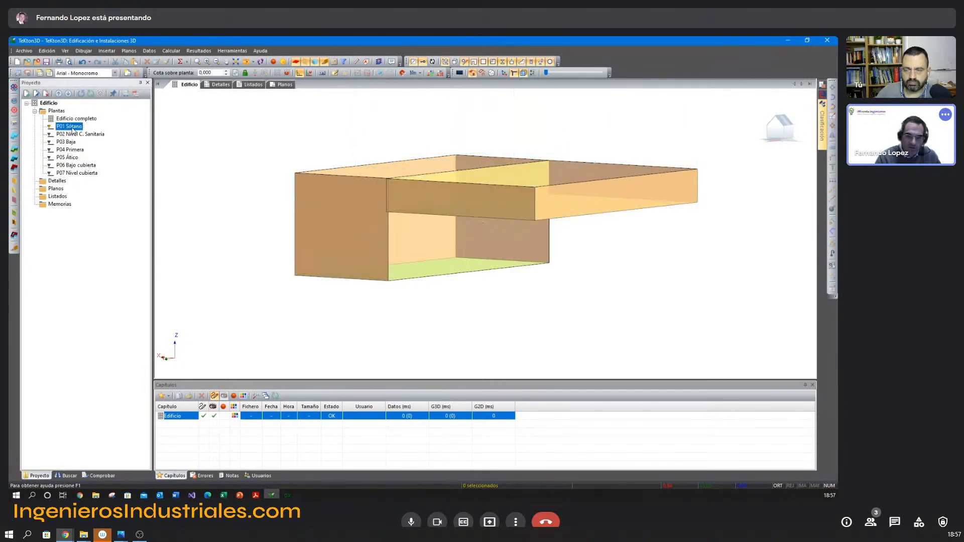
pyautogui.click(15, 182)
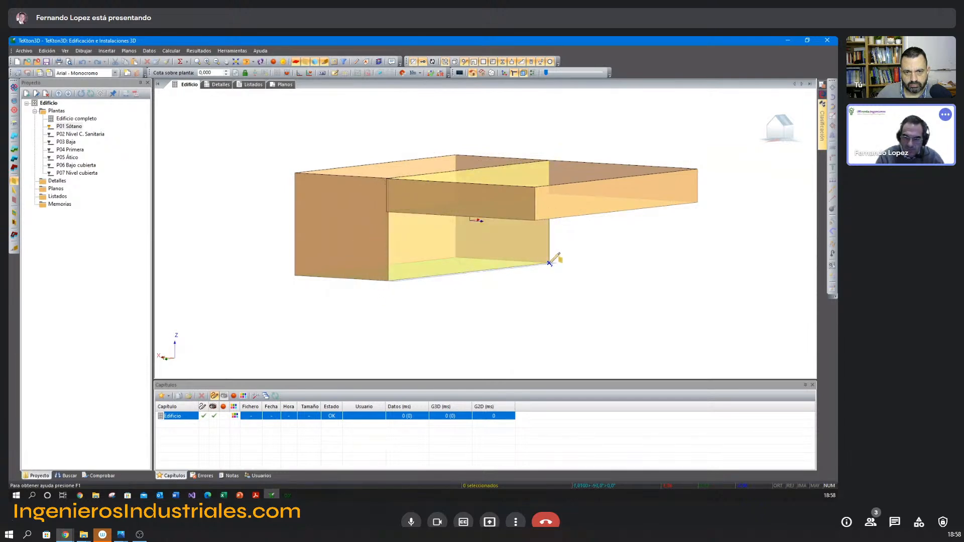
pyautogui.rightClick(566, 265)
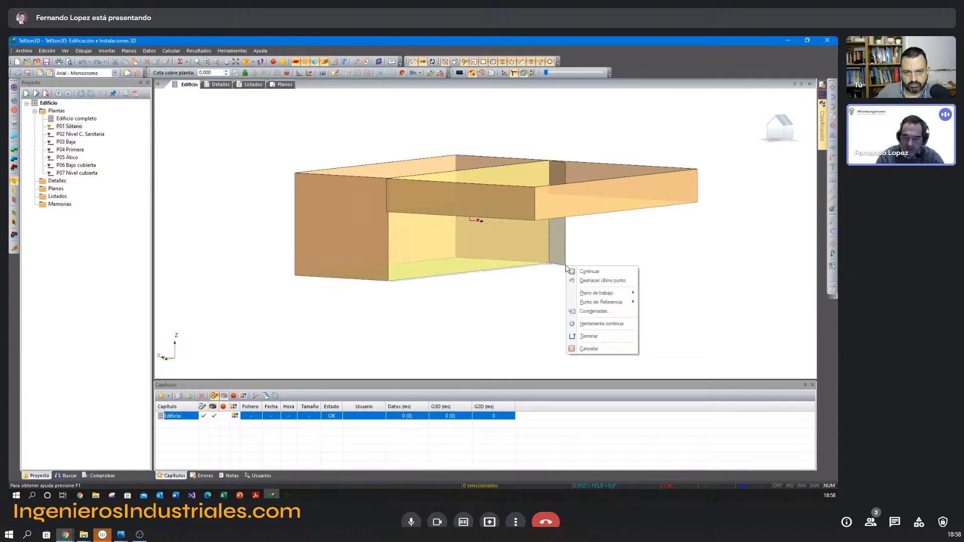
pyautogui.click(597, 336)
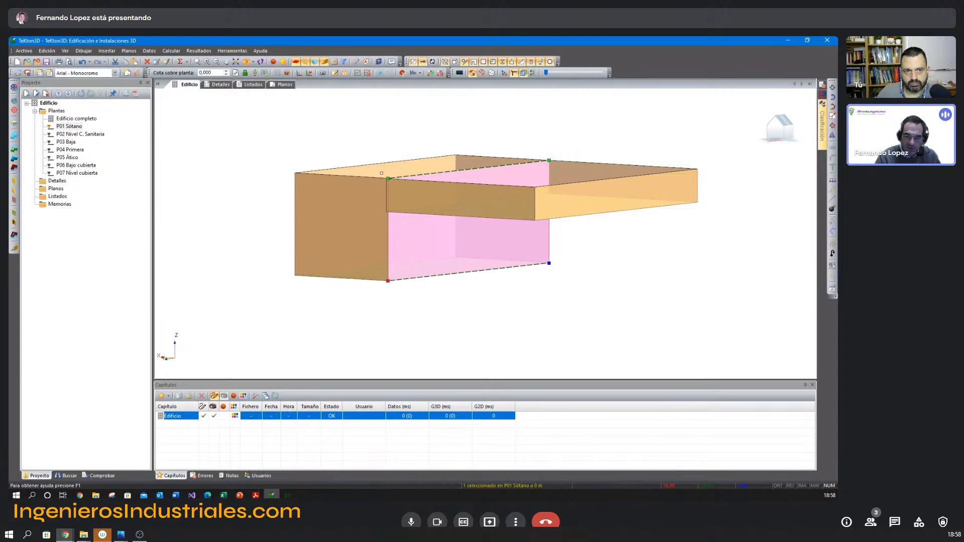
# Lower the new basement façade's top edge to the sanitary chamber's floor level, and check the separate wall above it.
pyautogui.click(388, 179)
pyautogui.click(388, 212)
pyautogui.press('Escape')
pyautogui.moveTo(511, 258); pyautogui.dragTo(506, 246, button='middle')
pyautogui.click(427, 298)
pyautogui.click(397, 259)
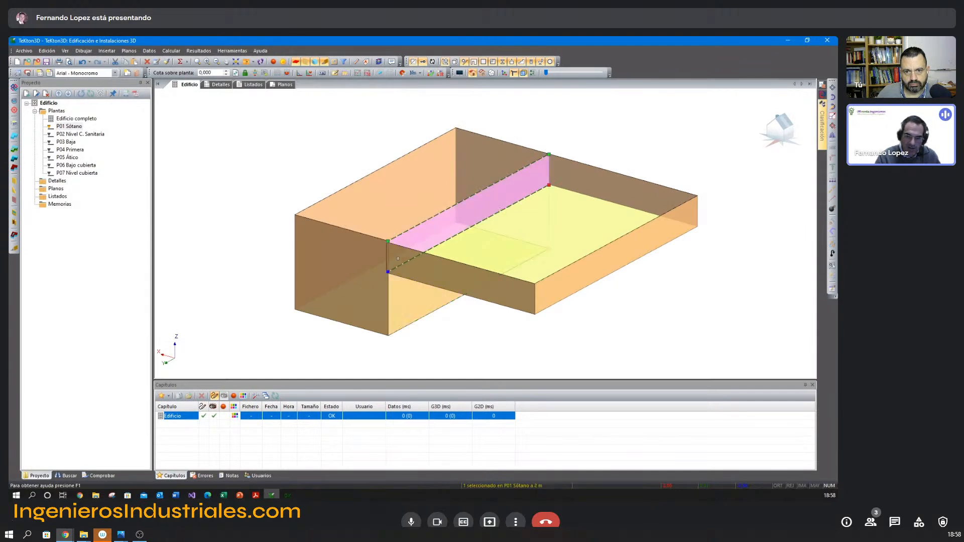
pyautogui.press('Escape')
pyautogui.moveTo(304, 210); pyautogui.dragTo(273, 219, button='middle')
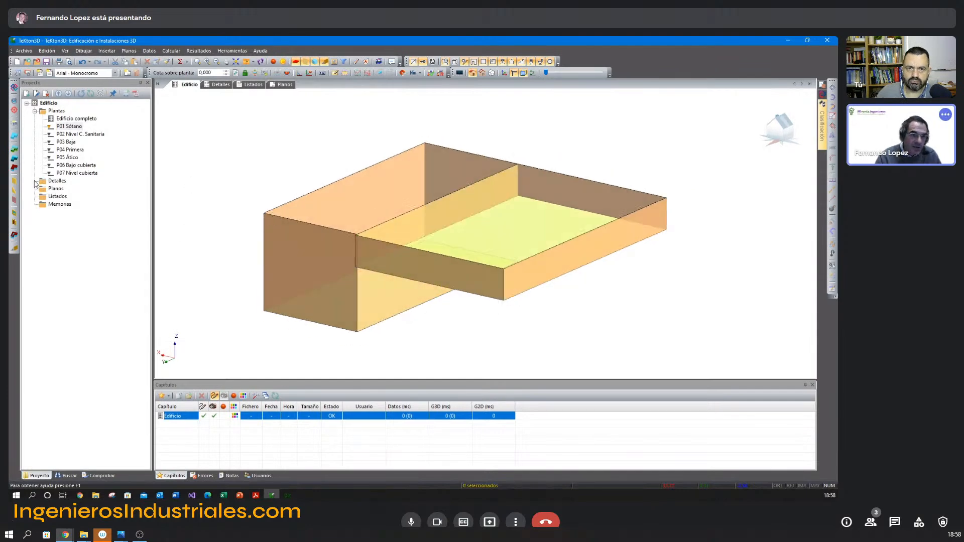
# Insert horizontal partitions and façades automatically for the two P03 Baja spaces, working in the complete building.
pyautogui.click(81, 134)
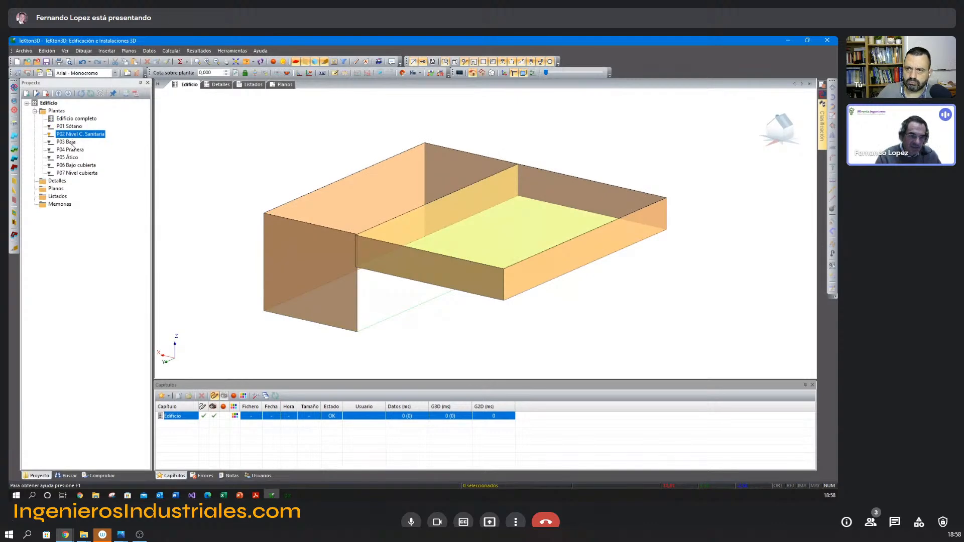
pyautogui.click(67, 142)
pyautogui.click(74, 119)
pyautogui.moveTo(374, 232); pyautogui.dragTo(337, 273, button='middle')
pyautogui.scroll(-3, 371, 250)
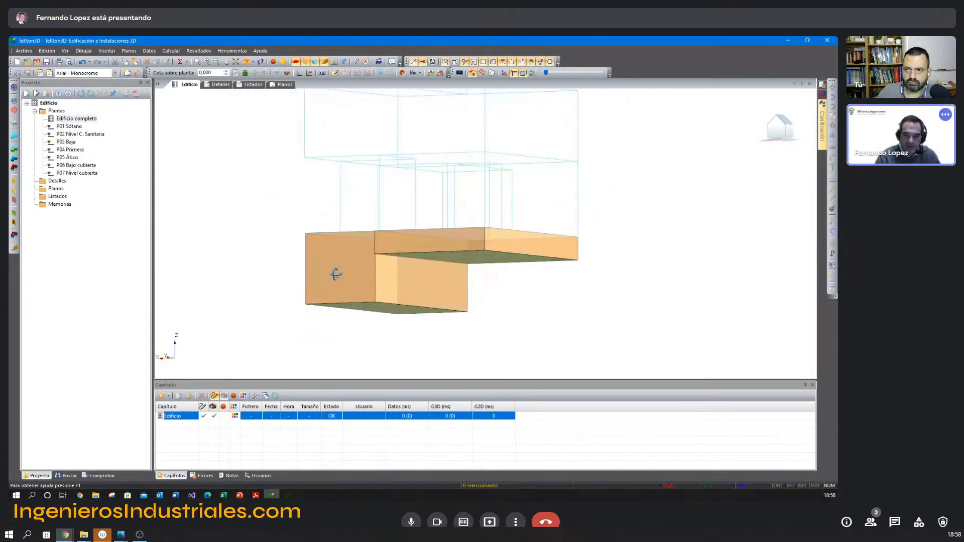
pyautogui.moveTo(585, 218); pyautogui.dragTo(282, 183)
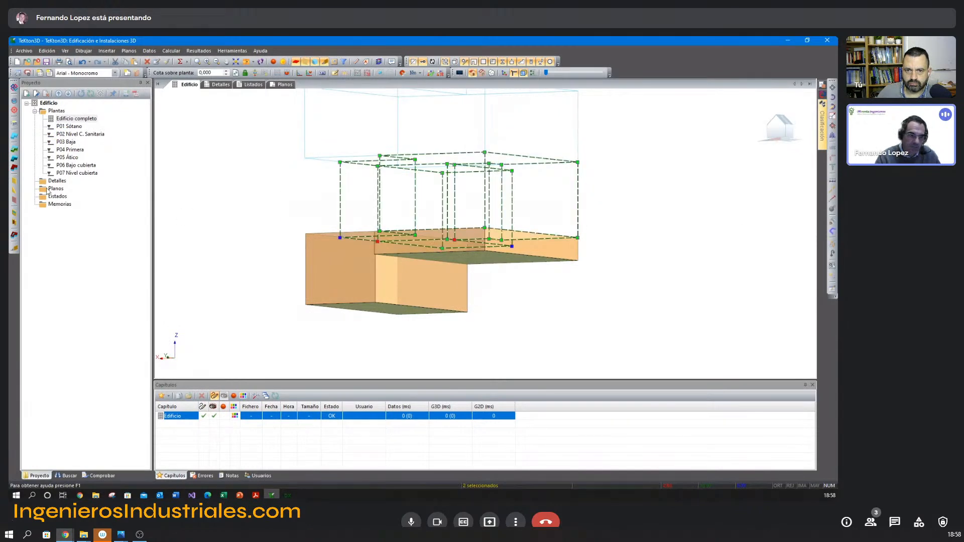
pyautogui.moveTo(404, 256); pyautogui.dragTo(417, 201, button='middle')
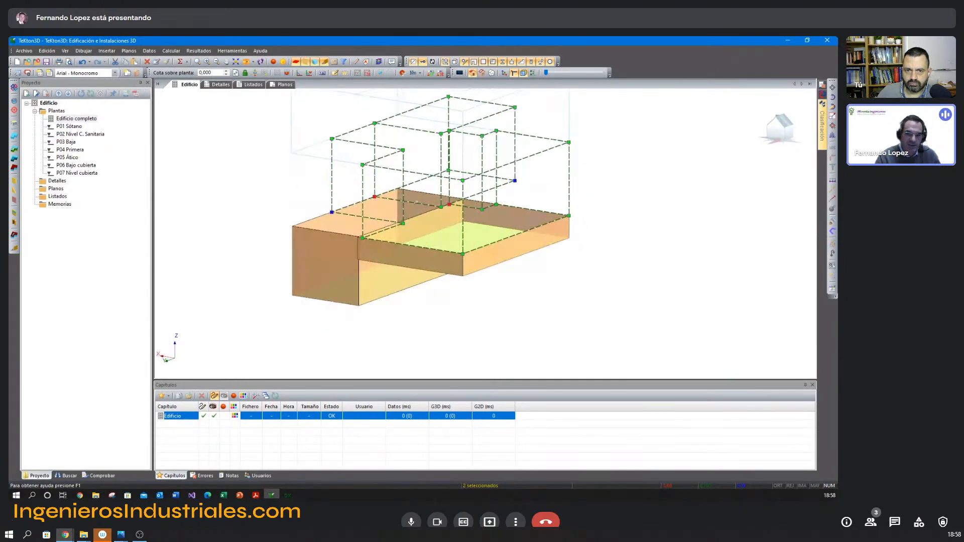
pyautogui.click(15, 162)
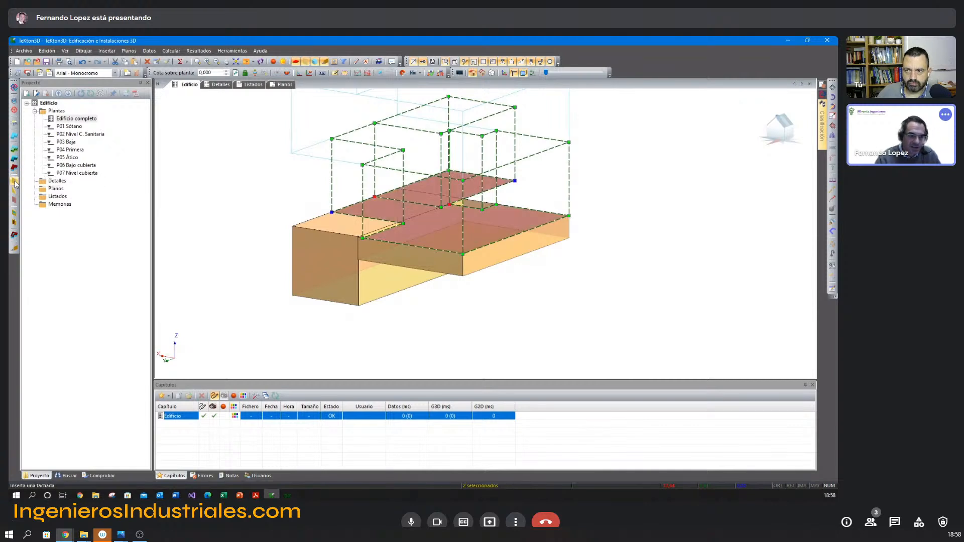
pyautogui.click(15, 184)
# Insert the horizontal partition and façades automatically for the P04 Primera space.
pyautogui.moveTo(409, 160); pyautogui.dragTo(401, 255, button='middle')
pyautogui.moveTo(590, 187); pyautogui.dragTo(234, 148)
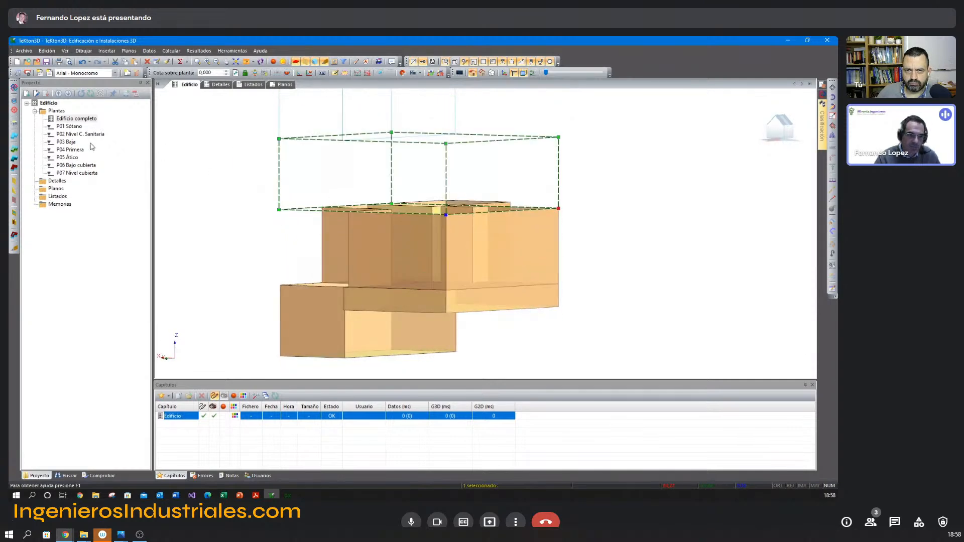
pyautogui.click(15, 161)
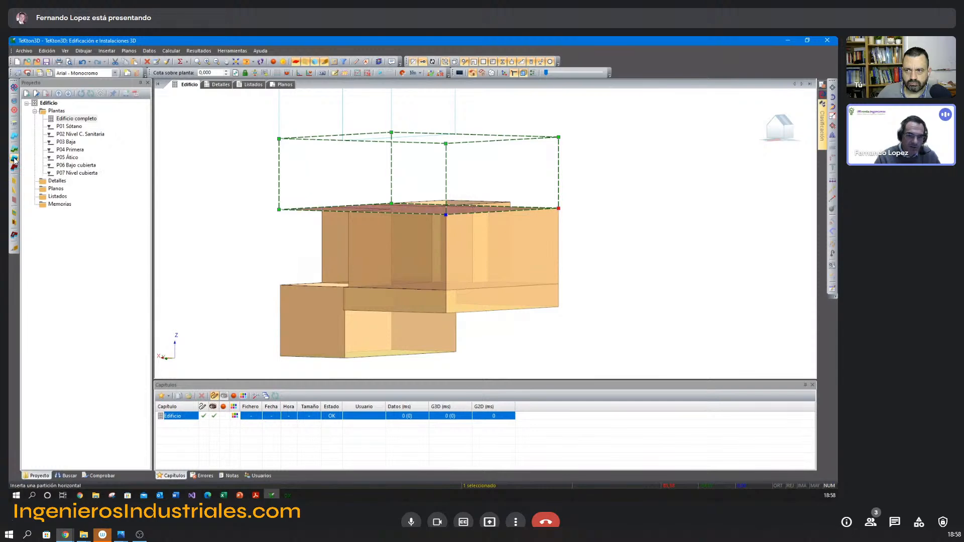
pyautogui.click(14, 182)
# Insert the horizontal partition and façades automatically for the P05 Ático space.
pyautogui.moveTo(551, 161); pyautogui.dragTo(552, 228, button='middle')
pyautogui.moveTo(512, 168); pyautogui.dragTo(246, 151)
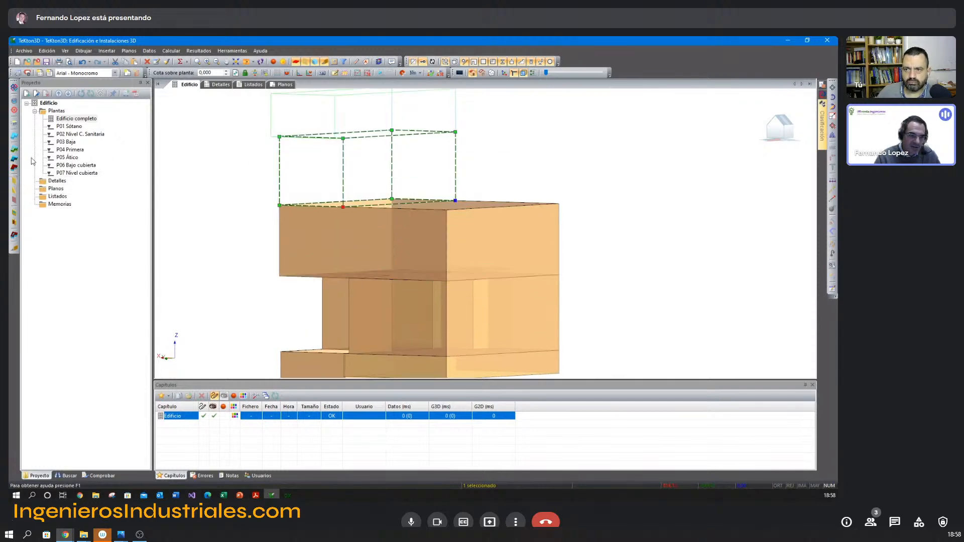
pyautogui.click(15, 160)
pyautogui.click(15, 182)
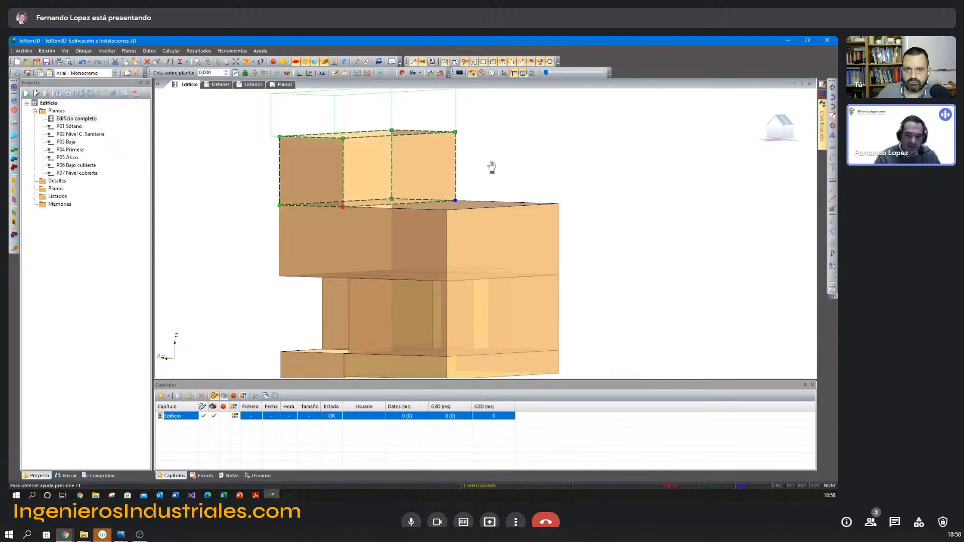
# Insert a horizontal partition automatically at the base of the under-roof space above the attic.
pyautogui.moveTo(491, 167); pyautogui.dragTo(514, 237, button='middle')
pyautogui.moveTo(500, 185); pyautogui.dragTo(228, 153)
pyautogui.keyDown('shift'); pyautogui.moveTo(513, 198); pyautogui.dragTo(511, 212, button='middle'); pyautogui.keyUp('shift')
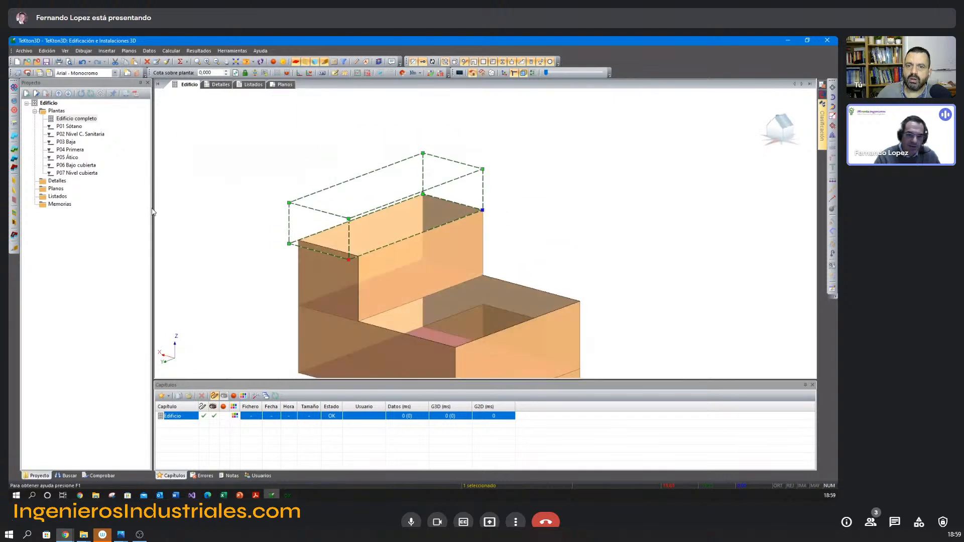
pyautogui.click(14, 160)
pyautogui.press('Escape')
pyautogui.moveTo(516, 206); pyautogui.dragTo(527, 188, button='middle')
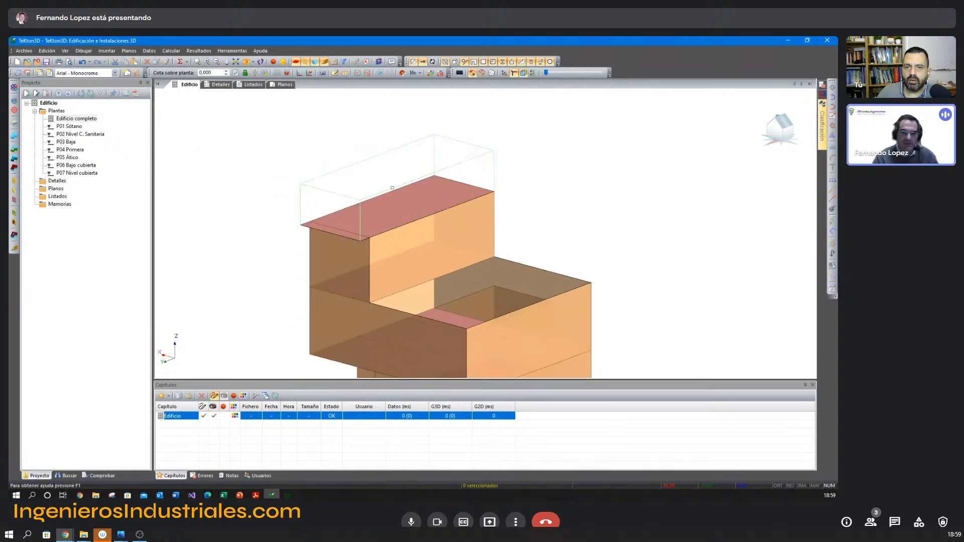
# Draw a sloped roof over the under-roof space, from the upper edge at one end to the floor-level edge at the other.
pyautogui.keyDown('shift'); pyautogui.moveTo(441, 215); pyautogui.dragTo(445, 263, button='middle'); pyautogui.keyUp('shift')
pyautogui.scroll(-1, 444, 232)
pyautogui.scroll(-3, 446, 239)
pyautogui.scroll(5, 444, 266)
pyautogui.scroll(-2, 443, 261)
pyautogui.moveTo(253, 179); pyautogui.dragTo(280, 225, button='middle')
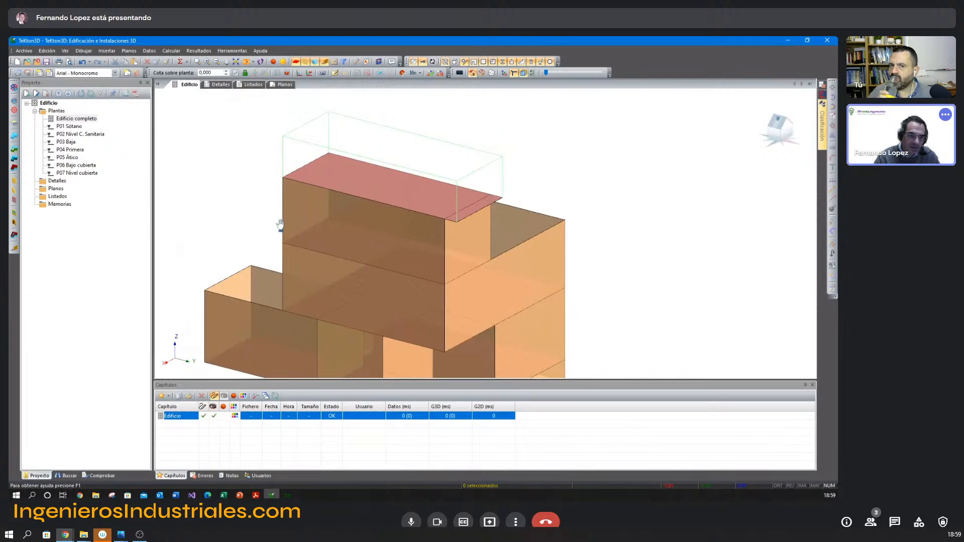
pyautogui.click(14, 169)
pyautogui.click(285, 138)
pyautogui.click(503, 197)
pyautogui.rightClick(330, 115)
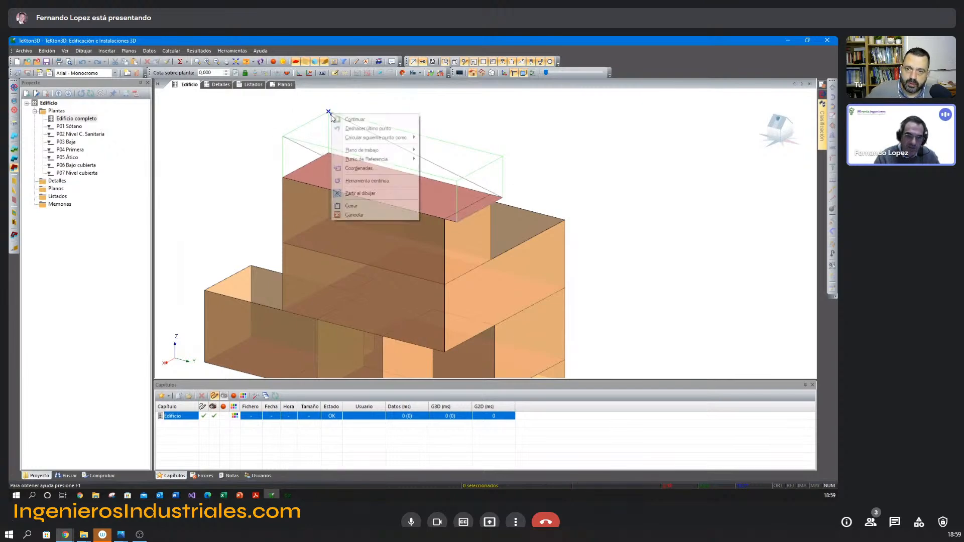
pyautogui.click(352, 206)
# Insert a façade along the high end of the under-roof space and lower its top edge to meet the sloped roof.
pyautogui.moveTo(376, 186); pyautogui.dragTo(460, 217, button='middle')
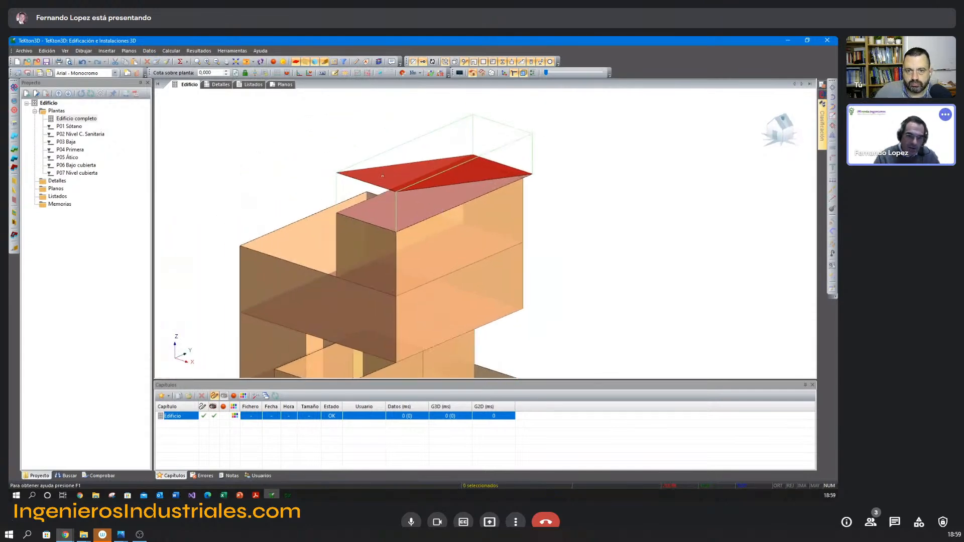
pyautogui.click(14, 182)
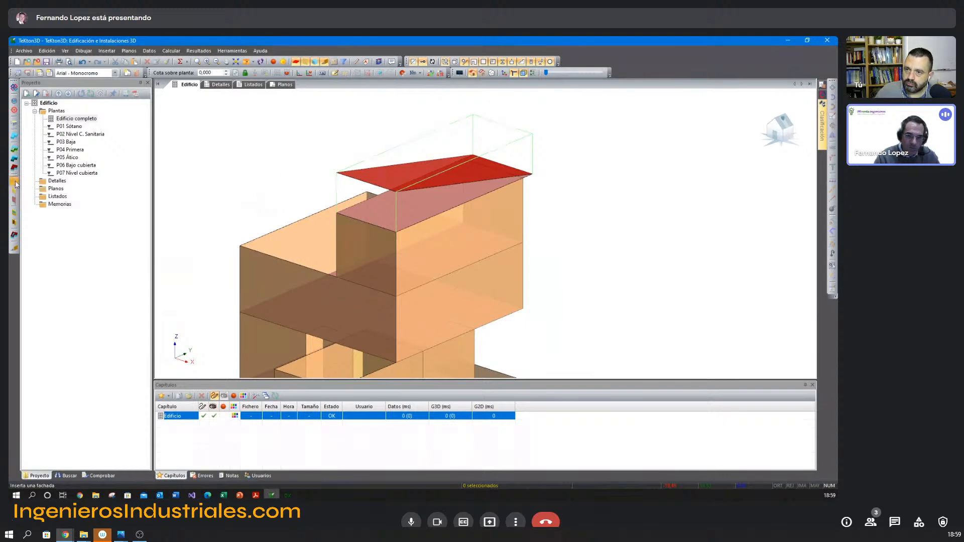
pyautogui.click(337, 213)
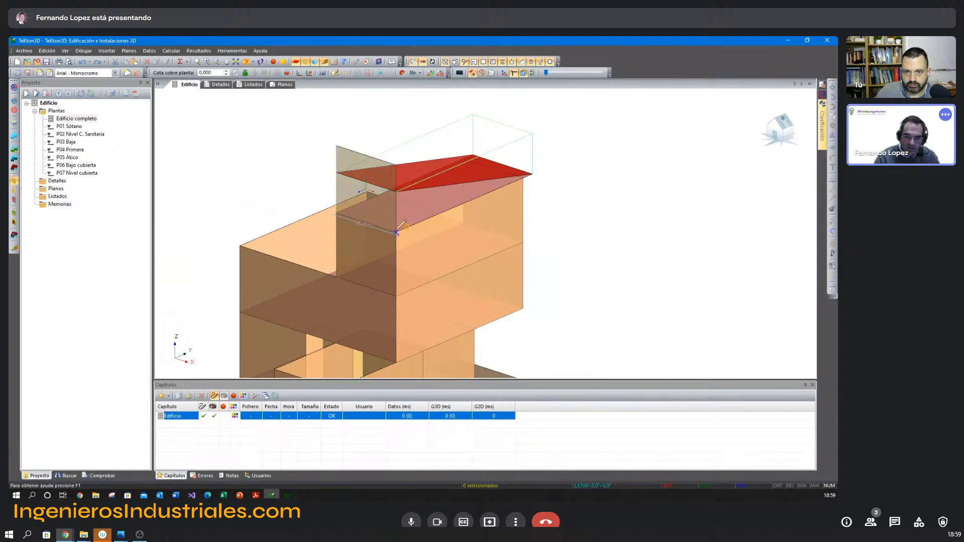
pyautogui.rightClick(396, 232)
pyautogui.click(450, 315)
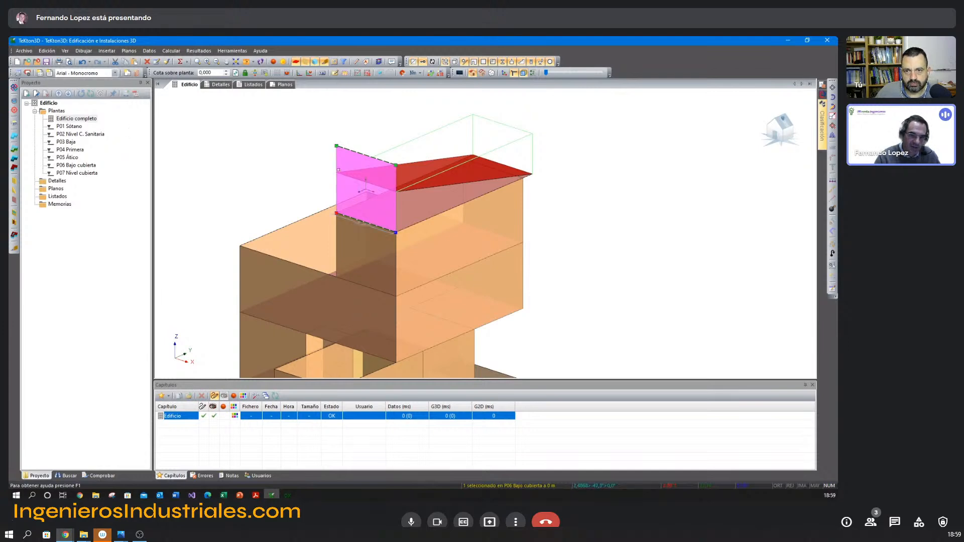
pyautogui.click(337, 174)
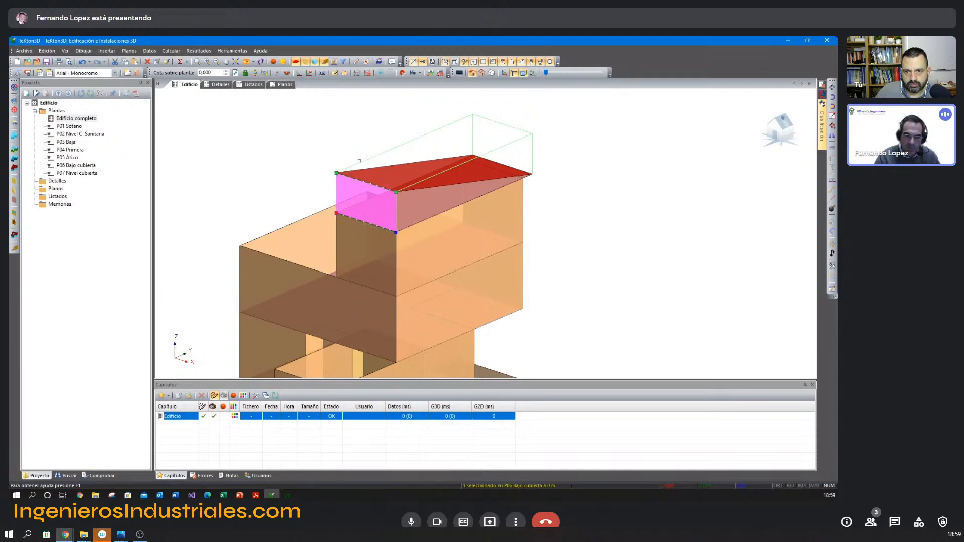
pyautogui.press('Escape')
# Draw a triangular irregular façade closing the side of the under-roof space between its floor and the sloped roof.
pyautogui.moveTo(371, 171); pyautogui.dragTo(363, 168, button='middle')
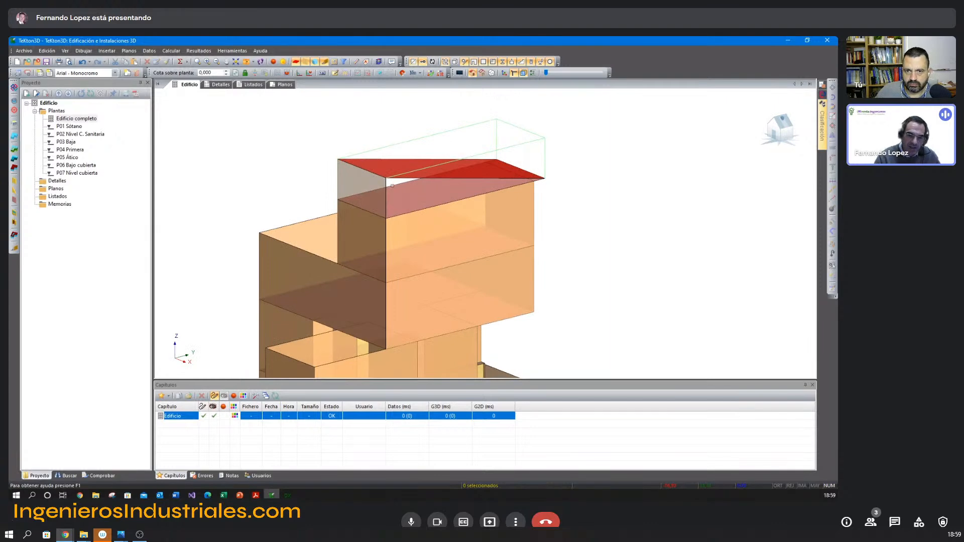
pyautogui.click(14, 191)
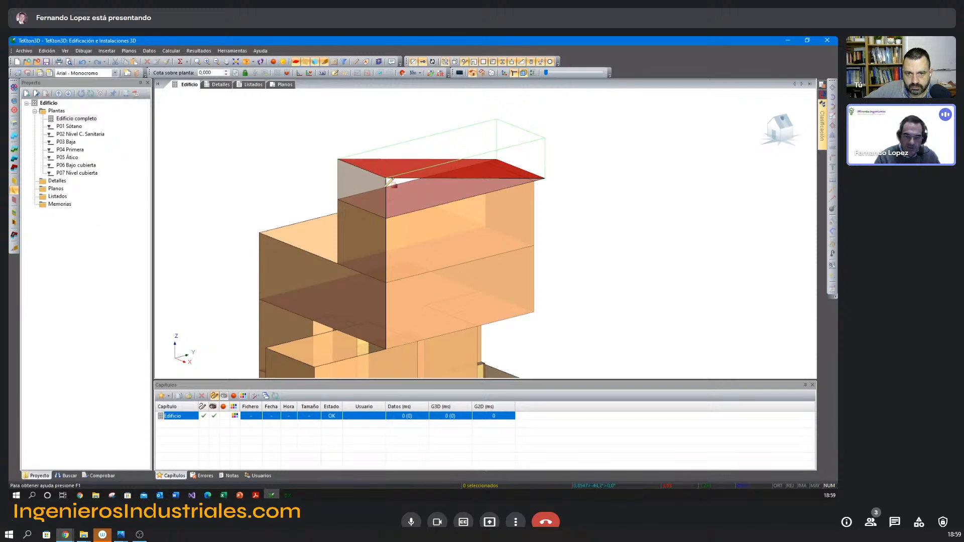
pyautogui.click(386, 218)
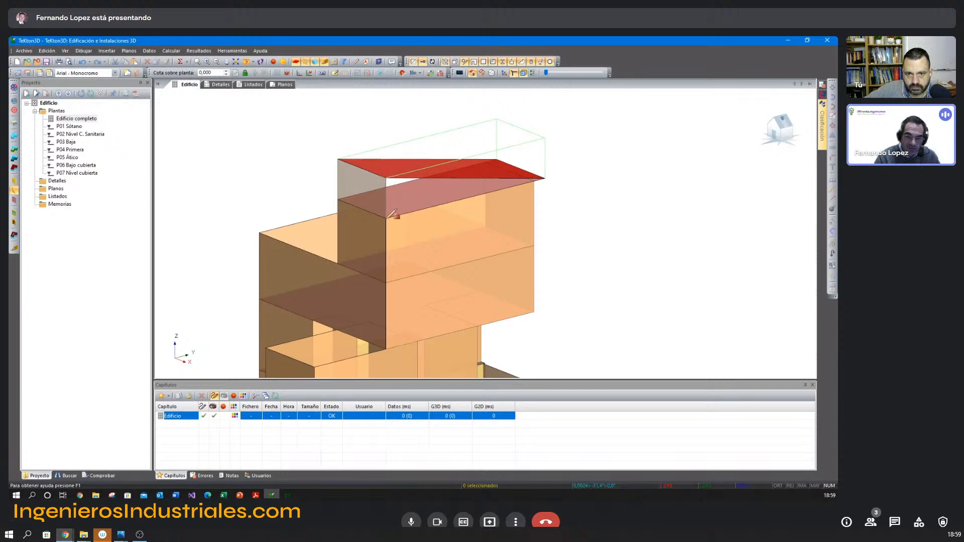
pyautogui.rightClick(553, 182)
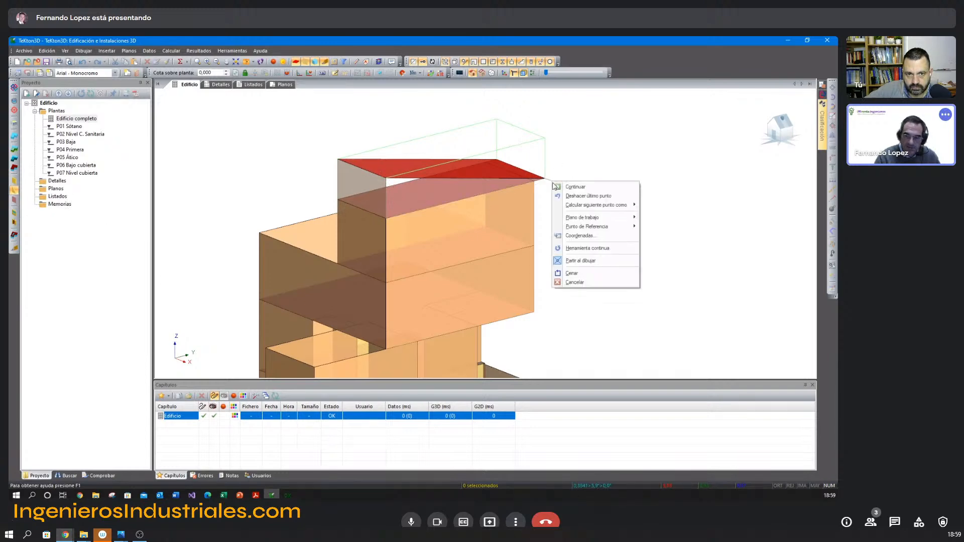
pyautogui.click(584, 260)
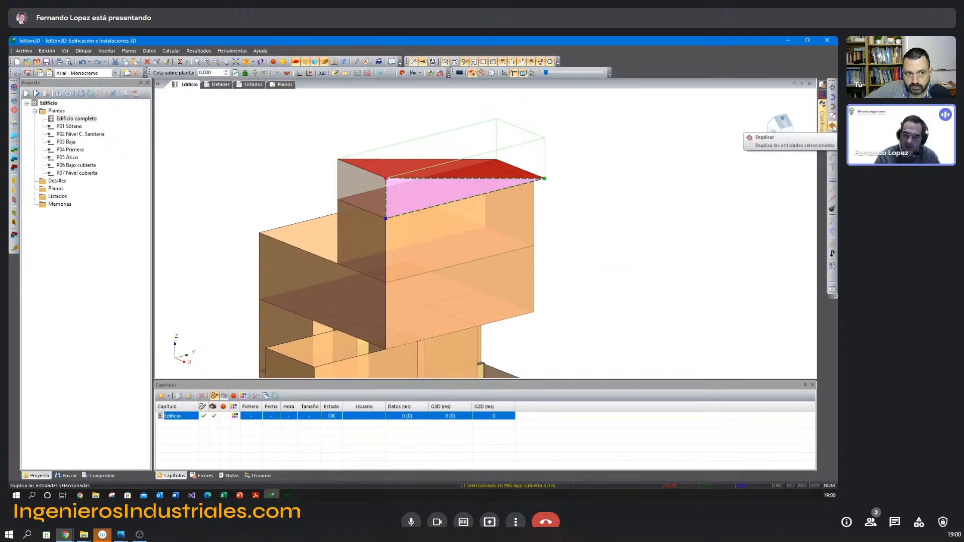
# Duplicate the triangular façade onto the opposite side of the under-roof space, using the low roof corners as reference points.
pyautogui.click(833, 126)
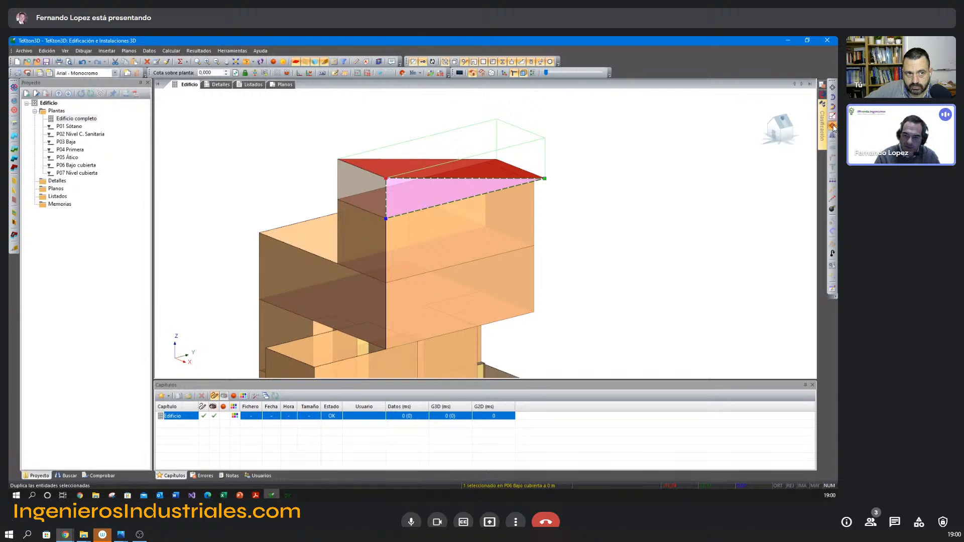
pyautogui.click(545, 179)
pyautogui.click(496, 160)
pyautogui.moveTo(402, 189); pyautogui.dragTo(509, 180, button='middle')
pyautogui.click(538, 170)
# Draw a flat roof over the uncovered part of the P05 Ático level beside the under-roof volume.
pyautogui.moveTo(426, 215); pyautogui.dragTo(413, 194, button='middle')
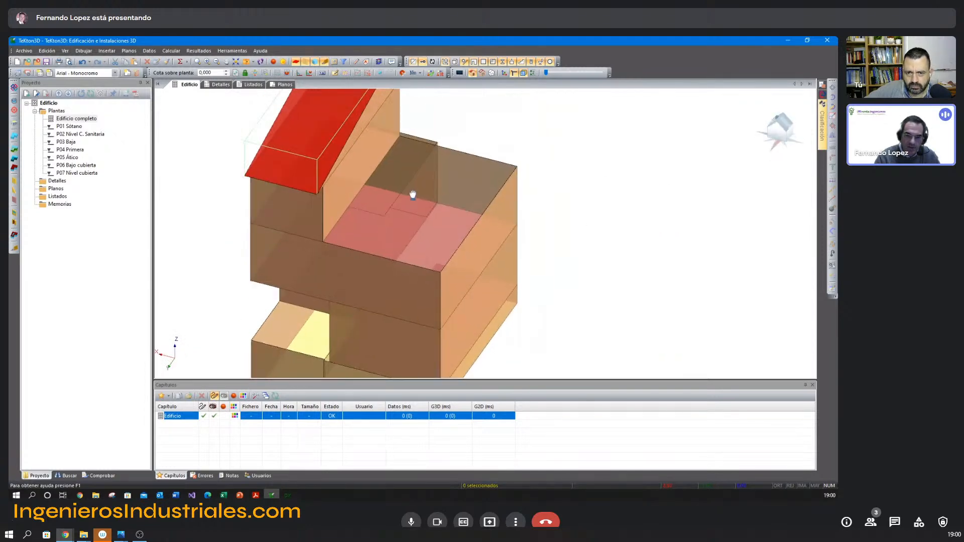
pyautogui.click(14, 169)
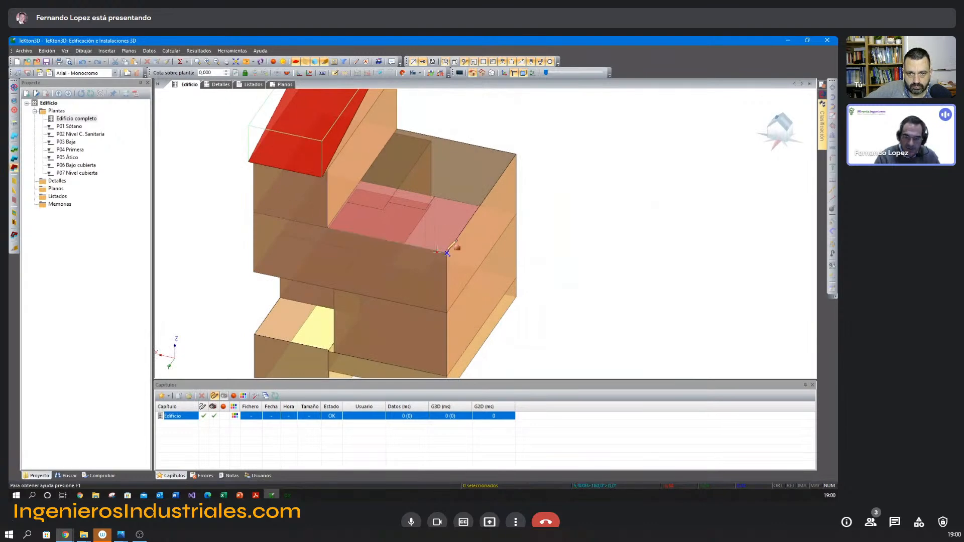
pyautogui.rightClick(402, 124)
pyautogui.click(424, 216)
pyautogui.scroll(6, 409, 229)
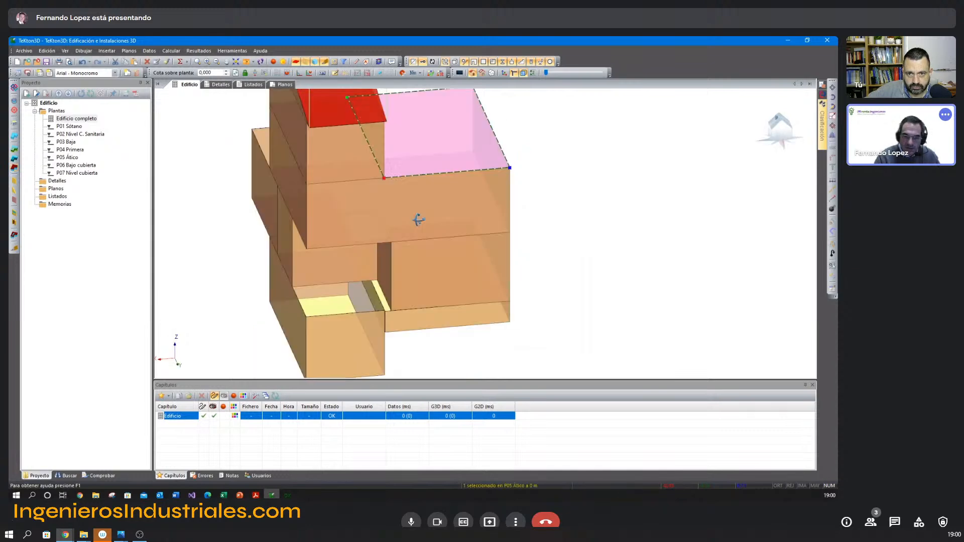
# Draw a flat roof over the exposed basement top and its adjoining narrow strip, following their stepped outline up to the ground-floor walls.
pyautogui.moveTo(439, 213); pyautogui.dragTo(525, 227, button='middle')
pyautogui.scroll(-1, 525, 227)
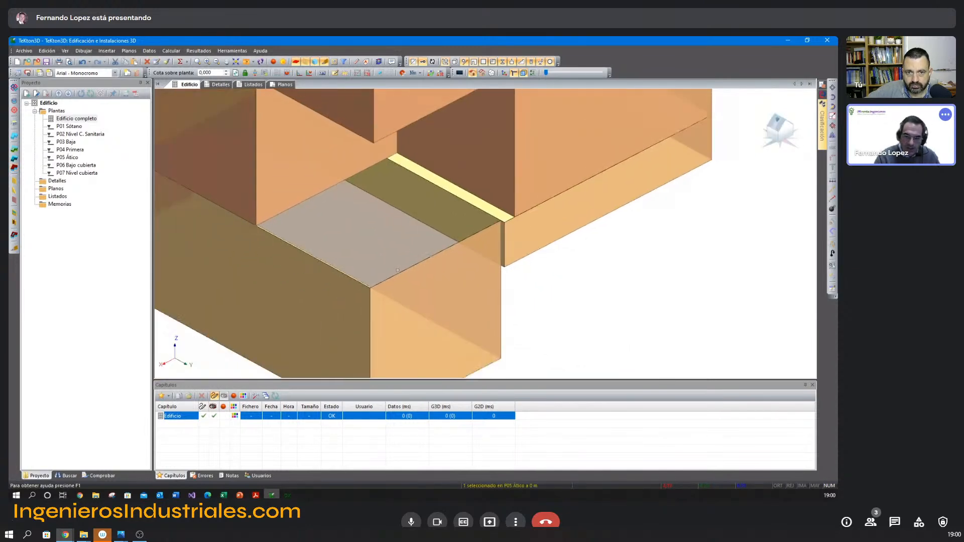
pyautogui.rightClick(543, 270)
pyautogui.click(570, 274)
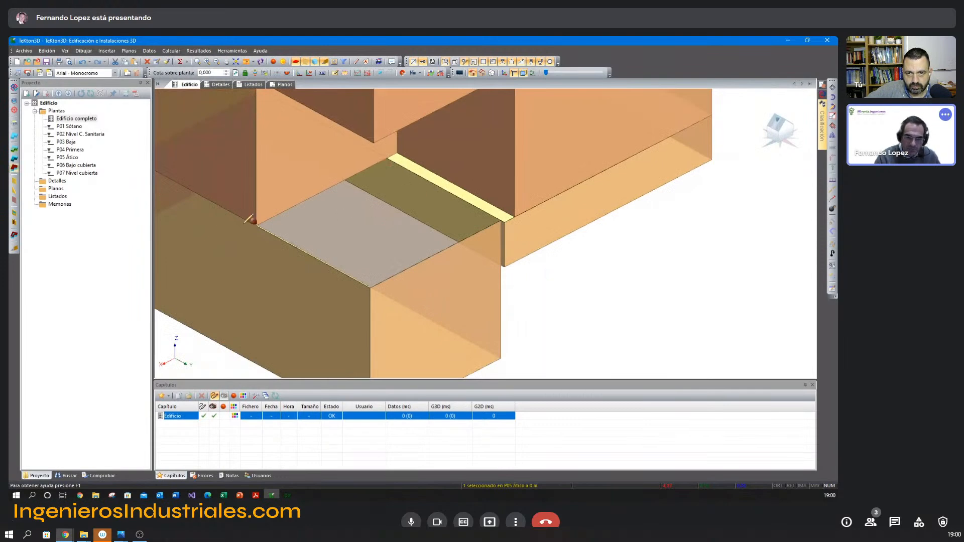
pyautogui.click(257, 225)
pyautogui.click(371, 288)
pyautogui.click(500, 221)
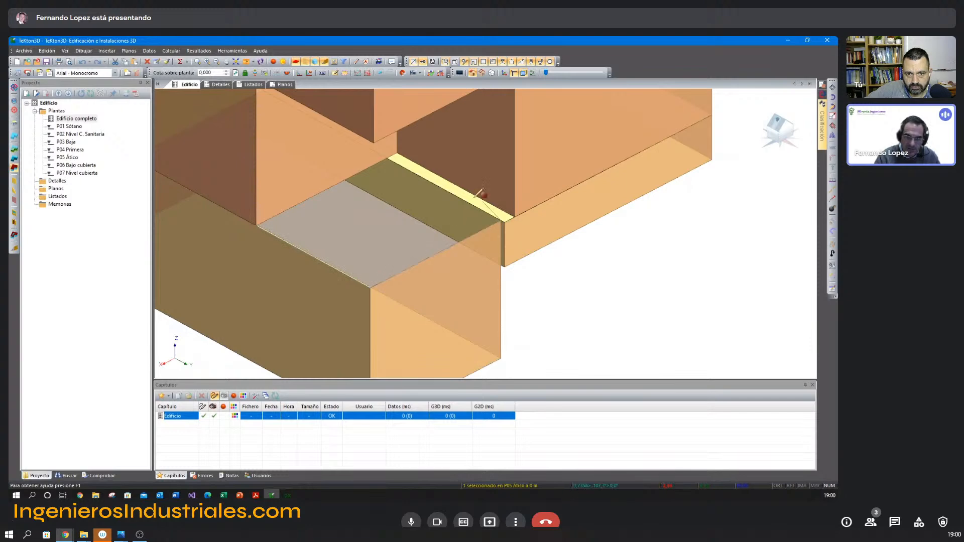
pyautogui.click(393, 158)
pyautogui.click(505, 222)
pyautogui.click(515, 217)
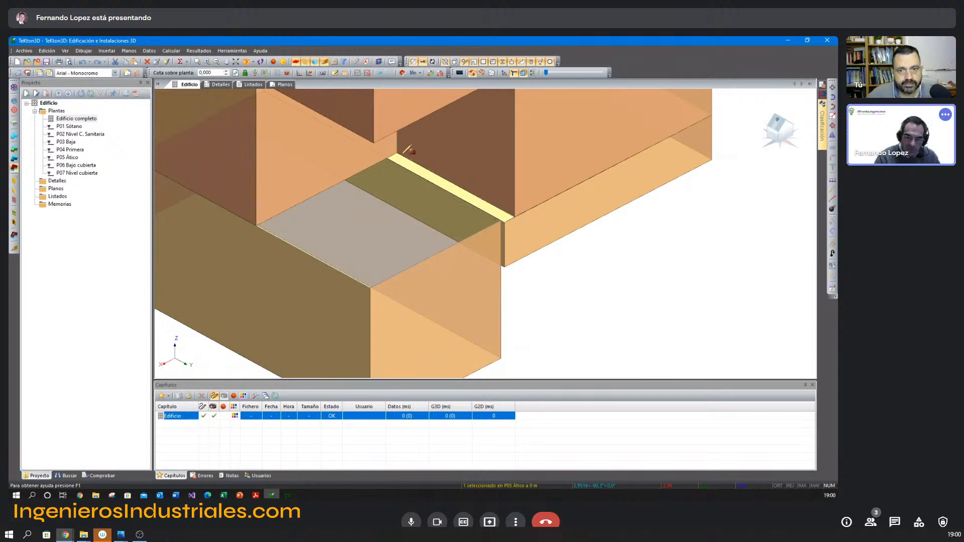
pyautogui.rightClick(389, 167)
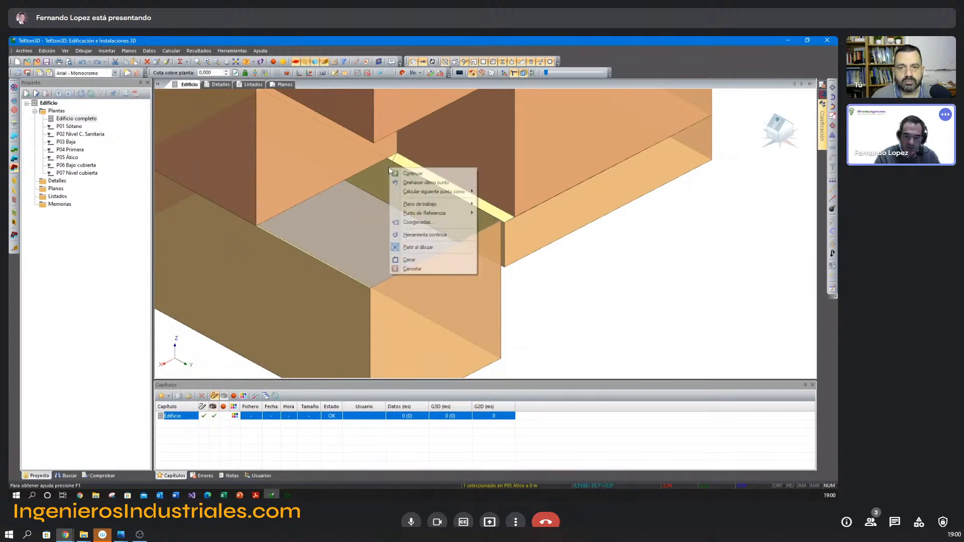
pyautogui.click(409, 260)
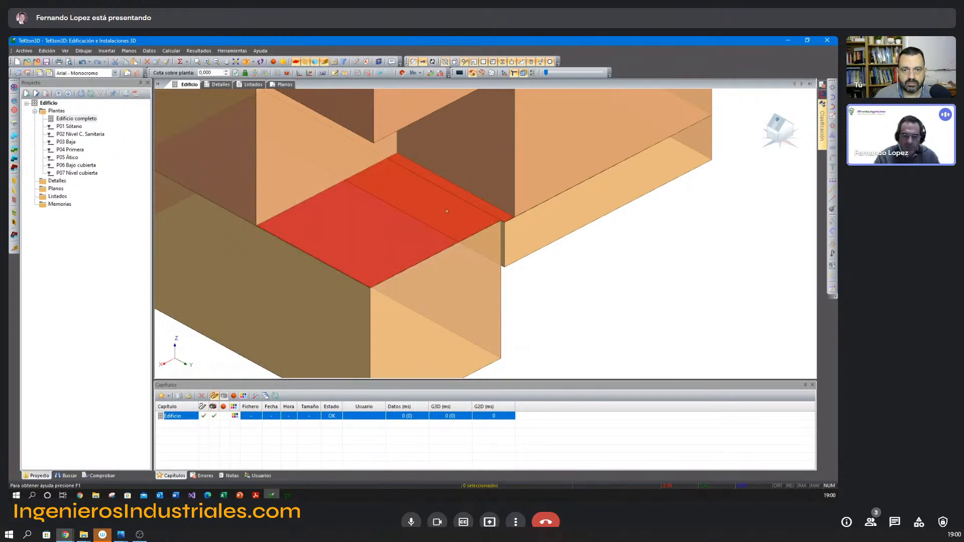
# Draw a rectangular flat roof over the projecting ground-floor volume through its four upper corners.
pyautogui.scroll(-5, 447, 211)
pyautogui.moveTo(441, 234)
pyautogui.mouseDown(button='middle')
pyautogui.moveTo(495, 236)
pyautogui.moveTo(477, 231)
pyautogui.moveTo(514, 226)
pyautogui.mouseUp(button='middle')
pyautogui.scroll(4, 512, 222)
pyautogui.rightClick(566, 147)
pyautogui.click(577, 154)
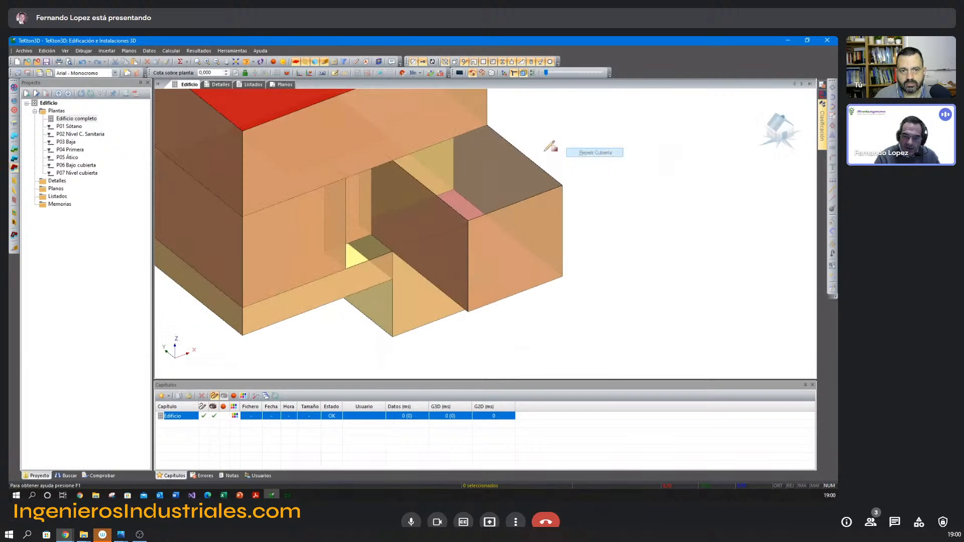
pyautogui.click(393, 161)
pyautogui.click(468, 221)
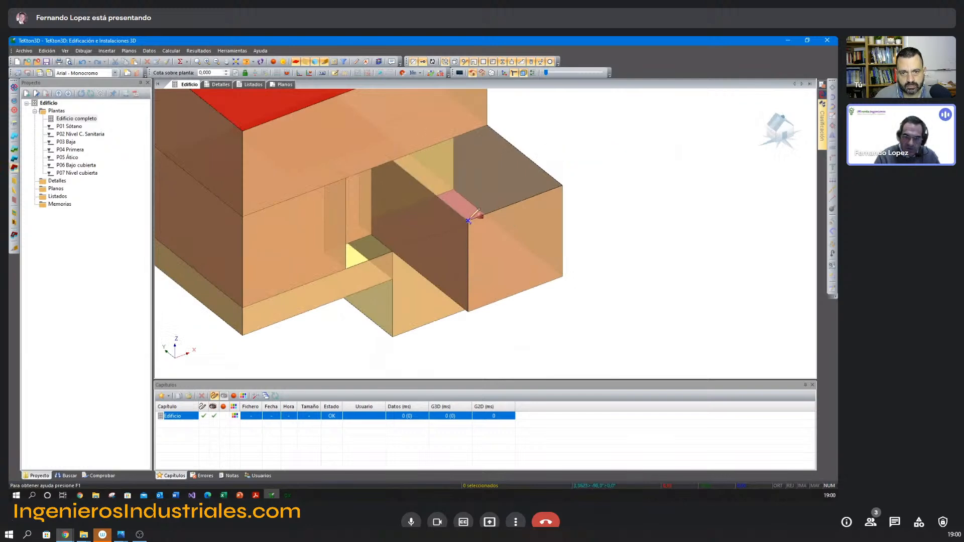
pyautogui.click(562, 186)
pyautogui.click(487, 125)
pyautogui.rightClick(487, 125)
pyautogui.click(502, 217)
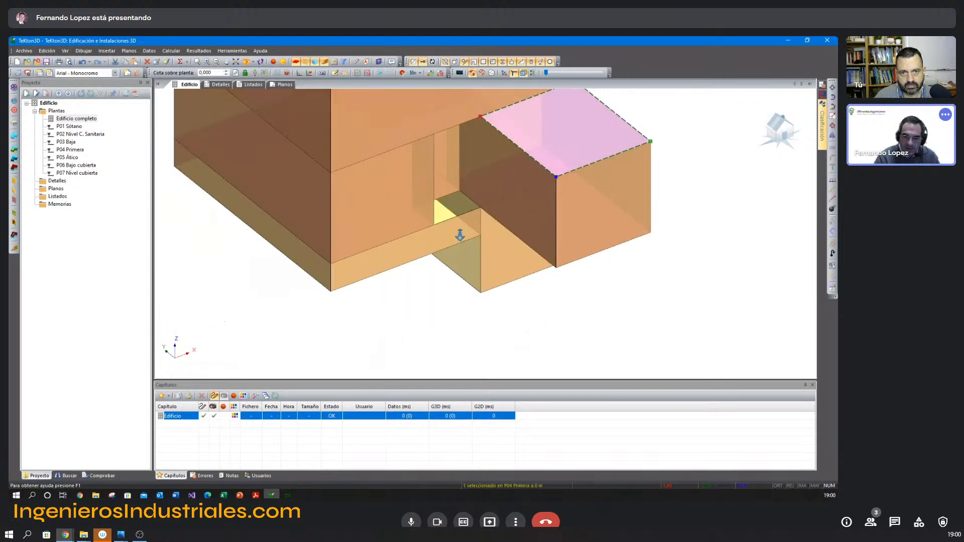
# Draw a flat roof over the small exposed recess between the main block and the projecting ground-floor volume.
pyautogui.scroll(1, 447, 224)
pyautogui.rightClick(444, 292)
pyautogui.click(460, 297)
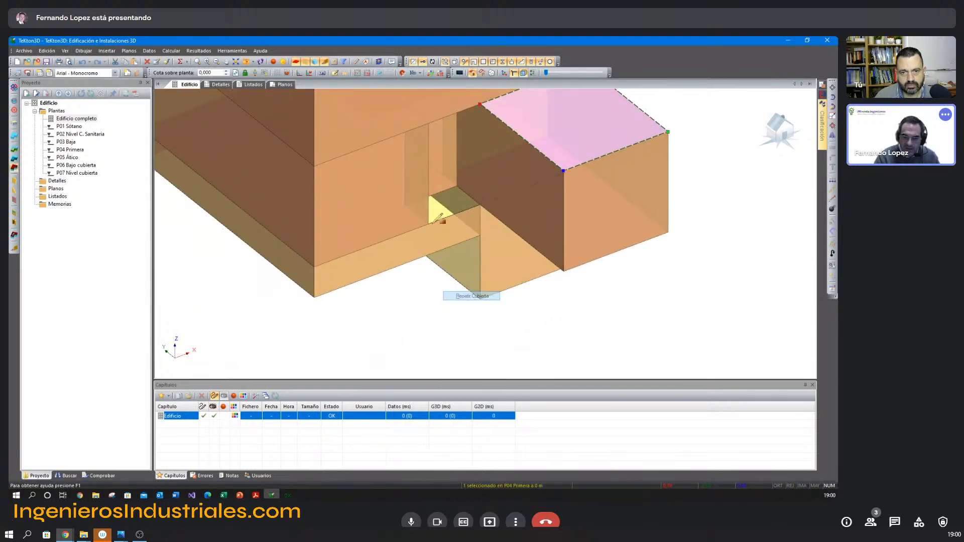
pyautogui.scroll(4, 420, 211)
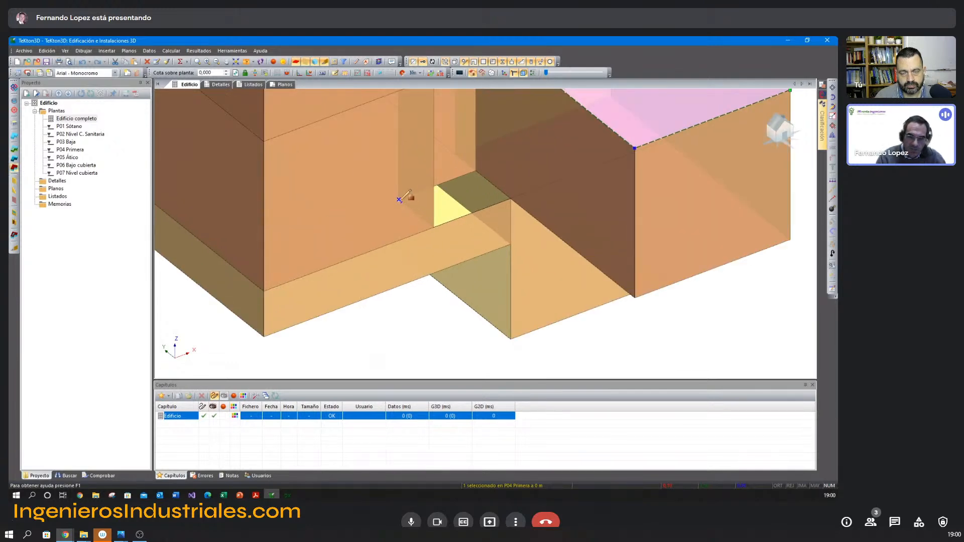
pyautogui.click(434, 227)
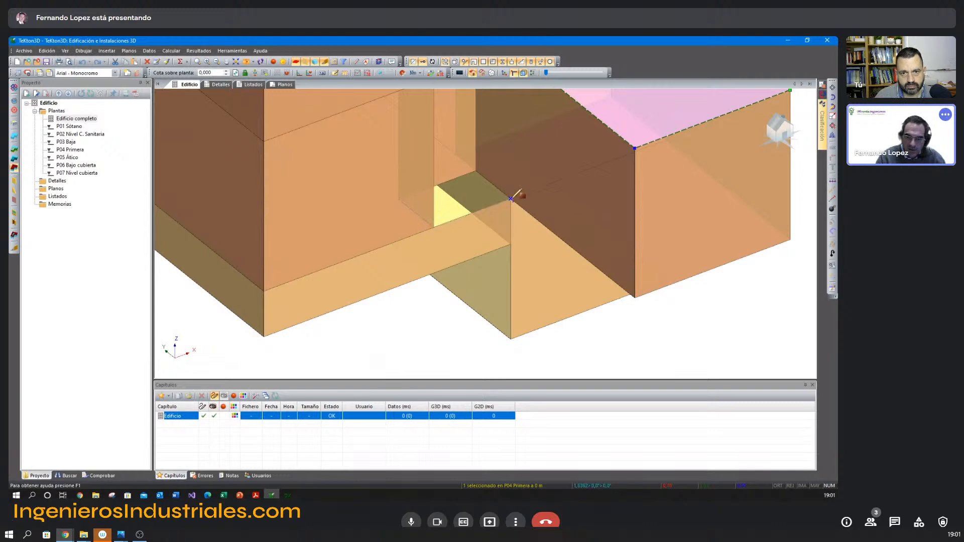
pyautogui.rightClick(475, 183)
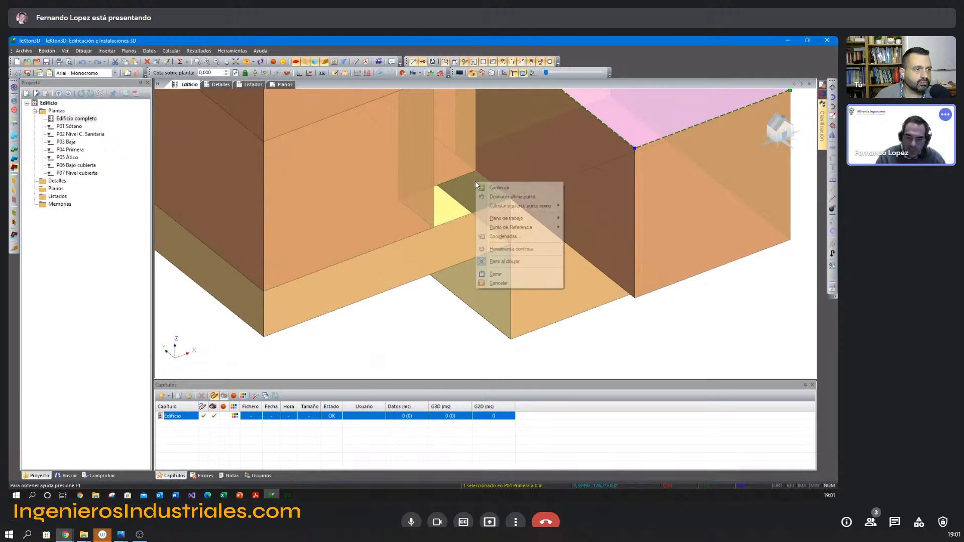
pyautogui.click(496, 274)
pyautogui.scroll(-4, 439, 326)
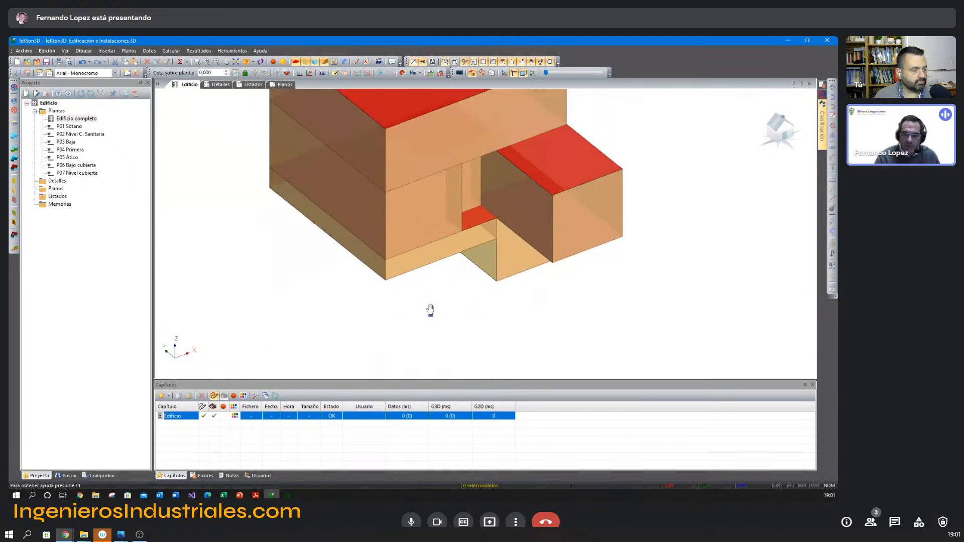
# Delete the end façade of the projecting ground-floor volume.
pyautogui.moveTo(439, 295); pyautogui.dragTo(437, 291, button='middle')
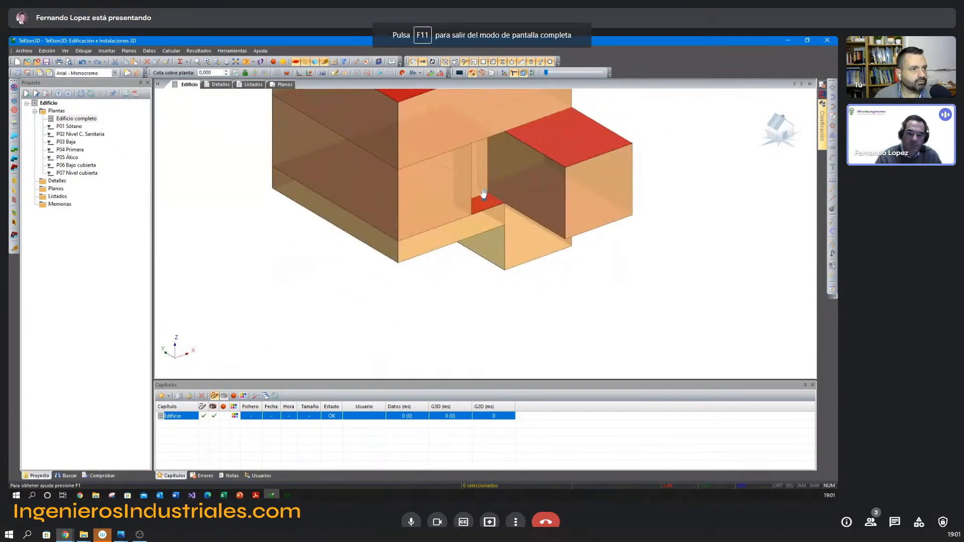
pyautogui.moveTo(485, 195); pyautogui.dragTo(467, 213, button='middle')
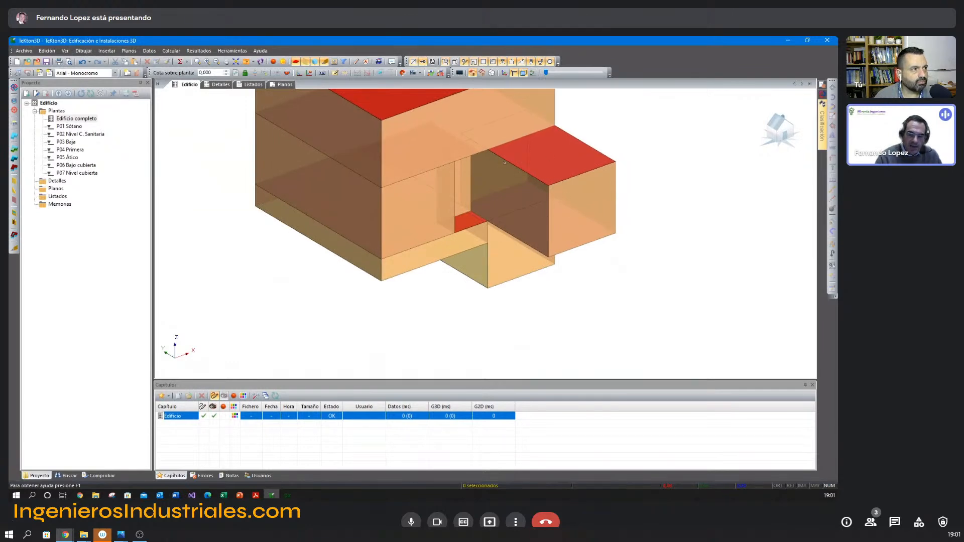
pyautogui.click(530, 189)
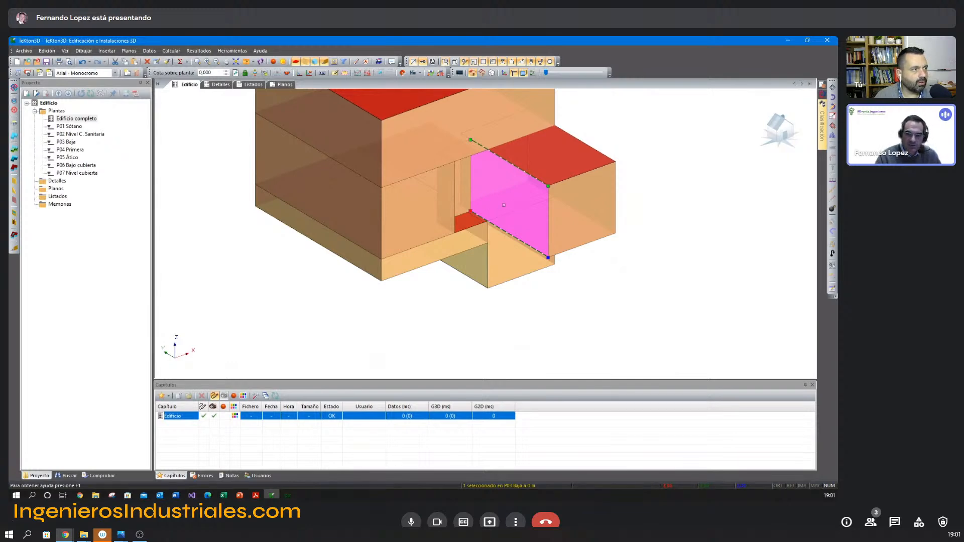
pyautogui.click(566, 220)
pyautogui.press('Delete')
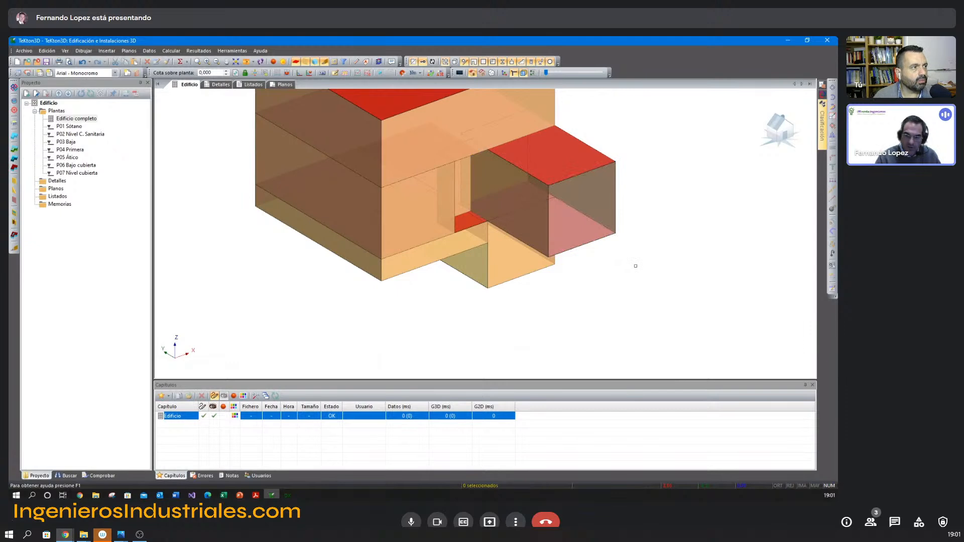
pyautogui.keyDown('shift'); pyautogui.moveTo(634, 266); pyautogui.dragTo(689, 294, button='middle'); pyautogui.keyUp('shift')
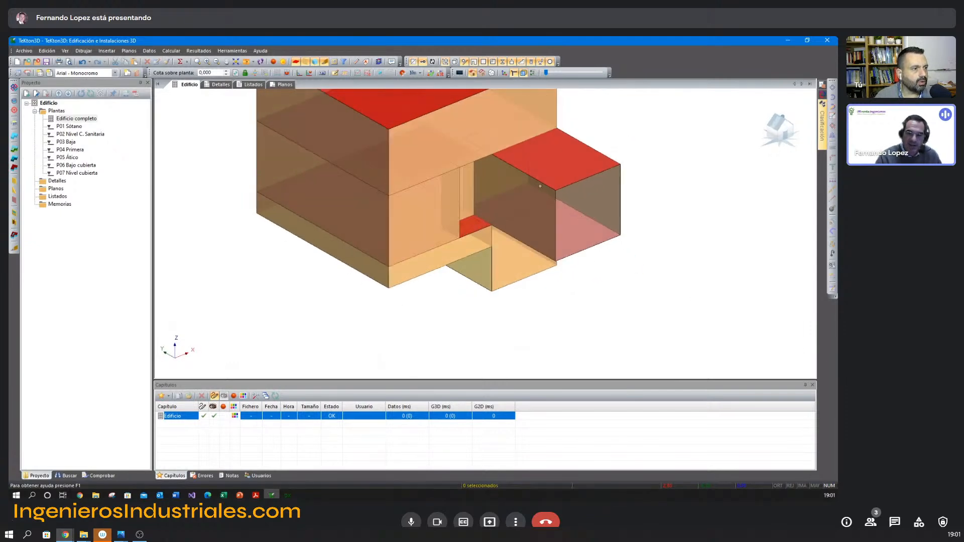
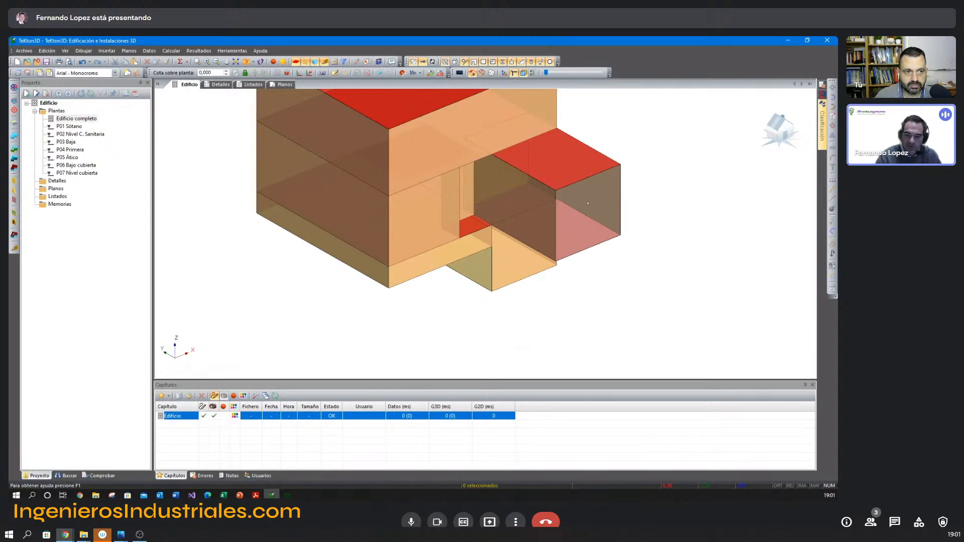
# Undo the deletion of the projecting ground-floor volume's end façade.
pyautogui.click(547, 222)
pyautogui.press('Escape')
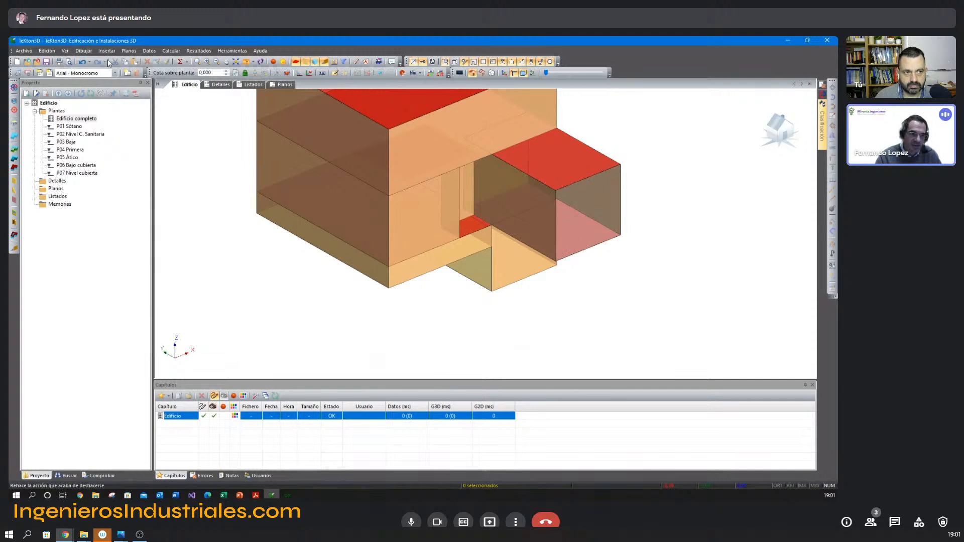
pyautogui.click(81, 61)
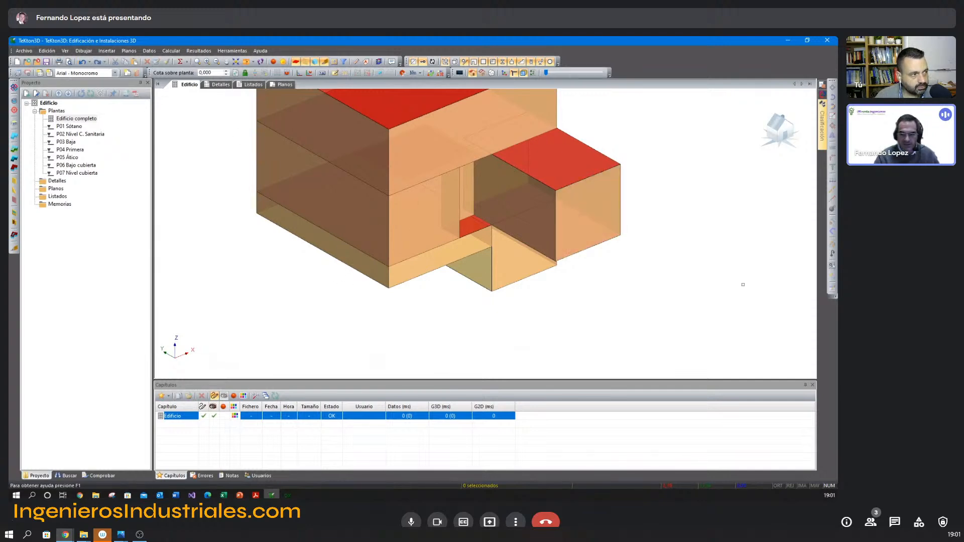
pyautogui.moveTo(667, 263); pyautogui.dragTo(633, 333, button='middle')
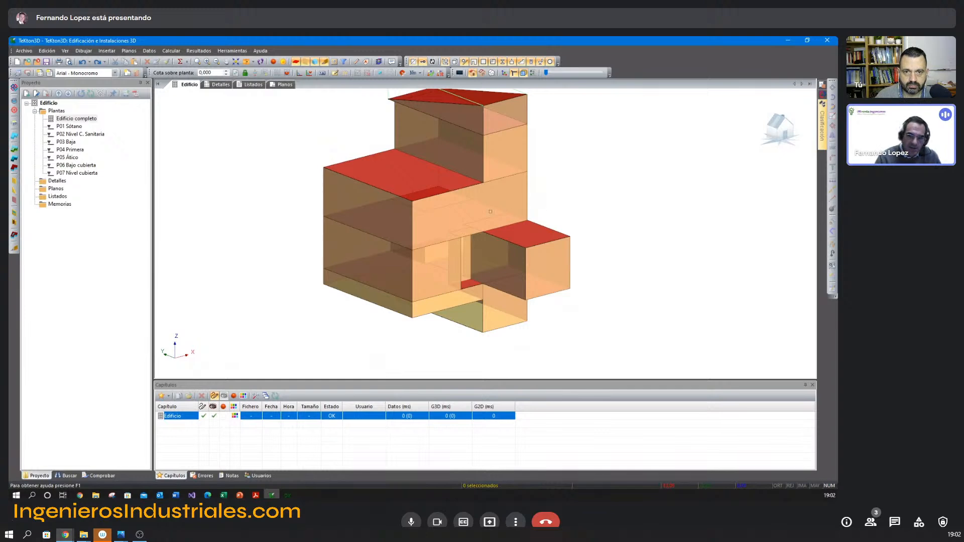
pyautogui.moveTo(498, 197); pyautogui.dragTo(469, 219, button='middle')
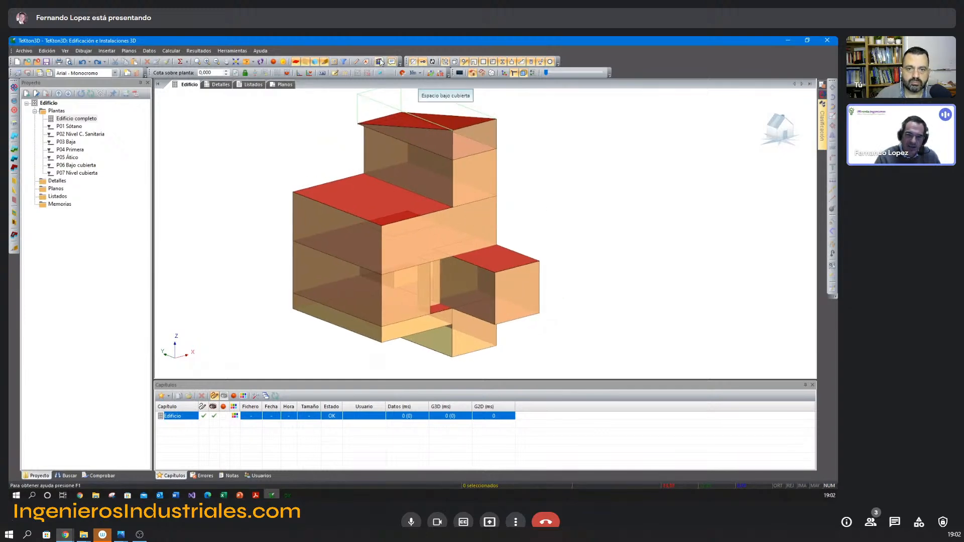
# Examine the default construction elements in the chapter properties and the façade choices in the element library, without changing any.
pyautogui.click(150, 51)
pyautogui.click(171, 85)
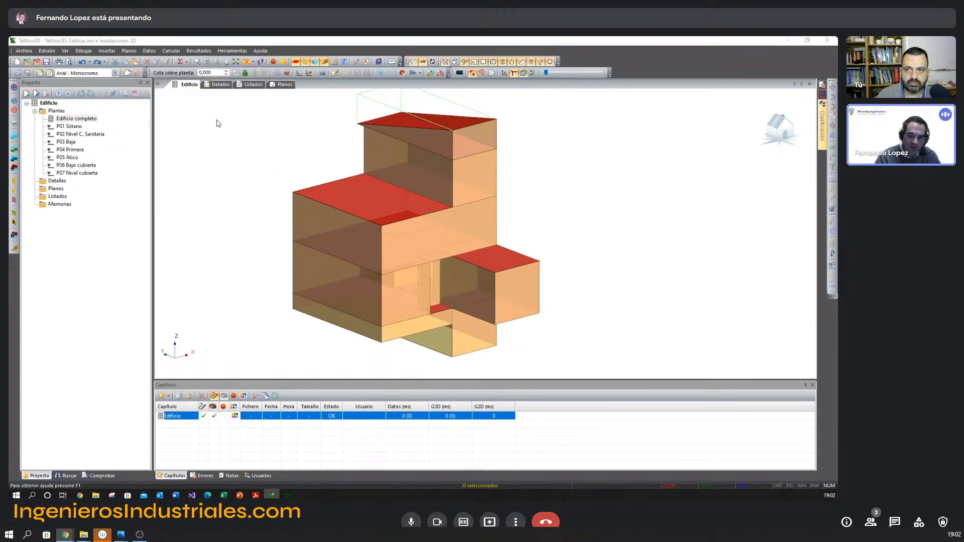
pyautogui.click(340, 218)
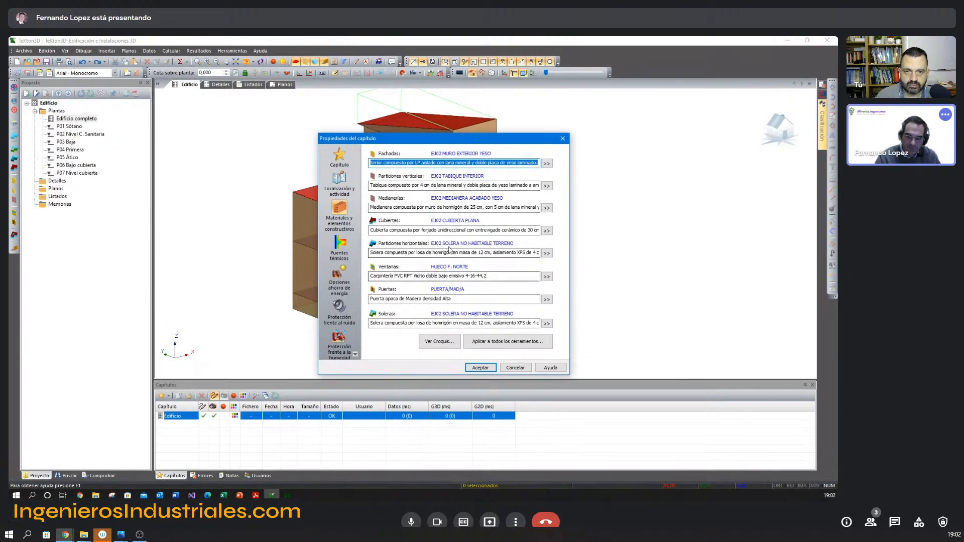
pyautogui.click(546, 163)
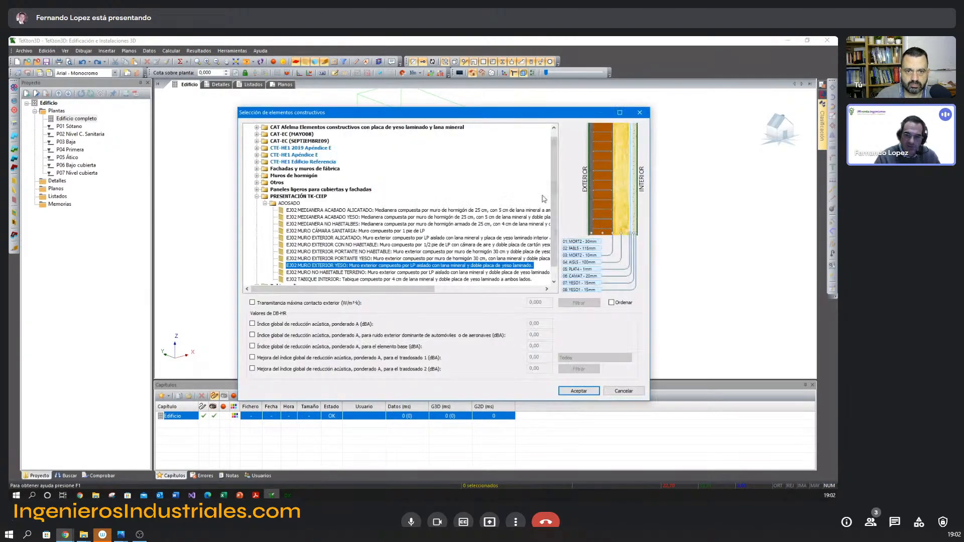
pyautogui.press('Escape')
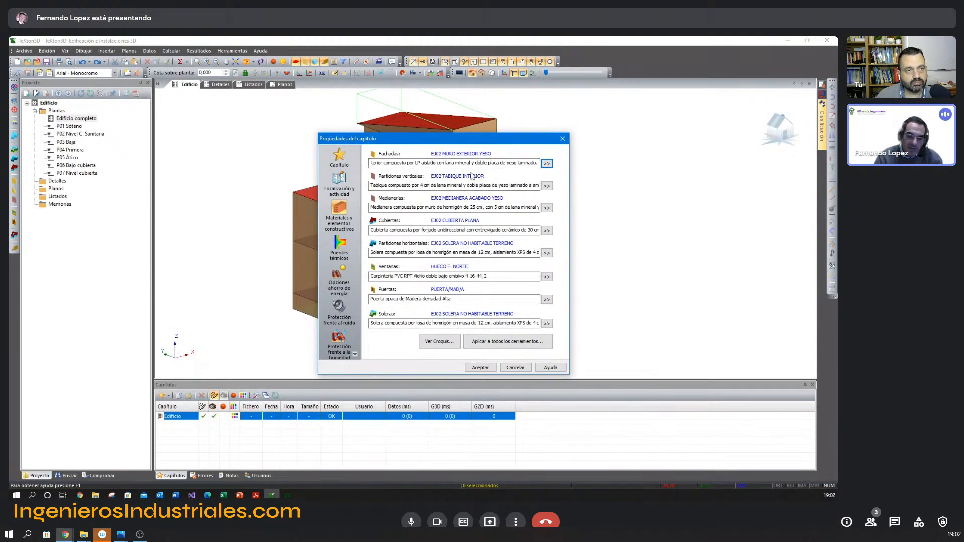
pyautogui.click(515, 368)
pyautogui.click(482, 176)
pyautogui.click(533, 169)
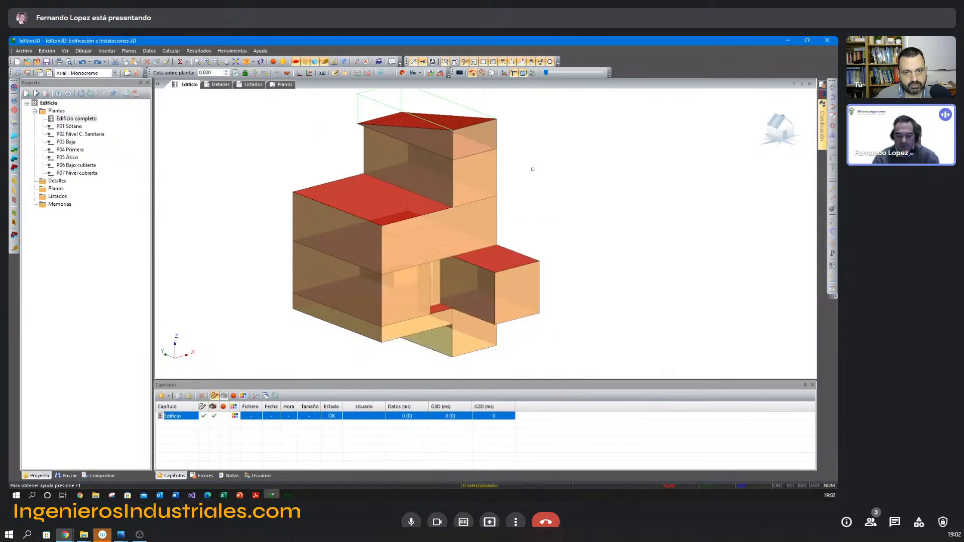
# Examine the properties of the first-floor façade and the flat roof beside the attic, including the roof's available function options.
pyautogui.moveTo(528, 213); pyautogui.dragTo(548, 218, button='middle')
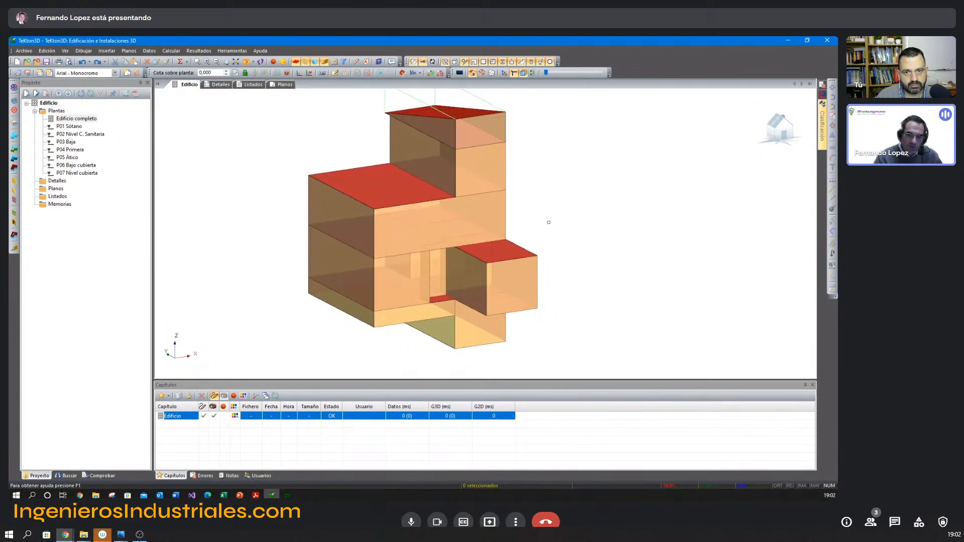
pyautogui.moveTo(549, 204); pyautogui.dragTo(542, 196, button='middle')
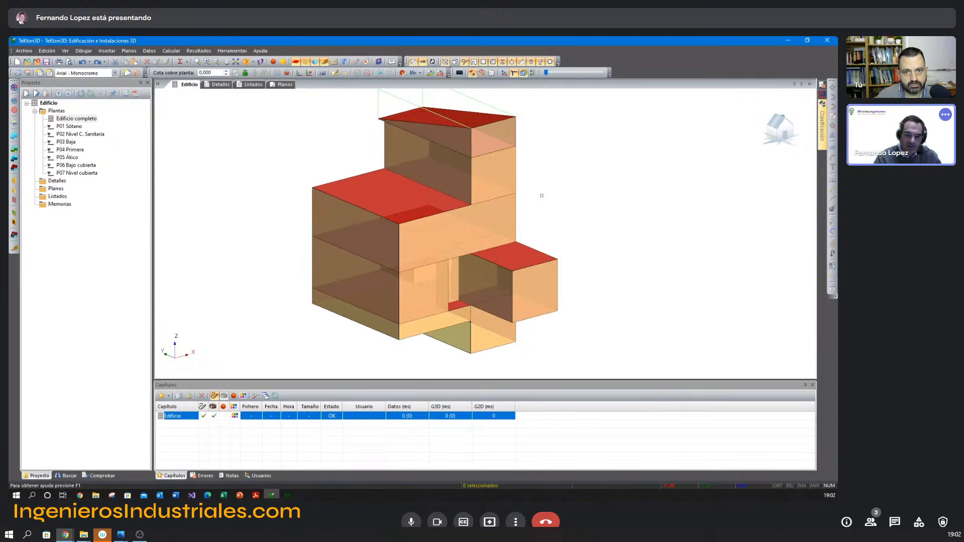
pyautogui.doubleClick(467, 237)
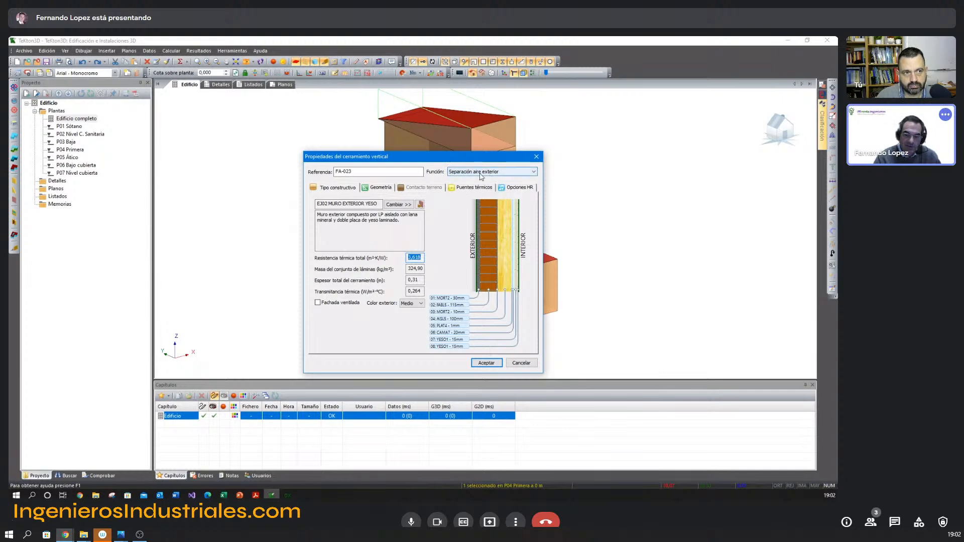
pyautogui.click(522, 366)
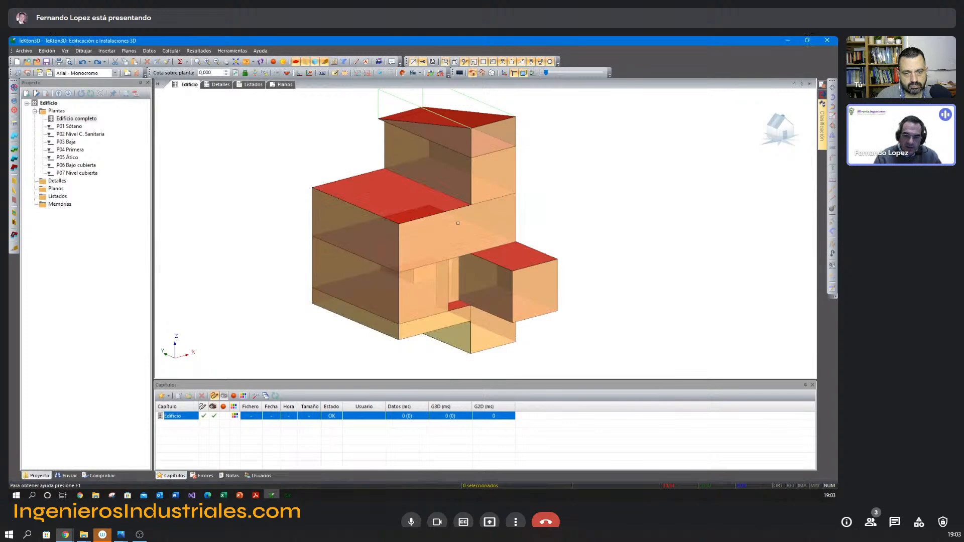
pyautogui.doubleClick(449, 210)
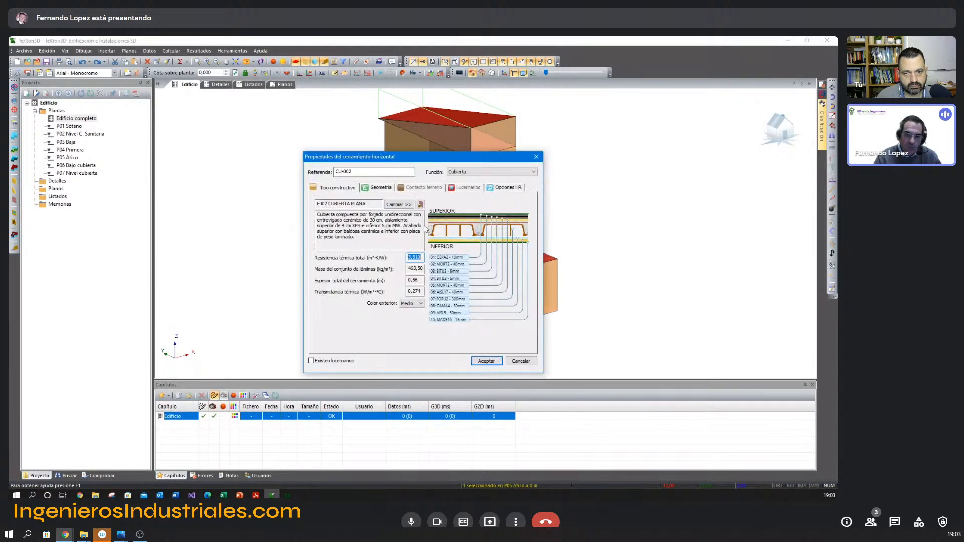
pyautogui.click(479, 174)
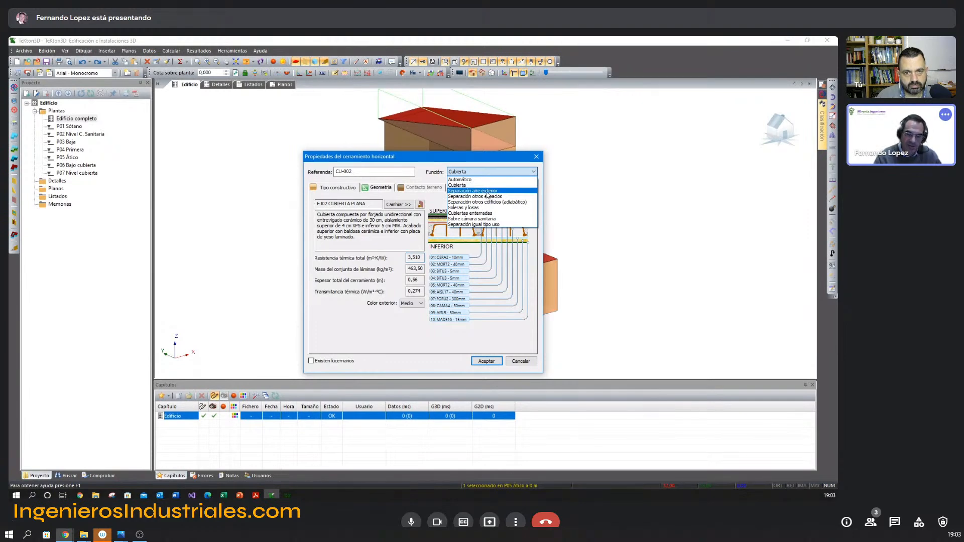
pyautogui.press('Escape')
pyautogui.press('Escape')
pyautogui.press('Escape')
# Hide the vertical enclosures and examine the construction and function of the attic's floor partition.
pyautogui.moveTo(490, 200)
pyautogui.mouseDown(button='middle')
pyautogui.moveTo(497, 190)
pyautogui.moveTo(488, 202)
pyautogui.mouseUp(button='middle')
pyautogui.moveTo(488, 202)
pyautogui.keyDown('shift'); pyautogui.mouseDown(button='middle')
pyautogui.moveTo(491, 190)
pyautogui.moveTo(479, 215)
pyautogui.mouseUp(button='middle'); pyautogui.keyUp('shift')
pyautogui.click(493, 152)
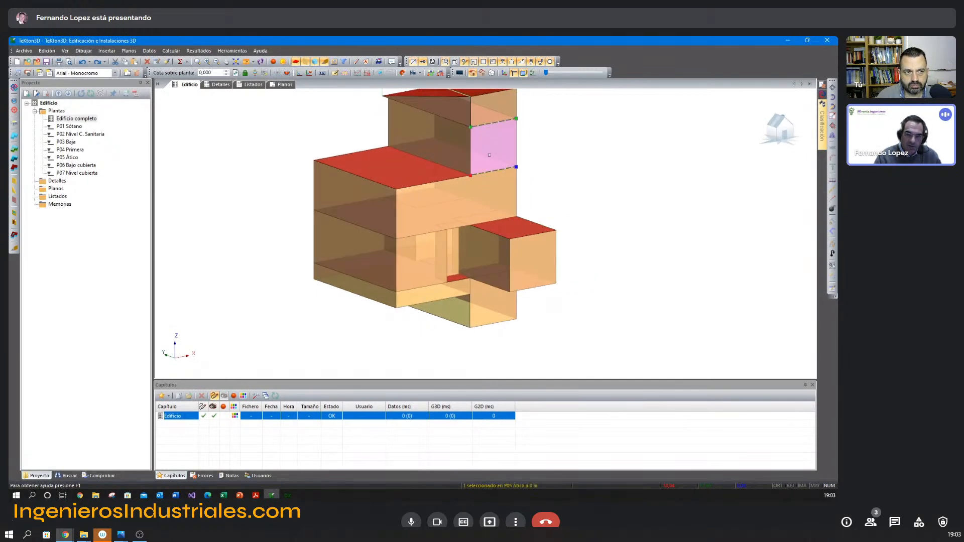
pyautogui.press('Escape')
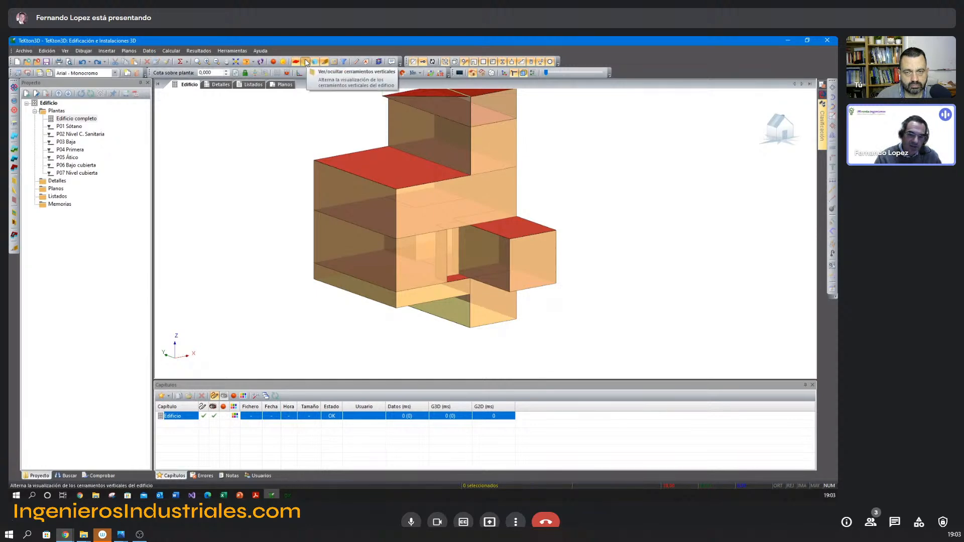
pyautogui.click(306, 62)
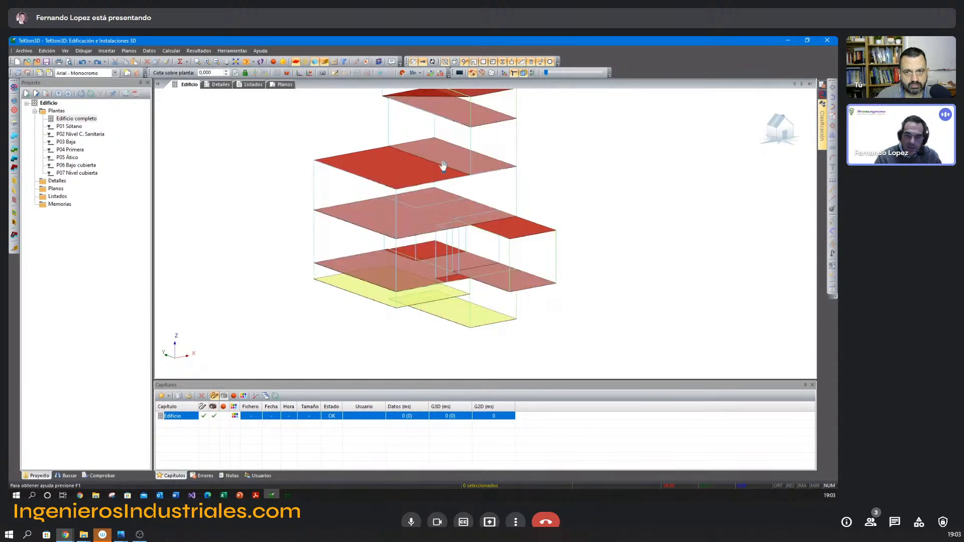
pyautogui.doubleClick(443, 163)
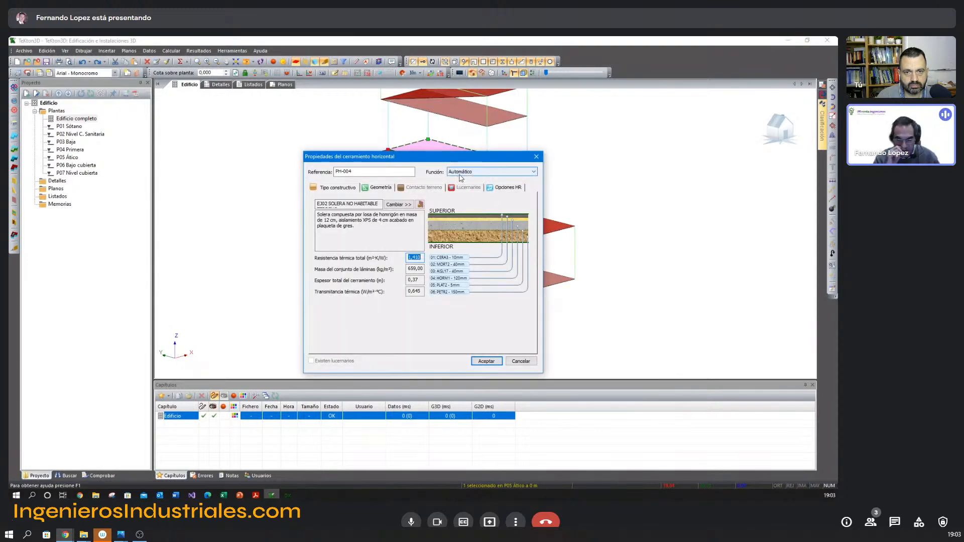
pyautogui.press('Escape')
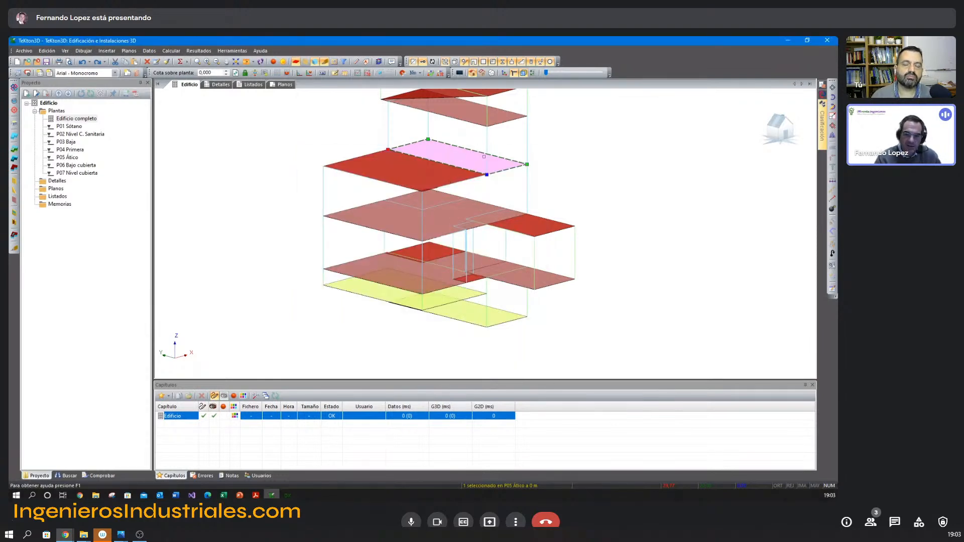
pyautogui.press('Escape')
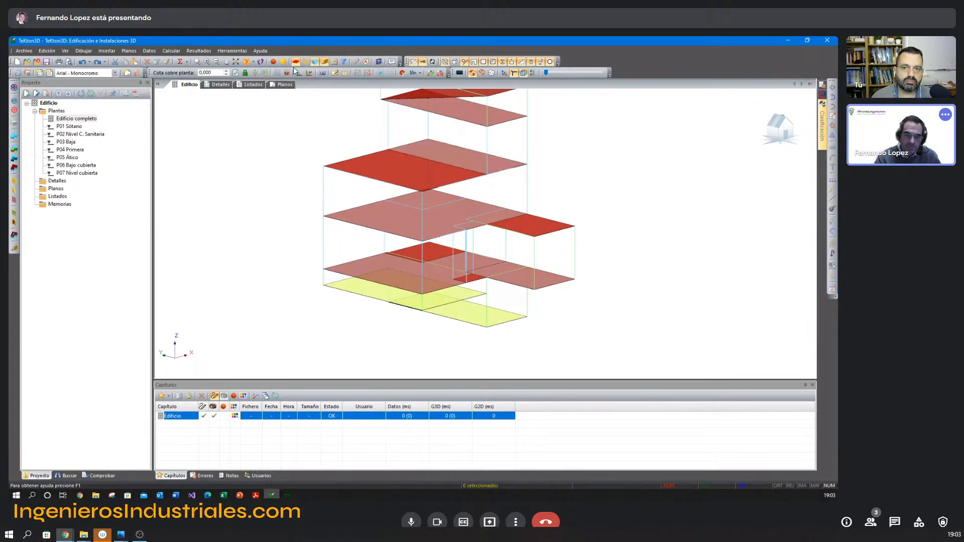
# Show the building's vertical enclosures again.
pyautogui.click(296, 63)
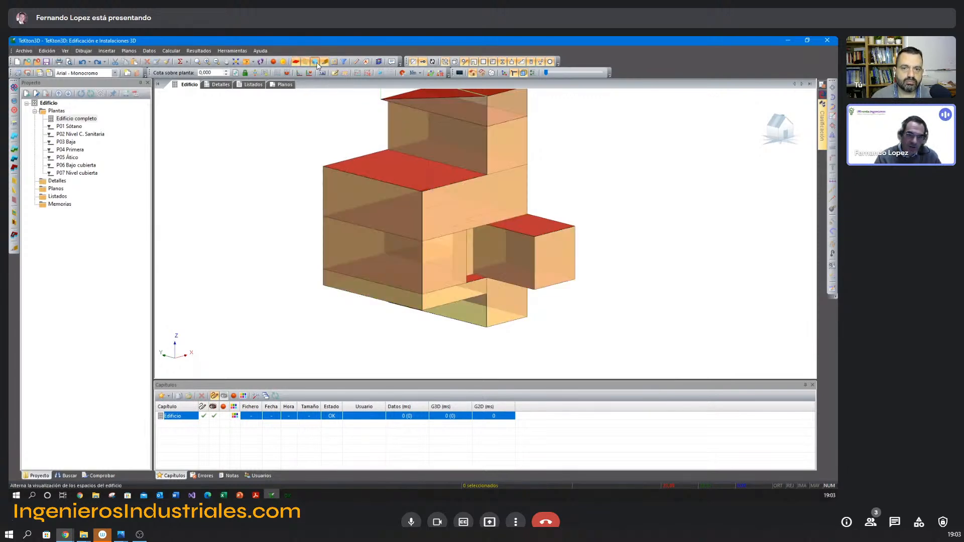
pyautogui.click(334, 62)
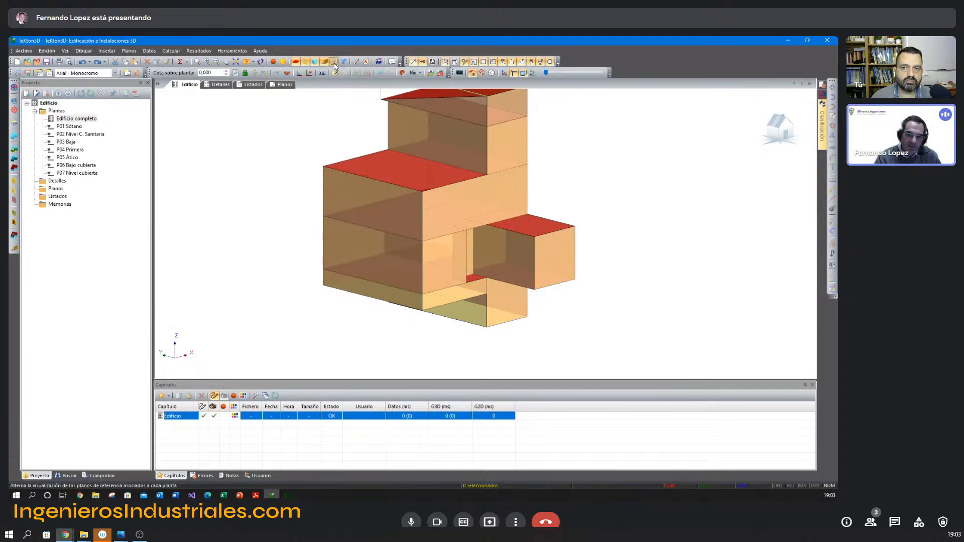
pyautogui.click(332, 62)
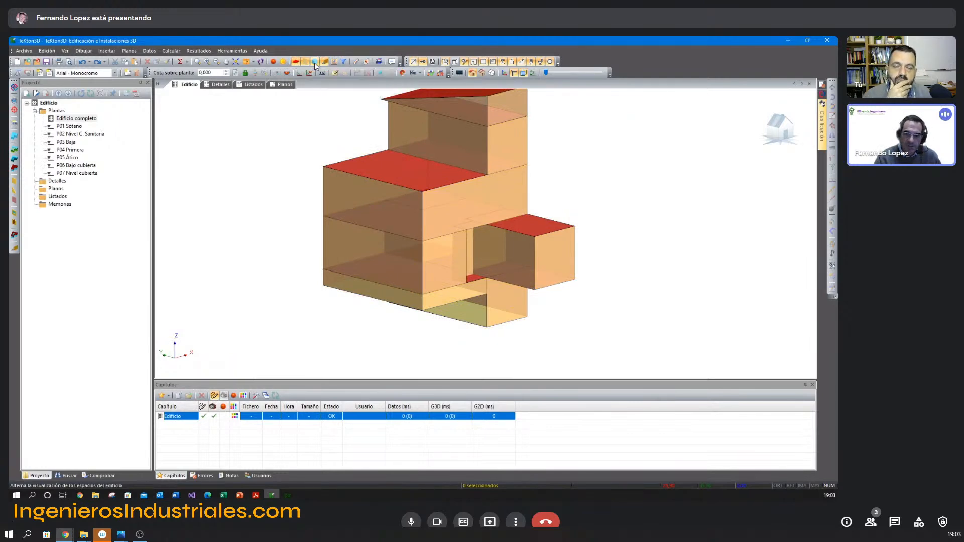
# Set the function of the first-floor side façade below the flat roof to Medianerías (adiabático).
pyautogui.moveTo(553, 177); pyautogui.dragTo(552, 187, button='middle')
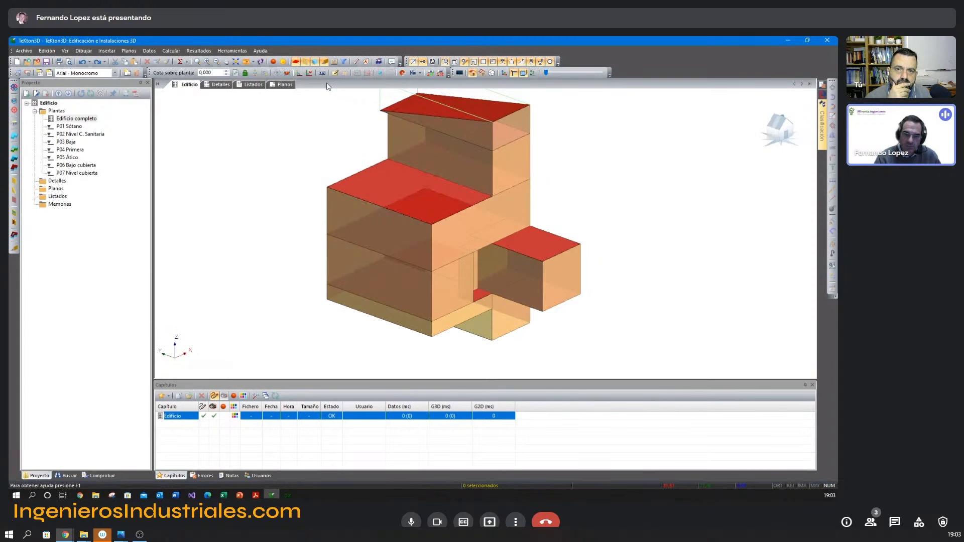
pyautogui.moveTo(366, 140); pyautogui.dragTo(357, 160, button='middle')
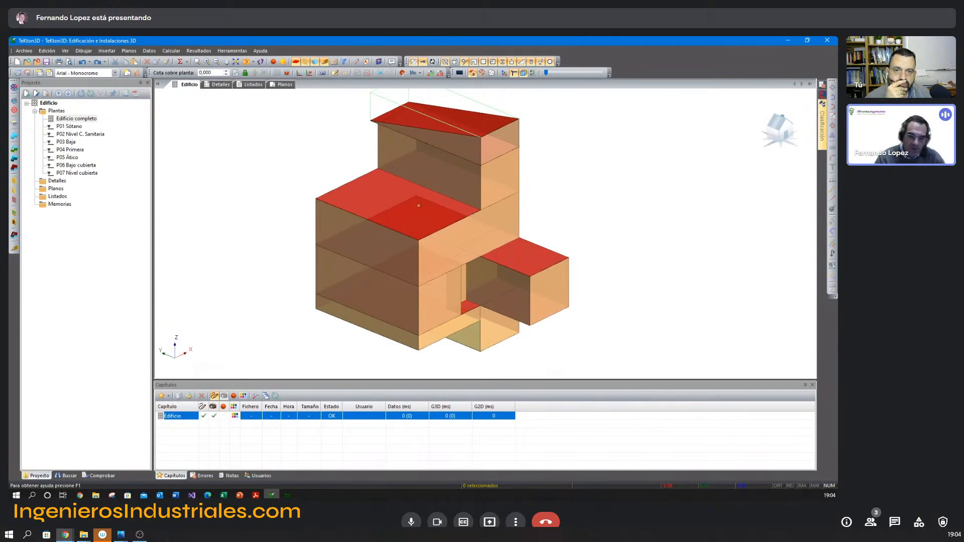
pyautogui.click(384, 258)
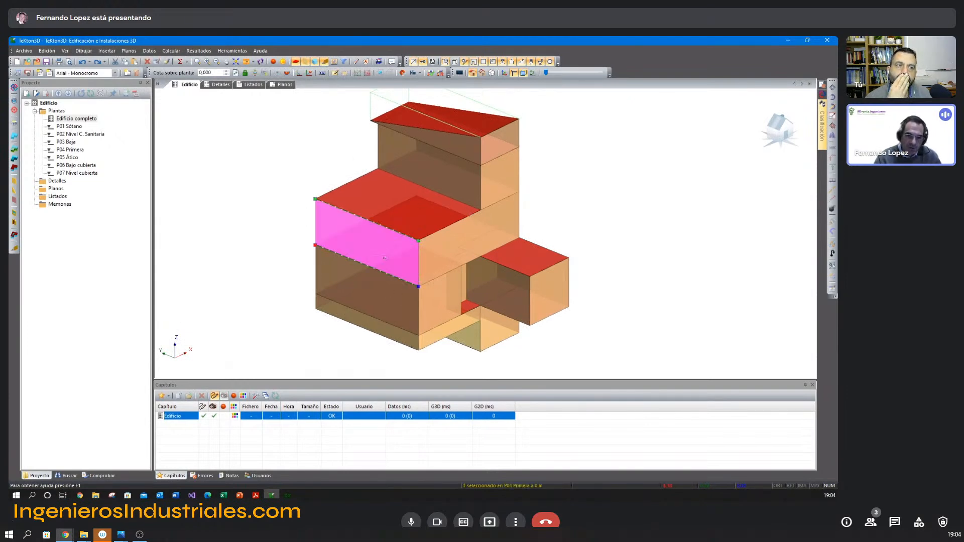
pyautogui.click(378, 286)
pyautogui.click(301, 260)
pyautogui.click(356, 248)
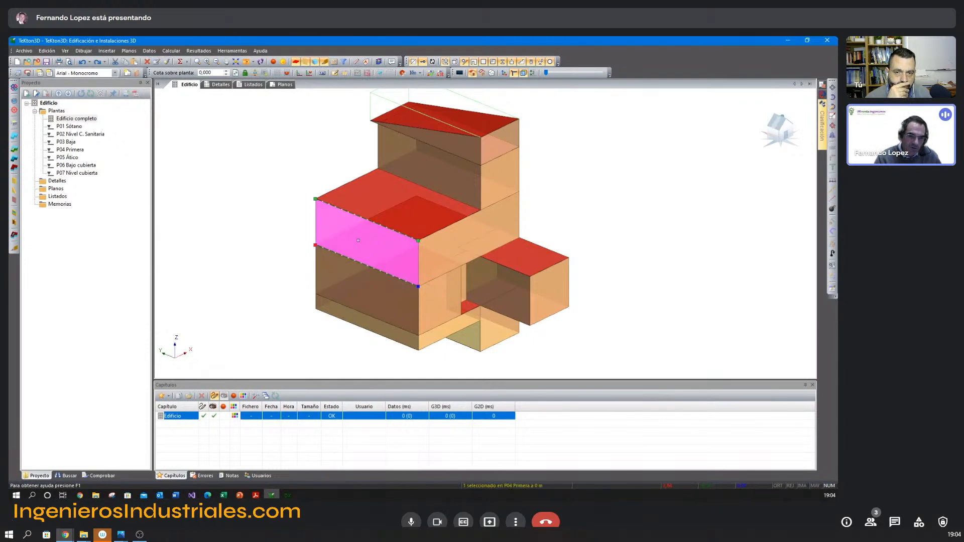
pyautogui.click(292, 260)
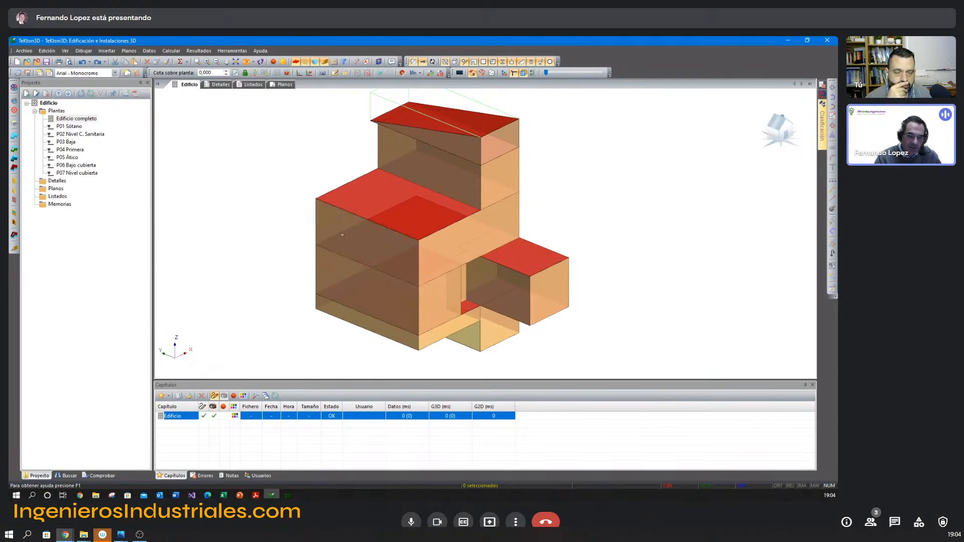
pyautogui.moveTo(346, 236); pyautogui.dragTo(339, 241, button='middle')
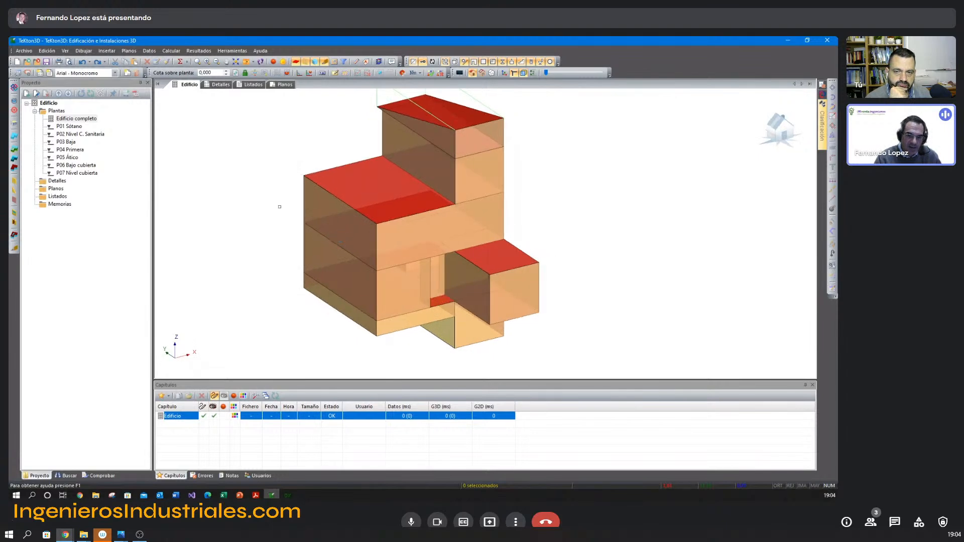
pyautogui.doubleClick(314, 217)
pyautogui.click(462, 173)
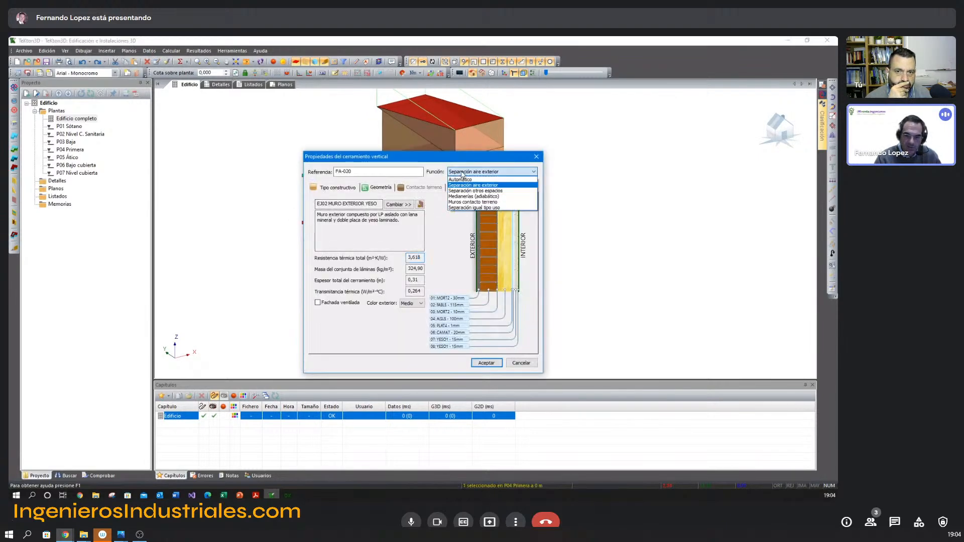
pyautogui.click(473, 196)
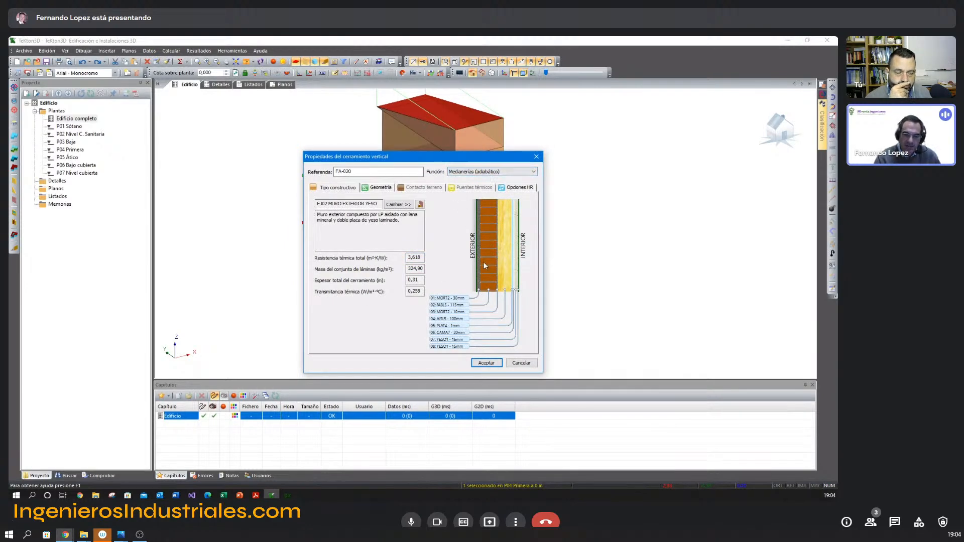
pyautogui.click(486, 362)
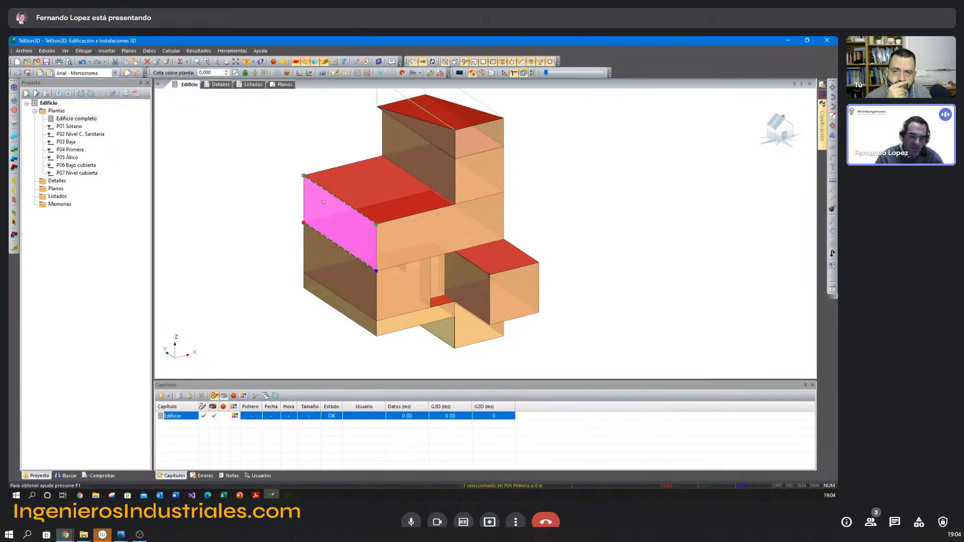
# Copy only the Medianerías (adiabático) function from the selected side wall to the ground-floor wall below and the opposite first- and ground-floor side walls.
pyautogui.click(166, 61)
pyautogui.moveTo(370, 150); pyautogui.dragTo(235, 221)
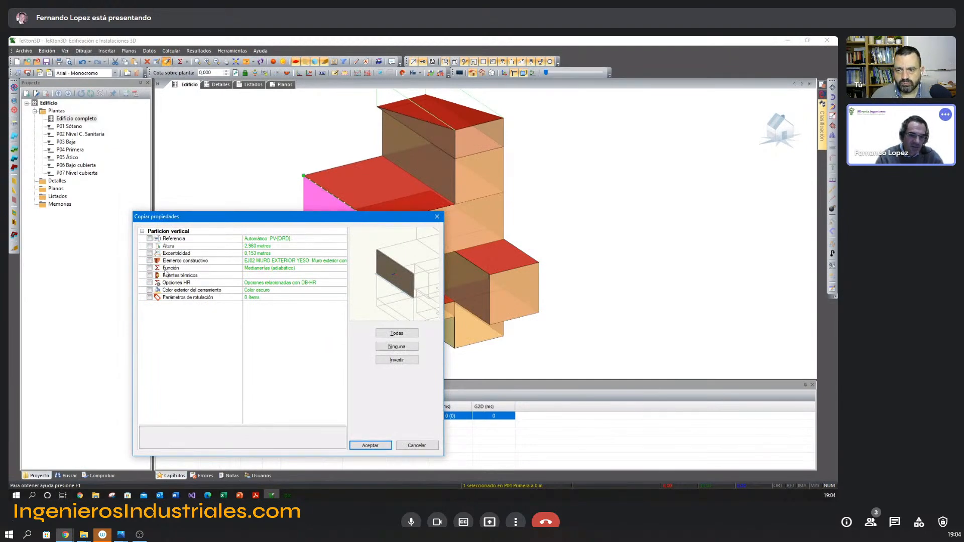
pyautogui.click(150, 268)
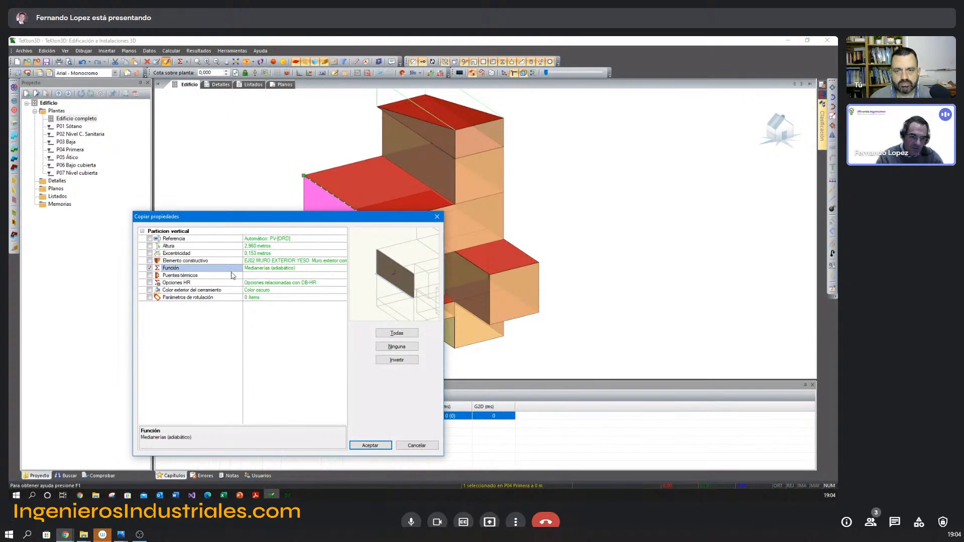
pyautogui.click(370, 445)
pyautogui.click(328, 282)
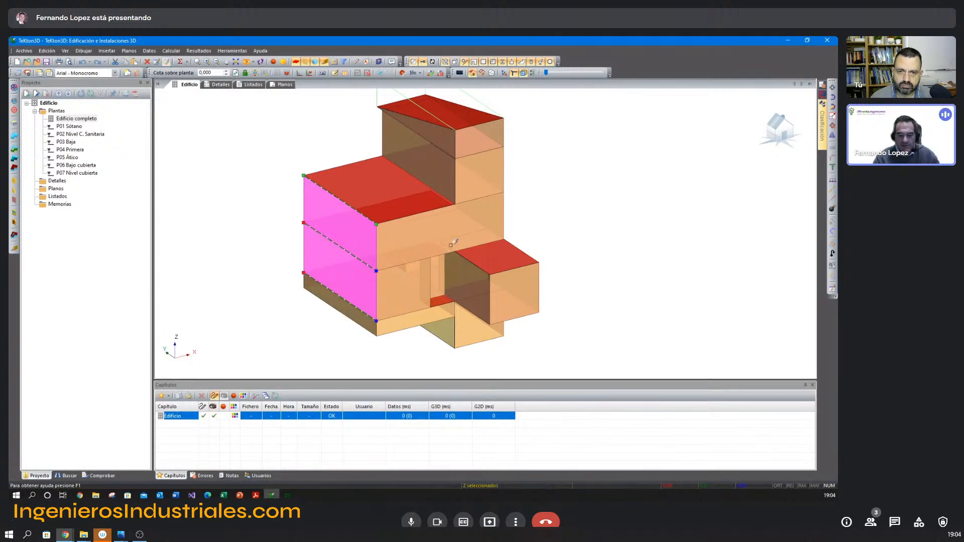
pyautogui.moveTo(472, 247)
pyautogui.mouseDown(button='middle')
pyautogui.moveTo(459, 239)
pyautogui.moveTo(465, 187)
pyautogui.moveTo(409, 232)
pyautogui.mouseUp(button='middle')
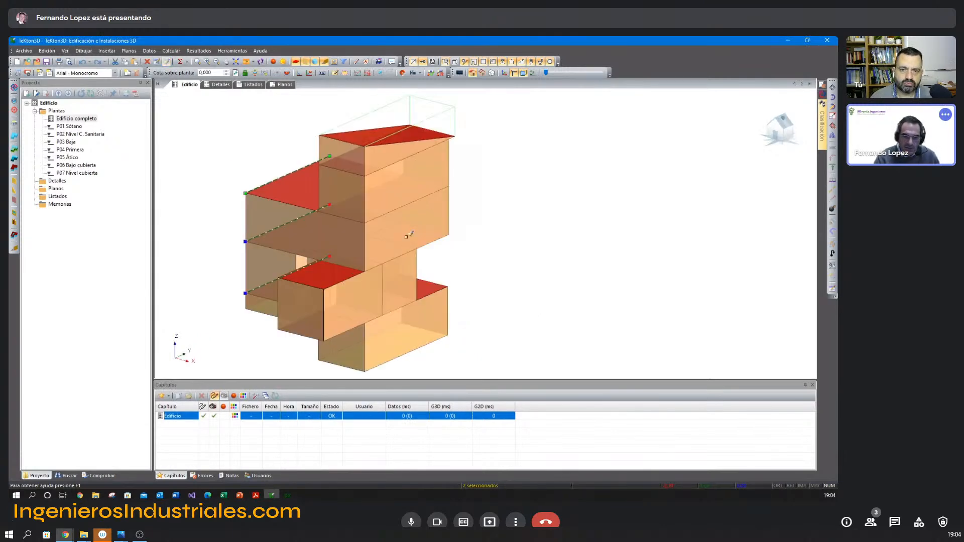
pyautogui.click(396, 256)
pyautogui.click(398, 301)
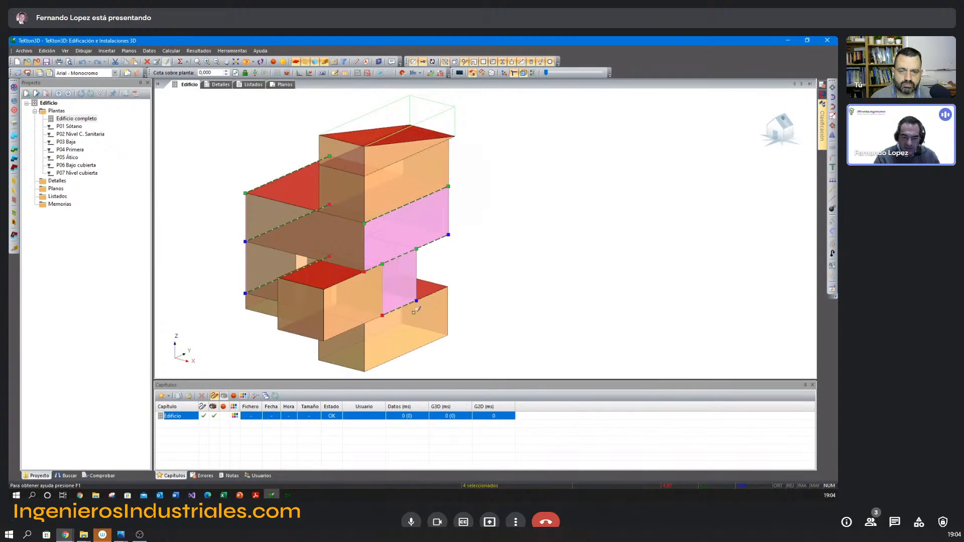
pyautogui.rightClick(482, 255)
pyautogui.click(492, 274)
pyautogui.click(409, 242)
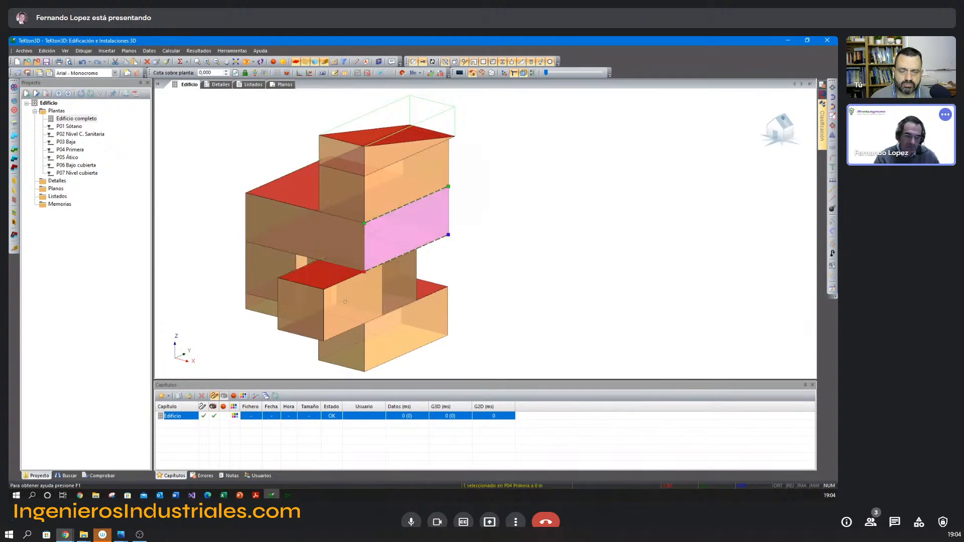
pyautogui.click(401, 285)
pyautogui.keyDown('shift'); pyautogui.moveTo(406, 285); pyautogui.dragTo(463, 225, button='middle'); pyautogui.keyUp('shift')
pyautogui.press('Escape')
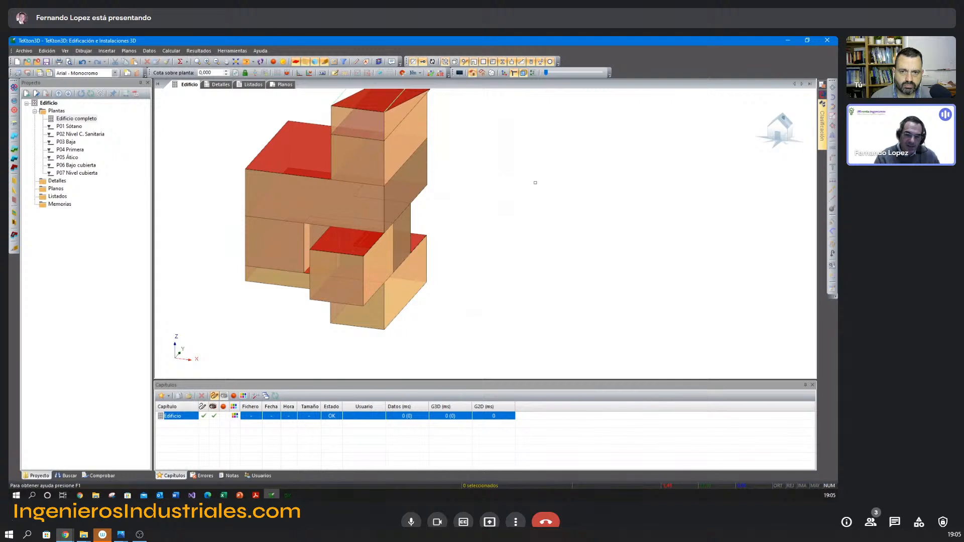
# Examine the construction and ground-contact settings of the floor slab under the building.
pyautogui.keyDown('shift'); pyautogui.moveTo(377, 227); pyautogui.dragTo(454, 244, button='middle'); pyautogui.keyUp('shift')
pyautogui.keyDown('shift'); pyautogui.moveTo(403, 285); pyautogui.dragTo(377, 232, button='middle'); pyautogui.keyUp('shift')
pyautogui.doubleClick(377, 232)
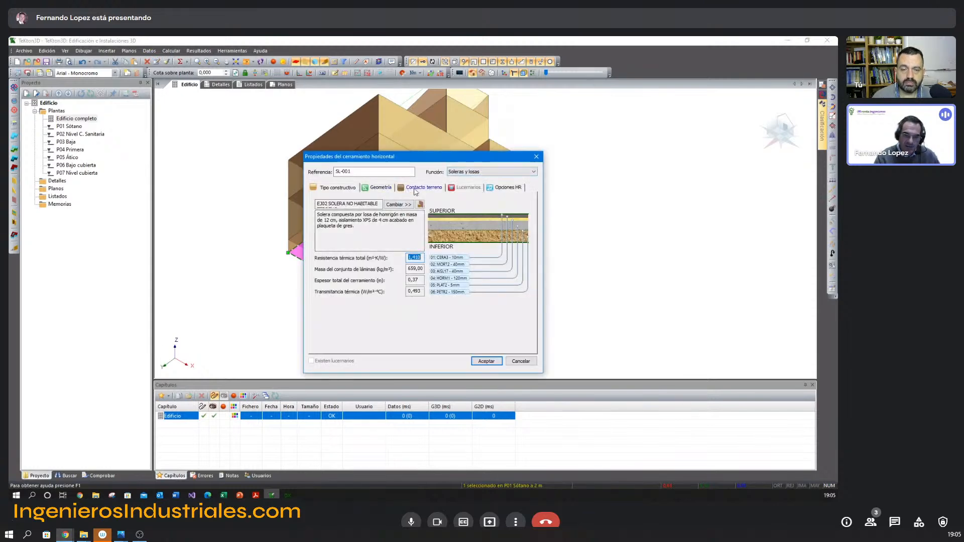
pyautogui.click(415, 189)
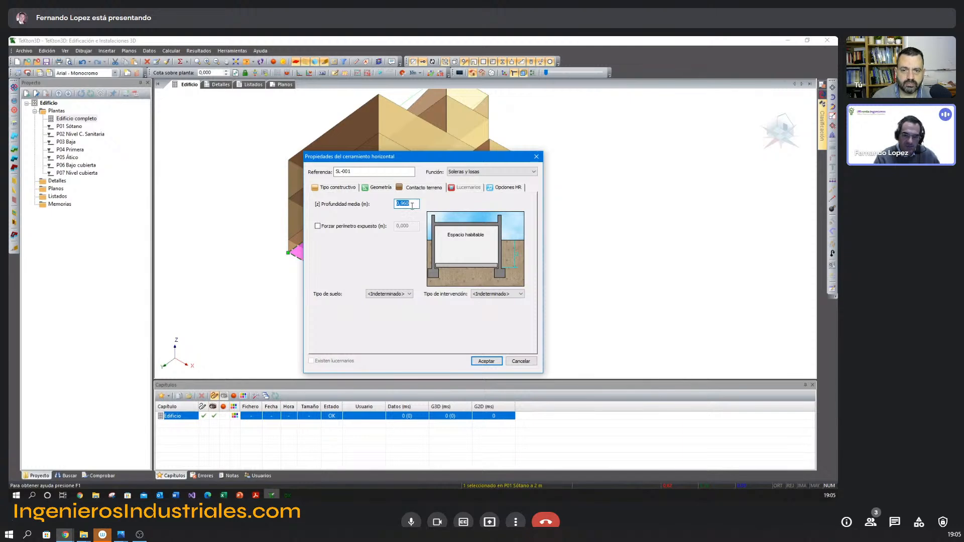
pyautogui.press('Escape')
pyautogui.press('Escape')
# Set the function of the low outer wall below the ground floor to Muros contacto terreno.
pyautogui.moveTo(534, 216); pyautogui.dragTo(505, 245, button='middle')
pyautogui.moveTo(505, 245); pyautogui.dragTo(501, 196, button='middle')
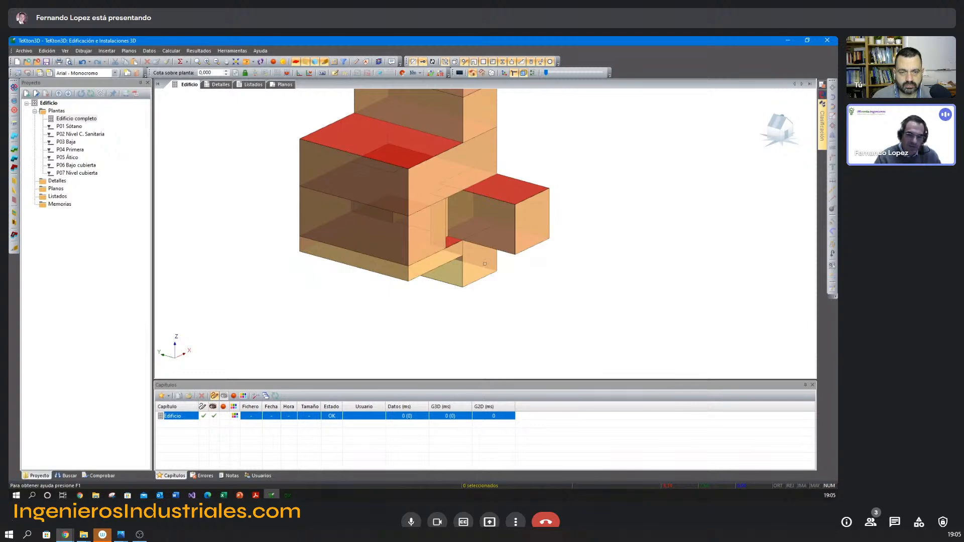
pyautogui.doubleClick(385, 271)
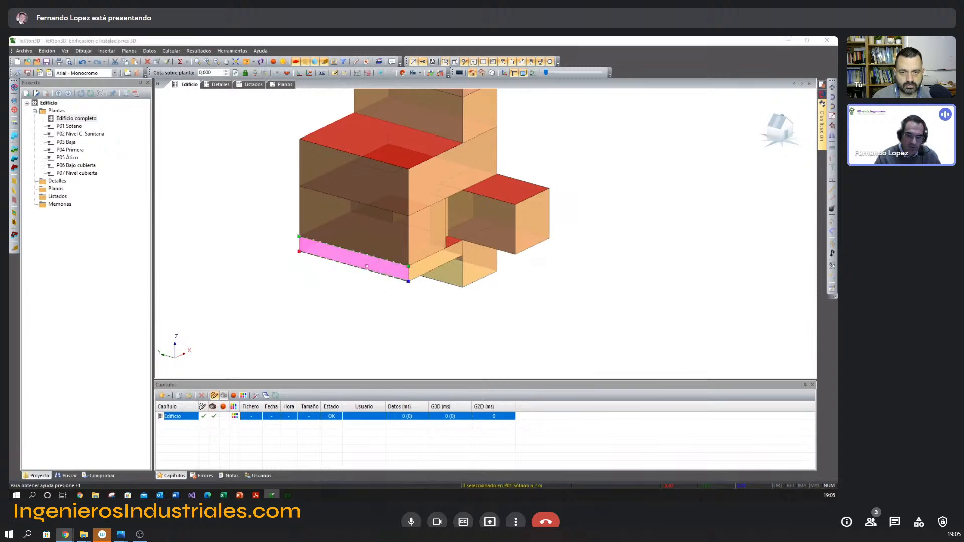
pyautogui.click(475, 172)
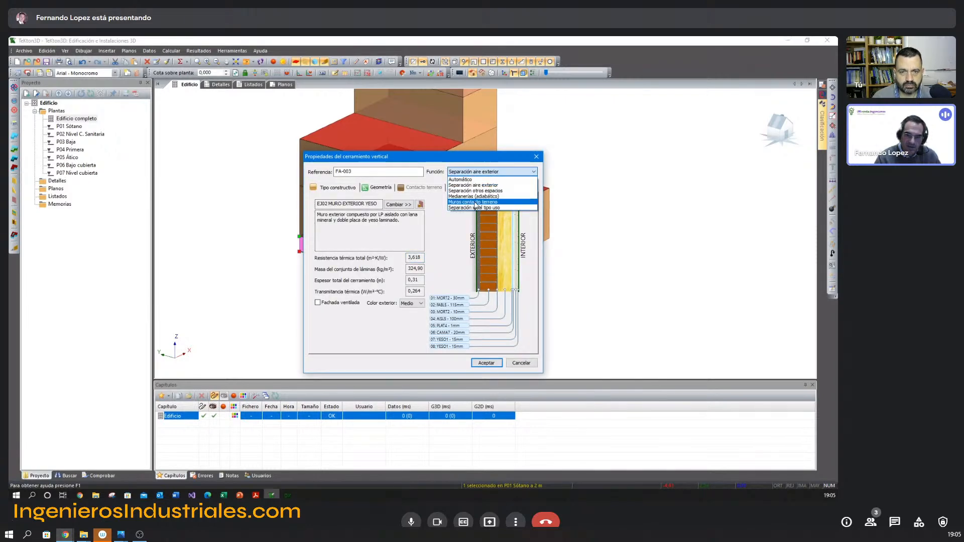
pyautogui.click(472, 202)
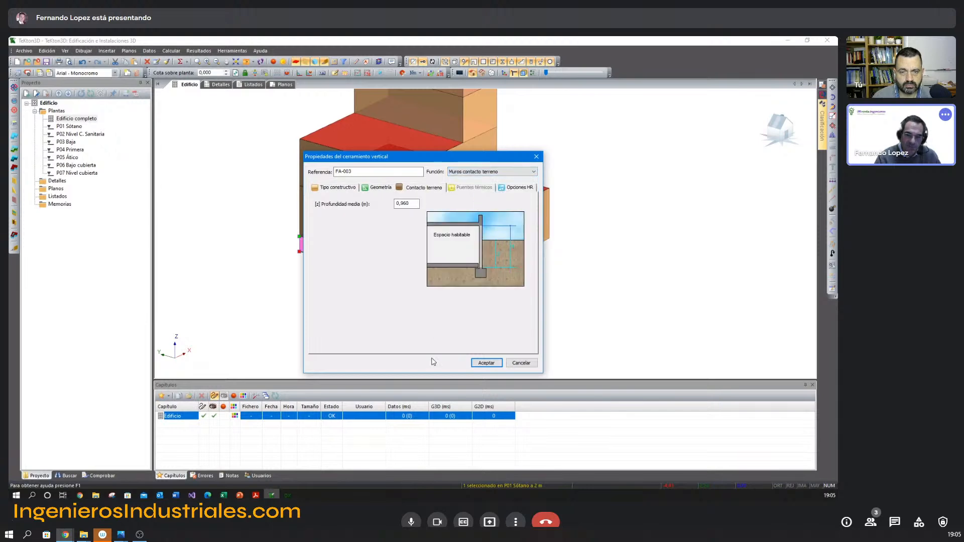
pyautogui.click(486, 363)
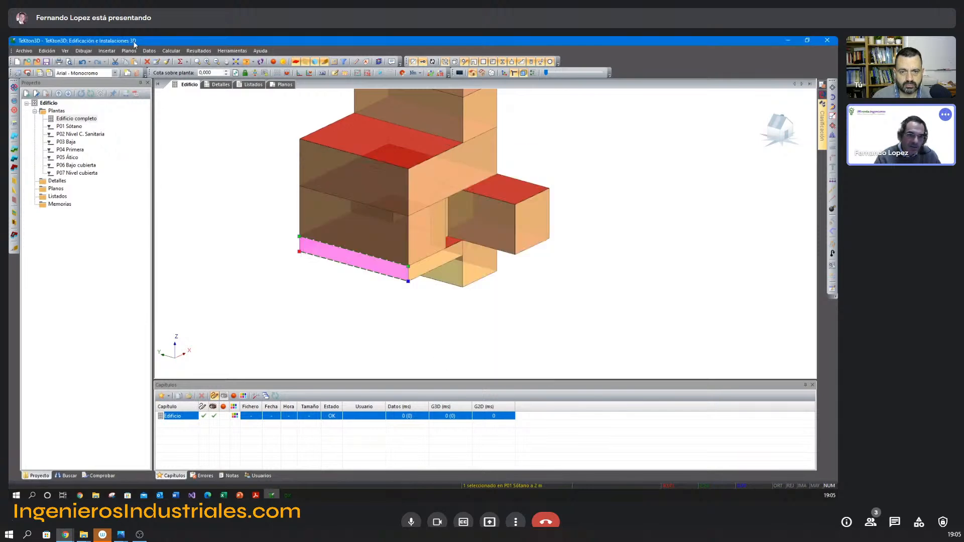
# Copy only the Muros contacto terreno function from that wall to the remaining outer walls of the basement and crawl space.
pyautogui.click(165, 61)
pyautogui.click(284, 196)
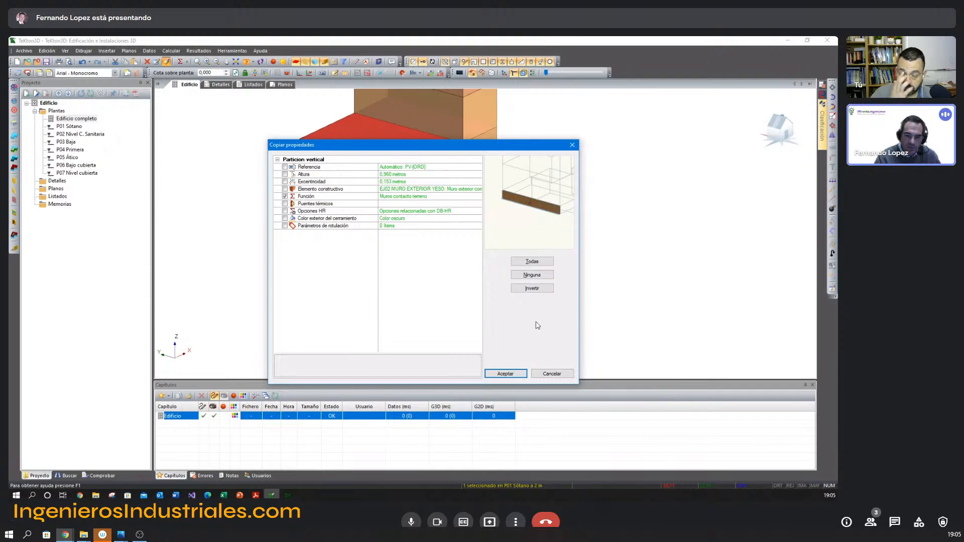
pyautogui.click(506, 374)
pyautogui.click(475, 265)
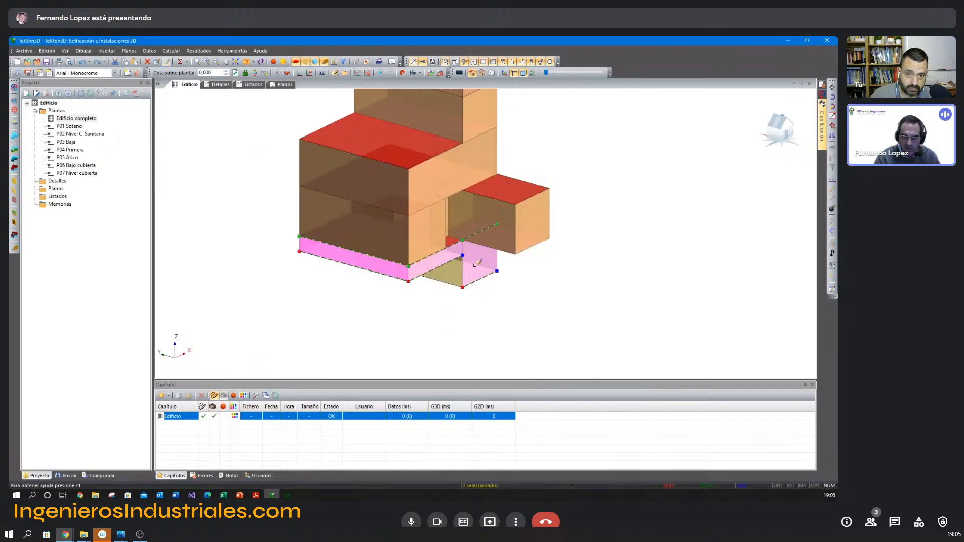
pyautogui.click(449, 276)
pyautogui.moveTo(515, 287); pyautogui.dragTo(464, 287, button='middle')
pyautogui.click(407, 246)
pyautogui.moveTo(509, 252); pyautogui.dragTo(486, 259, button='middle')
pyautogui.click(486, 259)
pyautogui.click(553, 238)
pyautogui.moveTo(406, 257); pyautogui.dragTo(353, 254, button='middle')
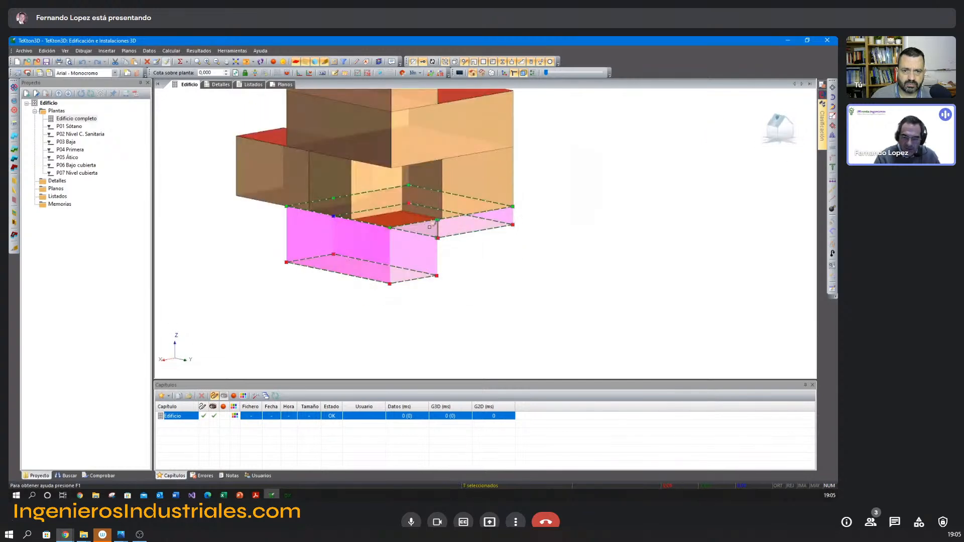
pyautogui.scroll(5, 430, 227)
pyautogui.click(469, 269)
pyautogui.scroll(-3, 480, 290)
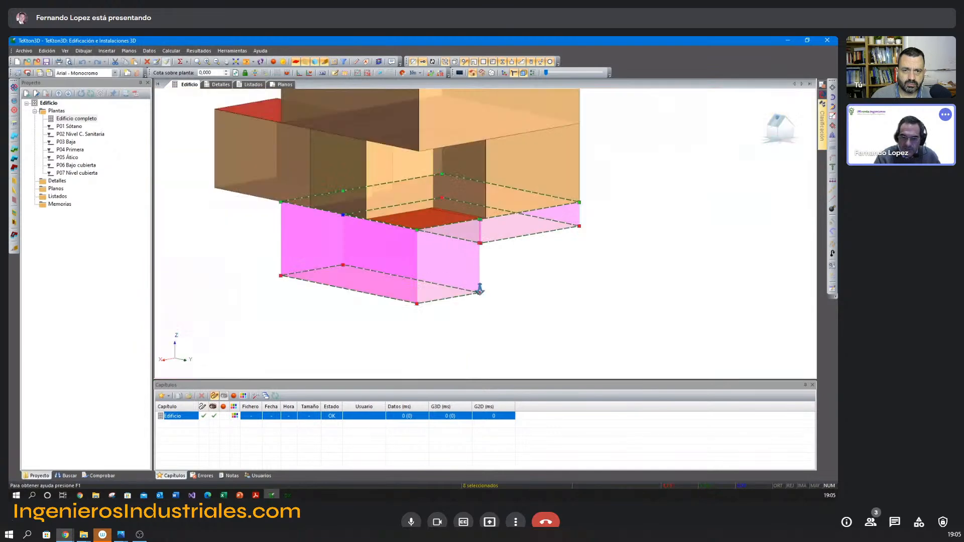
pyautogui.scroll(-4, 480, 289)
pyautogui.rightClick(501, 254)
pyautogui.click(521, 272)
# Display only the P02 Nivel C. Sanitaria level and examine the properties of the partition between basement and crawl space.
pyautogui.moveTo(517, 261); pyautogui.dragTo(441, 262, button='middle')
pyautogui.scroll(3, 439, 271)
pyautogui.scroll(3, 438, 271)
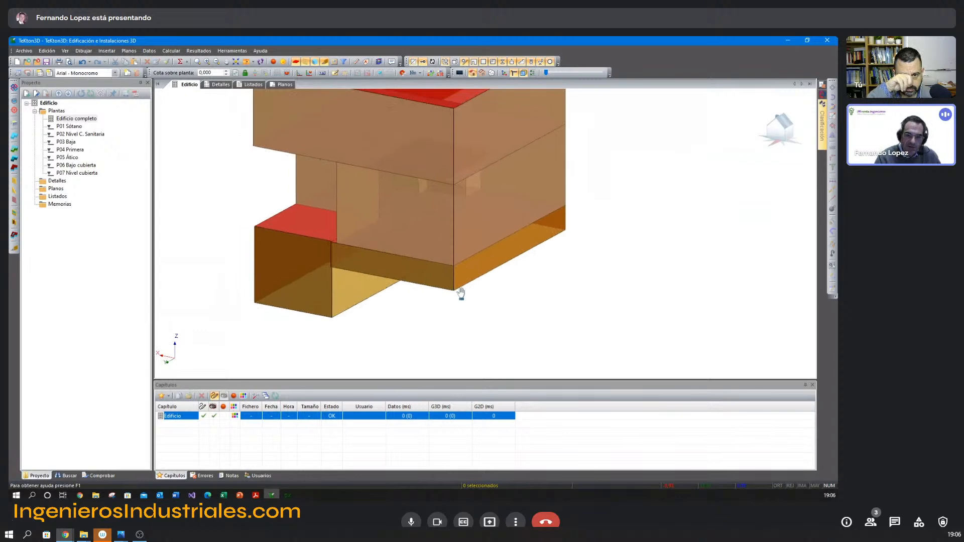
pyautogui.click(74, 134)
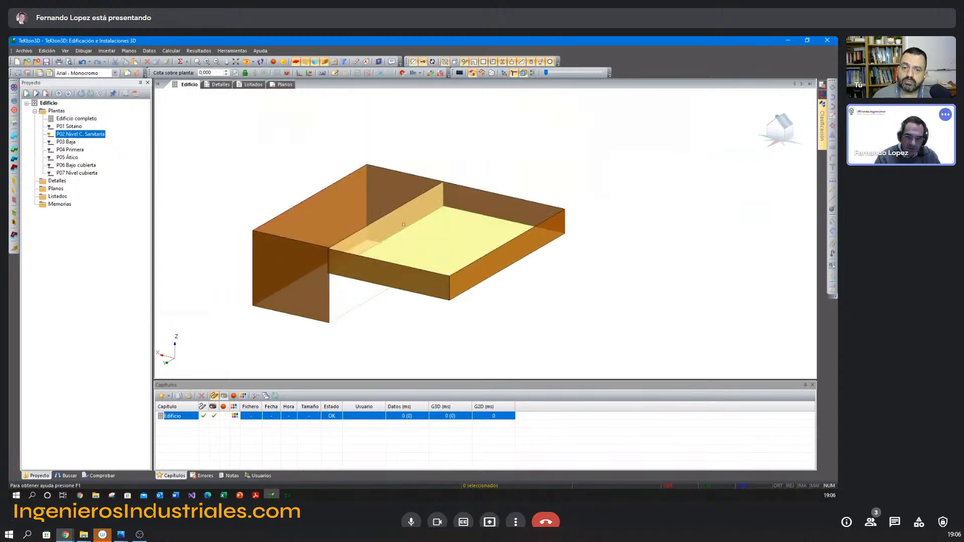
pyautogui.doubleClick(403, 225)
pyautogui.moveTo(451, 159); pyautogui.dragTo(706, 145)
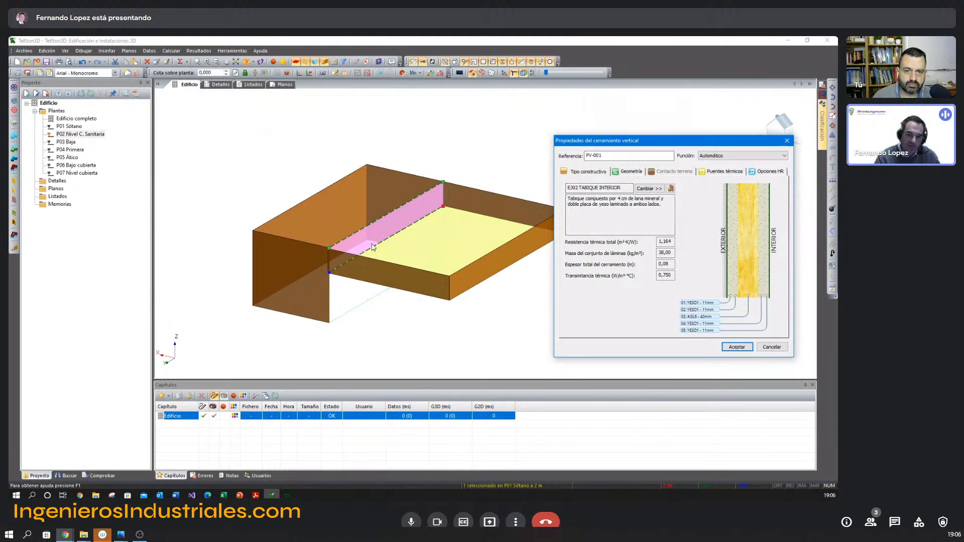
pyautogui.click(775, 347)
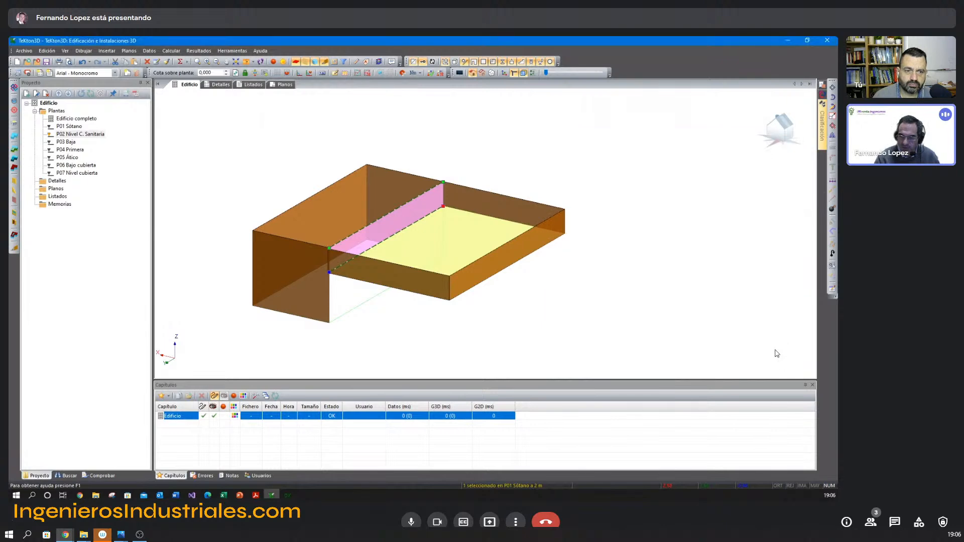
pyautogui.moveTo(531, 324); pyautogui.dragTo(529, 304, button='middle')
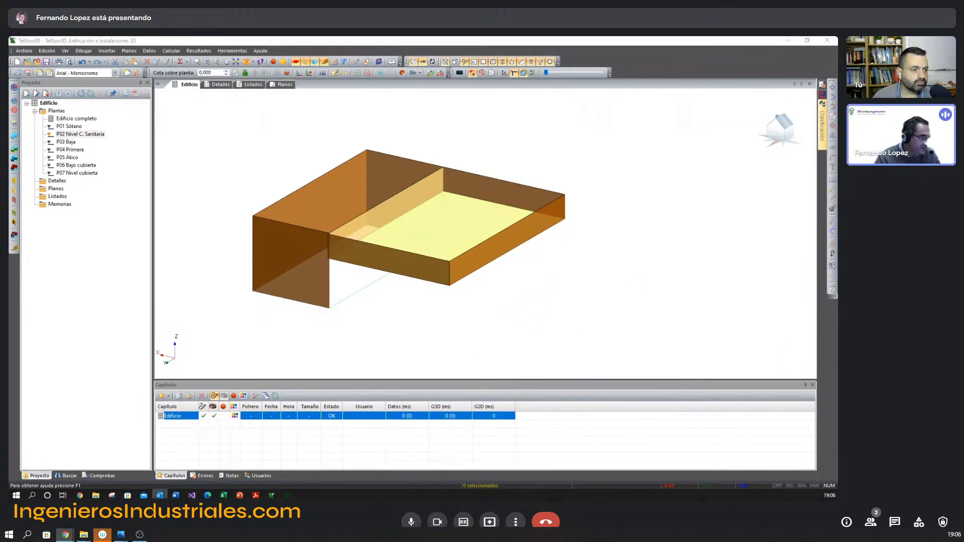
pyautogui.click(211, 236)
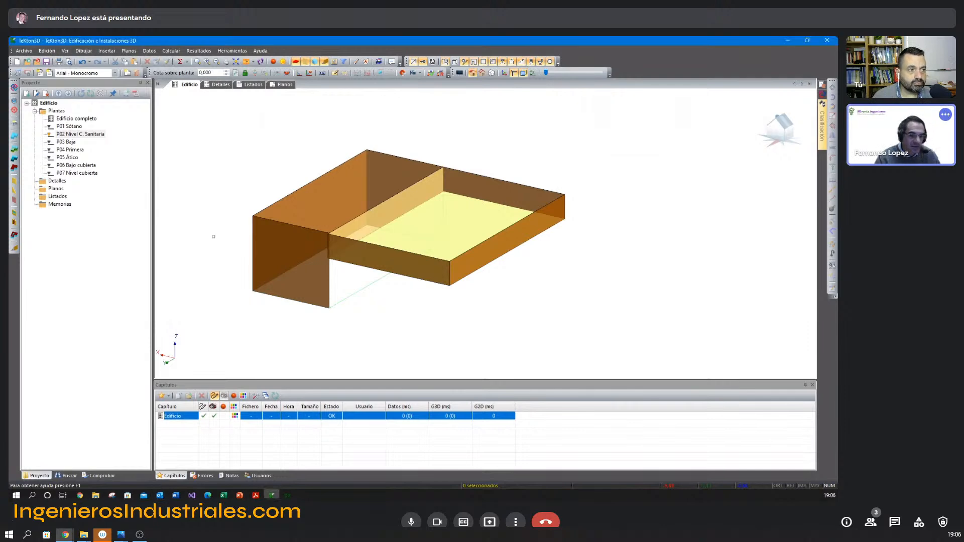
pyautogui.moveTo(379, 325)
pyautogui.keyDown('shift'); pyautogui.mouseDown(button='middle')
pyautogui.moveTo(392, 327)
pyautogui.moveTo(385, 334)
pyautogui.mouseUp(button='middle'); pyautogui.keyUp('shift')
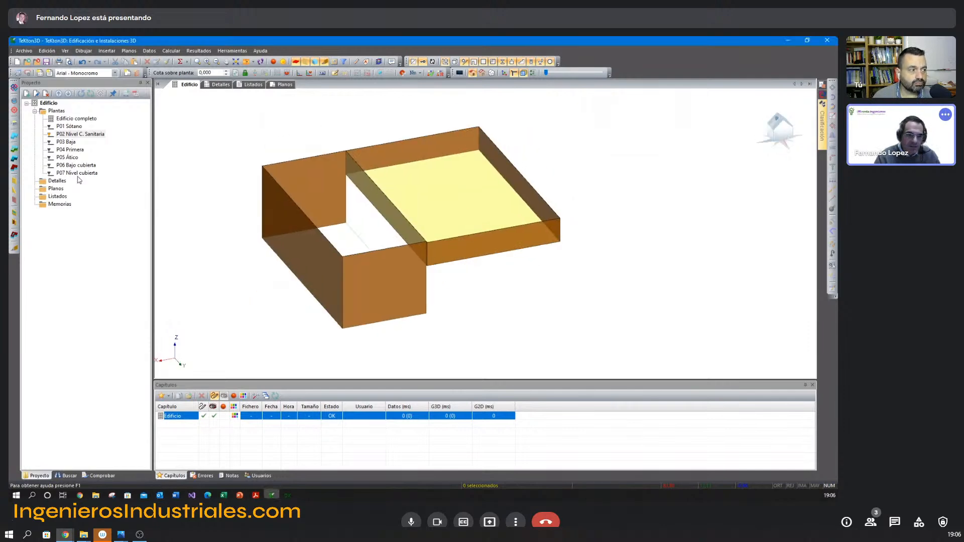
# Make the P02 Nivel C. Sanitaria level always visible and display the P03 Baja floor together with it.
pyautogui.doubleClick(74, 150)
pyautogui.moveTo(304, 200); pyautogui.dragTo(317, 327, button='middle')
pyautogui.doubleClick(70, 143)
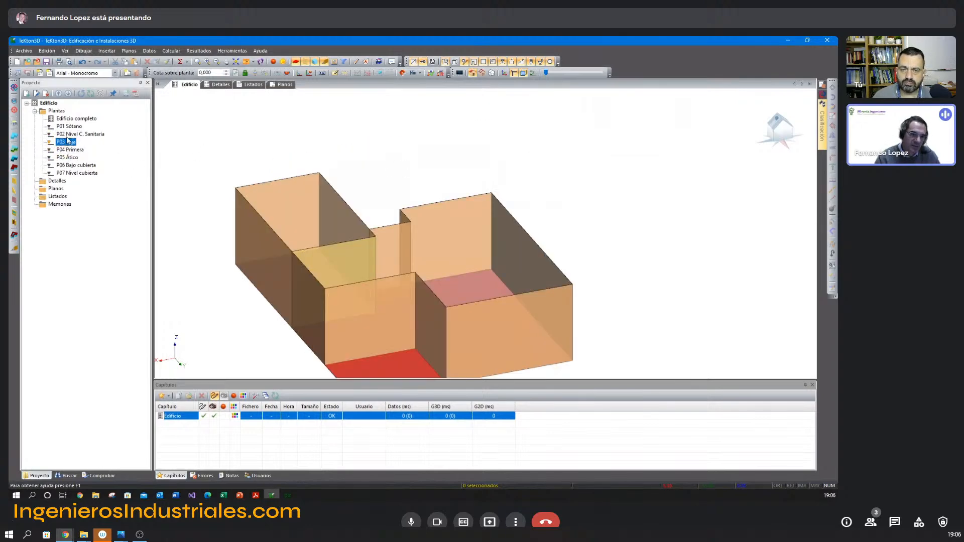
pyautogui.rightClick(75, 134)
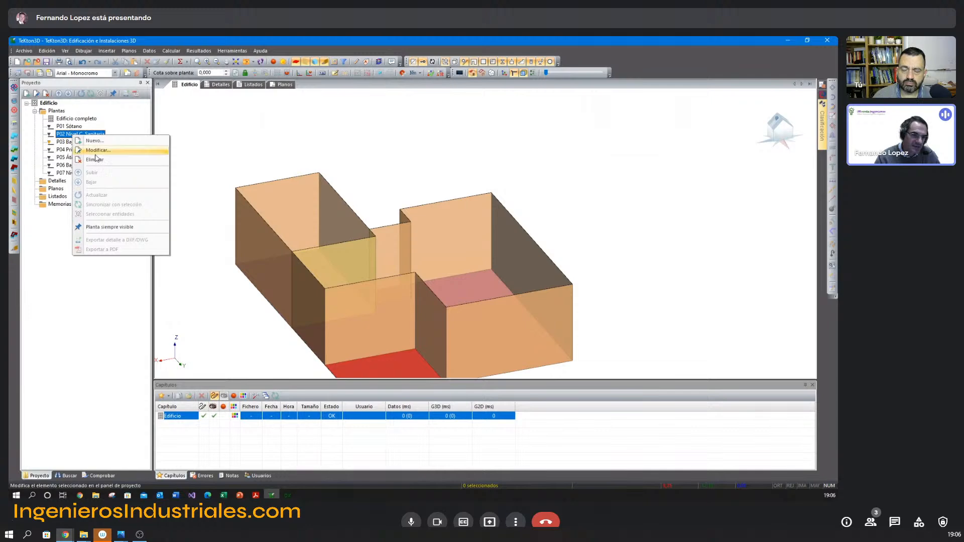
pyautogui.click(111, 228)
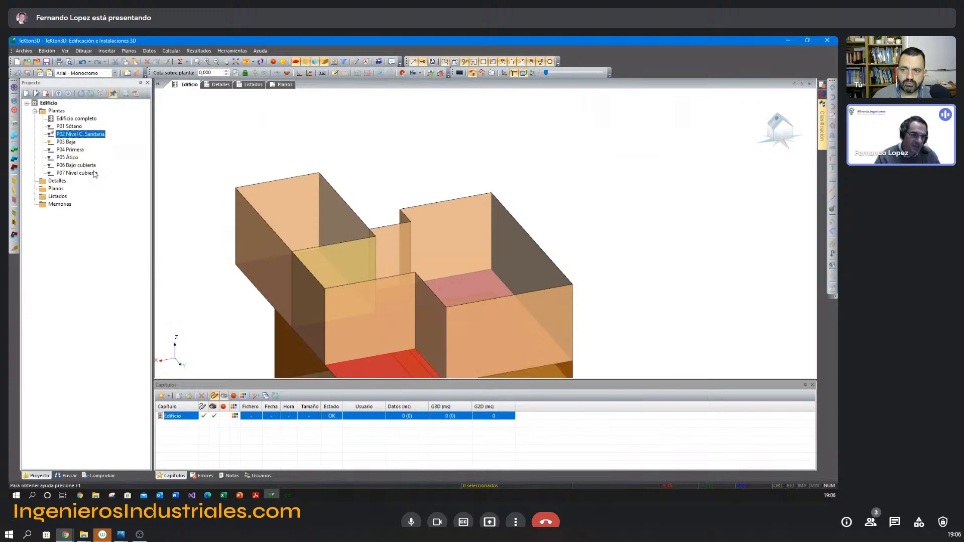
pyautogui.click(71, 143)
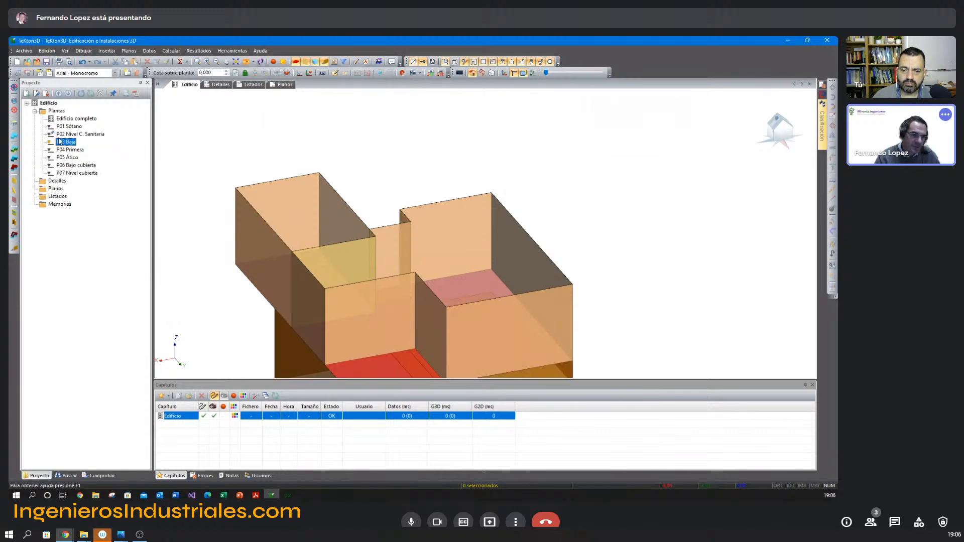
# Examine how the ground-floor slab of P03 Baja sits over the basement and crawl space, selecting its main floor partition.
pyautogui.moveTo(295, 223); pyautogui.dragTo(283, 178, button='middle')
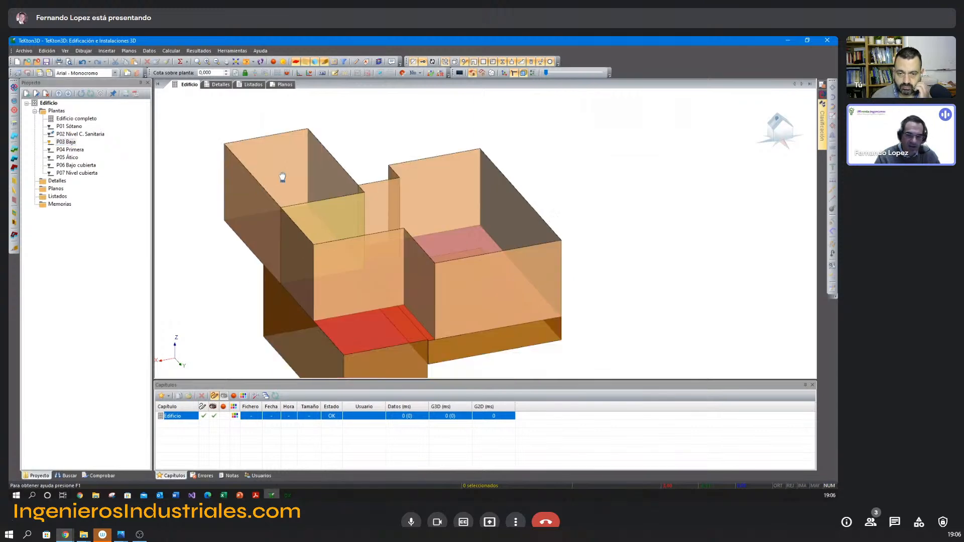
pyautogui.keyDown('shift'); pyautogui.moveTo(374, 272); pyautogui.dragTo(387, 189, button='middle'); pyautogui.keyUp('shift')
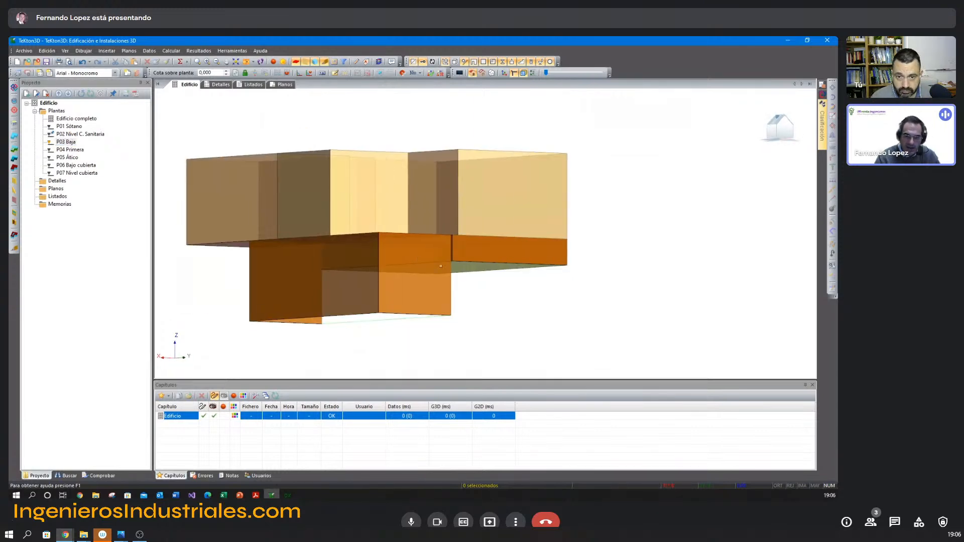
pyautogui.keyDown('shift'); pyautogui.moveTo(388, 253); pyautogui.dragTo(396, 235, button='middle'); pyautogui.keyUp('shift')
pyautogui.moveTo(386, 240); pyautogui.dragTo(388, 240, button='middle')
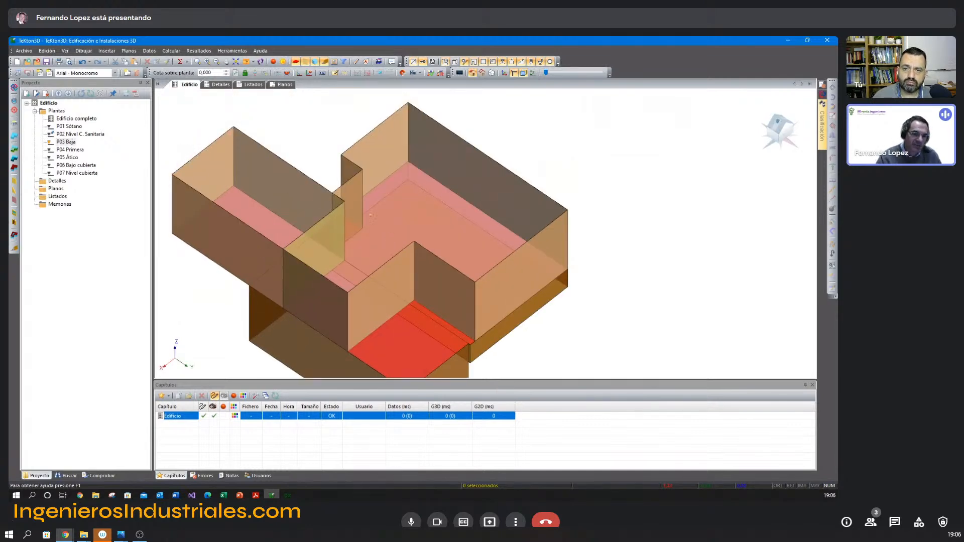
pyautogui.moveTo(377, 228); pyautogui.dragTo(329, 237, button='middle')
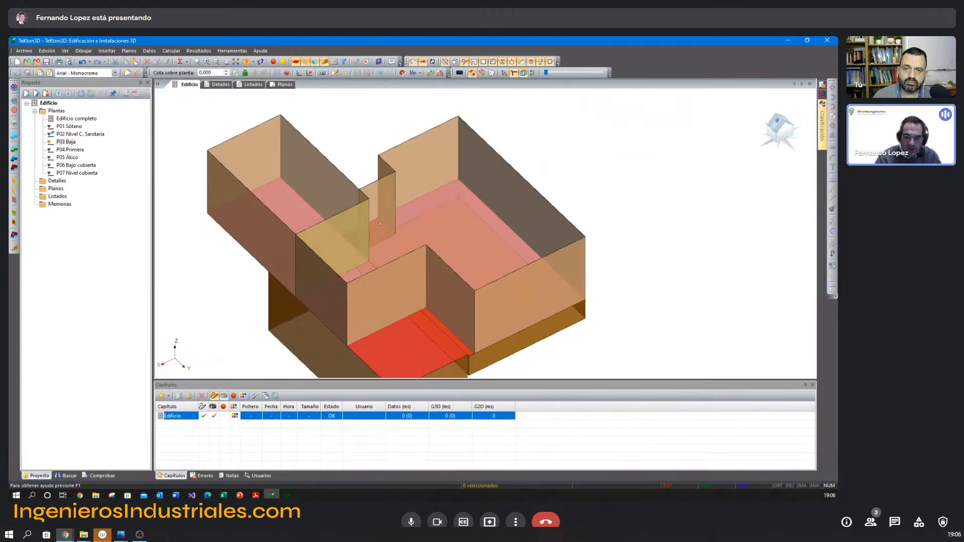
pyautogui.press('F5')
pyautogui.moveTo(311, 273); pyautogui.dragTo(449, 107, button='middle')
pyautogui.moveTo(366, 286); pyautogui.dragTo(331, 253, button='middle')
pyautogui.scroll(3, 393, 239)
pyautogui.click(333, 213)
pyautogui.scroll(-2, 336, 238)
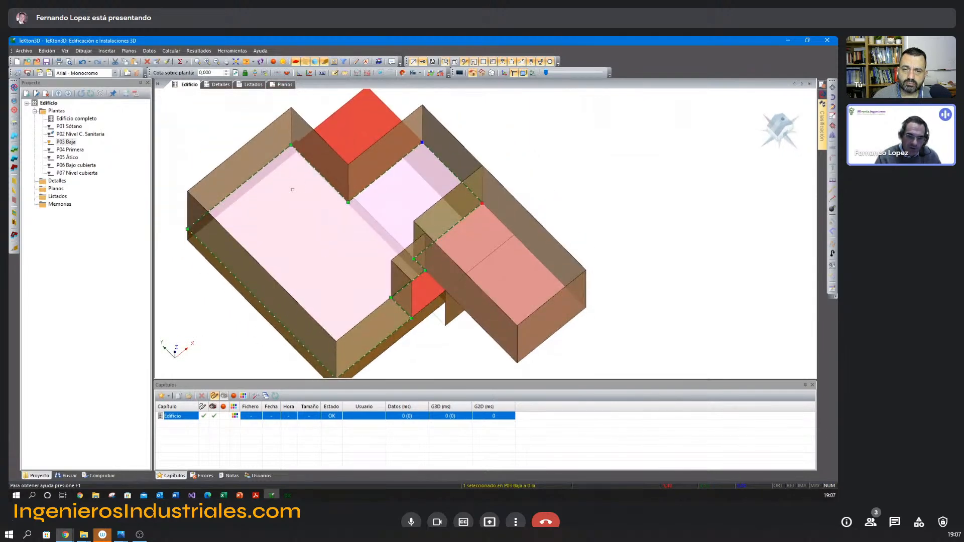
pyautogui.moveTo(334, 246); pyautogui.dragTo(418, 206, button='middle')
pyautogui.scroll(-1, 313, 237)
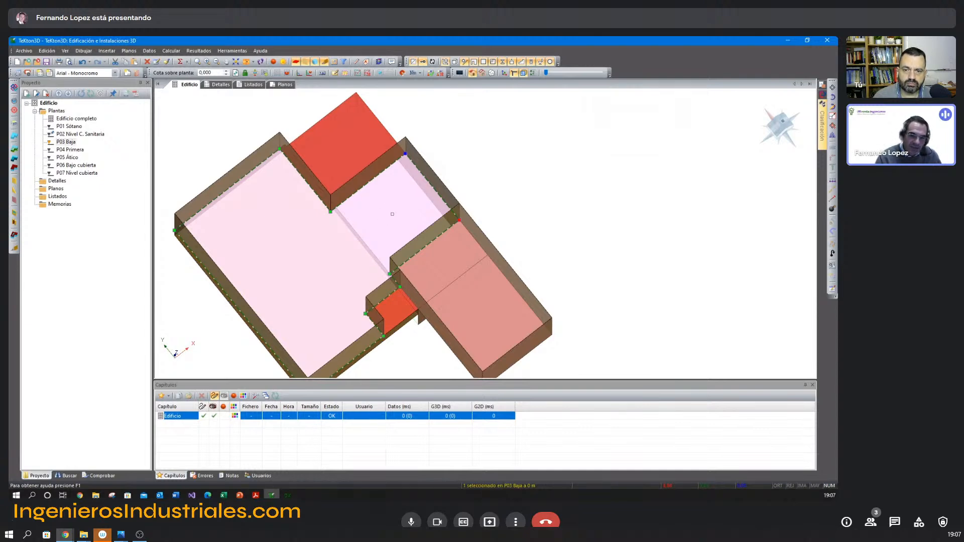
# Examine the enclosure walls and main floor slab of P03 Baja above the crawl space and basement.
pyautogui.scroll(-1, 351, 226)
pyautogui.moveTo(348, 220); pyautogui.dragTo(341, 229, button='middle')
pyautogui.click(297, 130)
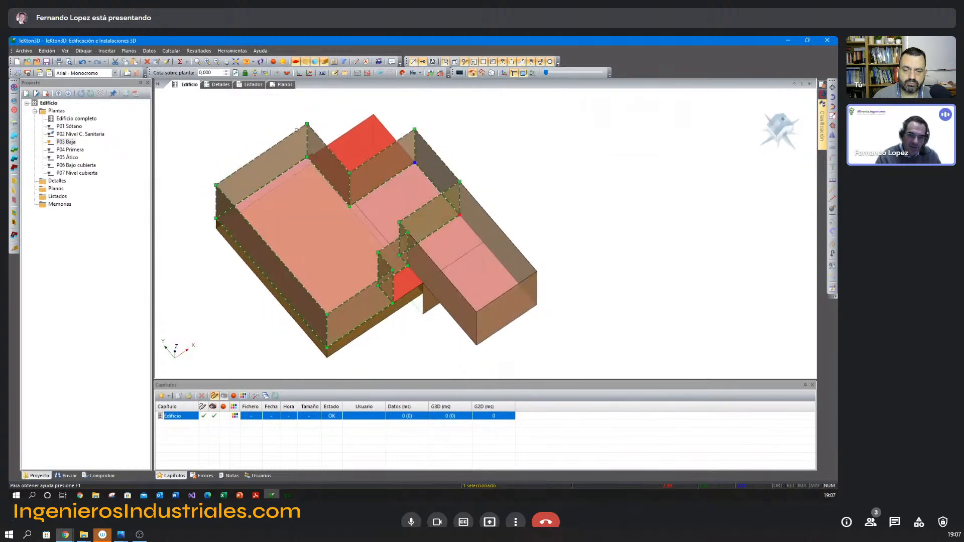
pyautogui.click(485, 143)
pyautogui.moveTo(397, 206); pyautogui.dragTo(392, 209, button='middle')
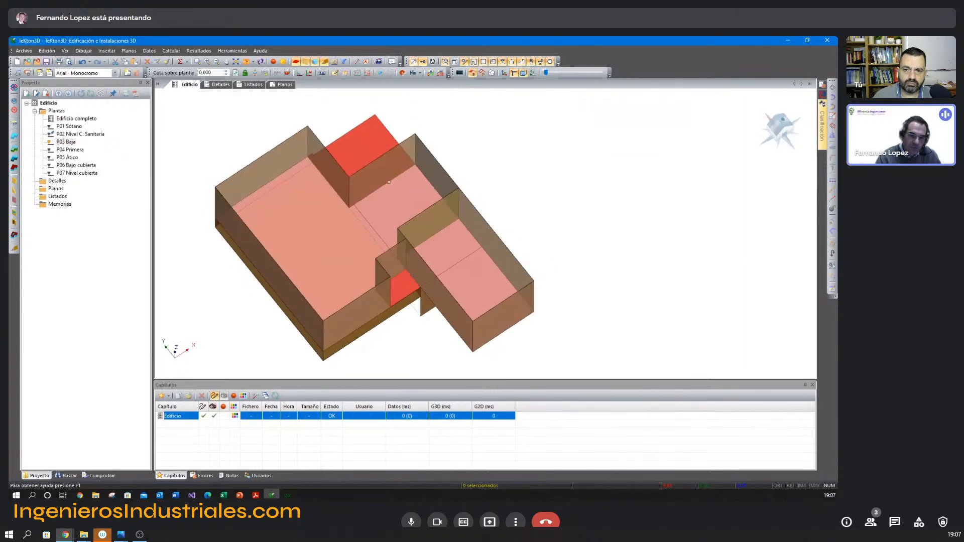
pyautogui.click(288, 181)
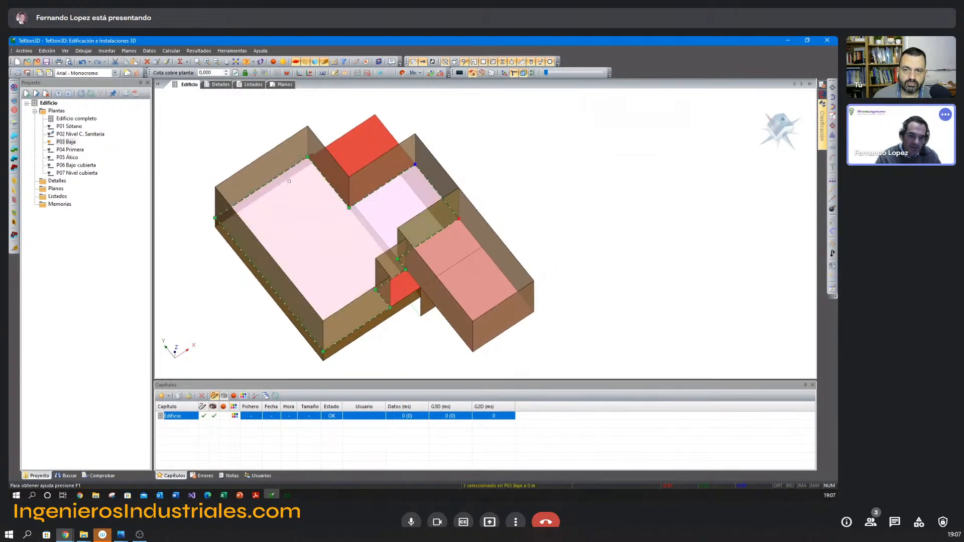
pyautogui.press('Escape')
pyautogui.moveTo(388, 201)
pyautogui.mouseDown(button='middle')
pyautogui.moveTo(385, 187)
pyautogui.moveTo(387, 197)
pyautogui.mouseUp(button='middle')
pyautogui.click(399, 205)
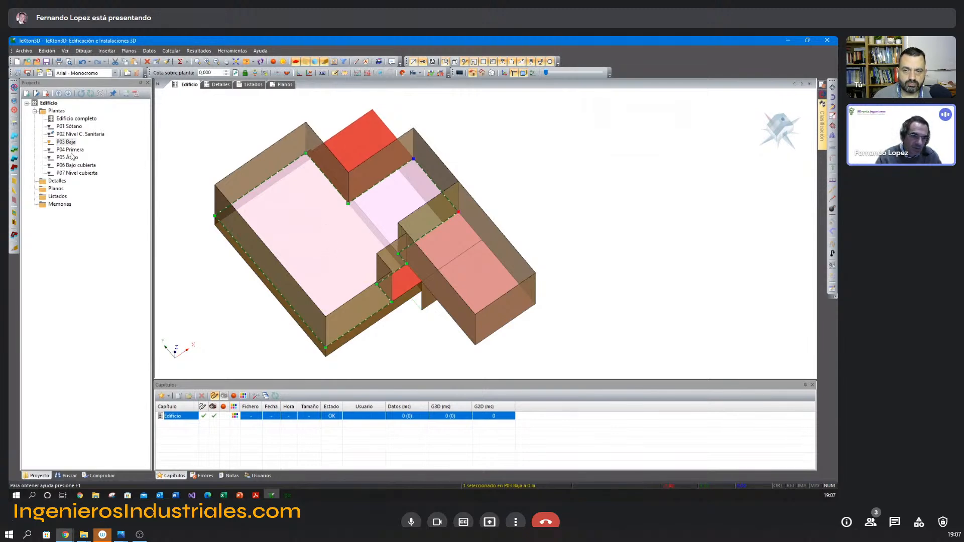
# Display P04 Primera, make P03 Baja always visible and turn off permanent visibility for P02 Nivel C. Sanitaria.
pyautogui.doubleClick(70, 150)
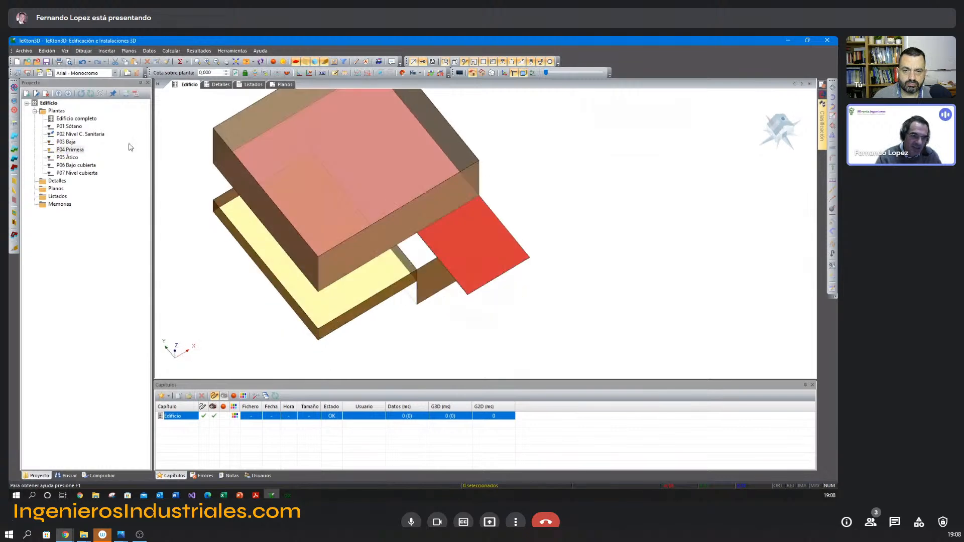
pyautogui.rightClick(74, 142)
pyautogui.click(98, 233)
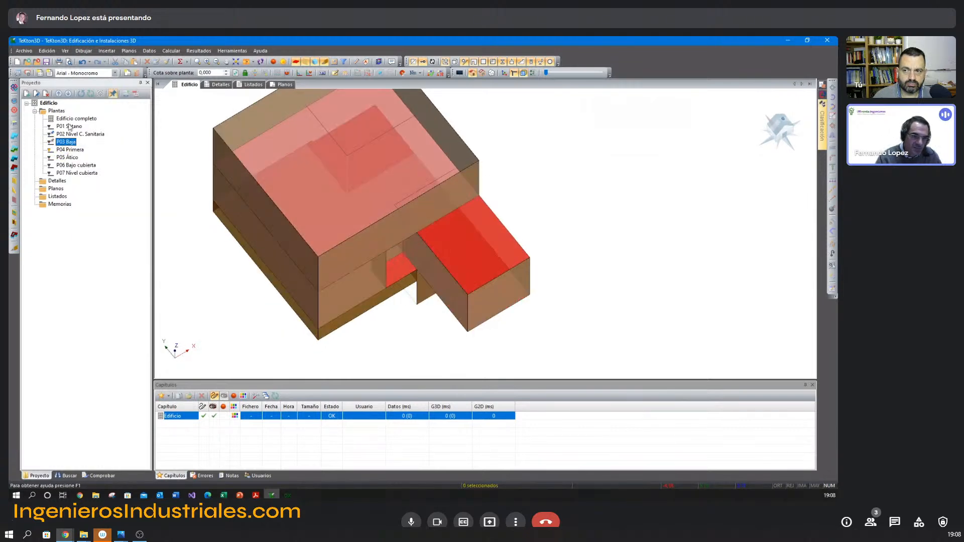
pyautogui.rightClick(74, 134)
pyautogui.click(106, 227)
# Examine how the floor slab of P04 Primera sits over the ground-floor rooms and recesses, with the slab selected.
pyautogui.moveTo(325, 161); pyautogui.dragTo(426, 221, button='middle')
pyautogui.click(353, 211)
pyautogui.scroll(3, 375, 199)
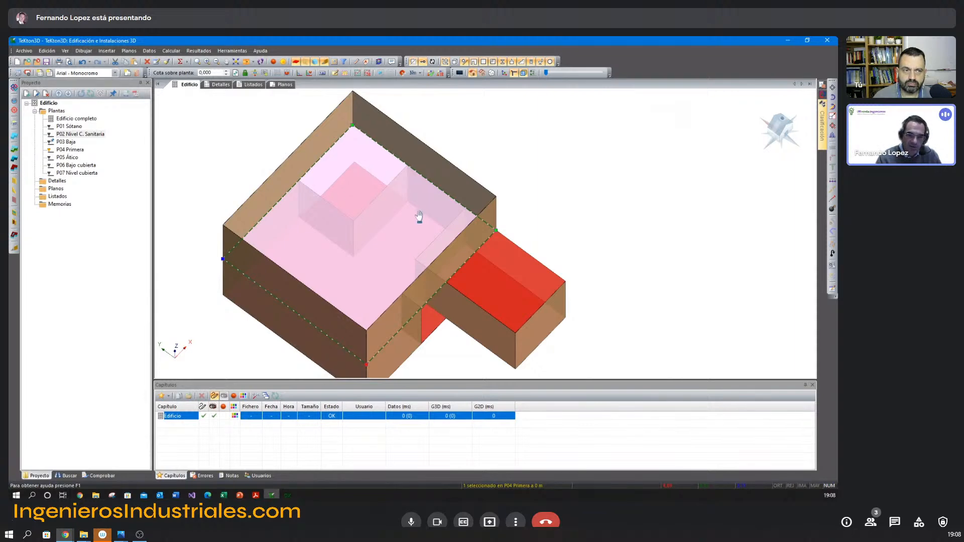
pyautogui.moveTo(422, 217); pyautogui.dragTo(416, 216, button='middle')
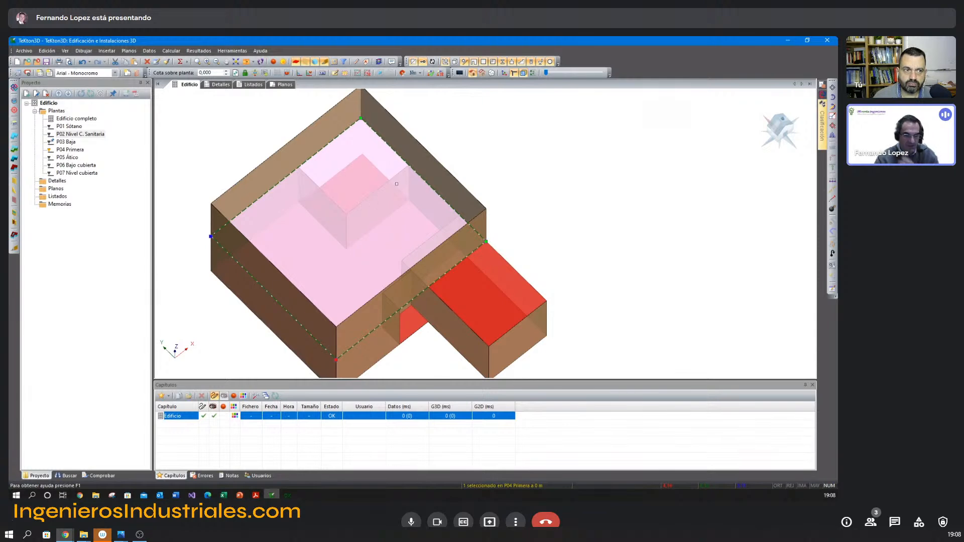
pyautogui.moveTo(399, 236); pyautogui.dragTo(426, 203, button='middle')
# Split the P04 Primera slab in plan along the outline of the ground-floor recess at its rear corner.
pyautogui.press('F5')
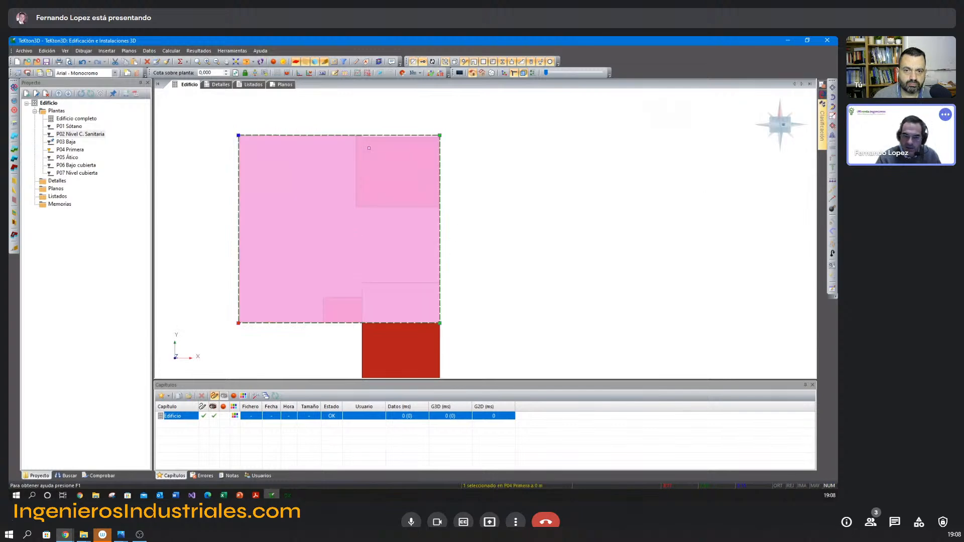
pyautogui.keyDown('shift'); pyautogui.moveTo(308, 216); pyautogui.dragTo(319, 209, button='middle'); pyautogui.keyUp('shift')
pyautogui.press('F5')
pyautogui.click(833, 203)
pyautogui.click(358, 138)
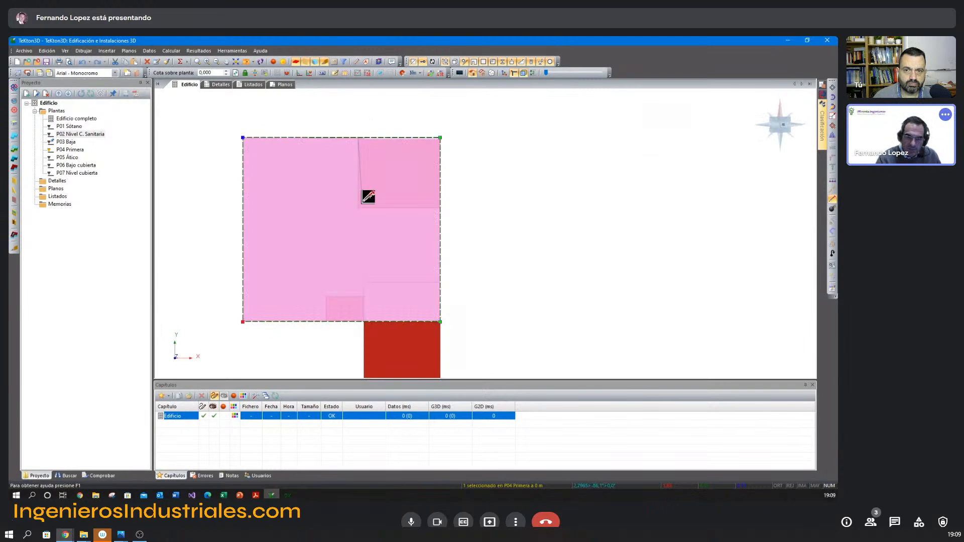
pyautogui.click(358, 208)
pyautogui.click(441, 208)
pyautogui.rightClick(440, 208)
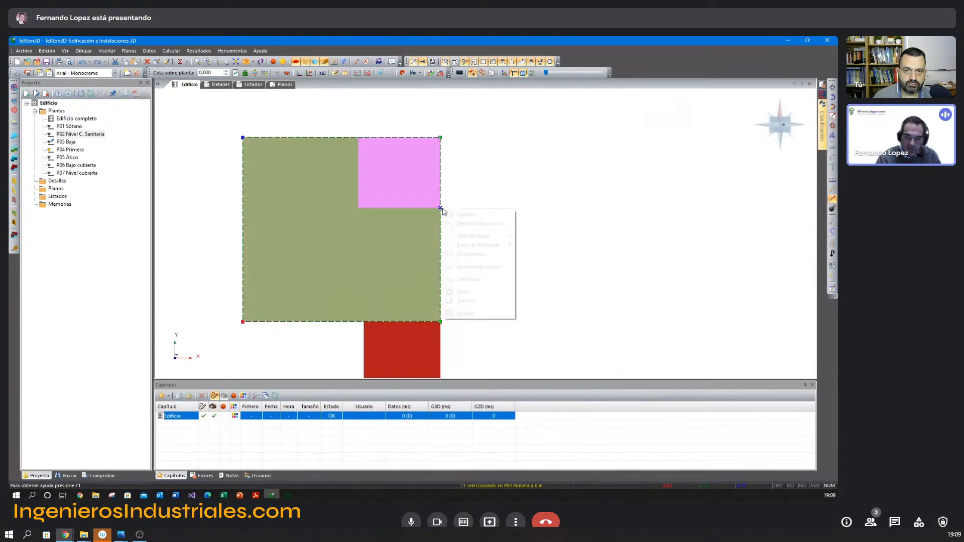
pyautogui.click(492, 294)
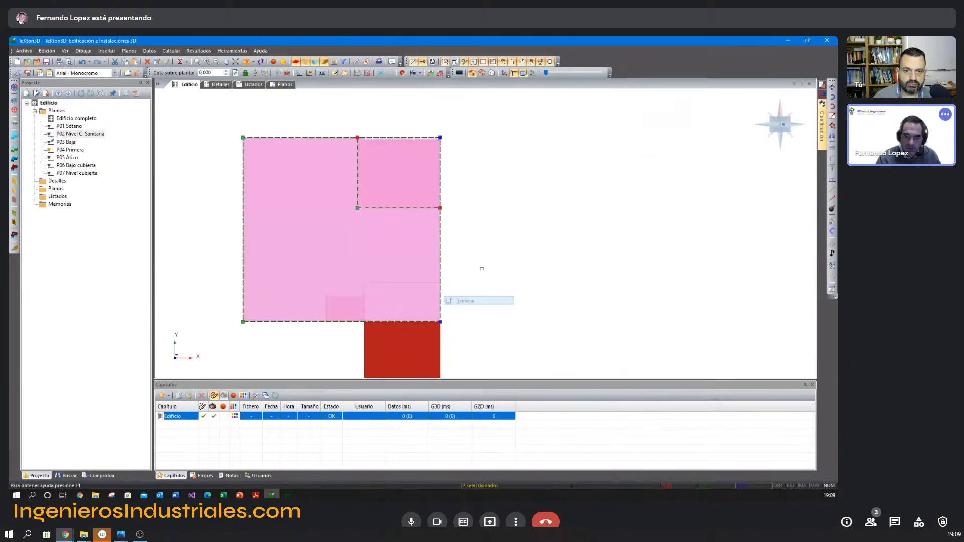
# Set the function of the slab piece over the rear-corner recess to Separación aire exterior.
pyautogui.moveTo(468, 256); pyautogui.dragTo(480, 247, button='middle')
pyautogui.doubleClick(378, 154)
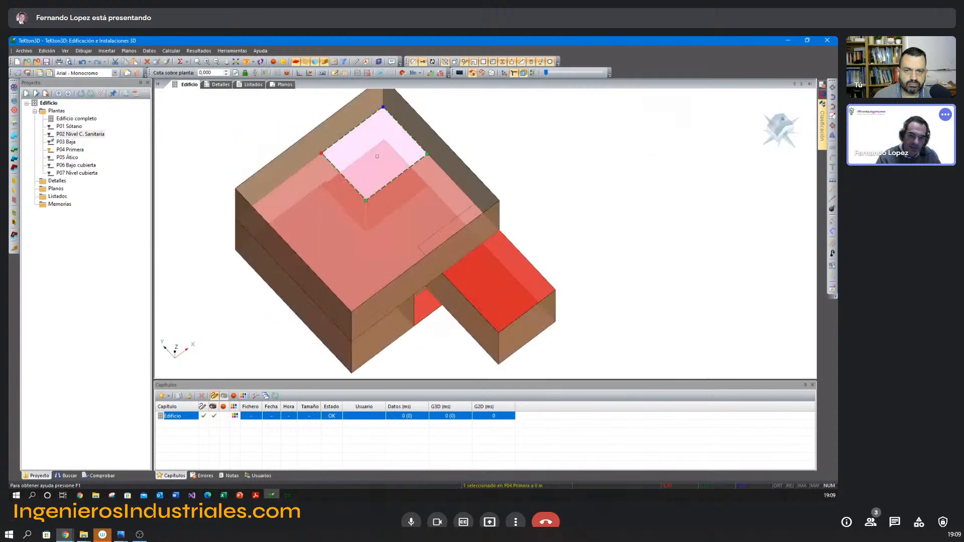
pyautogui.click(490, 172)
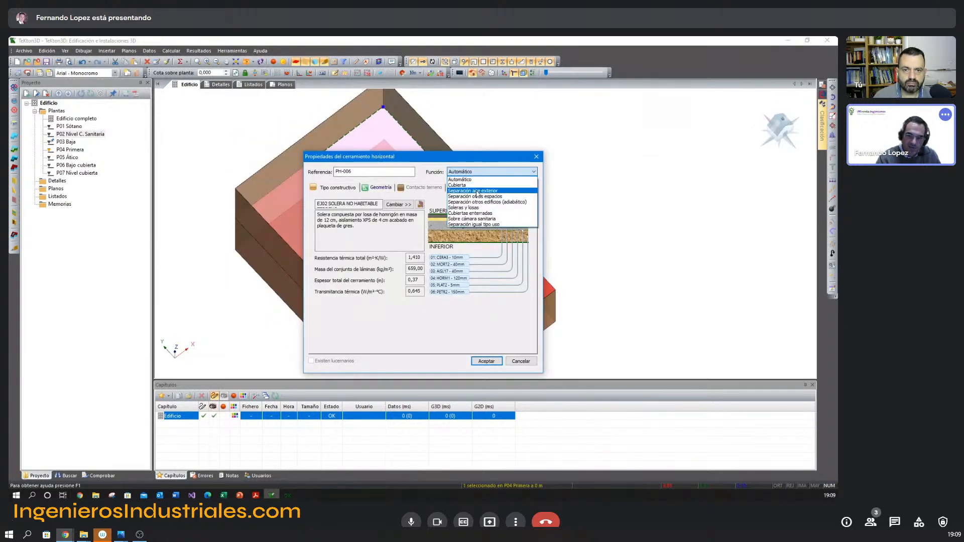
pyautogui.click(464, 196)
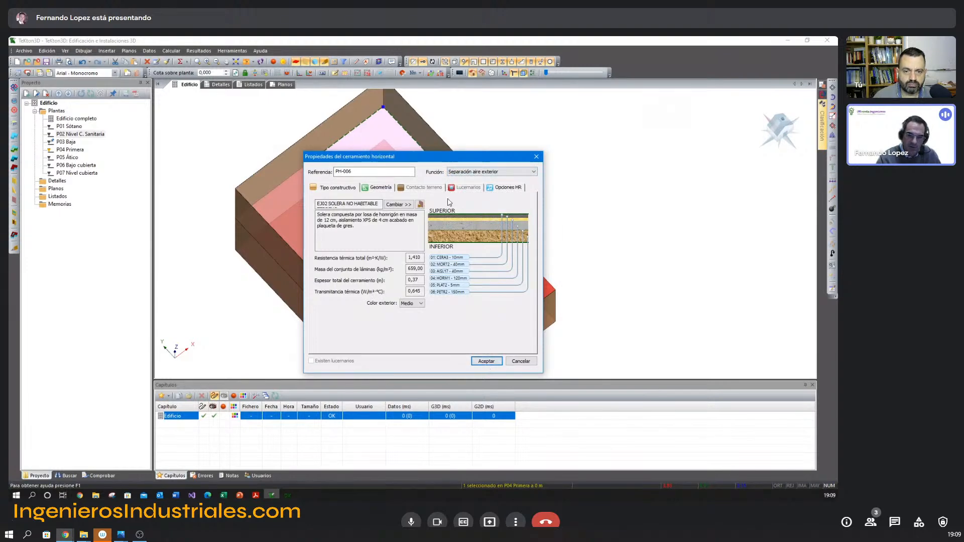
pyautogui.click(487, 361)
# Split the remaining P04 Primera slab along the outline of the part of the projecting ground-floor block that lies beneath it.
pyautogui.moveTo(346, 161); pyautogui.dragTo(366, 159, button='middle')
pyautogui.moveTo(413, 178); pyautogui.dragTo(397, 181, button='middle')
pyautogui.moveTo(481, 246); pyautogui.dragTo(446, 209, button='middle')
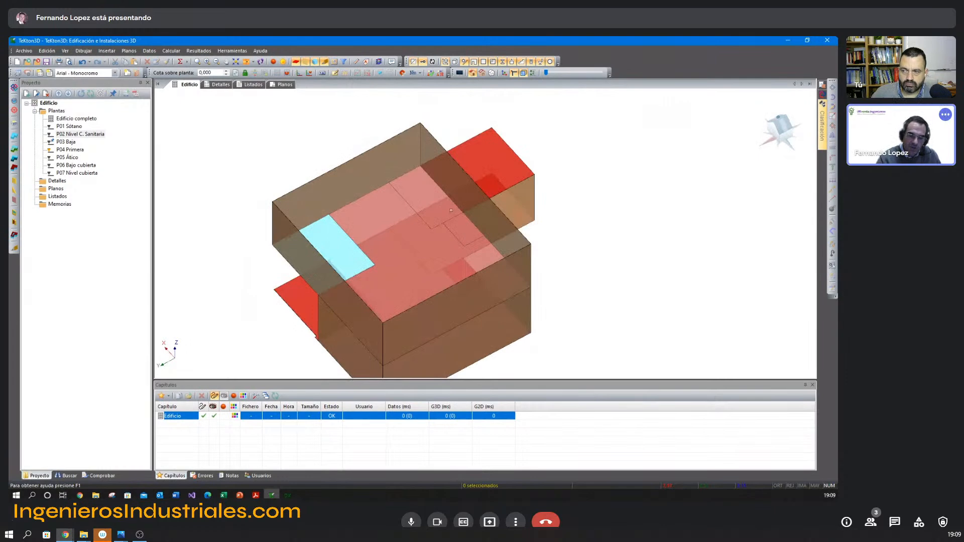
pyautogui.moveTo(436, 261); pyautogui.dragTo(426, 237, button='middle')
pyautogui.click(422, 240)
pyautogui.press('F5')
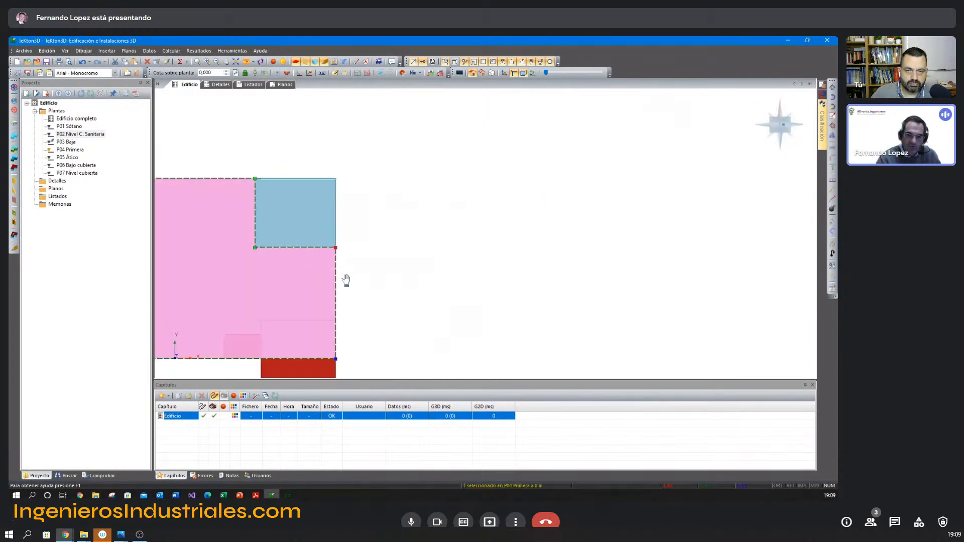
pyautogui.moveTo(346, 264); pyautogui.dragTo(441, 185, button='middle')
pyautogui.scroll(3, 442, 195)
pyautogui.moveTo(296, 244); pyautogui.dragTo(419, 227, button='middle')
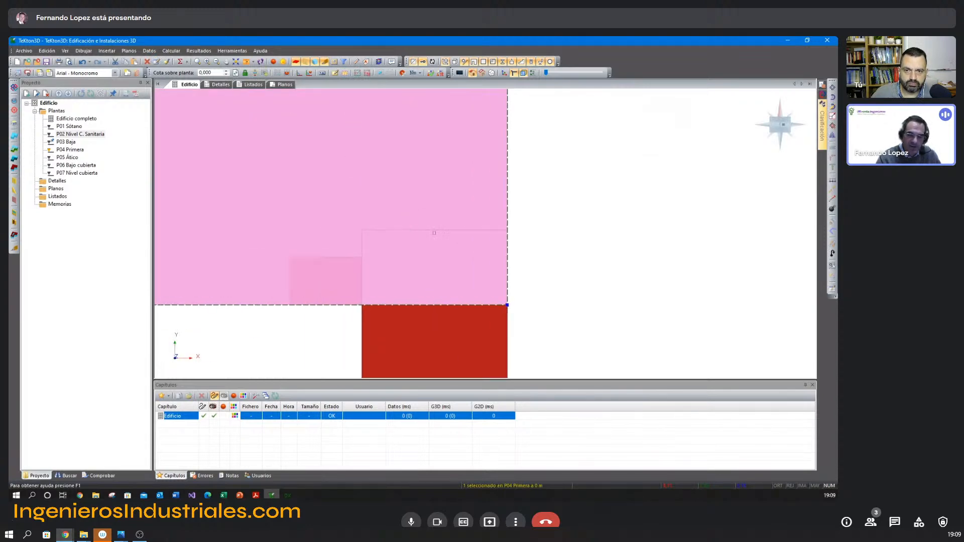
pyautogui.click(832, 198)
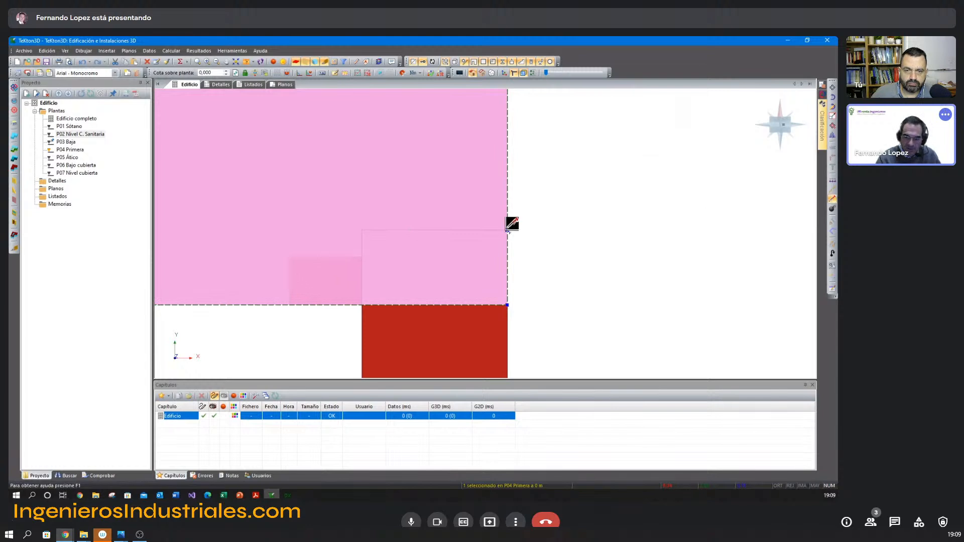
pyautogui.click(361, 230)
pyautogui.click(362, 305)
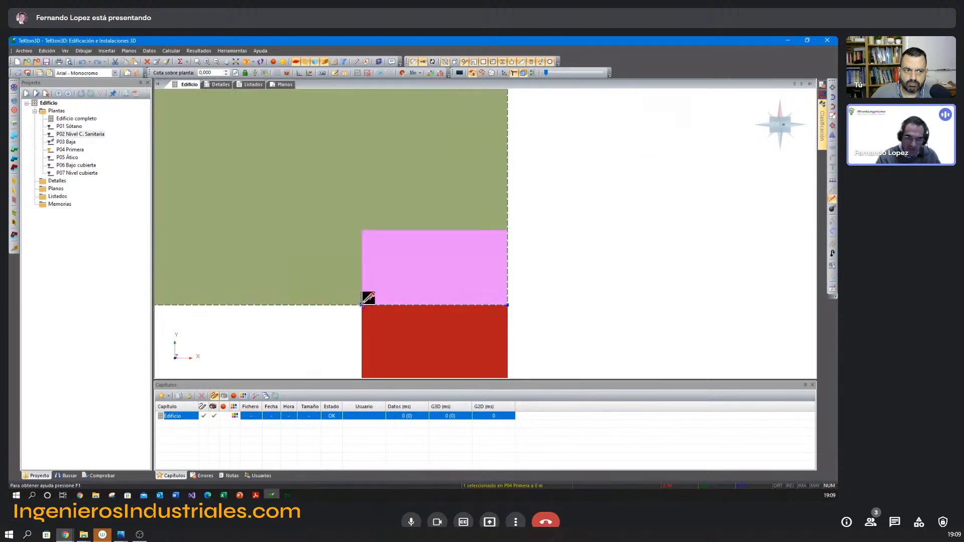
pyautogui.rightClick(363, 308)
pyautogui.click(386, 400)
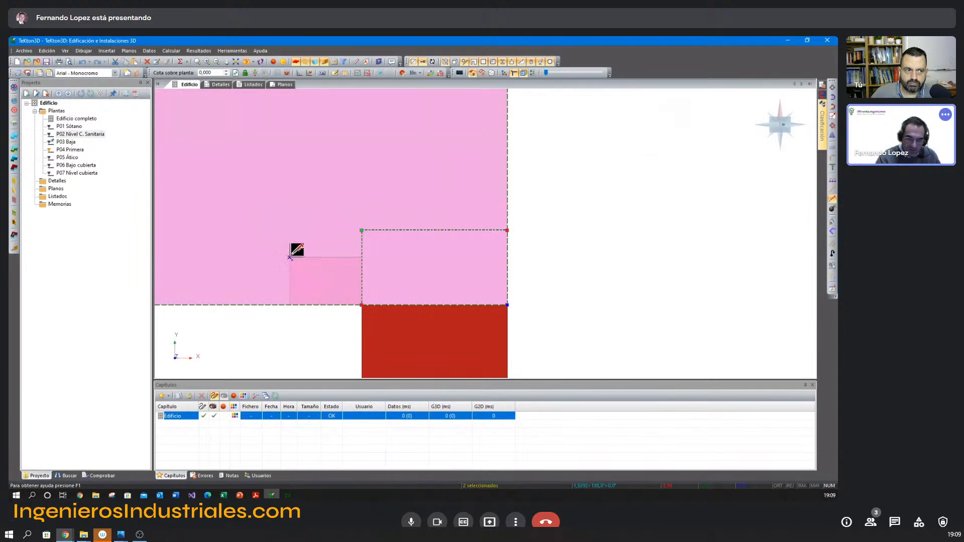
# Split off the small rectangle of the P04 Primera slab above the ground-floor entrance recess.
pyautogui.click(291, 283)
pyautogui.rightClick(291, 311)
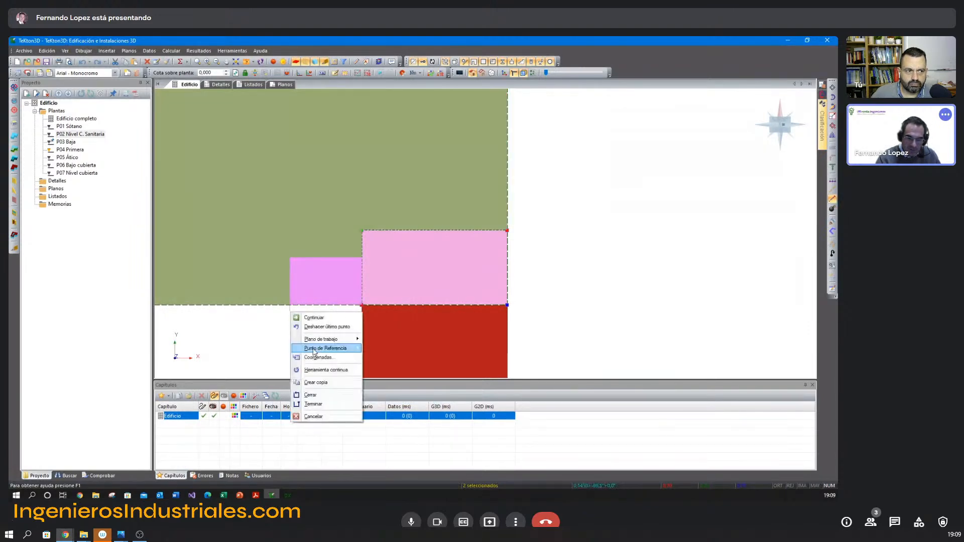
pyautogui.click(314, 404)
pyautogui.press('Escape')
# Check the properties of the rear-corner piece and the main piece of the P04 Primera slab.
pyautogui.moveTo(319, 333)
pyautogui.keyDown('shift'); pyautogui.mouseDown(button='middle')
pyautogui.moveTo(337, 300)
pyautogui.moveTo(318, 315)
pyautogui.mouseUp(button='middle'); pyautogui.keyUp('shift')
pyautogui.scroll(-4, 325, 317)
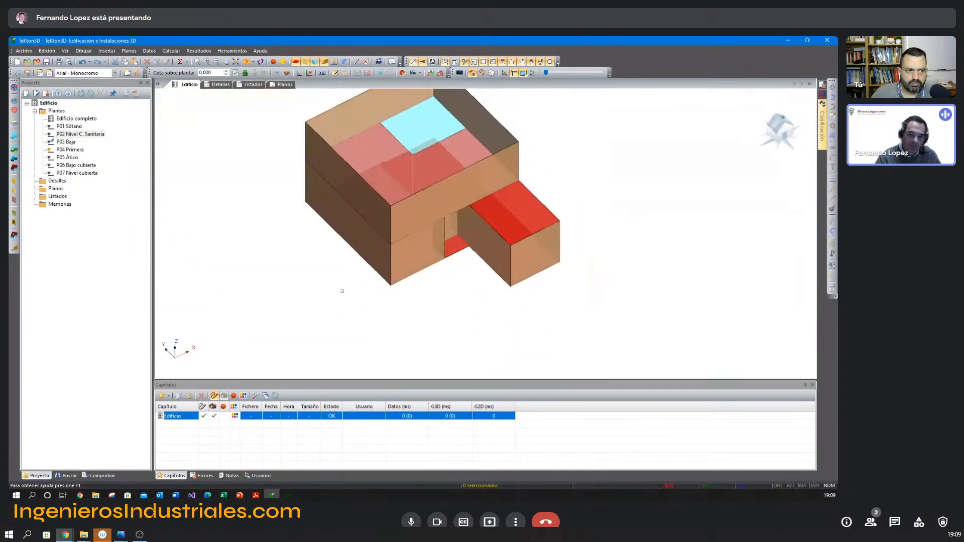
pyautogui.doubleClick(427, 131)
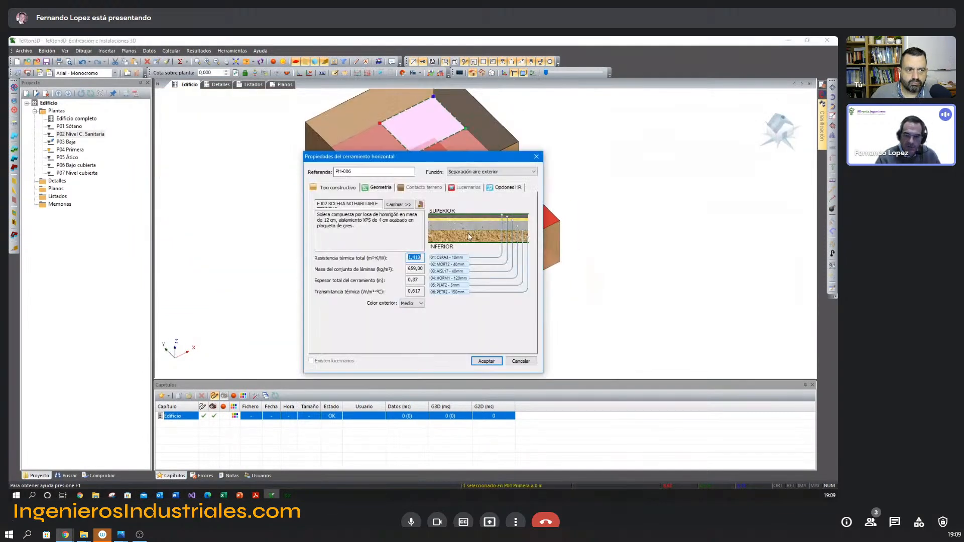
pyautogui.press('Escape')
pyautogui.doubleClick(372, 145)
pyautogui.press('Escape')
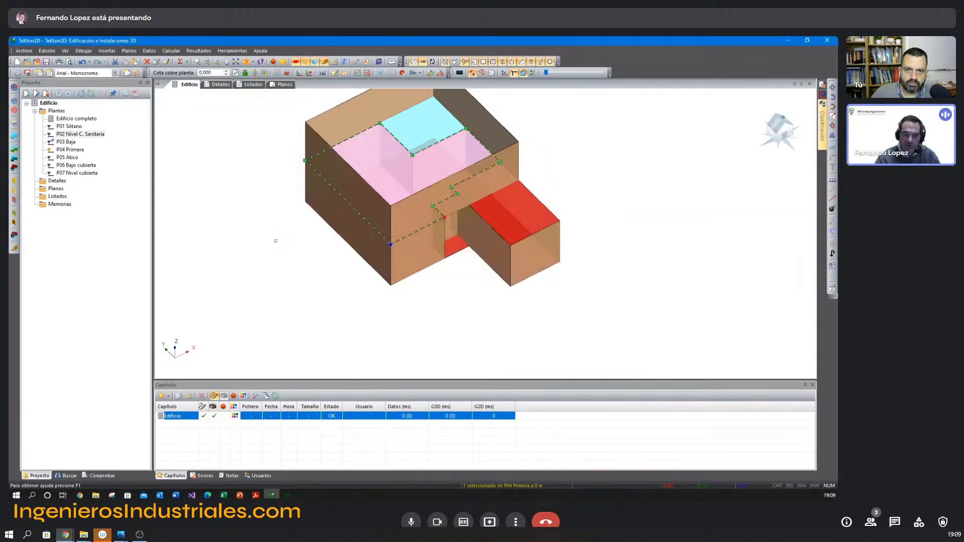
pyautogui.press('Escape')
pyautogui.keyDown('shift'); pyautogui.moveTo(298, 246); pyautogui.dragTo(286, 256, button='middle'); pyautogui.keyUp('shift')
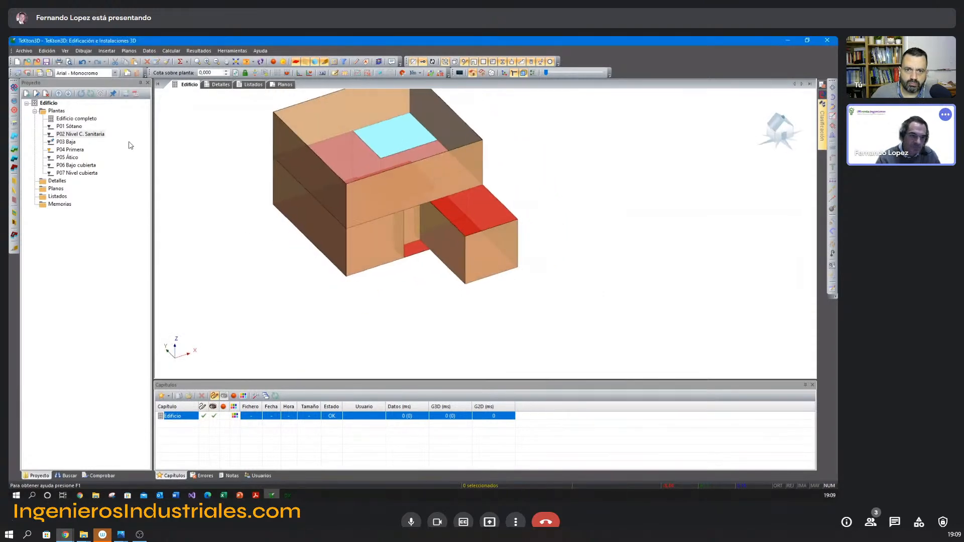
# Display P03 Baja in plan with its main slab selected and make P02 Nivel C. Sanitaria always visible.
pyautogui.click(71, 143)
pyautogui.scroll(3, 417, 238)
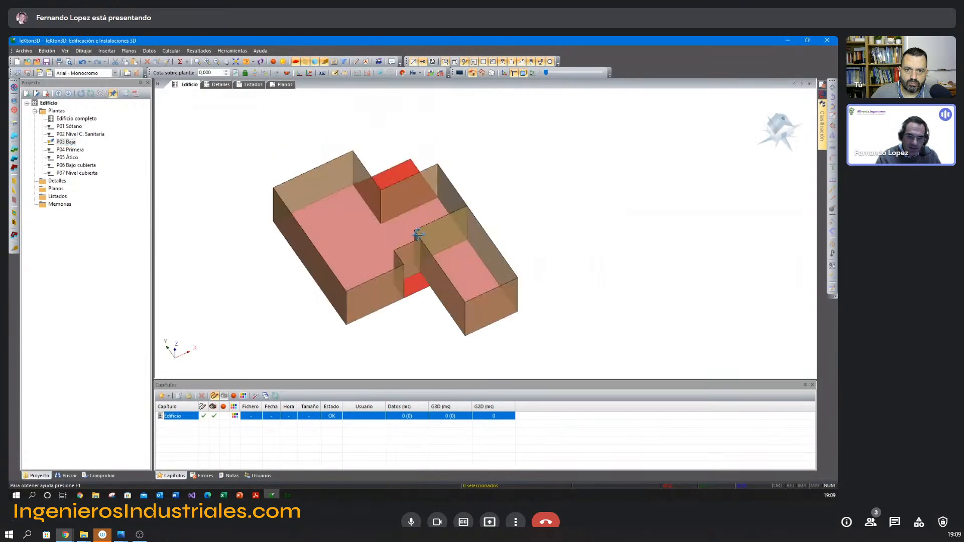
pyautogui.keyDown('shift'); pyautogui.moveTo(417, 238); pyautogui.dragTo(415, 235, button='middle'); pyautogui.keyUp('shift')
pyautogui.click(404, 267)
pyautogui.moveTo(404, 267); pyautogui.dragTo(408, 243, button='middle')
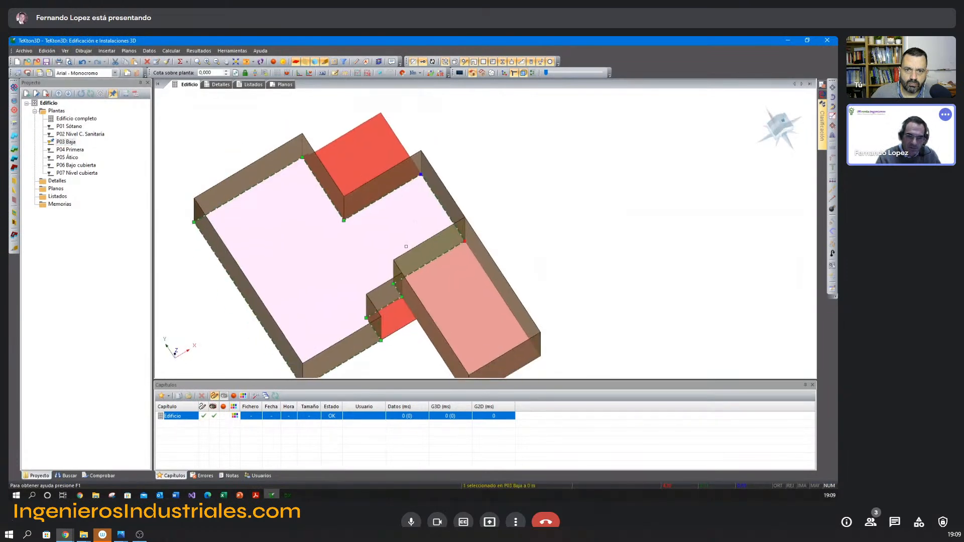
pyautogui.press('F5')
pyautogui.rightClick(80, 134)
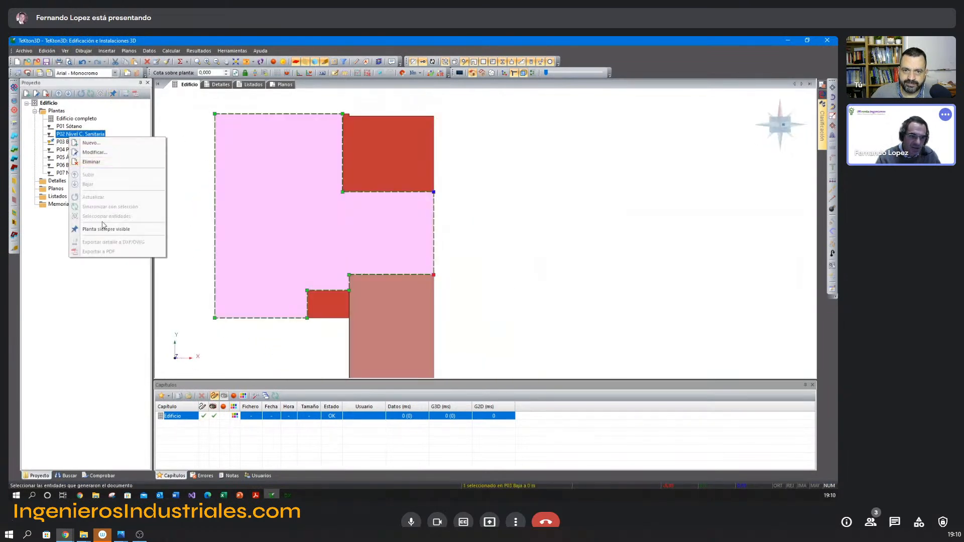
pyautogui.click(95, 161)
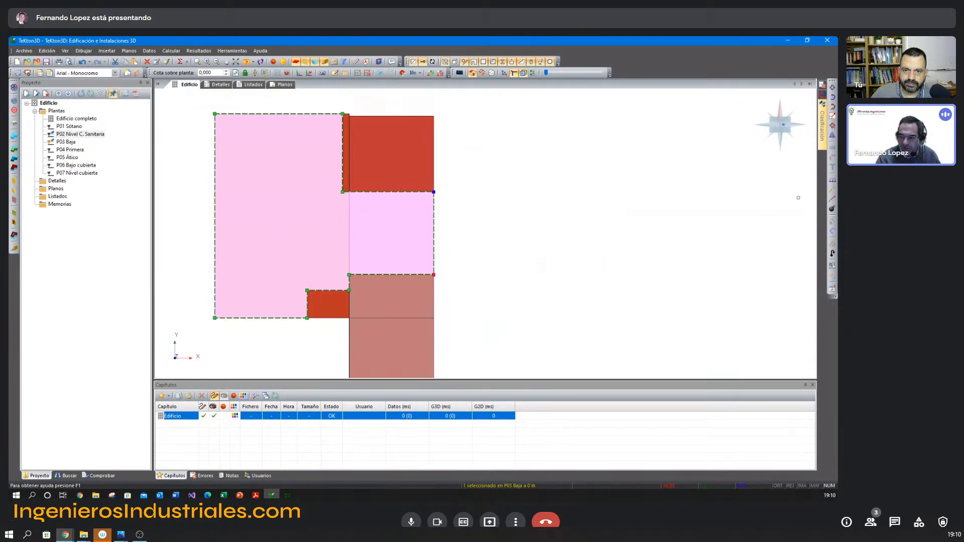
# Split the main P03 Baja slab along the dividing line between crawl space and basement, and check both resulting pieces.
pyautogui.click(833, 198)
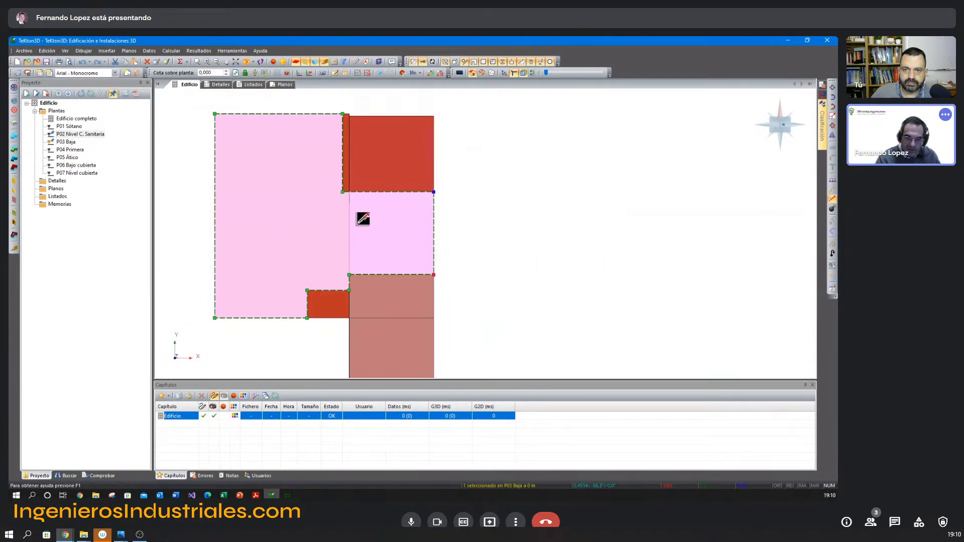
pyautogui.rightClick(357, 273)
pyautogui.click(393, 353)
pyautogui.press('Escape')
pyautogui.moveTo(392, 275); pyautogui.dragTo(403, 269, button='middle')
pyautogui.click(409, 228)
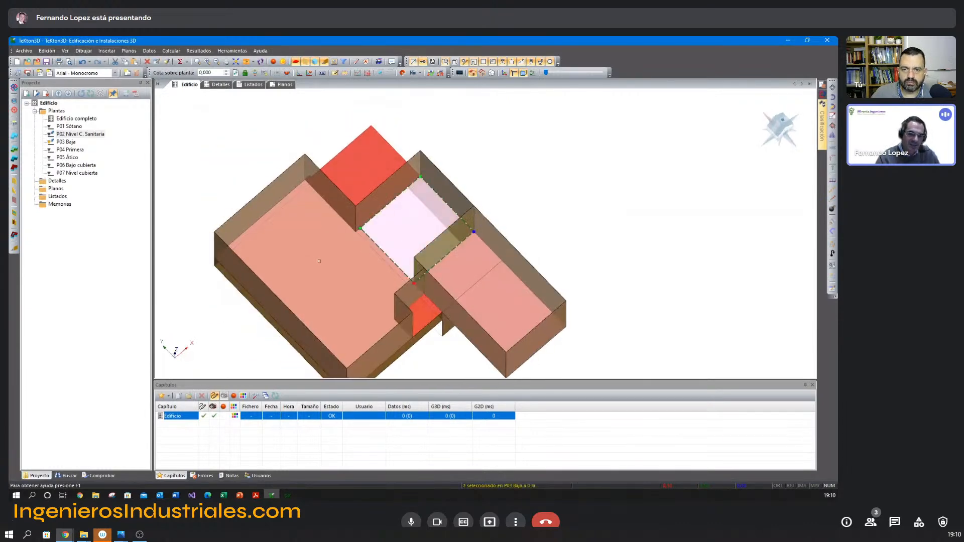
pyautogui.click(327, 261)
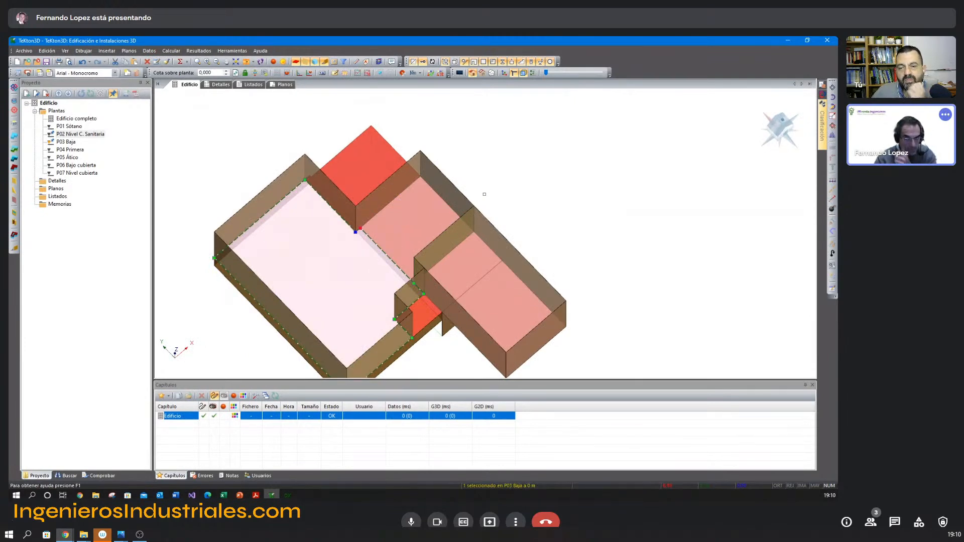
pyautogui.click(481, 202)
# Display the complete building with all its floors in the 3D view.
pyautogui.moveTo(392, 240); pyautogui.dragTo(346, 241, button='middle')
pyautogui.click(76, 119)
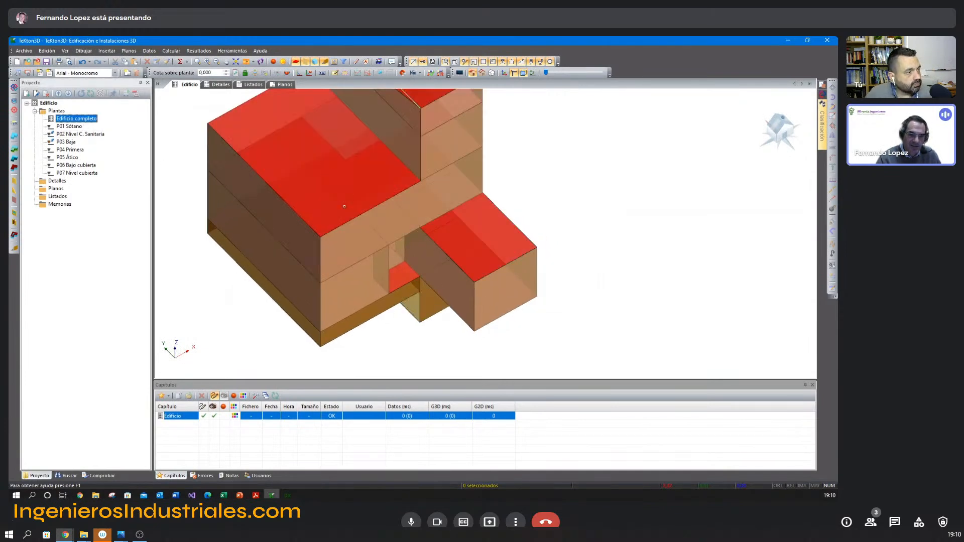
pyautogui.scroll(3, 388, 250)
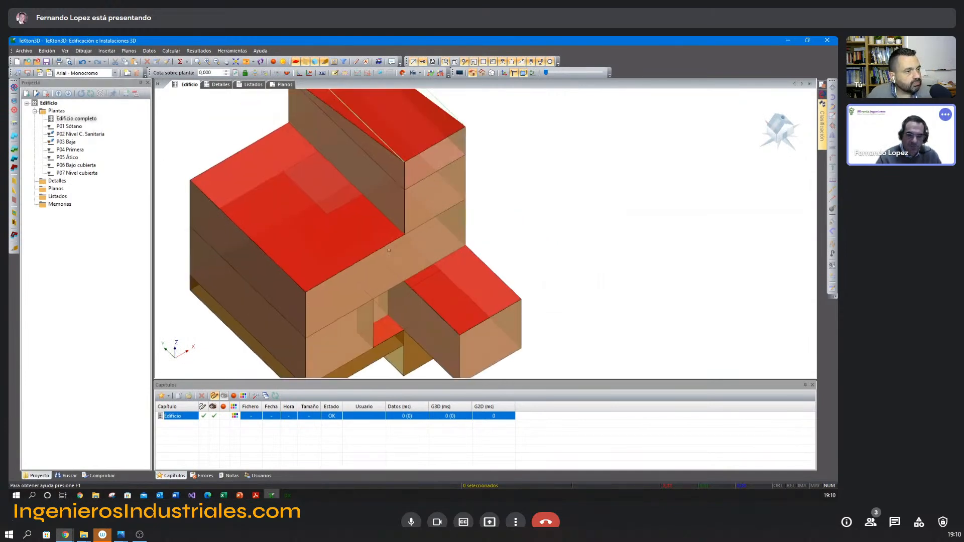
# Open the construction element library for the P04 Primera front exterior wall and collapse the PRESENTACIÓN TK-CEEP folder.
pyautogui.moveTo(388, 250)
pyautogui.mouseDown(button='middle')
pyautogui.moveTo(415, 282)
pyautogui.moveTo(415, 271)
pyautogui.moveTo(394, 265)
pyautogui.mouseUp(button='middle')
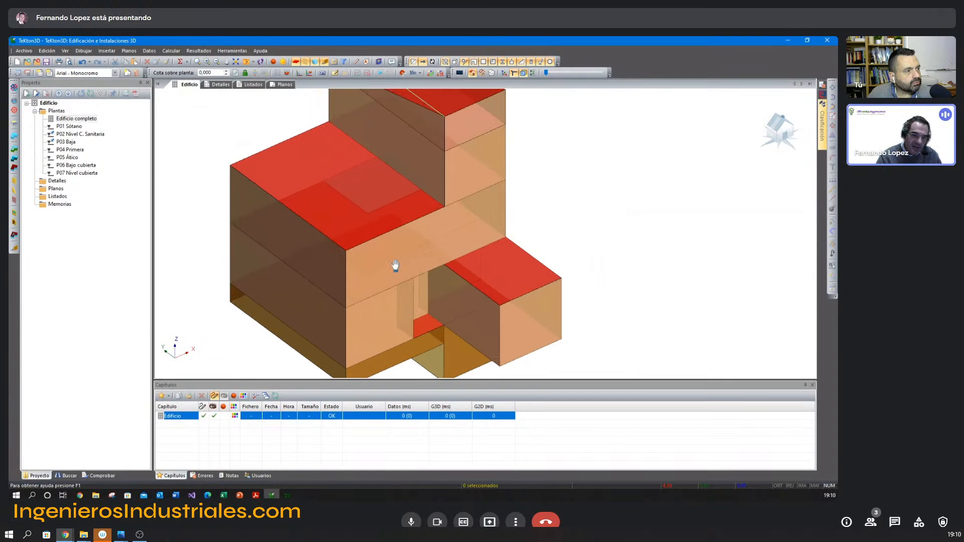
pyautogui.scroll(-2, 395, 262)
pyautogui.scroll(1, 395, 262)
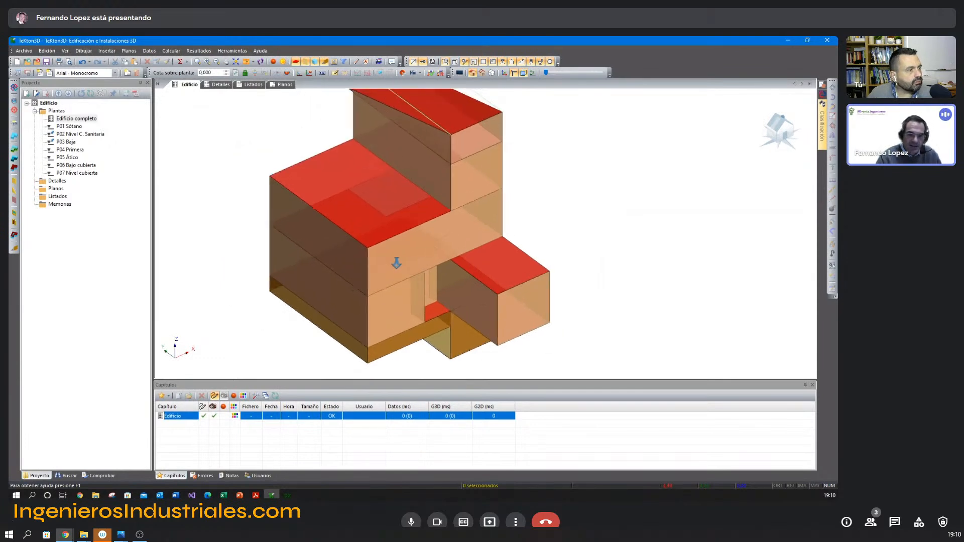
pyautogui.moveTo(396, 262); pyautogui.dragTo(395, 273, button='middle')
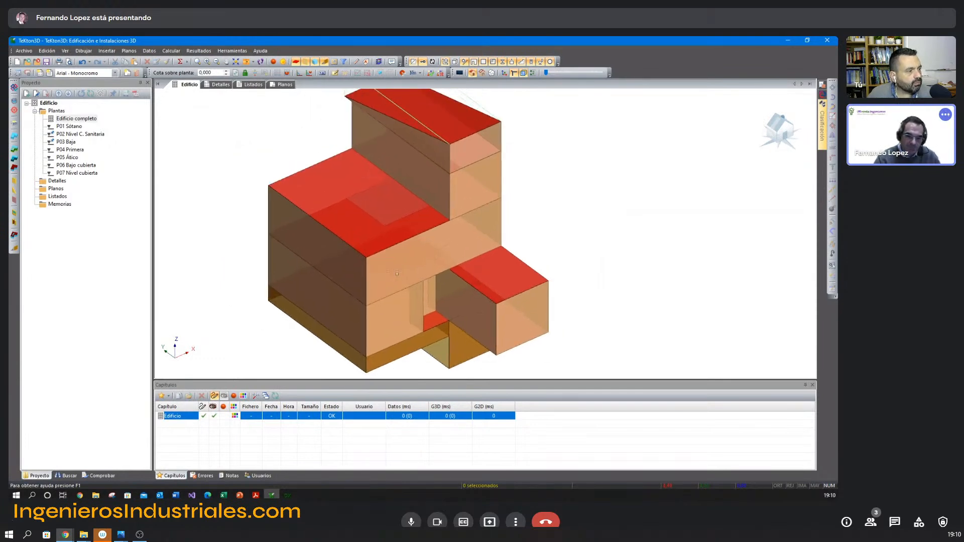
pyautogui.doubleClick(453, 240)
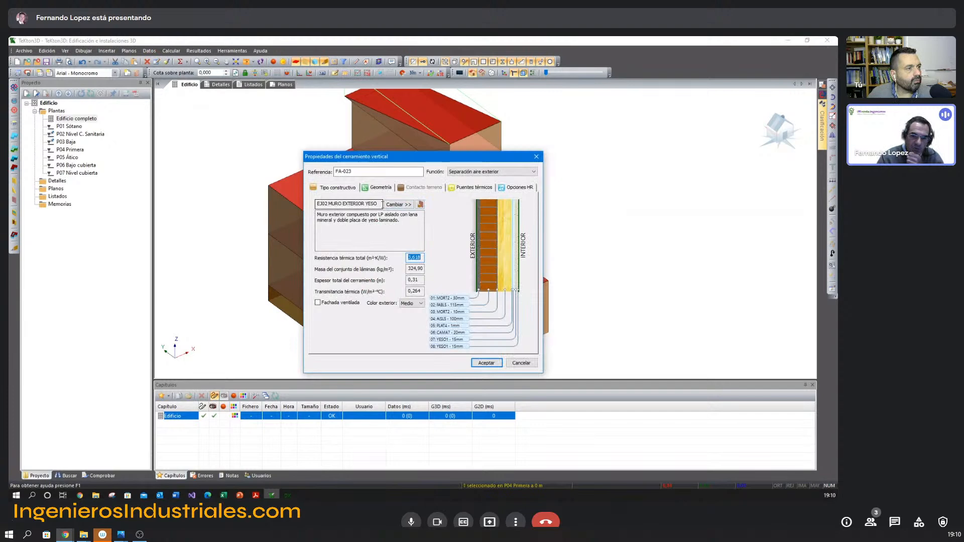
pyautogui.click(397, 206)
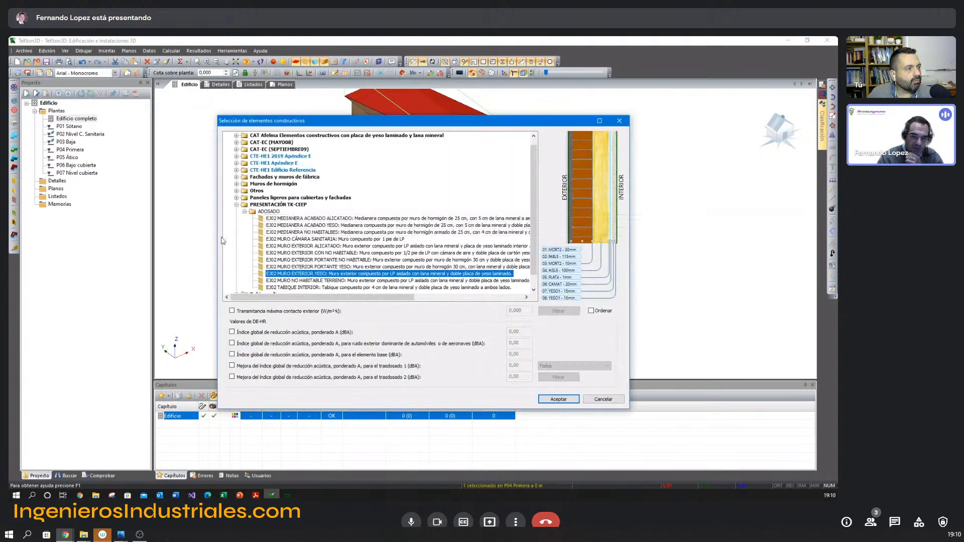
pyautogui.scroll(1, 411, 217)
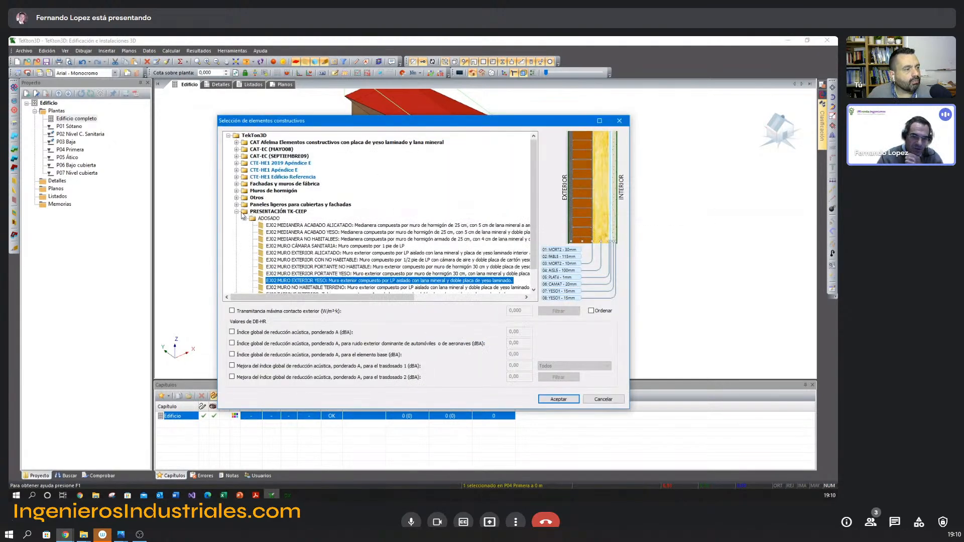
pyautogui.click(236, 212)
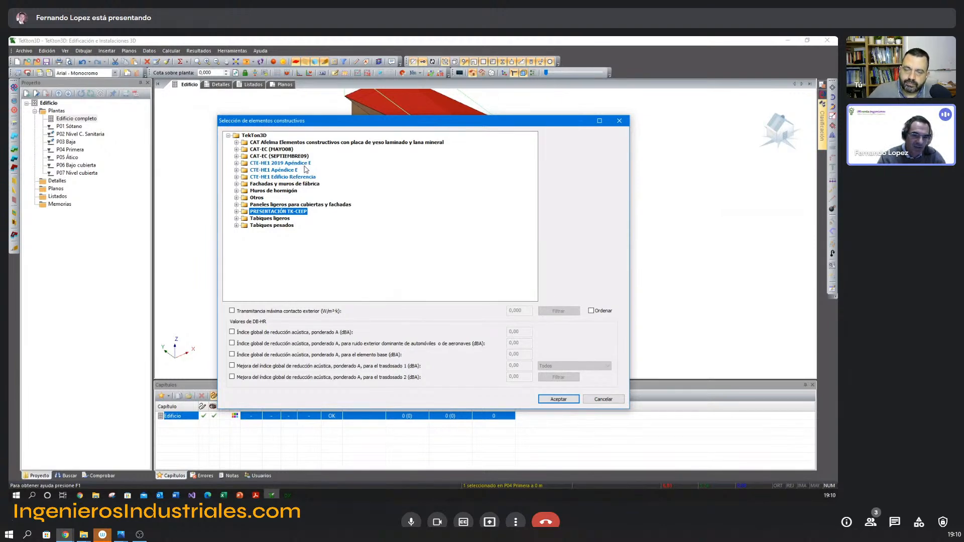
# Examine the CTE-HE1 2019 Apéndice E wall types and the other CTE-HE1 and CAT-EC catalogues in the library.
pyautogui.click(270, 164)
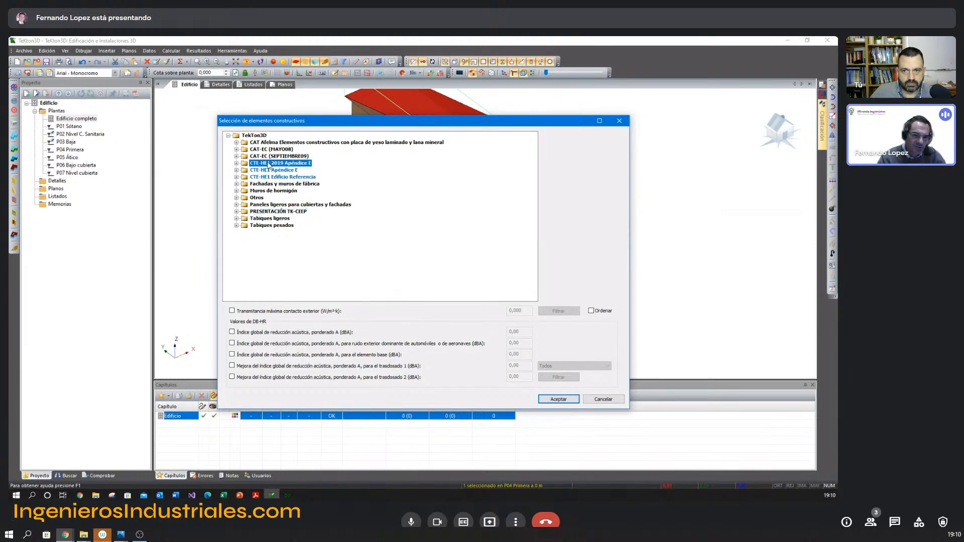
pyautogui.click(236, 164)
pyautogui.click(245, 171)
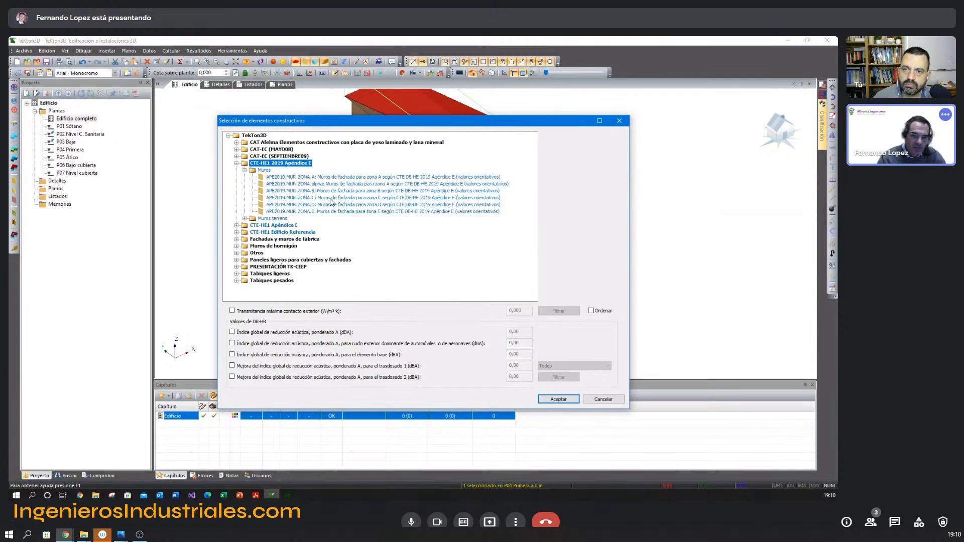
pyautogui.click(238, 163)
pyautogui.click(252, 171)
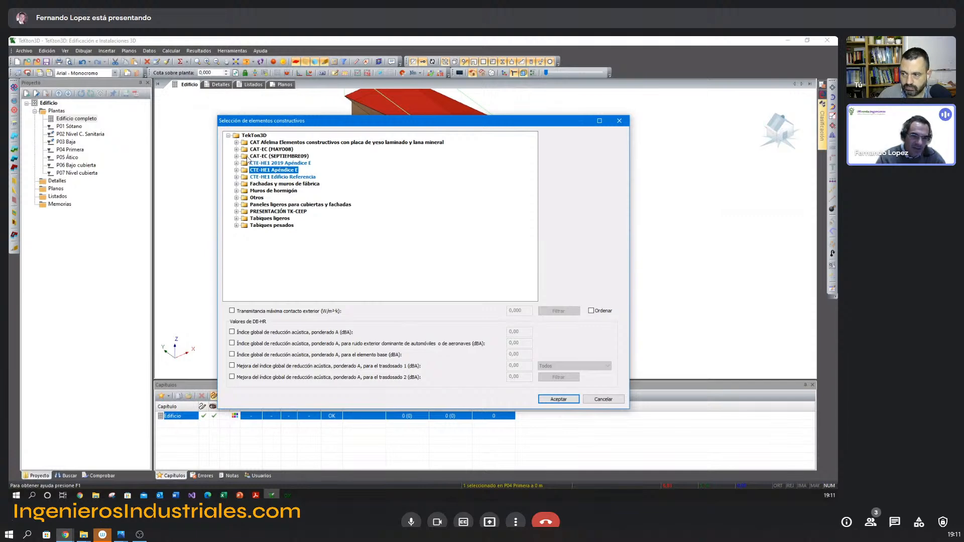
pyautogui.click(261, 156)
pyautogui.click(262, 150)
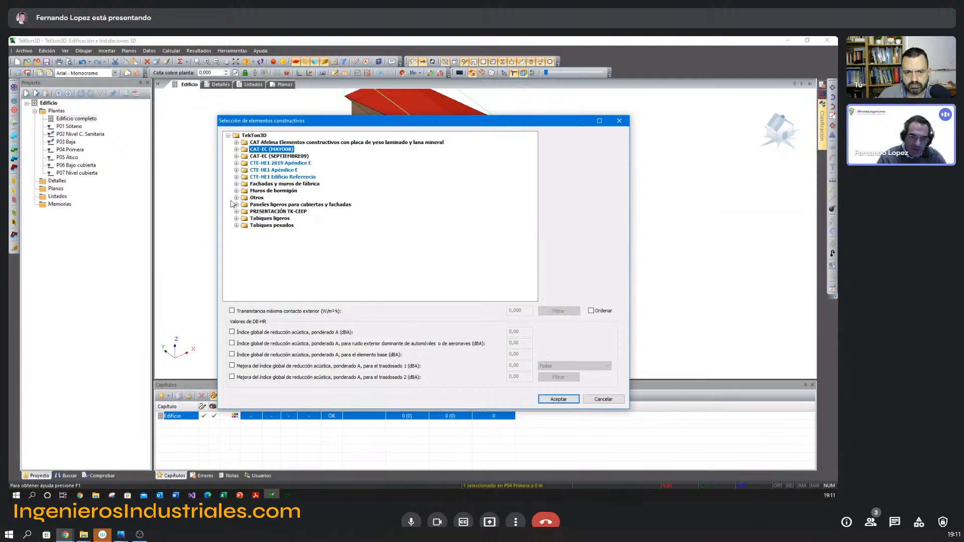
# Compare the CTE-HE1 2019 Apéndice E facade walls for zones B to E and choose APE2019.MUR.ZONA.C for the wall.
pyautogui.click(236, 163)
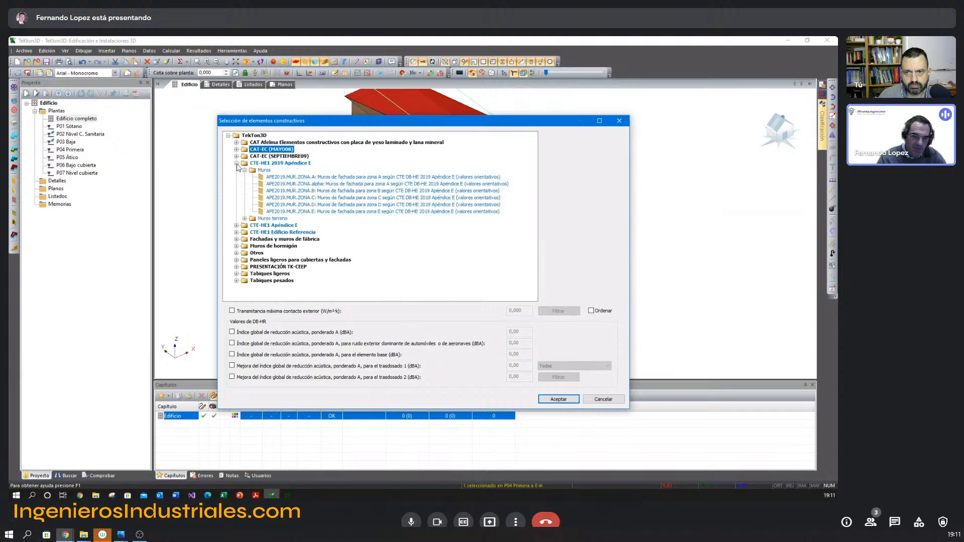
pyautogui.click(301, 190)
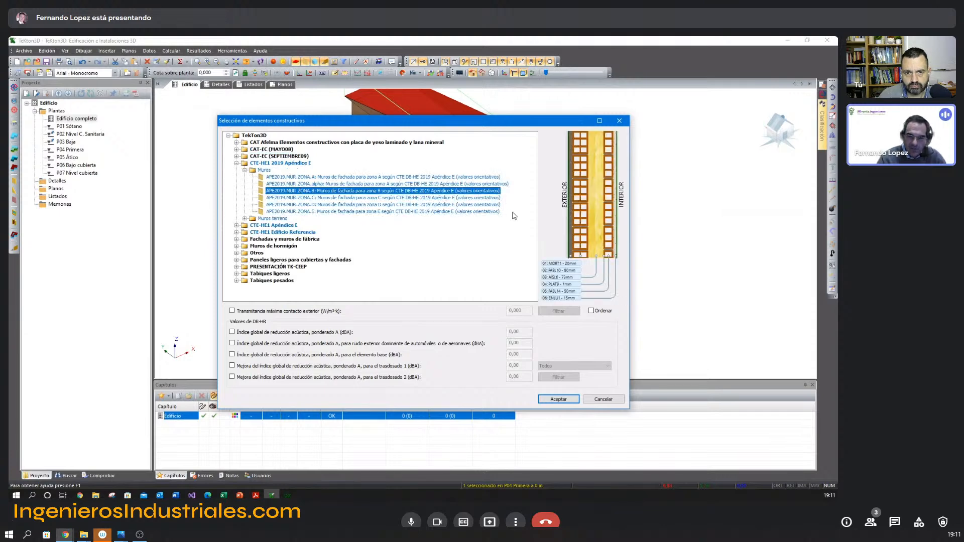
pyautogui.click(403, 198)
pyautogui.click(402, 205)
pyautogui.click(402, 211)
pyautogui.click(404, 196)
pyautogui.click(559, 399)
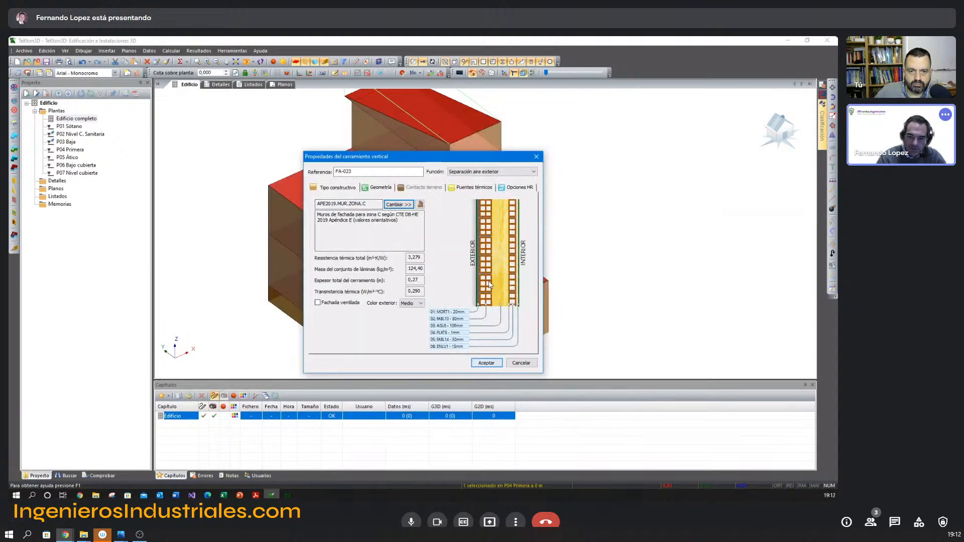
# Check the enlarged layer detail of the zone C wall, then apply the new construction element to the P04 Primera front wall.
pyautogui.click(484, 236)
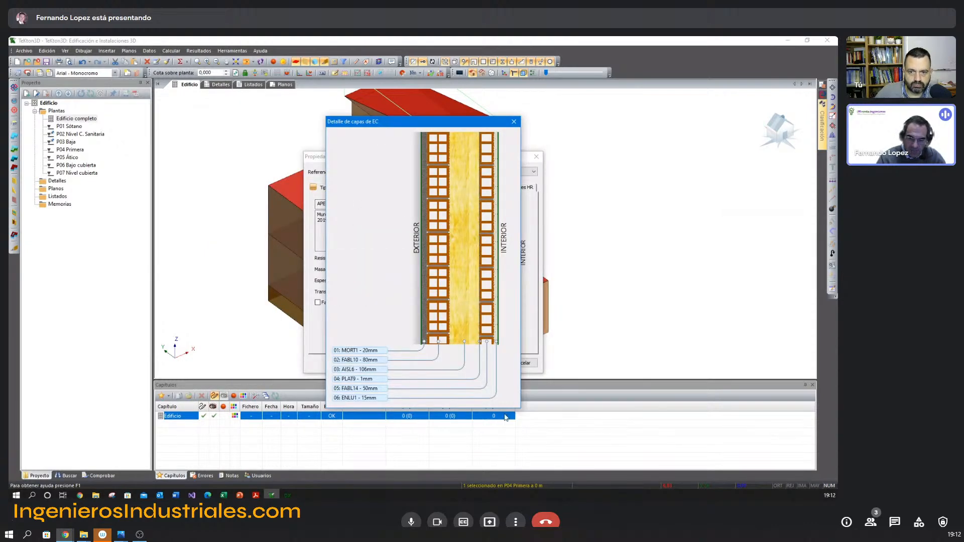
pyautogui.click(514, 121)
pyautogui.click(486, 363)
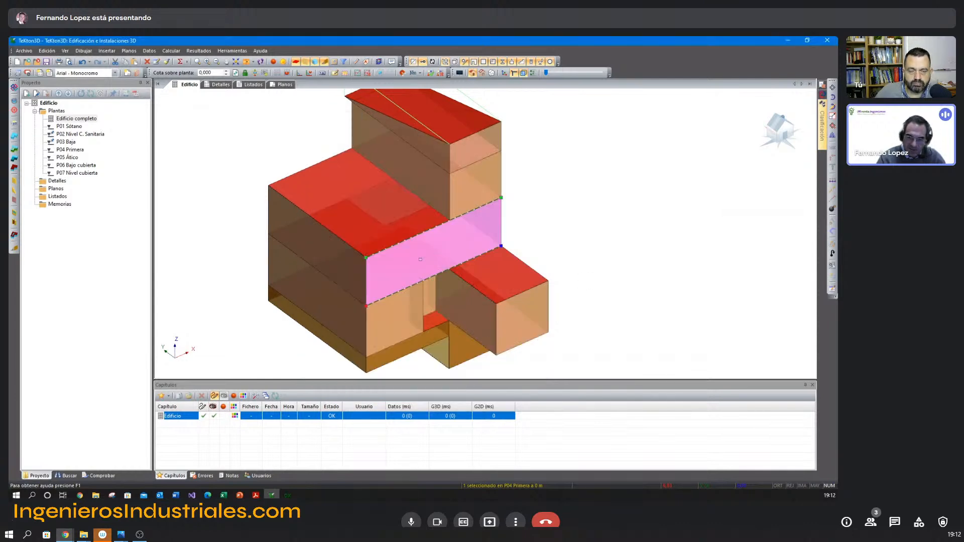
pyautogui.click(553, 189)
pyautogui.click(472, 235)
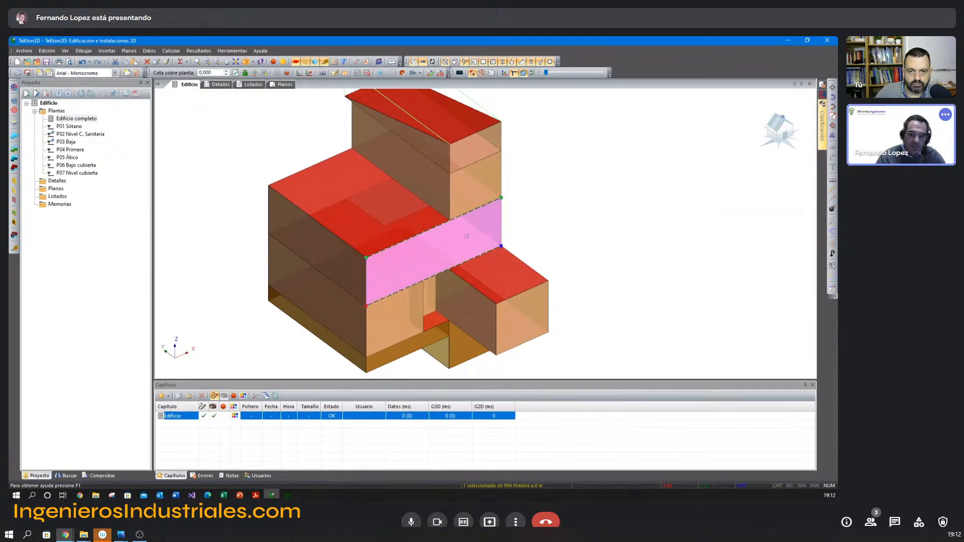
pyautogui.press('Escape')
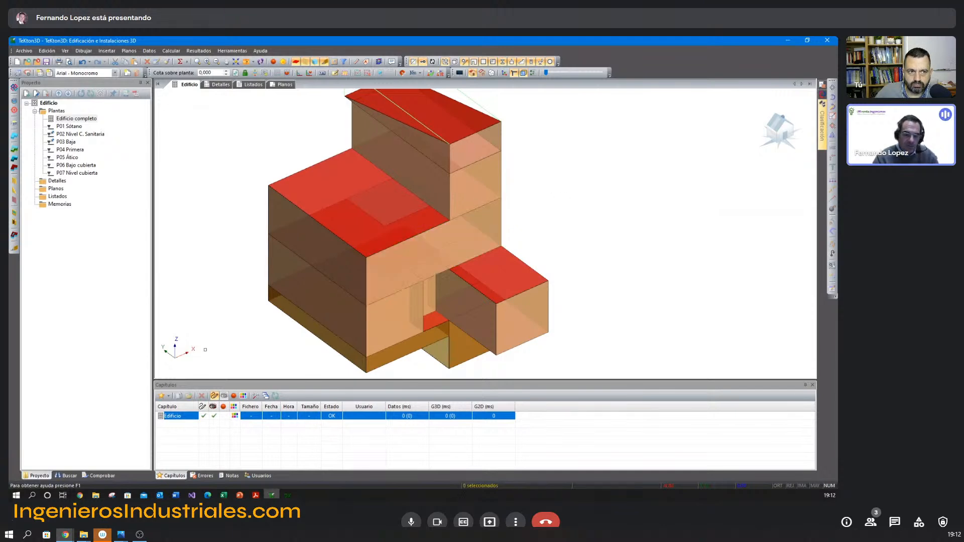
# Switch to the presentation in Adobe Acrobat Reader and display page 13 on construction elements.
pyautogui.click(224, 495)
pyautogui.click(256, 495)
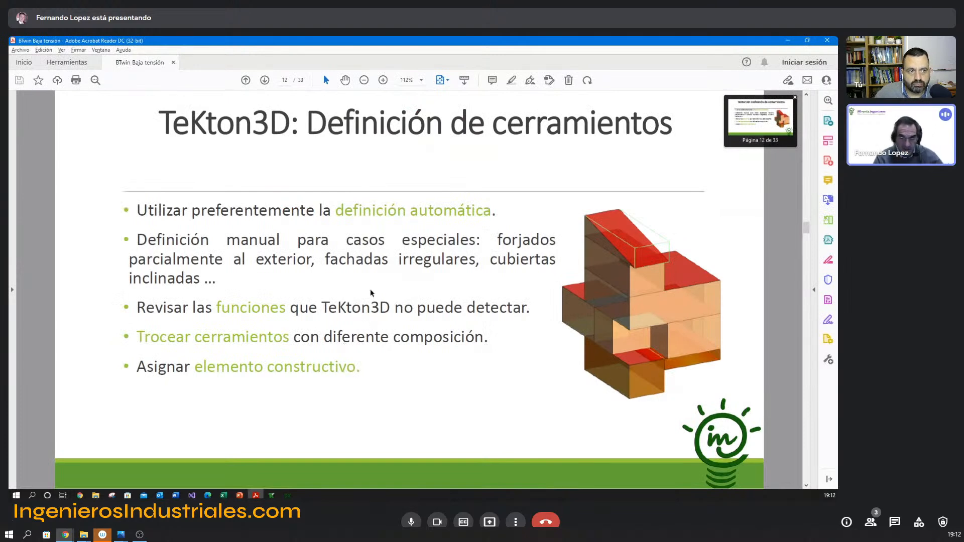
pyautogui.press('Right')
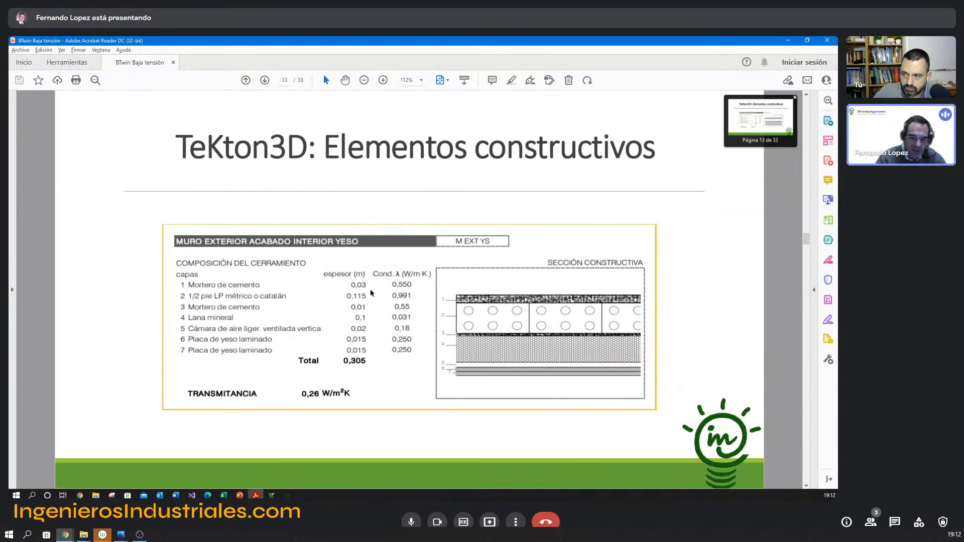
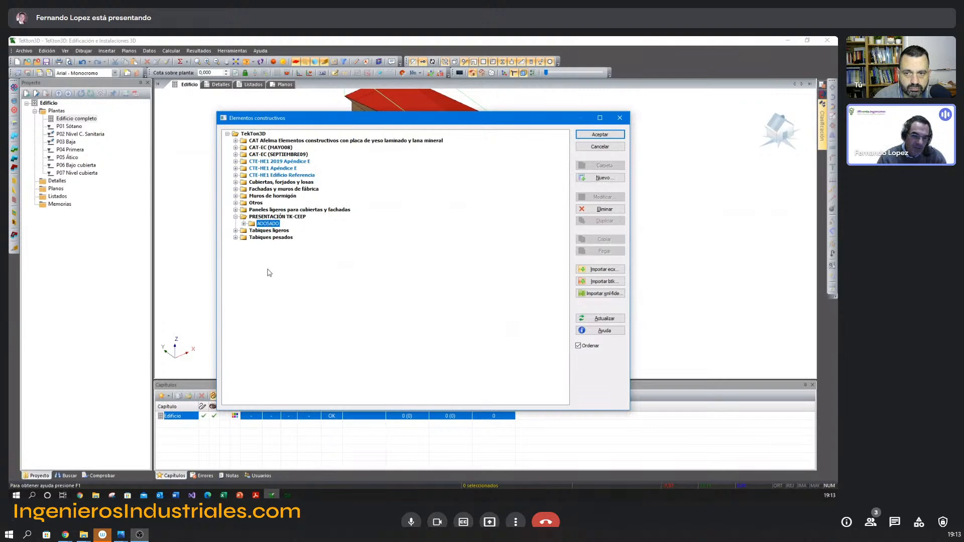
# Create a folder named UNIFAMILIAR AISLADA inside the PRESENTACIÓN TK-CEEP folder of the construction elements library.
pyautogui.click(243, 224)
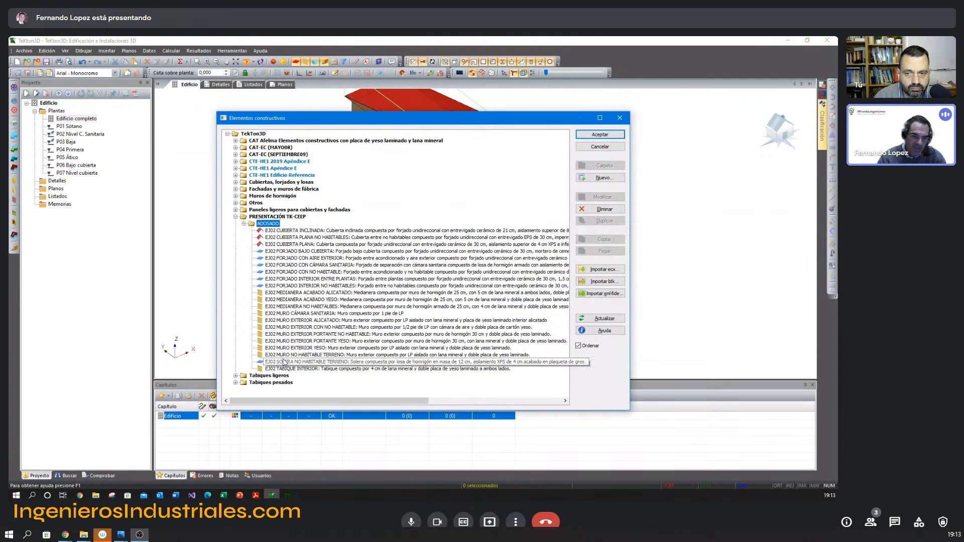
pyautogui.click(268, 218)
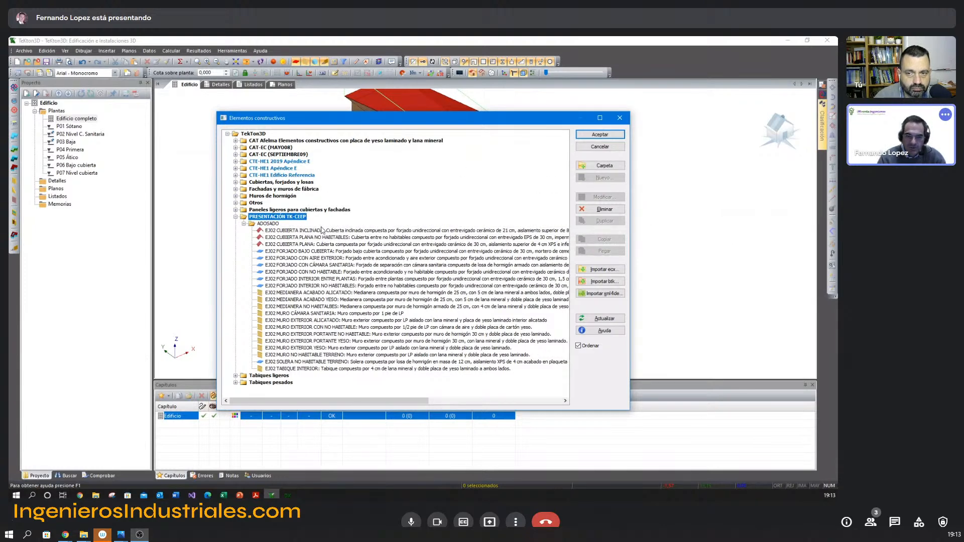
pyautogui.click(605, 165)
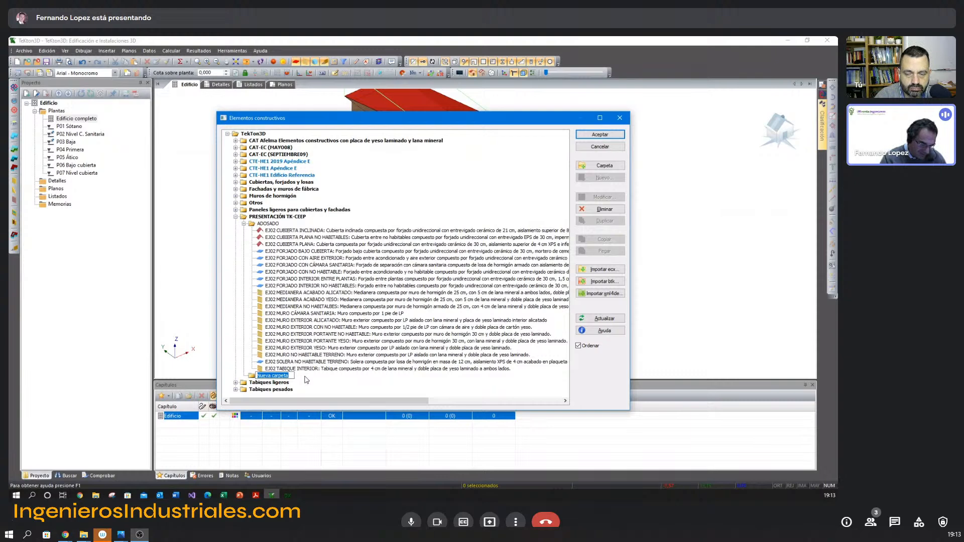
pyautogui.write('UNIF')
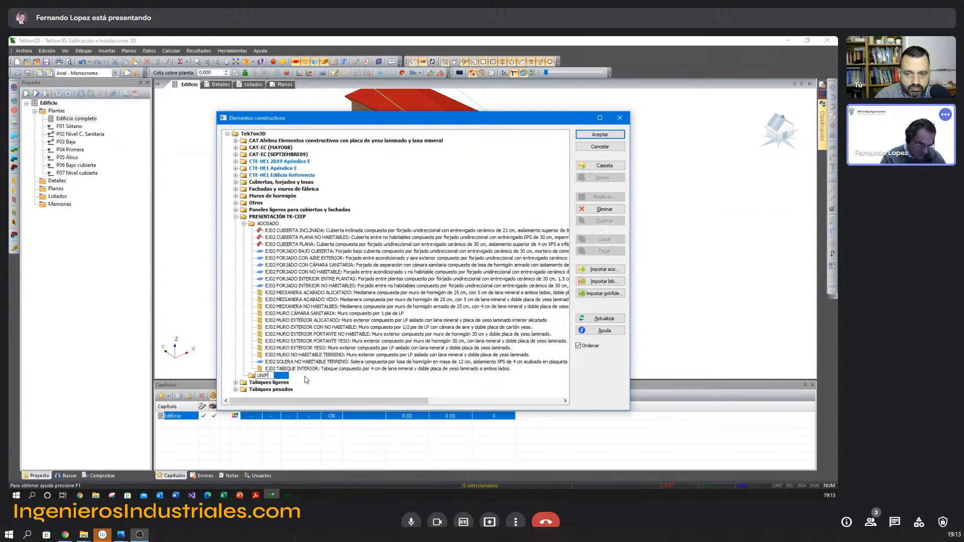
pyautogui.write('AMILIAR')
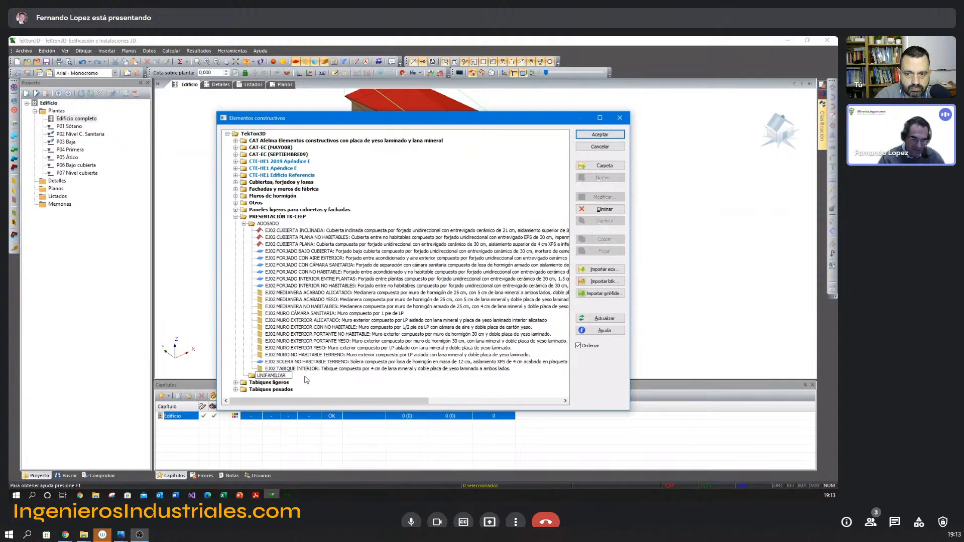
pyautogui.write(' AISLADA')
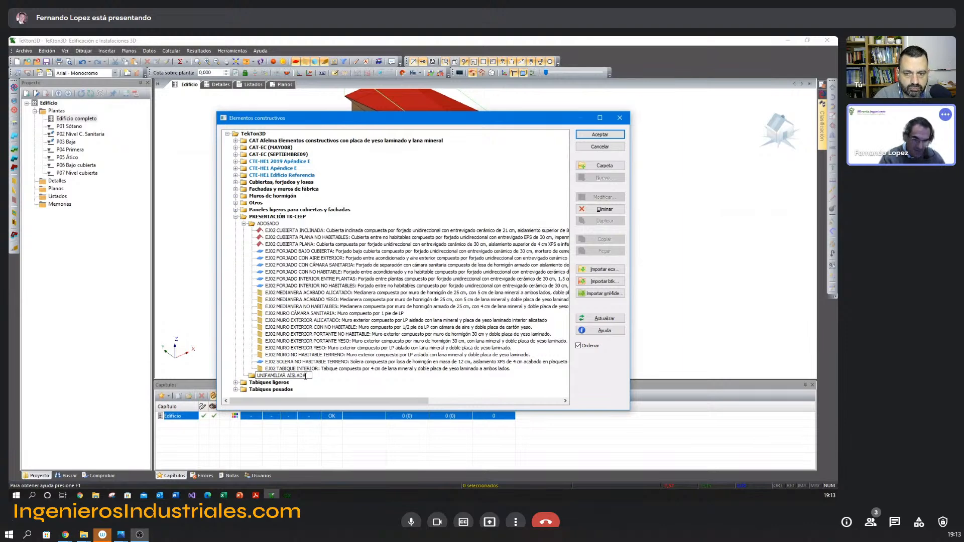
pyautogui.press('Return')
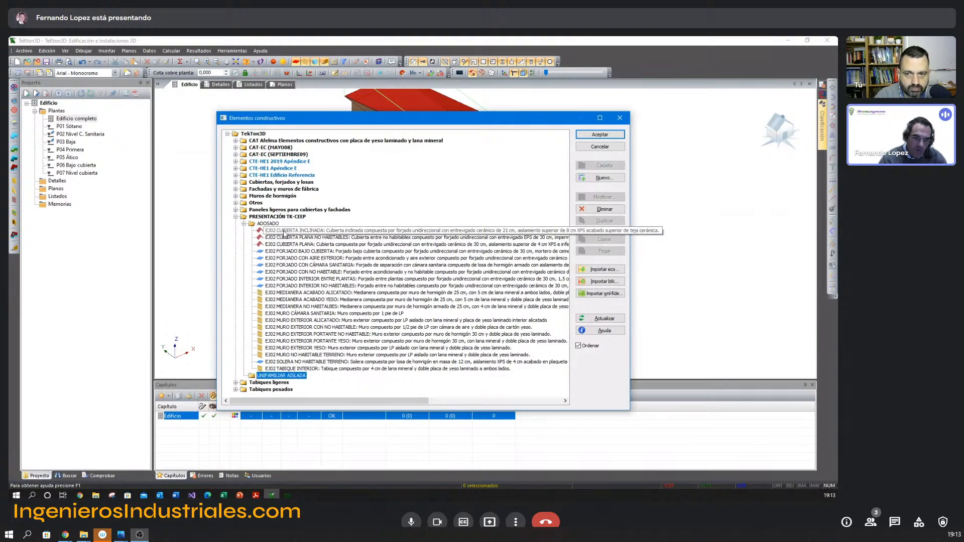
# Check the layer composition of the EJ02 MEDIANERA ACABADO ALICATADO element in the ADOSADO folder, leaving it unmodified.
pyautogui.click(290, 295)
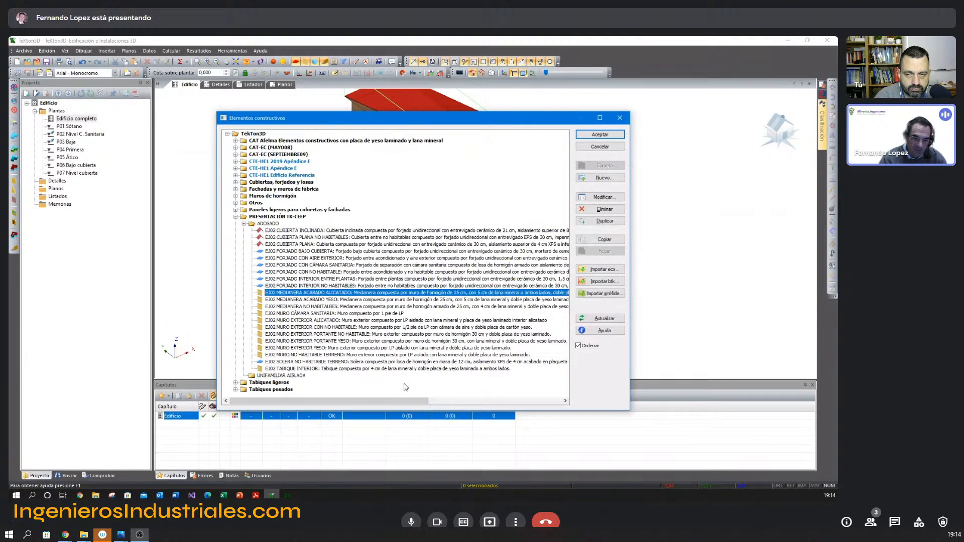
pyautogui.doubleClick(296, 294)
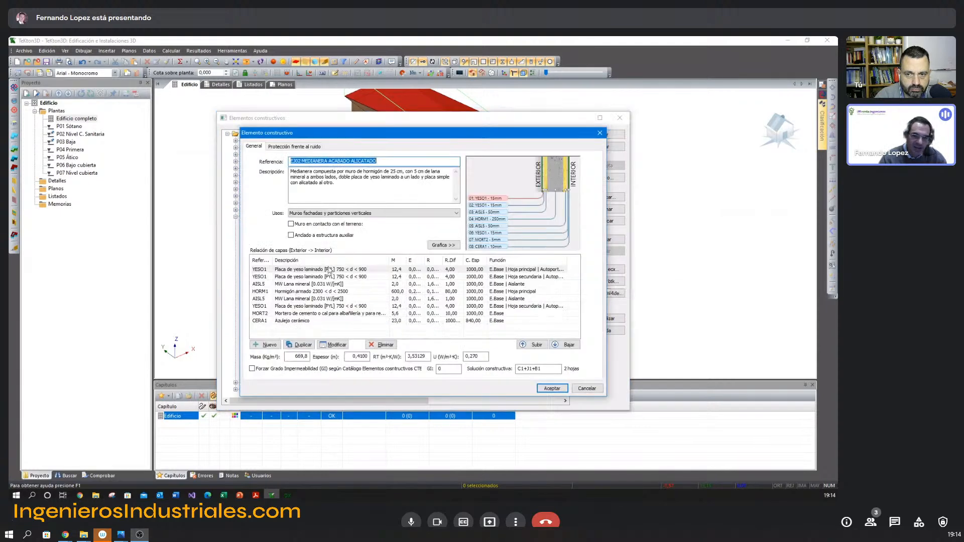
pyautogui.click(588, 390)
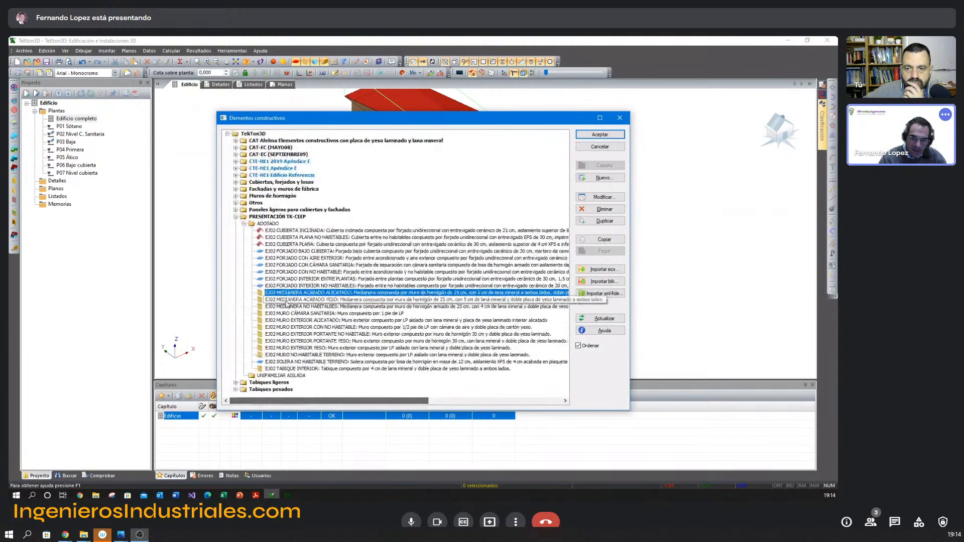
# Copy the EJ02 MEDIANERA ACABADO ALICATADO element into the UNIFAMILIAR AISLADA folder and check the copy's layers.
pyautogui.click(604, 239)
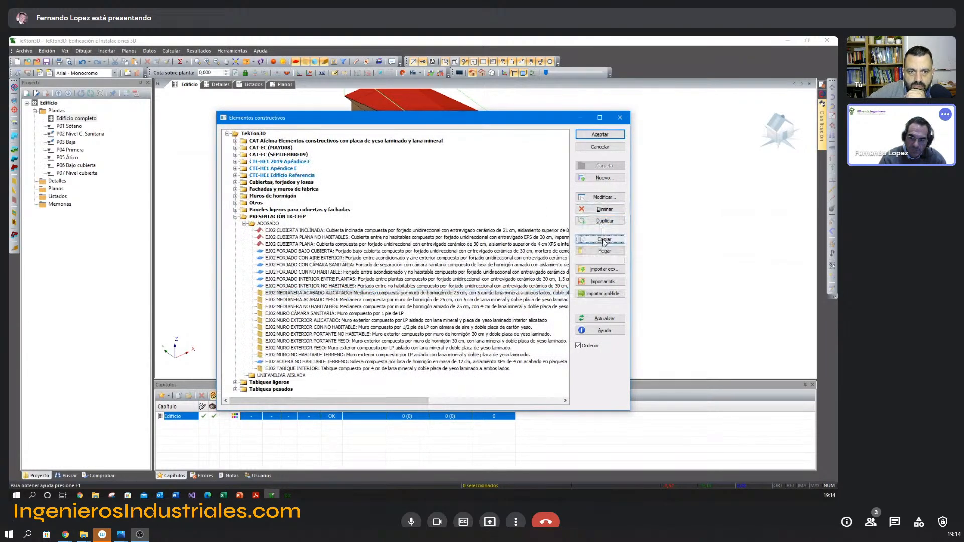
pyautogui.click(302, 377)
pyautogui.click(591, 253)
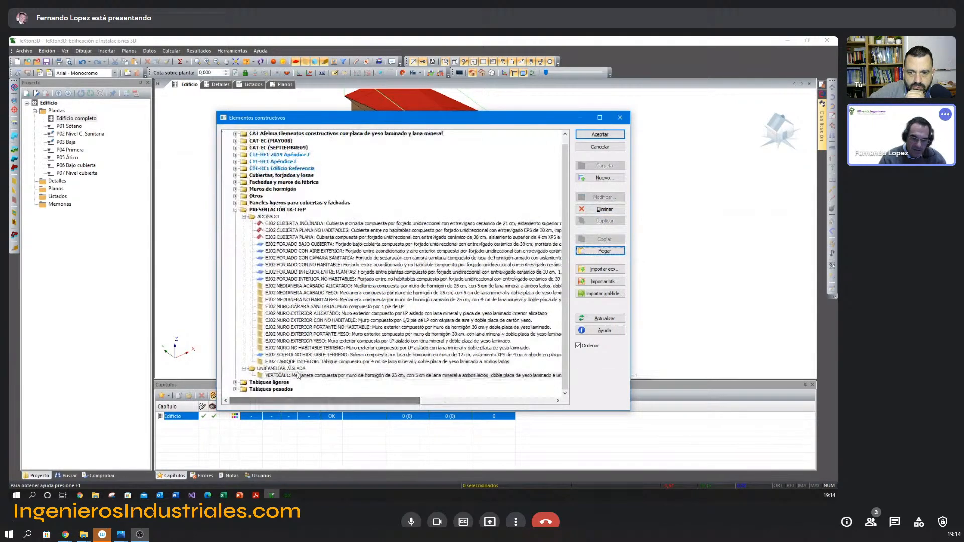
pyautogui.doubleClick(300, 375)
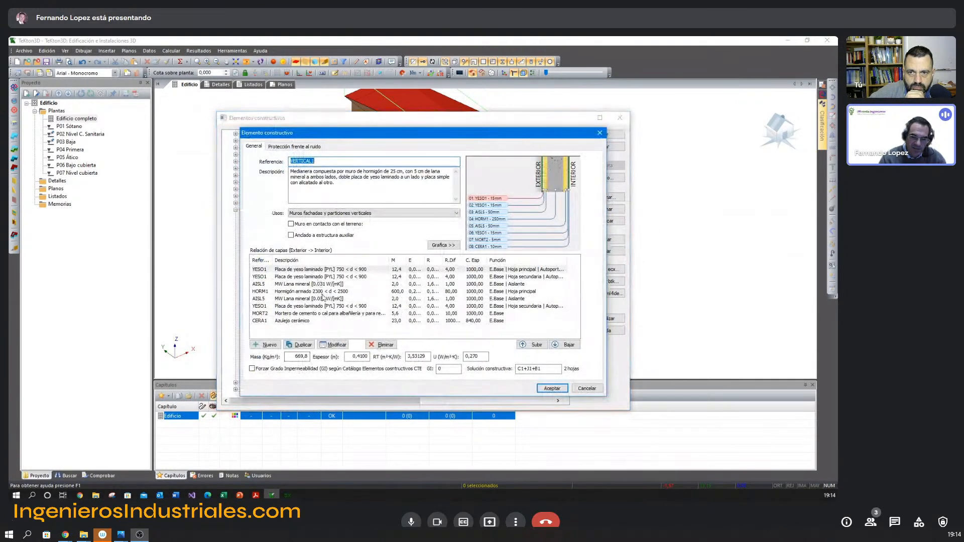
pyautogui.click(585, 388)
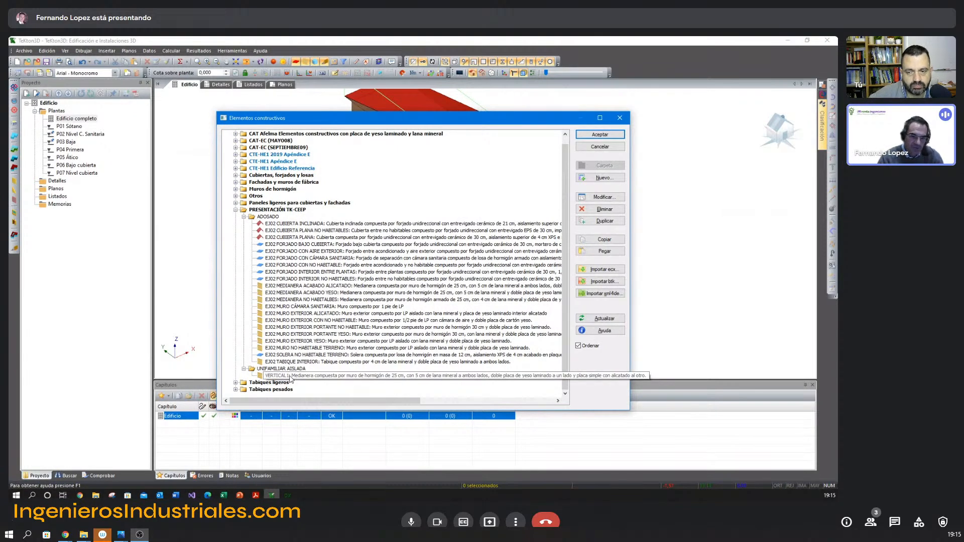
# Start a new construction element in the ADOSADO folder with reference EJ02 FACHADA and use Muros fachadas y particiones verticales.
pyautogui.click(295, 377)
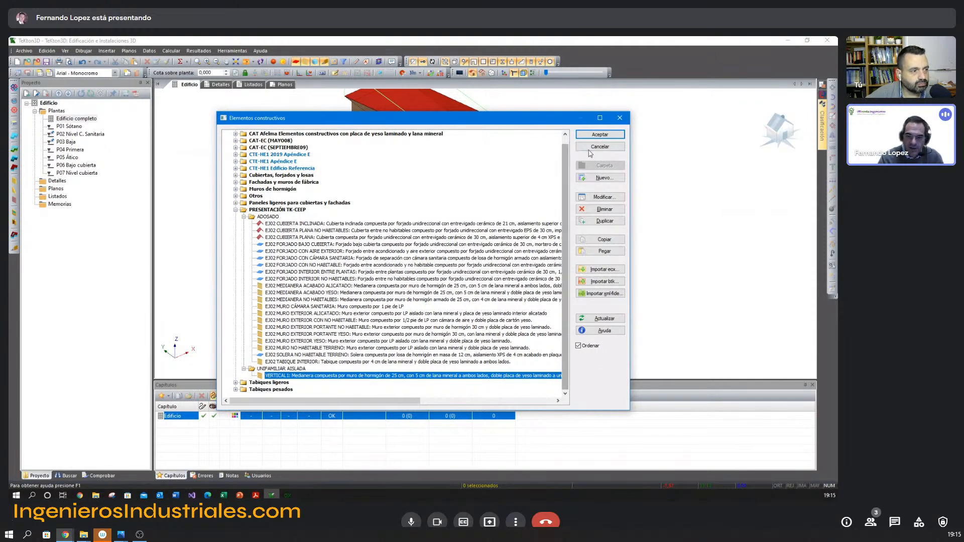
pyautogui.click(269, 217)
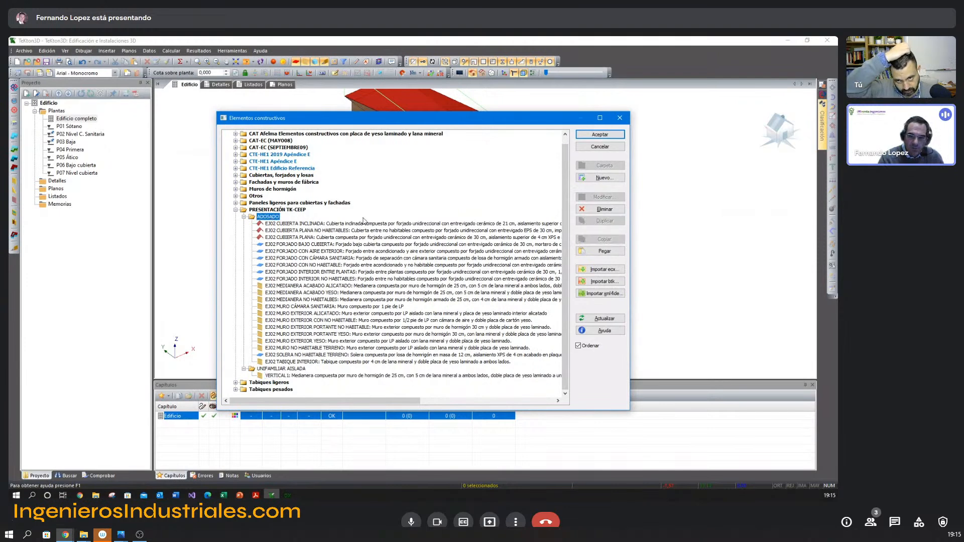
pyautogui.click(598, 179)
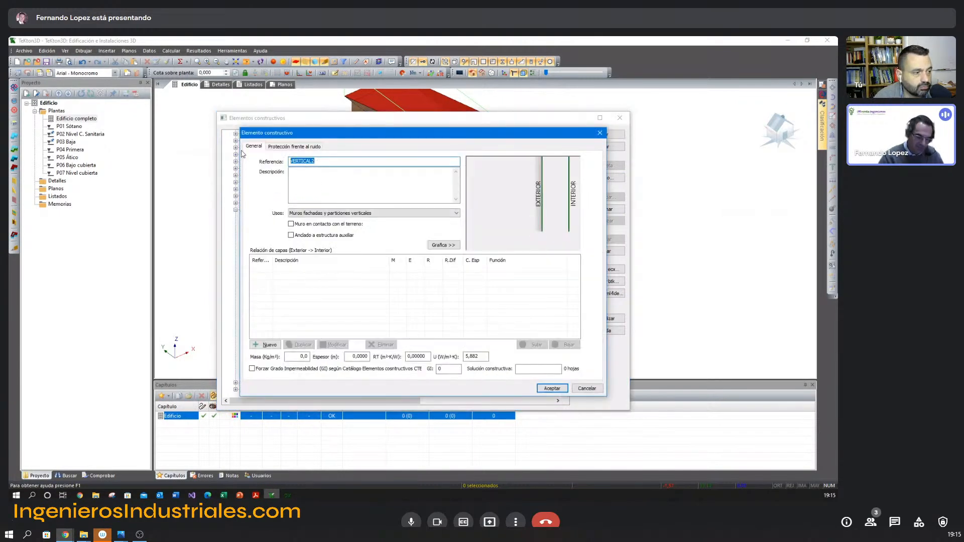
pyautogui.write('E302')
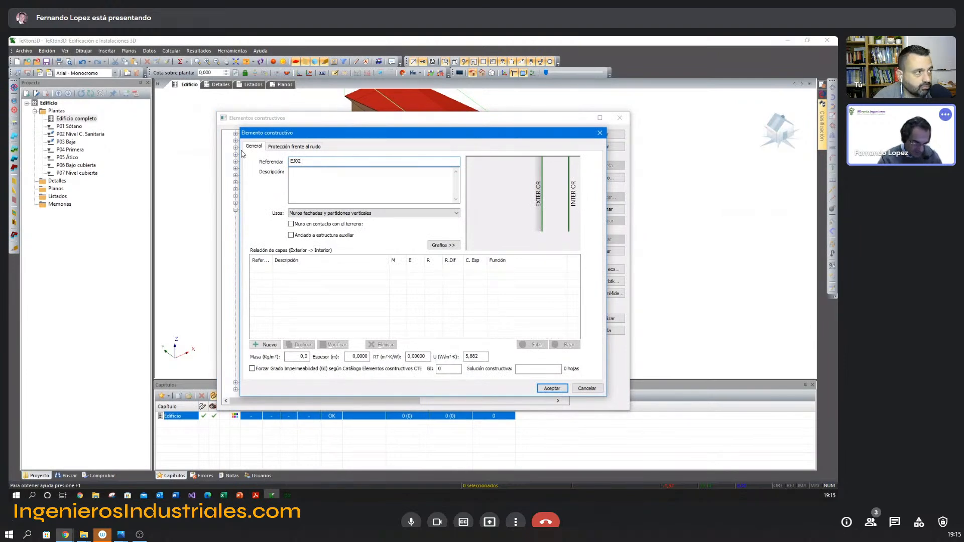
pyautogui.write(' FACHADA')
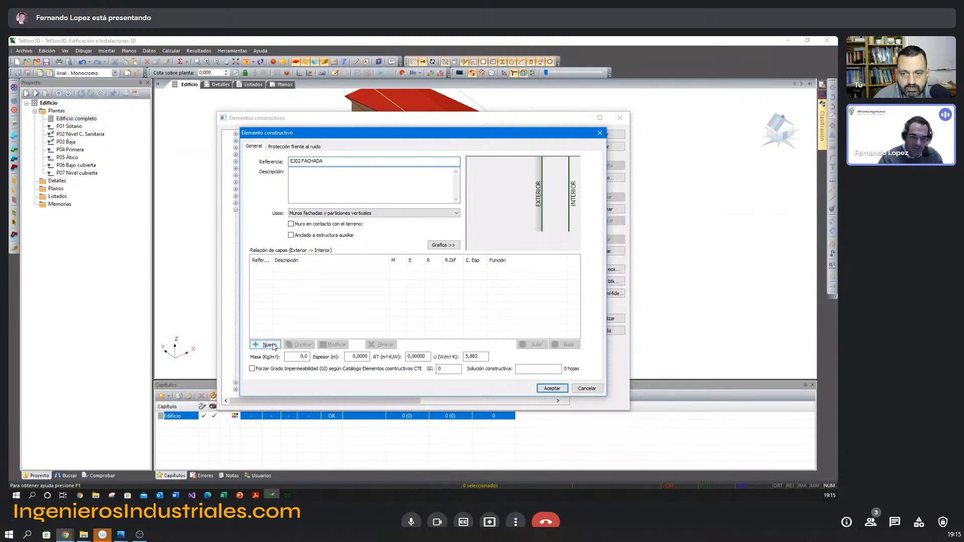
pyautogui.hotkey('alt', 'Tab')
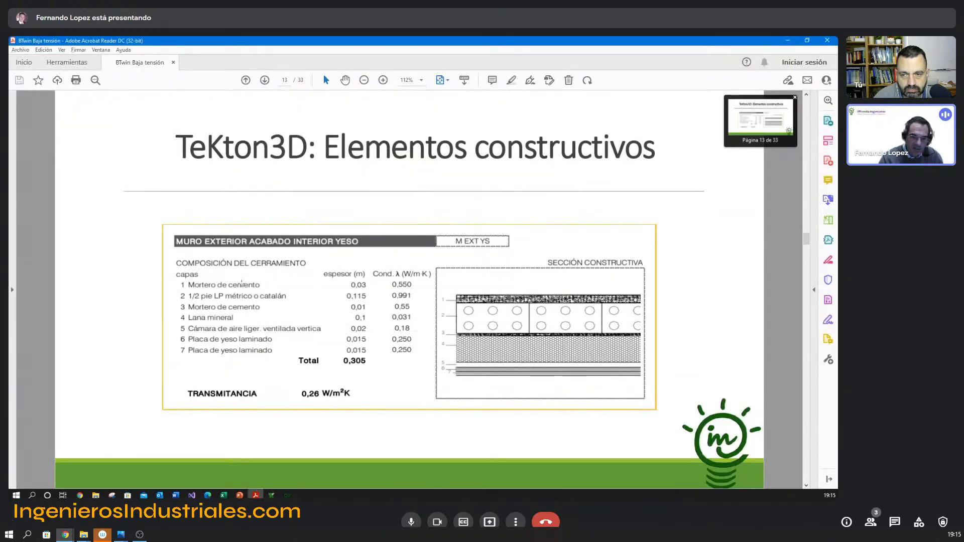
pyautogui.hotkey('alt', 'Tab')
pyautogui.click(313, 213)
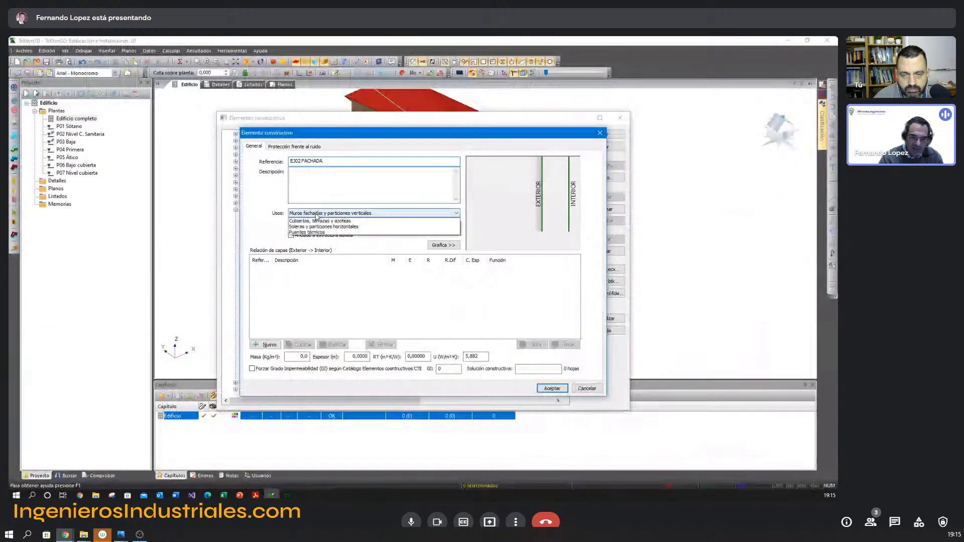
pyautogui.click(315, 221)
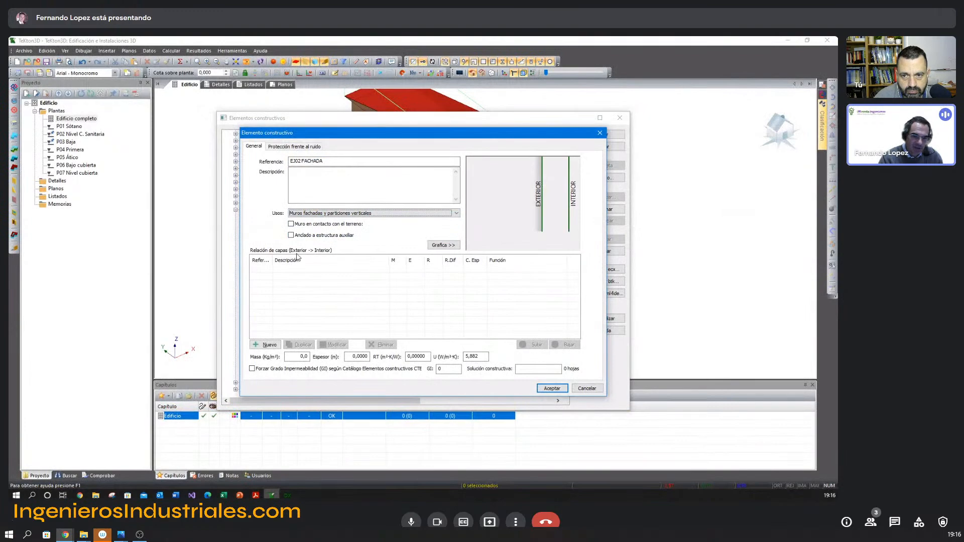
# Consult the wall composition in the Acrobat Reader presentation, then add a layer using mortar MORT2 from the Materiales CTE-HE1 Morteros group.
pyautogui.hotkey('alt', 'Tab')
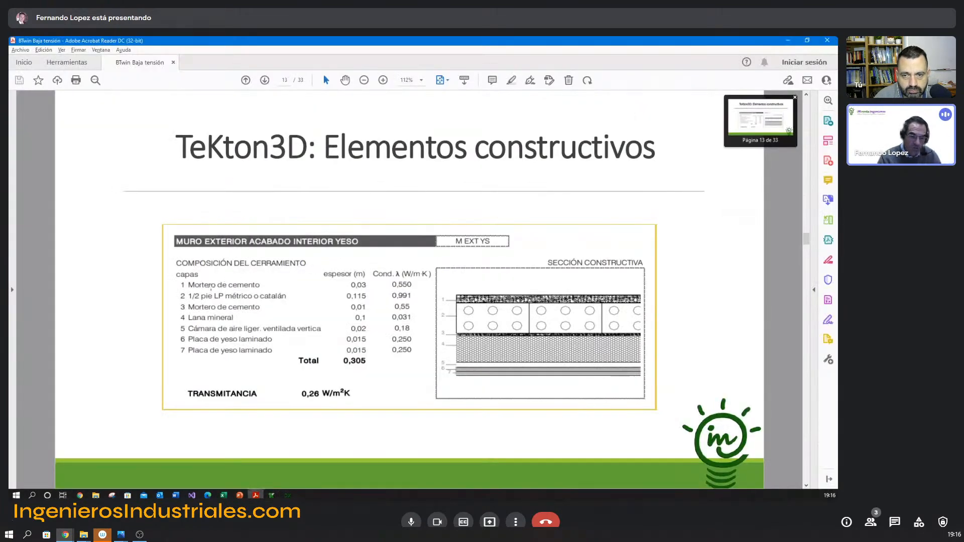
pyautogui.hotkey('alt', 'Tab')
pyautogui.click(271, 349)
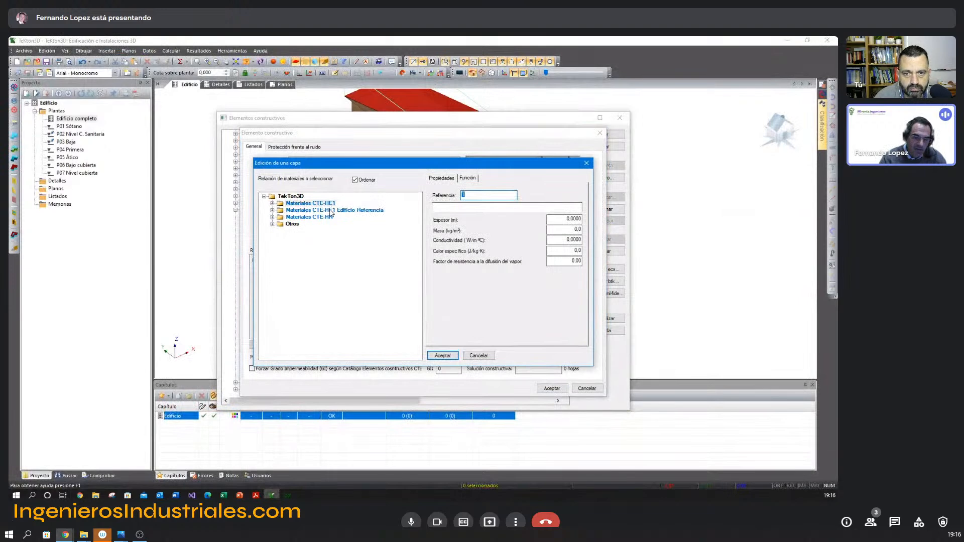
pyautogui.click(272, 225)
pyautogui.click(272, 224)
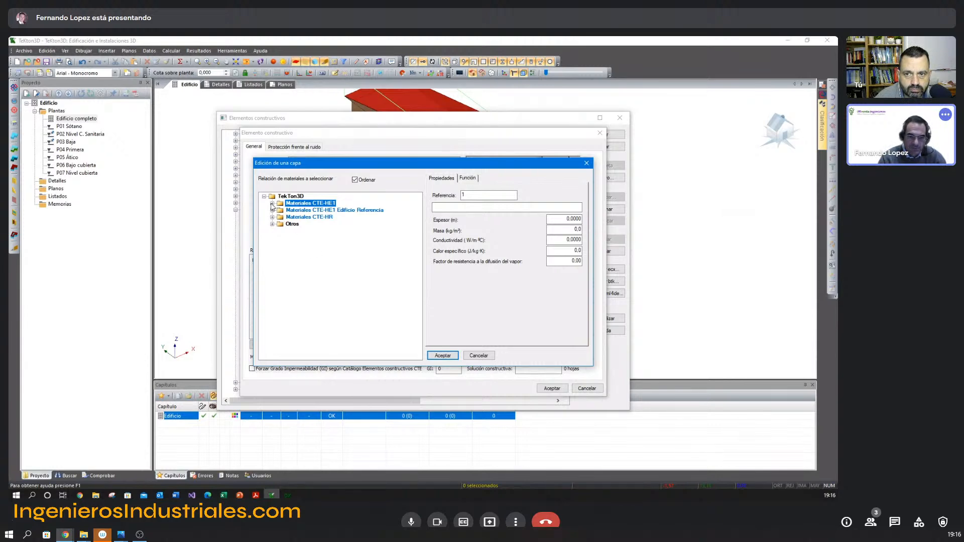
pyautogui.click(272, 204)
pyautogui.scroll(-2, 287, 316)
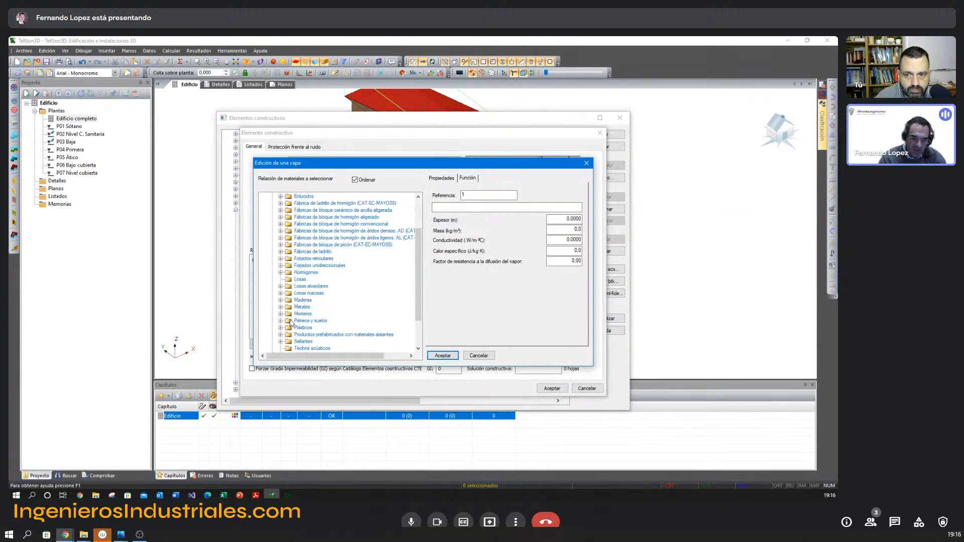
pyautogui.click(286, 315)
pyautogui.scroll(-3, 324, 270)
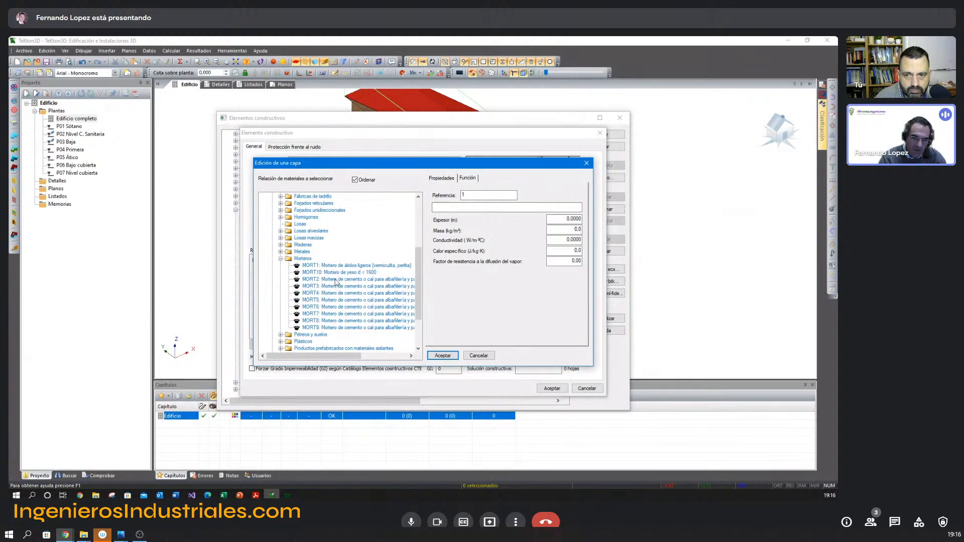
pyautogui.click(335, 282)
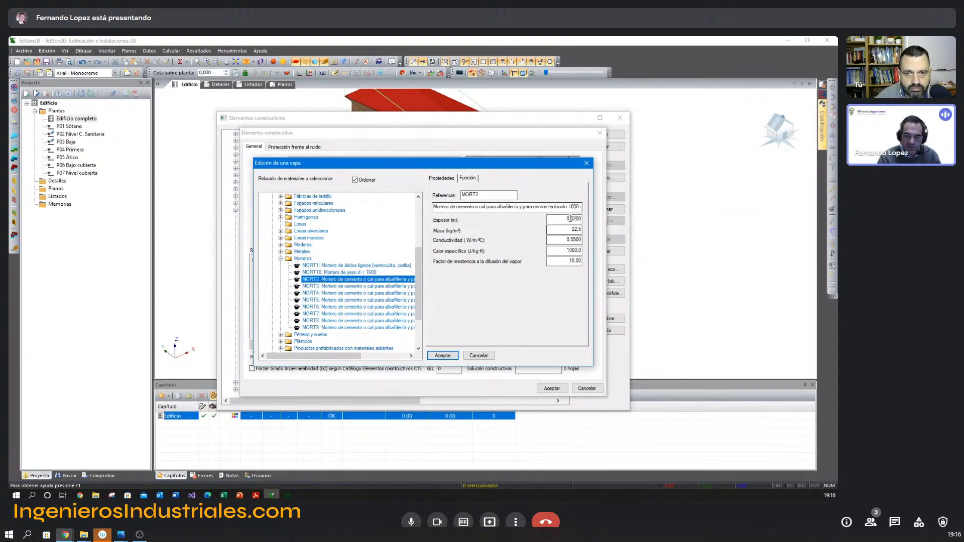
# Compare the mortar's conductivity and thickness with the presentation, set the layer thickness to 0,03 m and accept the layer.
pyautogui.hotkey('alt', 'Tab')
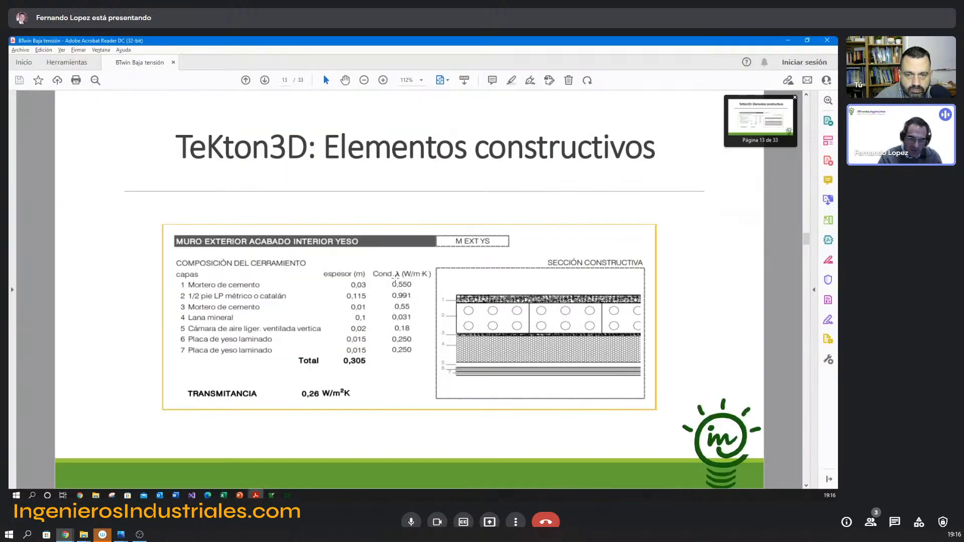
pyautogui.hotkey('alt', 'Tab')
pyautogui.click(563, 240)
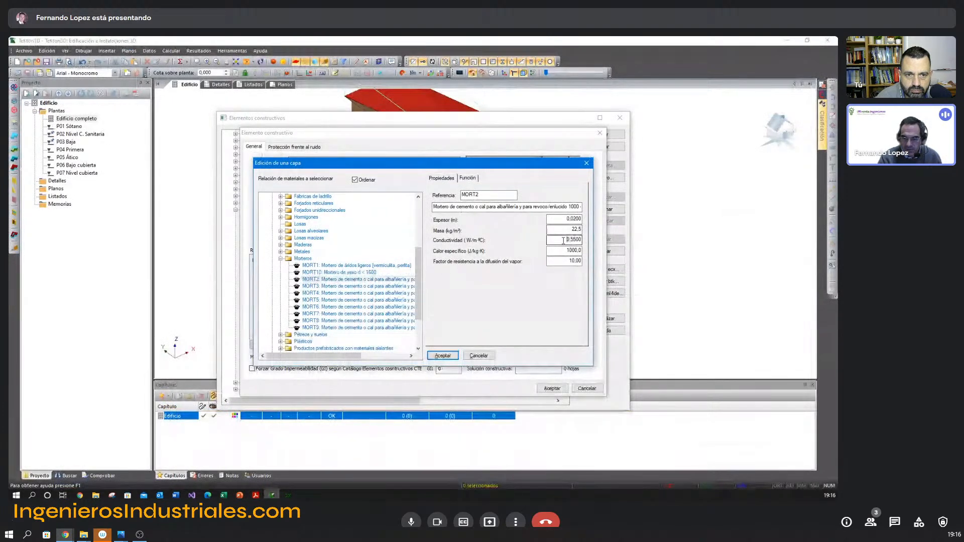
pyautogui.moveTo(563, 240); pyautogui.dragTo(585, 240)
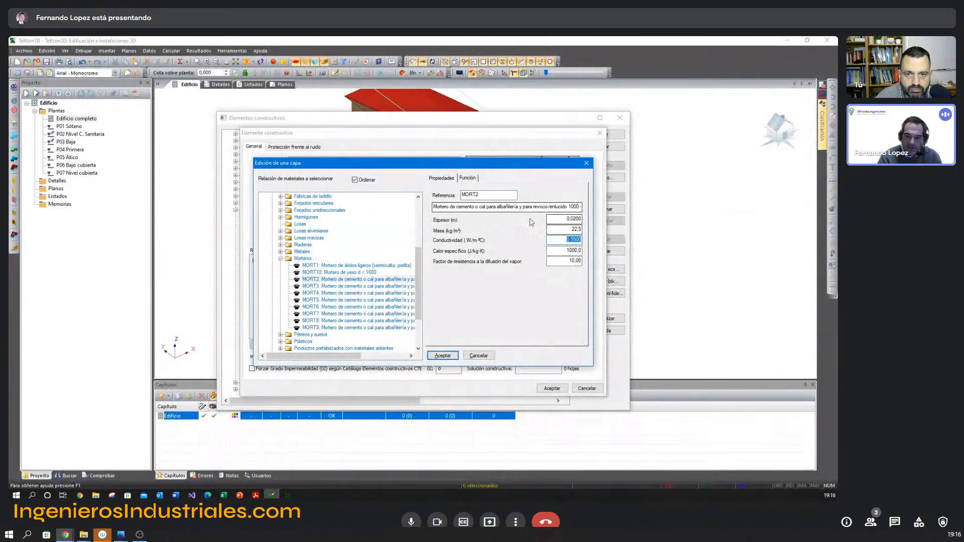
pyautogui.hotkey('alt', 'Tab')
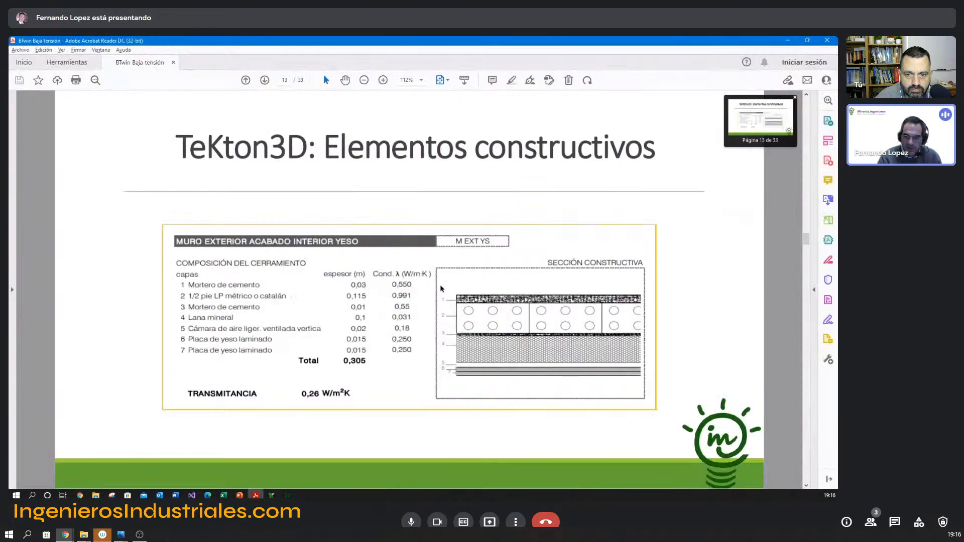
pyautogui.hotkey('alt', 'Tab')
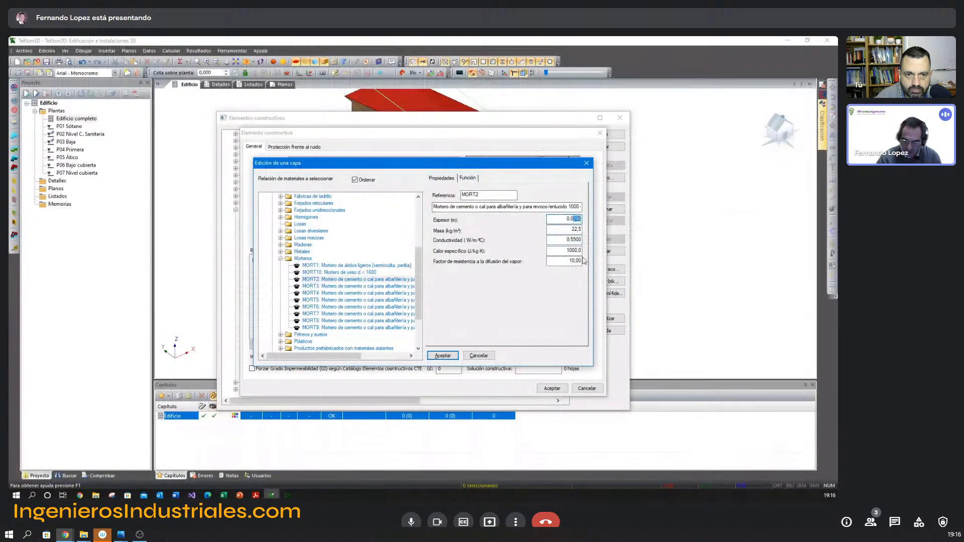
pyautogui.write('3')
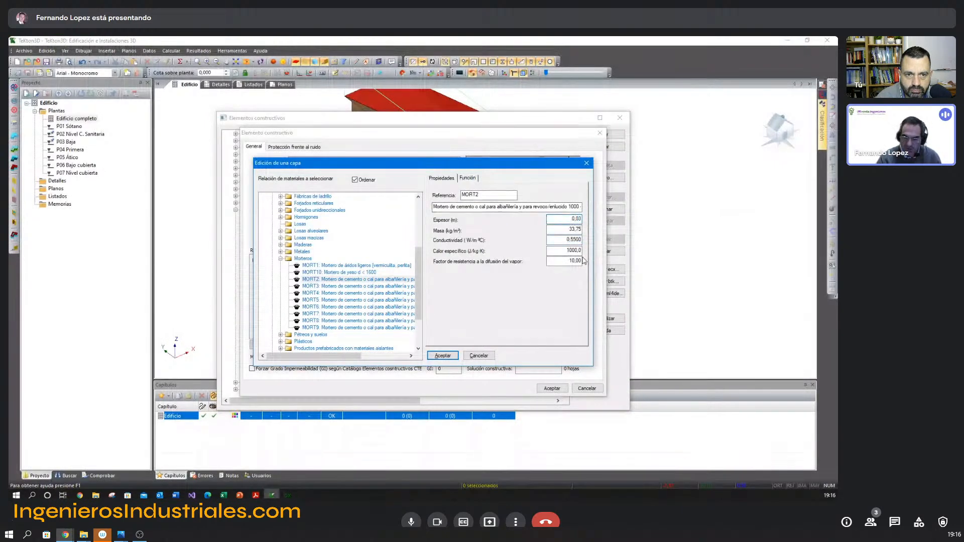
pyautogui.click(443, 356)
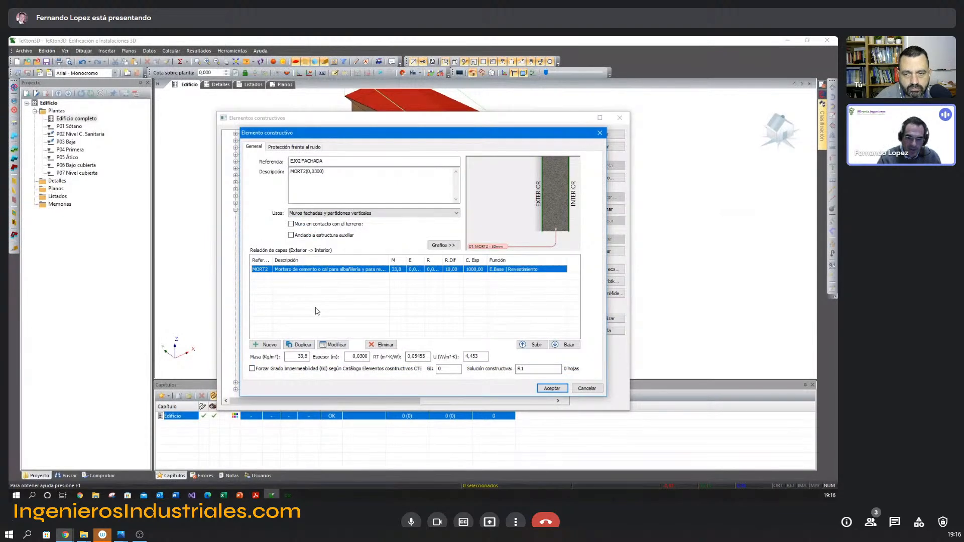
# Consult the second layer in the Acrobat Reader presentation, then start a new layer in TeKton3D with brick FABL6 from the Fábricas de ladrillo group.
pyautogui.hotkey('alt', 'Tab')
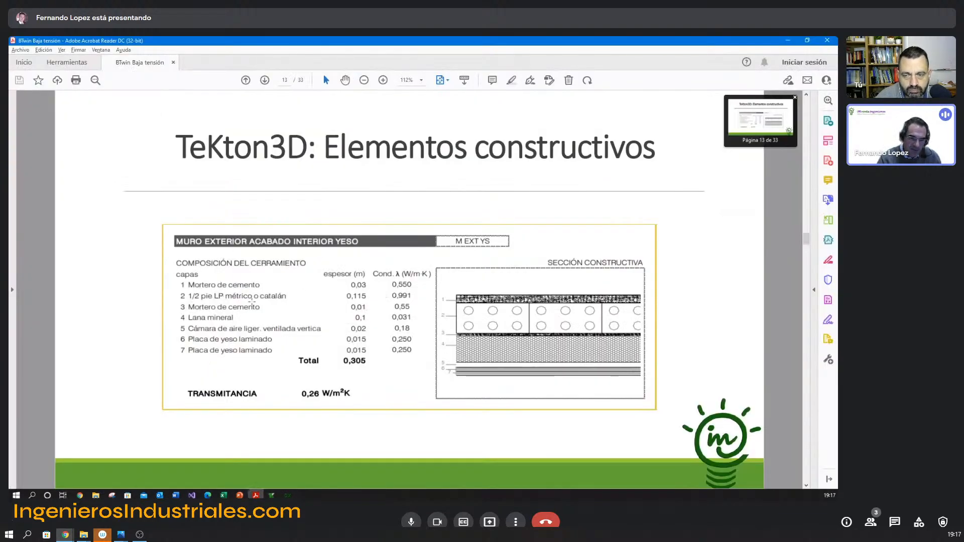
pyautogui.hotkey('alt', 'Tab')
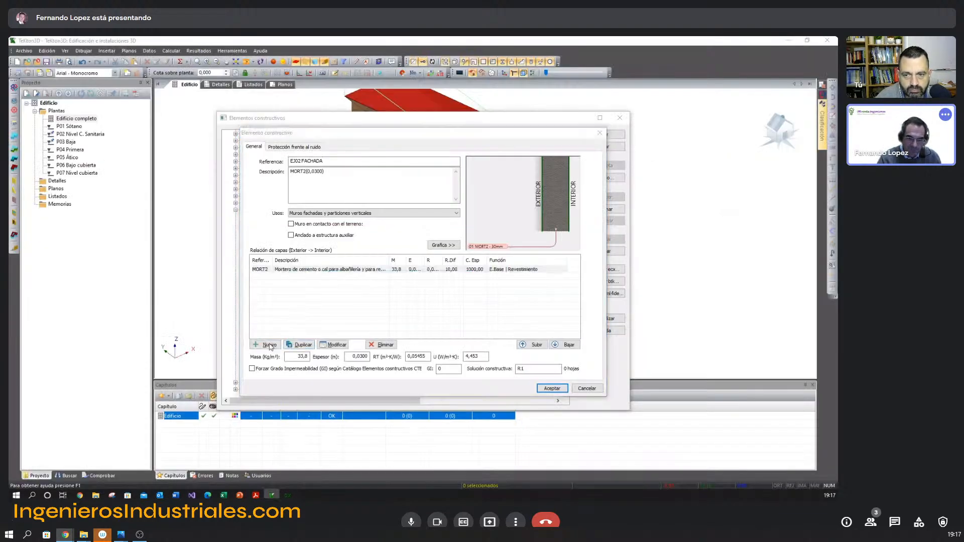
pyautogui.click(266, 344)
pyautogui.click(272, 203)
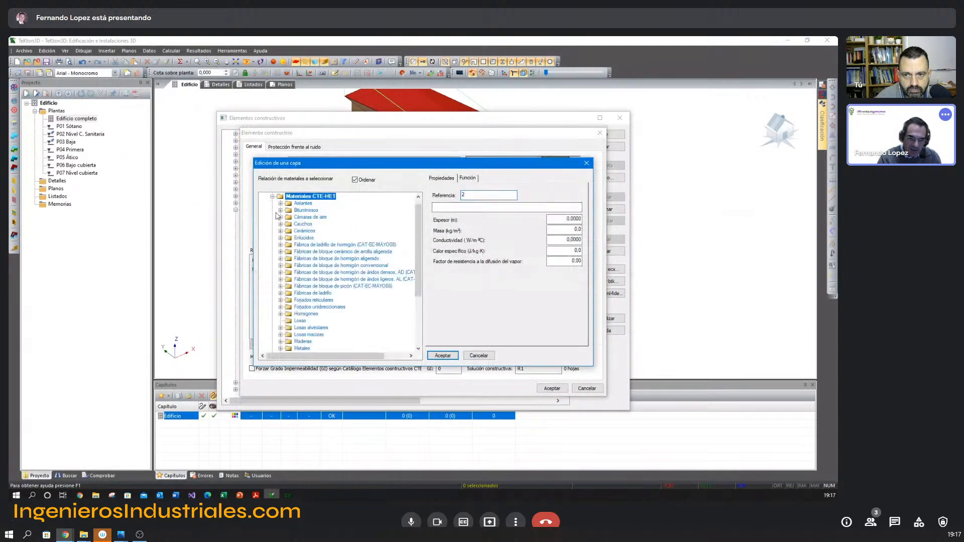
pyautogui.click(281, 293)
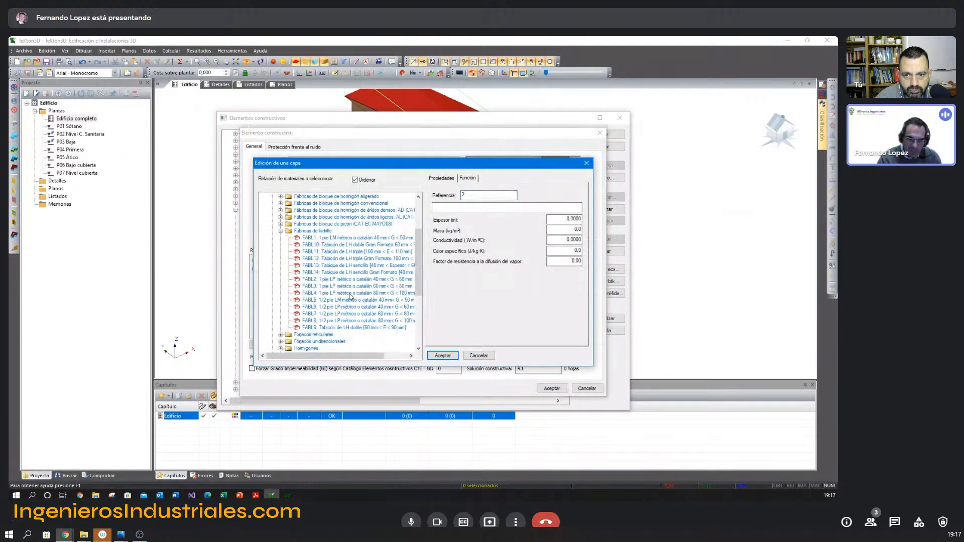
pyautogui.click(340, 308)
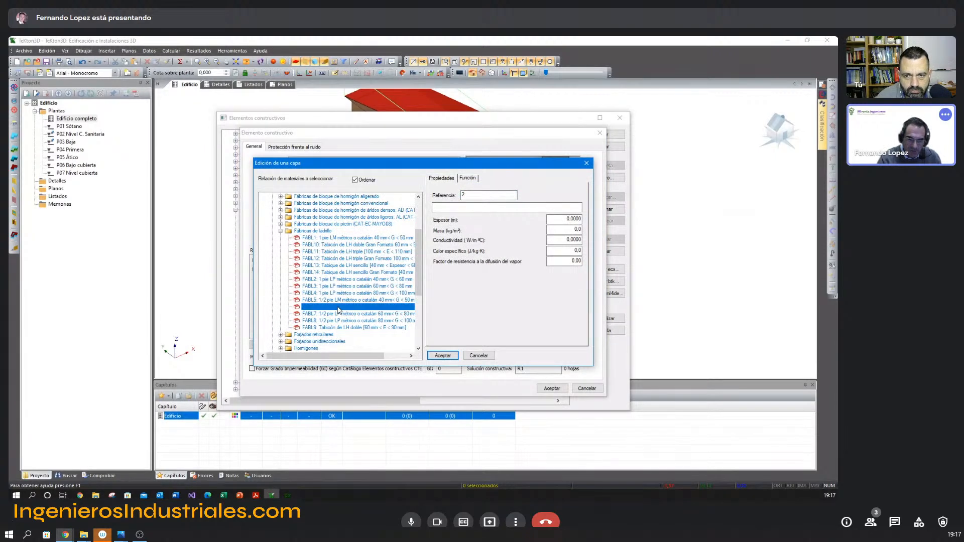
# Compare the brick's conductivity with the presentation's second layer and change the layer material to FABL5, 1/2 pie LM métrico o catalán.
pyautogui.hotkey('alt', 'Tab')
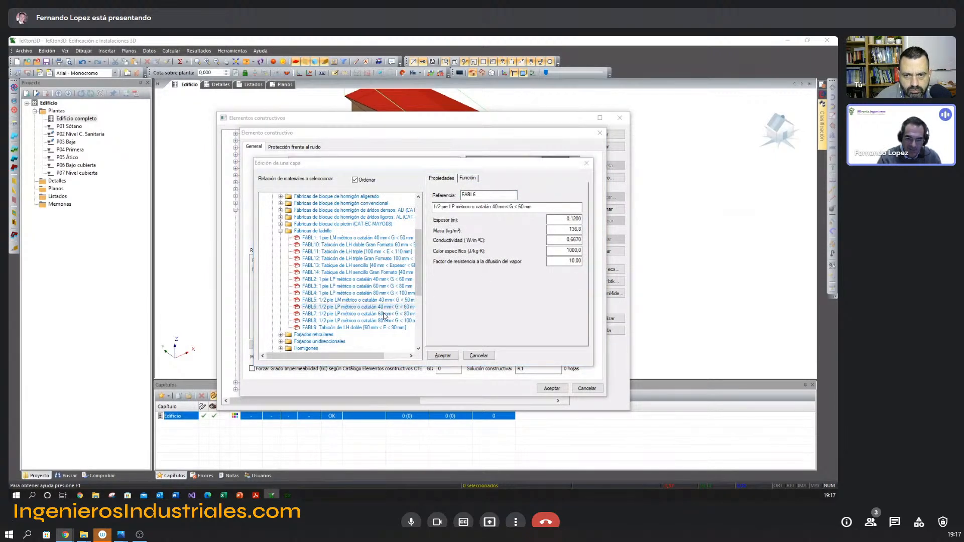
pyautogui.moveTo(390, 289)
pyautogui.mouseDown()
pyautogui.moveTo(417, 303)
pyautogui.moveTo(402, 302)
pyautogui.mouseUp()
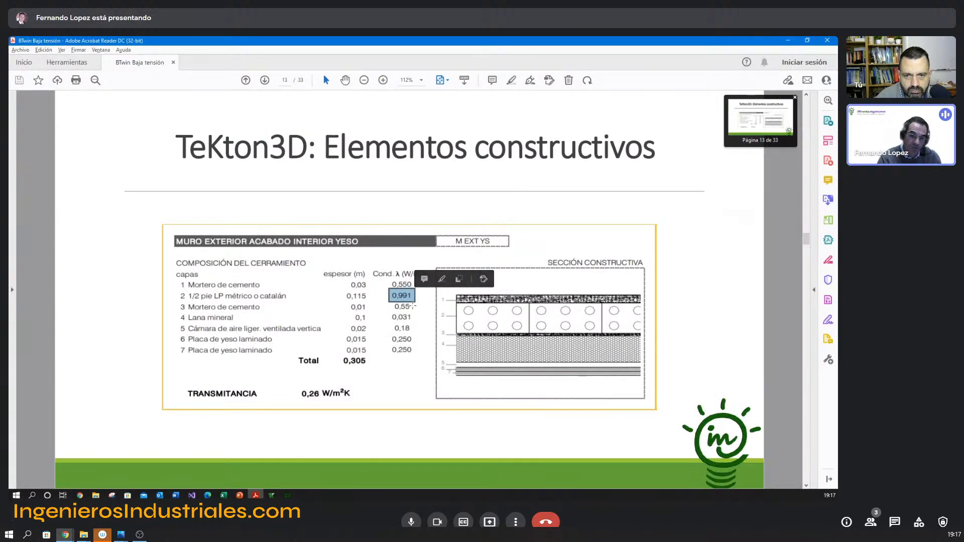
pyautogui.click(414, 301)
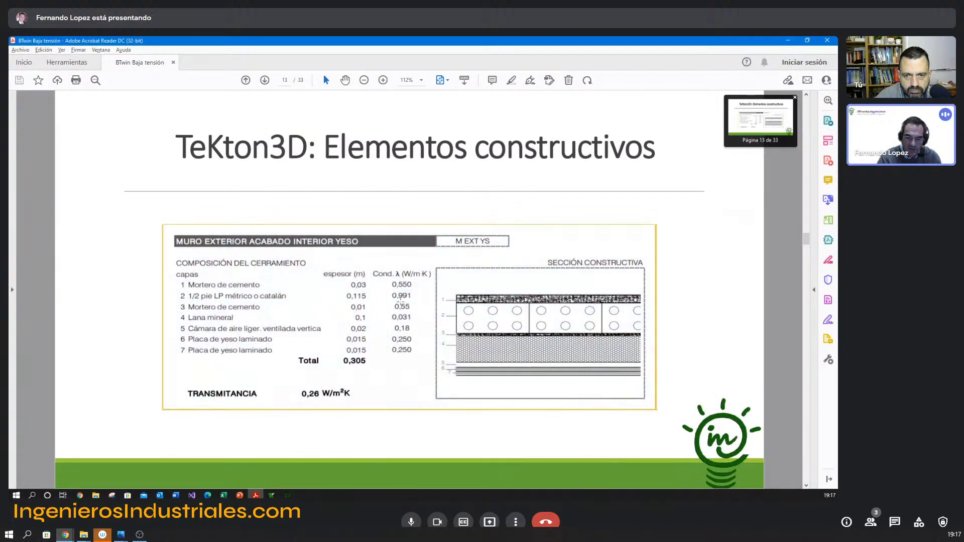
pyautogui.hotkey('alt', 'Tab')
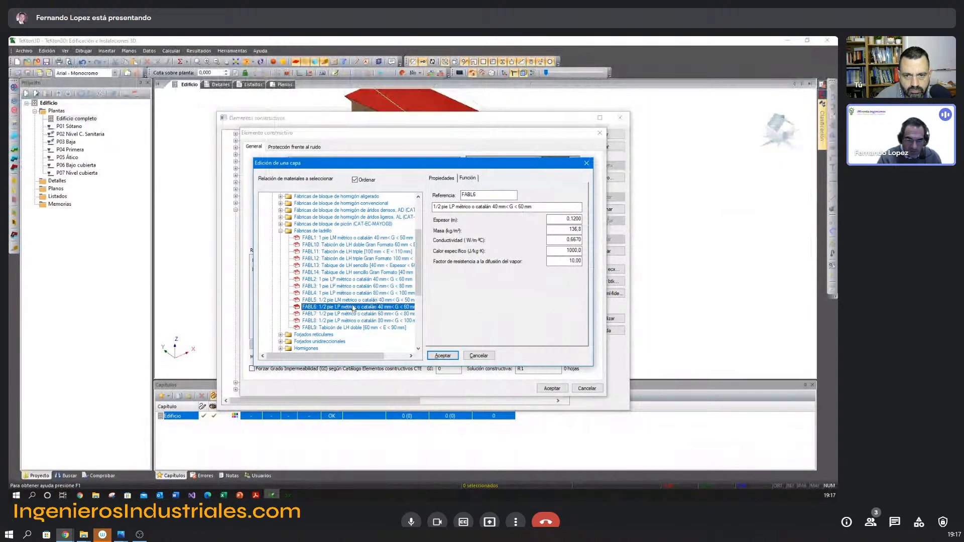
pyautogui.click(354, 301)
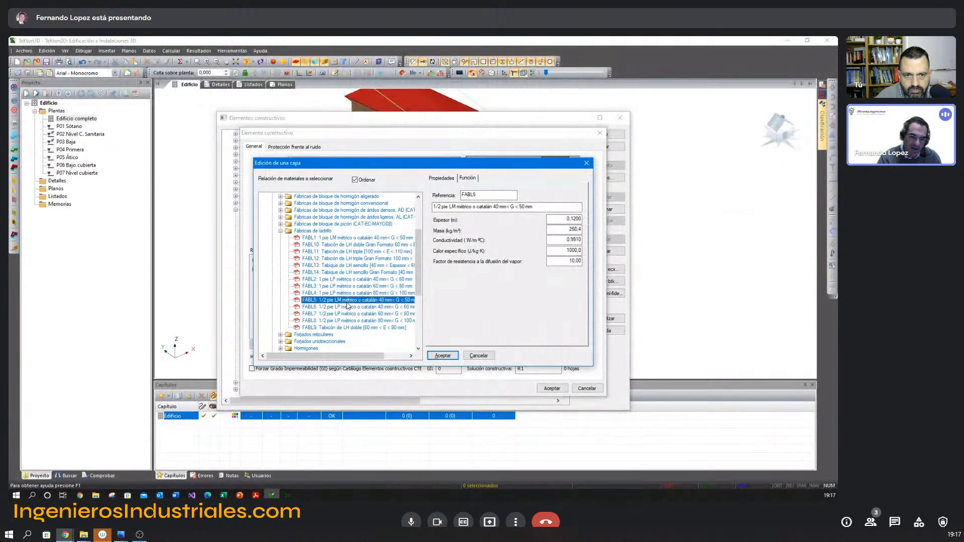
# Check the FABL5 brick's conductivity and thickness against the second layer in the Acrobat Reader presentation.
pyautogui.hotkey('alt', 'Tab')
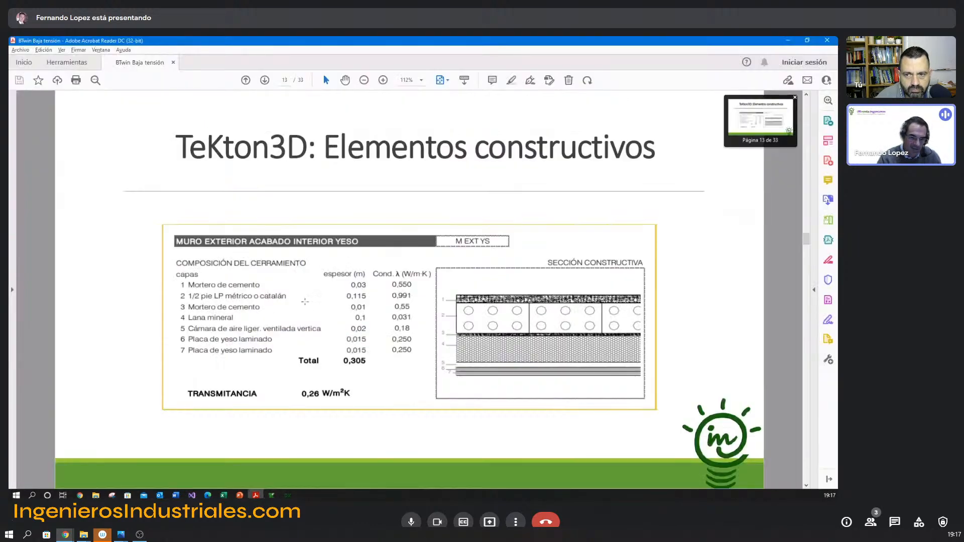
pyautogui.hotkey('alt', 'Tab')
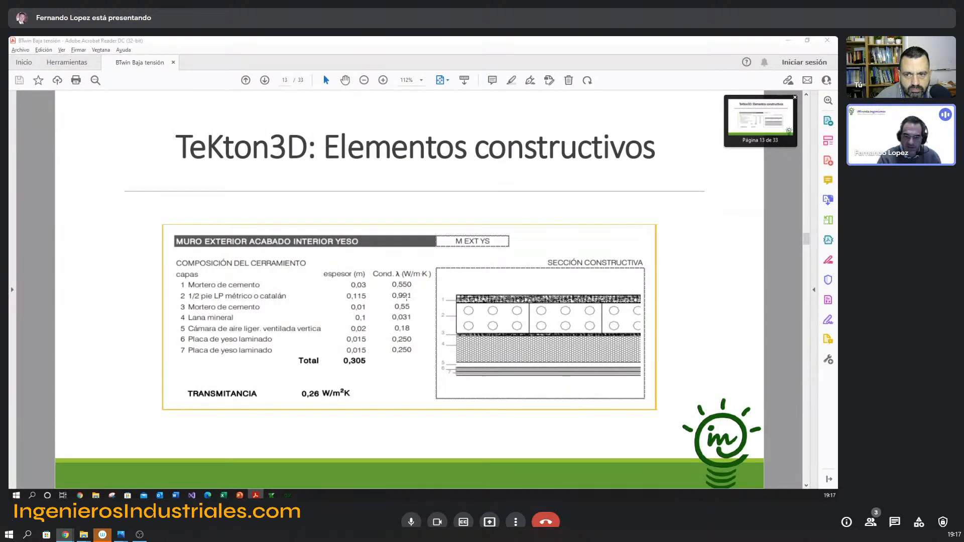
pyautogui.hotkey('alt', 'Tab')
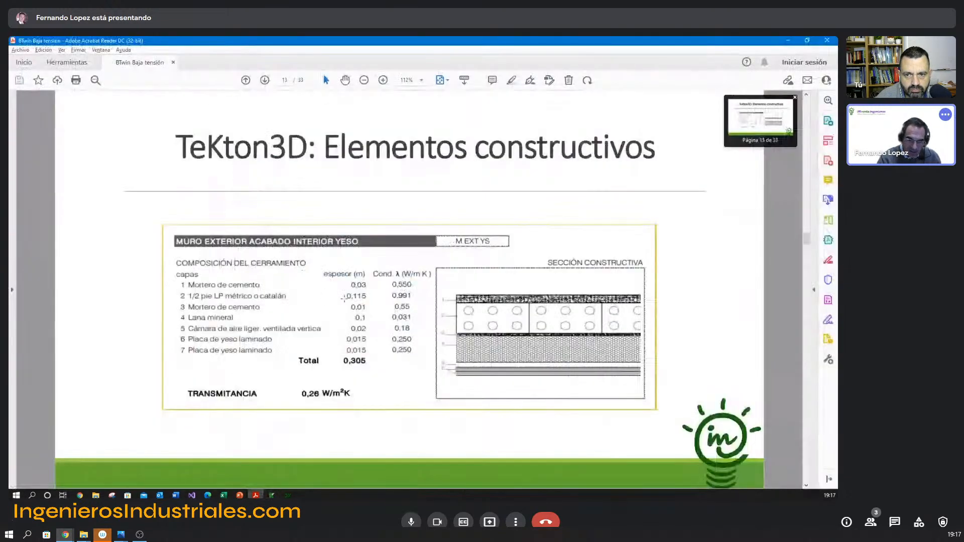
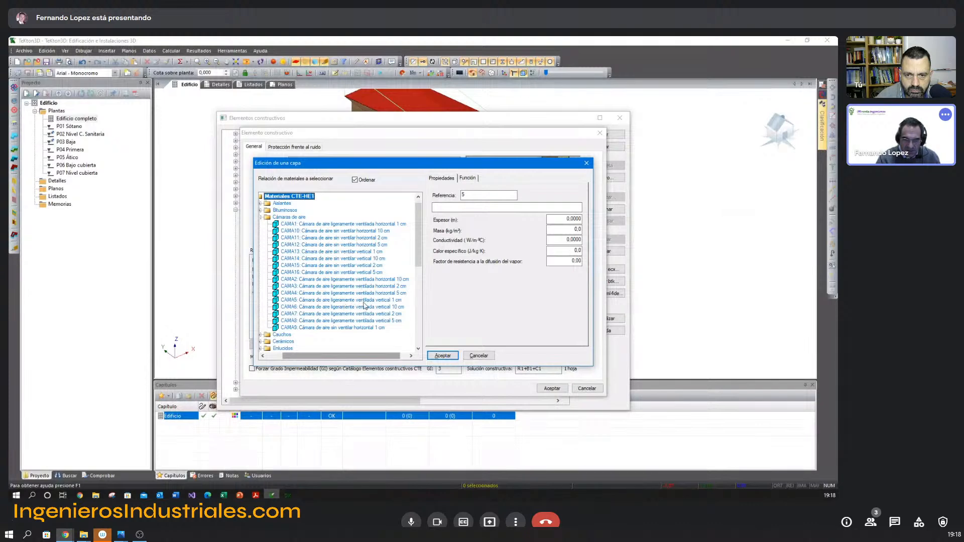
# Use CAMA7, Cámara de aire ligeramente ventilada vertical 2 cm, as the fifth layer, then consult the remaining layers in the Acrobat Reader presentation.
pyautogui.click(393, 315)
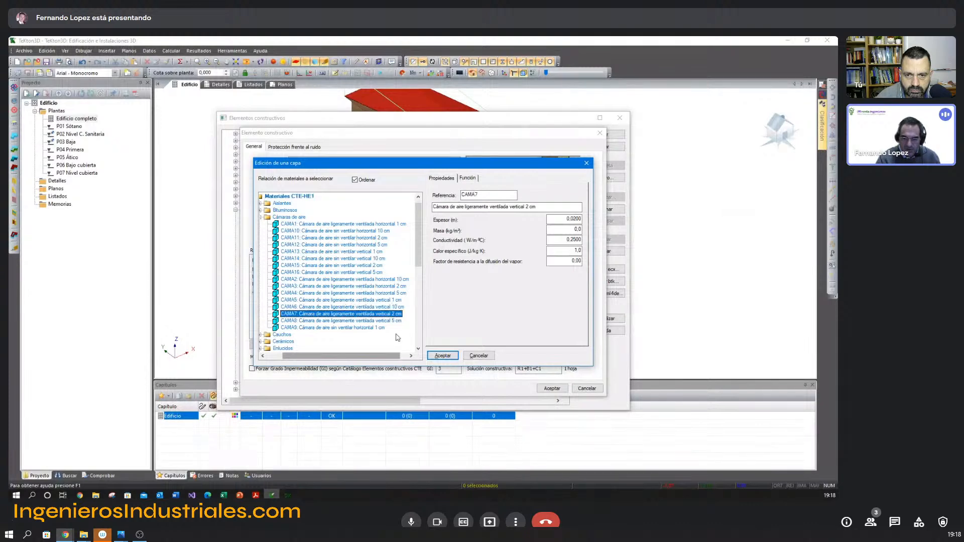
pyautogui.click(443, 356)
pyautogui.hotkey('alt', 'Tab')
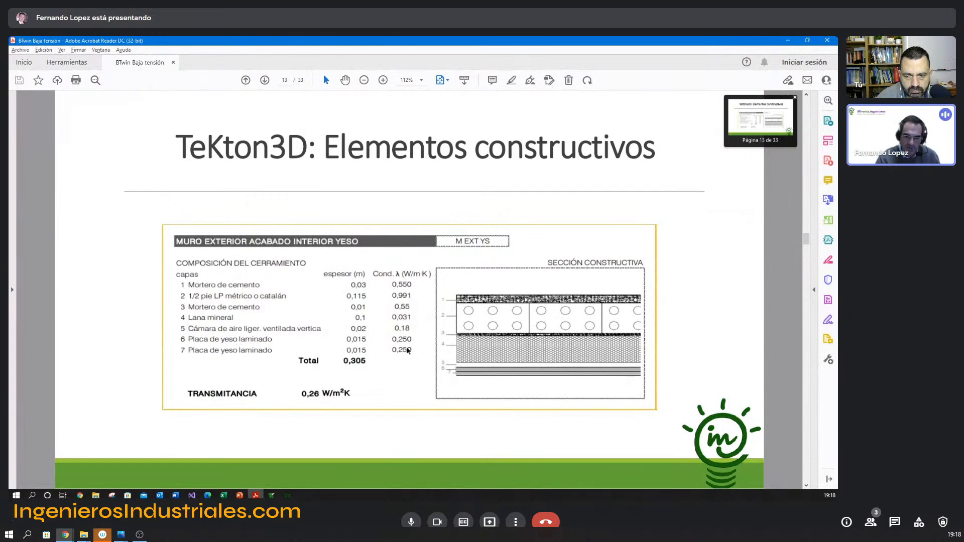
pyautogui.hotkey('alt', 'Tab')
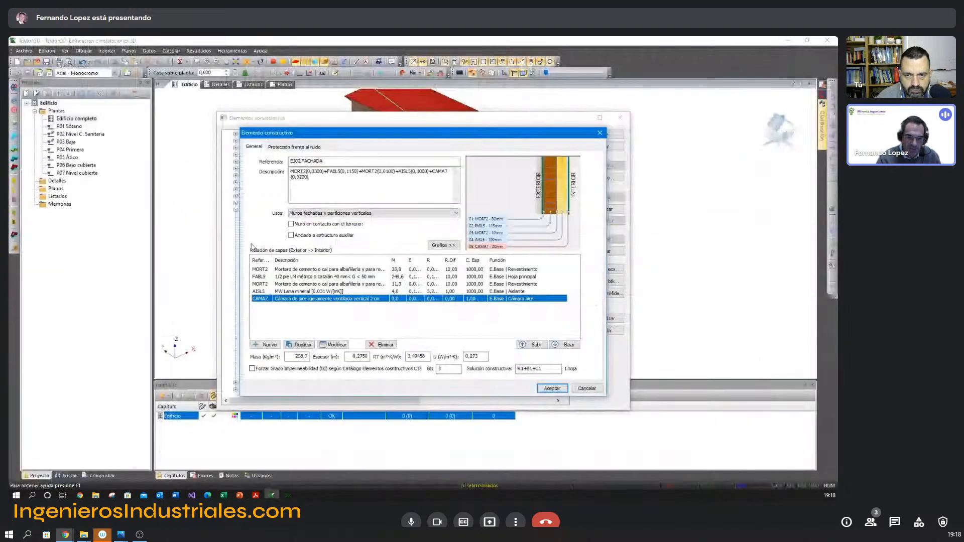
# Add a YESO1 Placa de yeso laminado layer from the Yesos group with 0,015 m thickness and duplicate it.
pyautogui.click(268, 346)
pyautogui.doubleClick(279, 202)
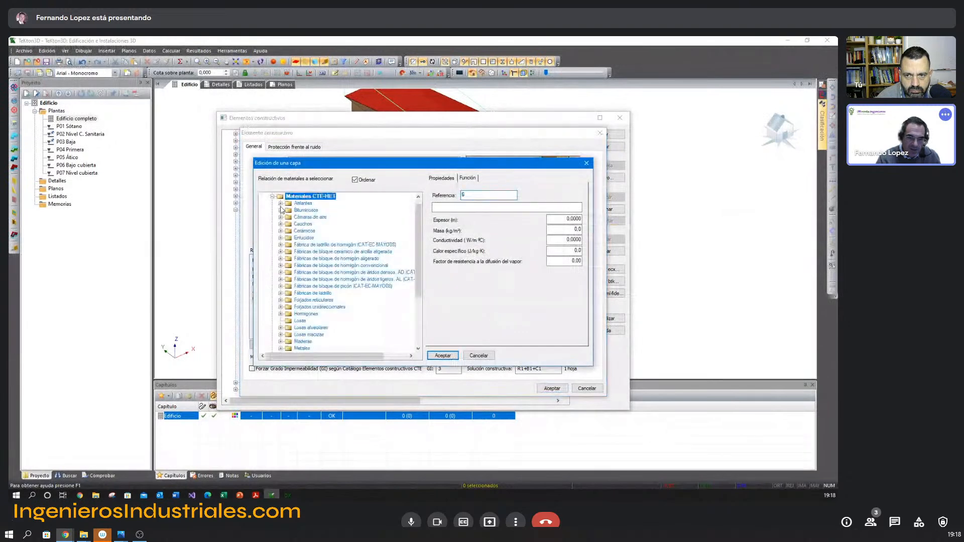
pyautogui.scroll(-5, 283, 302)
pyautogui.click(280, 328)
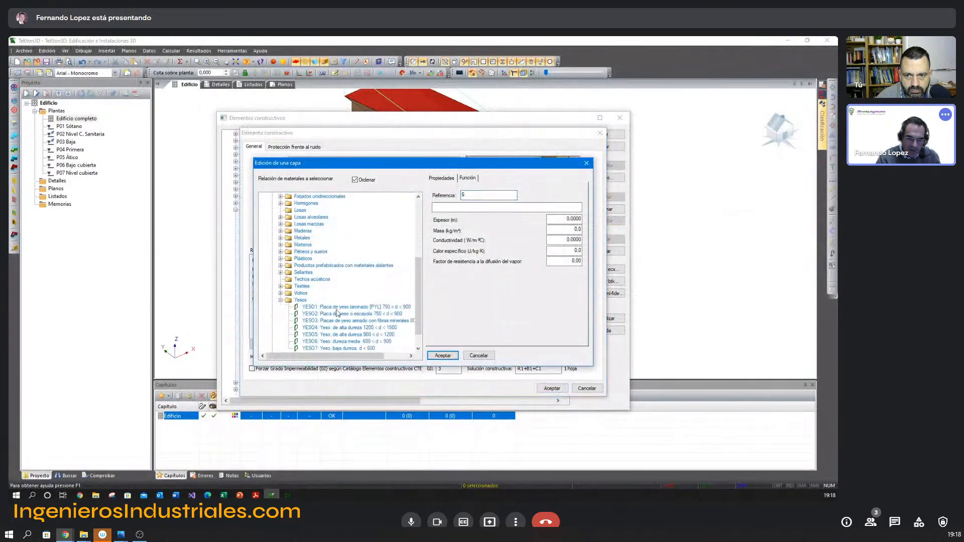
pyautogui.click(346, 307)
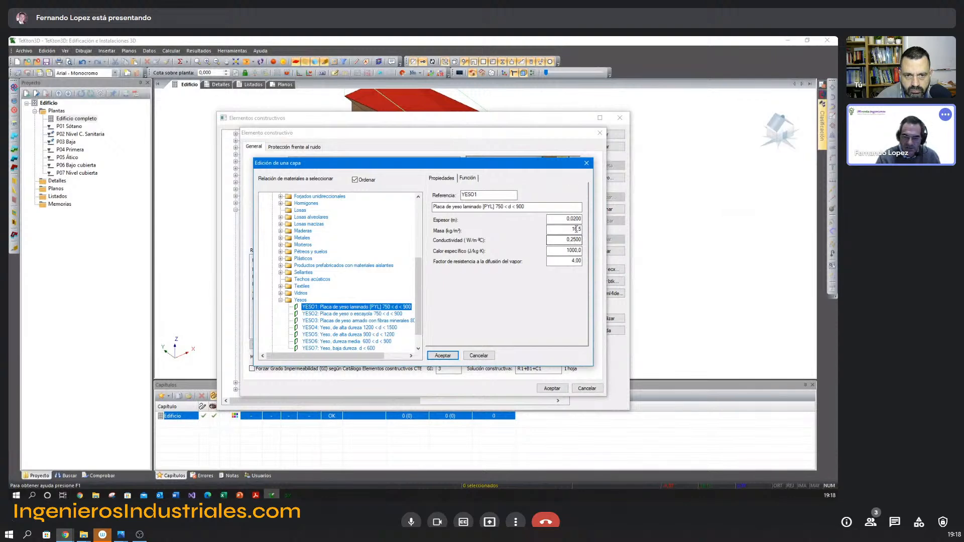
pyautogui.moveTo(573, 219); pyautogui.dragTo(581, 220)
pyautogui.write('15')
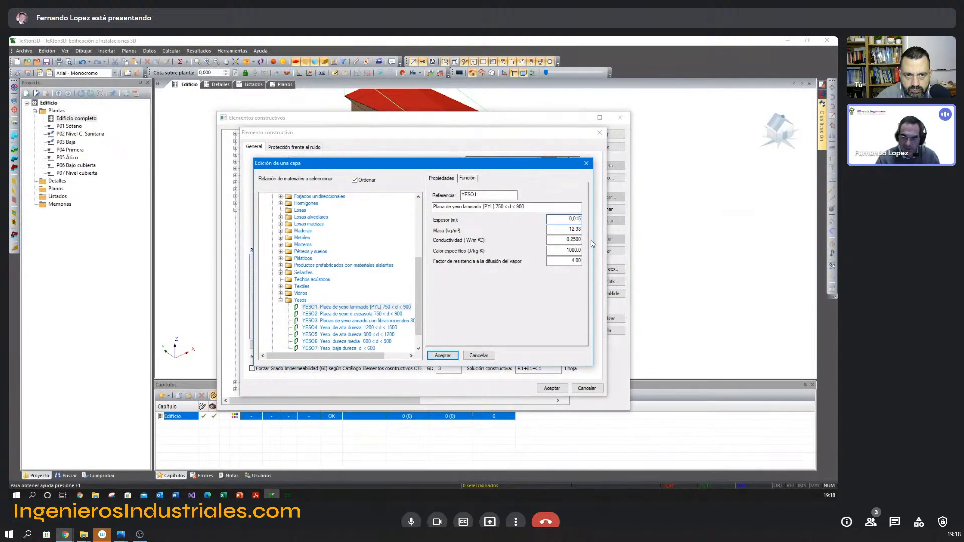
pyautogui.click(442, 356)
pyautogui.click(316, 349)
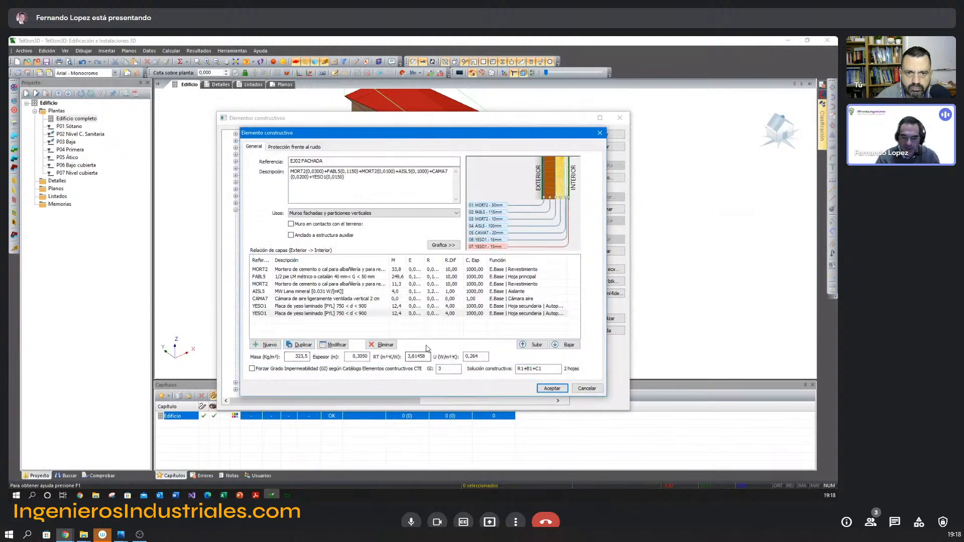
# Examine the enlarged layer section of EJ02 FACHADA and check its total thickness against the Acrobat Reader presentation.
pyautogui.click(530, 213)
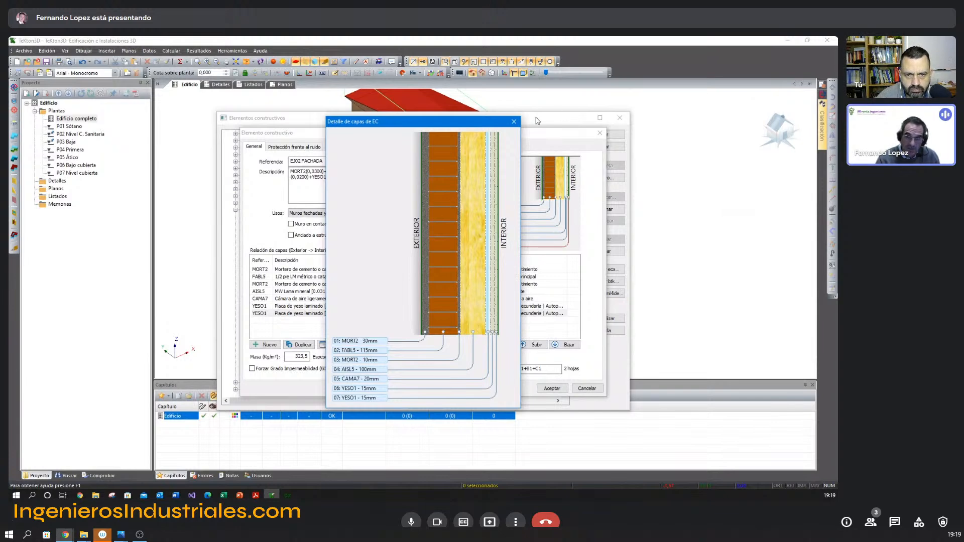
pyautogui.click(514, 121)
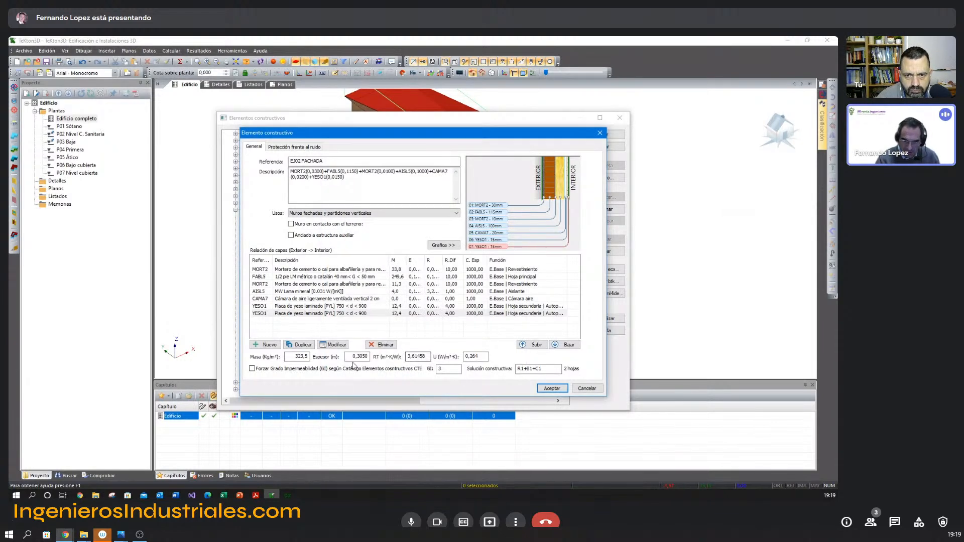
pyautogui.moveTo(351, 356); pyautogui.dragTo(374, 357)
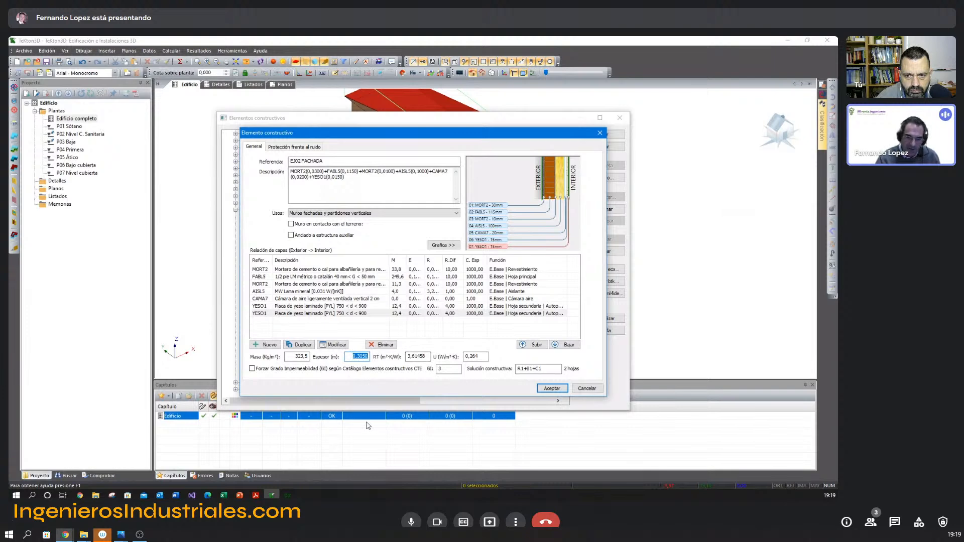
pyautogui.hotkey('alt', 'Tab')
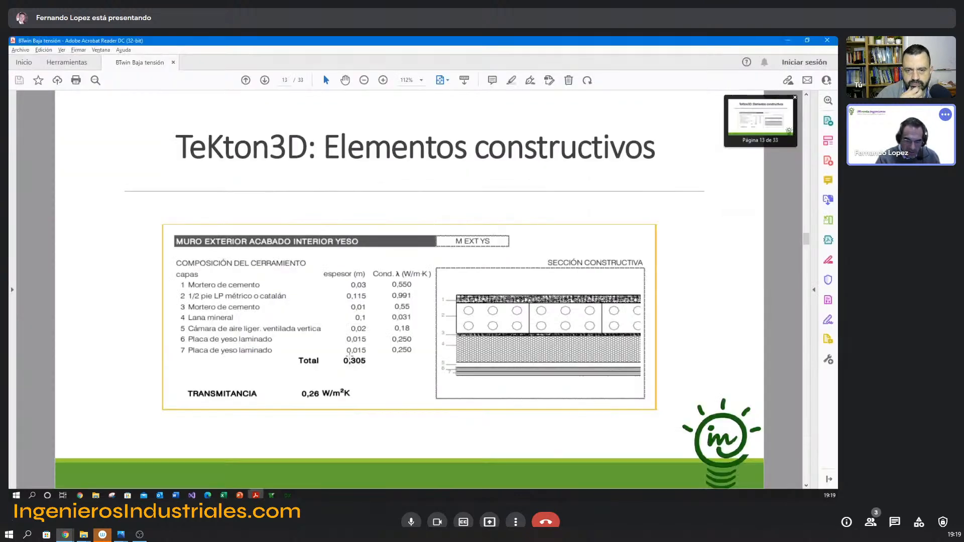
pyautogui.hotkey('alt', 'Tab')
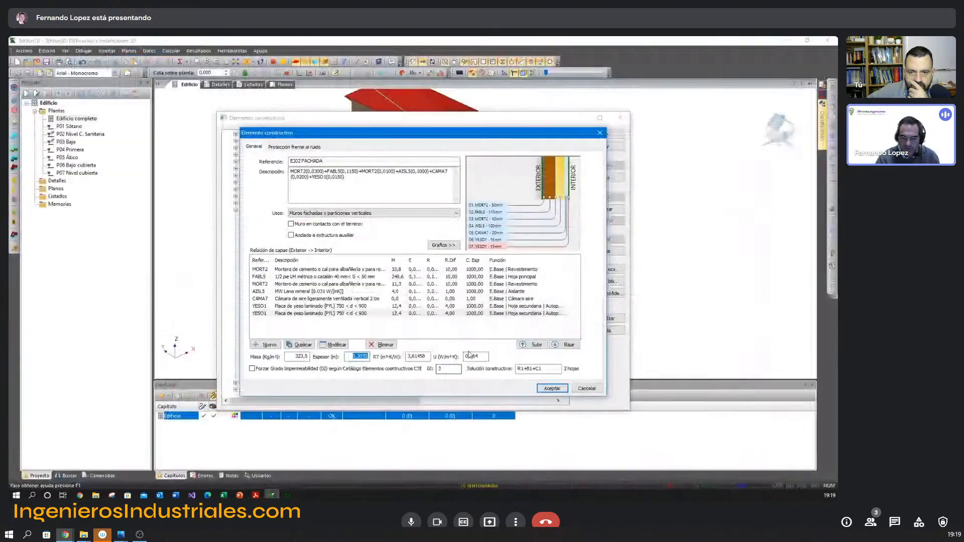
# Check the wall's transmittance U against the presentation, then accept the EJ02 FACHADA element and close the construction elements library.
pyautogui.moveTo(482, 357); pyautogui.dragTo(462, 376)
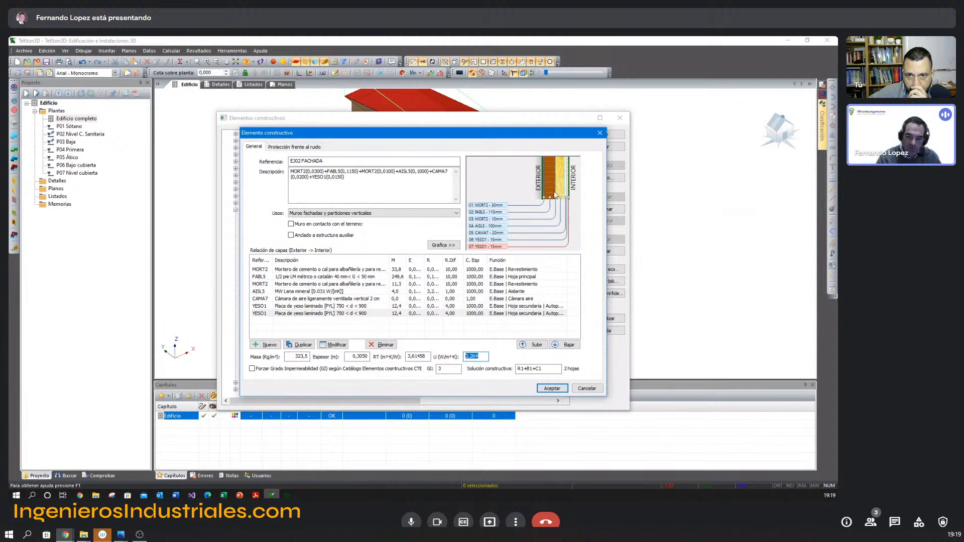
pyautogui.click(484, 357)
pyautogui.doubleClick(484, 357)
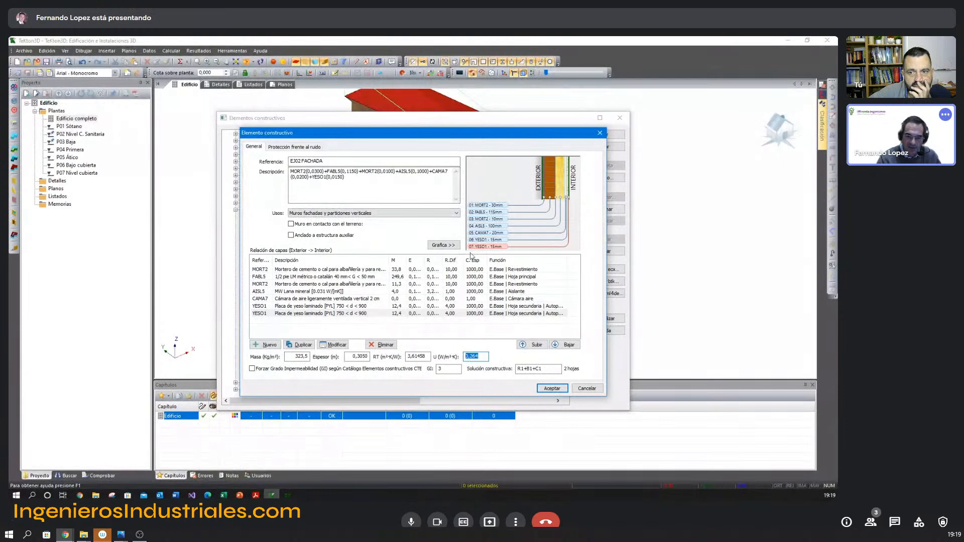
pyautogui.hotkey('alt', 'Tab')
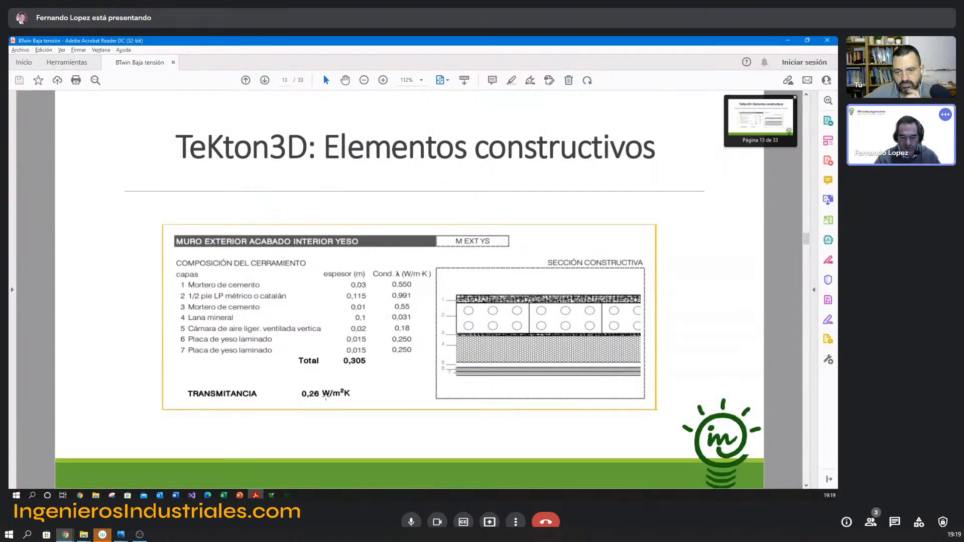
pyautogui.hotkey('alt', 'Tab')
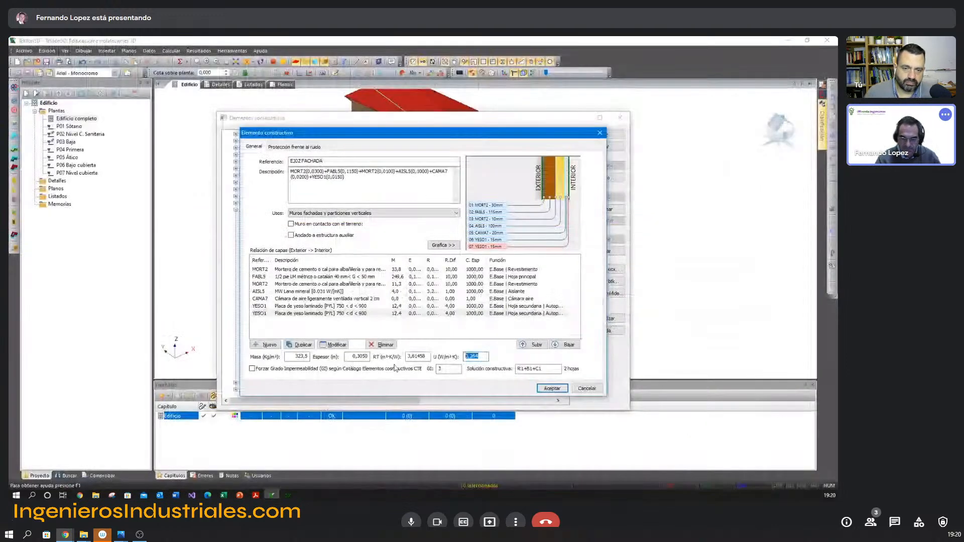
pyautogui.click(552, 388)
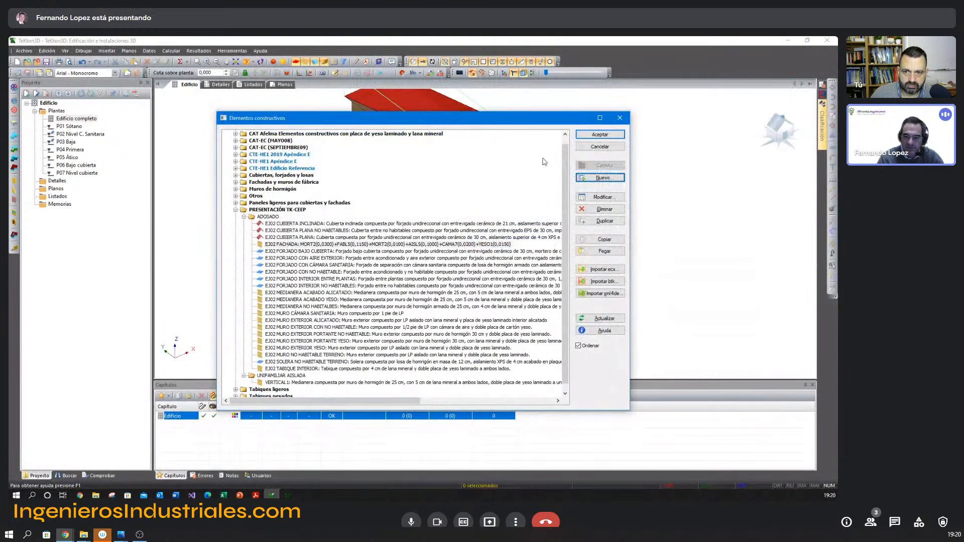
pyautogui.click(581, 147)
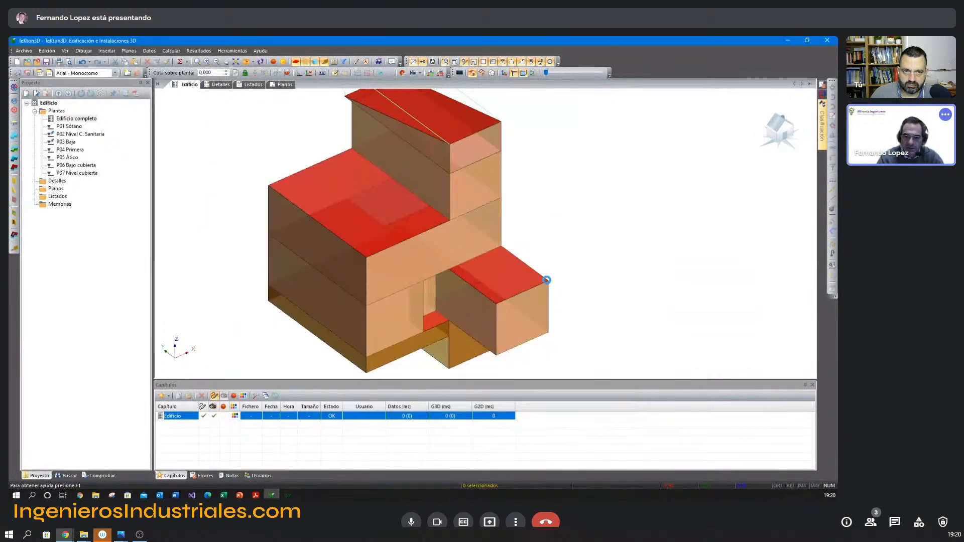
# Assign EJ02 FACHADA from PRESENTACIÓN TK-CEEP > ADOSADO as the construction type of the front façade wall on P04 Primera.
pyautogui.doubleClick(455, 247)
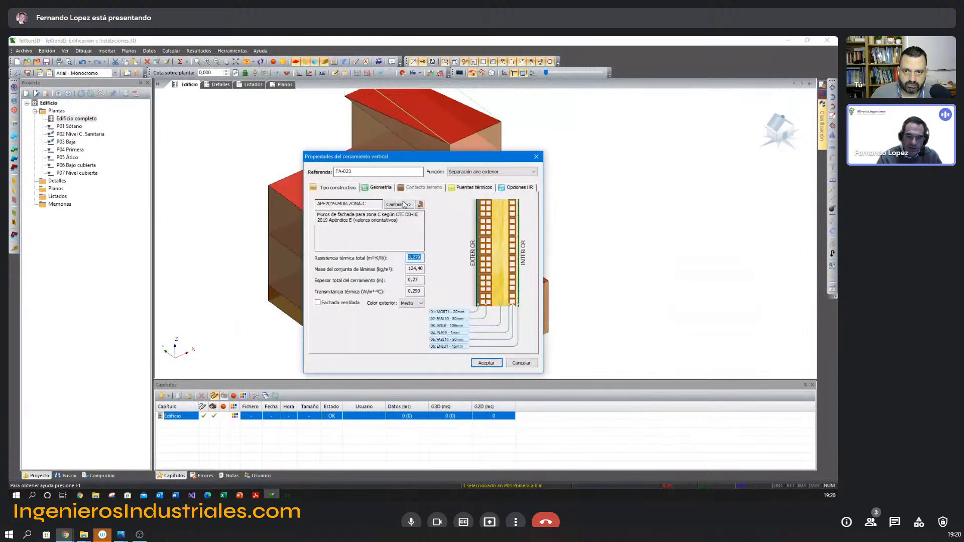
pyautogui.click(400, 205)
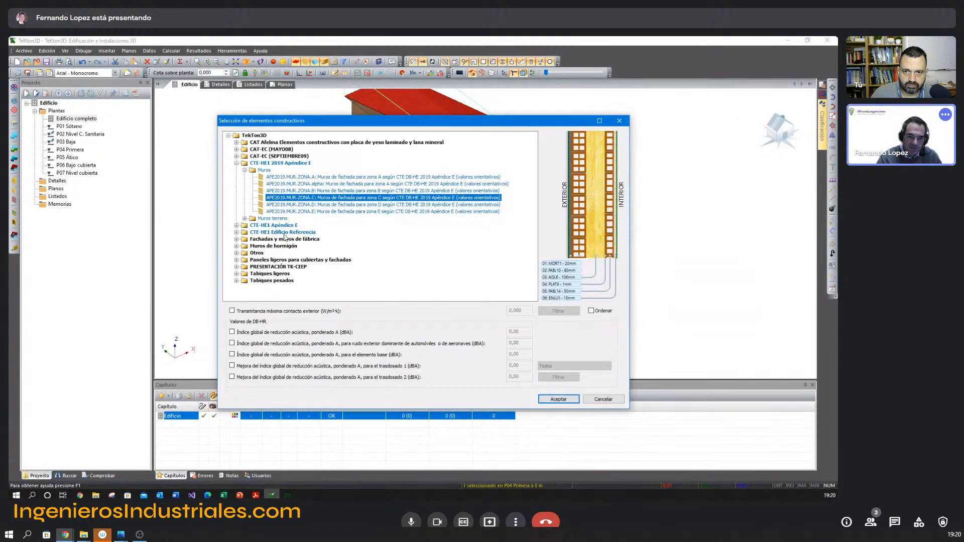
pyautogui.click(236, 266)
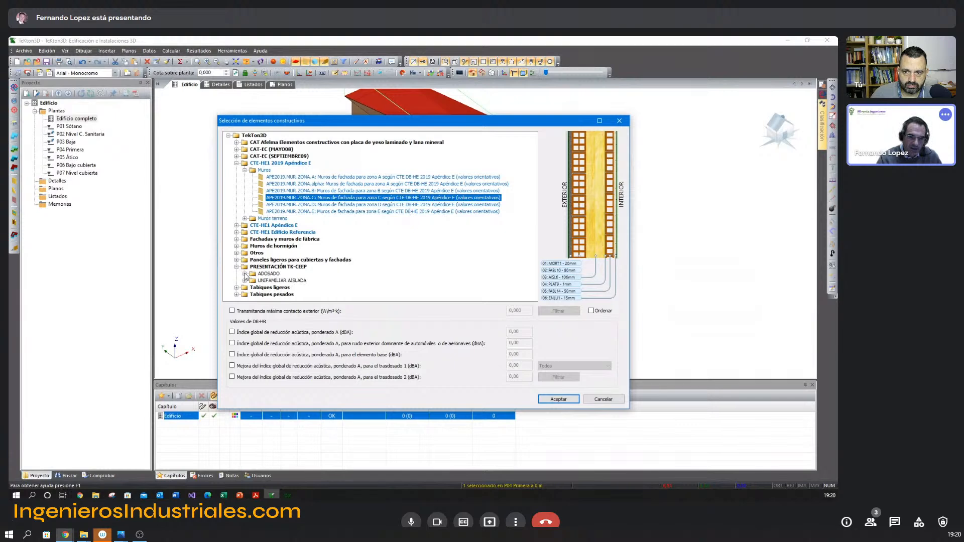
pyautogui.click(244, 273)
pyautogui.scroll(-1, 301, 201)
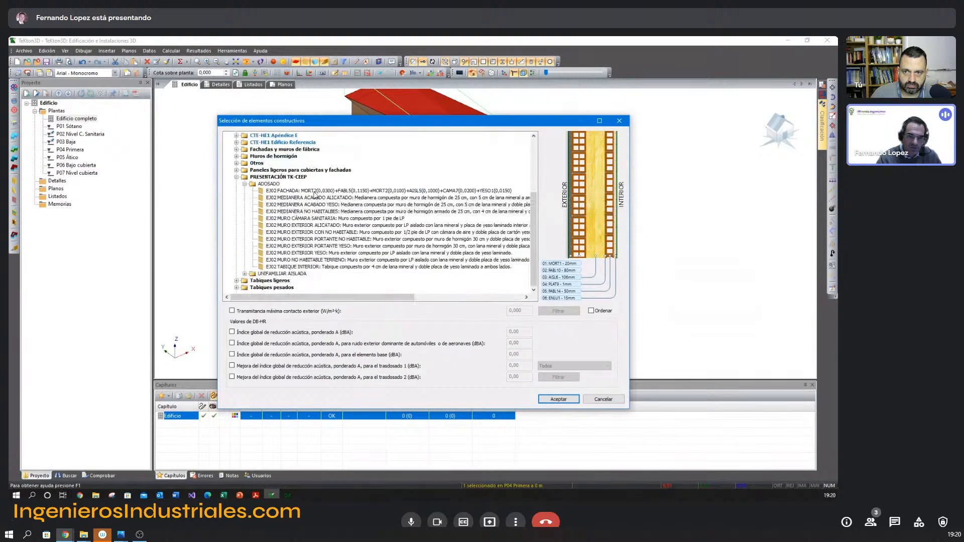
pyautogui.click(314, 193)
pyautogui.click(558, 399)
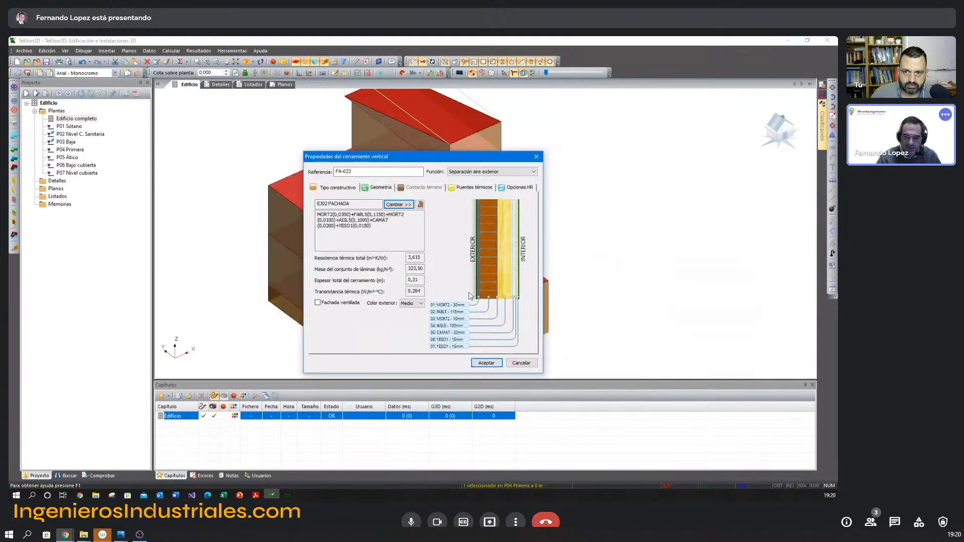
pyautogui.click(487, 363)
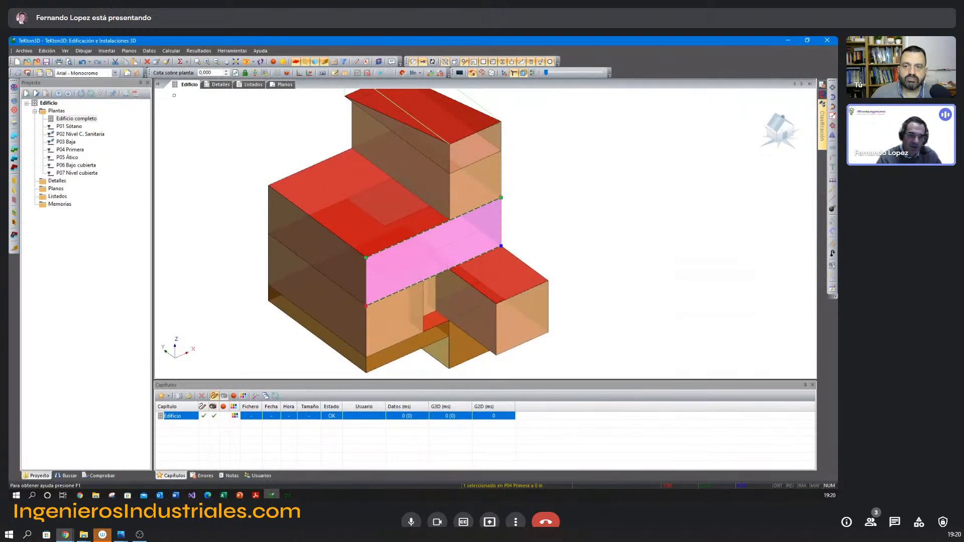
# Start copying the selected façade's properties, excluding Función and including only Elemento constructivo.
pyautogui.click(165, 63)
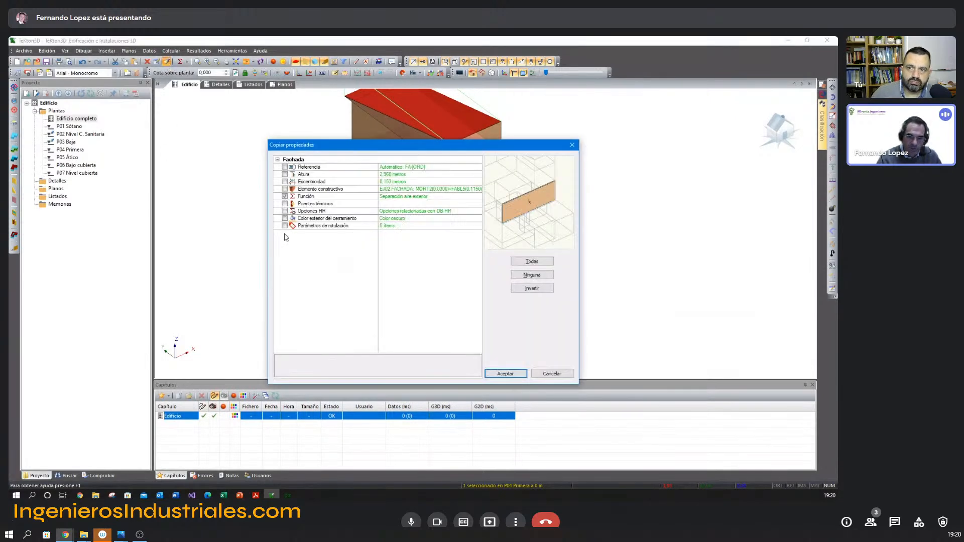
pyautogui.click(285, 197)
pyautogui.click(285, 189)
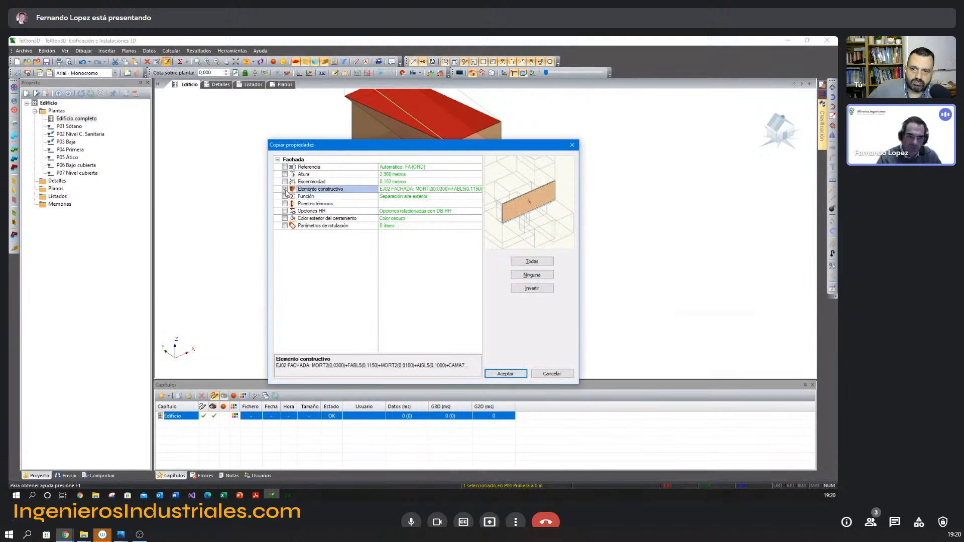
pyautogui.click(522, 374)
# Copy the construction element to the front façade walls of the attic and ground floor and to the entrance recess walls.
pyautogui.click(477, 177)
pyautogui.click(412, 314)
pyautogui.moveTo(430, 311); pyautogui.dragTo(415, 309, button='middle')
pyautogui.moveTo(176, 94); pyautogui.dragTo(217, 195)
pyautogui.keyDown('shift'); pyautogui.moveTo(267, 270); pyautogui.dragTo(304, 314, button='middle'); pyautogui.keyUp('shift')
pyautogui.scroll(2, 285, 269)
pyautogui.click(346, 264)
pyautogui.click(367, 265)
pyautogui.keyDown('shift'); pyautogui.moveTo(411, 287); pyautogui.dragTo(430, 290, button='middle'); pyautogui.keyUp('shift')
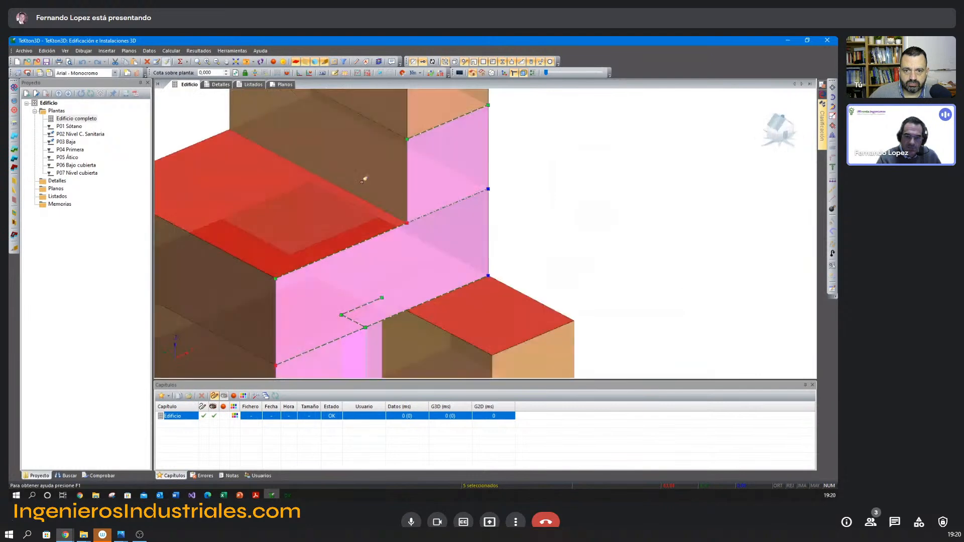
# Copy the construction element to both side walls and the rear wall of the attic floor.
pyautogui.click(366, 180)
pyautogui.keyDown('shift'); pyautogui.moveTo(450, 234); pyautogui.dragTo(428, 229, button='middle'); pyautogui.keyUp('shift')
pyautogui.moveTo(389, 190); pyautogui.dragTo(389, 277, button='middle')
pyautogui.click(370, 214)
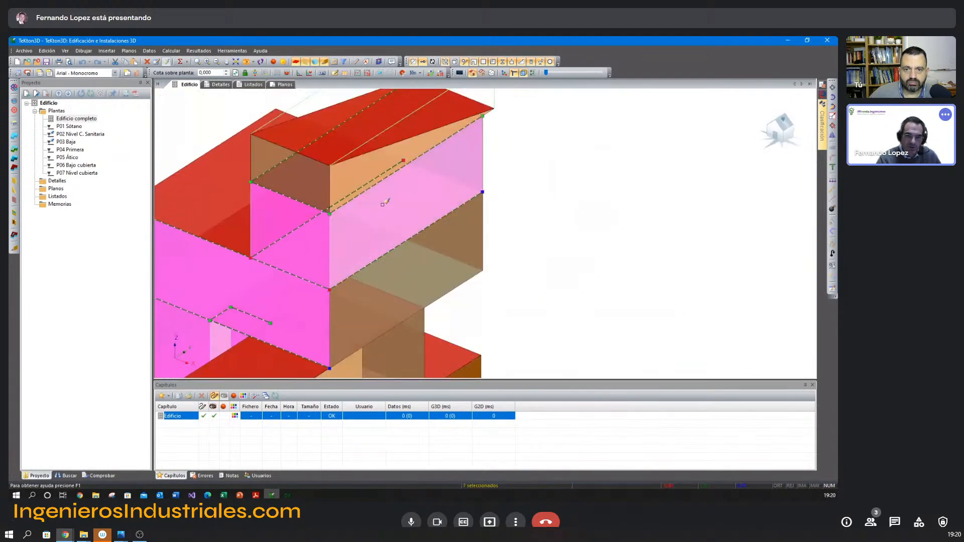
pyautogui.keyDown('shift'); pyautogui.moveTo(467, 251); pyautogui.dragTo(450, 250, button='middle'); pyautogui.keyUp('shift')
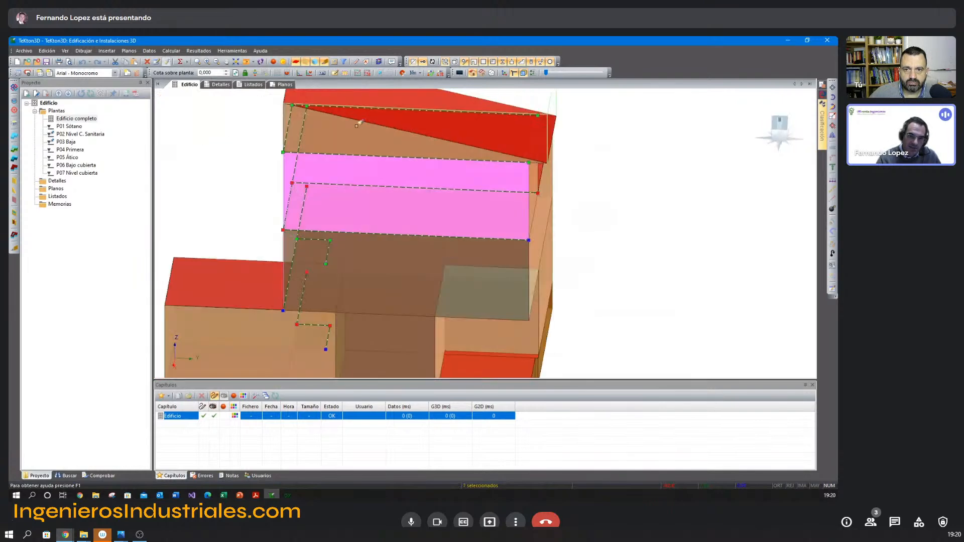
pyautogui.keyDown('shift'); pyautogui.moveTo(371, 142); pyautogui.dragTo(350, 146, button='middle'); pyautogui.keyUp('shift')
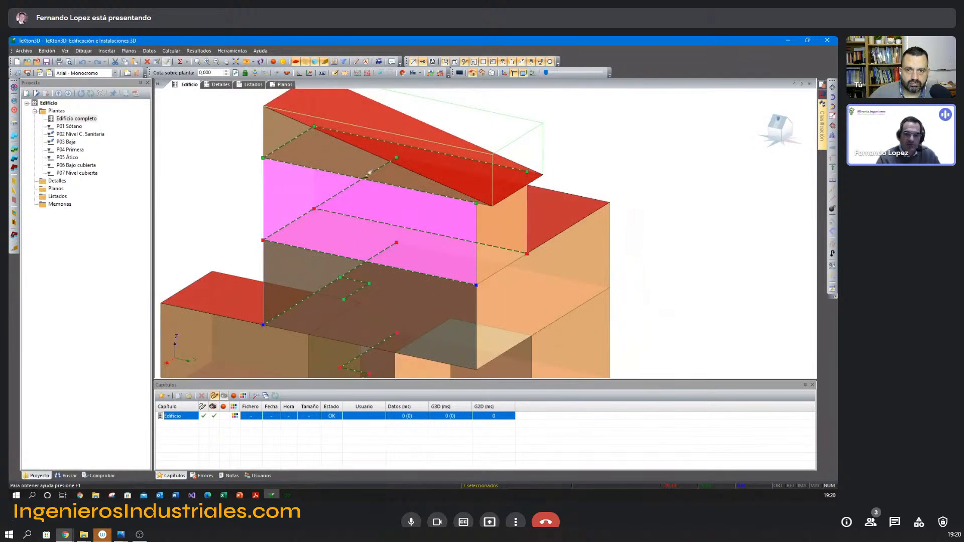
pyautogui.keyDown('shift'); pyautogui.moveTo(500, 250); pyautogui.dragTo(418, 185, button='middle'); pyautogui.keyUp('shift')
pyautogui.click(475, 212)
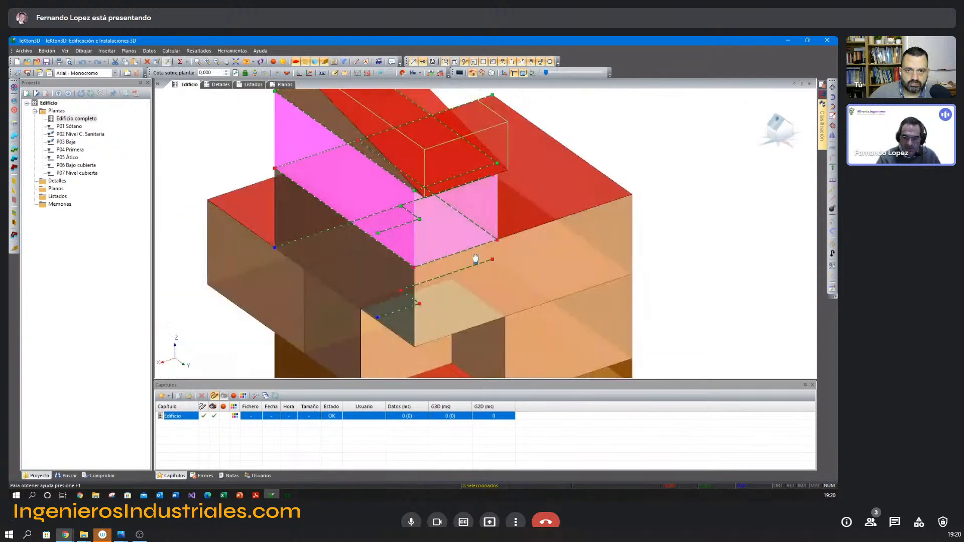
# Copy the construction element to the rear façade walls of the lower floors and finish the property copying.
pyautogui.moveTo(475, 259); pyautogui.dragTo(422, 184, button='middle')
pyautogui.click(454, 199)
pyautogui.click(494, 261)
pyautogui.click(429, 297)
pyautogui.click(341, 281)
pyautogui.scroll(-3, 447, 303)
pyautogui.keyDown('shift'); pyautogui.moveTo(448, 303); pyautogui.dragTo(431, 302, button='middle'); pyautogui.keyUp('shift')
pyautogui.rightClick(536, 297)
pyautogui.click(555, 315)
# Open the flat roof's properties at the attic level and check them against the Cubierta plana exterior composition in the Acrobat Reader PDF.
pyautogui.keyDown('shift'); pyautogui.moveTo(572, 300); pyautogui.dragTo(539, 302, button='middle'); pyautogui.keyUp('shift')
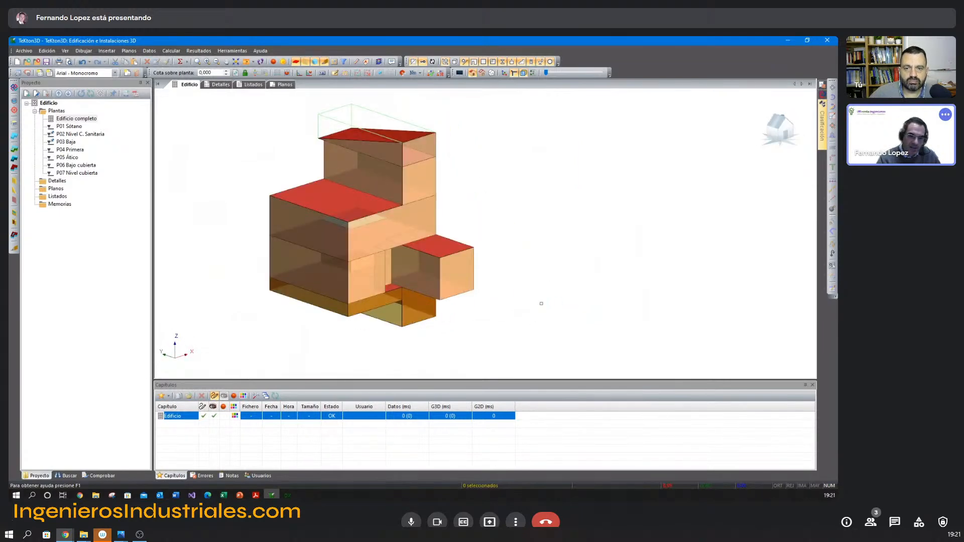
pyautogui.moveTo(344, 234); pyautogui.dragTo(379, 224, button='middle')
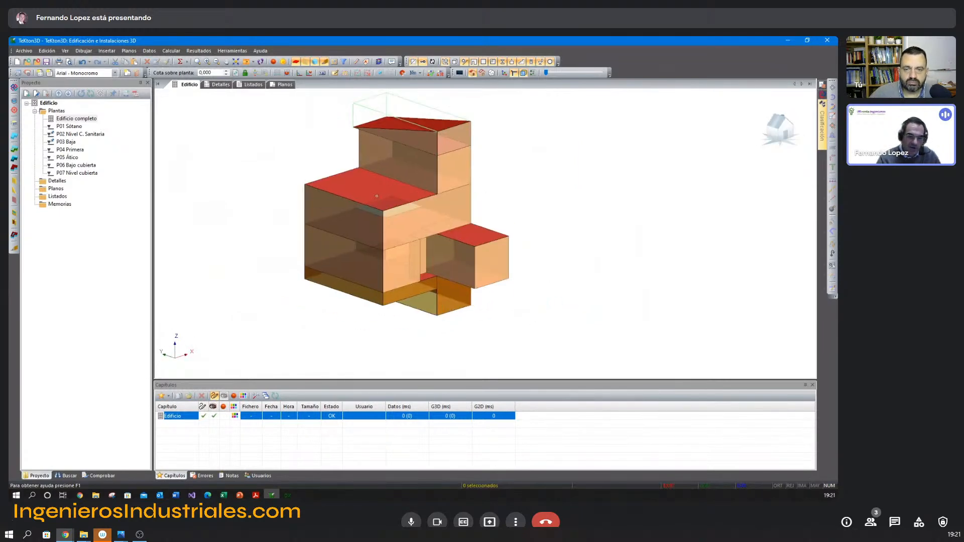
pyautogui.click(377, 196)
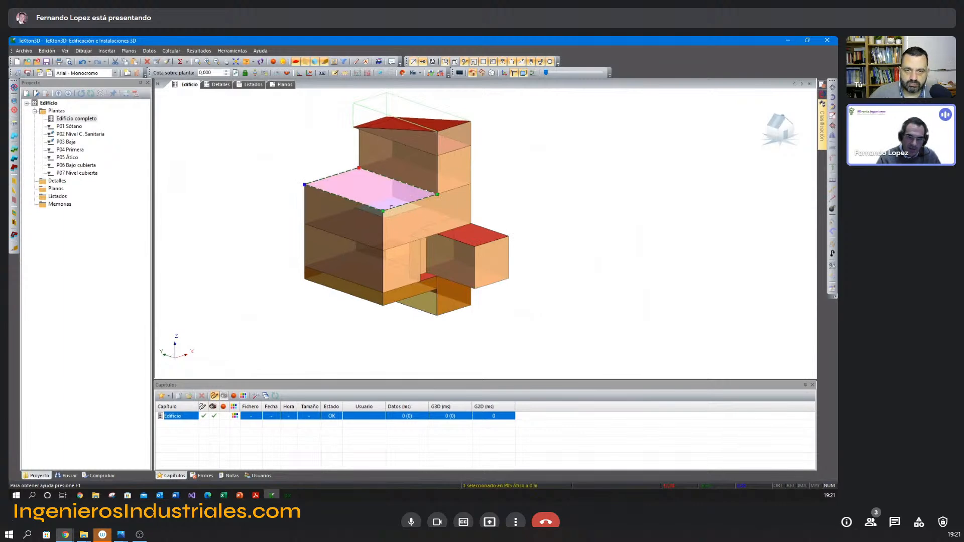
pyautogui.click(362, 234)
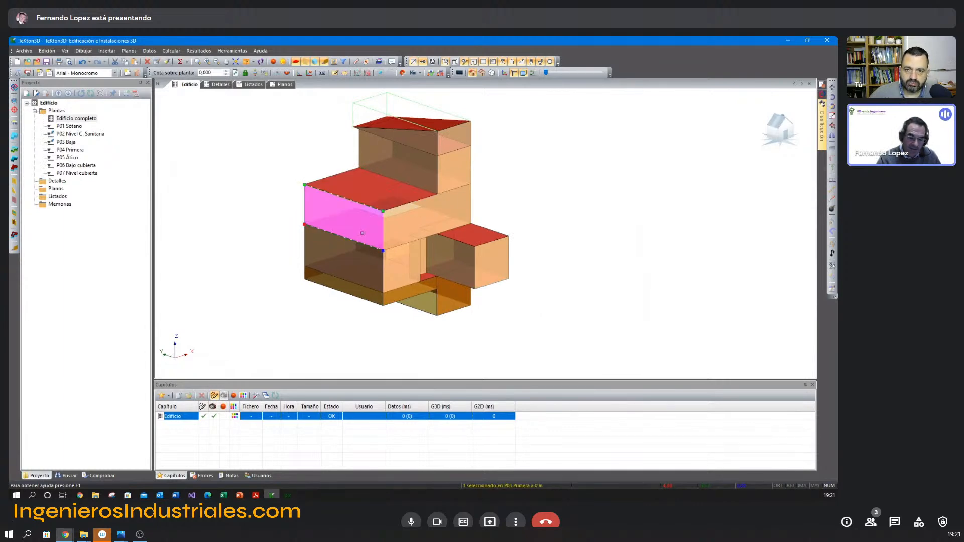
pyautogui.doubleClick(361, 195)
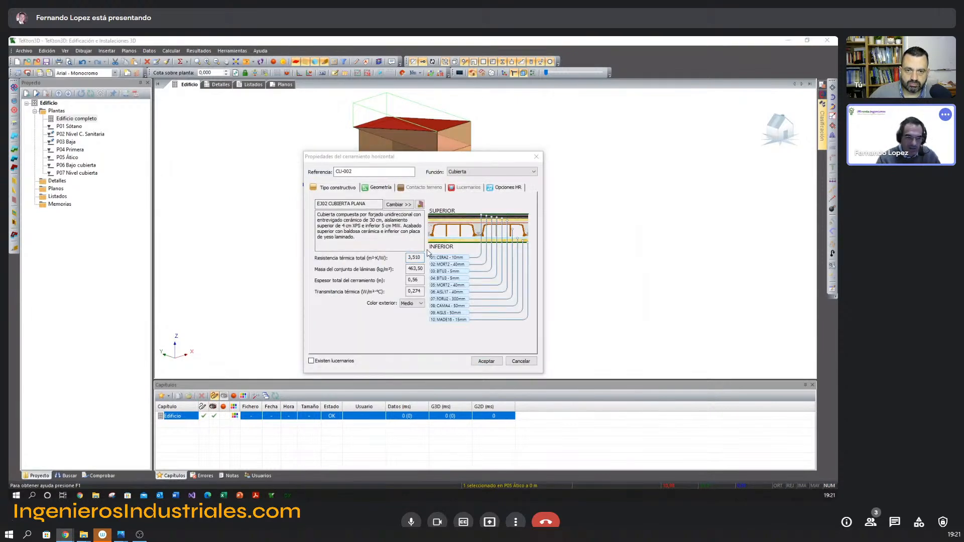
pyautogui.hotkey('alt', 'Tab')
pyautogui.scroll(-2, 426, 250)
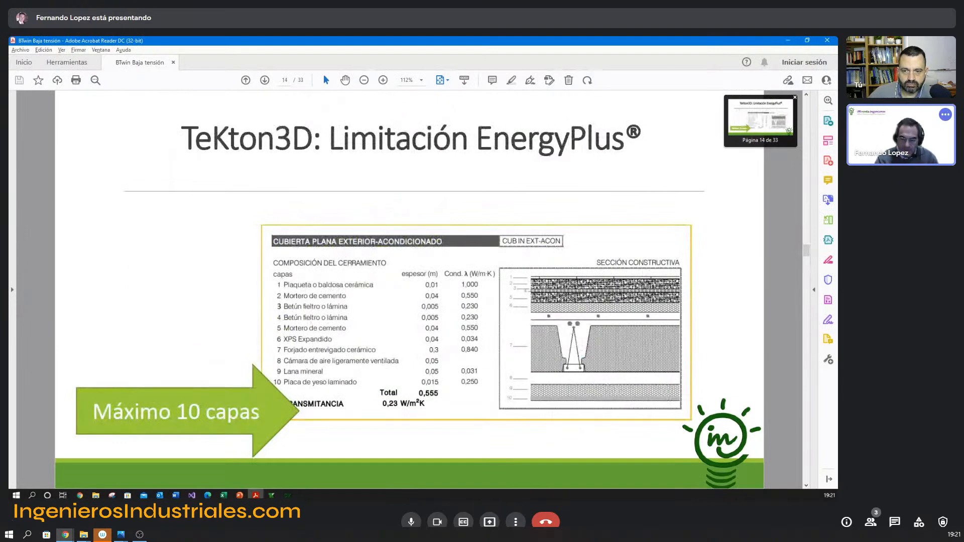
pyautogui.hotkey('alt', 'Tab')
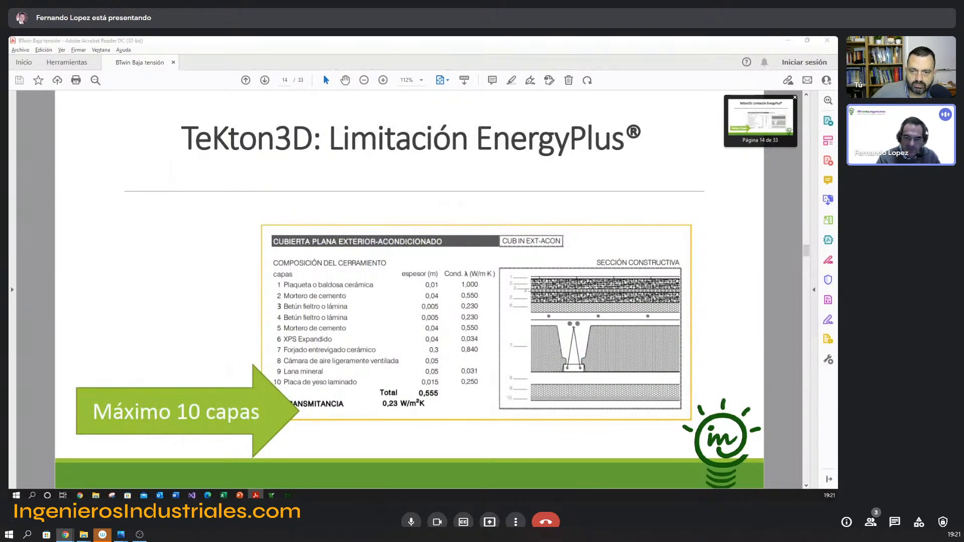
# Open EJ02 CUBIERTA PLANA from the construction element library and display its enlarged layer detail.
pyautogui.click(420, 205)
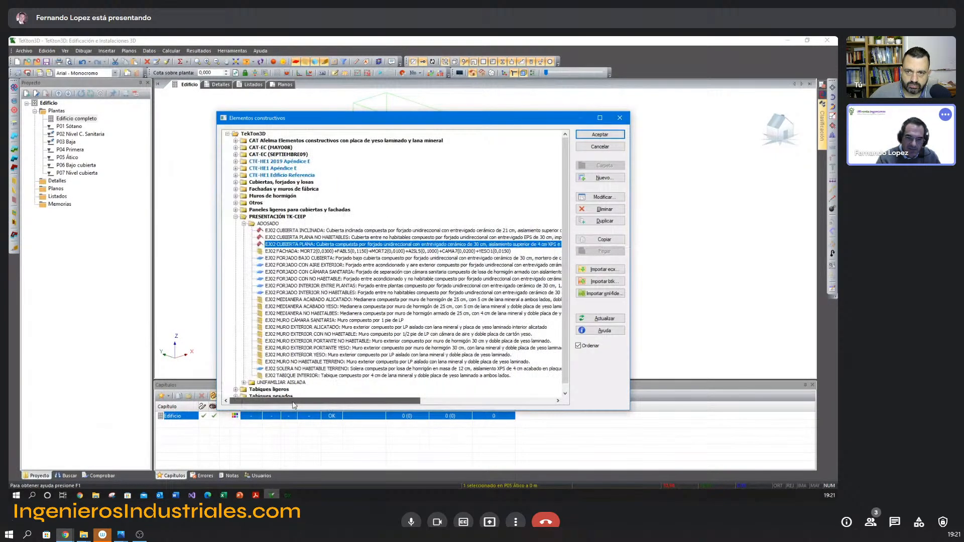
pyautogui.moveTo(472, 123); pyautogui.dragTo(565, 285)
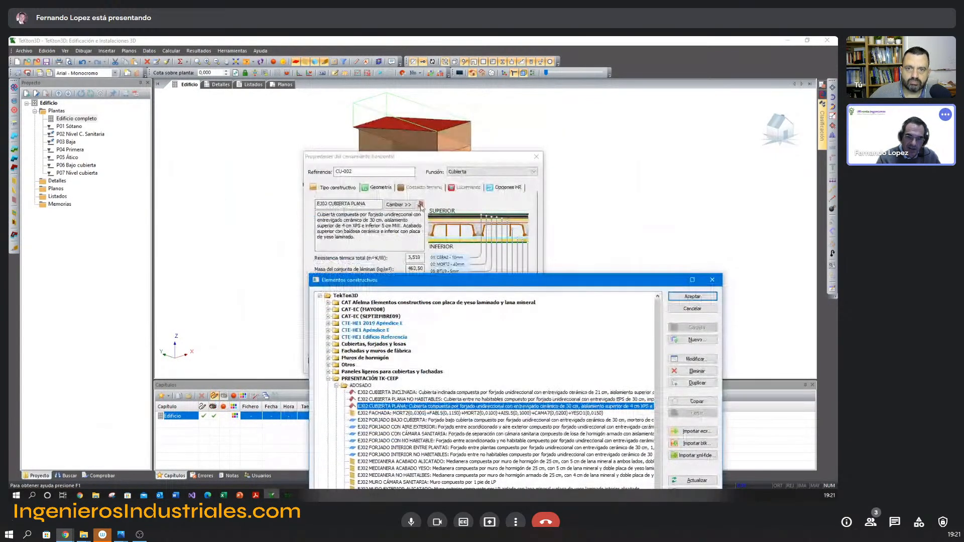
pyautogui.click(420, 206)
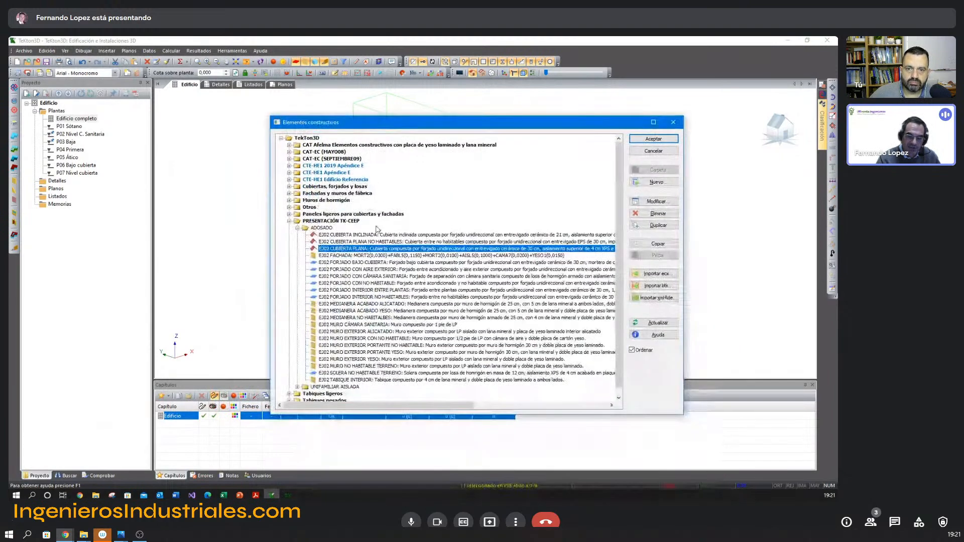
pyautogui.doubleClick(398, 250)
pyautogui.click(597, 197)
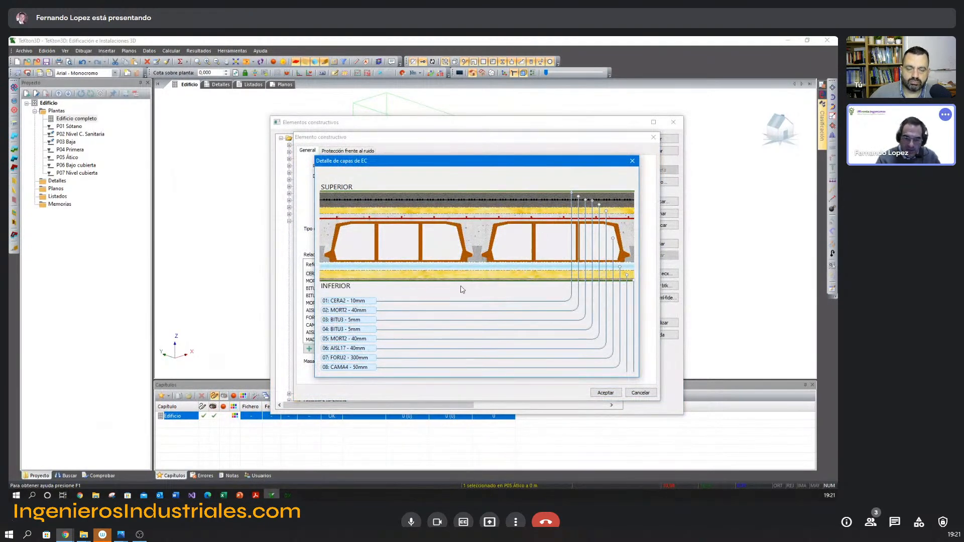
# Compare the EJ02 CUBIERTA PLANA layers with the ten-layer composition in the Acrobat Reader PDF, then close the layer detail and accept the element.
pyautogui.hotkey('alt', 'Tab')
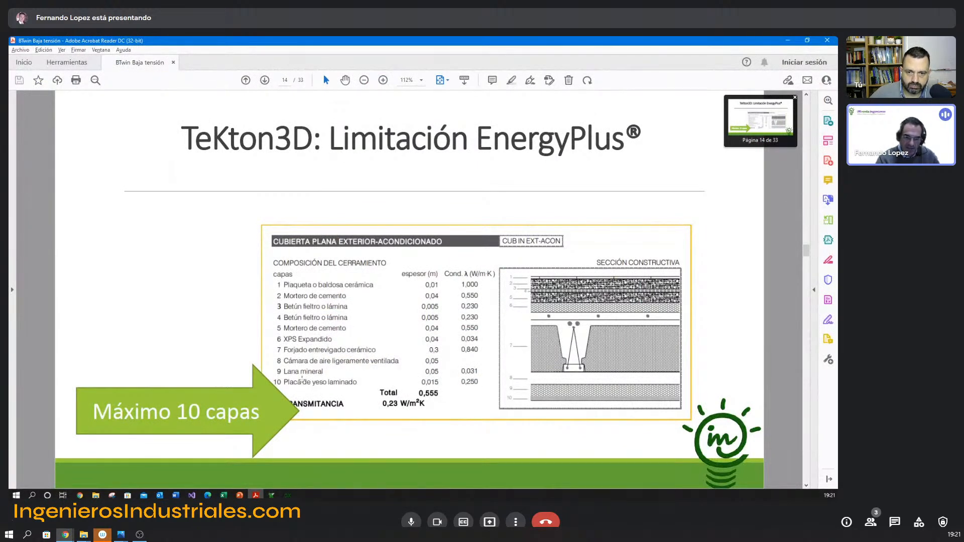
pyautogui.hotkey('alt', 'Tab')
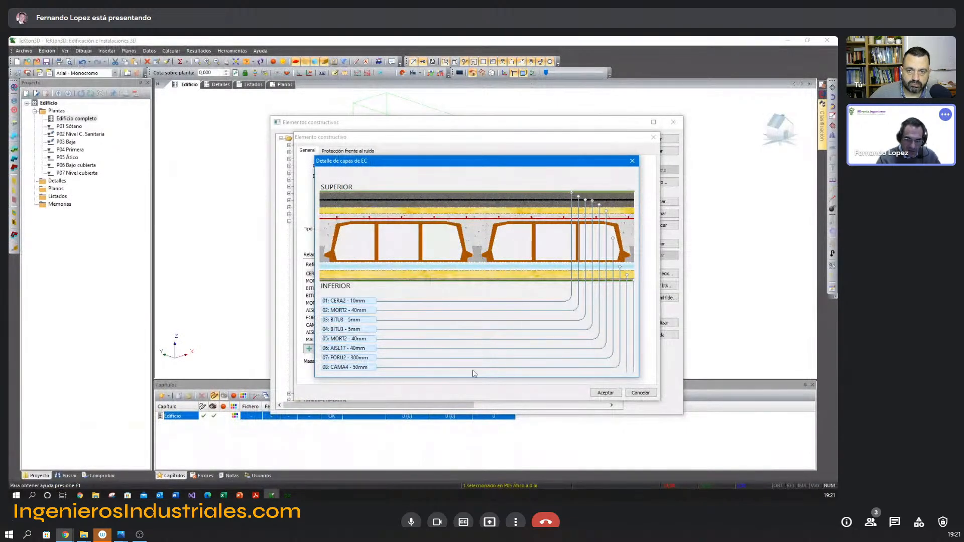
pyautogui.hotkey('alt', 'Tab')
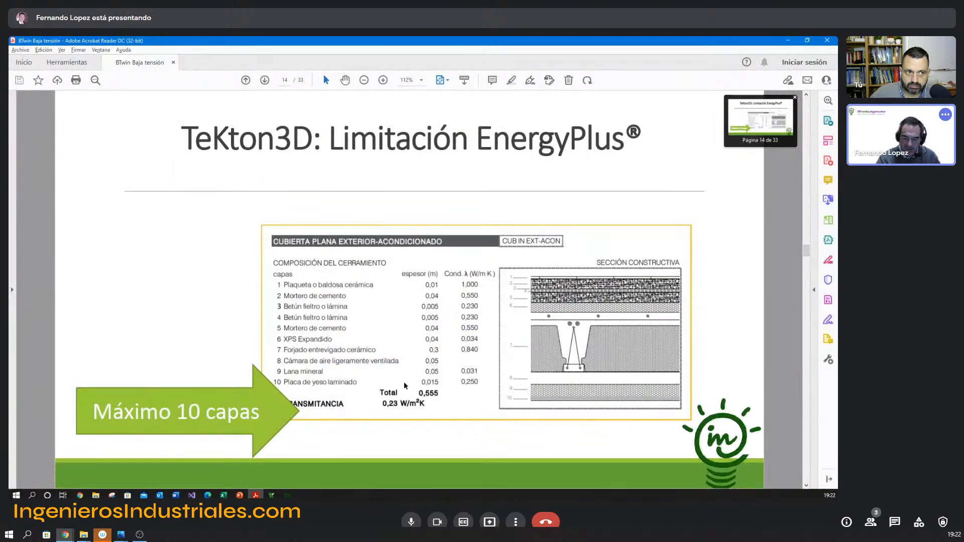
pyautogui.hotkey('alt', 'Tab')
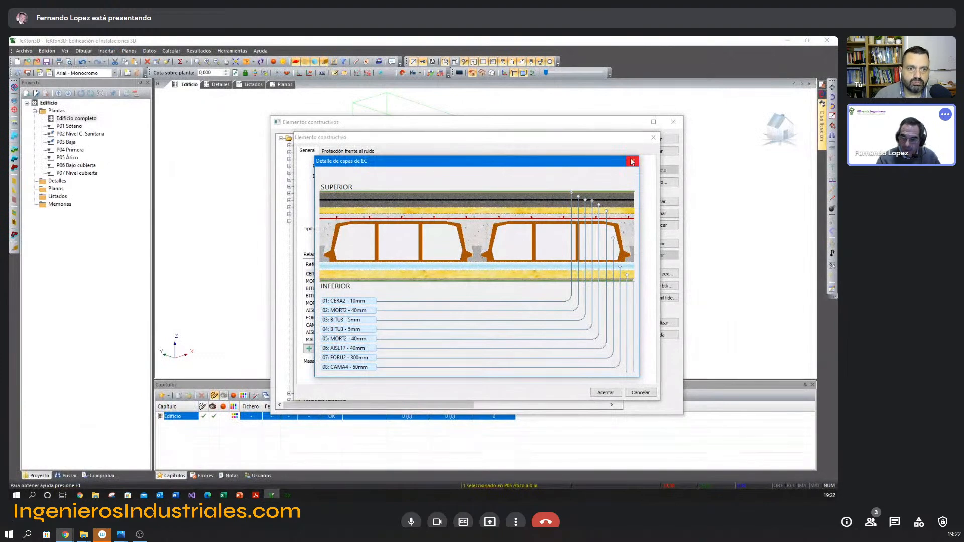
pyautogui.click(632, 162)
pyautogui.click(610, 393)
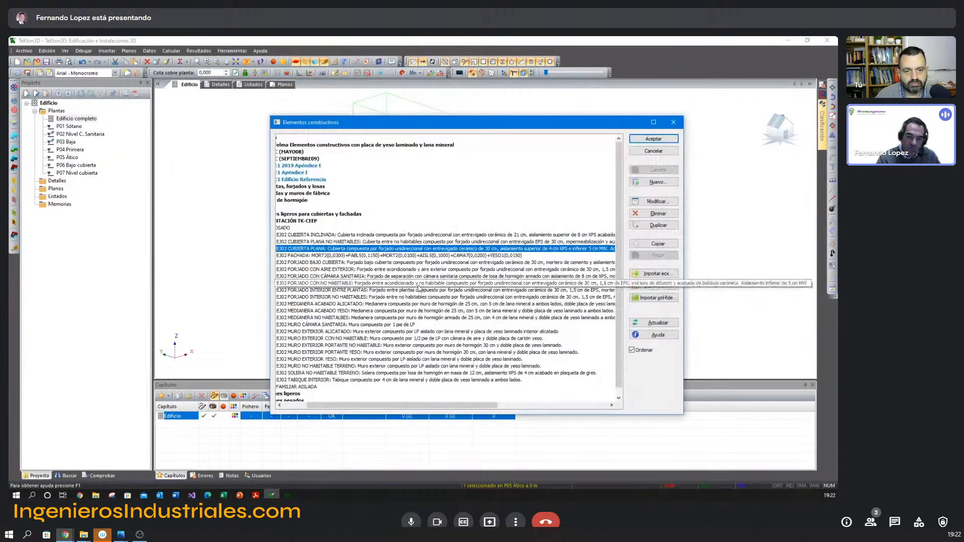
# Reopen EJ02 CUBIERTA PLANA, review the available Usos options without changing them, and cancel the element's editing.
pyautogui.moveTo(387, 408); pyautogui.dragTo(372, 407)
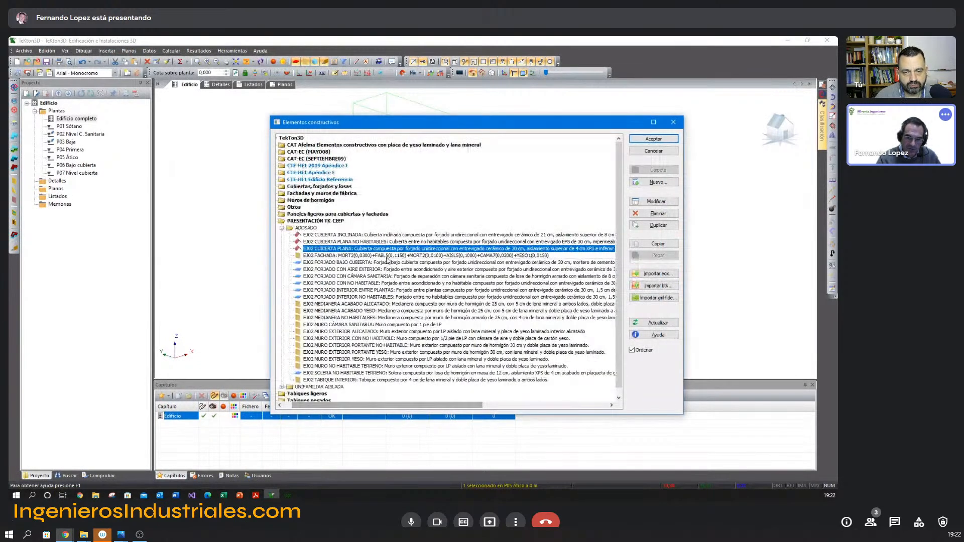
pyautogui.doubleClick(388, 249)
pyautogui.click(393, 219)
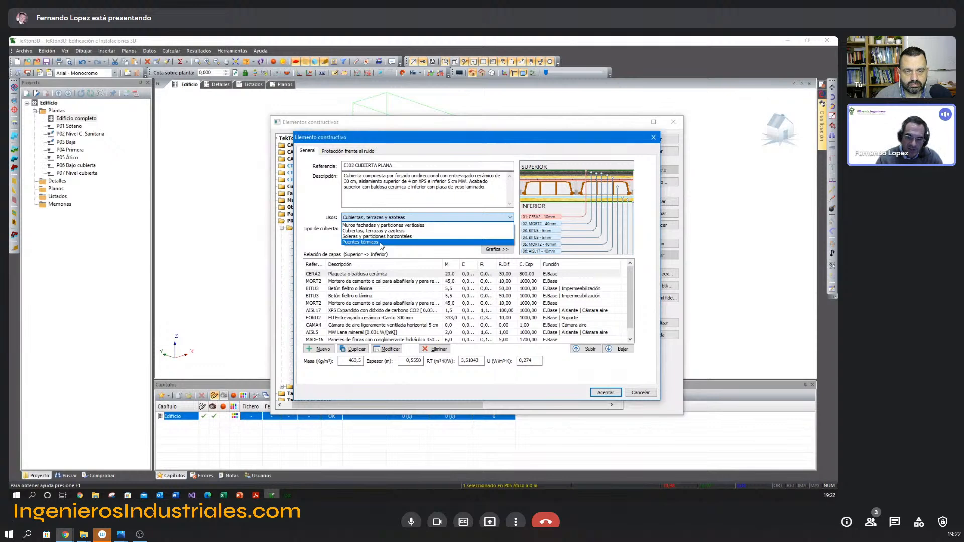
pyautogui.click(331, 200)
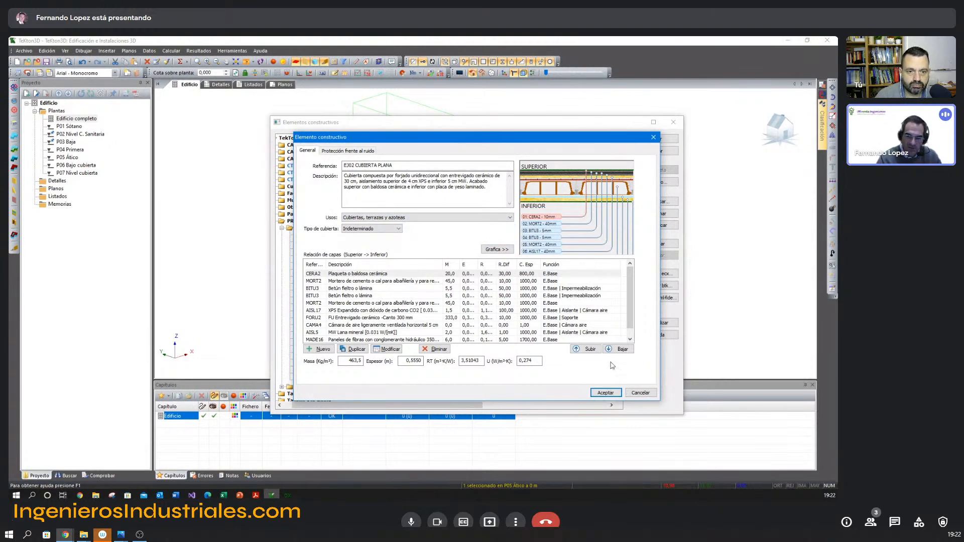
pyautogui.click(640, 393)
# Examine the layer detail of EJ02 MURO EXTERIOR PORTANTE YESO and return to the construction element list.
pyautogui.moveTo(402, 405); pyautogui.dragTo(378, 405)
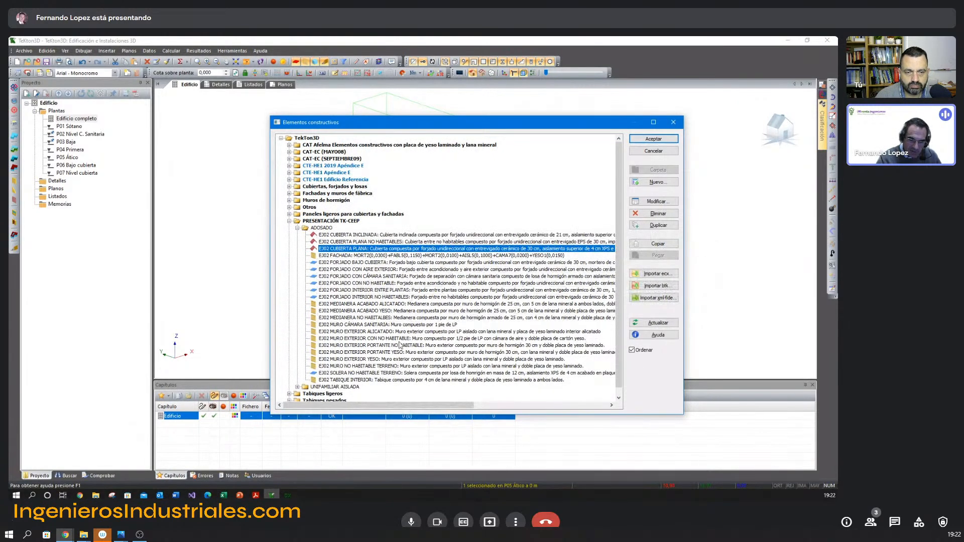
pyautogui.click(380, 353)
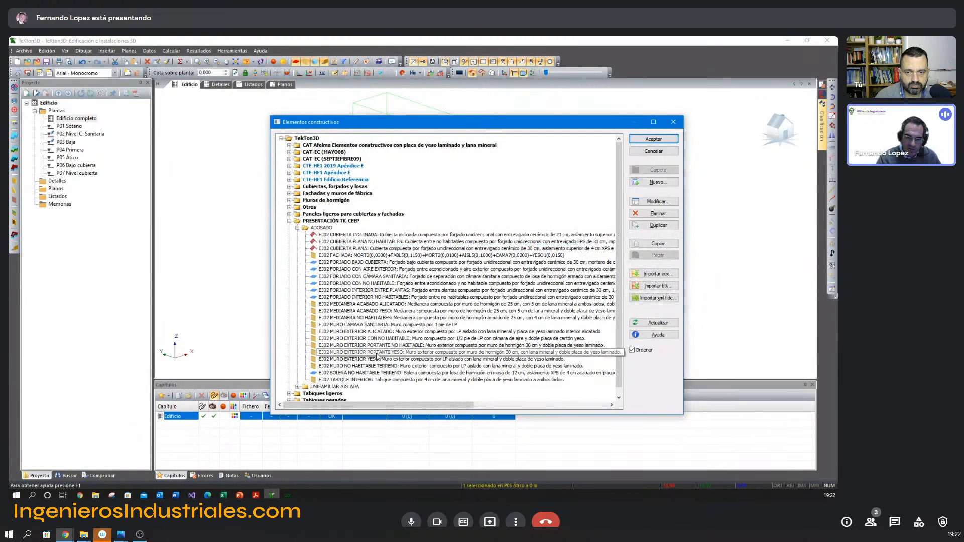
pyautogui.doubleClick(377, 356)
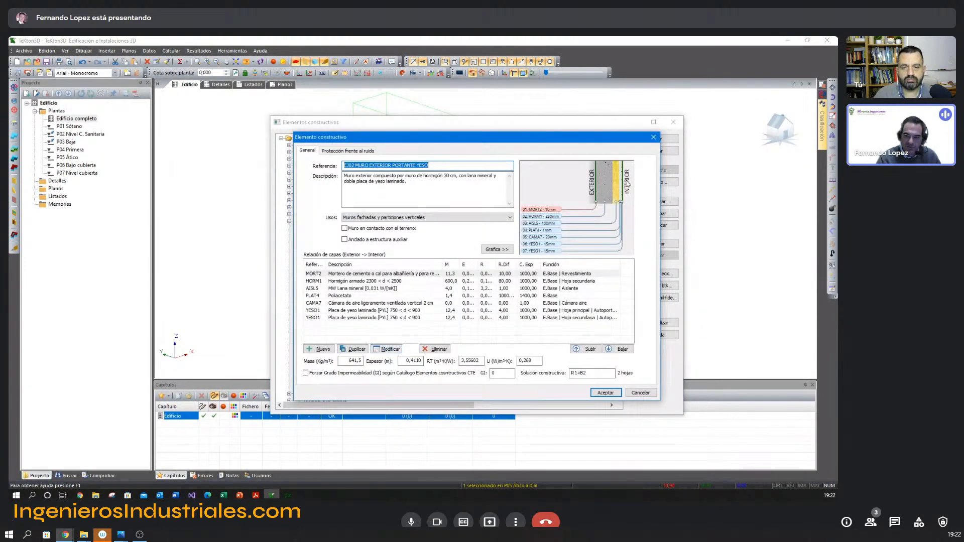
pyautogui.click(615, 211)
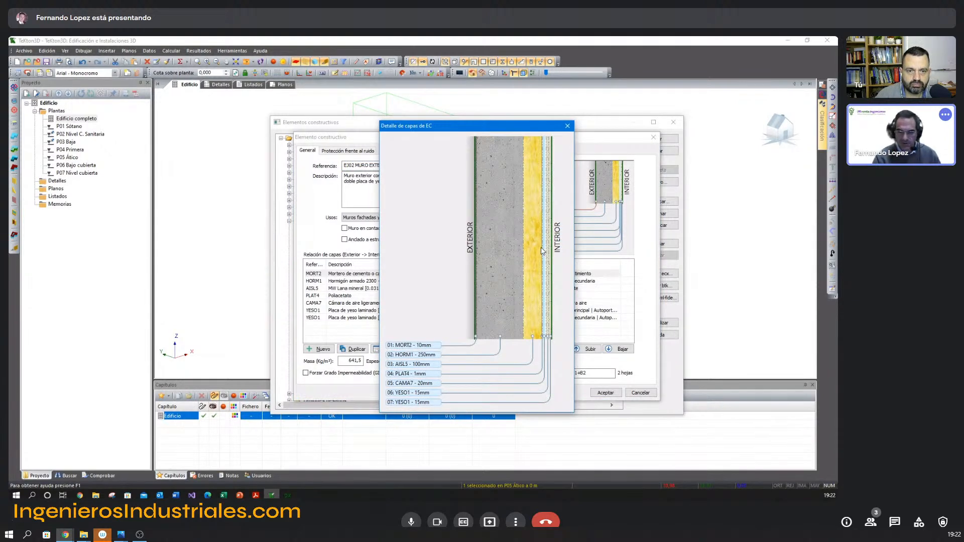
pyautogui.press('Escape')
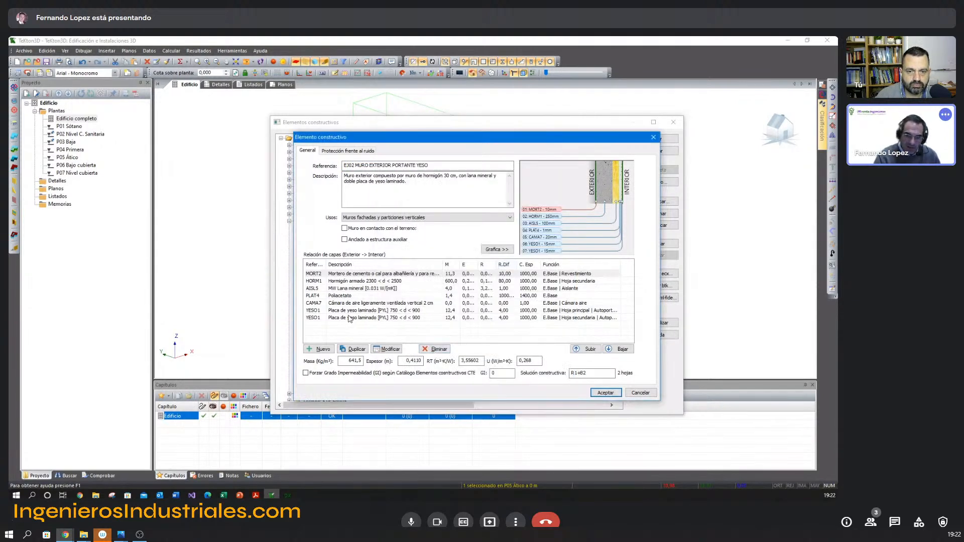
pyautogui.press('Escape')
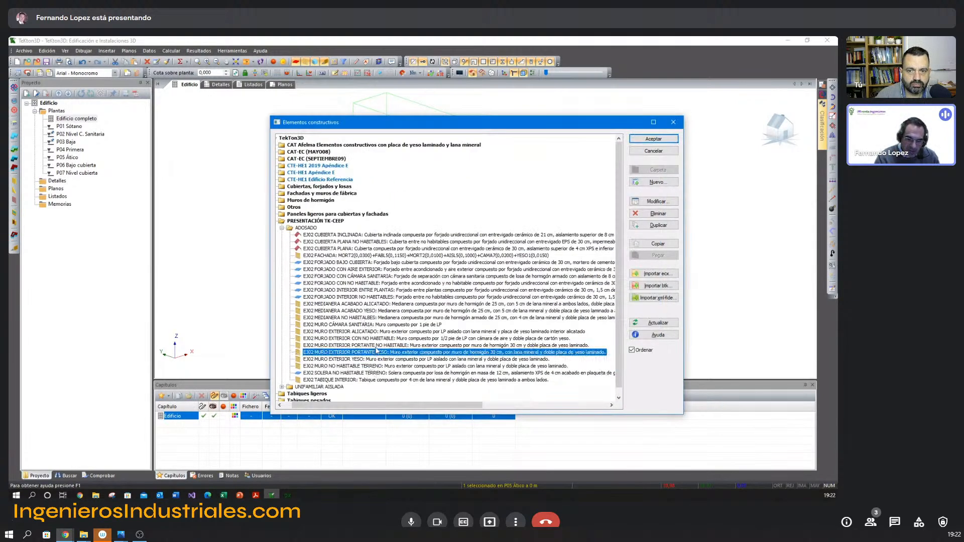
# Examine the layer detail of EJ02 MURO EXTERIOR PORTANTE NO HABITABLE and return to the construction element list.
pyautogui.doubleClick(376, 348)
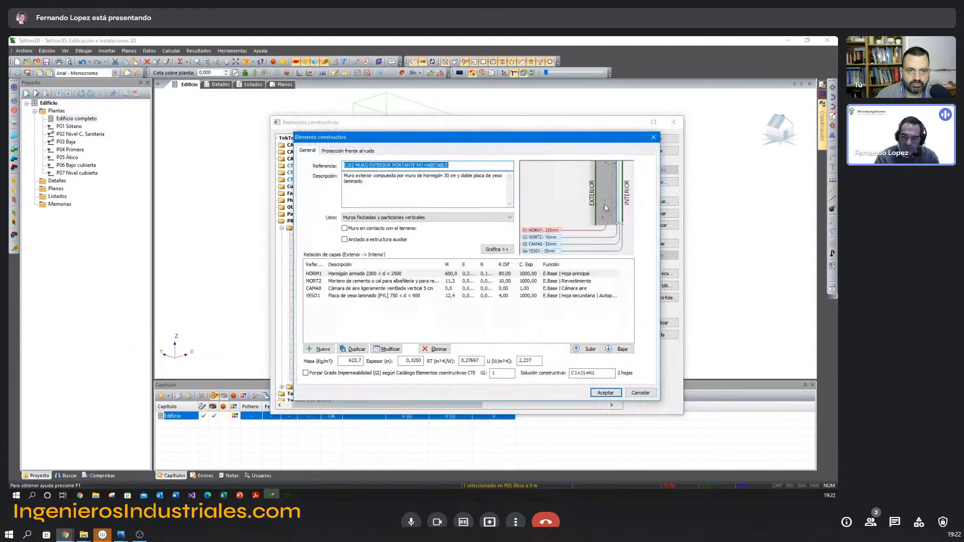
pyautogui.click(605, 207)
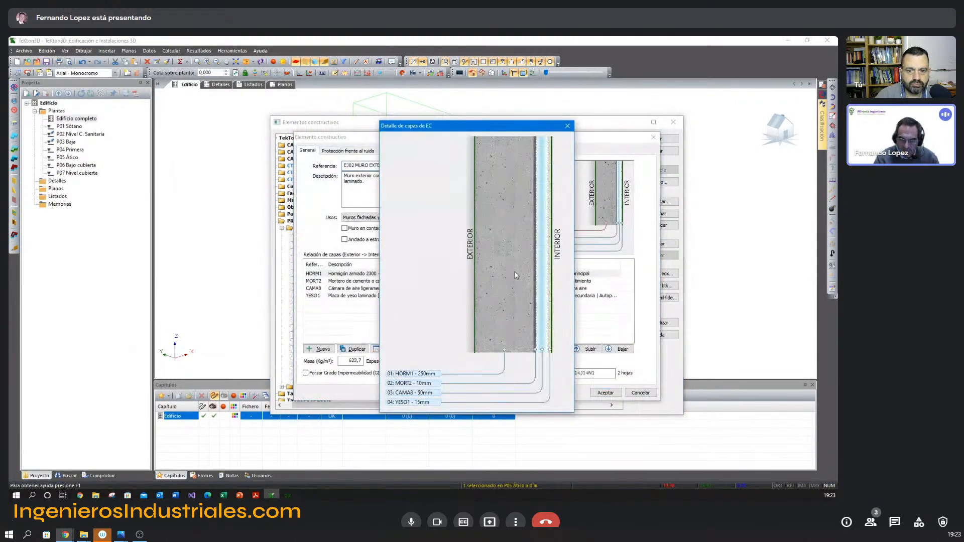
pyautogui.press('Escape')
pyautogui.press('Escape')
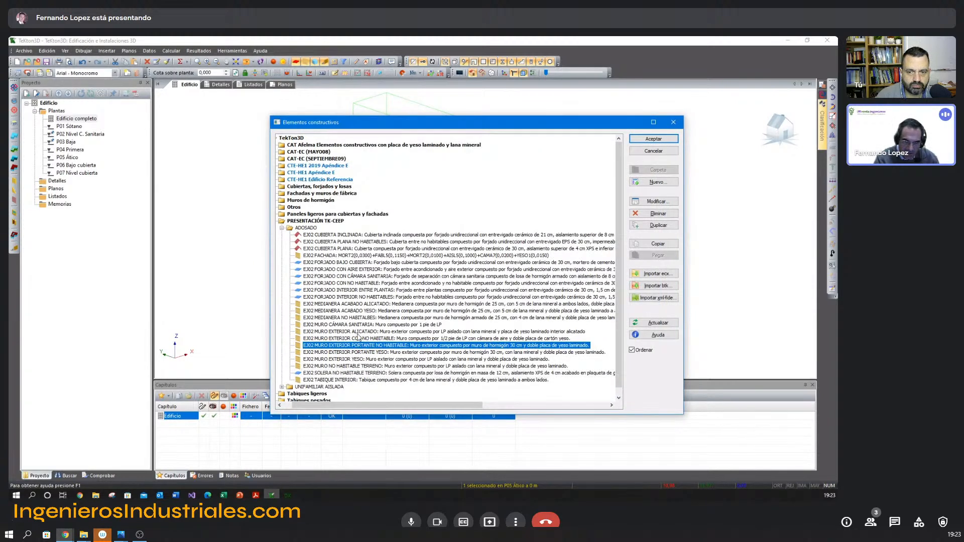
# Examine the layer detail of EJ02 MURO EXTERIOR ALICATADO beside its layer list, then close the element.
pyautogui.doubleClick(359, 332)
pyautogui.click(606, 212)
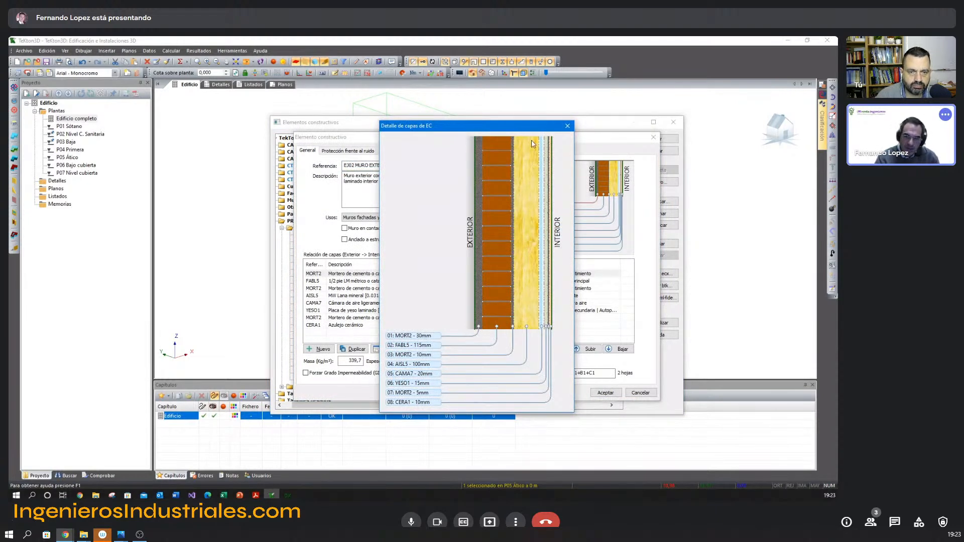
pyautogui.moveTo(532, 127); pyautogui.dragTo(613, 129)
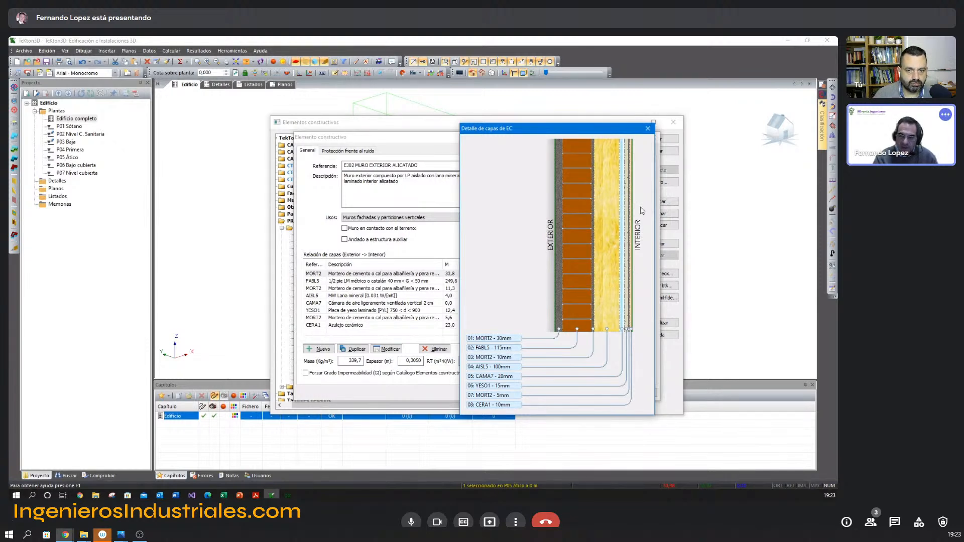
pyautogui.click(648, 129)
pyautogui.click(655, 137)
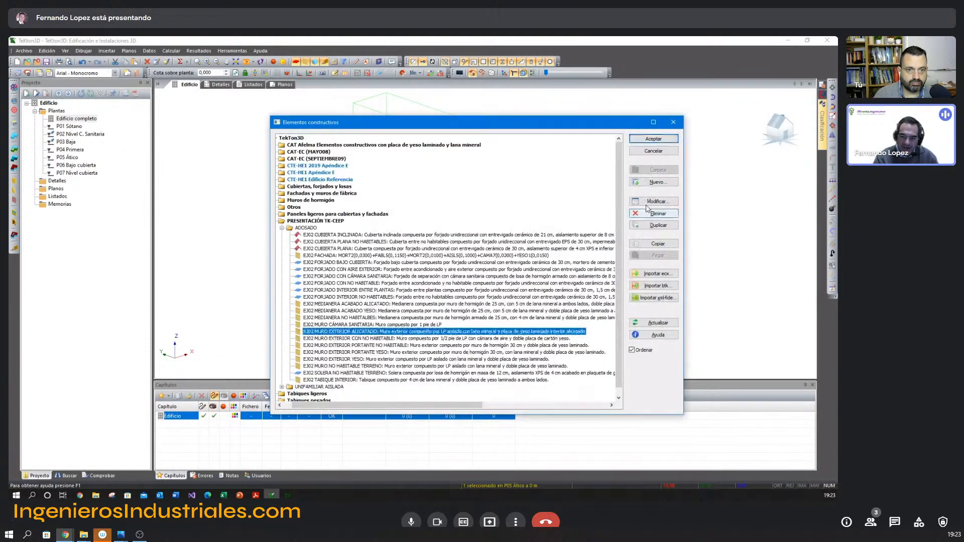
# Close the construction element library without saving changes and cancel the flat roof's properties.
pyautogui.click(675, 137)
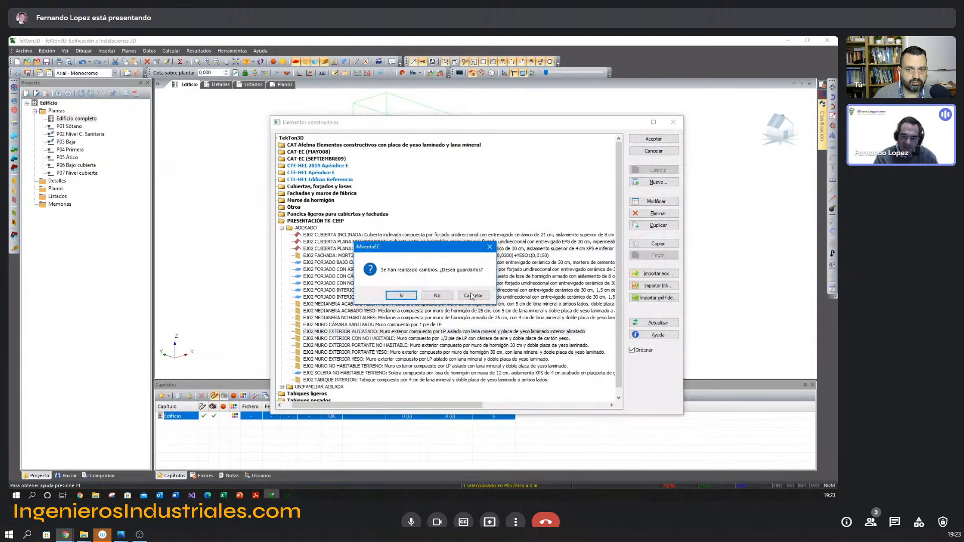
pyautogui.click(448, 296)
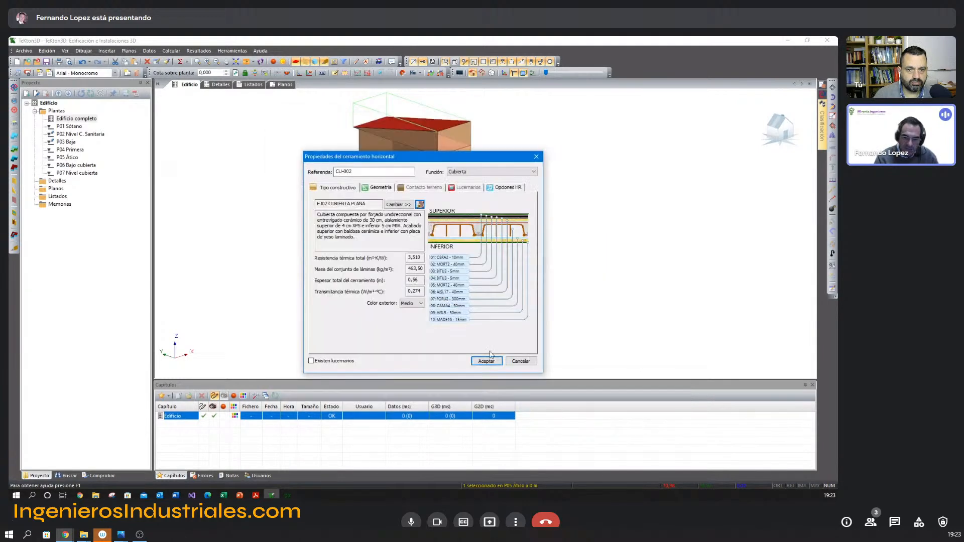
pyautogui.click(527, 362)
# Clear the flat roof selection and display the P03 Baja floor.
pyautogui.moveTo(426, 257)
pyautogui.keyDown('shift'); pyautogui.mouseDown(button='middle')
pyautogui.moveTo(501, 286)
pyautogui.moveTo(440, 250)
pyautogui.mouseUp(button='middle'); pyautogui.keyUp('shift')
pyautogui.keyDown('shift'); pyautogui.moveTo(440, 249); pyautogui.dragTo(497, 279, button='middle'); pyautogui.keyUp('shift')
pyautogui.scroll(3, 462, 267)
pyautogui.keyDown('shift'); pyautogui.moveTo(497, 279); pyautogui.dragTo(505, 279, button='middle'); pyautogui.keyUp('shift')
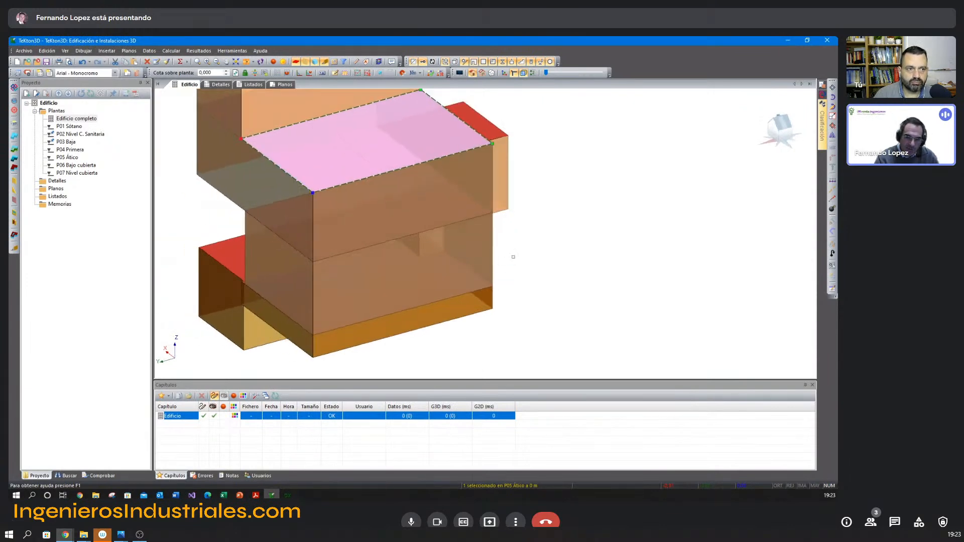
pyautogui.press('Escape')
pyautogui.click(66, 142)
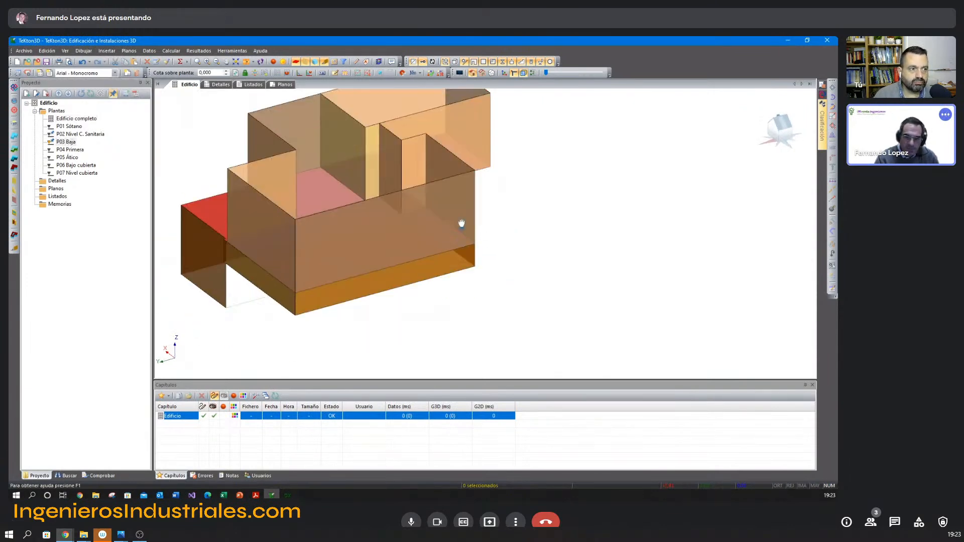
# Shorten the 8.50 m side wall of P03 Baja so that it ends at the partition between kitchen and living room.
pyautogui.click(335, 61)
pyautogui.moveTo(390, 222)
pyautogui.keyDown('shift'); pyautogui.mouseDown(button='middle')
pyautogui.moveTo(396, 248)
pyautogui.moveTo(402, 217)
pyautogui.moveTo(410, 225)
pyautogui.mouseUp(button='middle'); pyautogui.keyUp('shift')
pyautogui.click(473, 217)
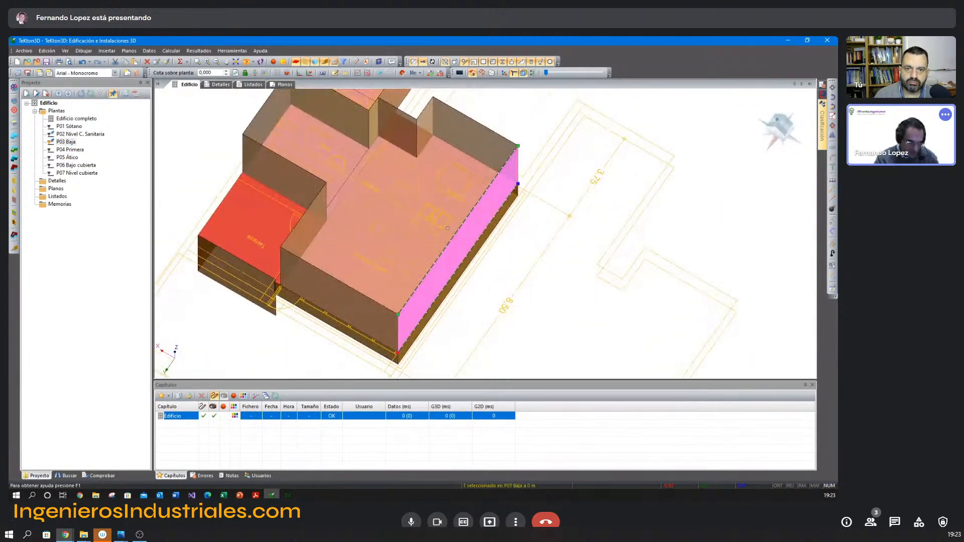
pyautogui.moveTo(370, 263); pyautogui.dragTo(489, 152, button='middle')
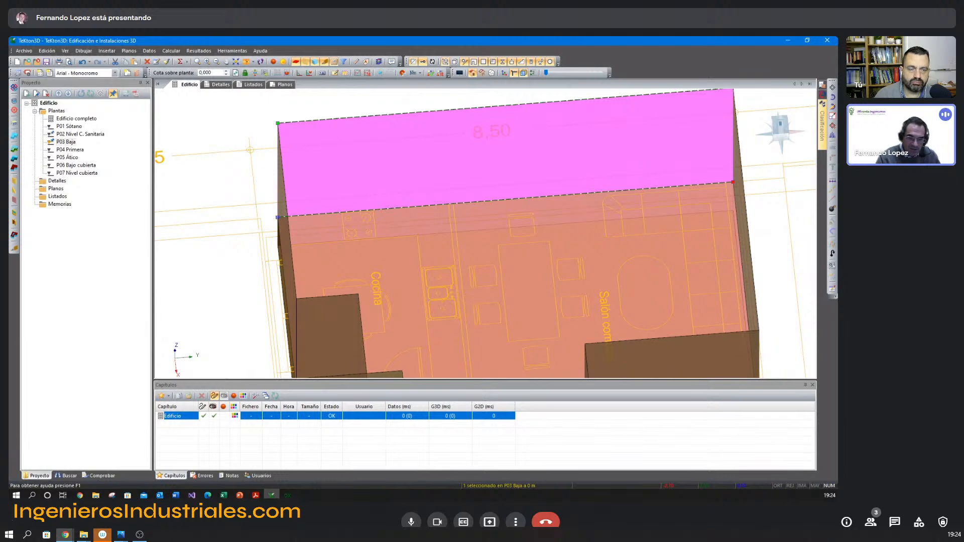
pyautogui.click(448, 205)
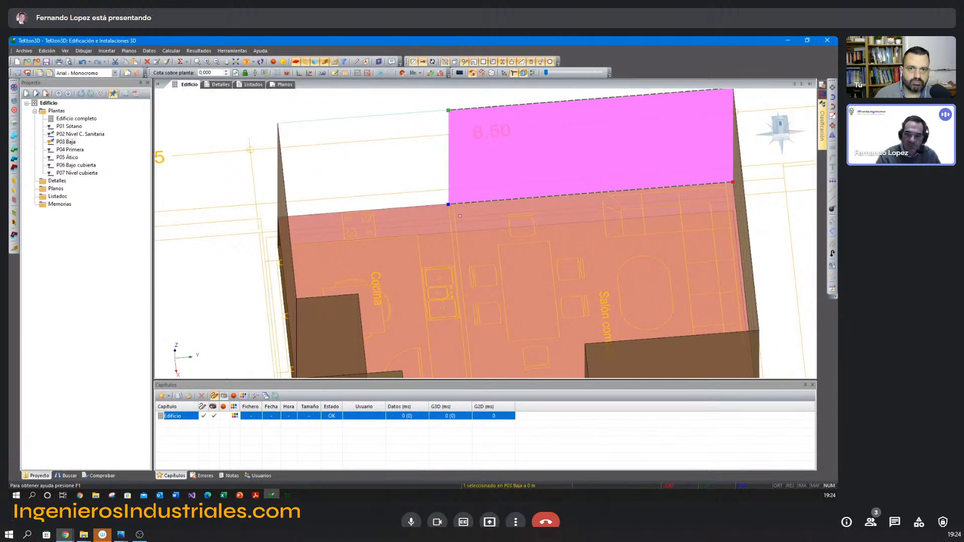
# Copy the shortened living room wall end to end along the kitchen side and trim the copy at the kitchen's outer corner.
pyautogui.click(833, 126)
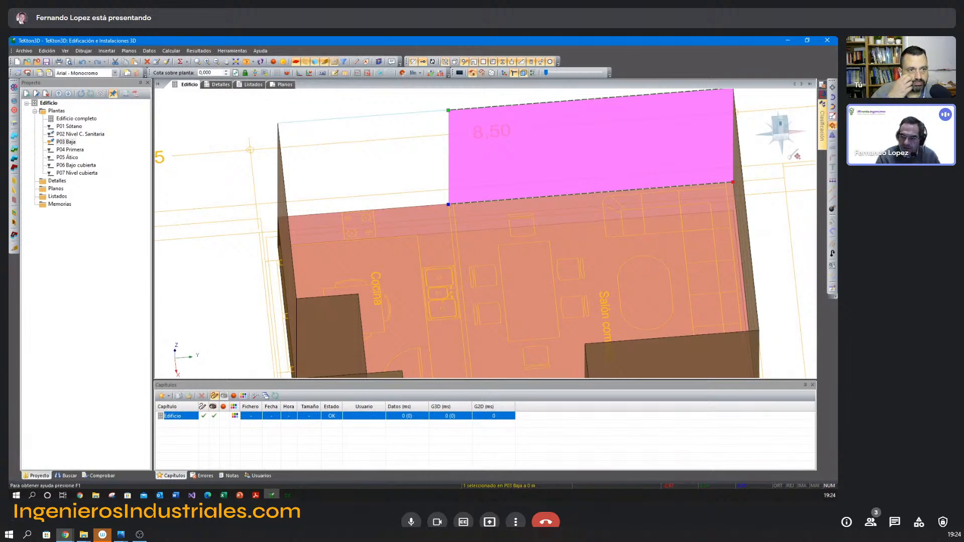
pyautogui.click(734, 180)
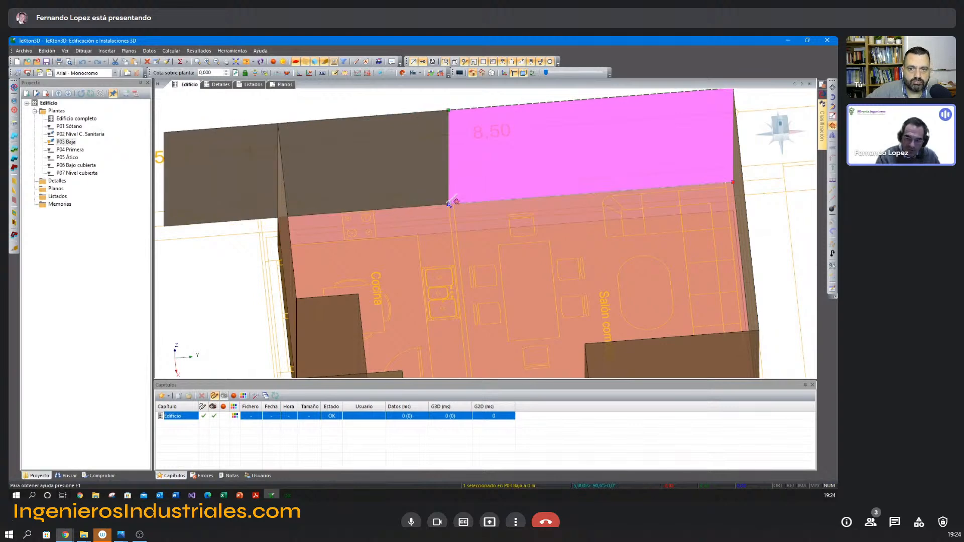
pyautogui.click(448, 204)
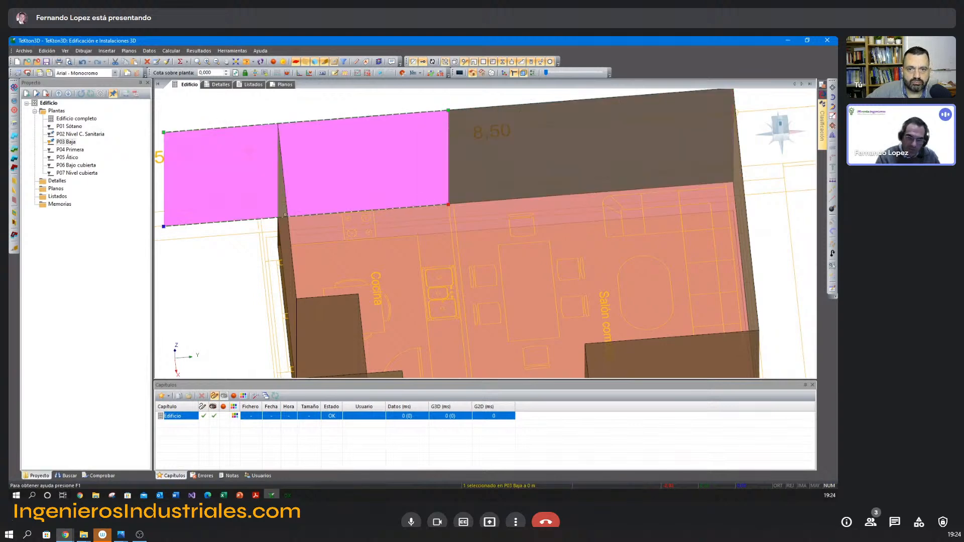
pyautogui.click(163, 227)
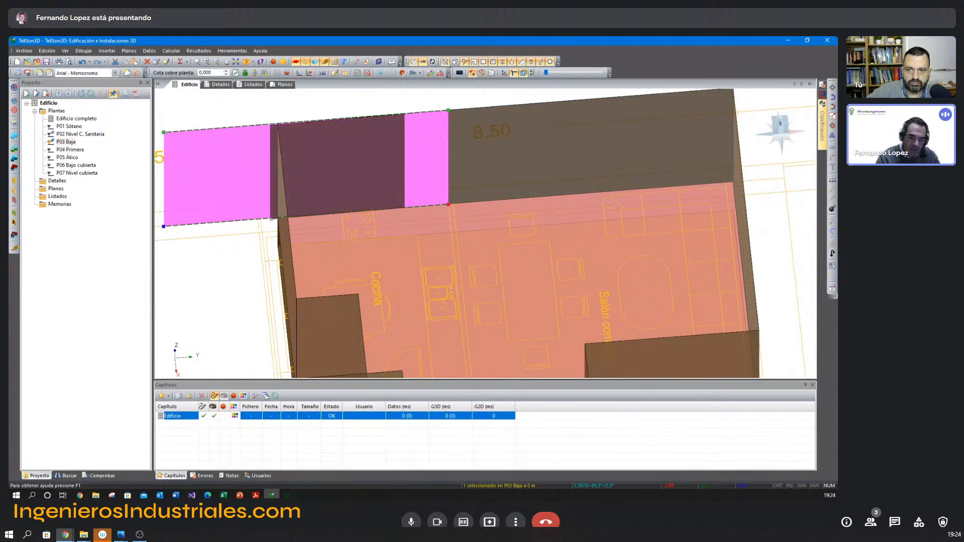
pyautogui.click(278, 217)
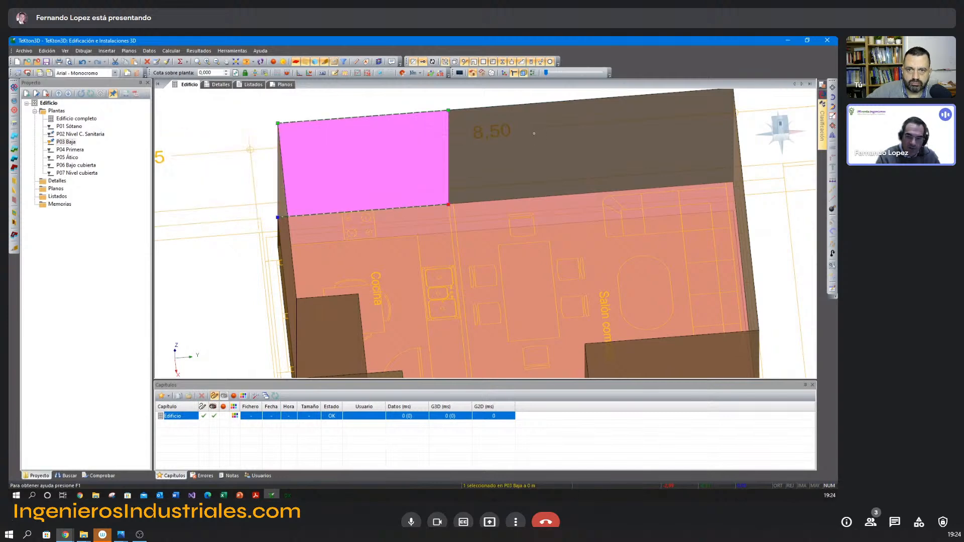
# Assign the construction element EJ02 MURO EXTERIOR ALICATADO to the kitchen stretch of the side wall.
pyautogui.doubleClick(536, 133)
pyautogui.press('Escape')
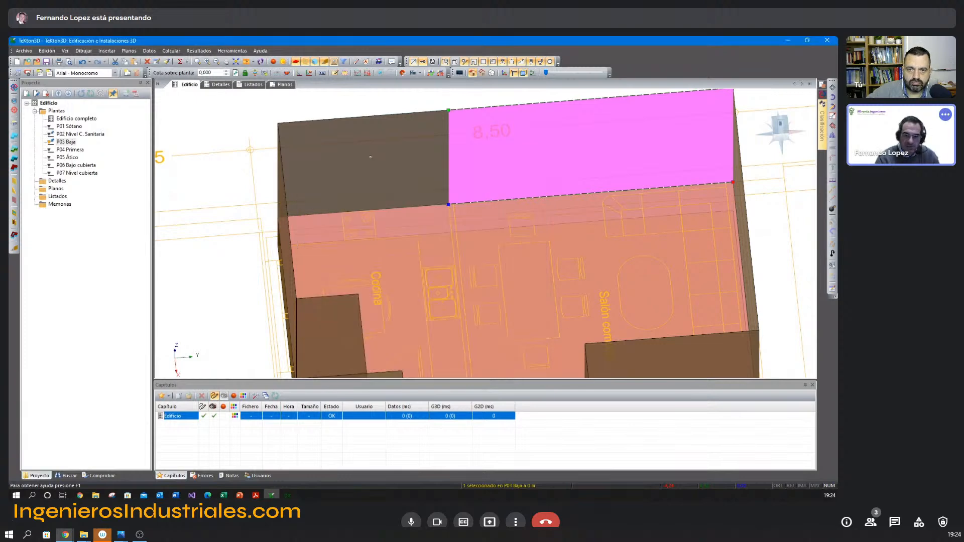
pyautogui.doubleClick(391, 206)
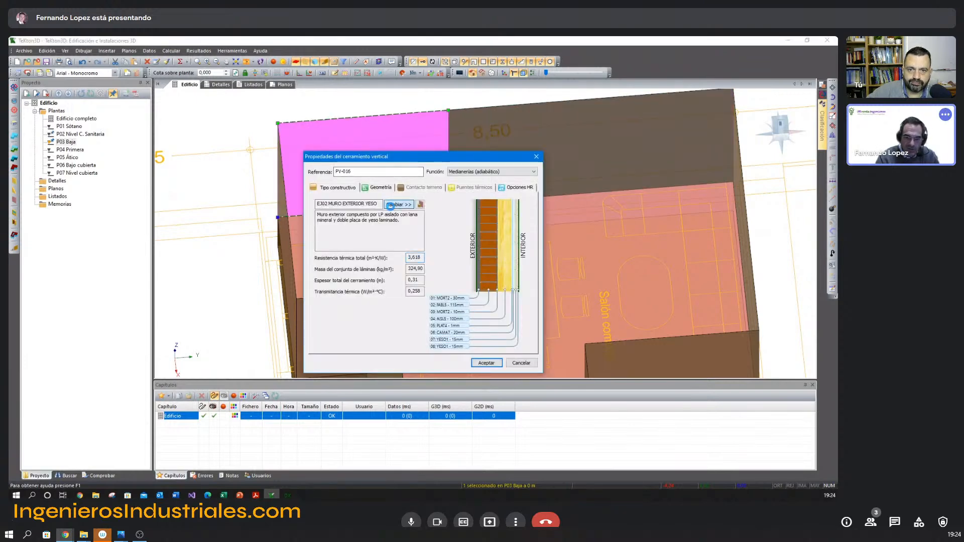
pyautogui.click(391, 205)
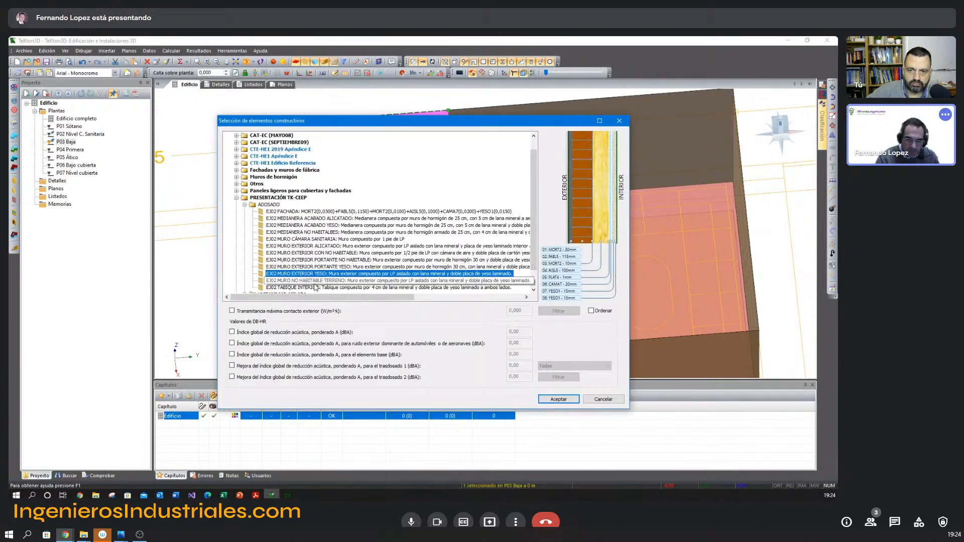
pyautogui.click(326, 247)
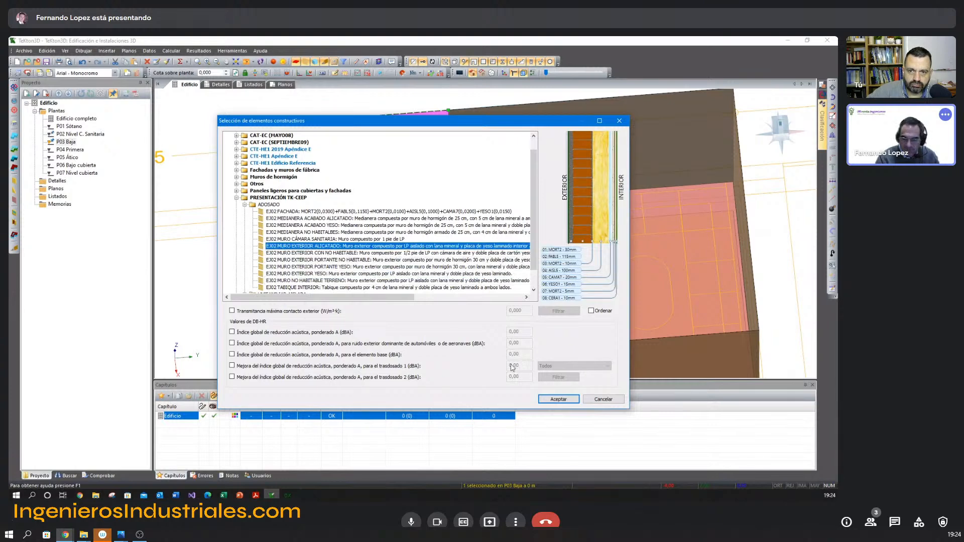
pyautogui.moveTo(373, 249)
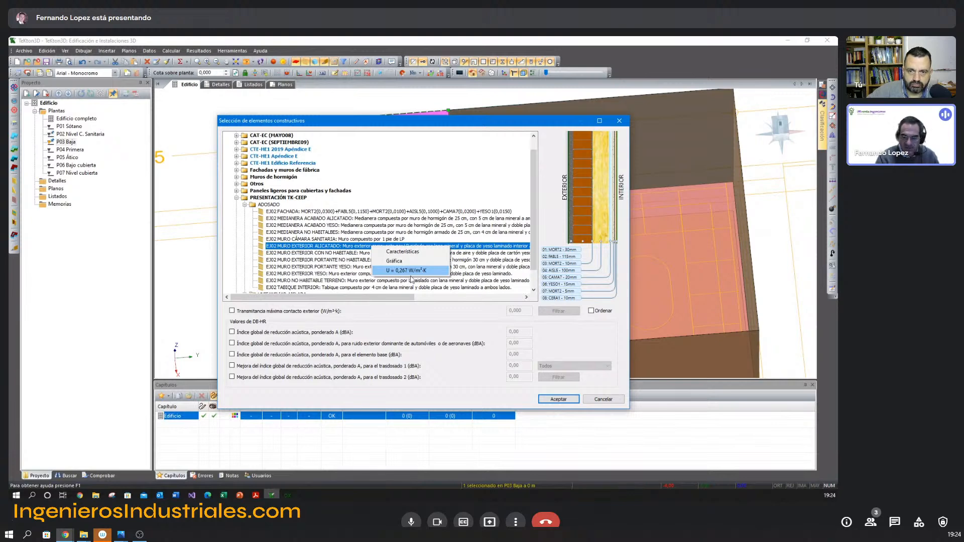
pyautogui.click(555, 399)
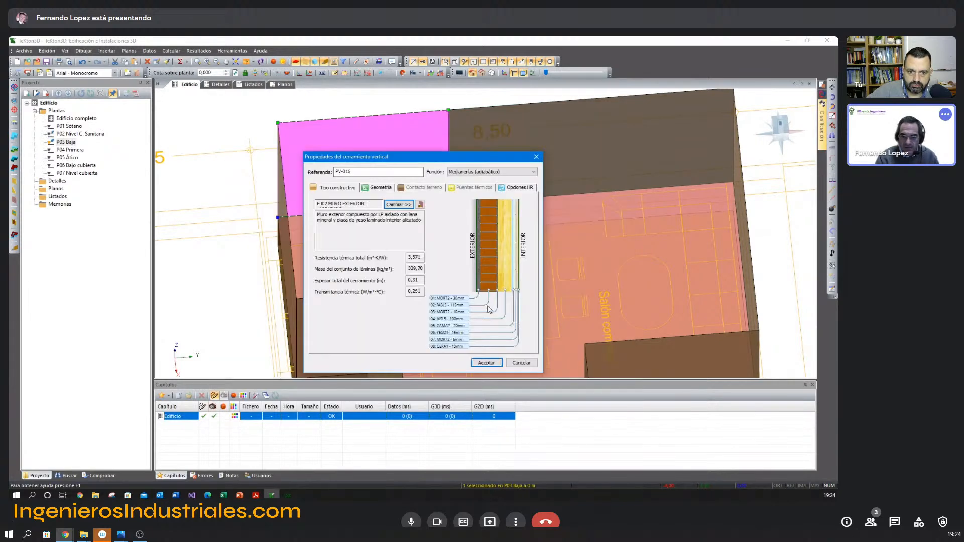
pyautogui.click(487, 359)
# Check the transmittance of EJ02 MURO EXTERIOR YESO on the living room wall, cancel its properties and view the split wall from outside.
pyautogui.doubleClick(465, 154)
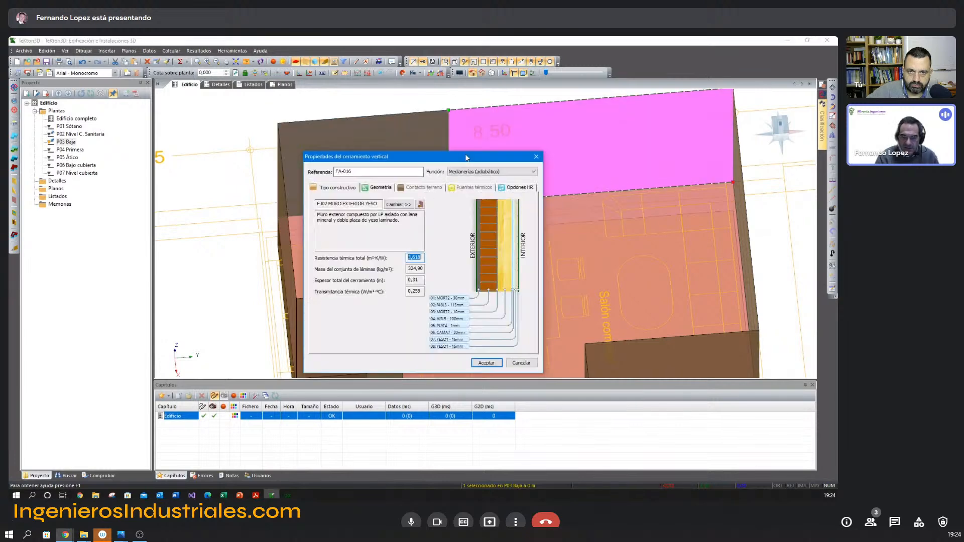
pyautogui.click(408, 205)
pyautogui.moveTo(393, 276)
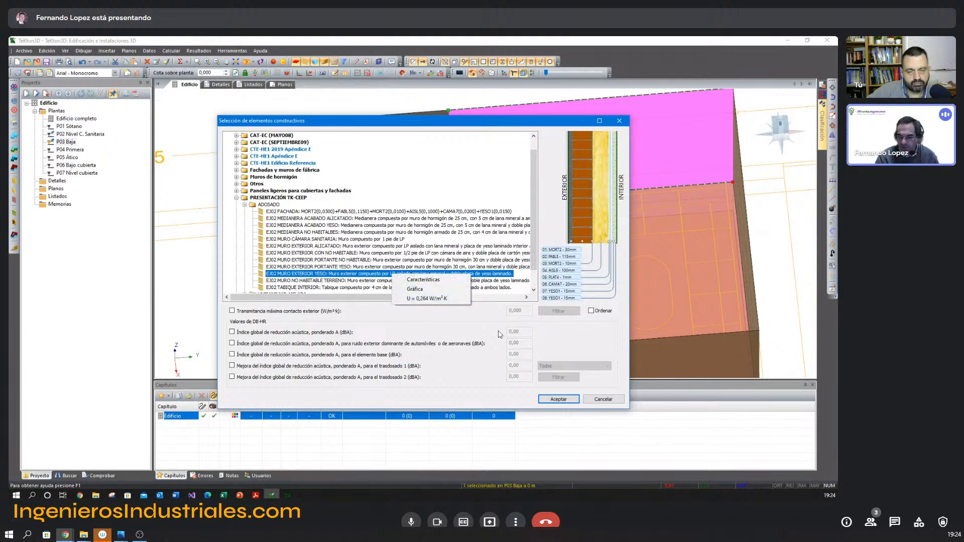
pyautogui.click(604, 400)
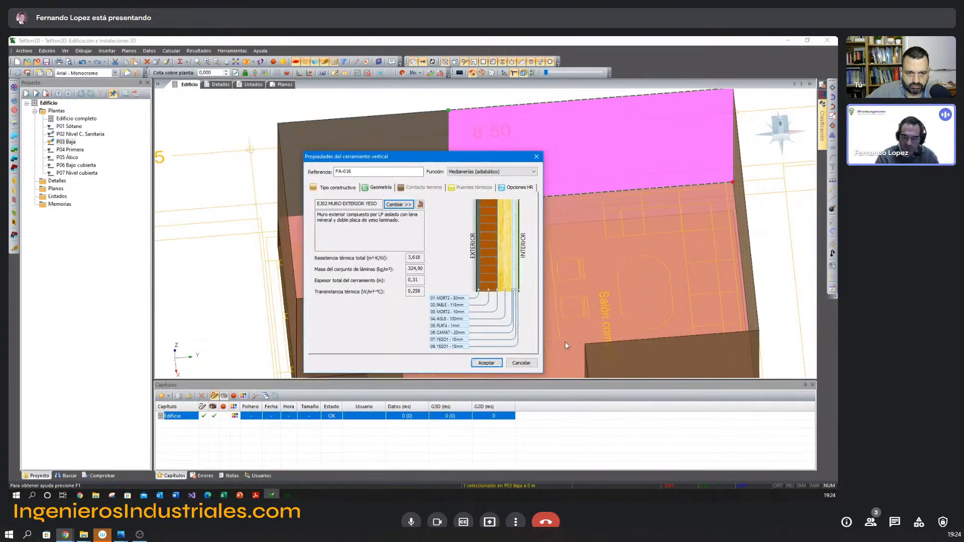
pyautogui.click(525, 365)
pyautogui.scroll(-4, 451, 200)
pyautogui.keyDown('shift'); pyautogui.moveTo(451, 199); pyautogui.dragTo(292, 211, button='middle'); pyautogui.keyUp('shift')
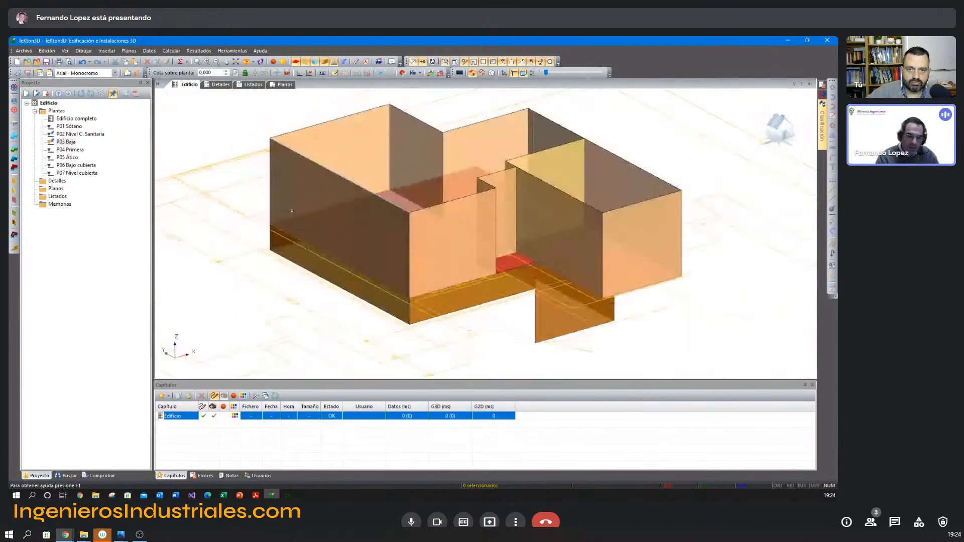
pyautogui.moveTo(380, 263); pyautogui.dragTo(344, 276, button='middle')
pyautogui.scroll(-1, 344, 276)
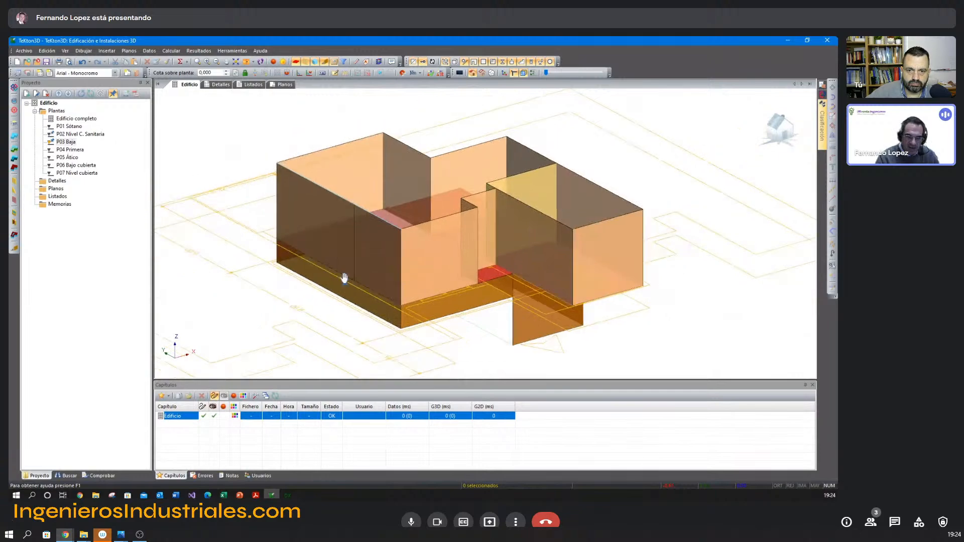
# Switch to Acrobat Reader and go back to the slide TeKton3D: Definición de cerramientos on page 12.
pyautogui.hotkey('alt', 'Tab')
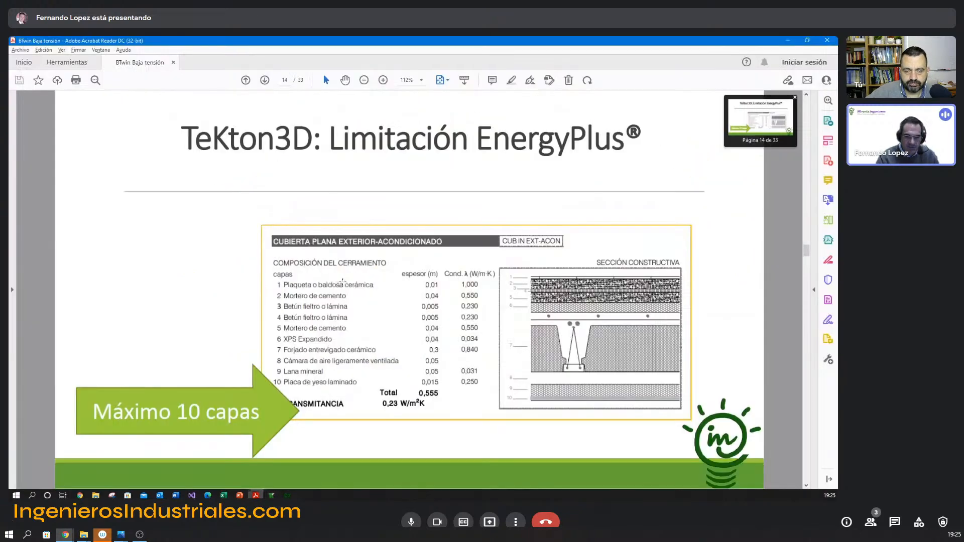
pyautogui.scroll(-3, 343, 282)
pyautogui.scroll(6, 343, 275)
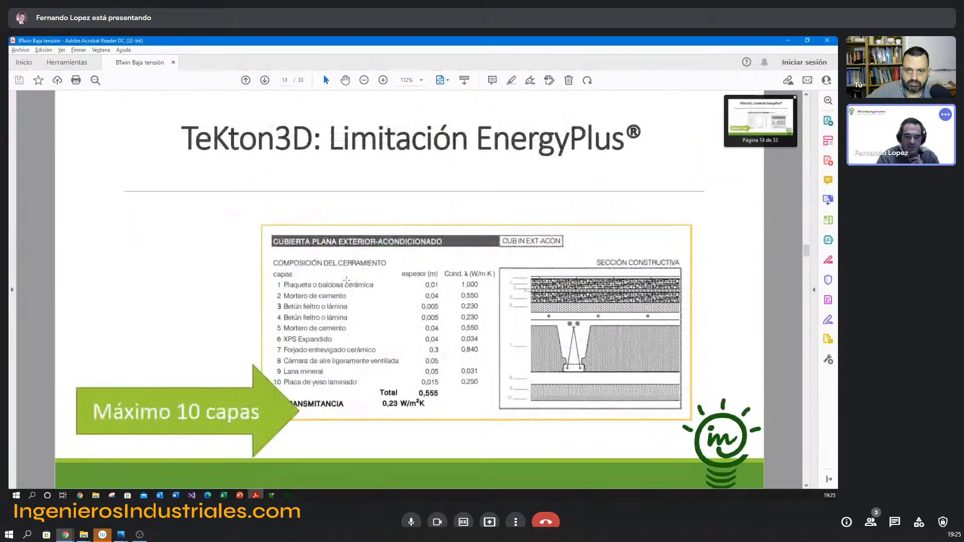
pyautogui.scroll(3, 346, 280)
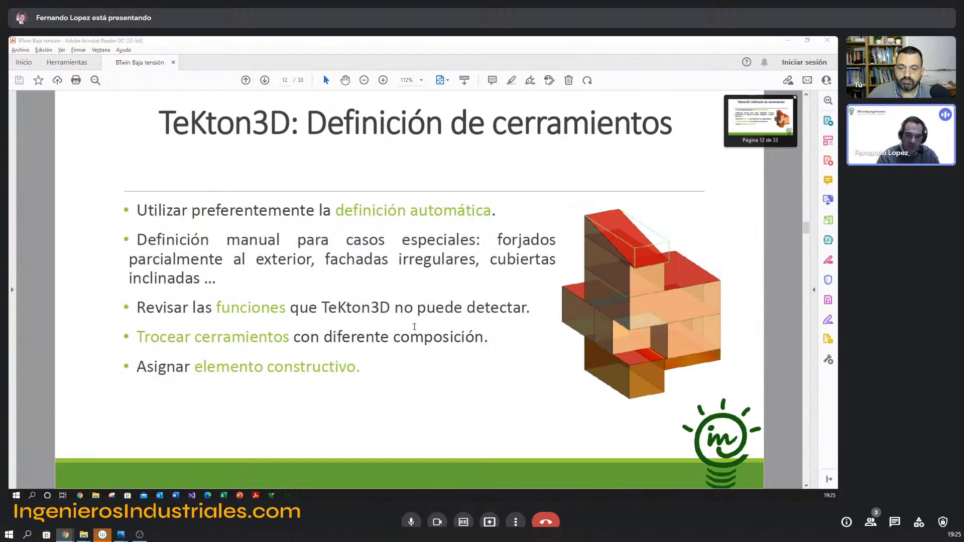
# Switch to TeKton3D, examine the chapter's default construction elements and their building sketch, and cancel the chapter properties.
pyautogui.hotkey('alt', 'Tab')
pyautogui.click(149, 51)
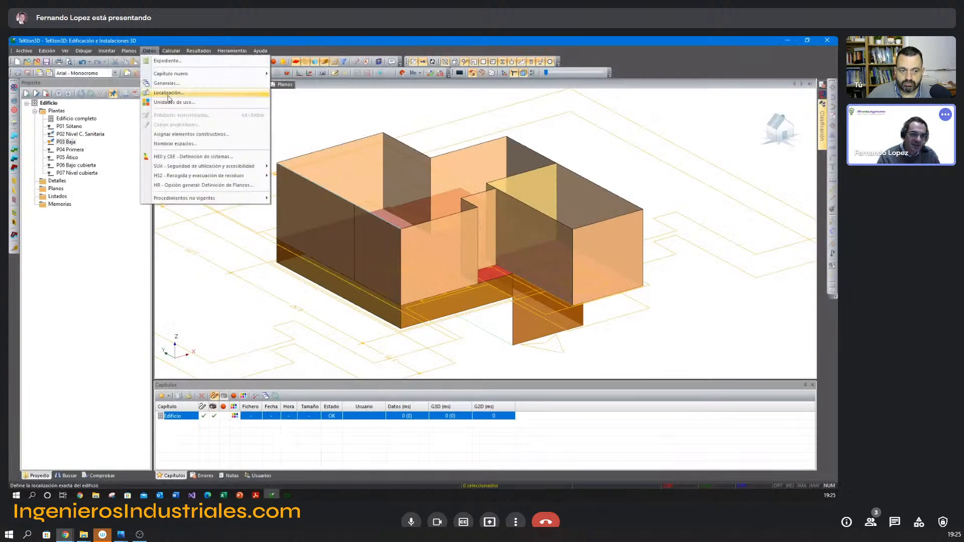
pyautogui.click(166, 83)
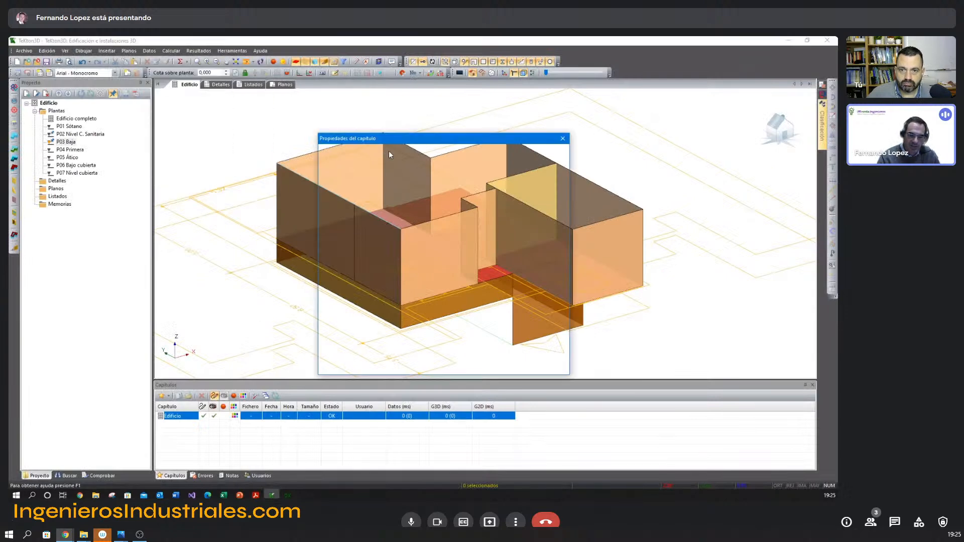
pyautogui.click(339, 214)
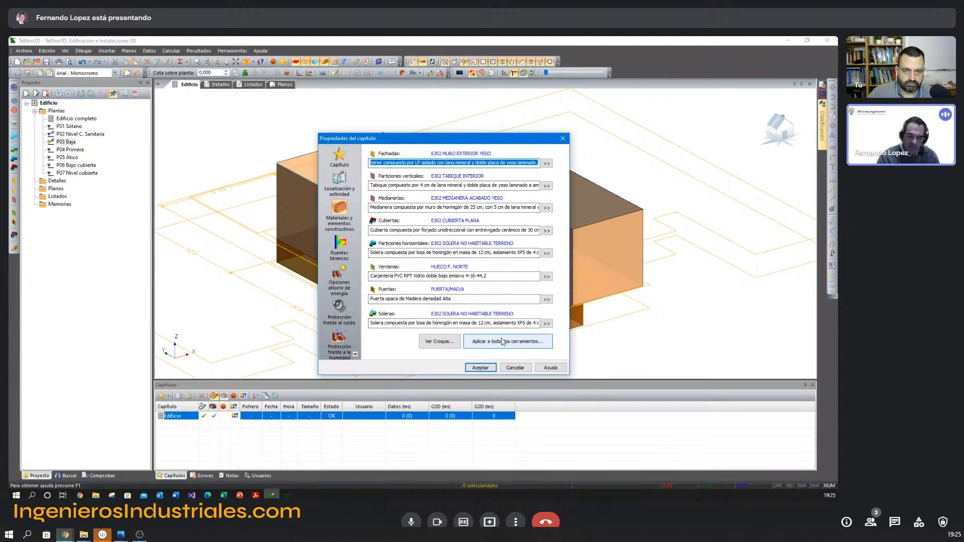
pyautogui.click(457, 344)
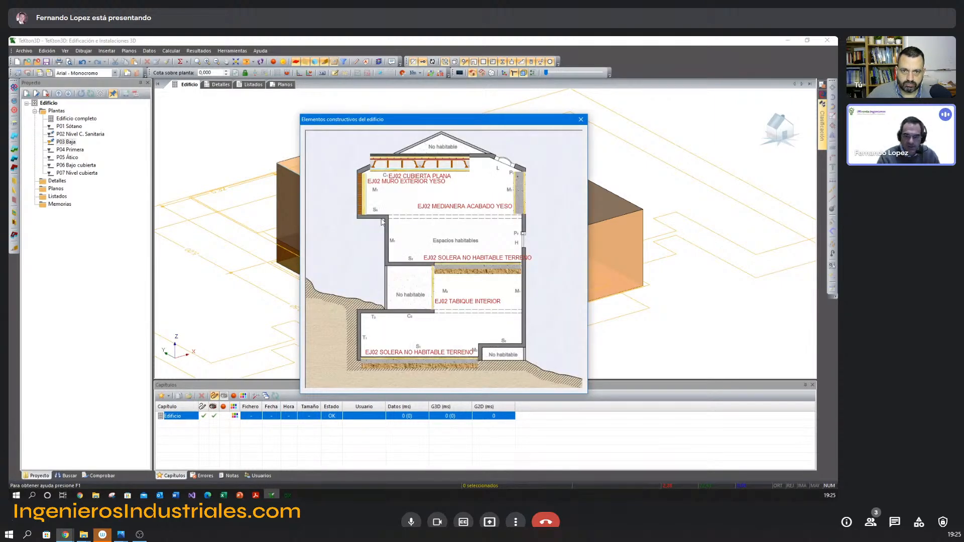
pyautogui.click(581, 119)
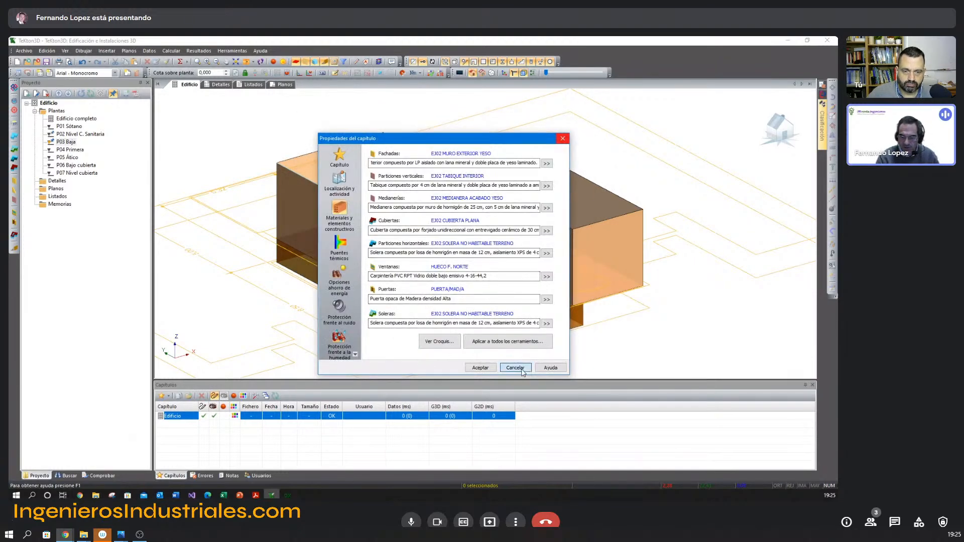
pyautogui.click(515, 371)
# Display Edificio completo and select all of the building's enclosures.
pyautogui.moveTo(471, 225); pyautogui.dragTo(436, 205, button='middle')
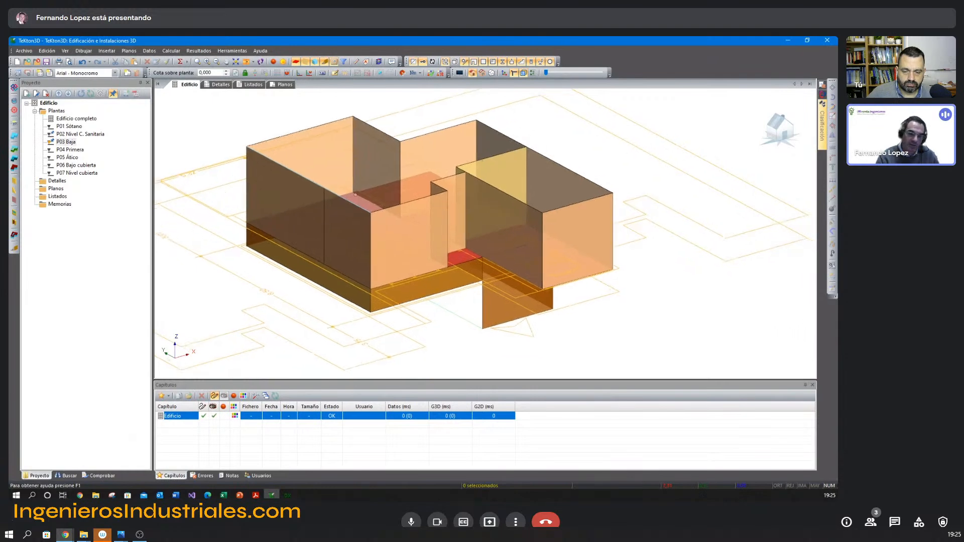
pyautogui.moveTo(367, 234)
pyautogui.keyDown('shift'); pyautogui.mouseDown(button='middle')
pyautogui.moveTo(367, 244)
pyautogui.moveTo(369, 236)
pyautogui.mouseUp(button='middle'); pyautogui.keyUp('shift')
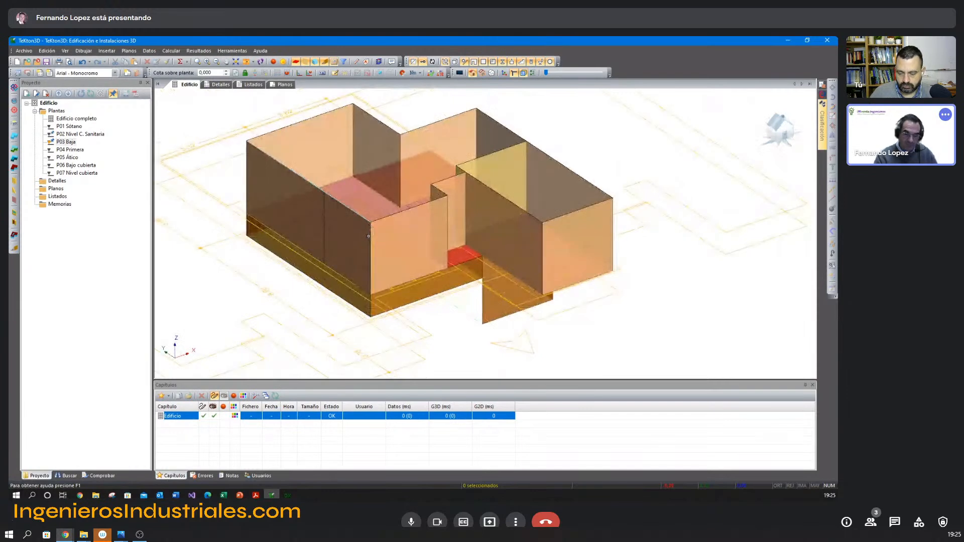
pyautogui.moveTo(295, 155); pyautogui.dragTo(299, 159, button='middle')
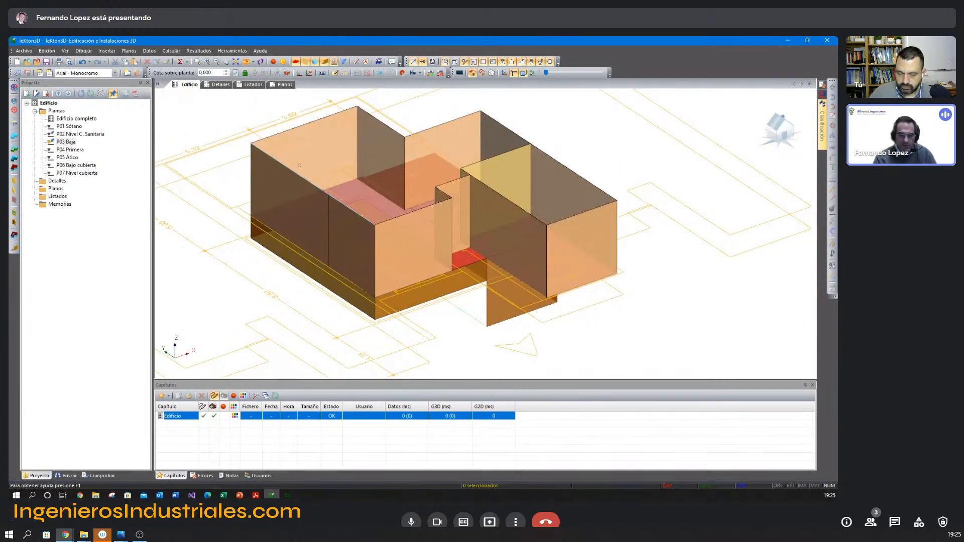
pyautogui.click(75, 118)
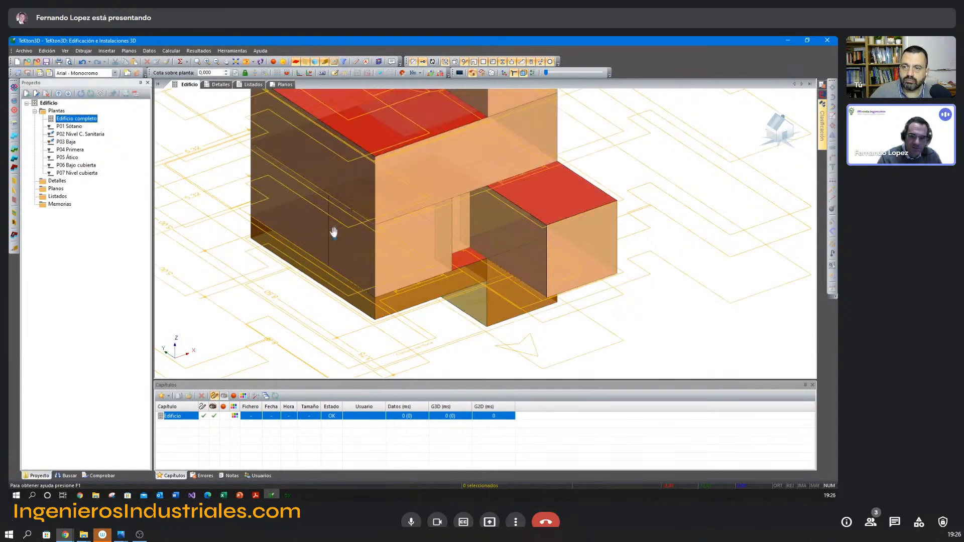
pyautogui.keyDown('shift'); pyautogui.moveTo(330, 211); pyautogui.dragTo(333, 208, button='middle'); pyautogui.keyUp('shift')
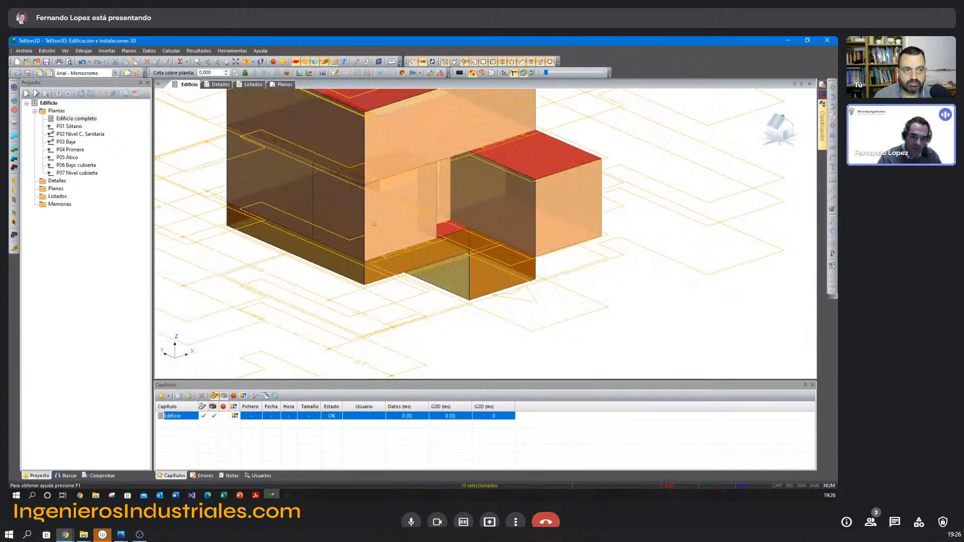
pyautogui.moveTo(374, 222); pyautogui.dragTo(390, 236, button='middle')
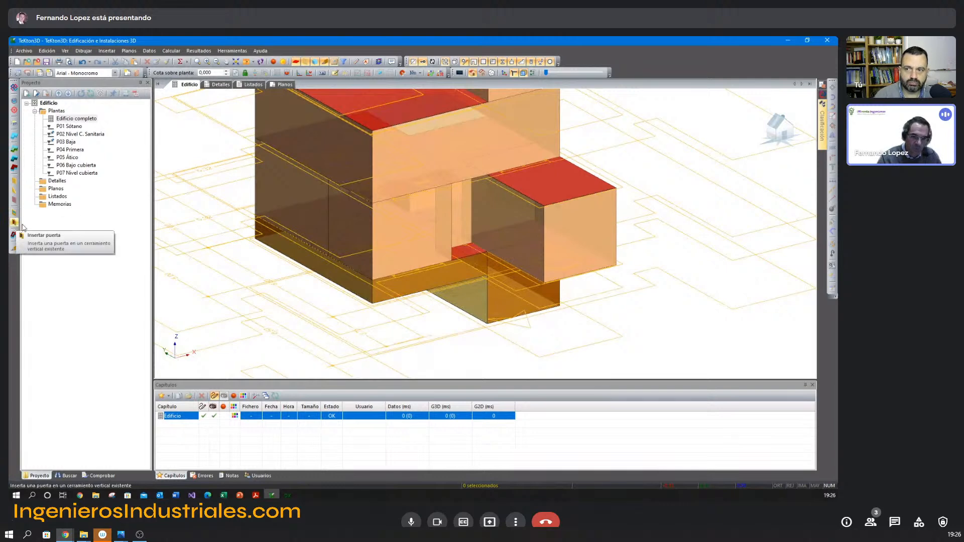
pyautogui.moveTo(343, 239); pyautogui.dragTo(343, 231, button='middle')
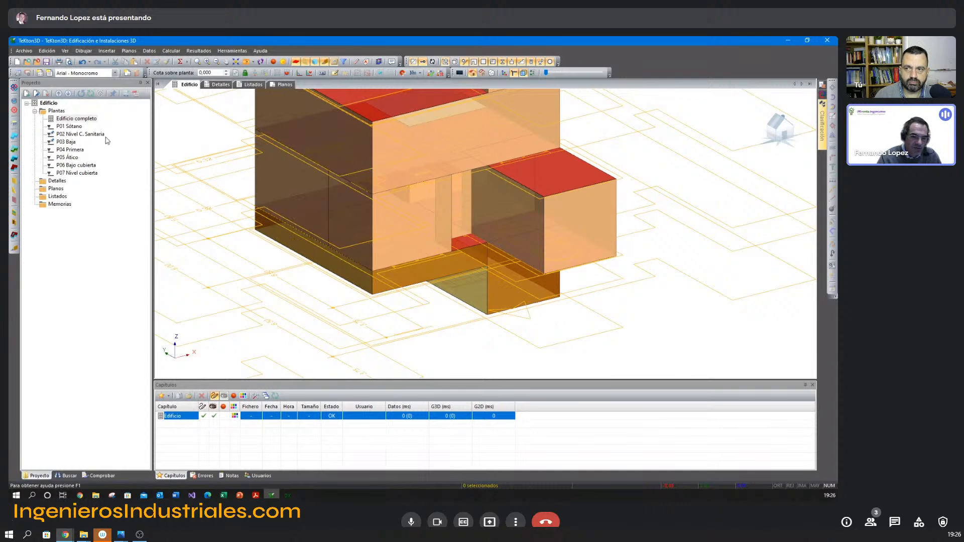
pyautogui.scroll(-5, 449, 252)
pyautogui.moveTo(440, 174); pyautogui.dragTo(512, 260)
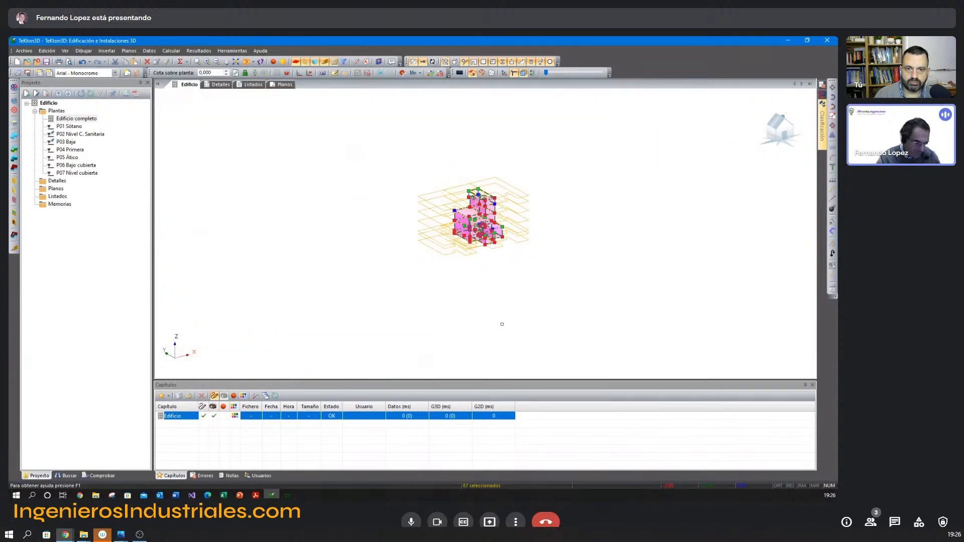
# Clear the enclosure selection and insert a window in the front wall of the ground-floor kitchen (Cocina).
pyautogui.scroll(5, 501, 325)
pyautogui.moveTo(502, 322); pyautogui.dragTo(628, 295, button='middle')
pyautogui.press('Escape')
pyautogui.moveTo(574, 270); pyautogui.dragTo(459, 264, button='middle')
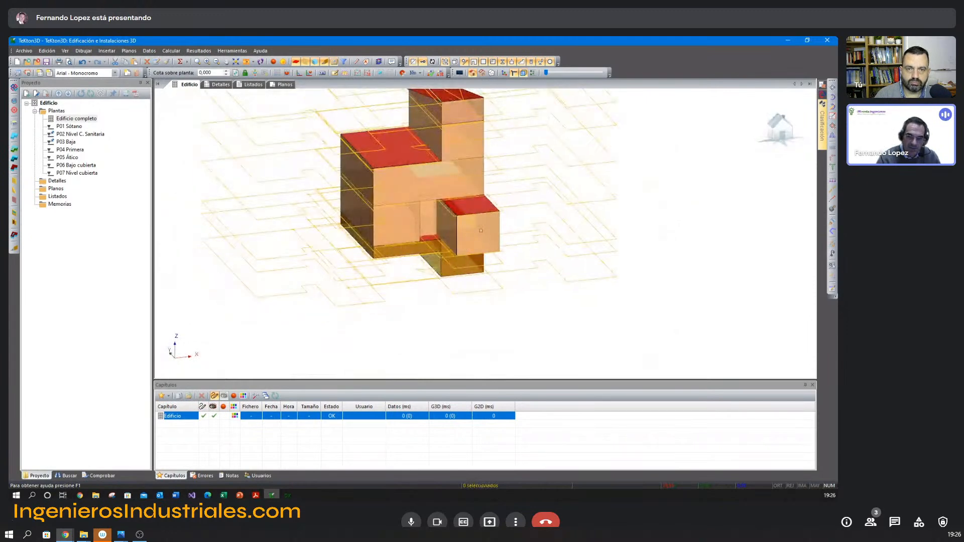
pyautogui.moveTo(376, 258); pyautogui.dragTo(444, 228, button='middle')
pyautogui.scroll(5, 444, 228)
pyautogui.moveTo(444, 229); pyautogui.dragTo(356, 231, button='middle')
pyautogui.scroll(4, 356, 231)
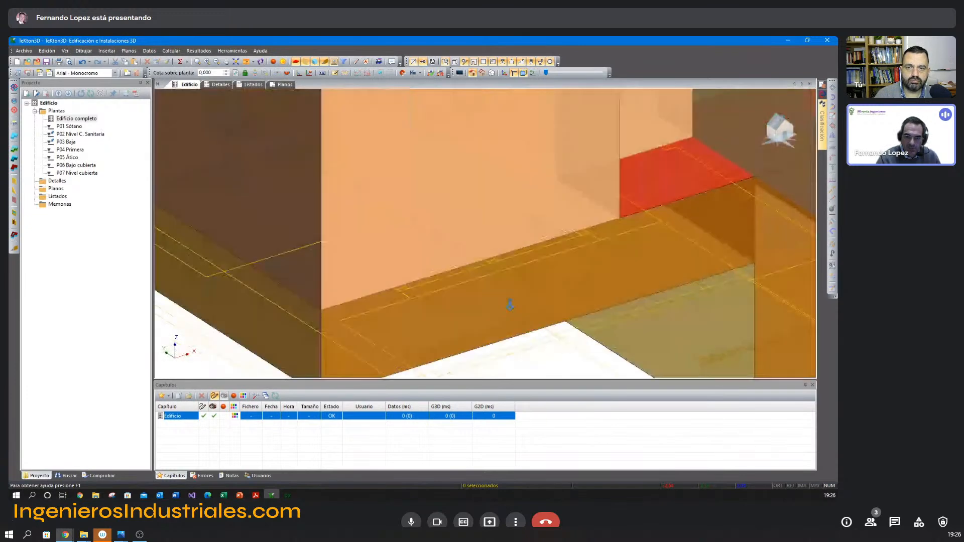
pyautogui.scroll(-2, 486, 303)
pyautogui.moveTo(528, 289); pyautogui.dragTo(475, 282, button='middle')
pyautogui.click(16, 215)
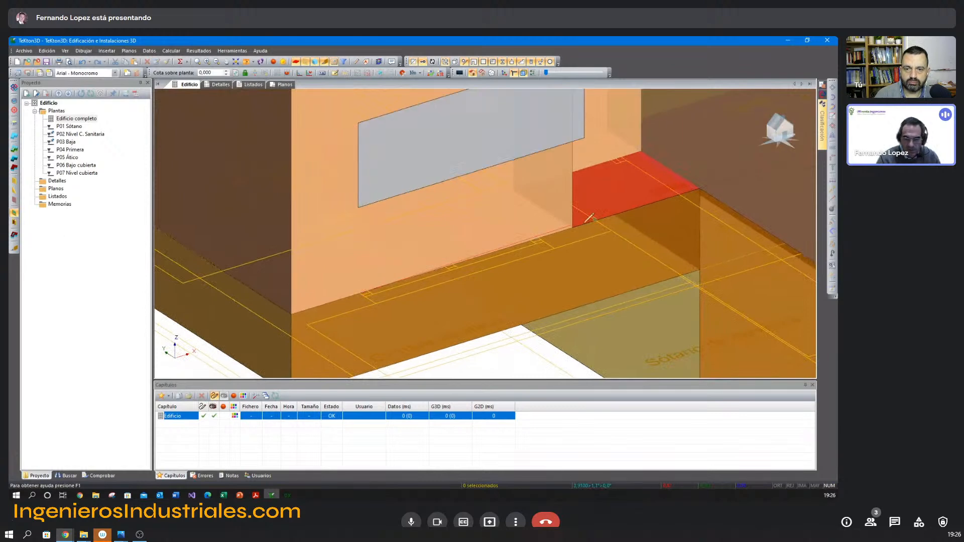
pyautogui.click(538, 238)
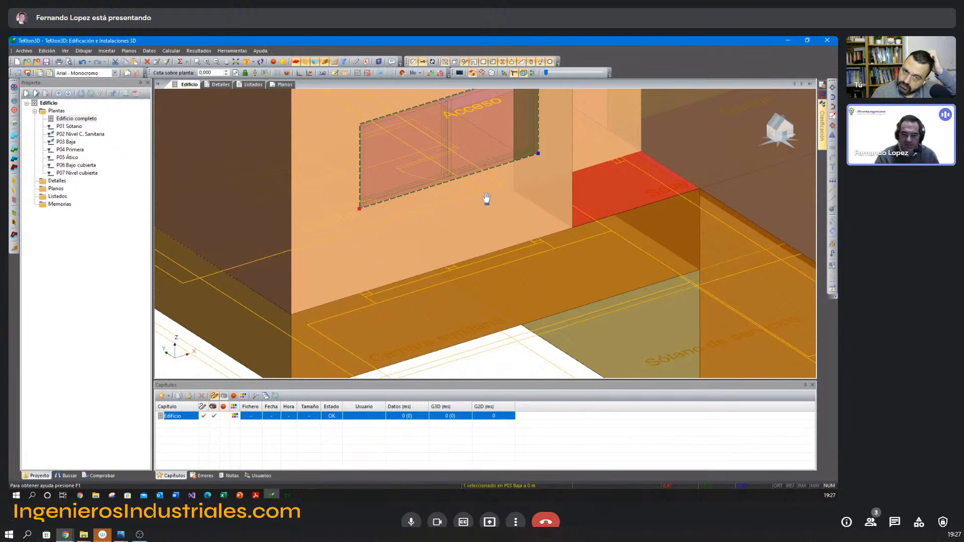
# Insert a window nearly as wide as the wall in the front wall of the projecting ground-floor volume.
pyautogui.scroll(-3, 486, 200)
pyautogui.moveTo(548, 211); pyautogui.dragTo(477, 191, button='middle')
pyautogui.moveTo(671, 262); pyautogui.dragTo(431, 252, button='middle')
pyautogui.scroll(2, 517, 236)
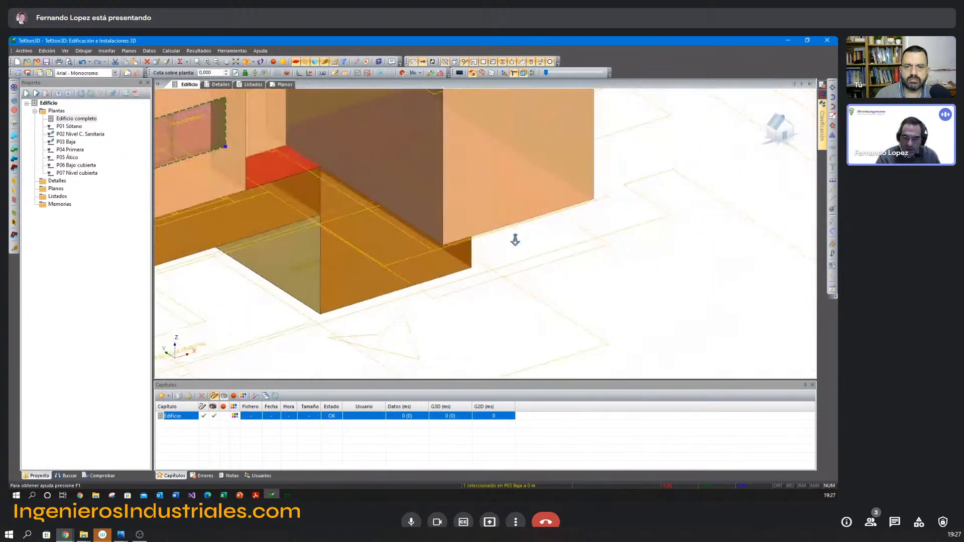
pyautogui.rightClick(516, 244)
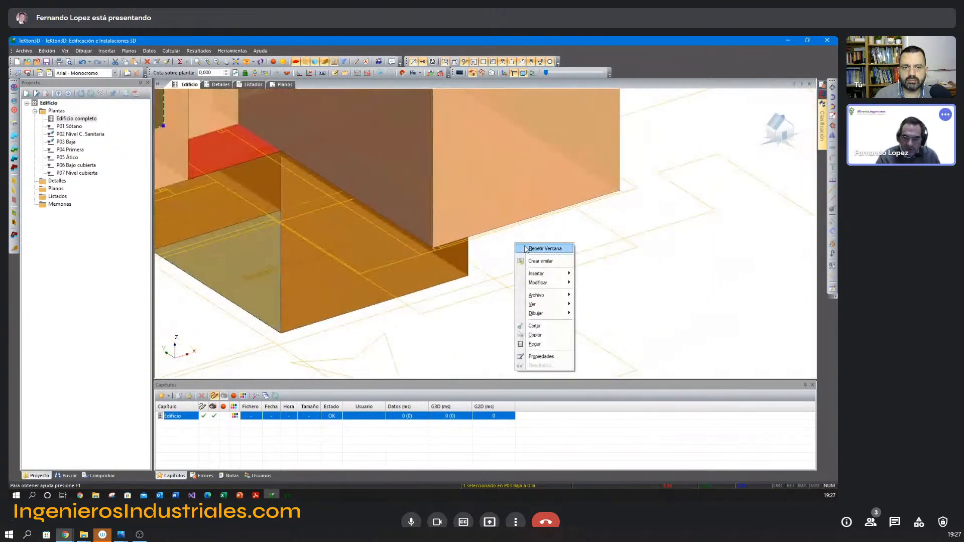
pyautogui.click(526, 248)
pyautogui.scroll(3, 471, 243)
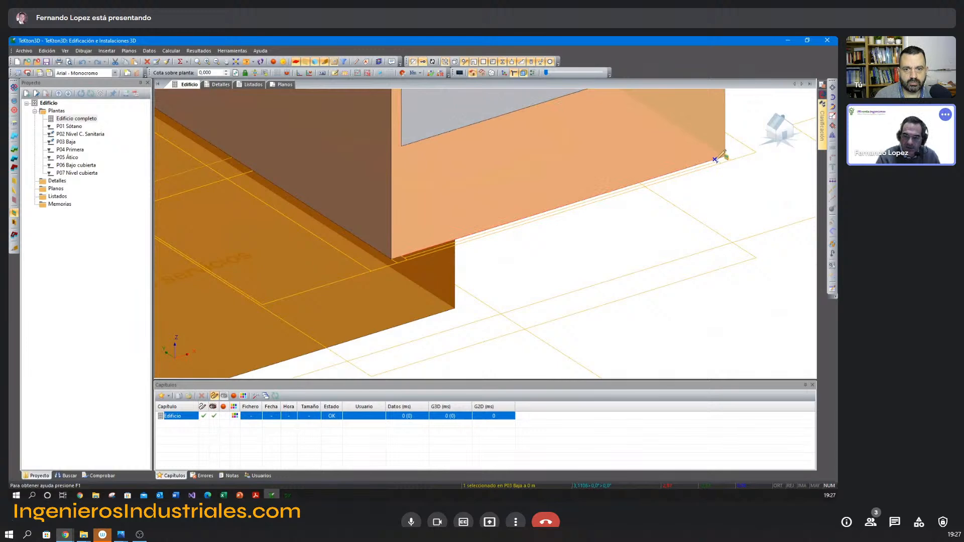
pyautogui.click(718, 159)
# Insert a window in the recessed ground-floor wall between the kitchen and the projecting volume.
pyautogui.scroll(-3, 688, 237)
pyautogui.moveTo(664, 230); pyautogui.dragTo(615, 300, button='middle')
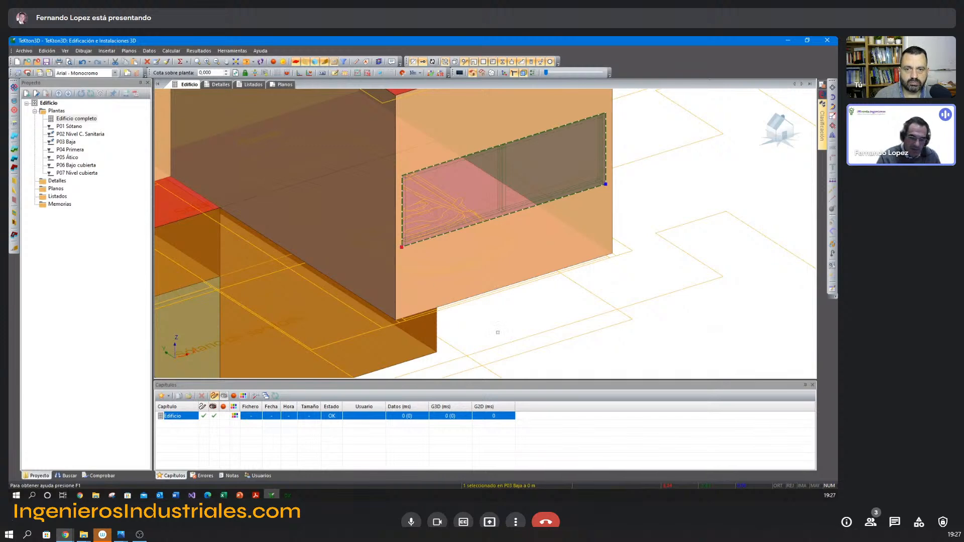
pyautogui.scroll(-3, 505, 342)
pyautogui.moveTo(497, 331); pyautogui.dragTo(523, 241, button='middle')
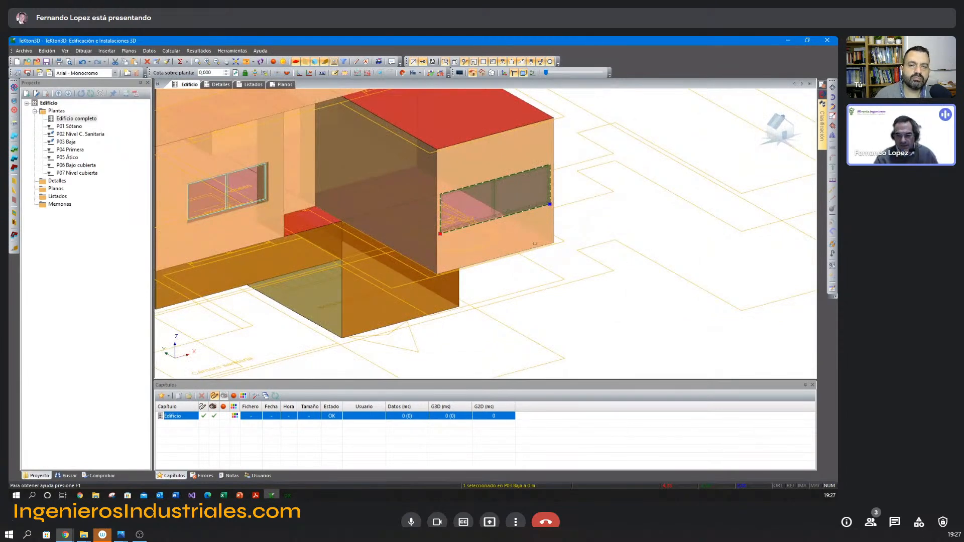
pyautogui.moveTo(538, 243); pyautogui.dragTo(560, 241, button='middle')
pyautogui.moveTo(359, 231)
pyautogui.mouseDown(button='middle')
pyautogui.moveTo(475, 278)
pyautogui.moveTo(442, 251)
pyautogui.moveTo(517, 239)
pyautogui.moveTo(516, 249)
pyautogui.mouseUp(button='middle')
pyautogui.scroll(3, 442, 248)
pyautogui.scroll(2, 516, 249)
pyautogui.rightClick(515, 214)
pyautogui.click(523, 216)
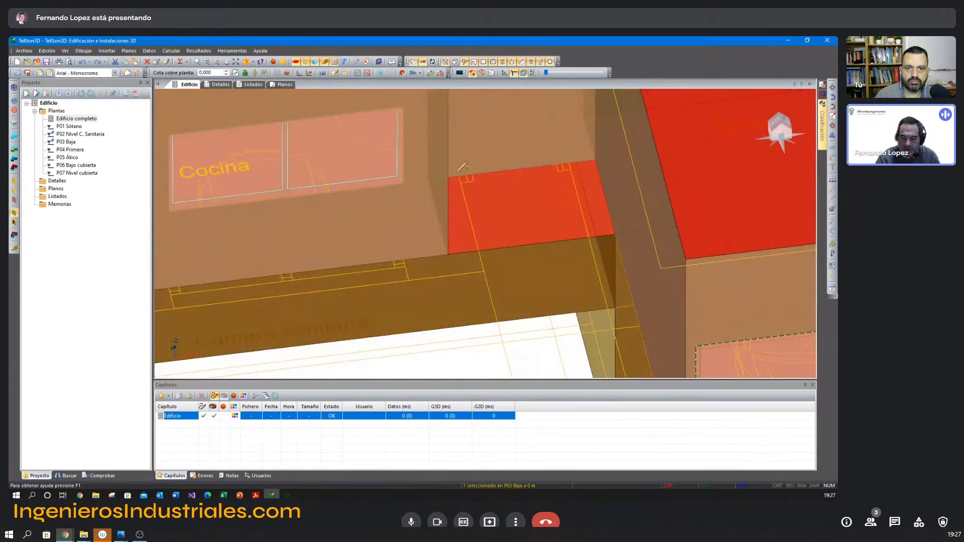
pyautogui.scroll(-5, 566, 234)
pyautogui.moveTo(566, 234); pyautogui.dragTo(505, 199, button='middle')
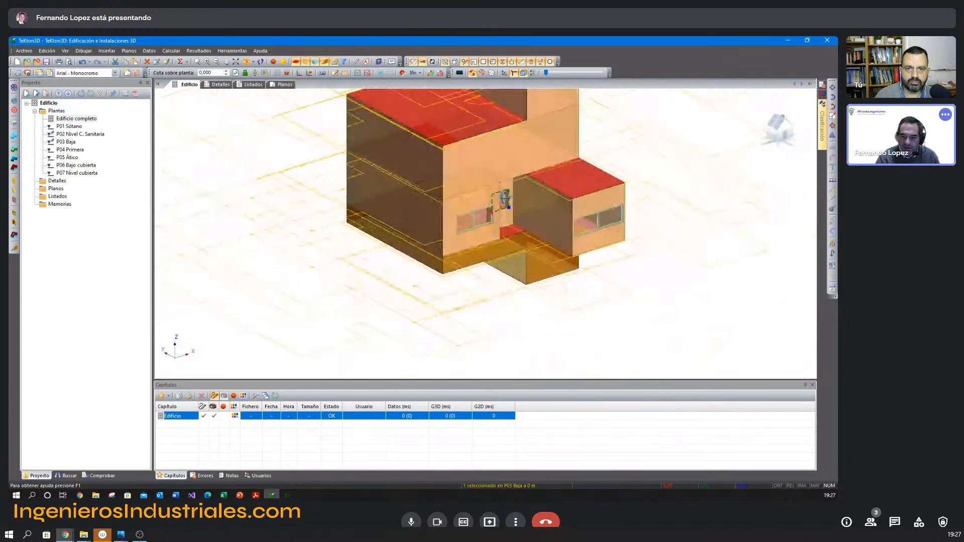
pyautogui.scroll(5, 491, 196)
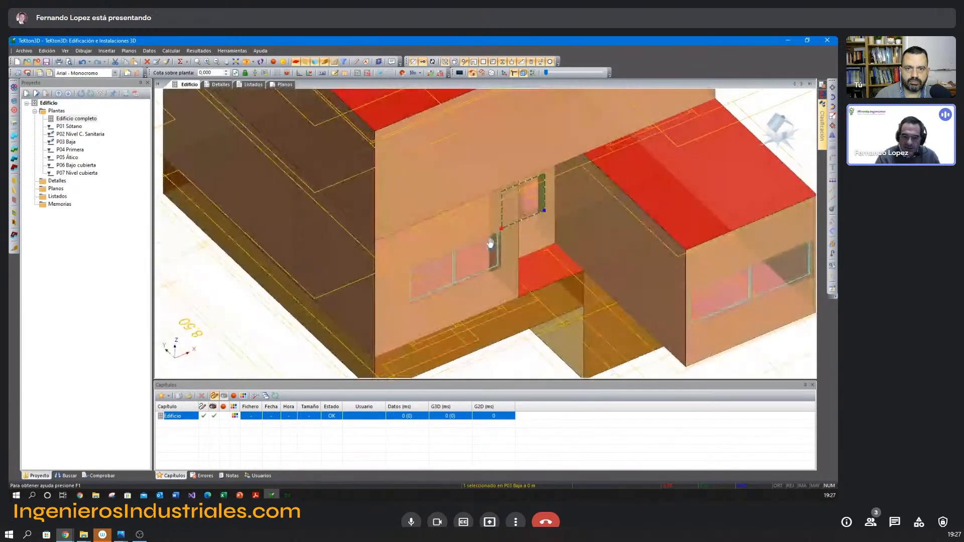
# Try duplicating the kitchen window onto the first-floor wall directly above, and delete the copy.
pyautogui.click(490, 243)
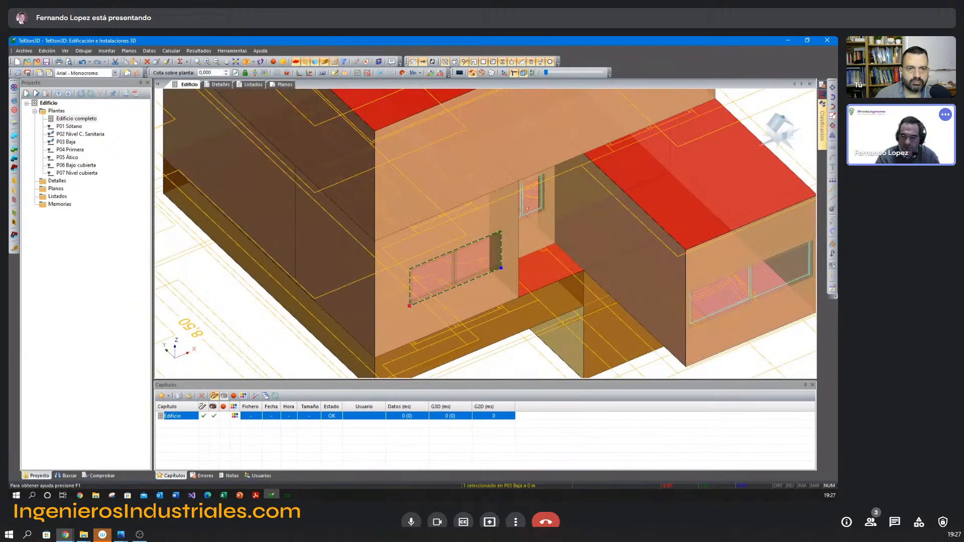
pyautogui.click(833, 126)
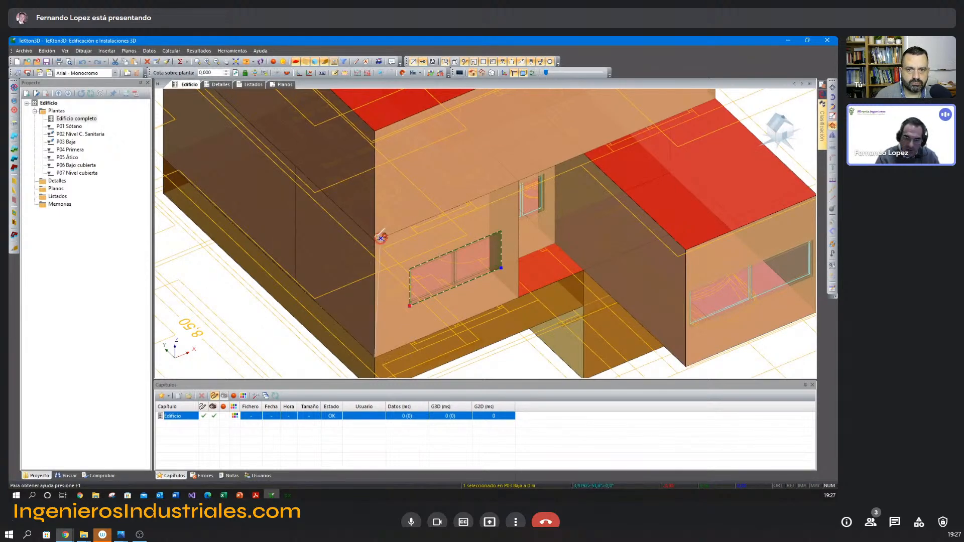
pyautogui.click(376, 241)
pyautogui.press('Escape')
pyautogui.click(453, 160)
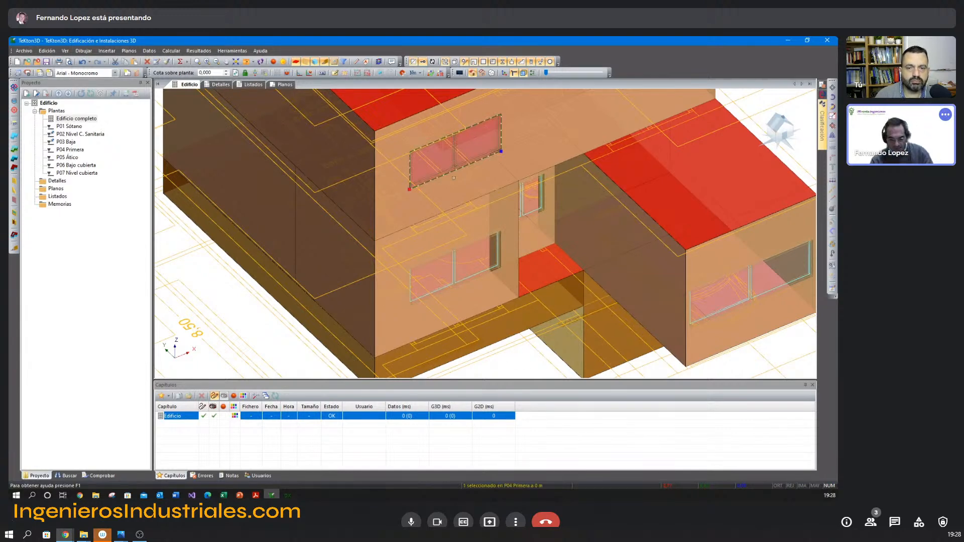
pyautogui.press('Delete')
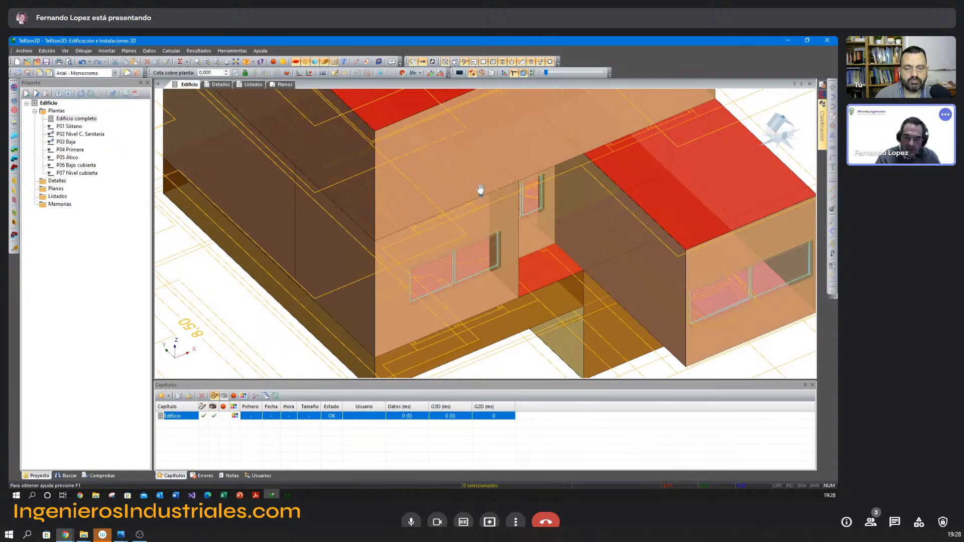
# Insert two separate windows in the first-floor front wall, one above the kitchen and one near the opposite end.
pyautogui.moveTo(480, 185); pyautogui.dragTo(479, 201, button='right')
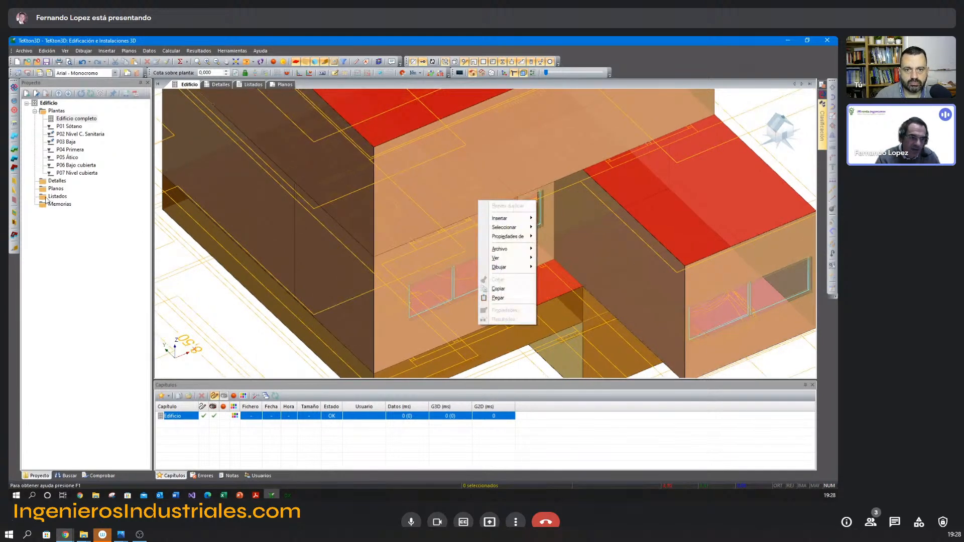
pyautogui.click(14, 213)
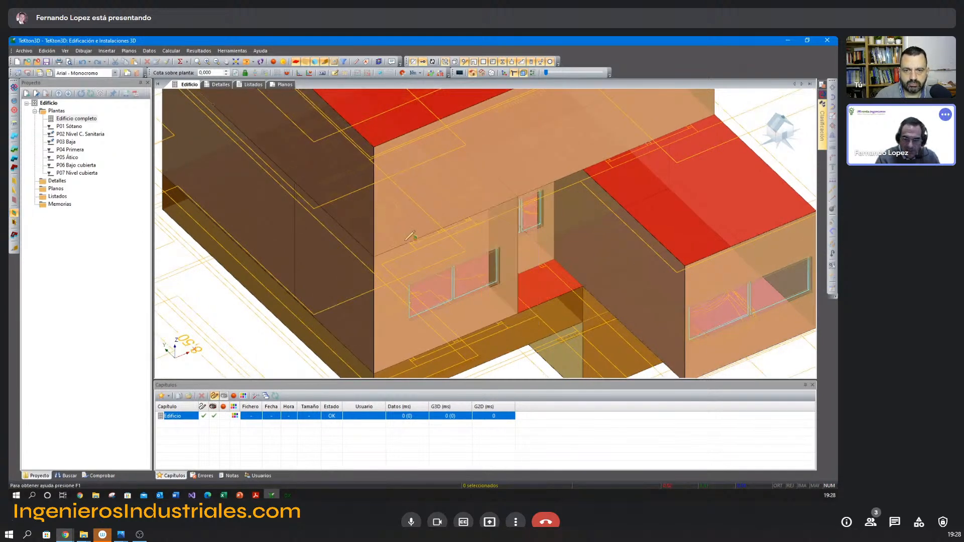
pyautogui.click(468, 217)
pyautogui.rightClick(571, 166)
pyautogui.click(587, 171)
pyautogui.click(605, 160)
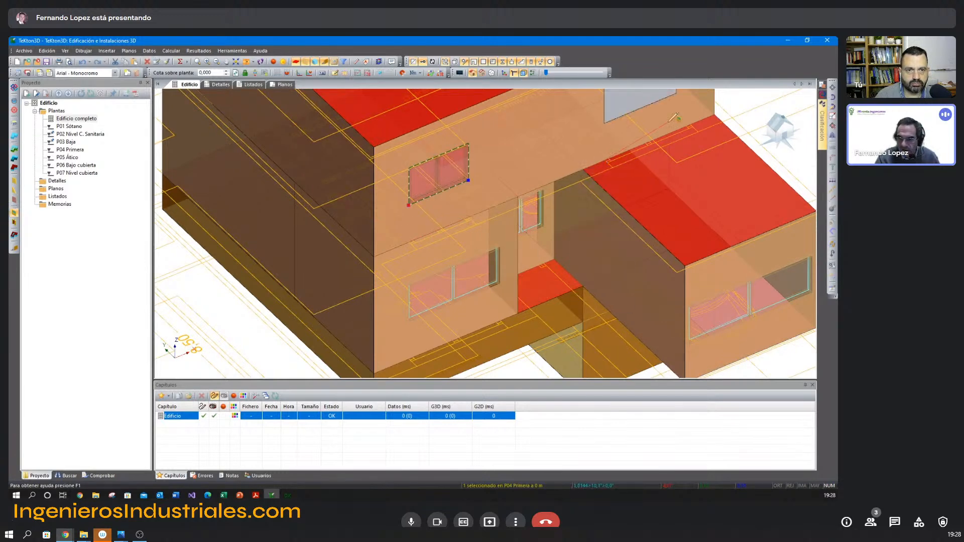
pyautogui.click(689, 126)
# Insert a window in the ground-floor side wall that borders the rear terrace (Terraza).
pyautogui.keyDown('shift'); pyautogui.moveTo(709, 166); pyautogui.dragTo(530, 200, button='middle'); pyautogui.keyUp('shift')
pyautogui.rightClick(592, 326)
pyautogui.click(602, 335)
pyautogui.click(583, 317)
pyautogui.click(627, 327)
pyautogui.moveTo(611, 331); pyautogui.dragTo(528, 281, button='middle')
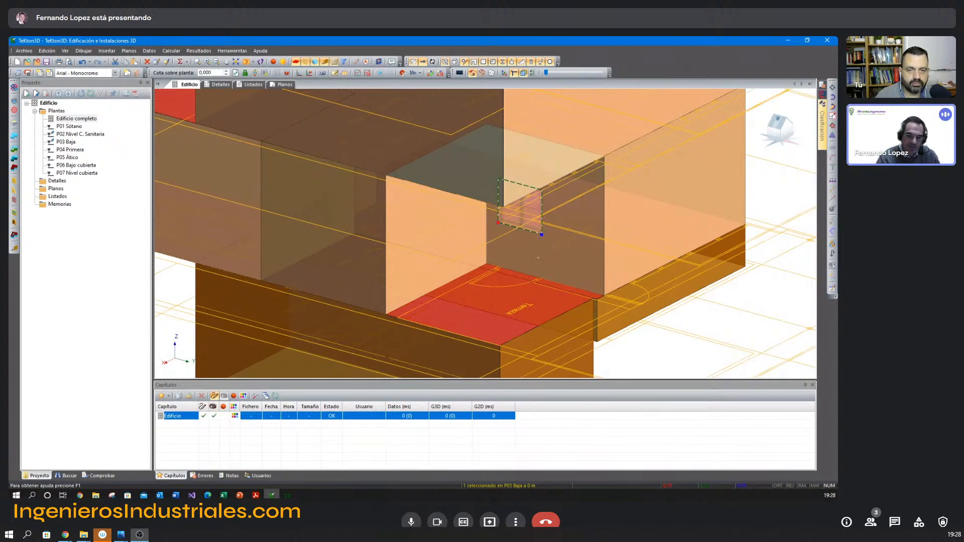
# Check the terrace side window's construction type against the EJ02 ADOSADO openings and cancel its properties.
pyautogui.keyDown('shift'); pyautogui.moveTo(534, 258); pyautogui.dragTo(472, 218, button='middle'); pyautogui.keyUp('shift')
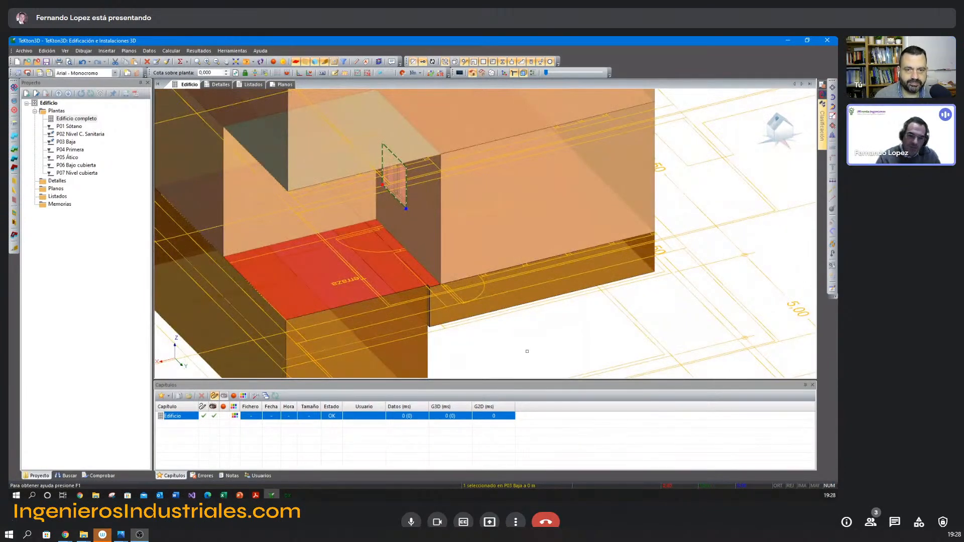
pyautogui.doubleClick(404, 200)
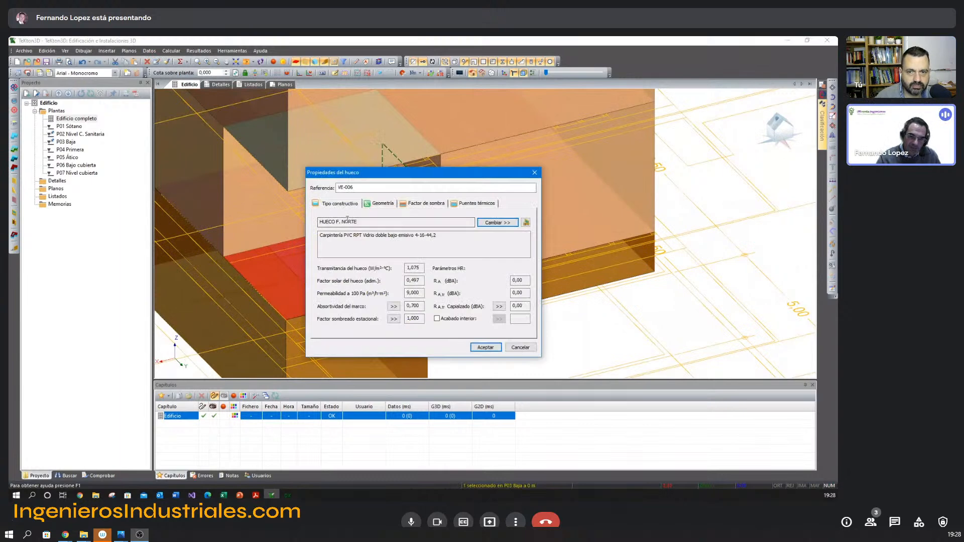
pyautogui.click(496, 222)
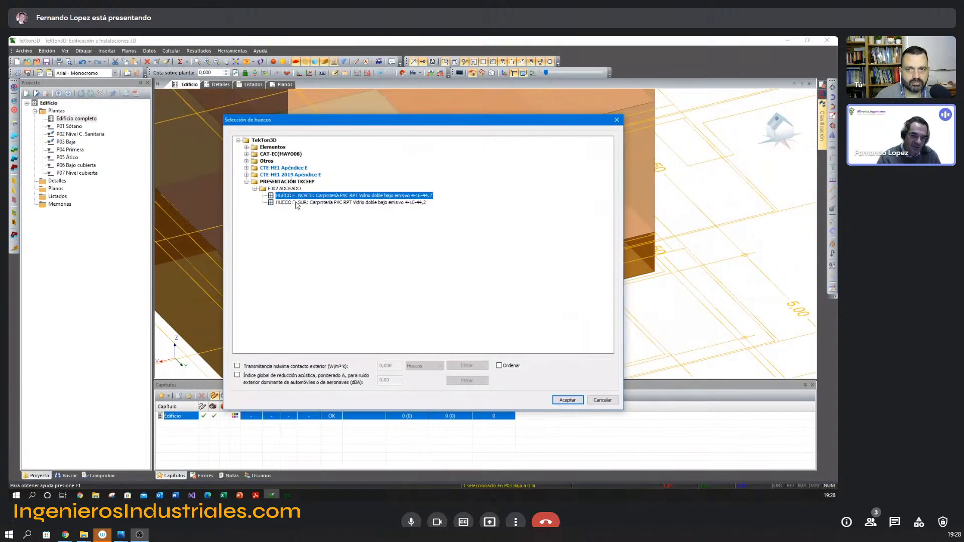
pyautogui.click(604, 402)
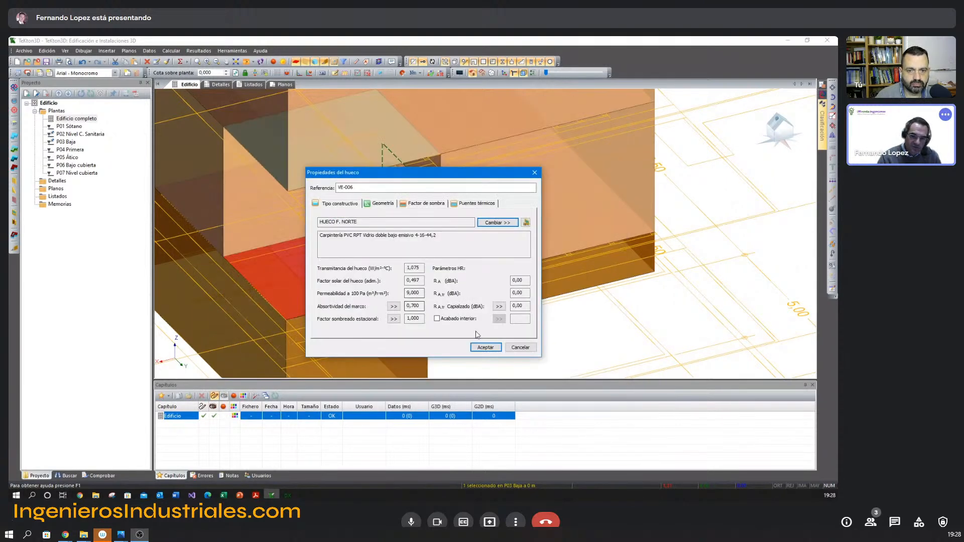
pyautogui.click(515, 347)
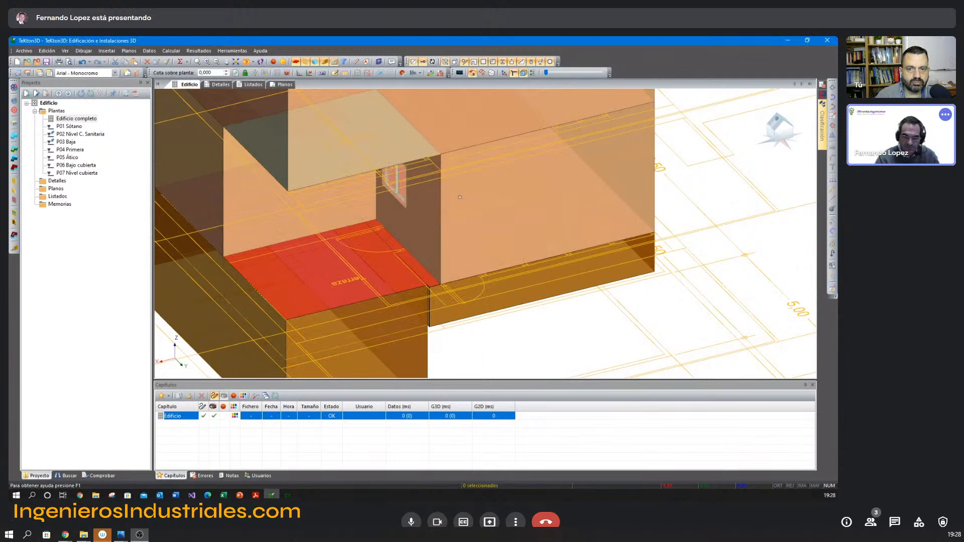
# Insert a window spanning nearly the full width of the living-dining room's rear wall on the ground floor.
pyautogui.scroll(3, 438, 211)
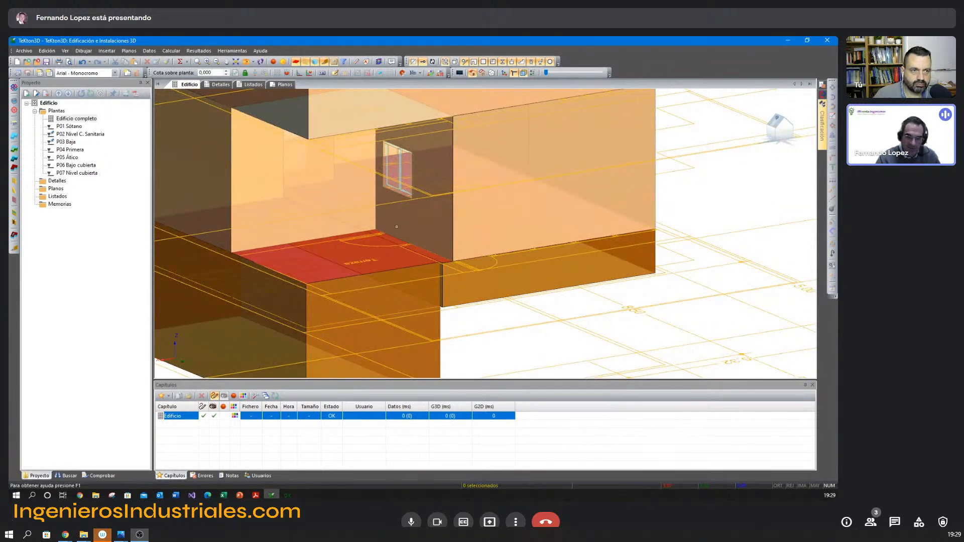
pyautogui.scroll(4, 424, 246)
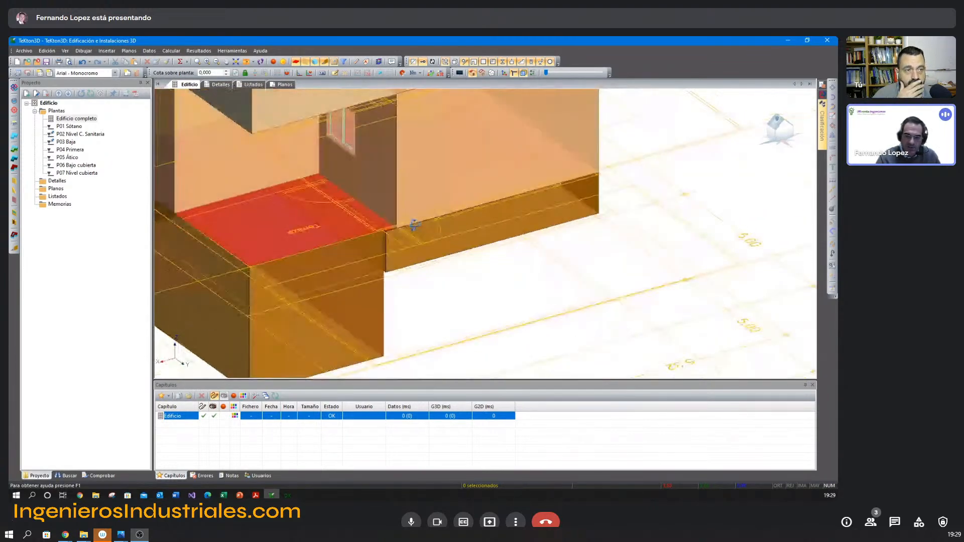
pyautogui.rightClick(439, 290)
pyautogui.click(463, 300)
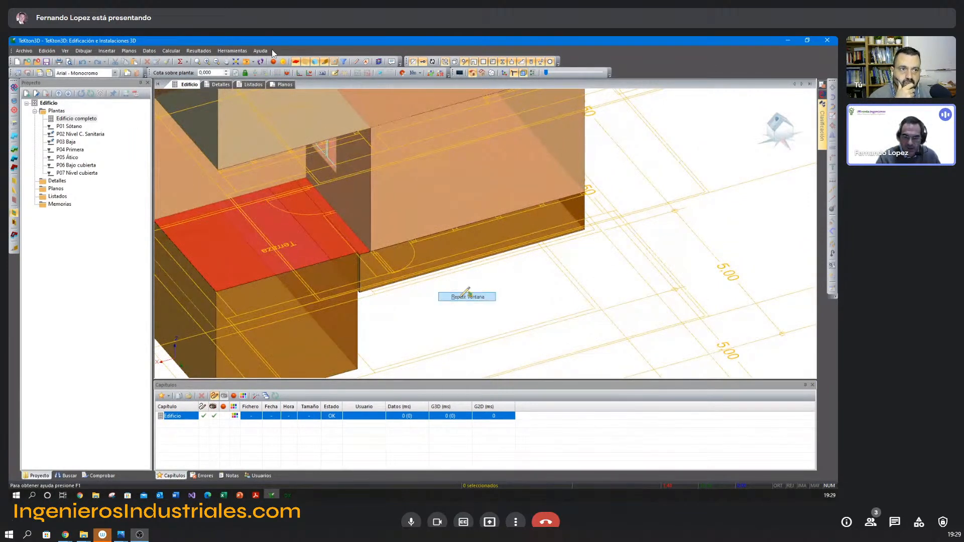
pyautogui.scroll(1, 533, 220)
pyautogui.scroll(2, 531, 219)
pyautogui.moveTo(521, 218); pyautogui.dragTo(482, 247, button='middle')
pyautogui.scroll(3, 349, 274)
pyautogui.moveTo(349, 273)
pyautogui.mouseDown(button='middle')
pyautogui.moveTo(282, 288)
pyautogui.moveTo(352, 255)
pyautogui.mouseUp(button='middle')
pyautogui.scroll(-1, 307, 266)
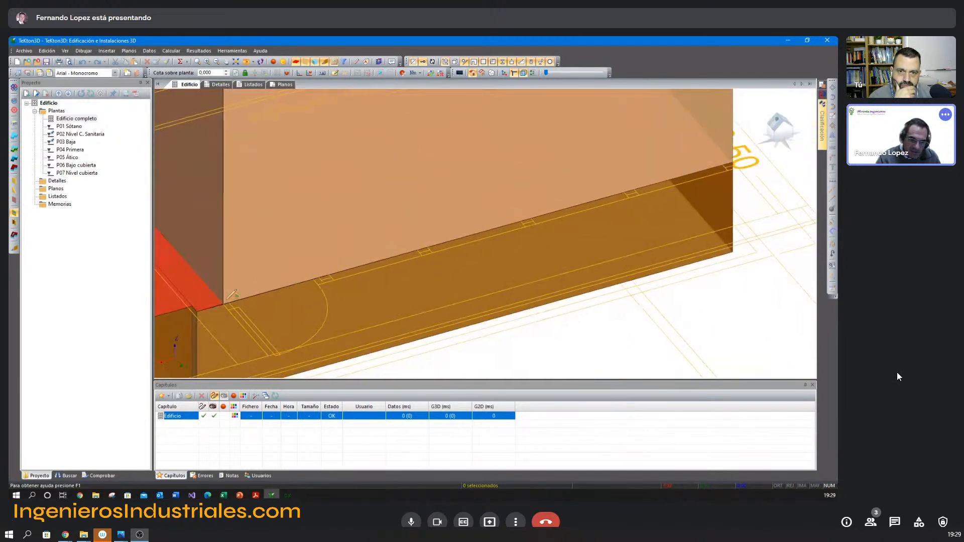
pyautogui.click(222, 304)
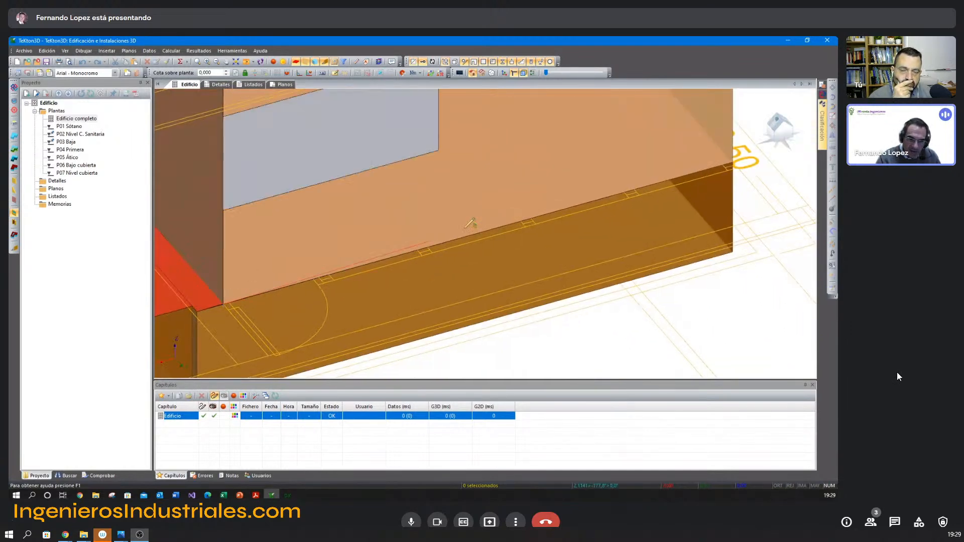
pyautogui.click(724, 166)
# Insert a window in the first-floor rear wall above the living-dining room.
pyautogui.moveTo(705, 107); pyautogui.dragTo(594, 181, button='middle')
pyautogui.scroll(-6, 564, 202)
pyautogui.scroll(4, 520, 195)
pyautogui.moveTo(520, 195); pyautogui.dragTo(512, 306, button='middle')
pyautogui.rightClick(479, 197)
pyautogui.click(495, 203)
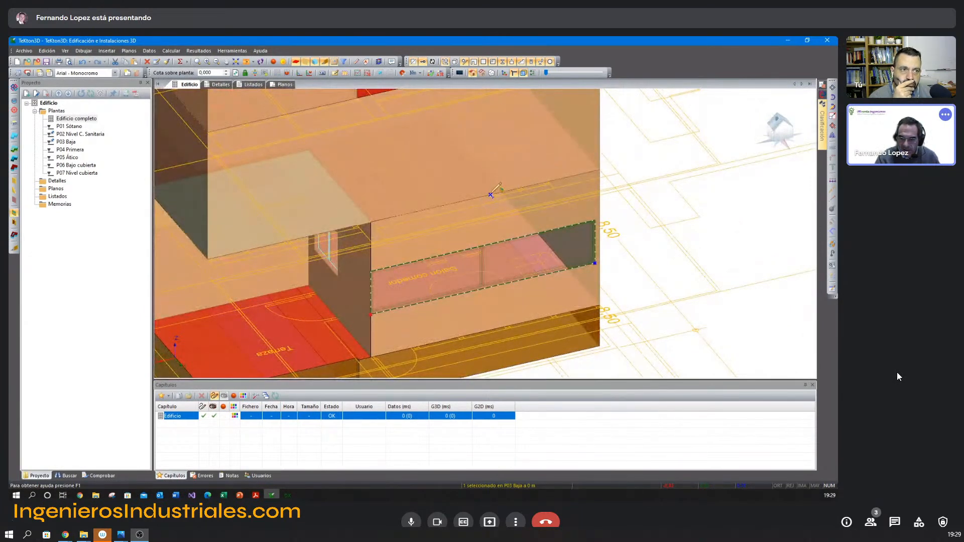
pyautogui.click(548, 181)
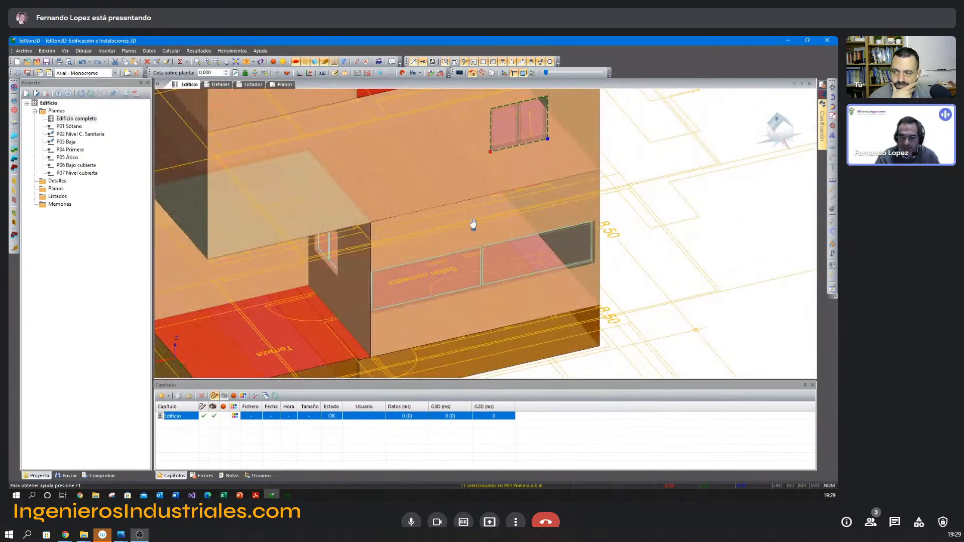
# Insert a window in the attic-floor rear wall of the projecting tower volume.
pyautogui.scroll(-2, 472, 225)
pyautogui.keyDown('shift'); pyautogui.moveTo(458, 233); pyautogui.dragTo(467, 234, button='middle'); pyautogui.keyUp('shift')
pyautogui.moveTo(458, 198); pyautogui.dragTo(457, 241, button='middle')
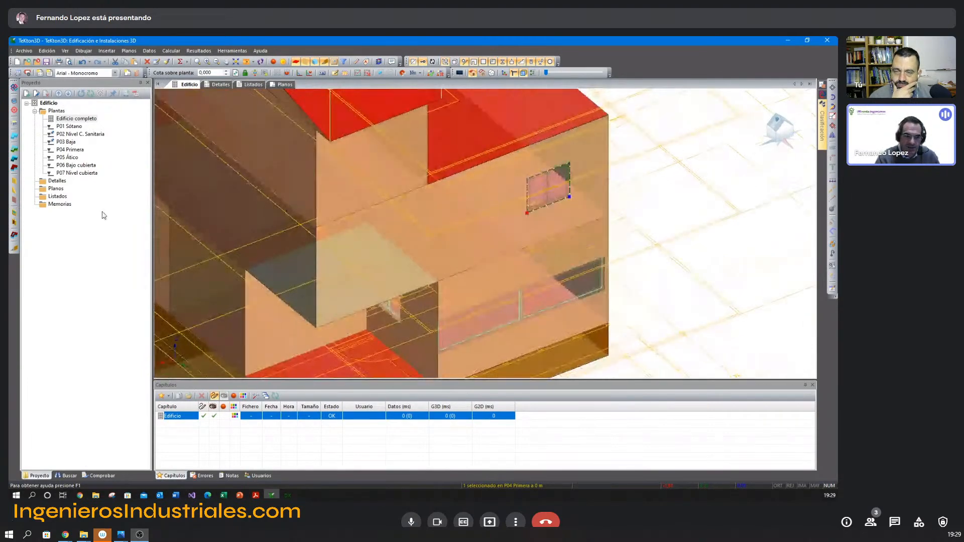
pyautogui.rightClick(398, 207)
pyautogui.click(413, 213)
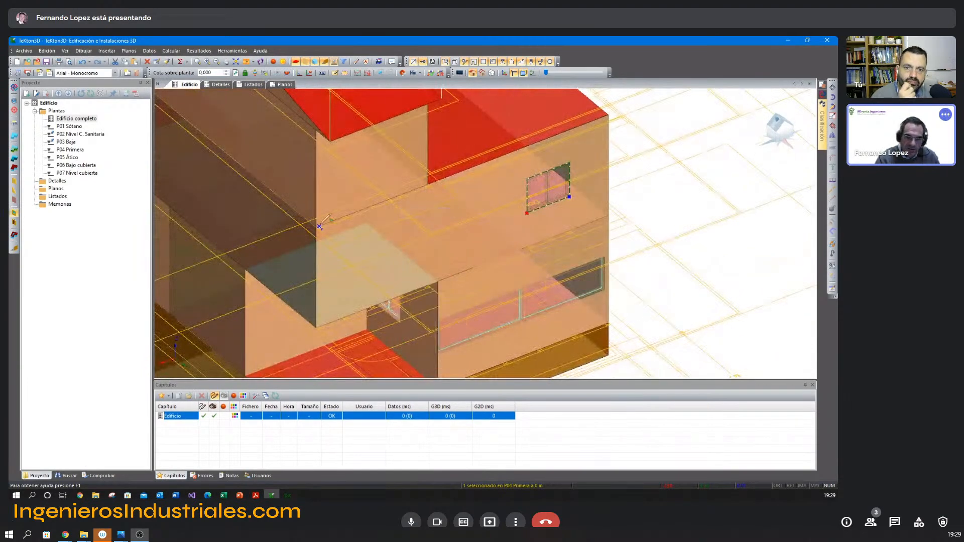
pyautogui.scroll(3, 322, 223)
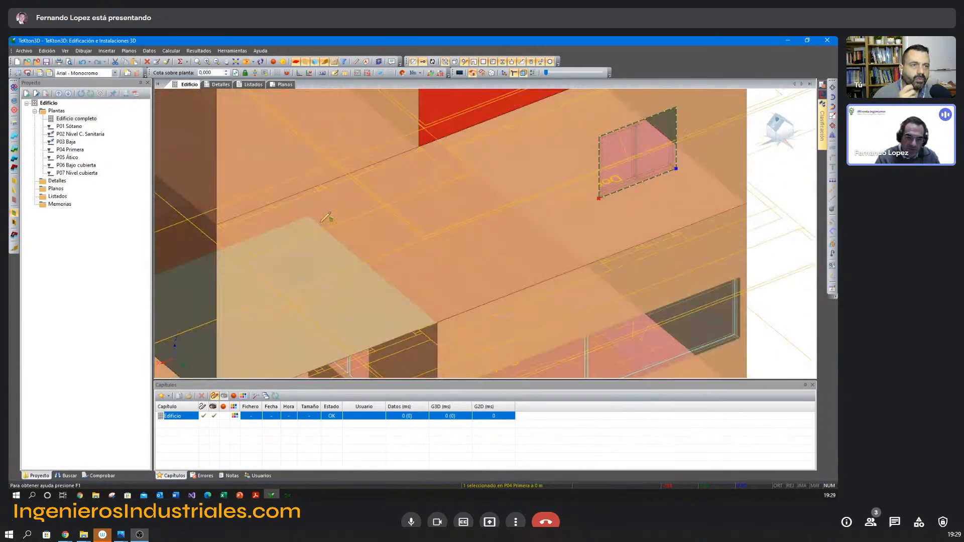
pyautogui.click(221, 221)
pyautogui.click(418, 145)
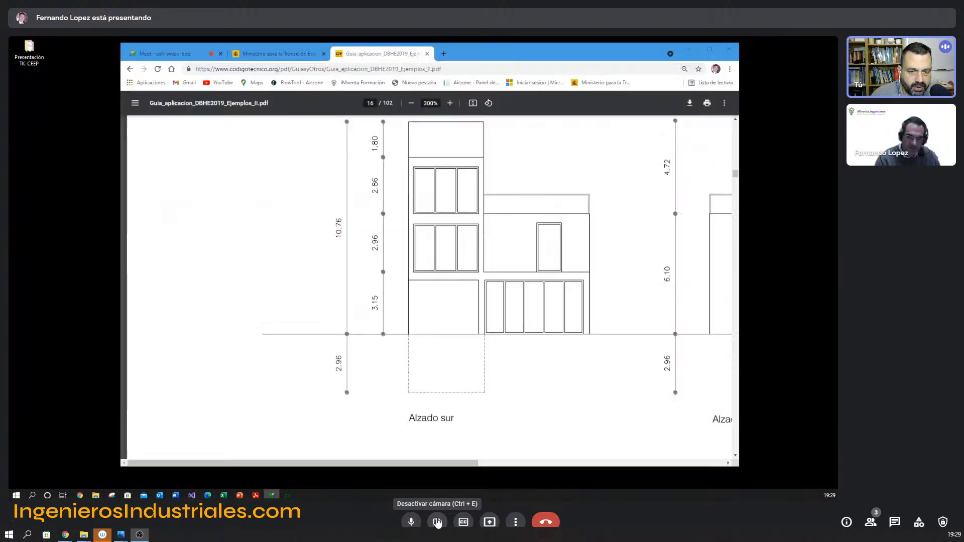
# Turn off the camera in Google Meet and change the meeting layout to Foco.
pyautogui.click(437, 523)
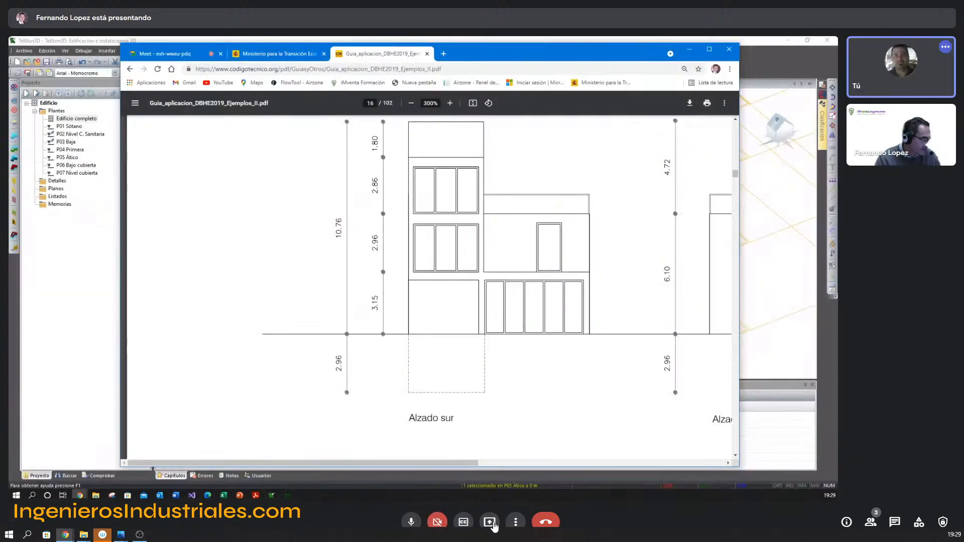
pyautogui.click(516, 523)
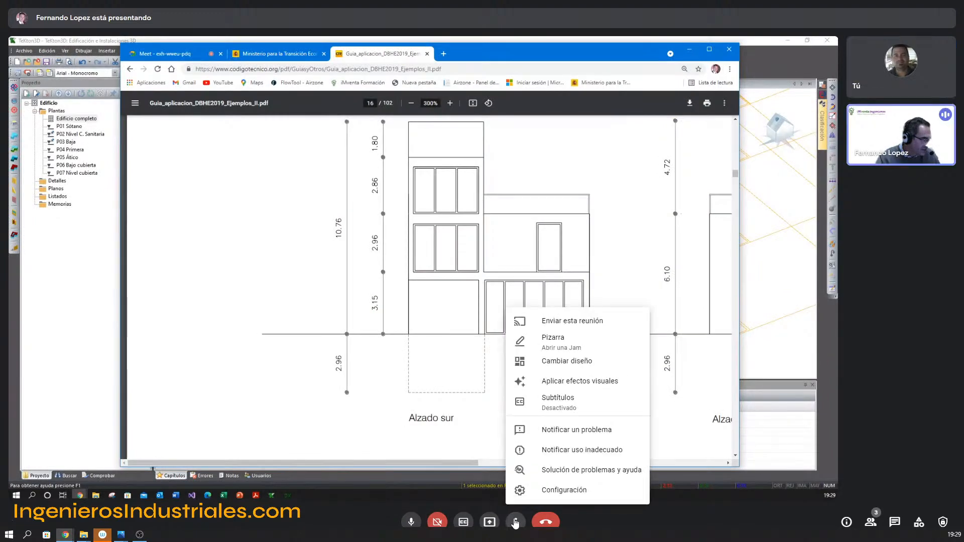
pyautogui.click(576, 360)
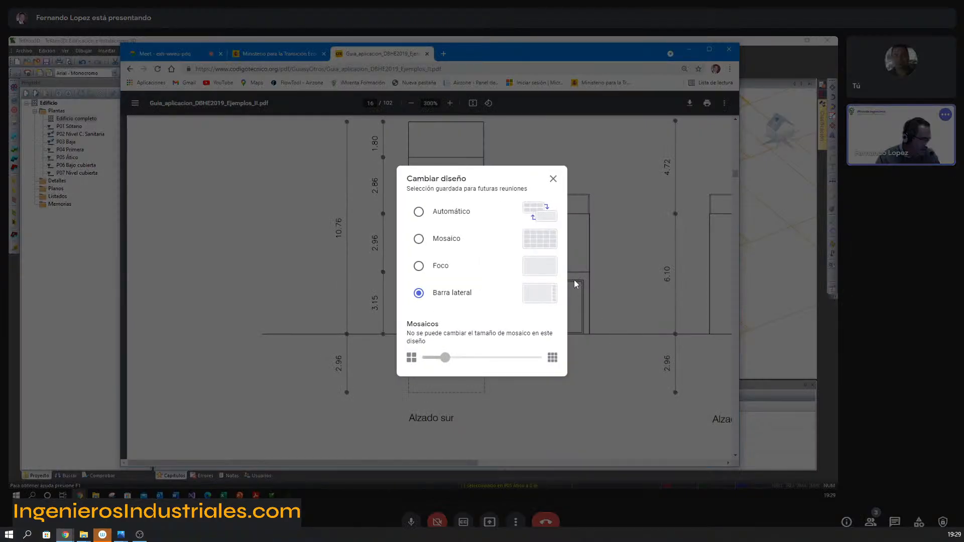
pyautogui.click(435, 269)
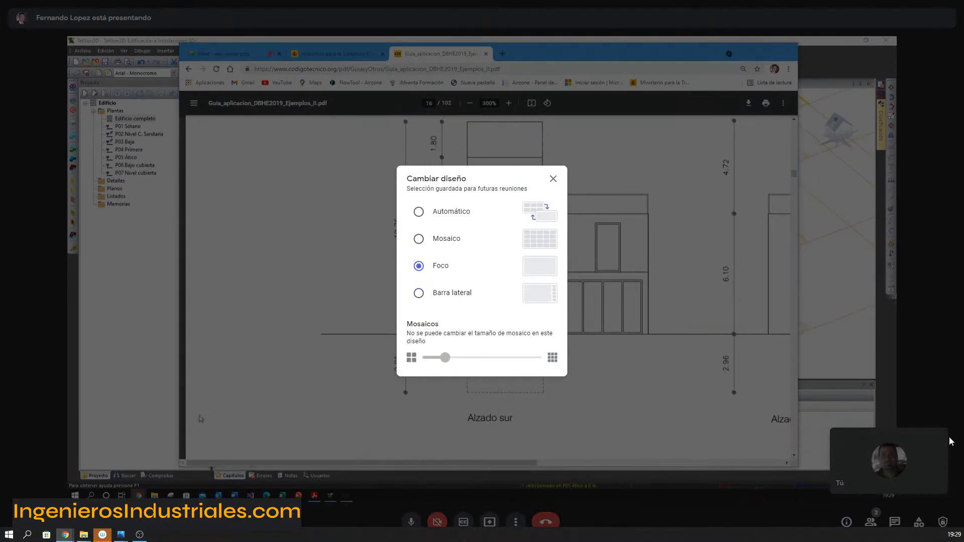
pyautogui.click(553, 180)
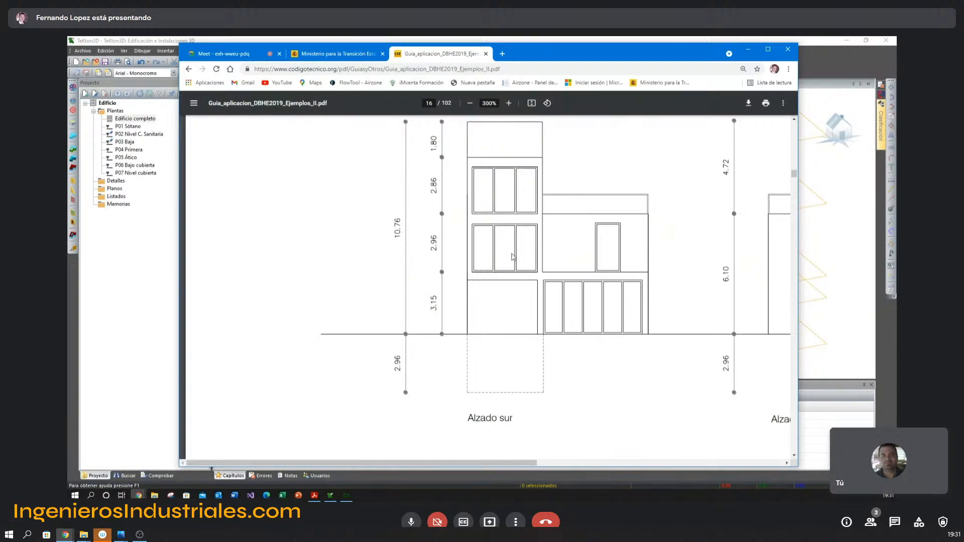
# Switch to the Adosado Guia 2 HE.dwg drawing in DXwin and dimension the garage door's height in the front elevation.
pyautogui.hotkey('alt', 'Tab')
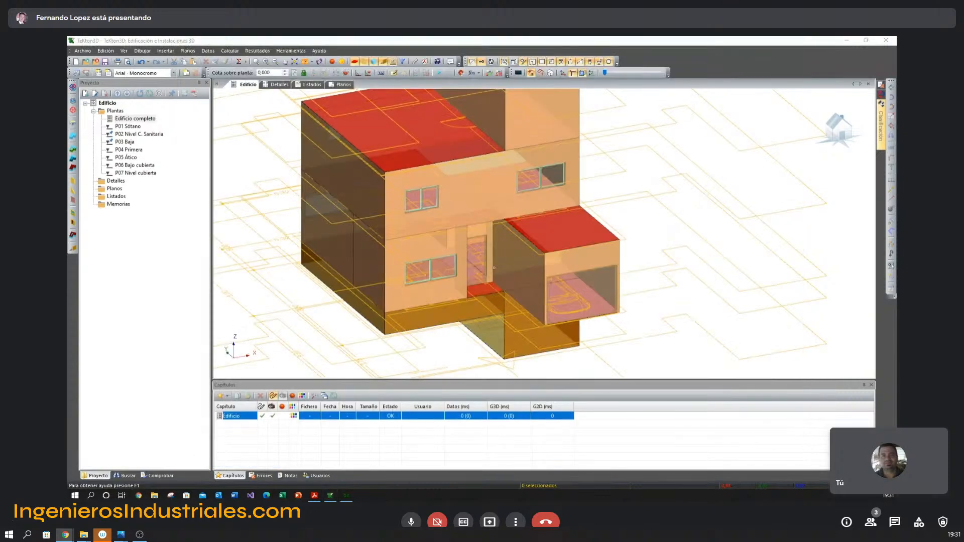
pyautogui.hotkey('alt', 'Tab')
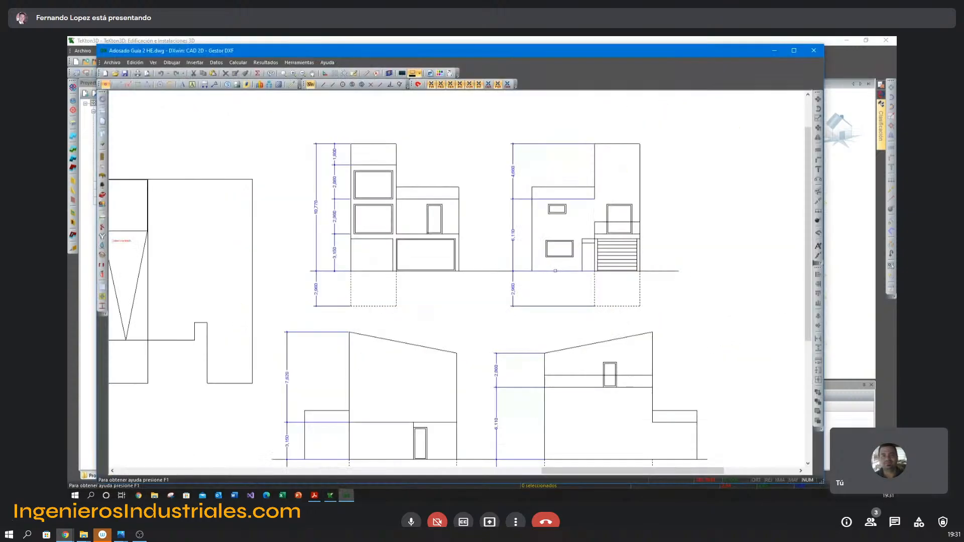
pyautogui.scroll(3, 467, 270)
pyautogui.moveTo(458, 298); pyautogui.dragTo(460, 304, button='middle')
pyautogui.scroll(4, 460, 303)
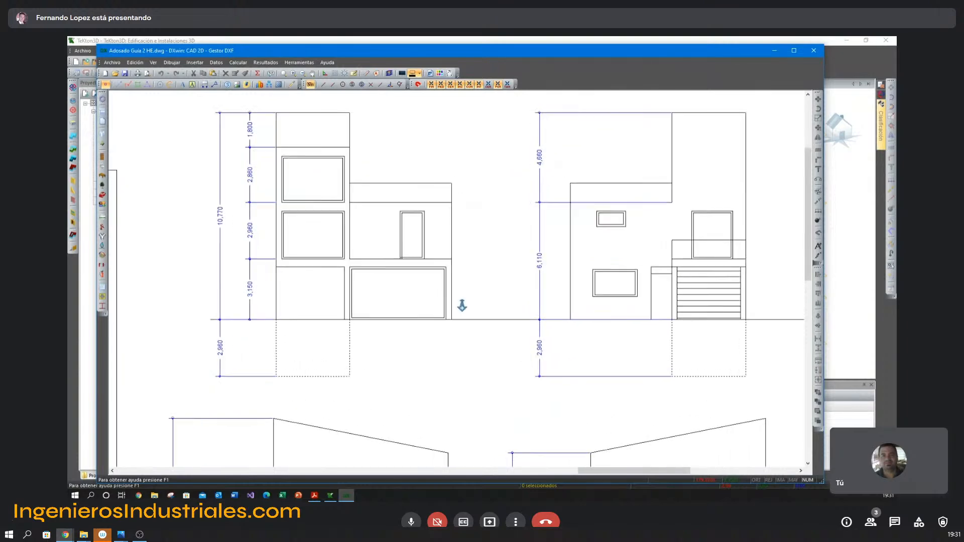
pyautogui.moveTo(538, 319)
pyautogui.mouseDown(button='middle')
pyautogui.moveTo(277, 297)
pyautogui.moveTo(254, 314)
pyautogui.mouseUp(button='middle')
pyautogui.scroll(2, 456, 304)
pyautogui.scroll(2, 456, 305)
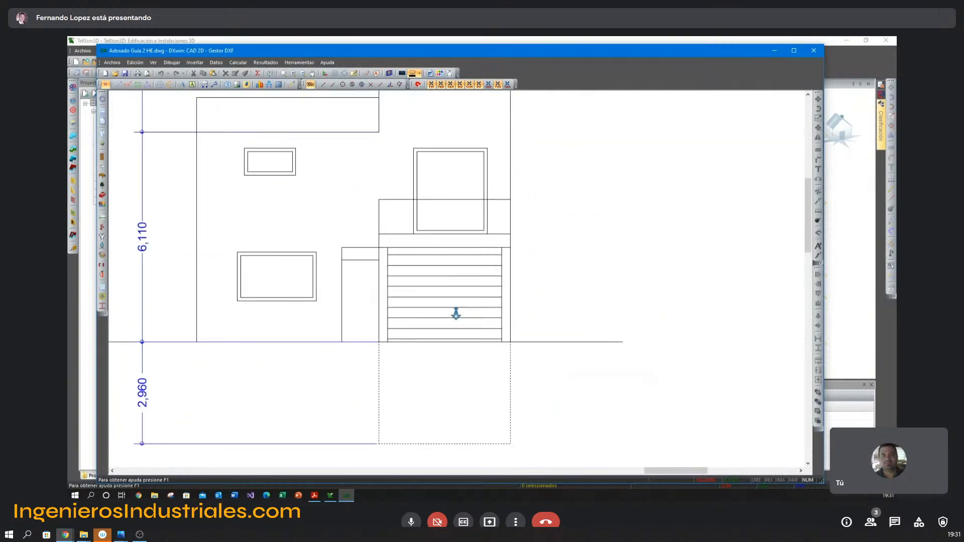
pyautogui.click(205, 86)
pyautogui.click(502, 247)
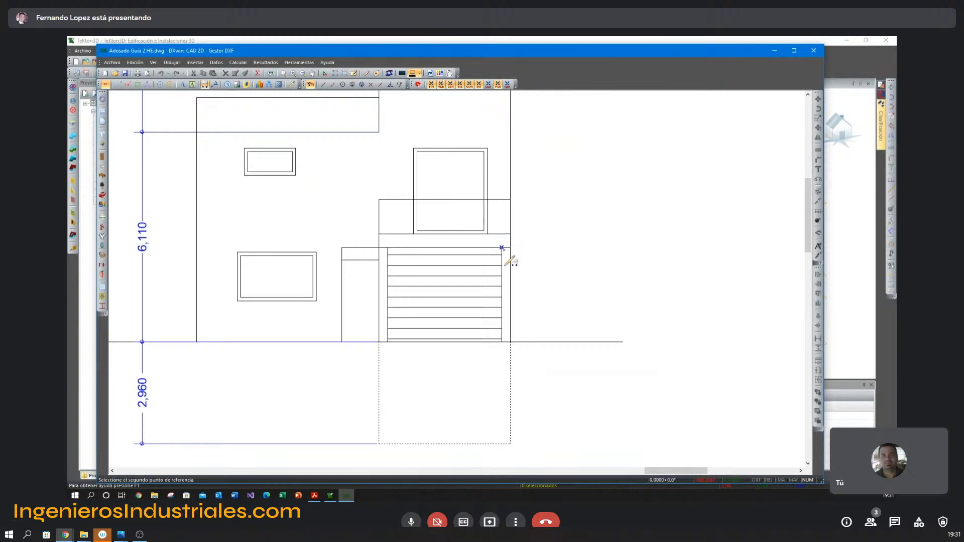
pyautogui.click(502, 342)
pyautogui.click(545, 321)
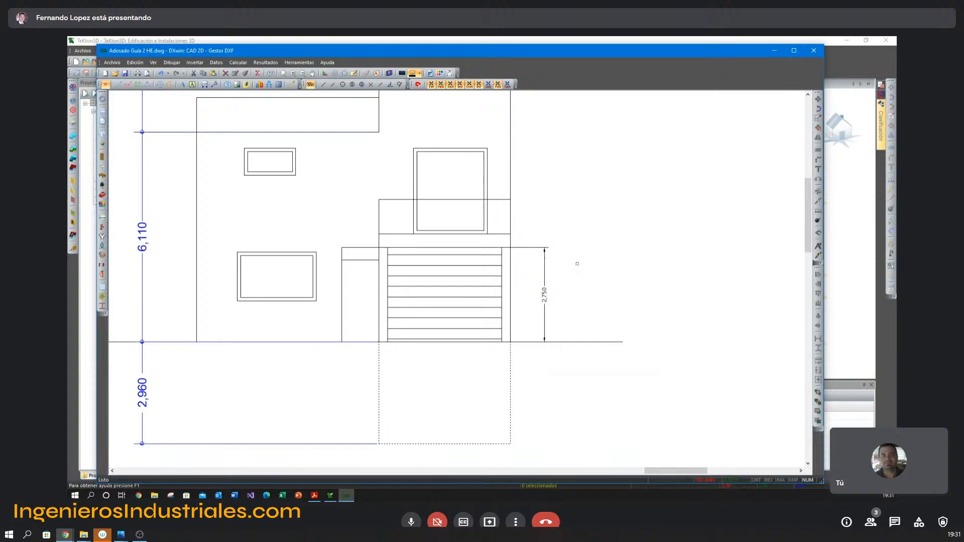
# Switch back to TeKton3D and set the height of the garage door on the front facade to 2.75 m.
pyautogui.click(840, 70)
pyautogui.click(280, 84)
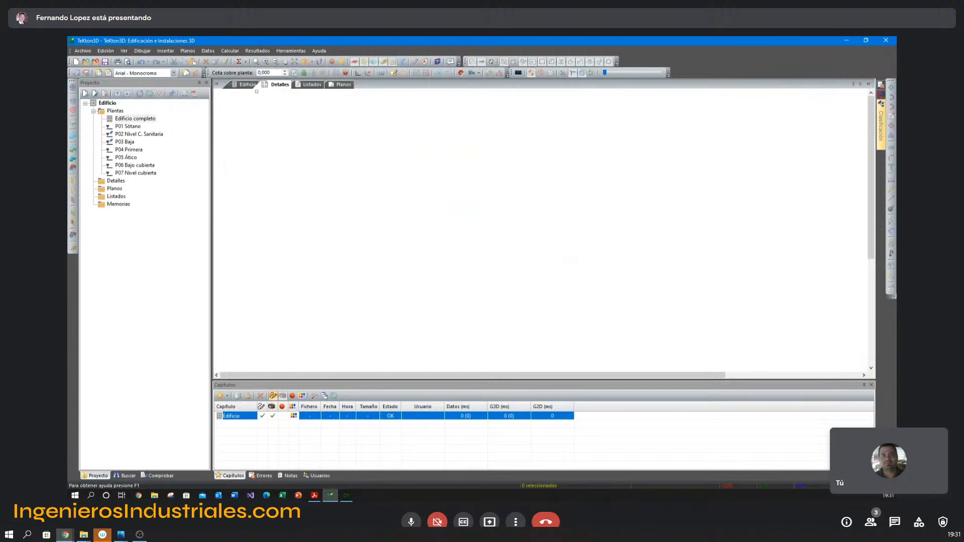
pyautogui.click(247, 85)
pyautogui.hotkey('alt', 'Tab')
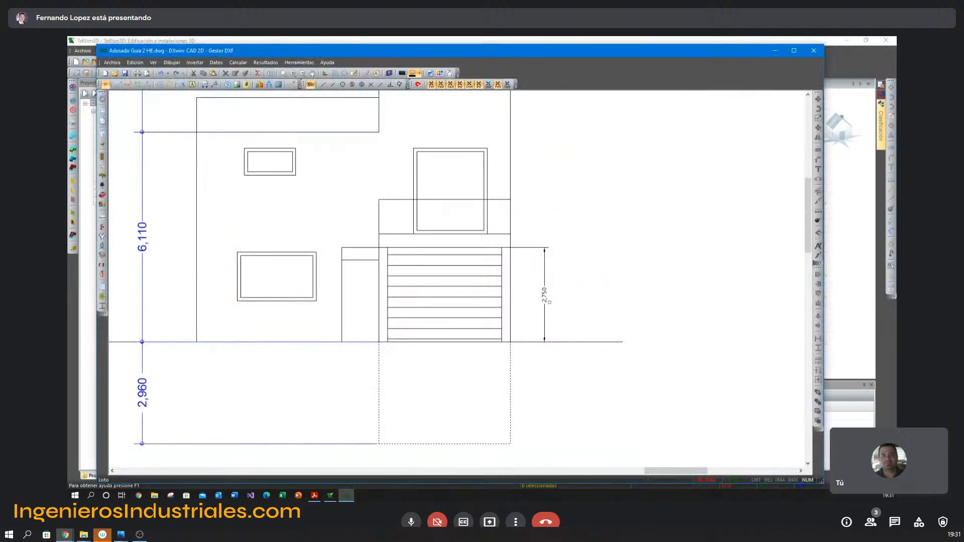
pyautogui.hotkey('alt', 'Tab')
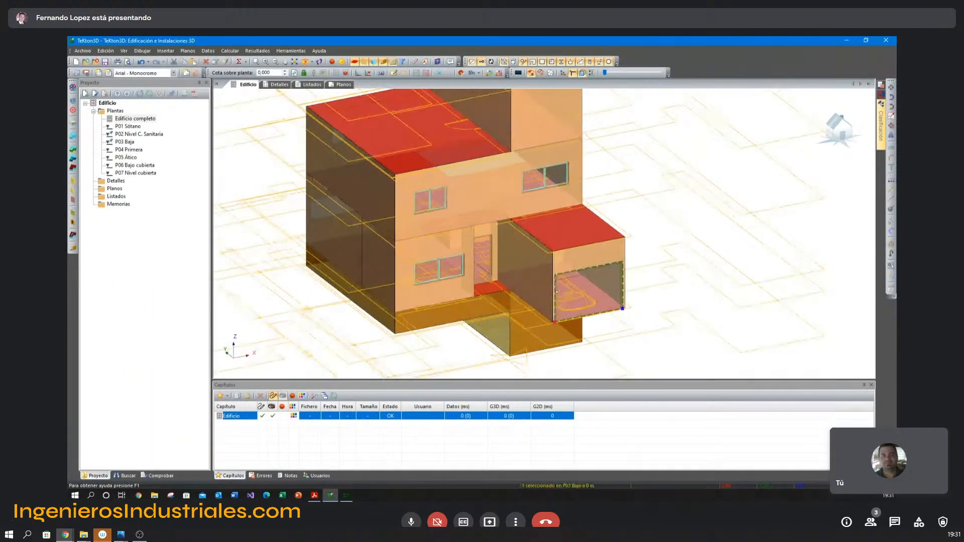
pyautogui.doubleClick(559, 299)
pyautogui.click(441, 203)
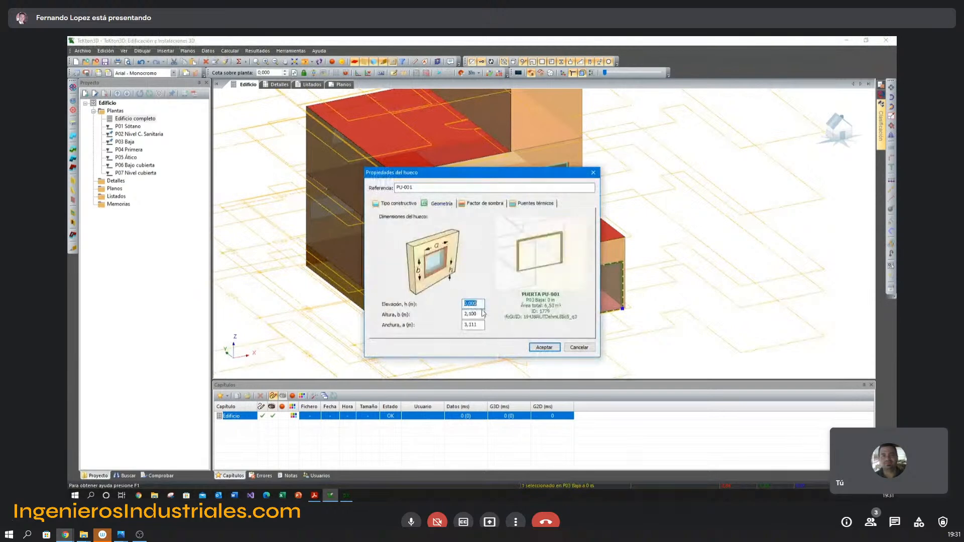
pyautogui.moveTo(468, 315); pyautogui.dragTo(487, 318)
pyautogui.press('Return')
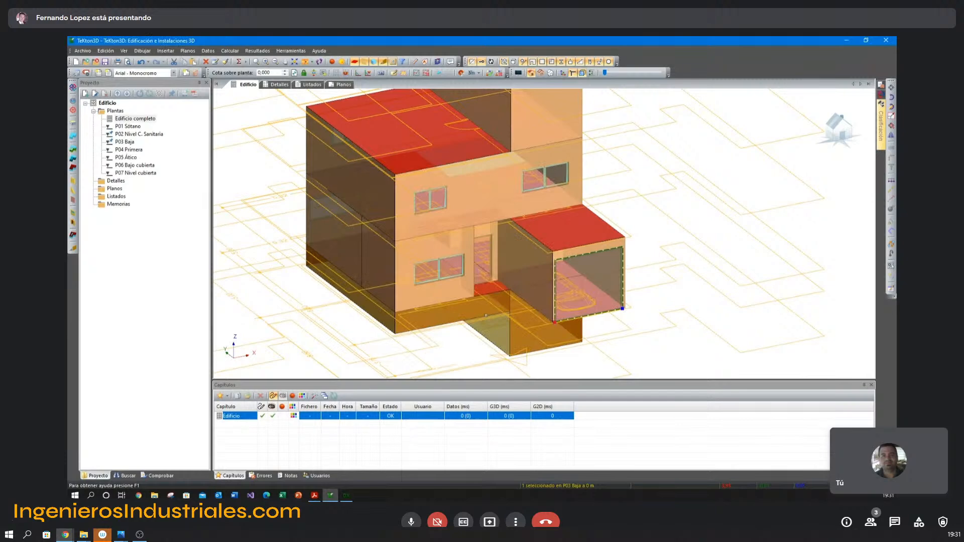
# After consulting the rear elevation in DXwin, copy only the garage door's elevation and height properties to the living-dining room's large rear window.
pyautogui.click(346, 496)
pyautogui.moveTo(351, 244); pyautogui.dragTo(646, 257, button='middle')
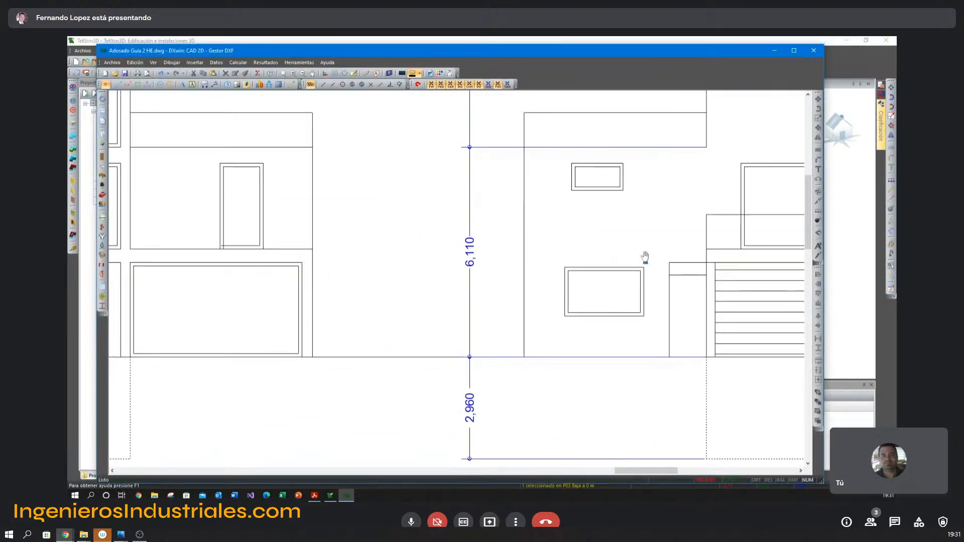
pyautogui.scroll(-3, 452, 278)
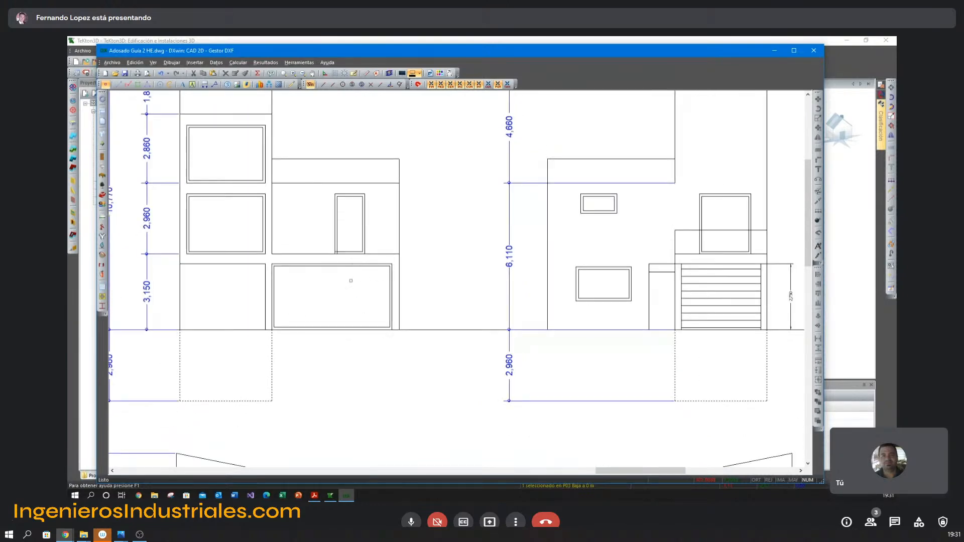
pyautogui.hotkey('alt', 'Tab')
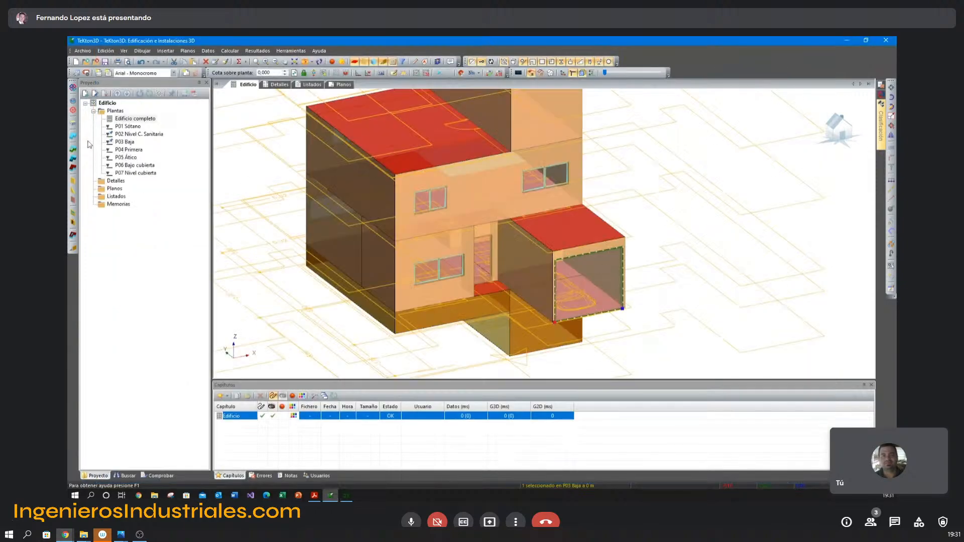
pyautogui.click(226, 62)
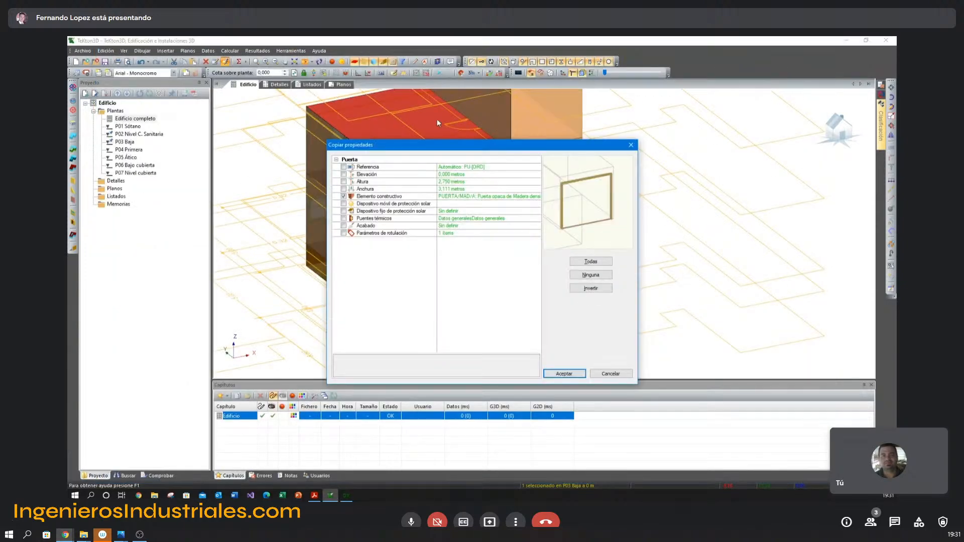
pyautogui.click(343, 174)
pyautogui.click(344, 181)
pyautogui.click(343, 196)
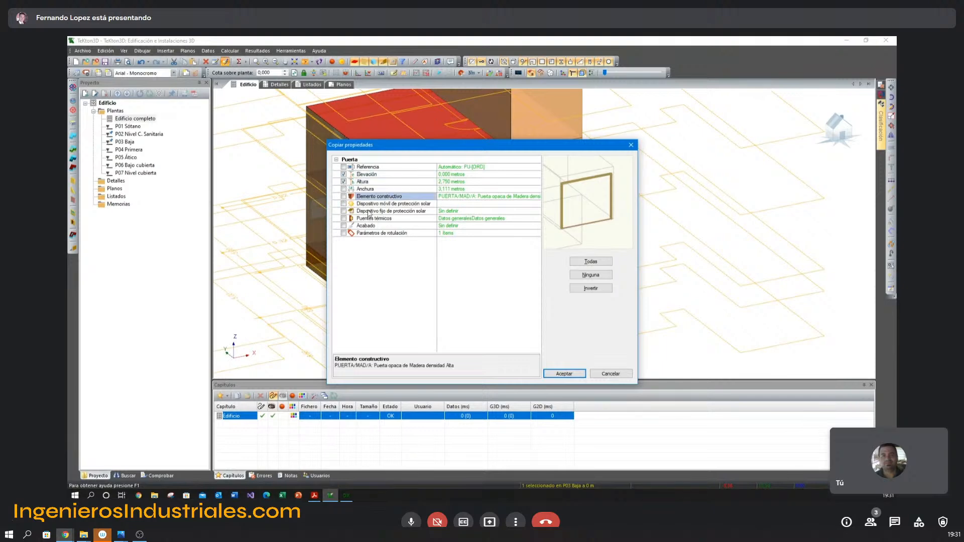
pyautogui.click(564, 373)
pyautogui.moveTo(461, 301); pyautogui.dragTo(489, 302, button='middle')
pyautogui.click(566, 287)
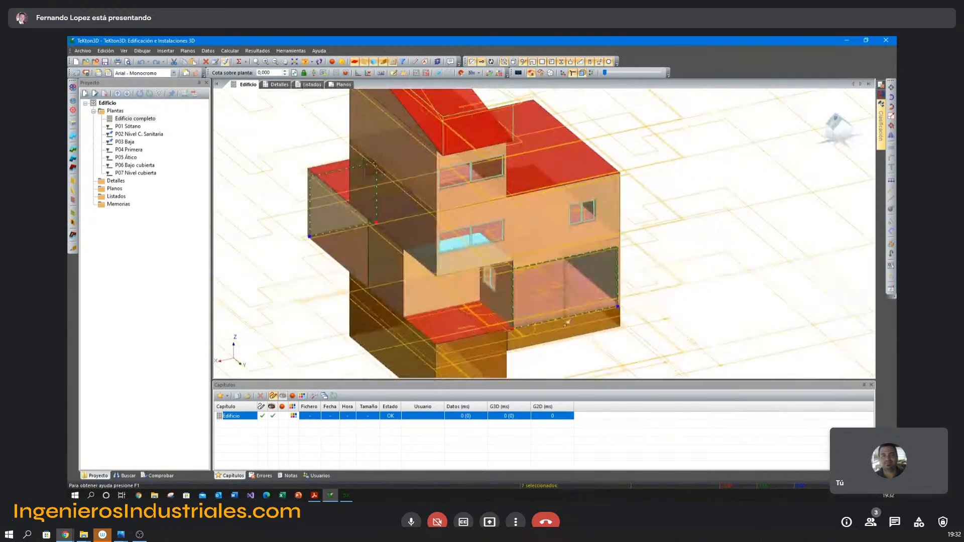
pyautogui.rightClick(632, 251)
pyautogui.click(646, 270)
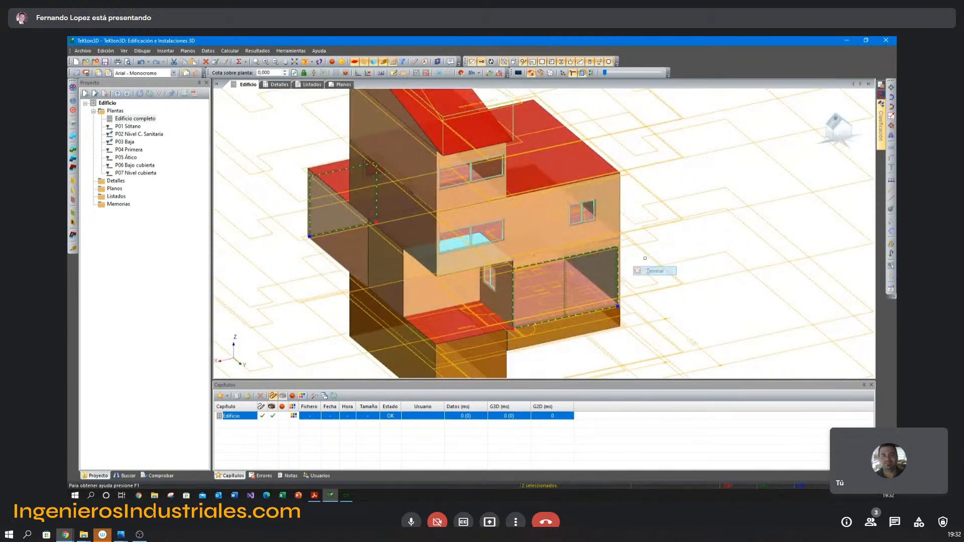
# Copy the elevation and height of the living-dining room's rear window to the ground-floor side window bordering the terrace.
pyautogui.scroll(3, 639, 257)
pyautogui.moveTo(639, 257); pyautogui.dragTo(638, 250, button='middle')
pyautogui.click(632, 228)
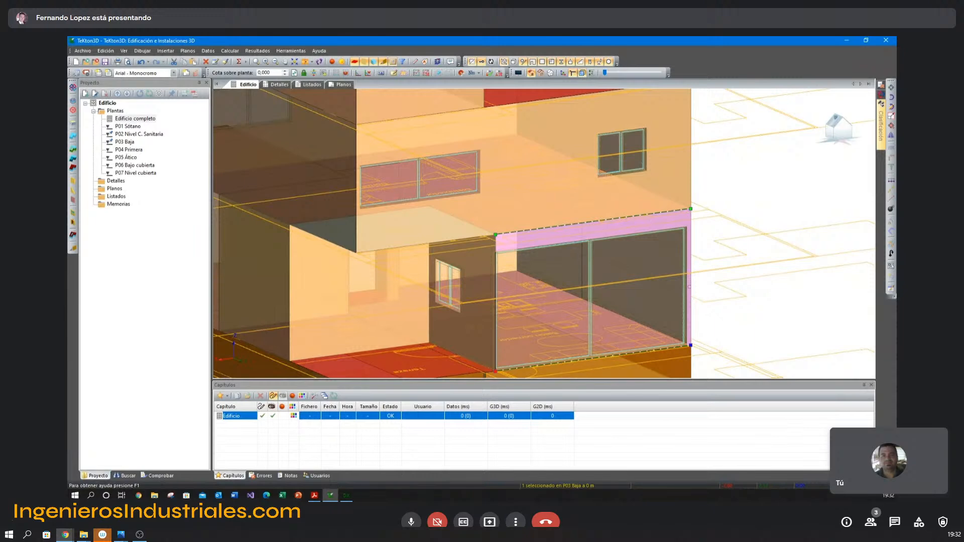
pyautogui.moveTo(721, 259); pyautogui.dragTo(687, 218, button='middle')
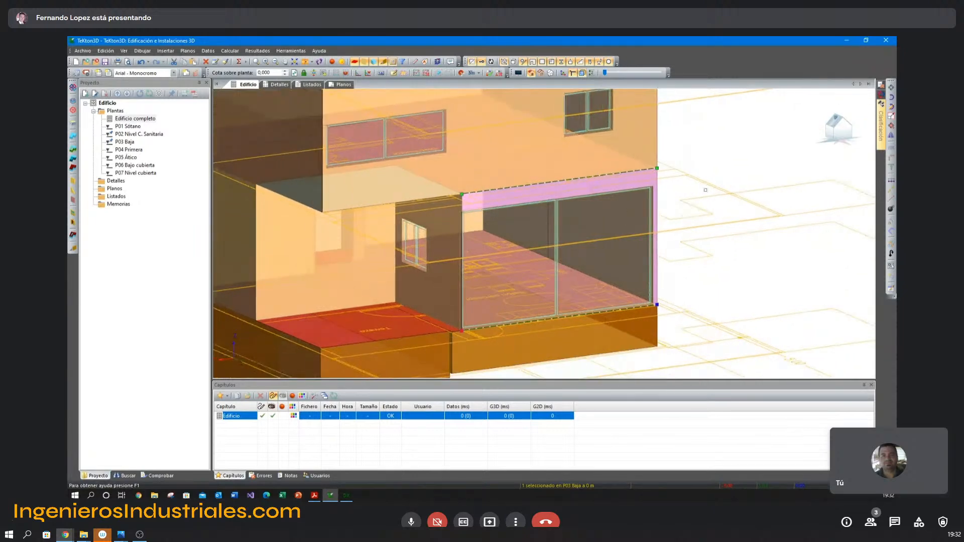
pyautogui.click(557, 229)
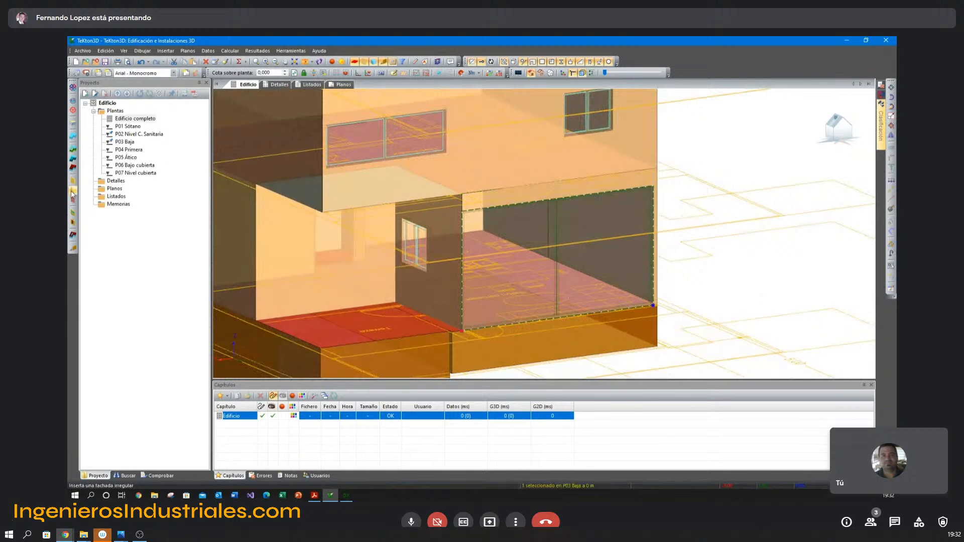
pyautogui.click(226, 61)
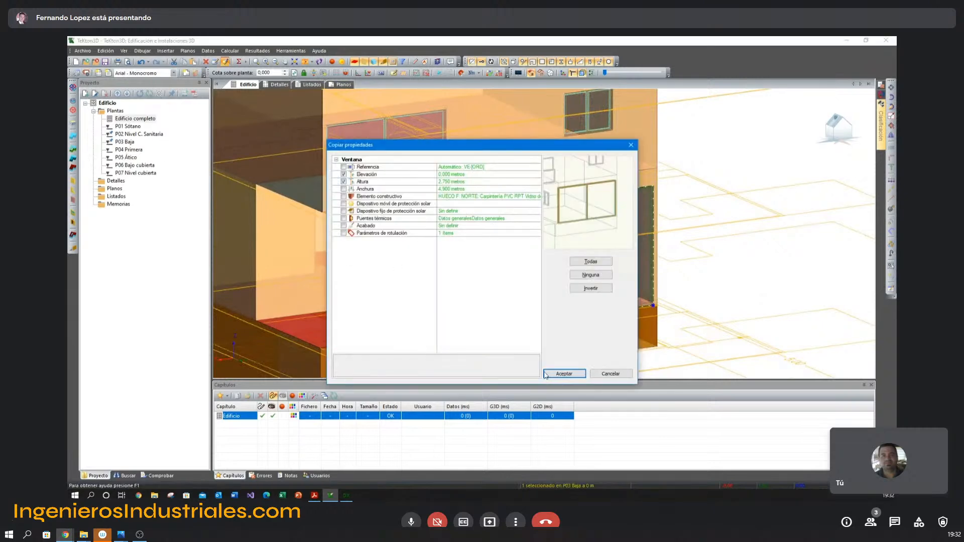
pyautogui.click(565, 376)
pyautogui.click(418, 247)
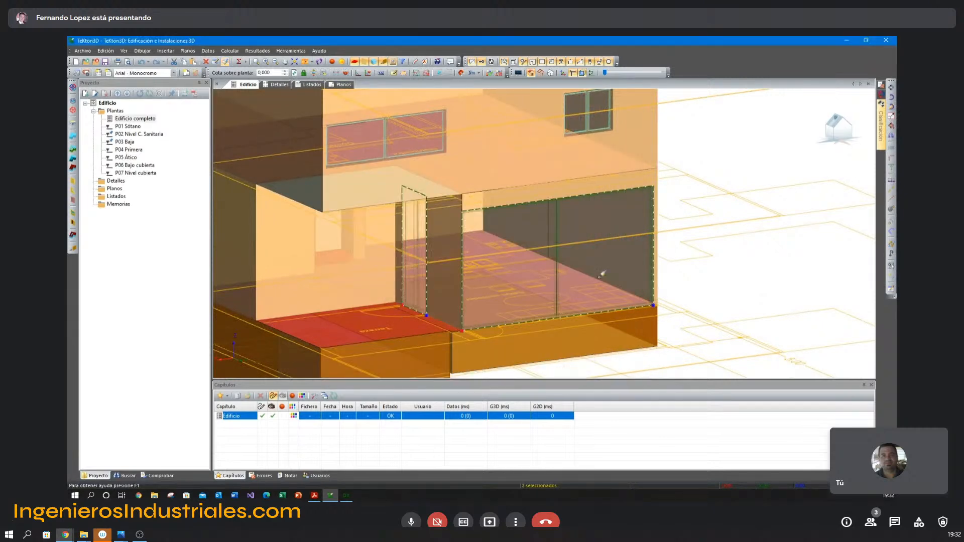
pyautogui.scroll(-4, 607, 307)
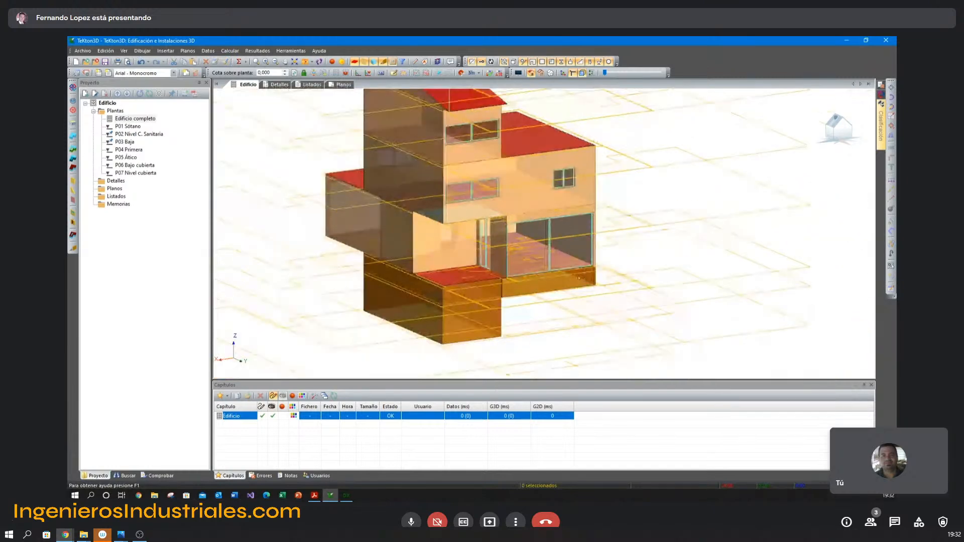
# Switch to the Adosado Guia 2 HE.dwg drawing in DXwin and dimension the height of the wide first-floor window in the rear elevation.
pyautogui.click(347, 495)
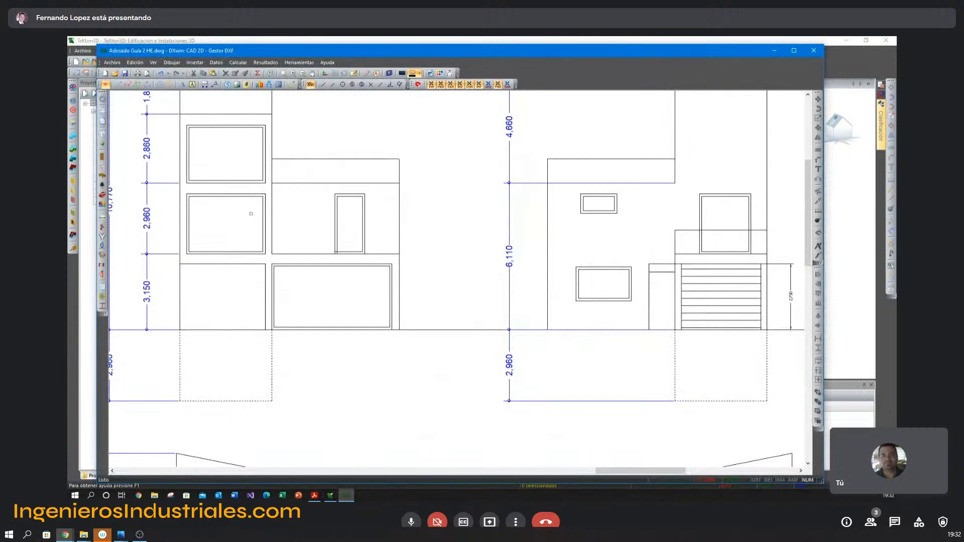
pyautogui.hotkey('alt', 'Tab')
pyautogui.scroll(5, 482, 264)
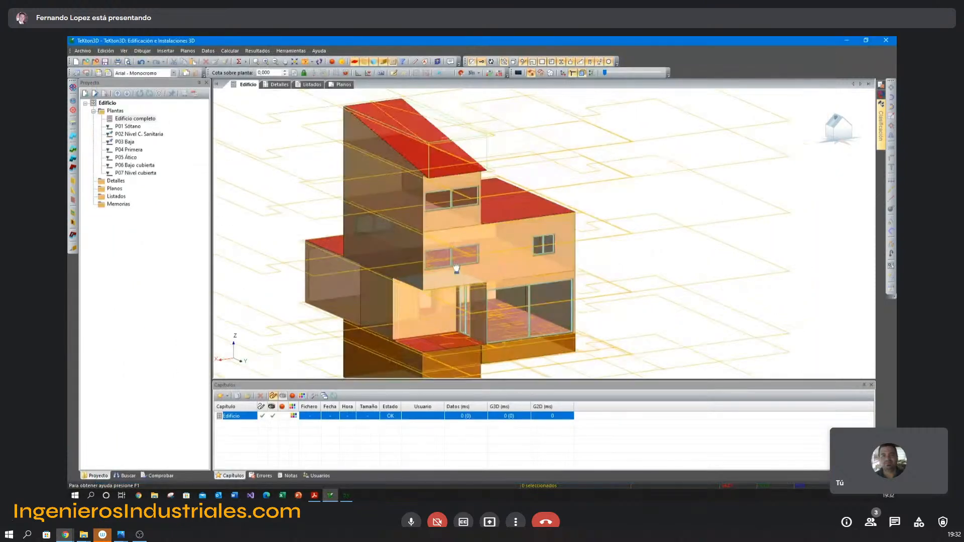
pyautogui.hotkey('alt', 'Tab')
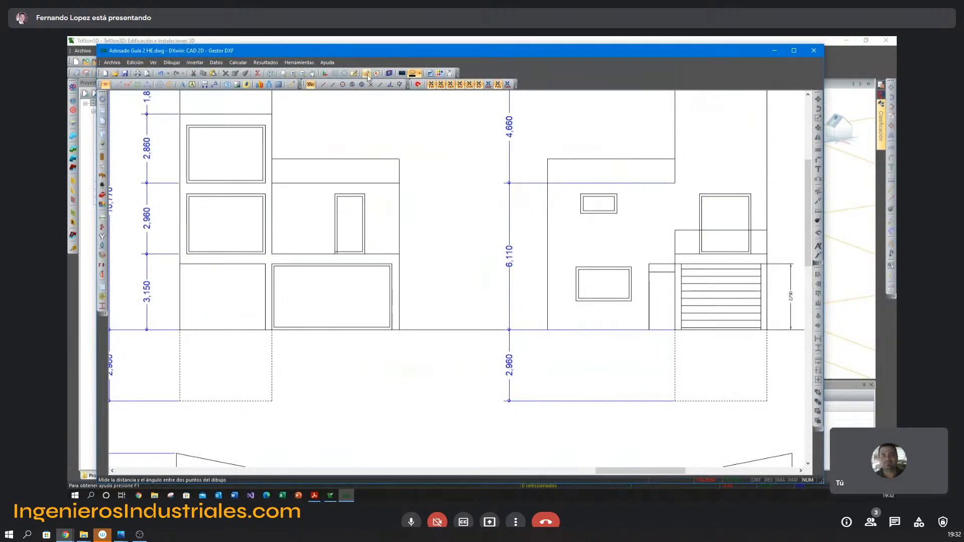
pyautogui.click(205, 85)
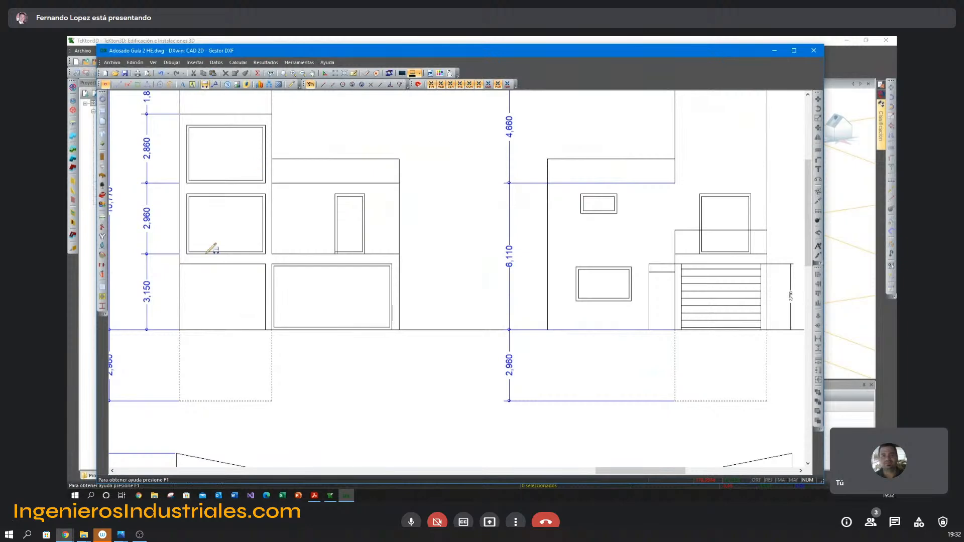
pyautogui.click(187, 253)
pyautogui.click(186, 194)
pyautogui.click(166, 214)
# Dimension the height of the wide attic window in the rear elevation.
pyautogui.scroll(3, 168, 213)
pyautogui.moveTo(167, 191); pyautogui.dragTo(184, 287, button='middle')
pyautogui.rightClick(187, 210)
pyautogui.click(229, 216)
pyautogui.click(220, 249)
pyautogui.click(221, 135)
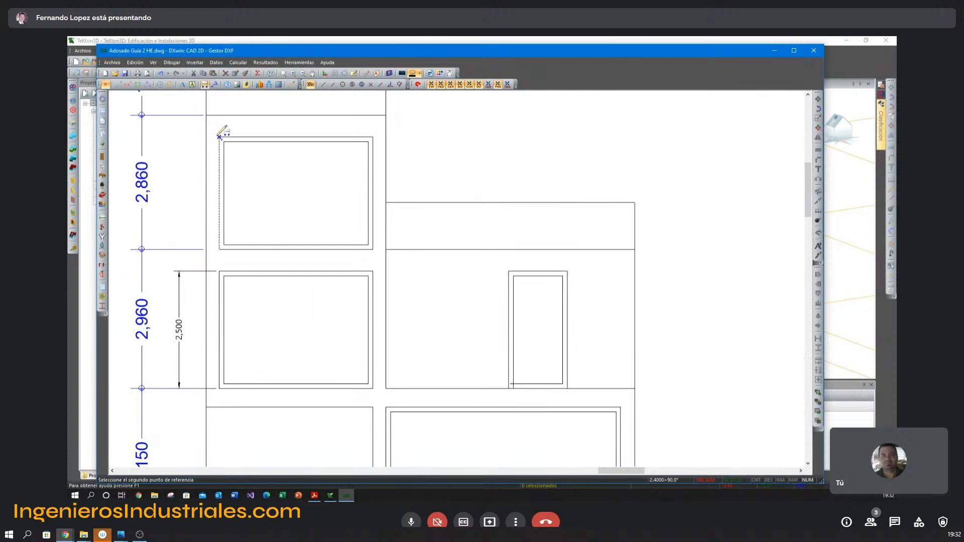
pyautogui.click(179, 135)
pyautogui.press('Escape')
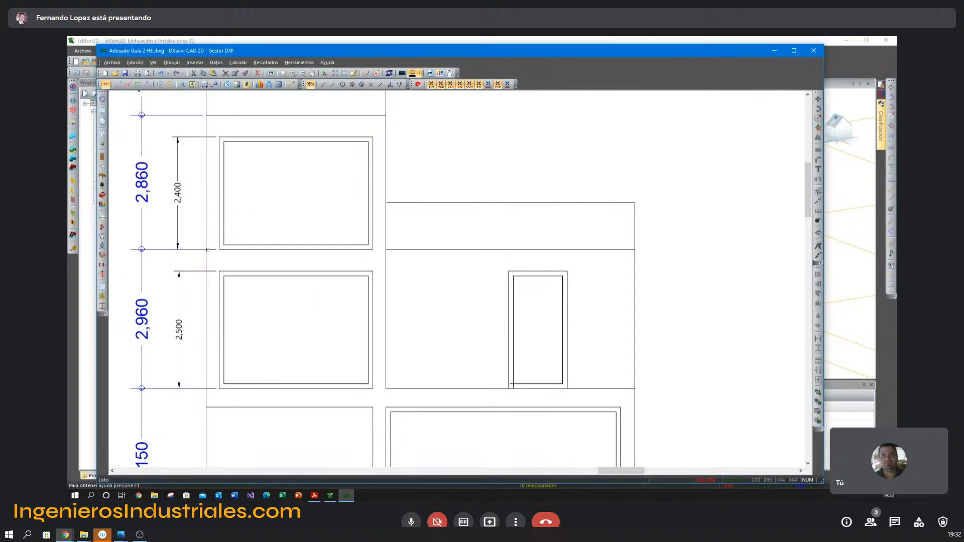
# Switch back to TeKton3D and set the wide first-floor rear window to elevation 0 and height 2.5 m.
pyautogui.hotkey('alt', 'Tab')
pyautogui.doubleClick(435, 268)
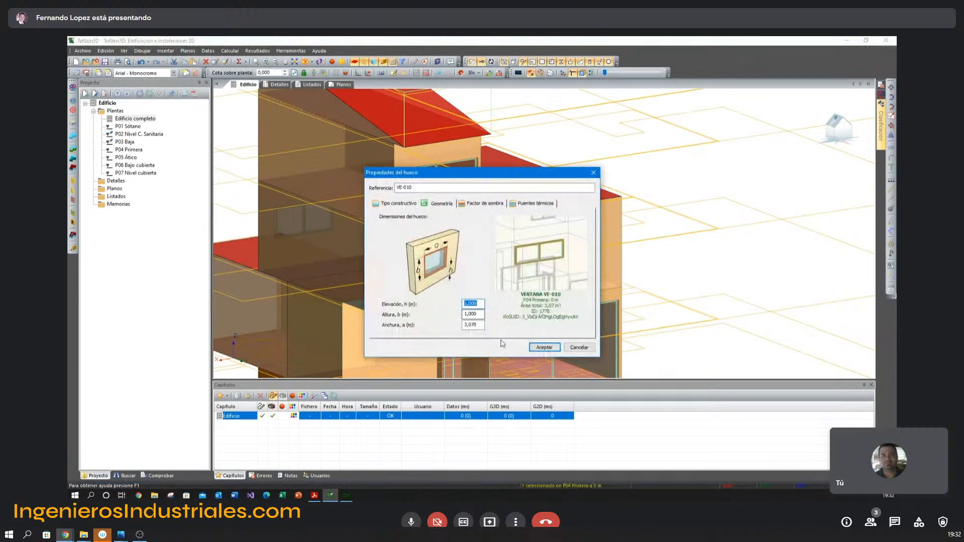
pyautogui.press('Return')
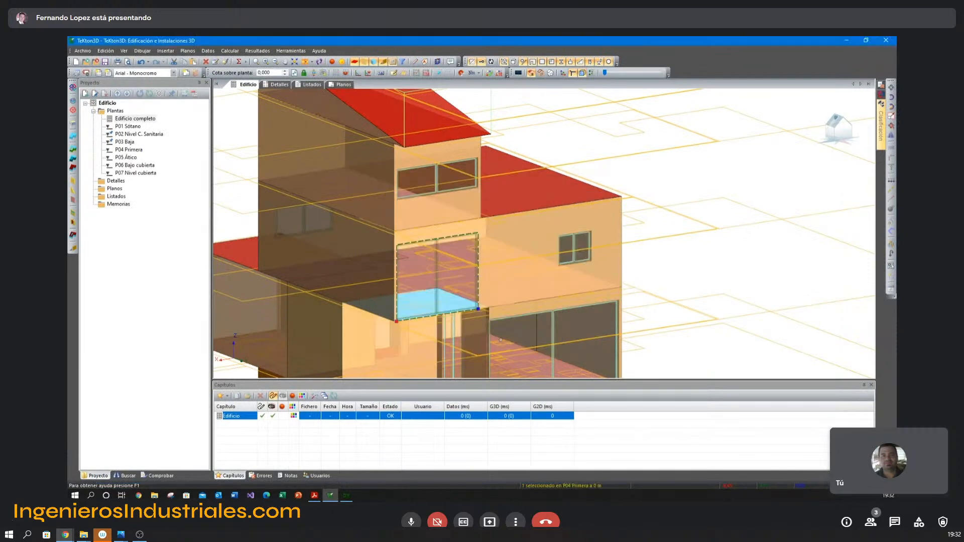
# Lower the attic's rear window to floor level and set its height to match the dimensioned CAD elevation.
pyautogui.doubleClick(437, 176)
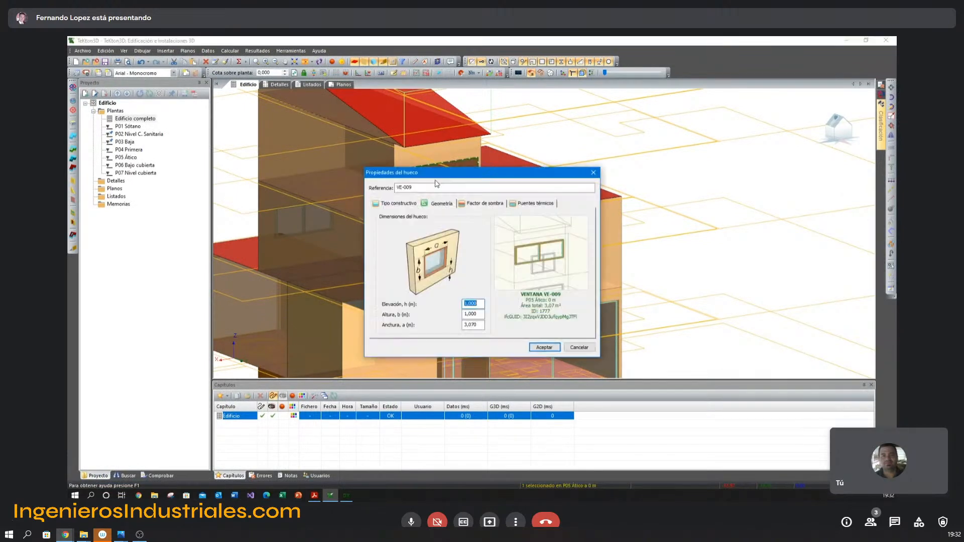
pyautogui.press('Tab')
pyautogui.write('2,5')
pyautogui.press('Return')
pyautogui.press('Escape')
# Switch to DXwin and dimension the height of the narrow first-floor opening in the rear elevation.
pyautogui.hotkey('alt', 'Tab')
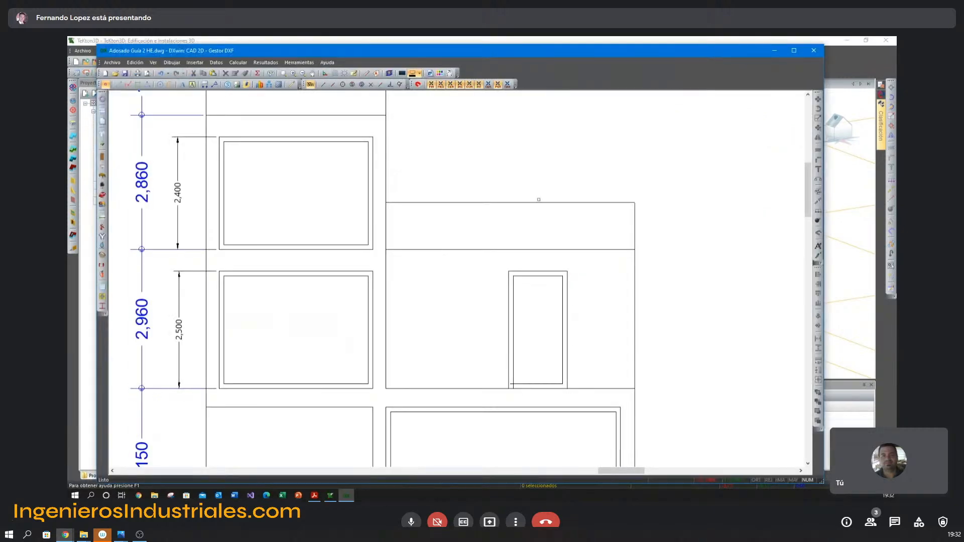
pyautogui.moveTo(538, 200); pyautogui.dragTo(422, 176, button='middle')
pyautogui.rightClick(462, 271)
pyautogui.click(469, 275)
pyautogui.click(452, 248)
pyautogui.click(452, 365)
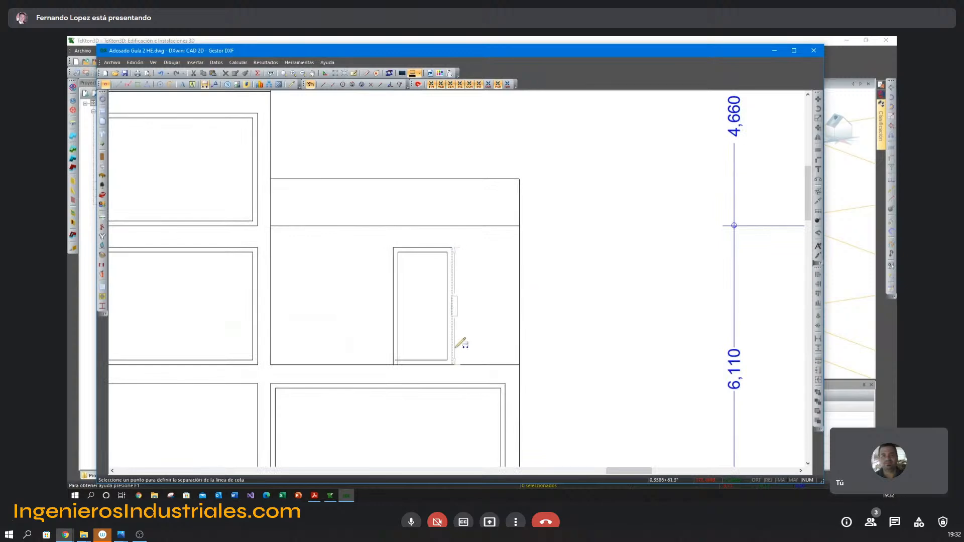
pyautogui.click(477, 312)
# Switch back to TeKton3D and copy the elevation and height of the wide first-floor rear window to the smaller window beside it.
pyautogui.hotkey('alt', 'Tab')
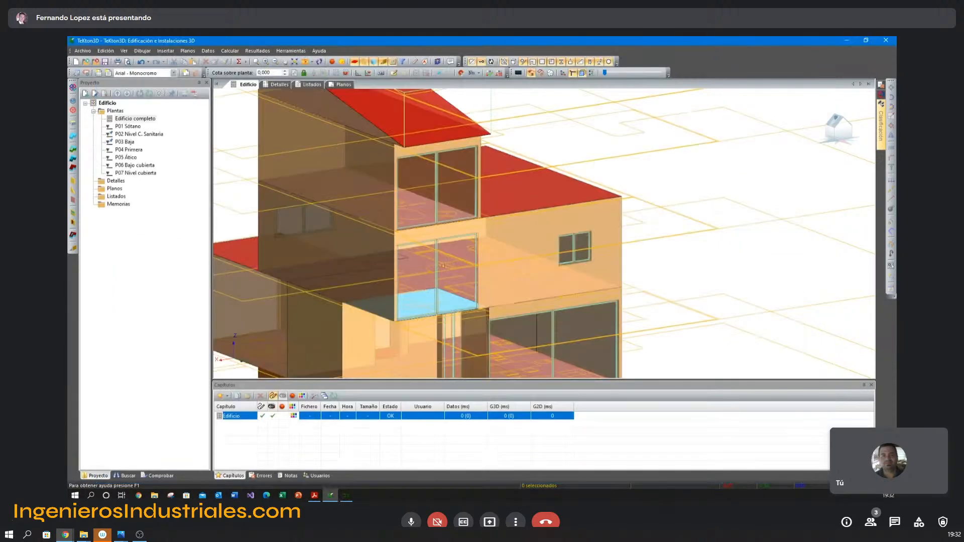
pyautogui.click(225, 61)
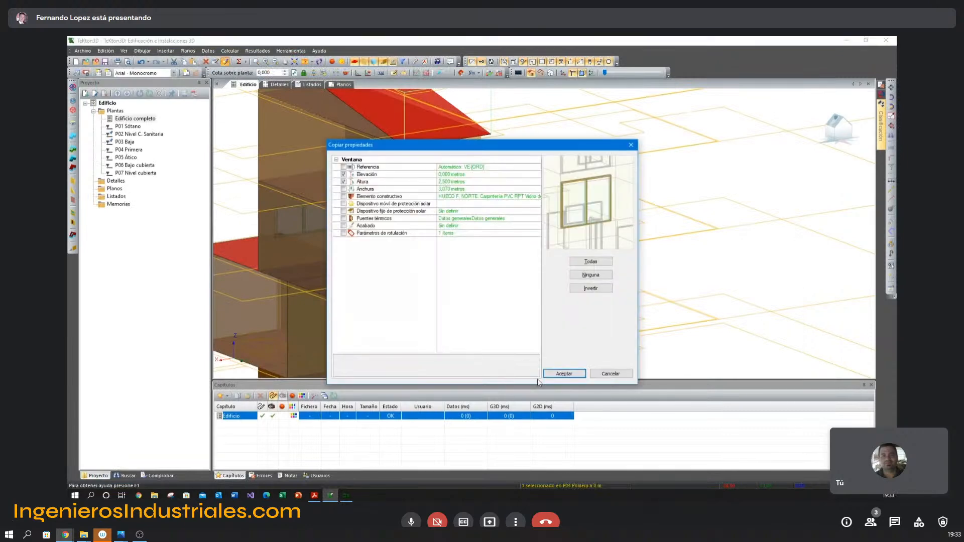
pyautogui.click(559, 372)
pyautogui.click(576, 238)
pyautogui.press('Escape')
# Turn to the front facade and, in DXwin, dimension the sill height of the ground-floor window in the front elevation.
pyautogui.scroll(-2, 616, 310)
pyautogui.moveTo(532, 302); pyautogui.dragTo(643, 280, button='middle')
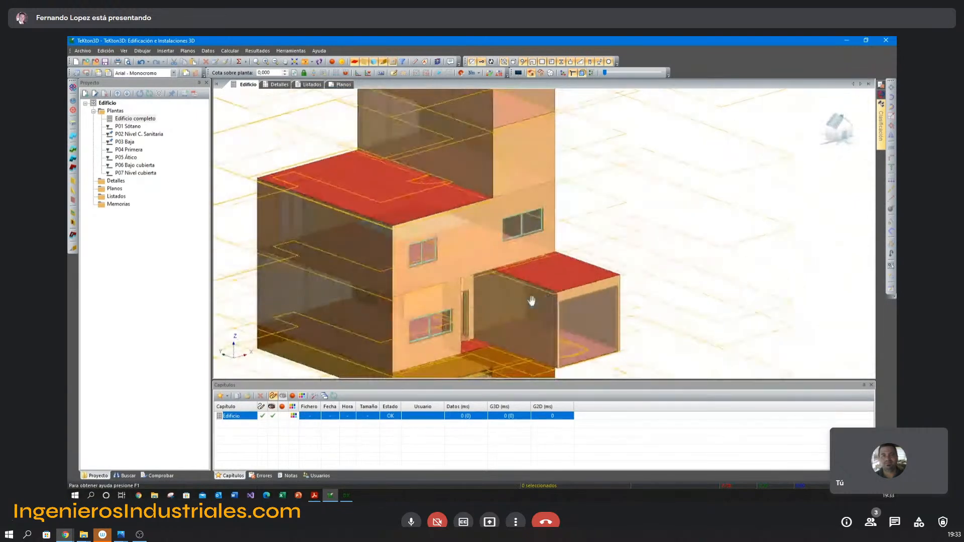
pyautogui.moveTo(531, 301); pyautogui.dragTo(531, 270, button='middle')
pyautogui.hotkey('alt', 'Tab')
pyautogui.scroll(-4, 505, 305)
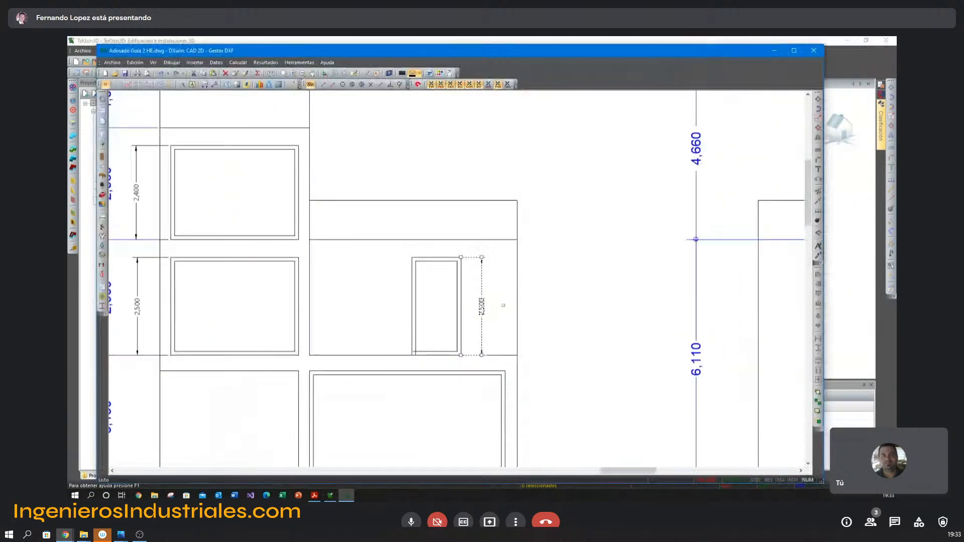
pyautogui.moveTo(645, 321); pyautogui.dragTo(294, 296, button='middle')
pyautogui.scroll(2, 311, 295)
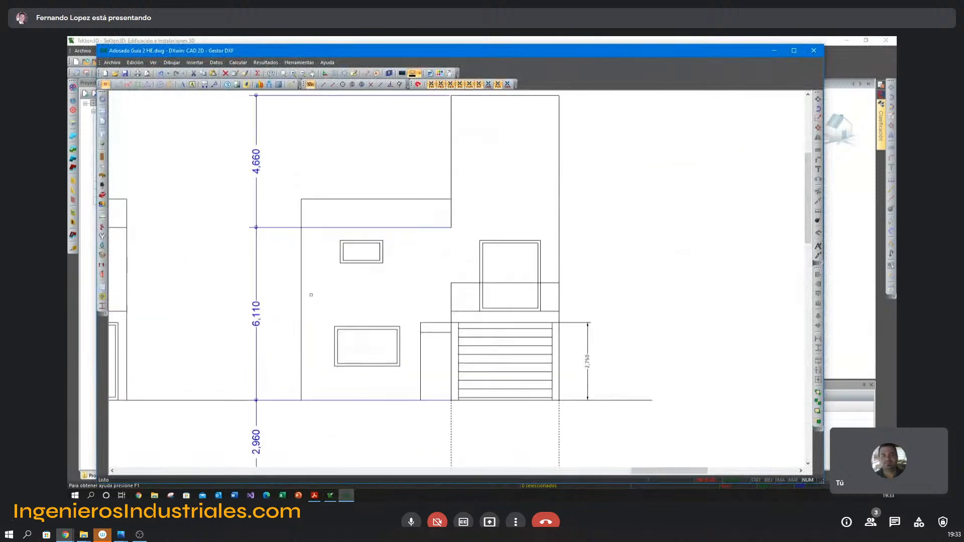
pyautogui.rightClick(404, 285)
pyautogui.click(420, 288)
pyautogui.click(335, 367)
pyautogui.click(333, 397)
pyautogui.click(319, 385)
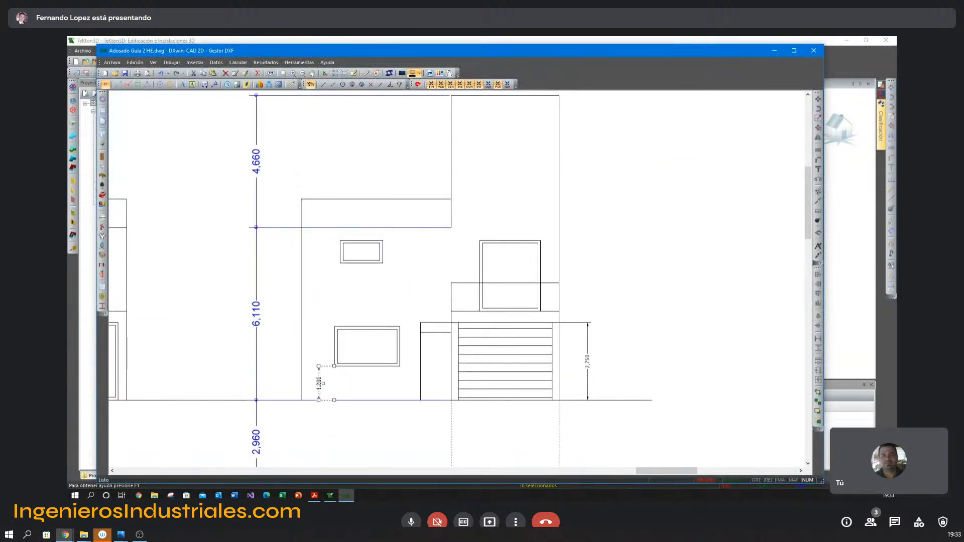
# Dimension the height of the ground-floor window in the front elevation.
pyautogui.scroll(2, 322, 384)
pyautogui.rightClick(330, 306)
pyautogui.click(353, 311)
pyautogui.click(346, 273)
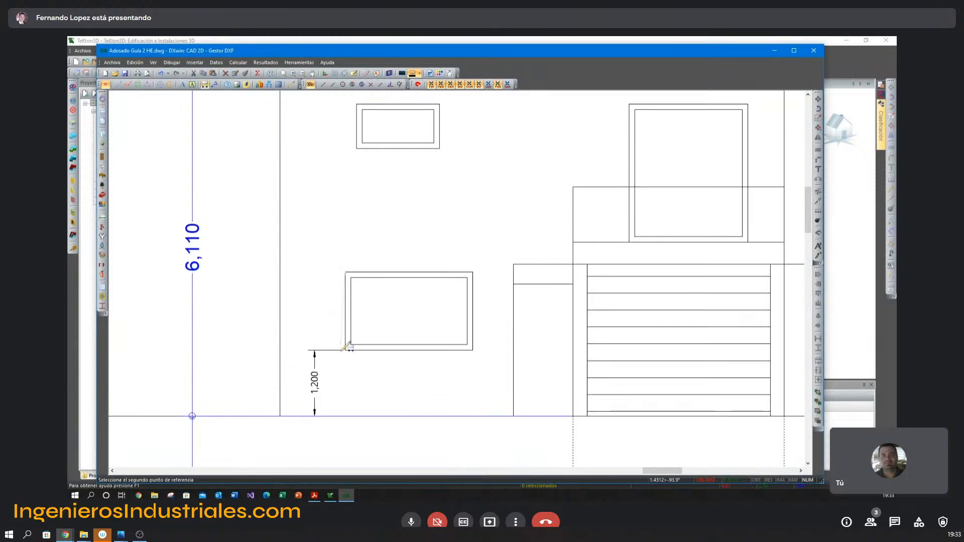
pyautogui.click(345, 351)
pyautogui.click(315, 346)
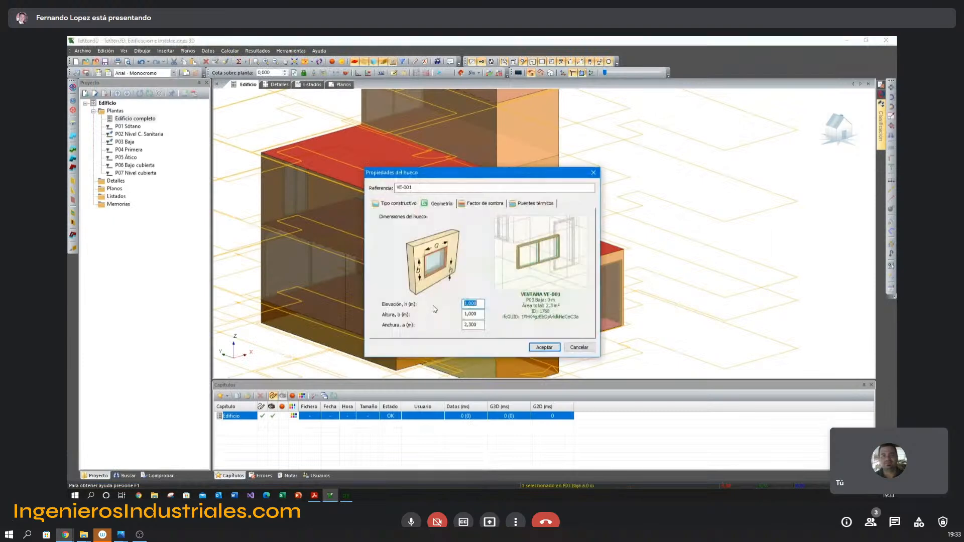
# In TeKton3D, set the ground-floor front window's elevation to 1.2 m and height to 1.41 m.
pyautogui.write('1,2')
pyautogui.press('Tab')
pyautogui.write('1,41')
pyautogui.press('Return')
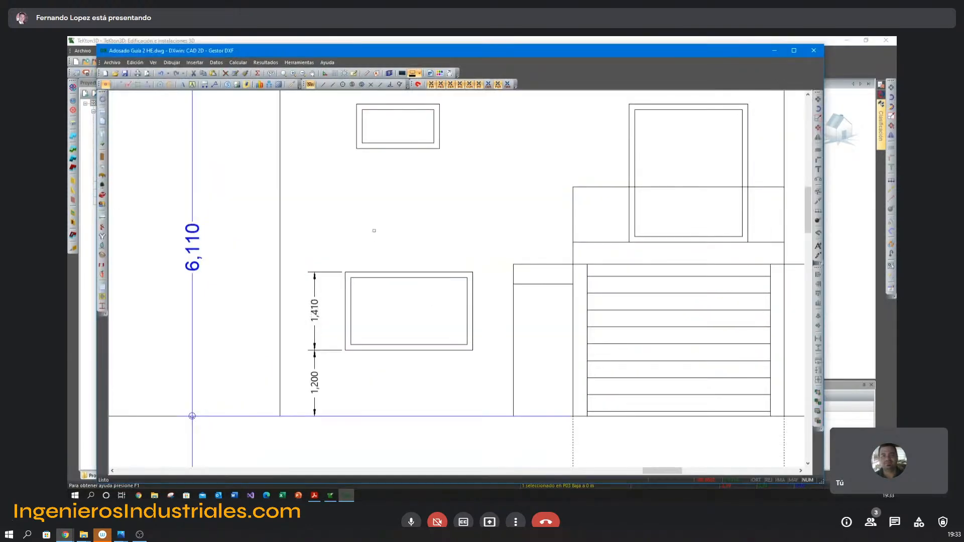
# In DXwin, draw a horizontal reference line at first-floor level across the front elevation to the facade's outer edge.
pyautogui.rightClick(373, 215)
pyautogui.moveTo(401, 231)
pyautogui.click(477, 233)
pyautogui.click(573, 242)
pyautogui.click(280, 242)
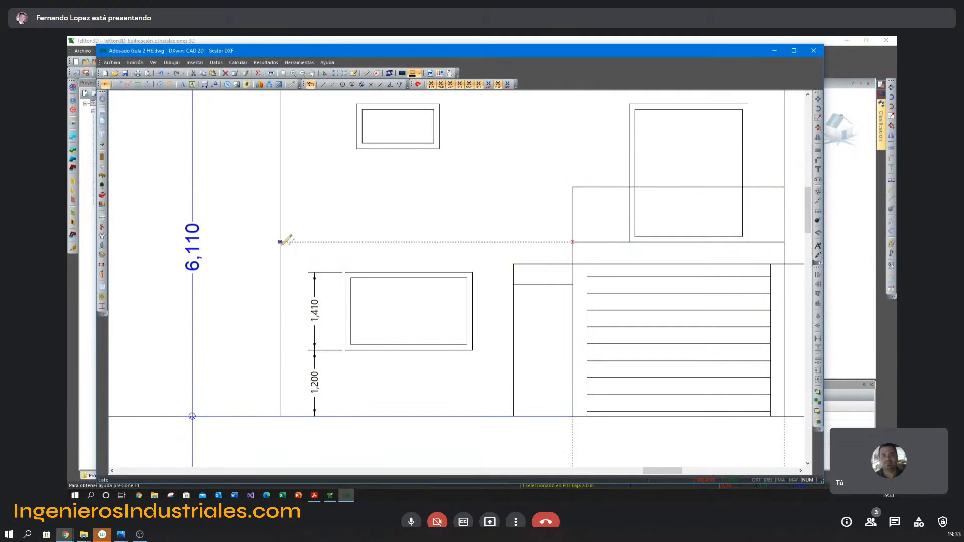
# Draw a vertical line from the small first-floor window's sill to the floor reference line and measure its length.
pyautogui.rightClick(333, 206)
pyautogui.click(347, 211)
pyautogui.click(357, 148)
pyautogui.click(357, 242)
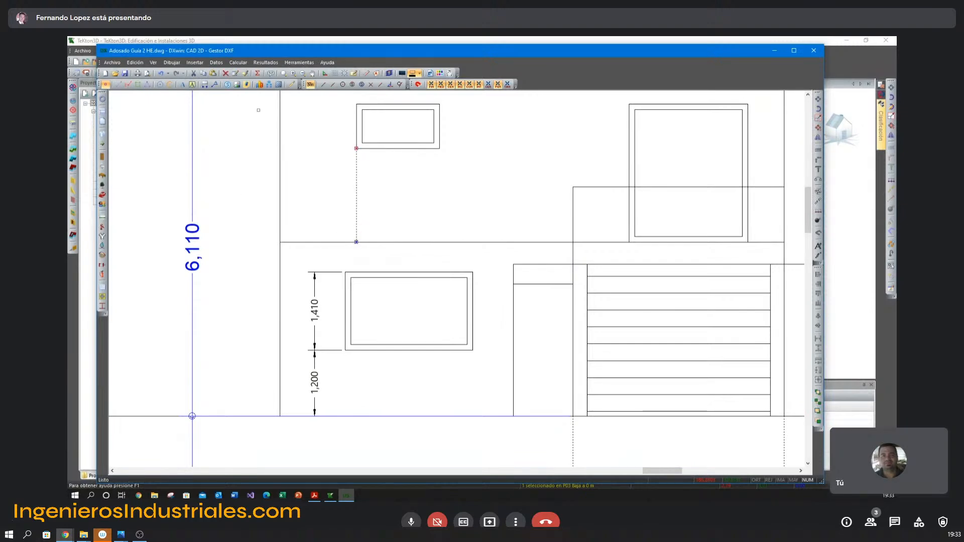
pyautogui.click(366, 74)
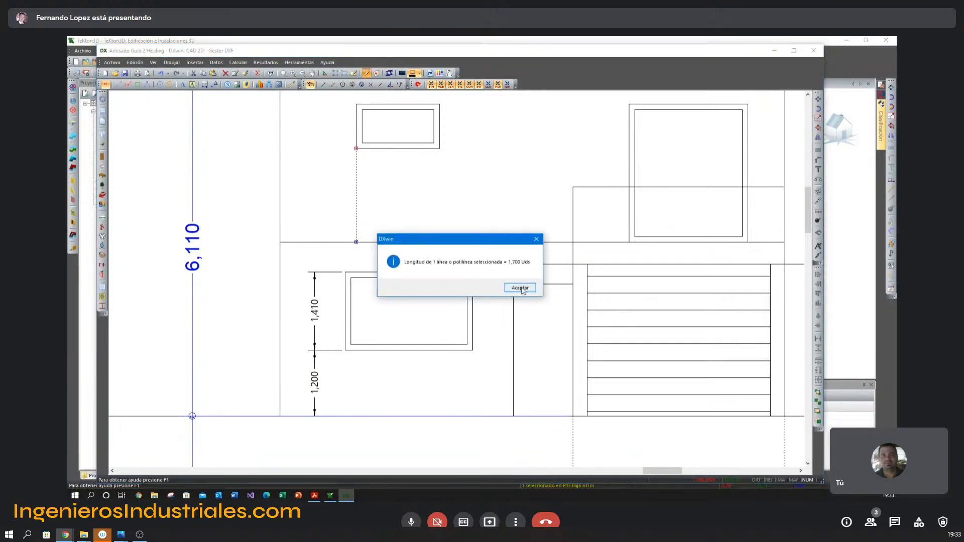
pyautogui.click(520, 287)
# Dimension the height of the small first-floor window in the front elevation.
pyautogui.click(205, 85)
pyautogui.click(356, 104)
pyautogui.click(358, 147)
pyautogui.click(344, 133)
# Switch to TeKton3D and set the small first-floor front window's elevation to 1.7 m and height to 0.8 m.
pyautogui.hotkey('alt', 'Tab')
pyautogui.doubleClick(425, 231)
pyautogui.write('1,7')
pyautogui.press('Tab')
pyautogui.write('0,8')
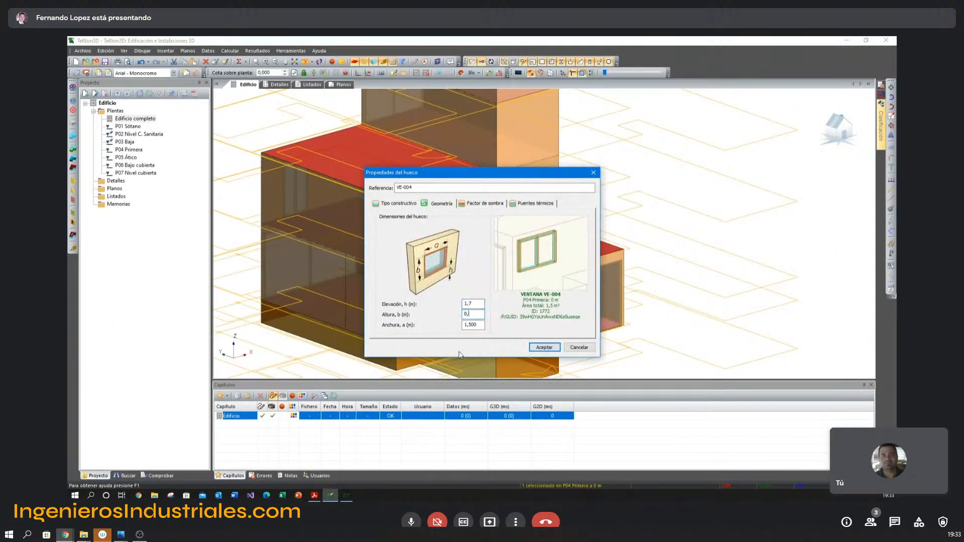
pyautogui.press('Return')
# Switch to DXwin and dimension the height of the large first-floor window above the garage in the front elevation.
pyautogui.hotkey('alt', 'Tab')
pyautogui.moveTo(622, 250)
pyautogui.mouseDown(button='middle')
pyautogui.moveTo(495, 256)
pyautogui.moveTo(364, 314)
pyautogui.mouseUp(button='middle')
pyautogui.rightClick(322, 230)
pyautogui.click(332, 235)
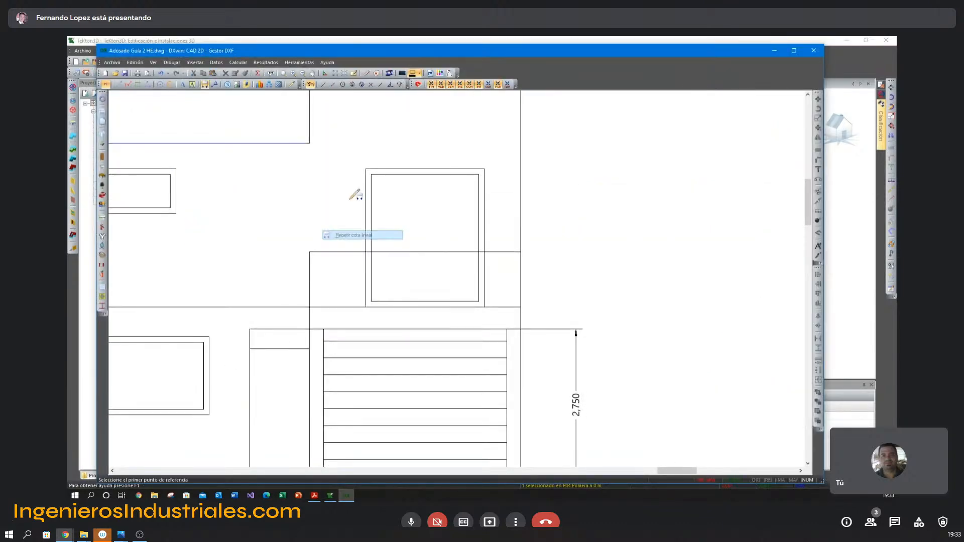
pyautogui.click(367, 169)
pyautogui.click(367, 306)
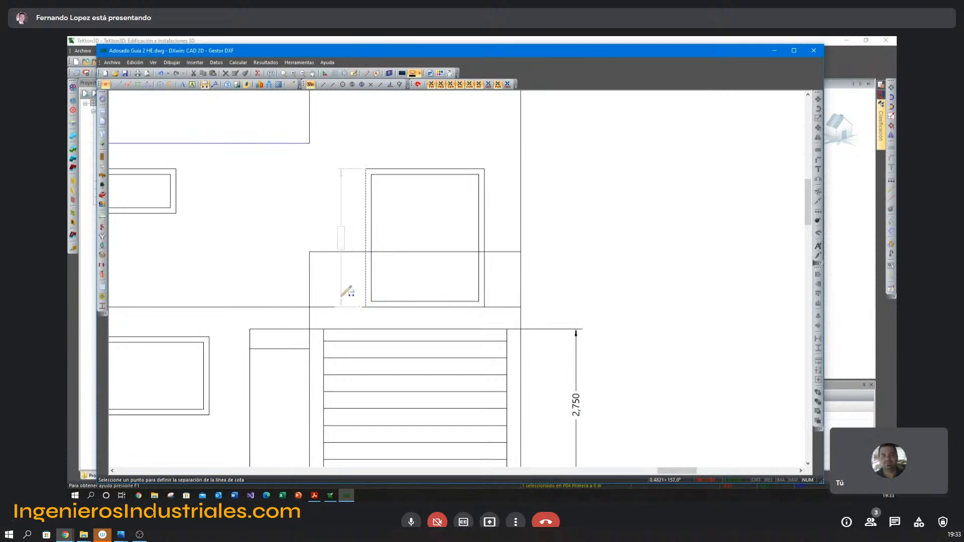
pyautogui.click(339, 251)
# Switch back to TeKton3D and set the large first-floor front window's elevation to 0 and height to 2.5 m.
pyautogui.hotkey('alt', 'Tab')
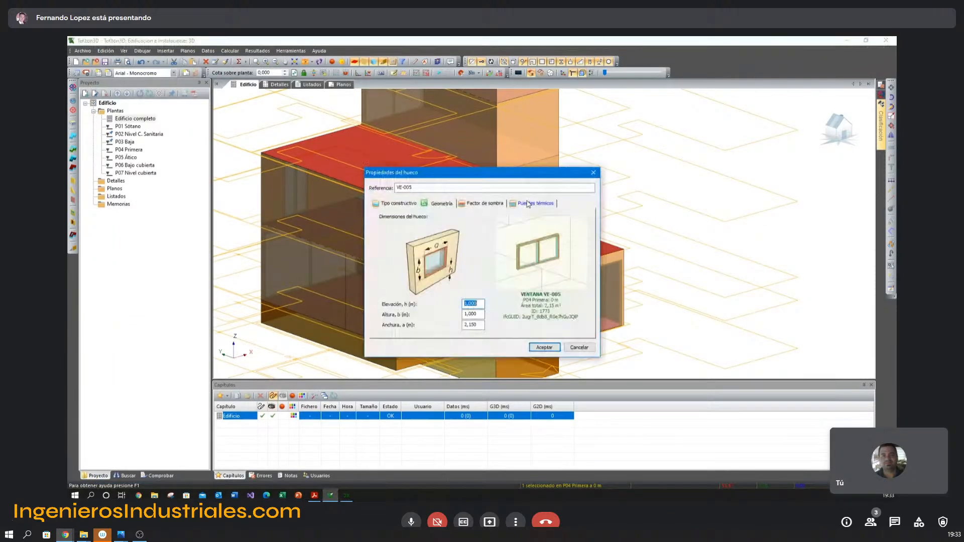
pyautogui.write('0')
pyautogui.press('Tab')
pyautogui.write('2,5')
pyautogui.press('Return')
pyautogui.press('Escape')
# Open the construction type selection for the large first-floor window above the garage.
pyautogui.scroll(-5, 598, 258)
pyautogui.scroll(7, 588, 266)
pyautogui.scroll(-5, 587, 270)
pyautogui.moveTo(575, 269); pyautogui.dragTo(635, 282, button='middle')
pyautogui.scroll(5, 525, 242)
pyautogui.scroll(-2, 526, 242)
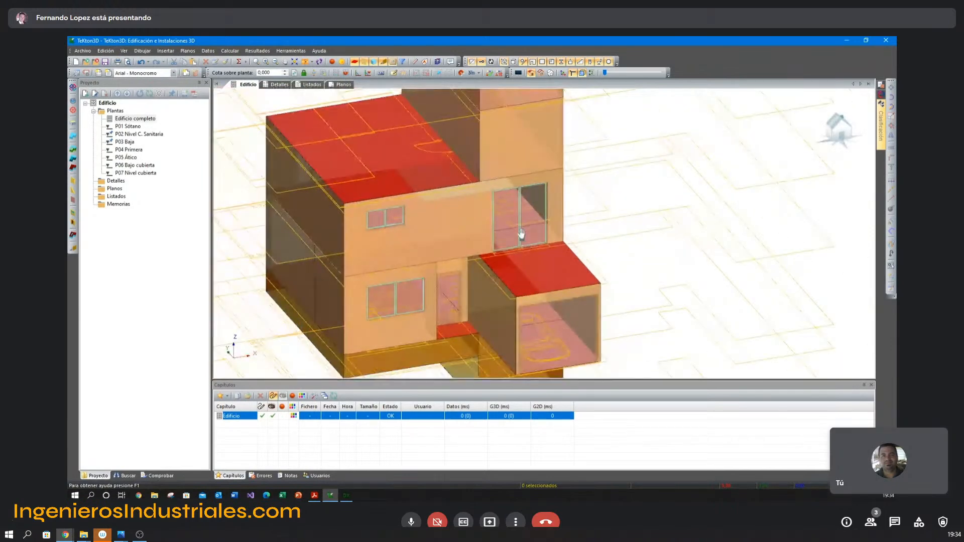
pyautogui.doubleClick(520, 220)
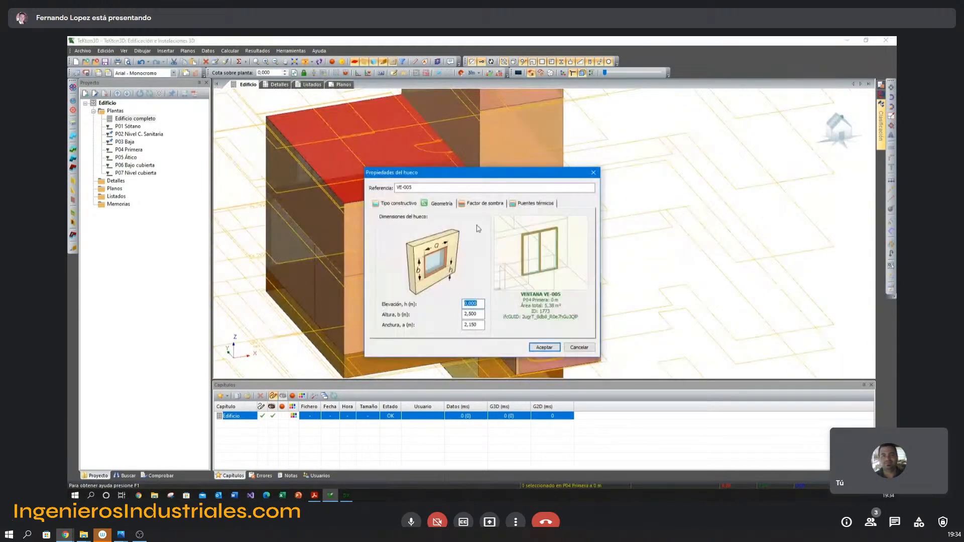
pyautogui.click(400, 204)
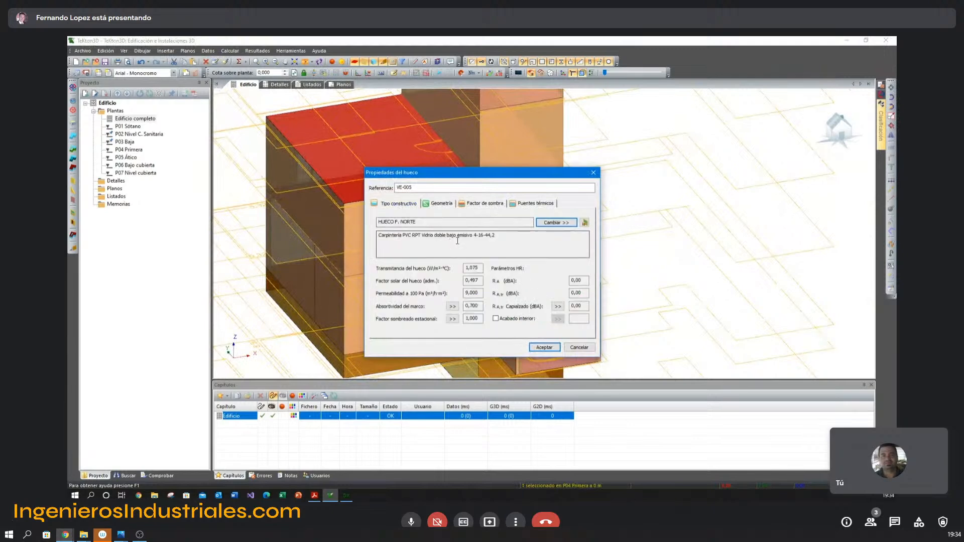
pyautogui.click(555, 222)
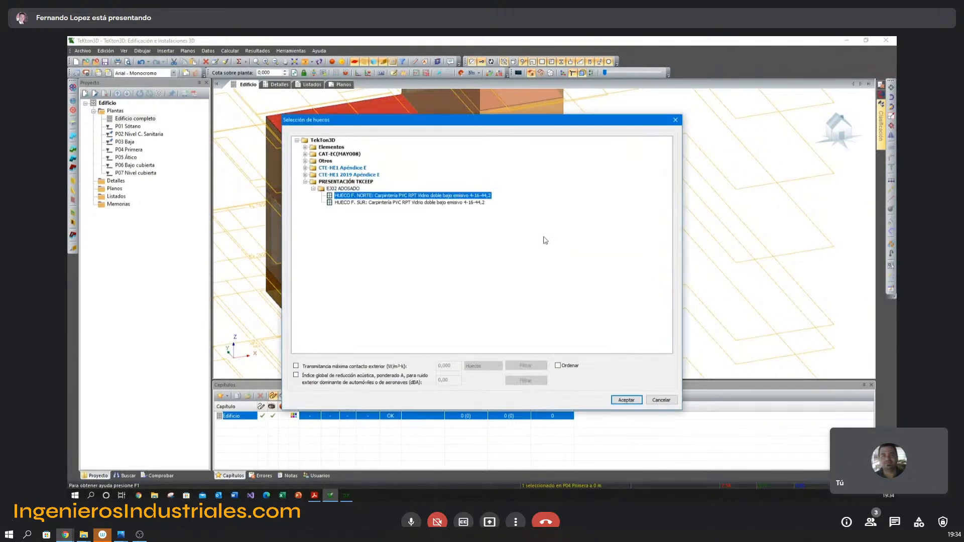
# Open the HUECO F. NORTE opening definition for editing and review its frame type, glazing type and glazed percentage.
pyautogui.rightClick(347, 199)
pyautogui.click(374, 202)
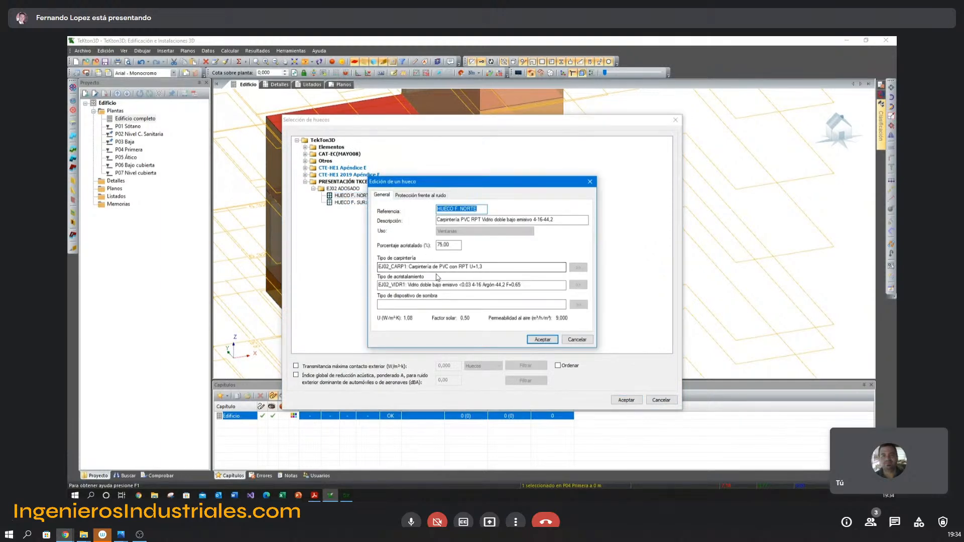
pyautogui.moveTo(380, 267); pyautogui.dragTo(437, 268)
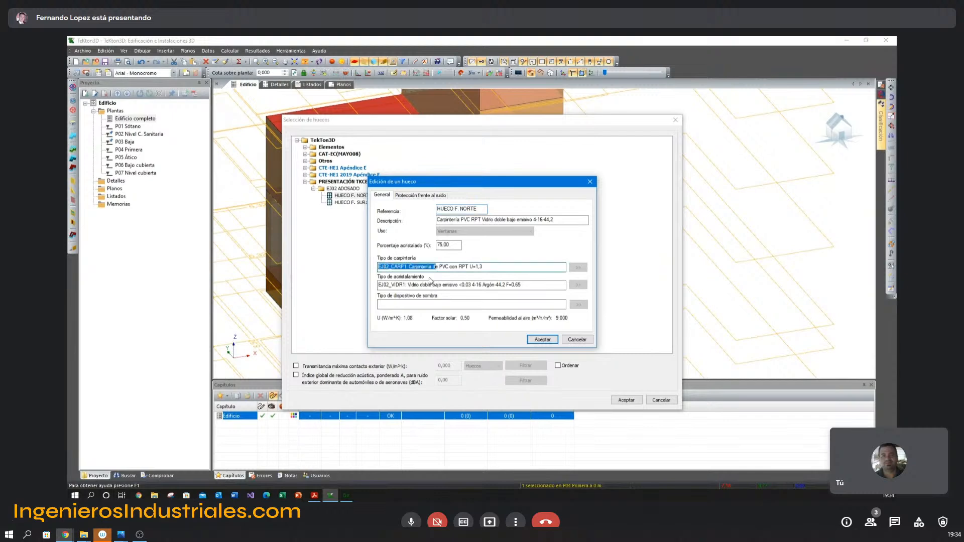
pyautogui.moveTo(379, 285); pyautogui.dragTo(414, 285)
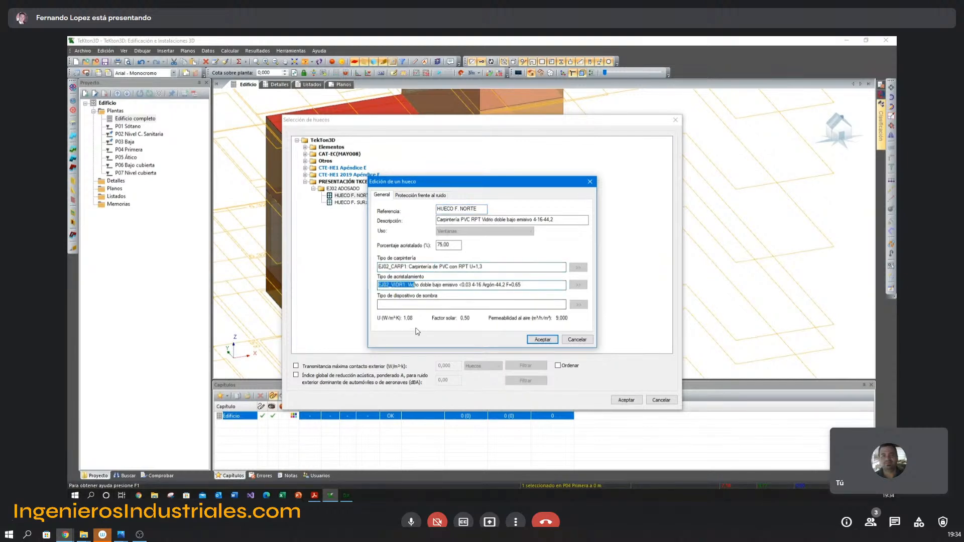
pyautogui.moveTo(459, 244); pyautogui.dragTo(438, 245)
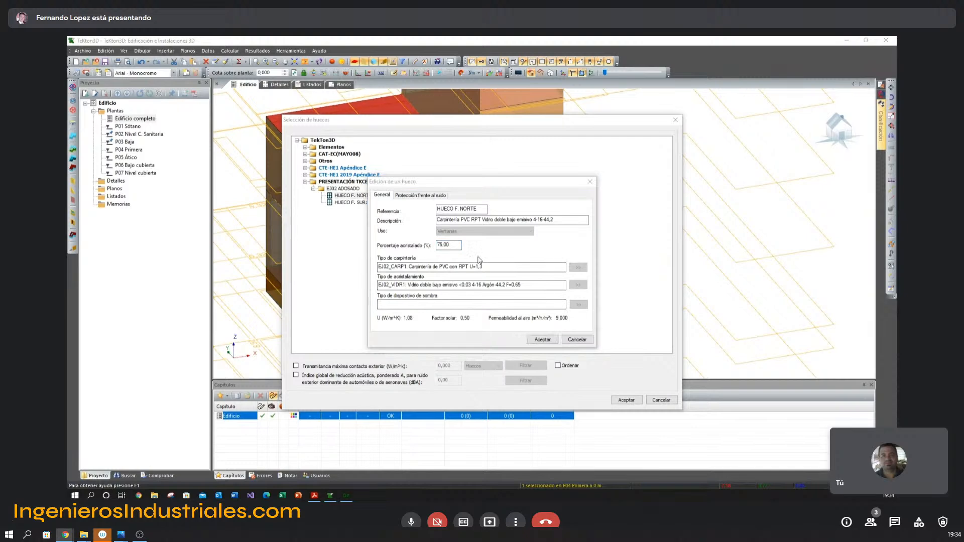
# Switch to Adobe Acrobat Reader and consult the north façade opening configuration on page 16 of the presentation.
pyautogui.hotkey('alt', 'Tab')
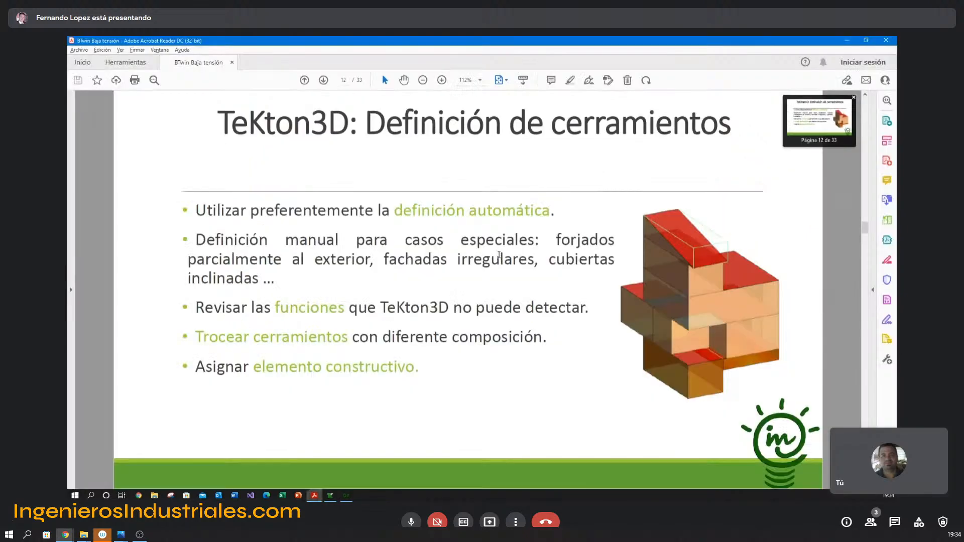
pyautogui.scroll(-2, 500, 252)
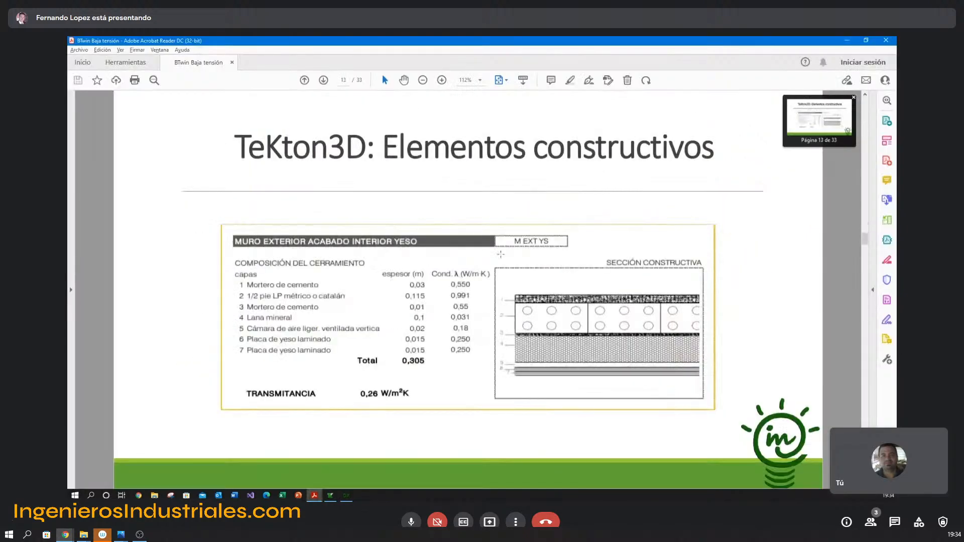
pyautogui.scroll(-2, 500, 254)
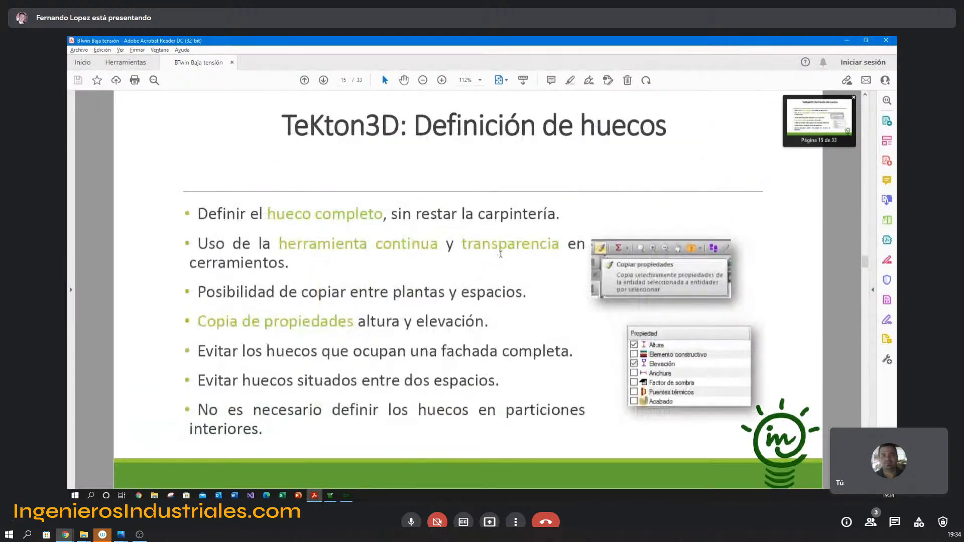
pyautogui.scroll(-1, 501, 255)
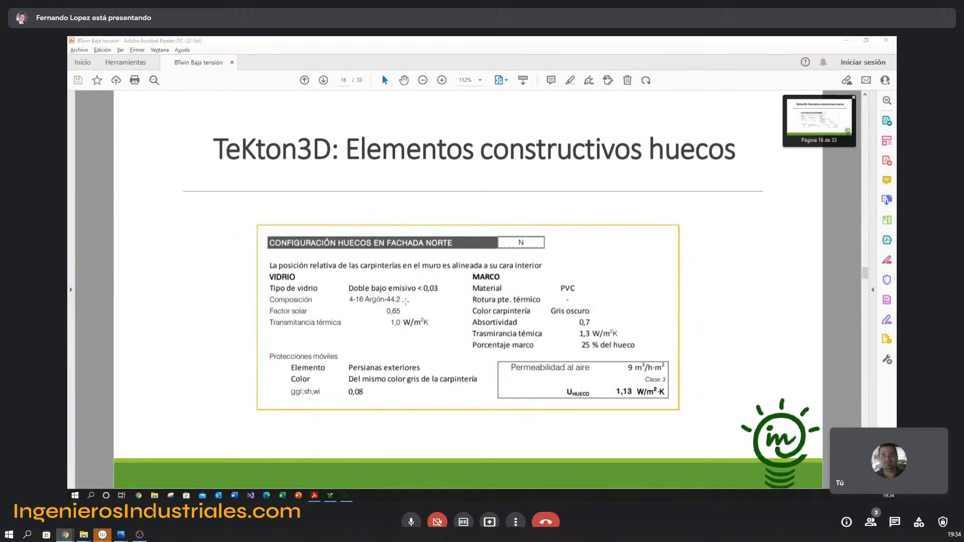
# Switch back to TeKton3D and close the opening definition and the opening type selection without changes.
pyautogui.hotkey('alt', 'Tab')
pyautogui.click(568, 341)
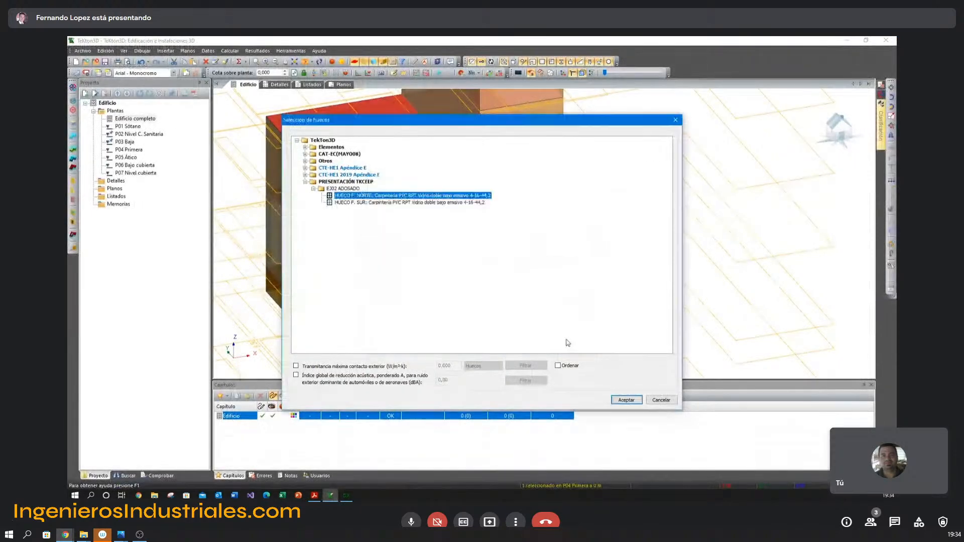
pyautogui.click(674, 401)
pyautogui.click(590, 347)
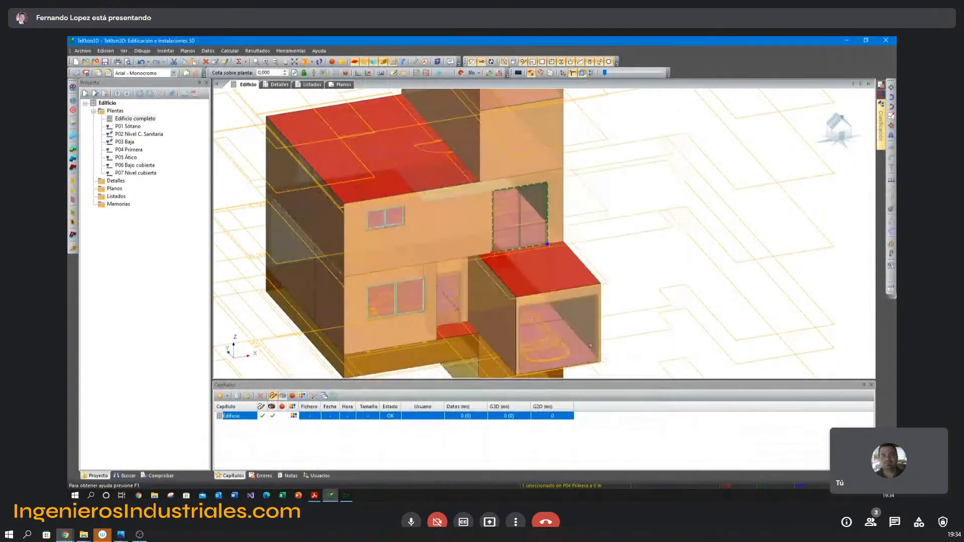
# Review the HUECO F. NORTE definition in the openings database under PRESENTACIÓN TKCEEP, EJ02 ADOSADO, and close the database without changes.
pyautogui.click(83, 50)
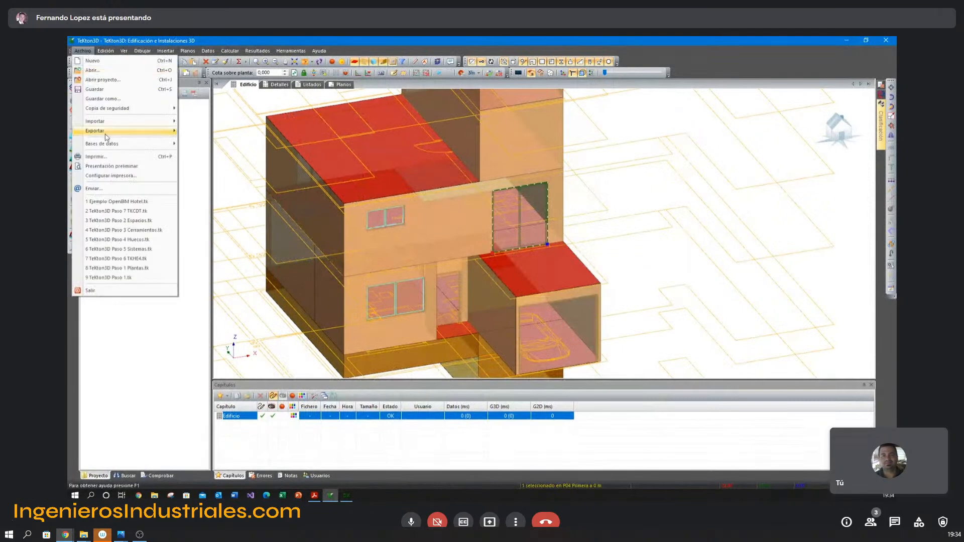
pyautogui.moveTo(107, 145)
pyautogui.moveTo(236, 209)
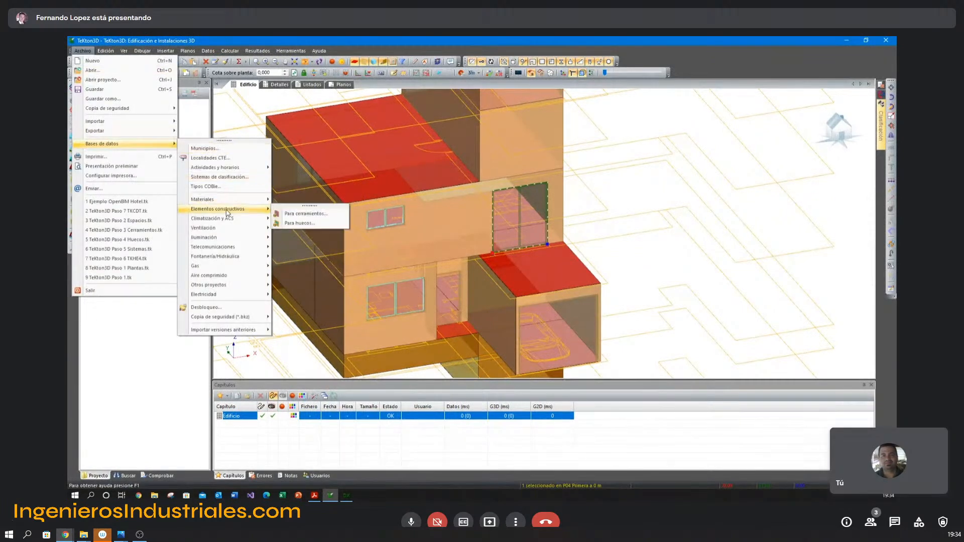
pyautogui.click(300, 224)
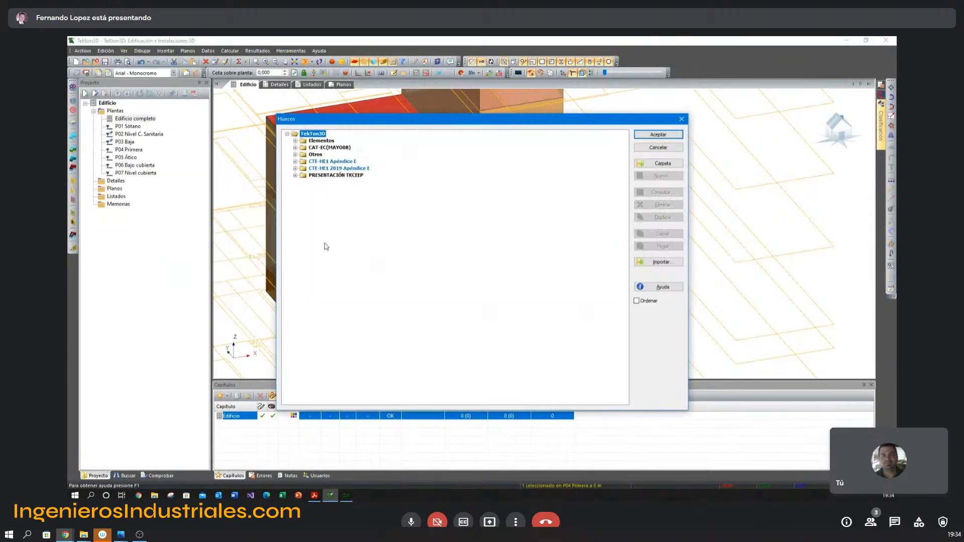
pyautogui.click(295, 175)
pyautogui.click(304, 182)
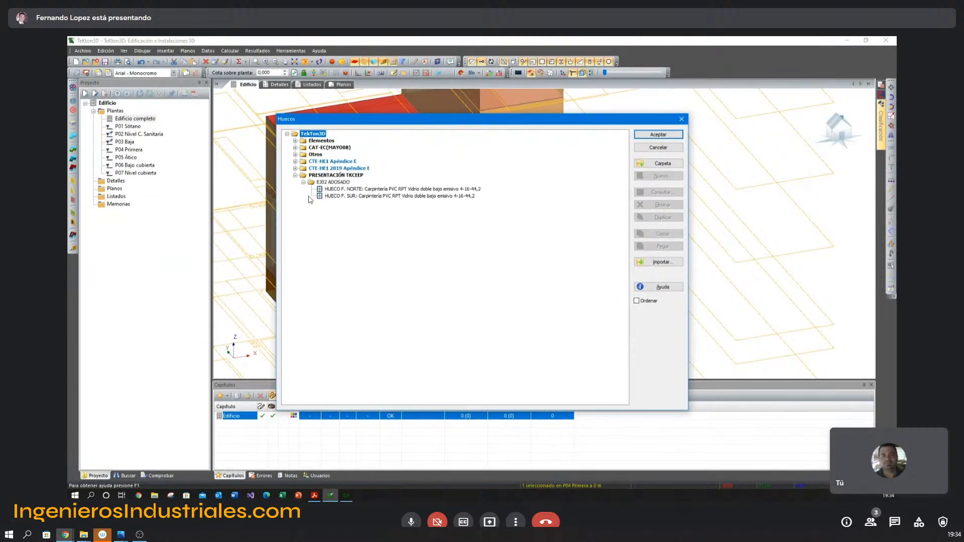
pyautogui.doubleClick(342, 189)
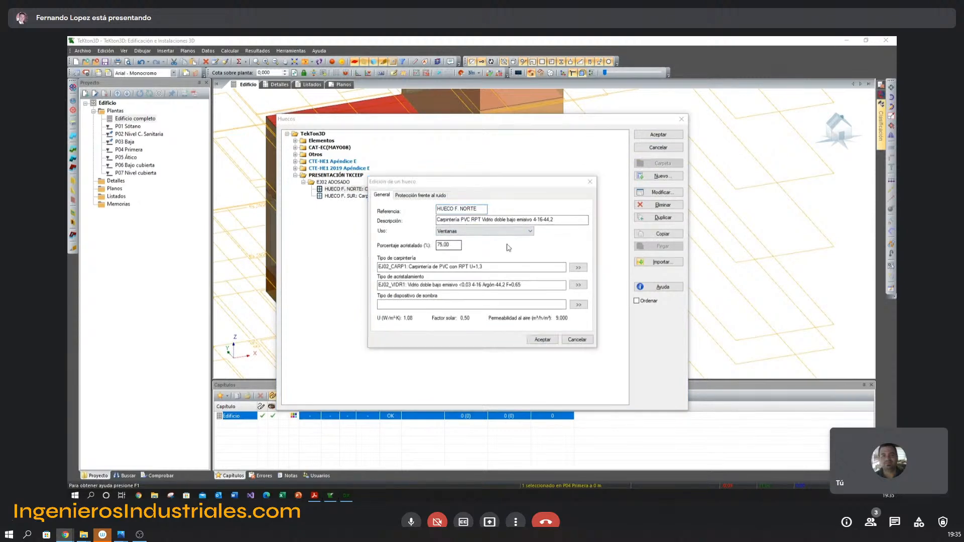
pyautogui.hotkey('alt', 'Tab')
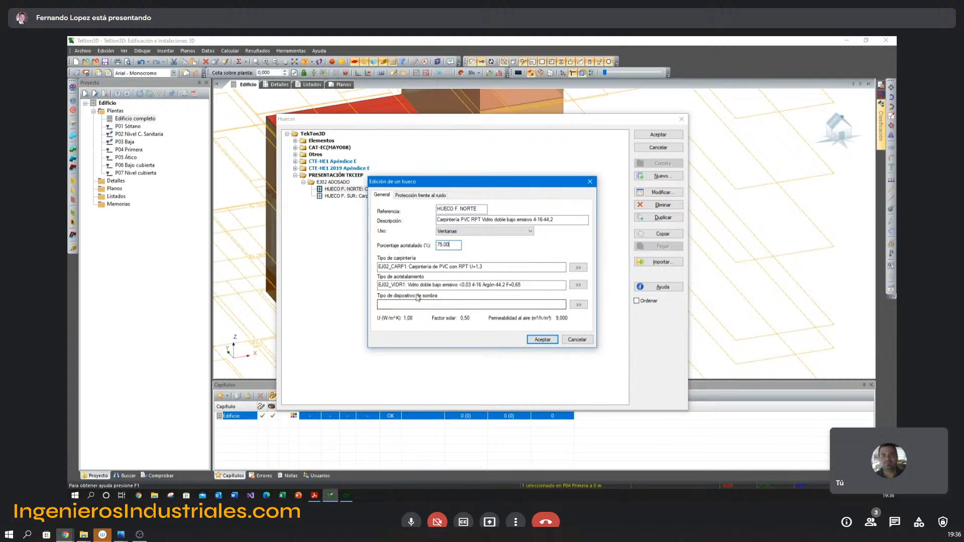
pyautogui.click(575, 341)
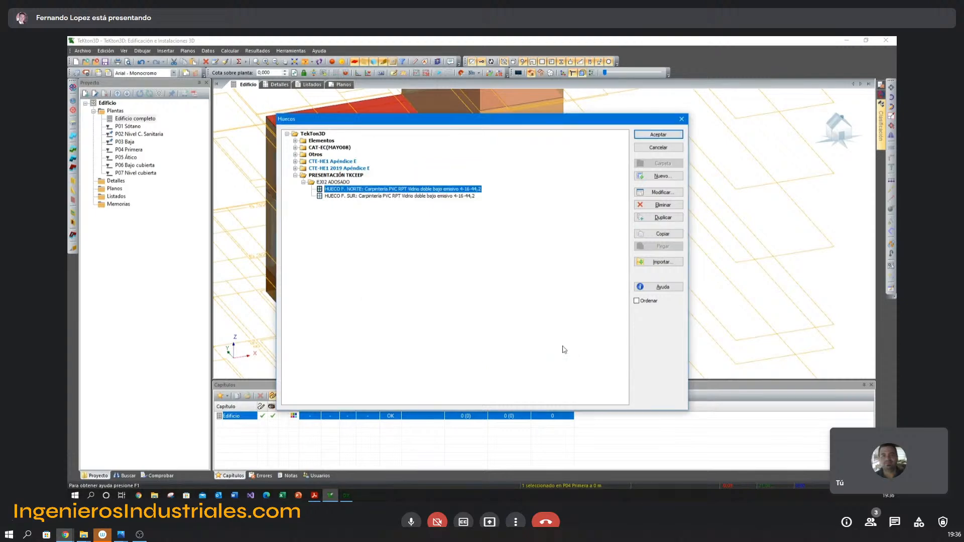
pyautogui.click(664, 150)
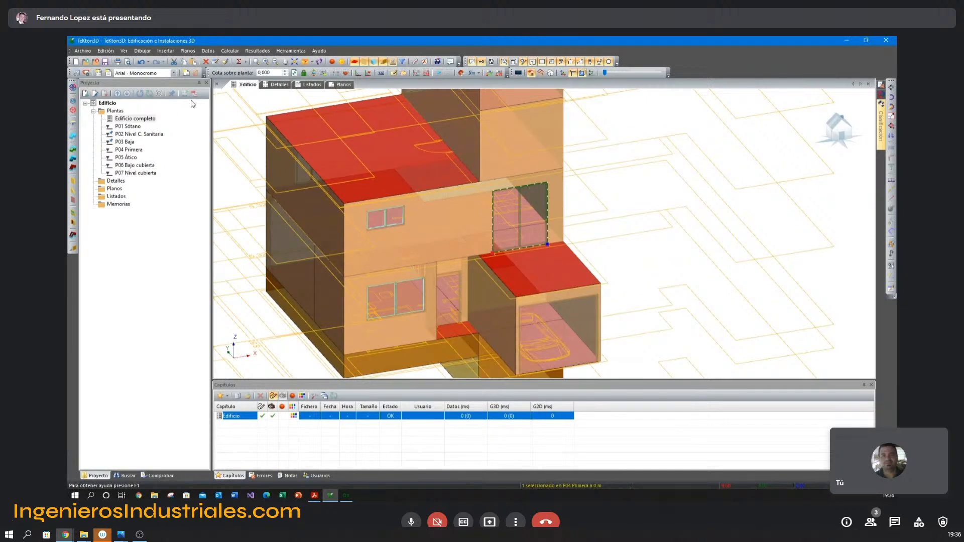
# Open the materials database for openings and go to the DOBLES BAJO EMISIVOS glass folder under PRESENTACIÓN TKCEEP.
pyautogui.click(83, 50)
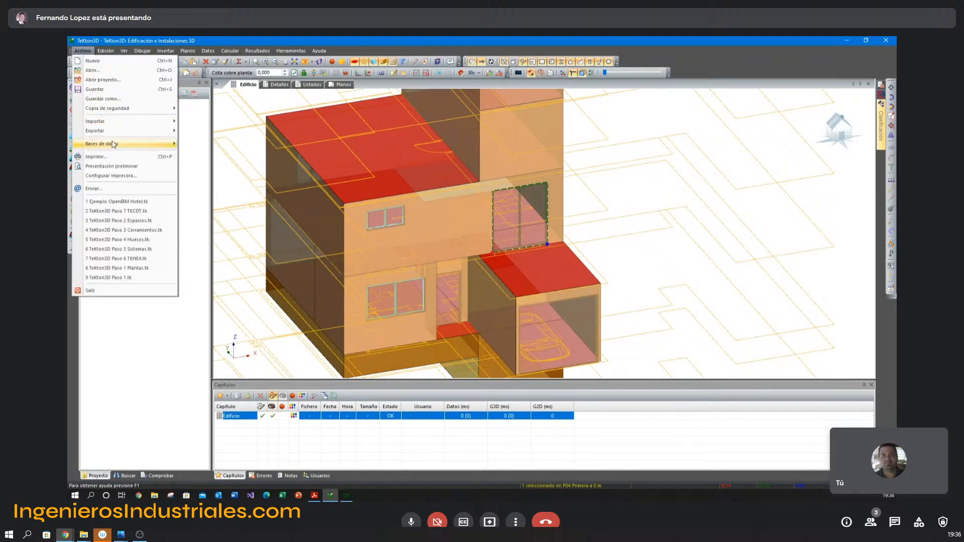
pyautogui.moveTo(120, 144)
pyautogui.moveTo(230, 201)
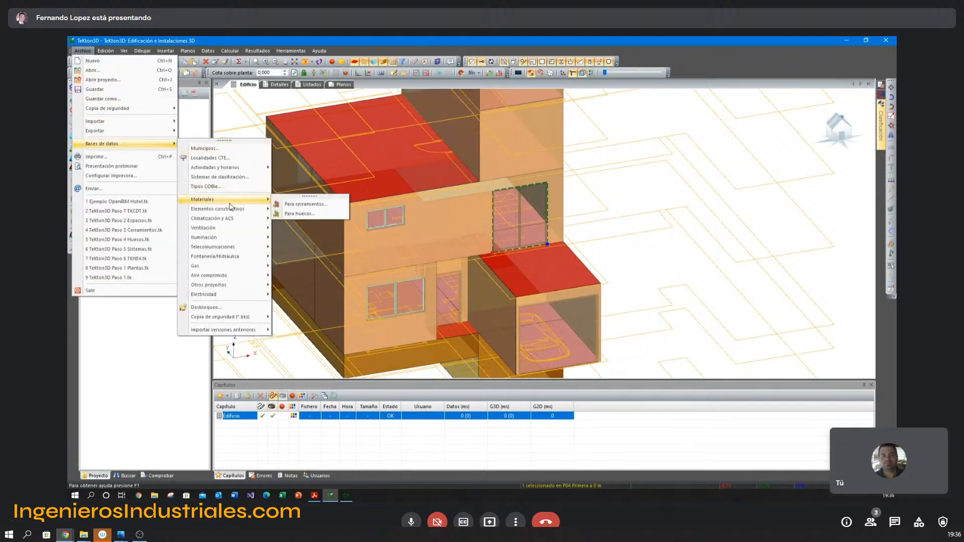
pyautogui.click(295, 214)
pyautogui.click(296, 163)
pyautogui.click(304, 170)
pyautogui.click(304, 185)
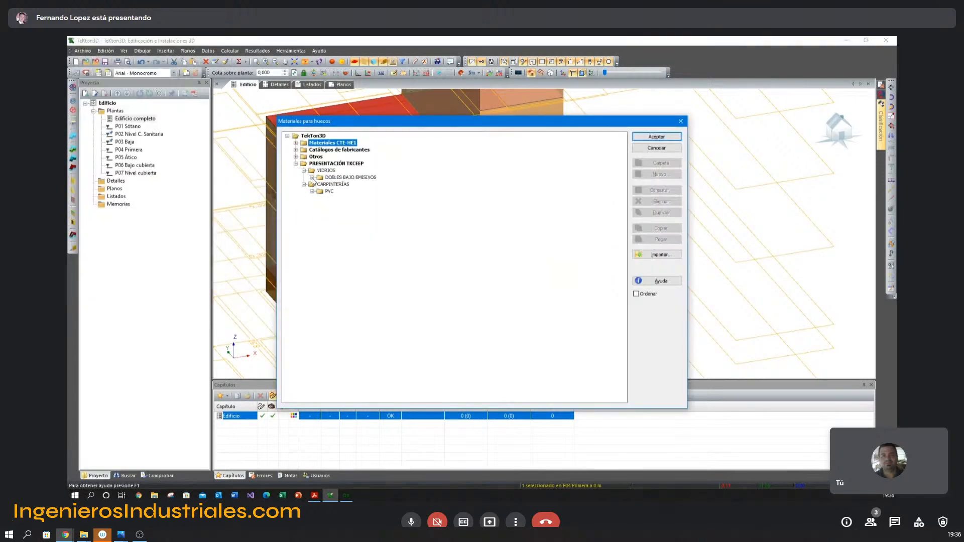
pyautogui.click(312, 177)
pyautogui.click(354, 178)
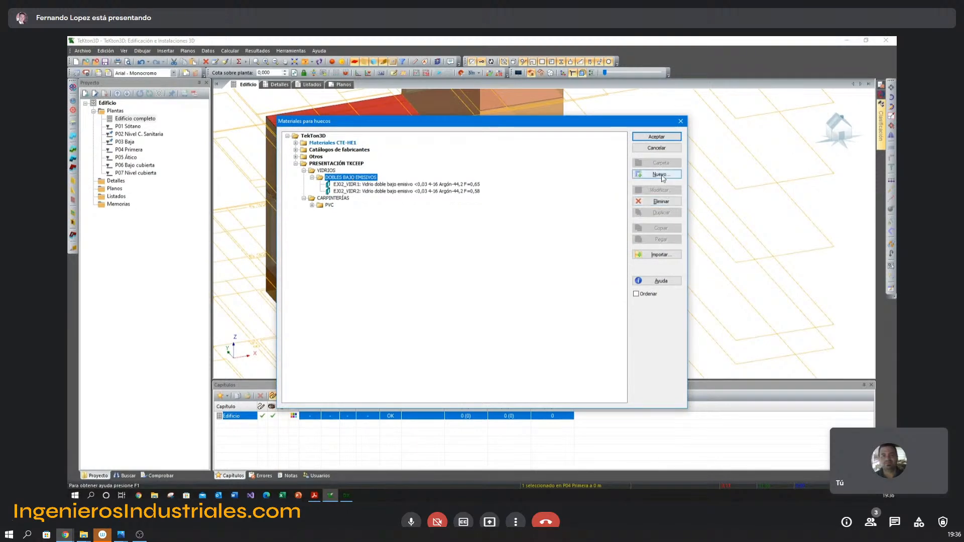
# Create a new glass in DOBLES BAJO EMISIVOS with the description "Doble BR 4-16 Argón - 44,2", following the presentation data.
pyautogui.click(664, 177)
pyautogui.click(474, 252)
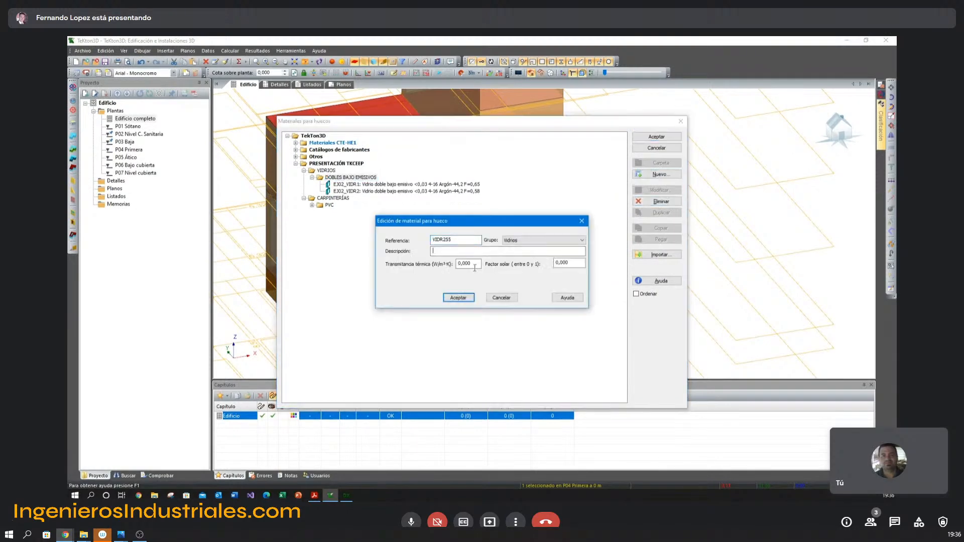
pyautogui.hotkey('alt', 'Tab')
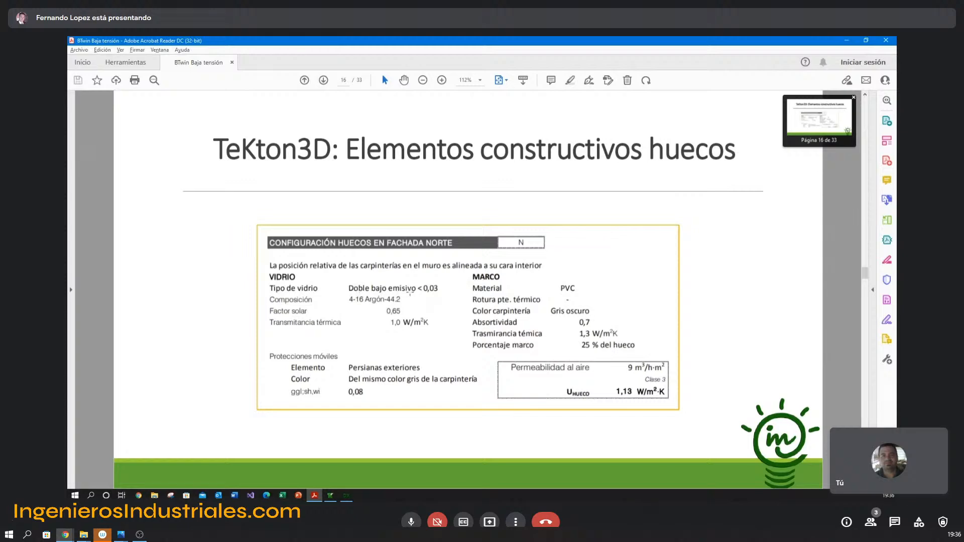
pyautogui.hotkey('alt', 'Tab')
pyautogui.write('Doble')
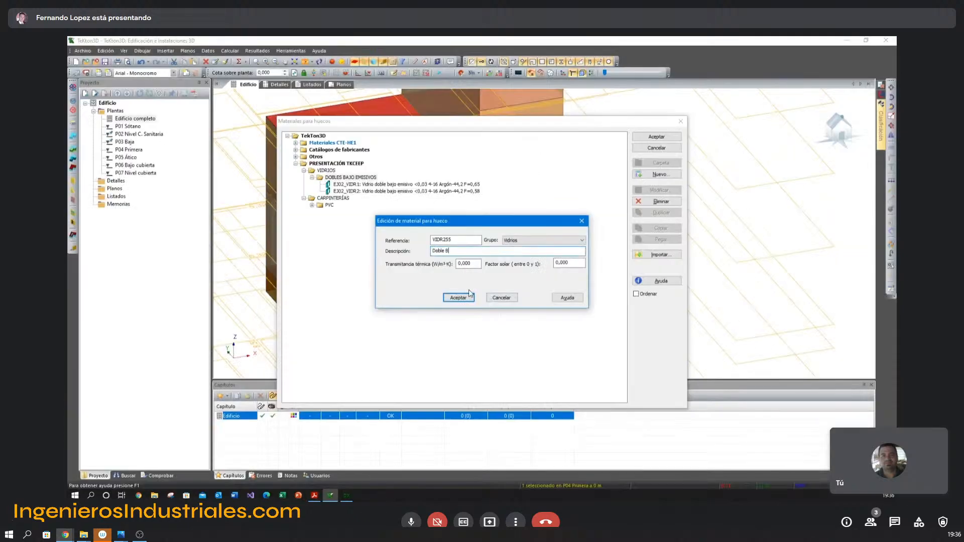
pyautogui.hotkey('alt', 'Tab')
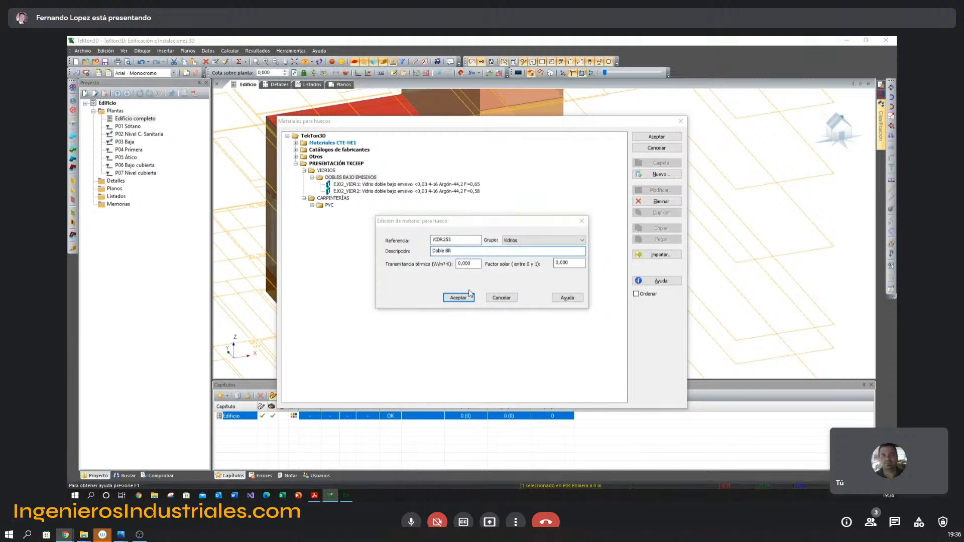
pyautogui.hotkey('alt', 'Tab')
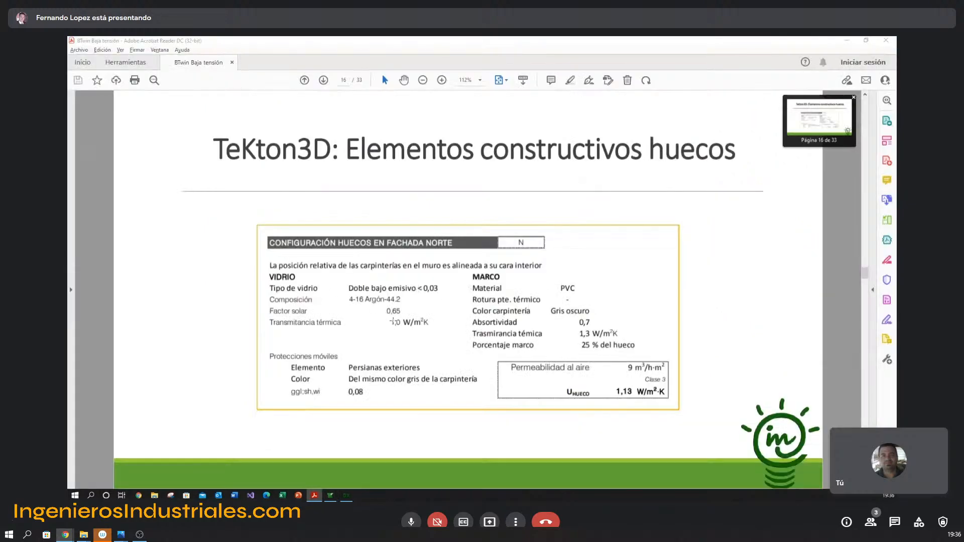
pyautogui.write('BR 4-16 Argón - 44,')
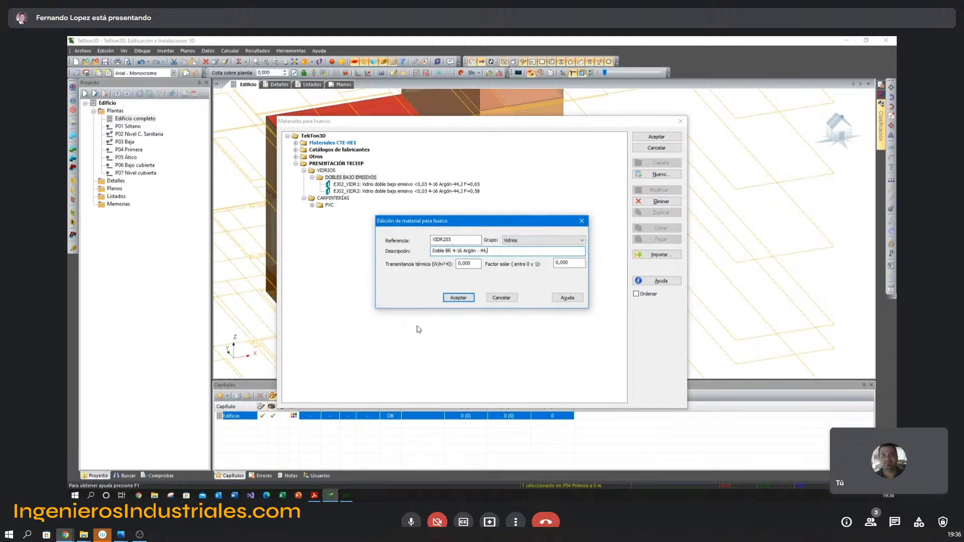
# Set the new glass's solar factor to 0,65 and thermal transmittance to 1 W/m²K per the presentation, and accept it.
pyautogui.hotkey('alt', 'Tab')
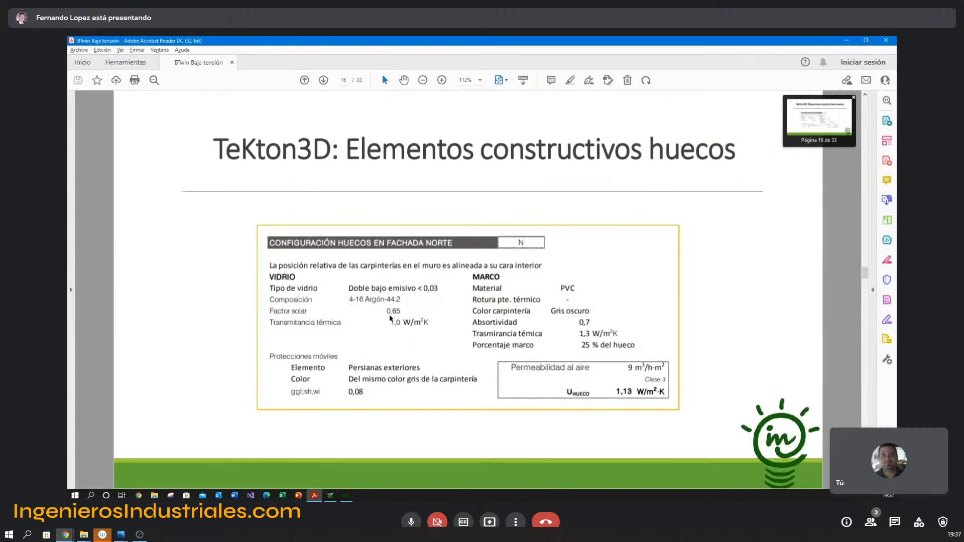
pyautogui.hotkey('alt', 'Tab')
pyautogui.doubleClick(581, 263)
pyautogui.write('0,65')
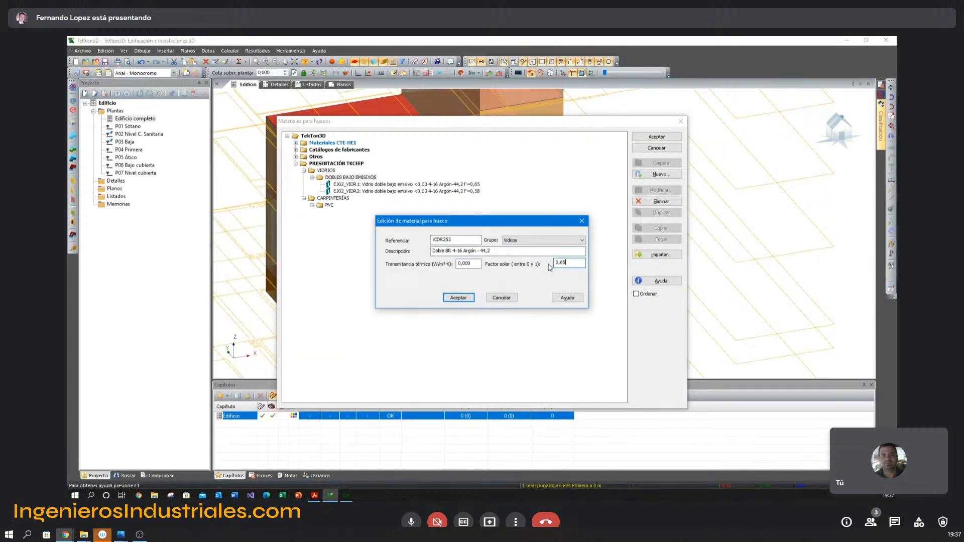
pyautogui.doubleClick(473, 264)
pyautogui.hotkey('alt', 'Tab')
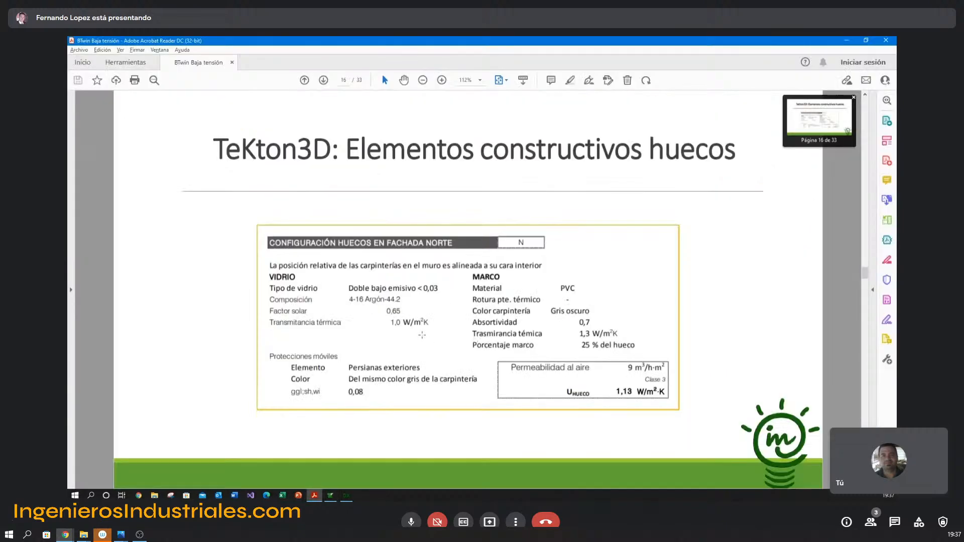
pyautogui.hotkey('alt', 'Tab')
pyautogui.write('1,0')
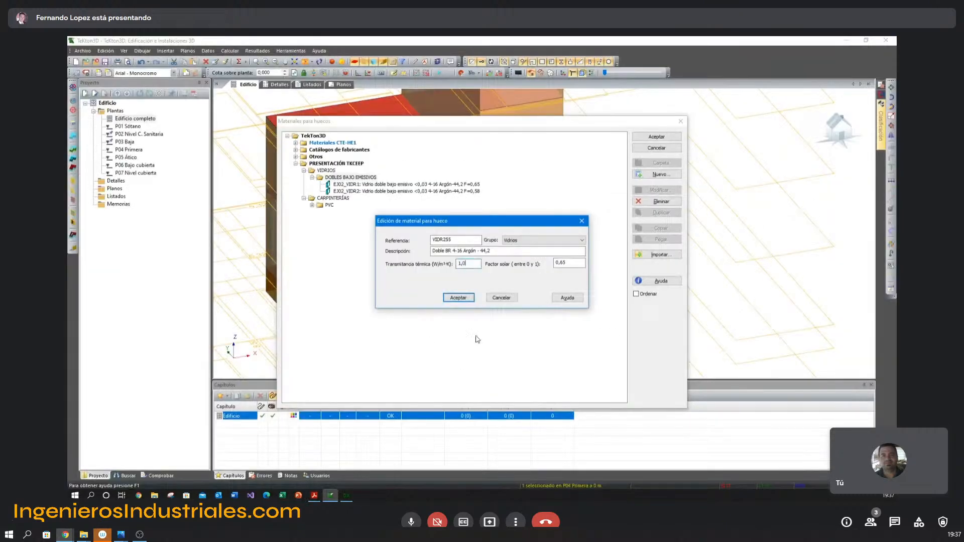
pyautogui.click(458, 298)
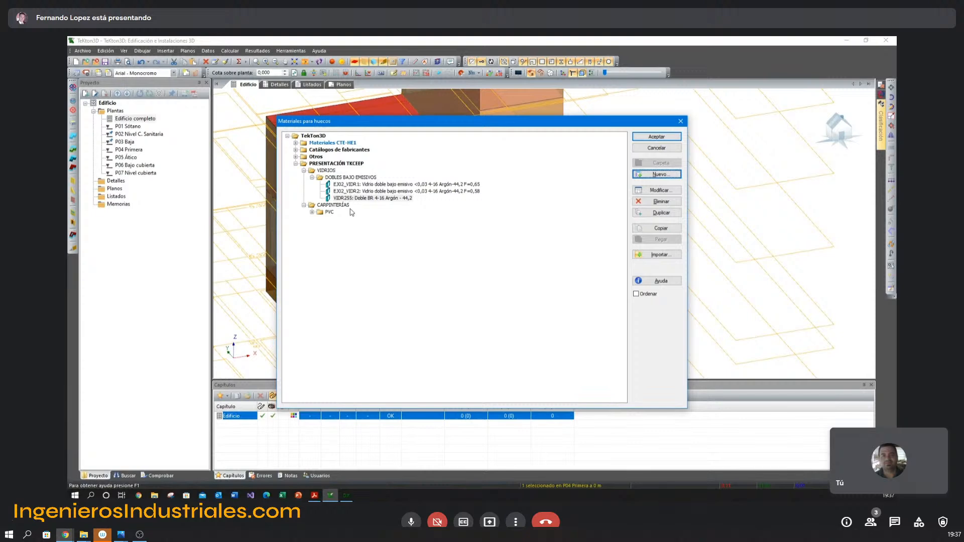
# Open the EJ02_CARP1 PVC frame material and compare its thermal transmittance with the frame data in the presentation.
pyautogui.click(312, 212)
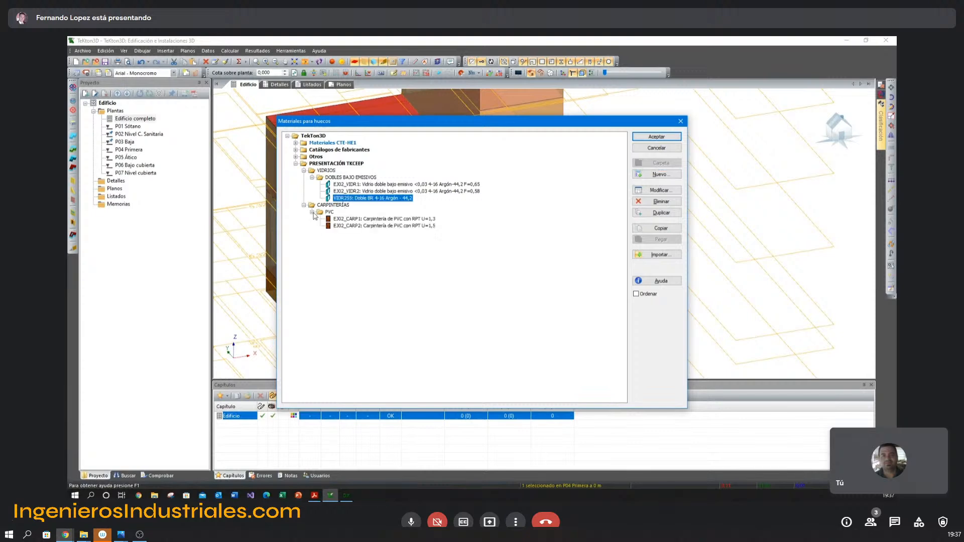
pyautogui.doubleClick(347, 219)
pyautogui.press('Tab')
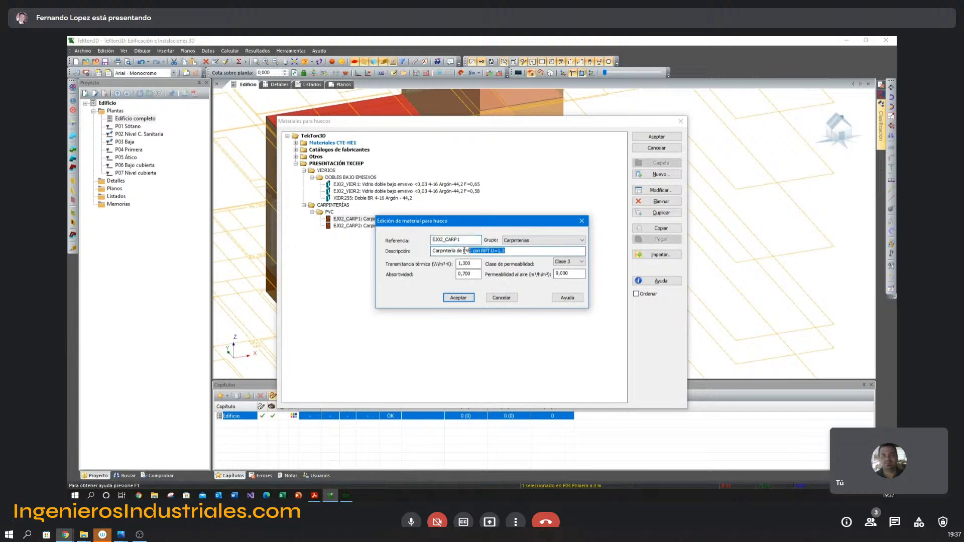
pyautogui.moveTo(472, 263); pyautogui.dragTo(453, 266)
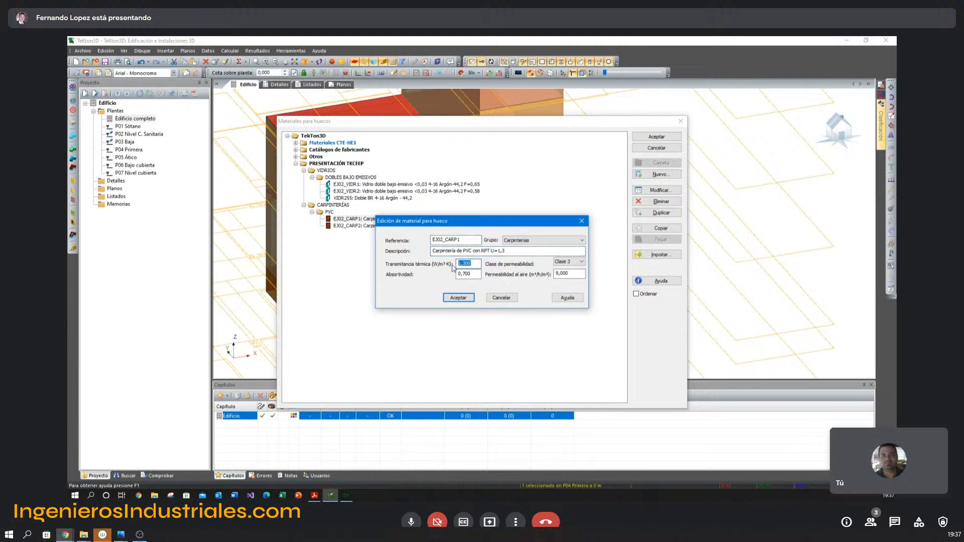
pyautogui.hotkey('alt', 'Tab')
pyautogui.hotkey('alt', 'Tab')
pyautogui.hotkey('alt', 'Tab')
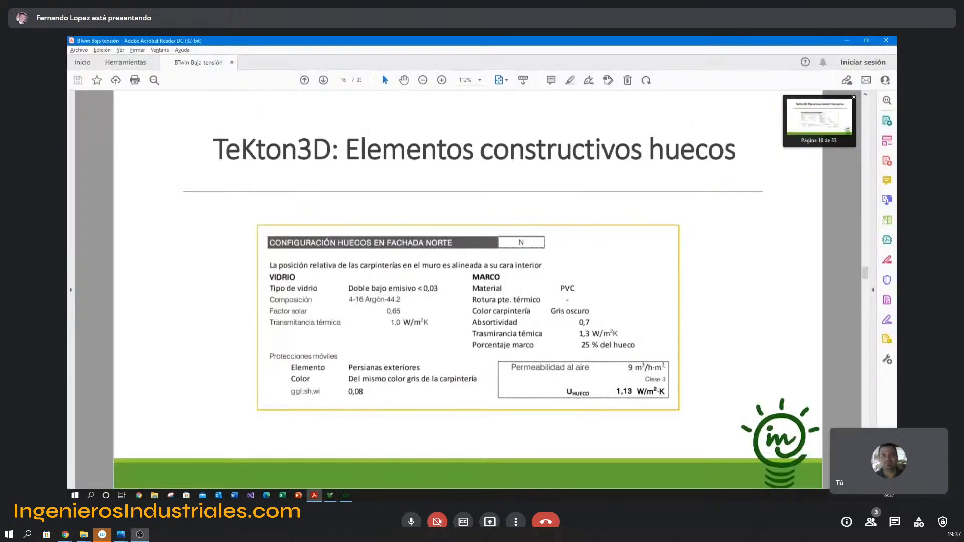
# Check the EJ02_CARP1 frame's permeability class and absorptivity against the presentation, and close its definition.
pyautogui.hotkey('alt', 'Tab')
pyautogui.click(581, 261)
pyautogui.click(575, 280)
pyautogui.moveTo(472, 274); pyautogui.dragTo(456, 274)
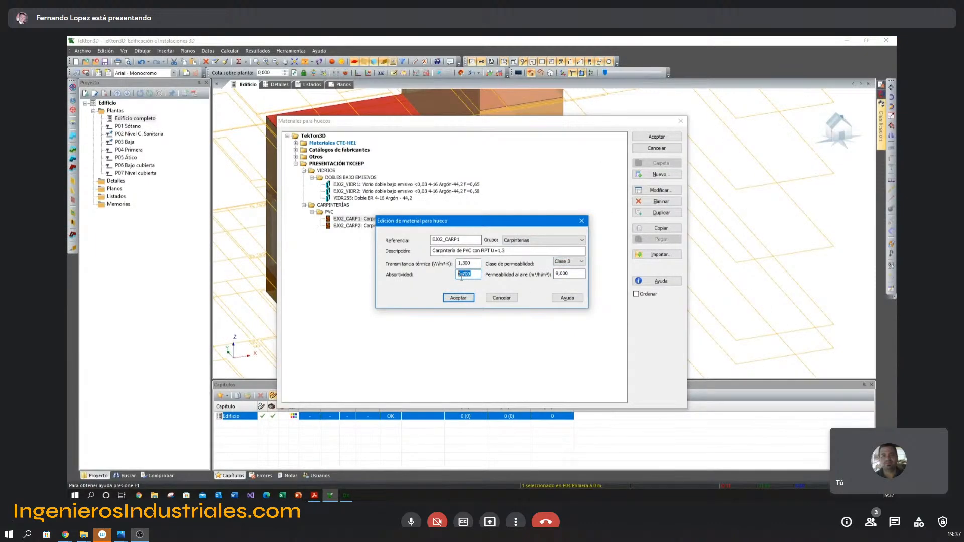
pyautogui.hotkey('alt', 'Tab')
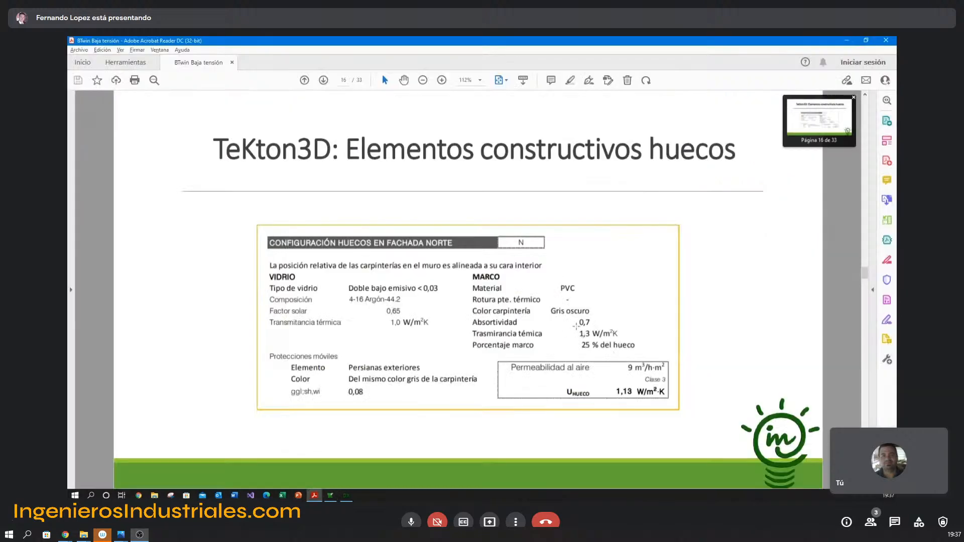
pyautogui.hotkey('alt', 'Tab')
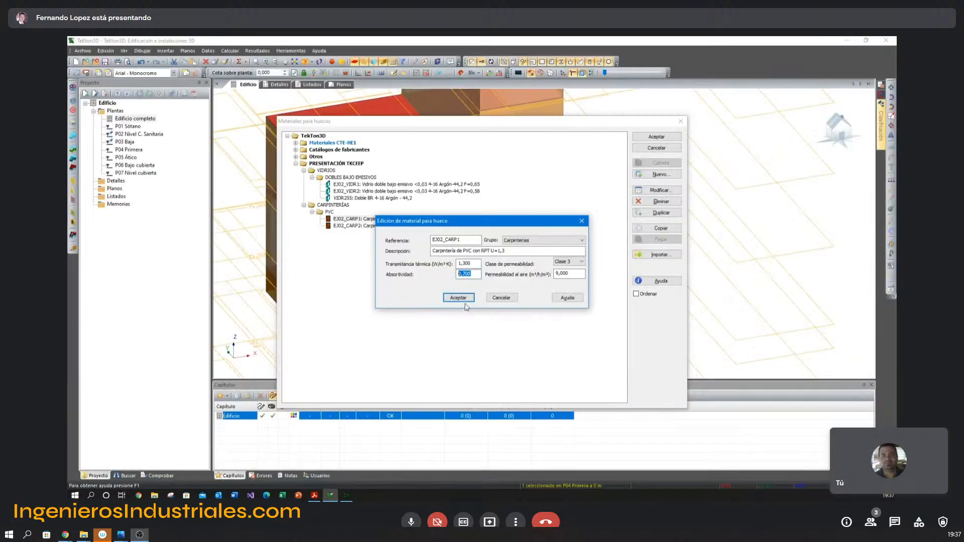
pyautogui.click(466, 299)
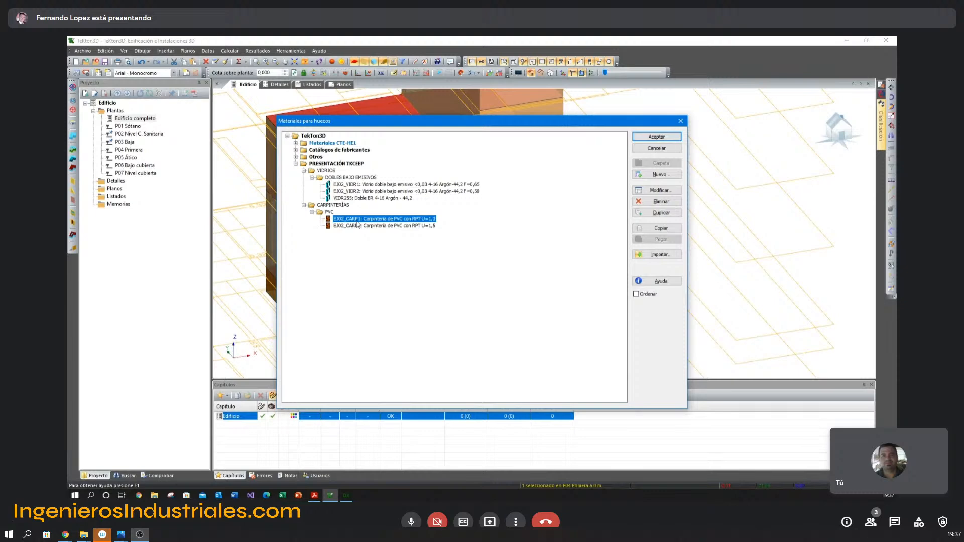
# Close the openings materials database without saving its changes and deselect the window above the garage.
pyautogui.click(653, 148)
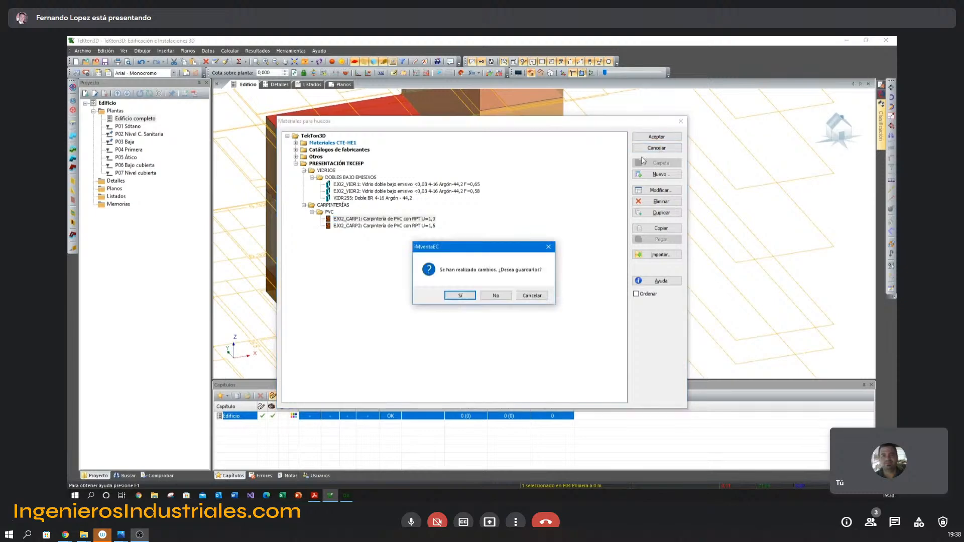
pyautogui.click(496, 296)
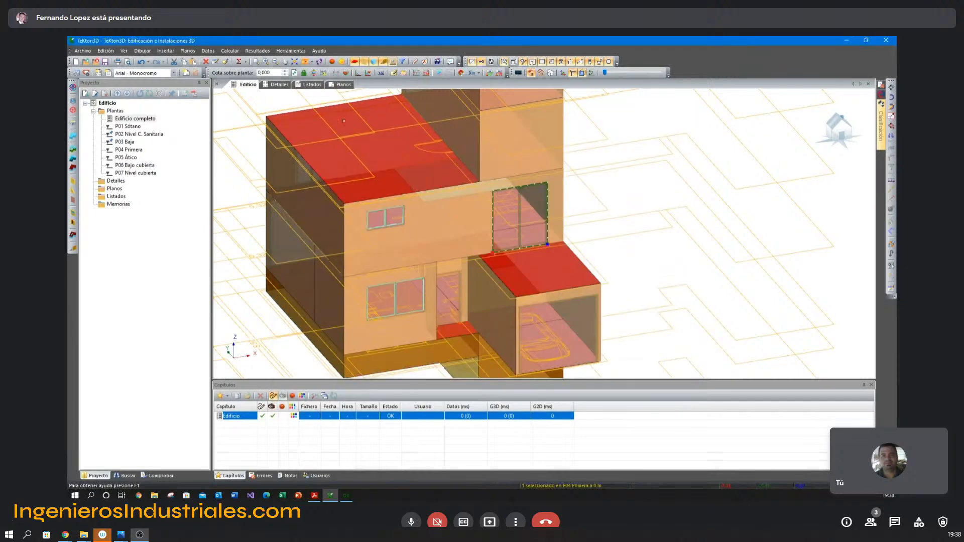
pyautogui.press('Escape')
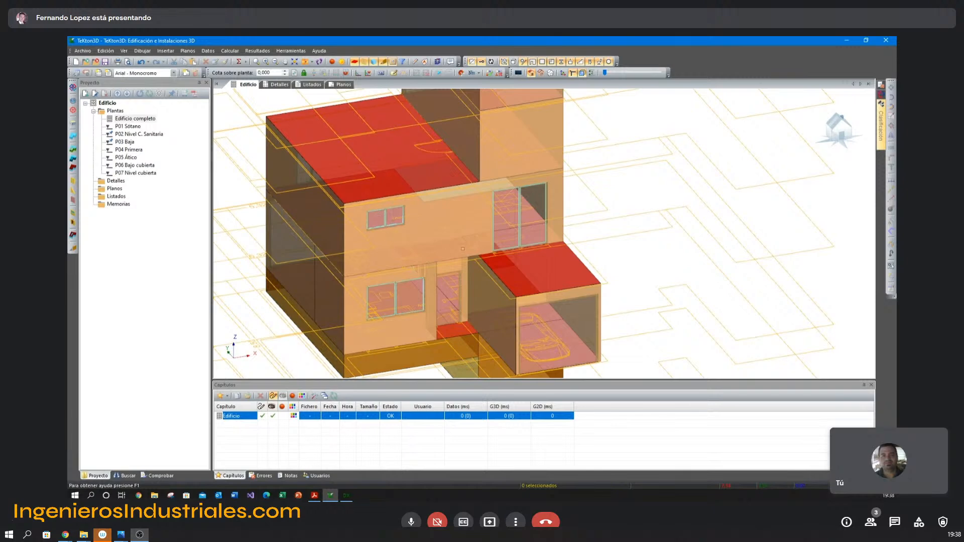
# Open the construction type selection for the garage opening on the ground floor.
pyautogui.moveTo(611, 296); pyautogui.dragTo(588, 210, button='middle')
pyautogui.moveTo(588, 254); pyautogui.dragTo(615, 251, button='middle')
pyautogui.doubleClick(611, 254)
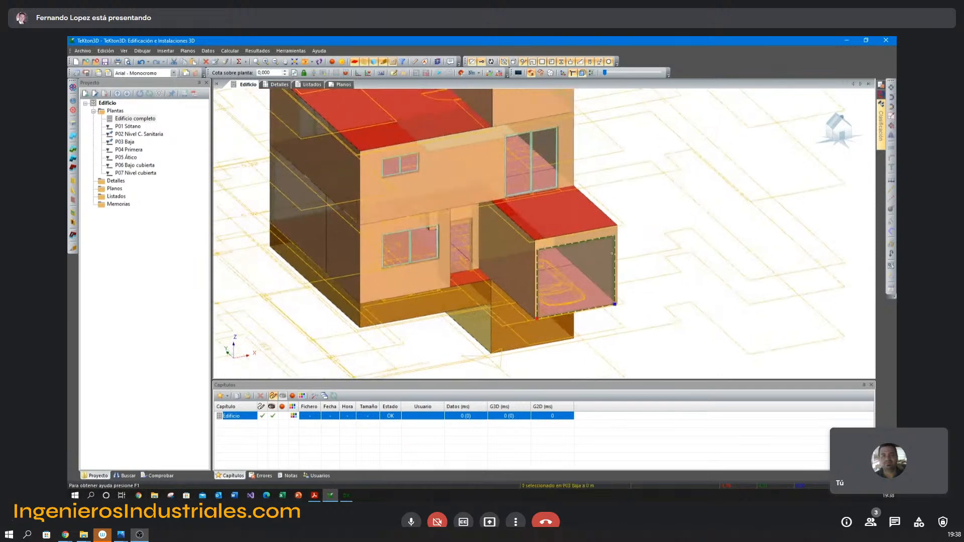
pyautogui.click(547, 226)
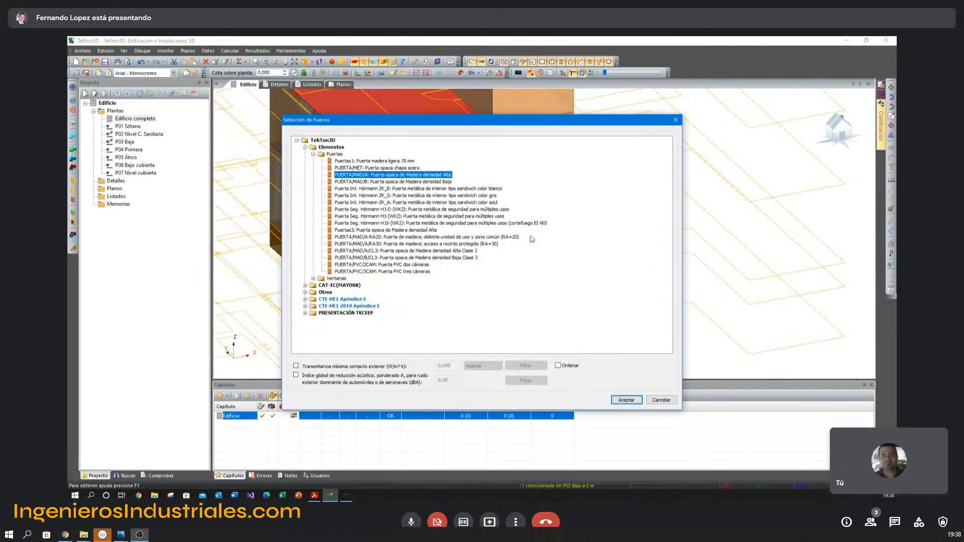
# Compare the HUECO F. NORTE and HUECO F. SUR opening types in the EJ02 ADOSADO folder of PRESENTACIÓN TKCEEP.
pyautogui.click(304, 313)
pyautogui.click(314, 320)
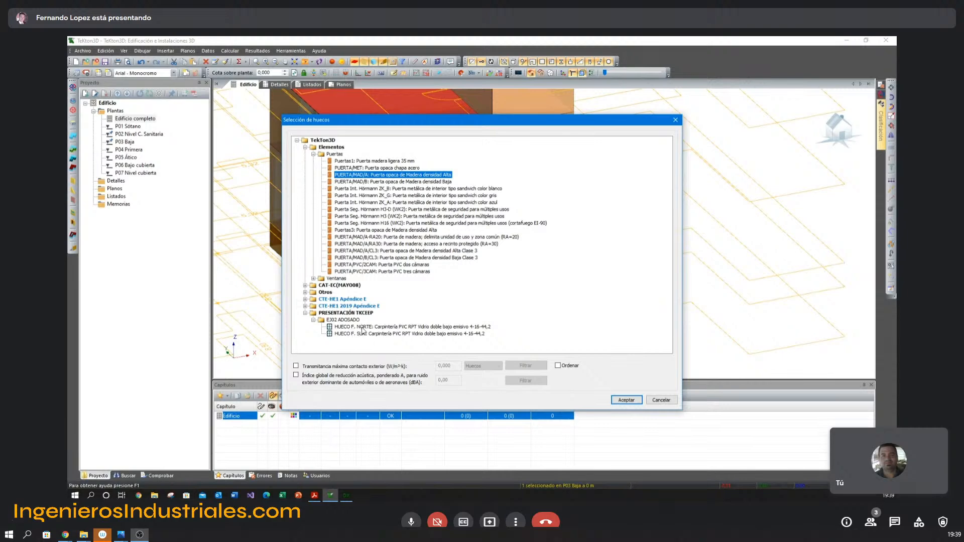
pyautogui.click(359, 326)
pyautogui.click(356, 333)
pyautogui.click(355, 327)
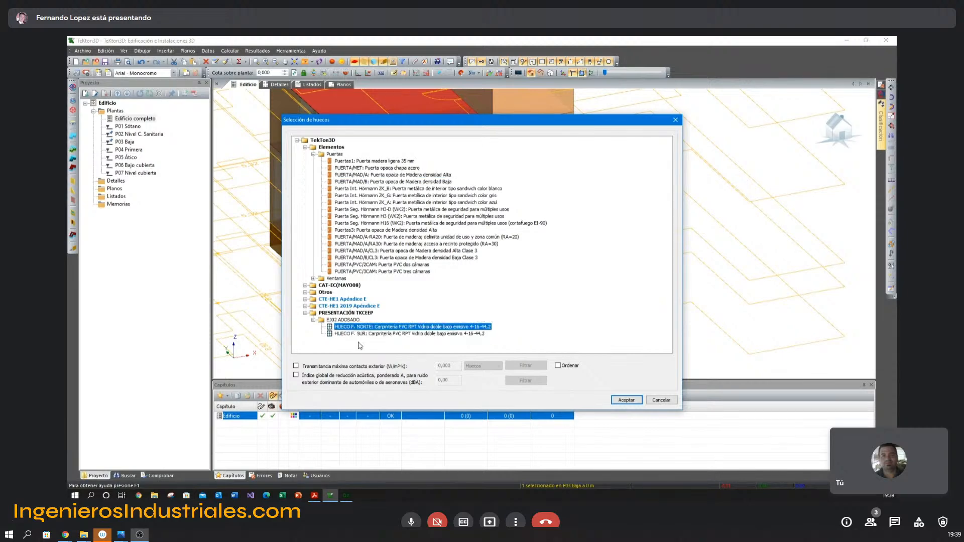
pyautogui.click(359, 334)
pyautogui.click(359, 327)
pyautogui.click(359, 333)
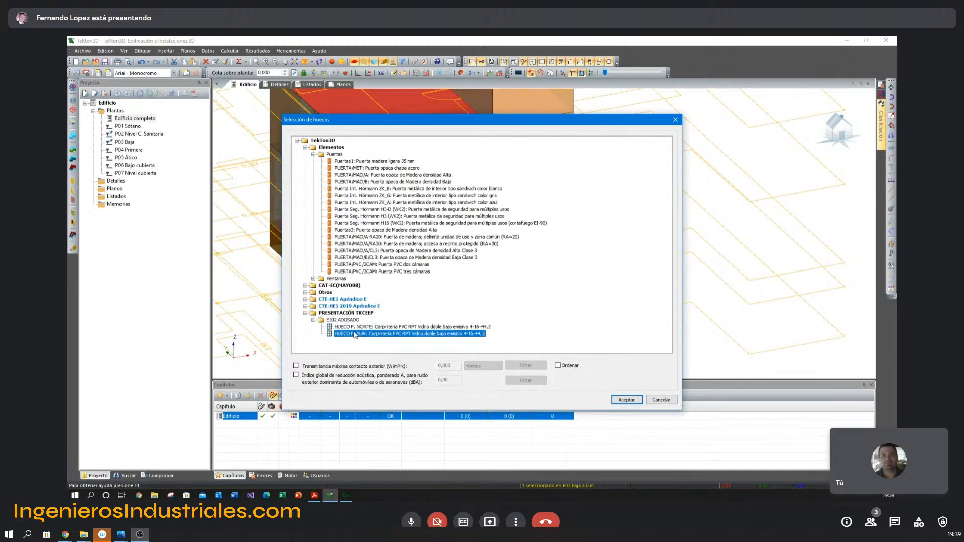
pyautogui.click(355, 327)
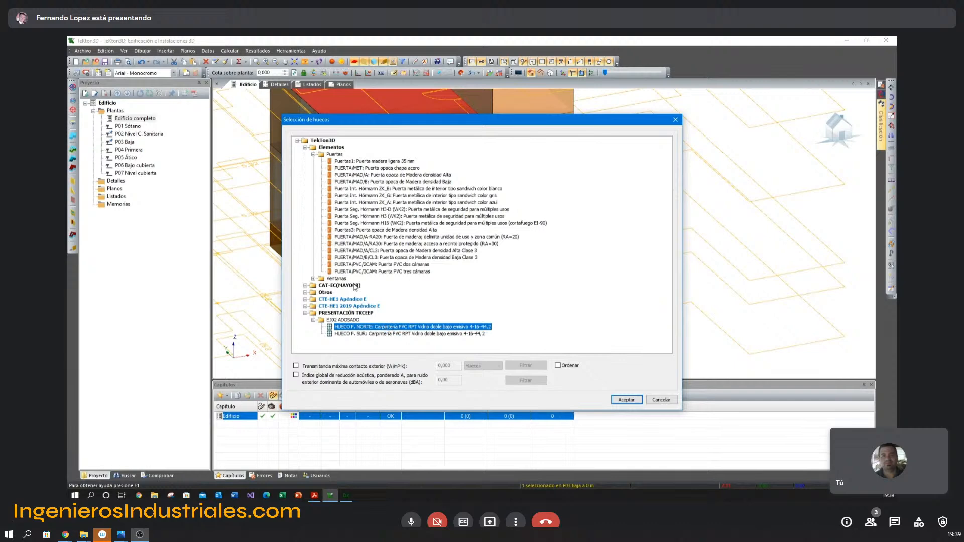
pyautogui.click(357, 333)
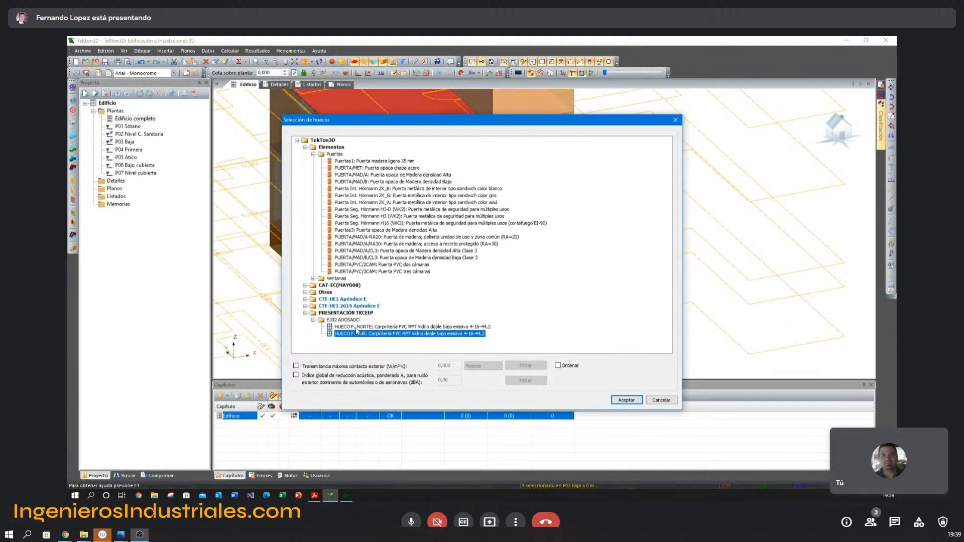
pyautogui.click(358, 327)
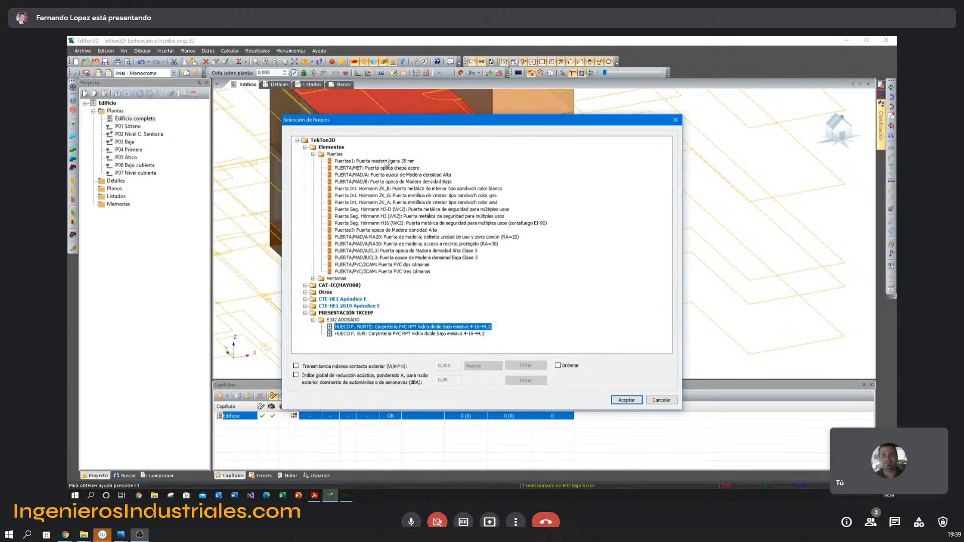
# Assign the PUERTA/MET opaque steel-sheet door type to the garage opening.
pyautogui.click(372, 169)
pyautogui.click(628, 402)
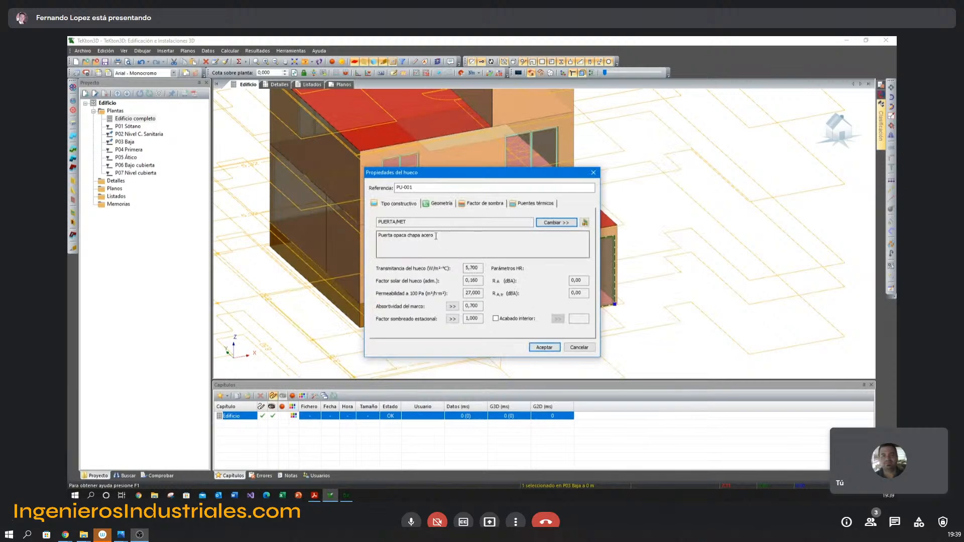
pyautogui.click(544, 348)
# Give the garage door a horizontal-slat design in its entity properties.
pyautogui.click(615, 288)
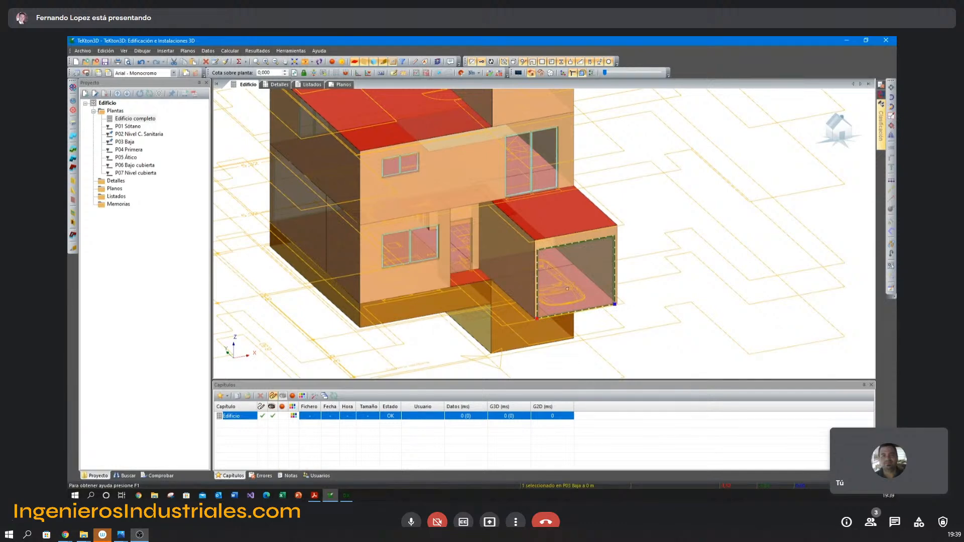
pyautogui.doubleClick(567, 288)
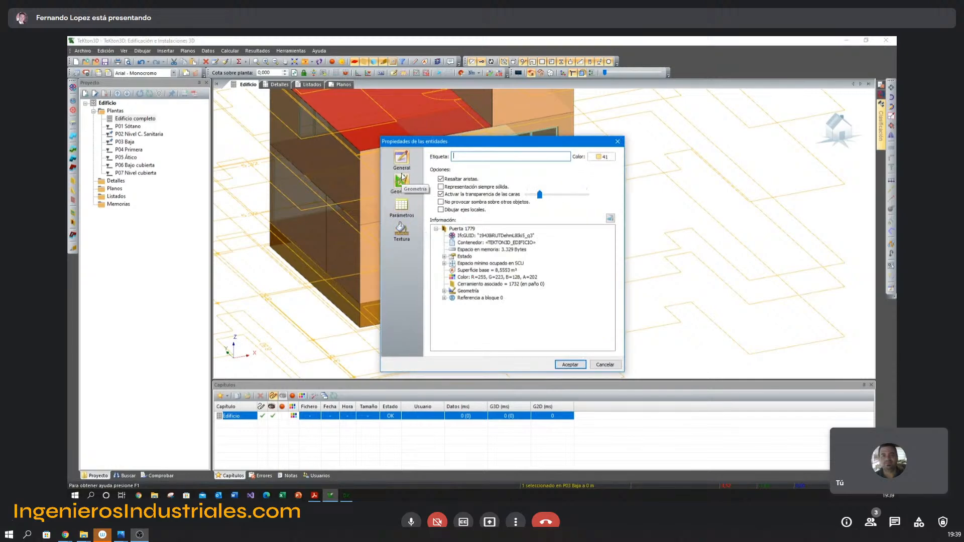
pyautogui.click(402, 196)
pyautogui.scroll(-5, 600, 254)
pyautogui.click(516, 319)
pyautogui.click(570, 365)
pyautogui.scroll(2, 601, 265)
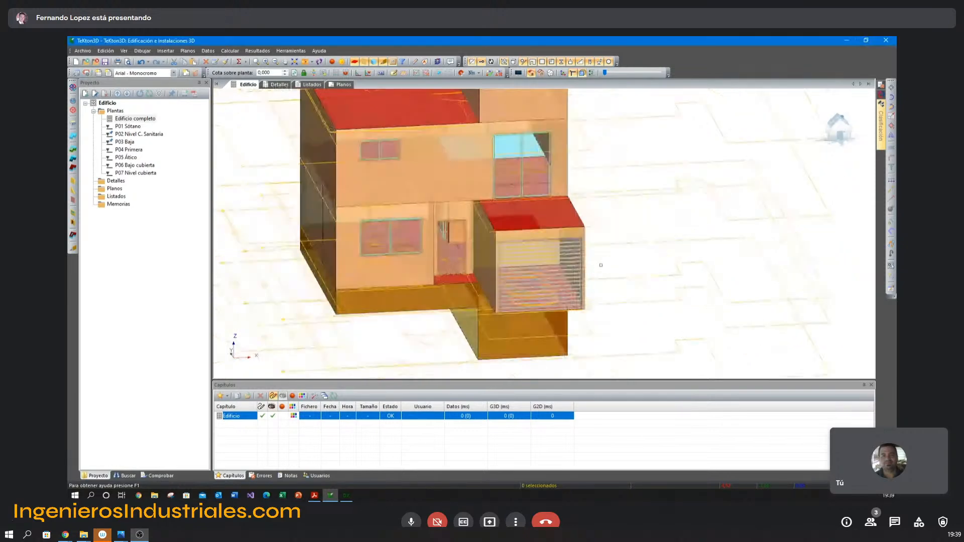
# Make P04 Primera the working floor and bring the terrace side of the house into view.
pyautogui.moveTo(550, 255)
pyautogui.mouseDown(button='middle')
pyautogui.moveTo(546, 240)
pyautogui.moveTo(564, 251)
pyautogui.mouseUp(button='middle')
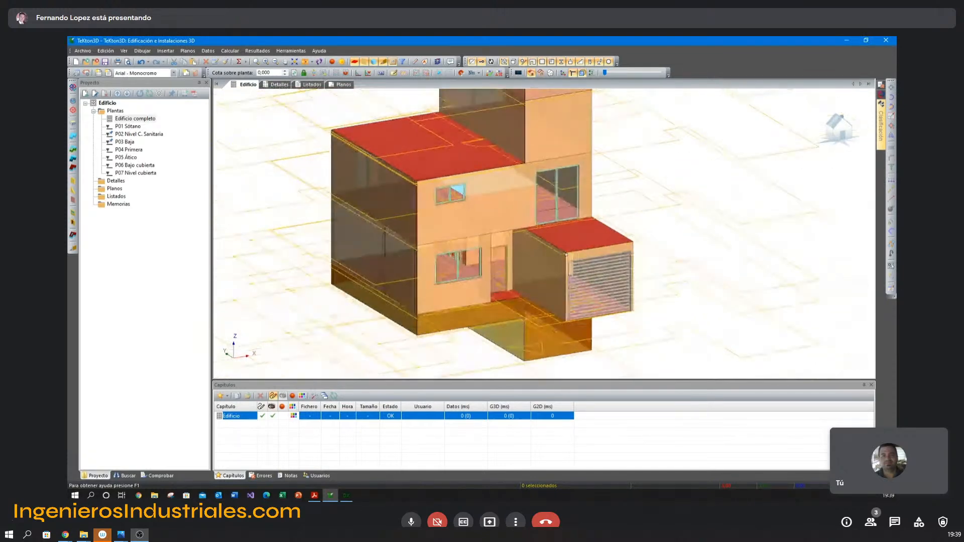
pyautogui.moveTo(539, 203); pyautogui.dragTo(514, 228, button='middle')
pyautogui.scroll(-2, 508, 222)
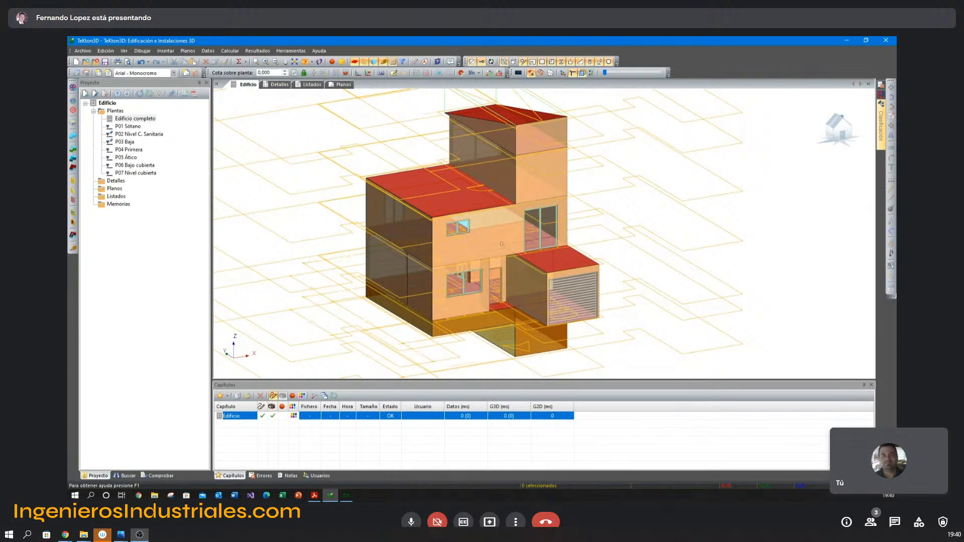
pyautogui.moveTo(513, 236); pyautogui.dragTo(517, 232, button='middle')
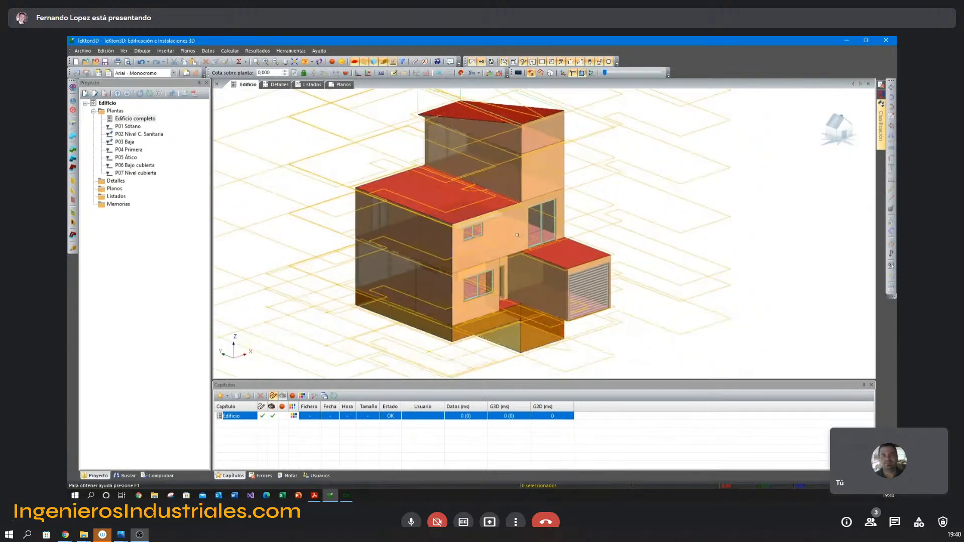
pyautogui.moveTo(530, 216); pyautogui.dragTo(517, 184, button='middle')
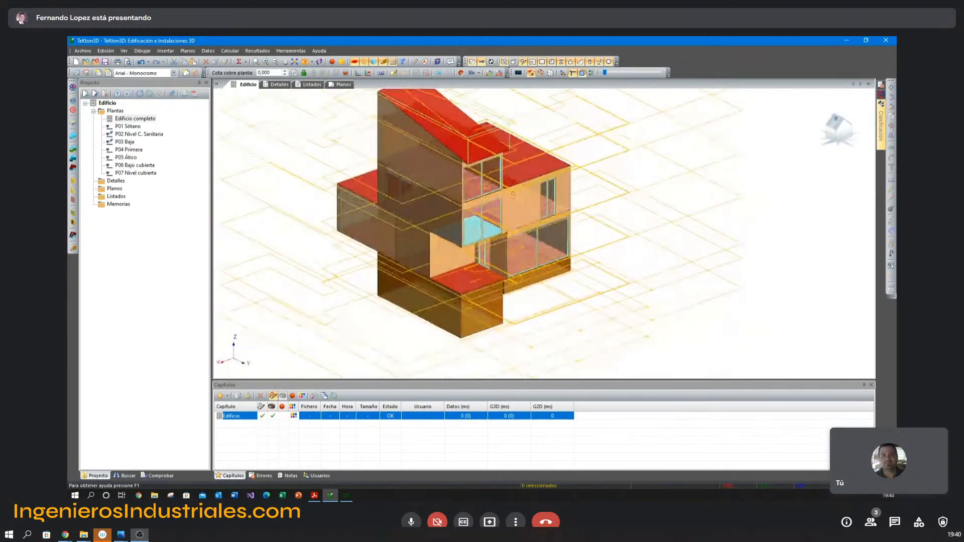
pyautogui.moveTo(471, 235); pyautogui.dragTo(507, 217, button='middle')
pyautogui.scroll(8, 506, 217)
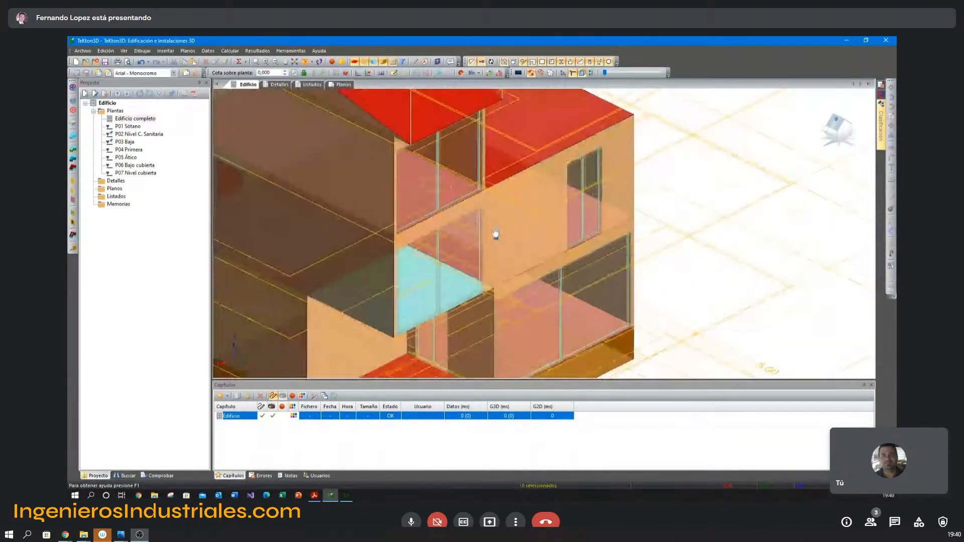
pyautogui.doubleClick(137, 151)
pyautogui.moveTo(486, 200); pyautogui.dragTo(481, 98, button='middle')
pyautogui.scroll(2, 485, 201)
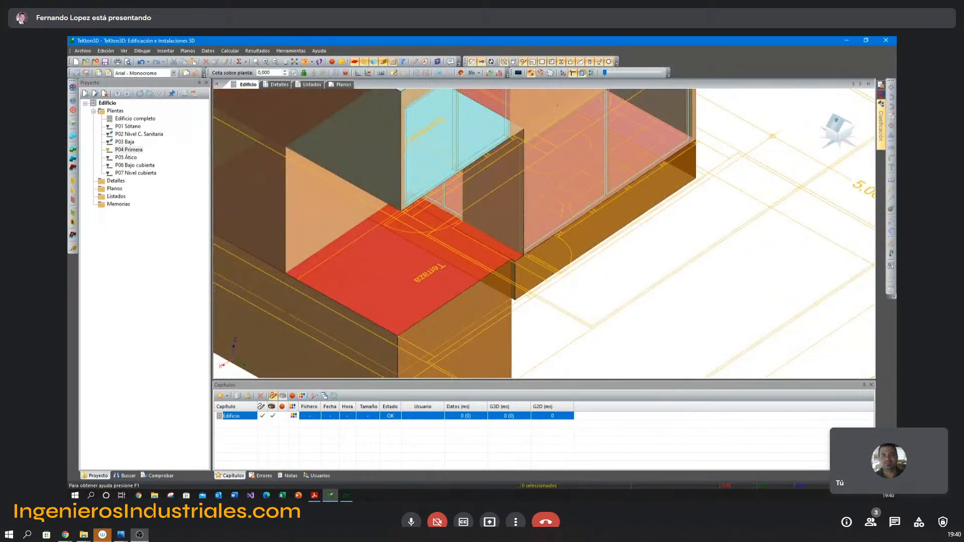
# Insert a narrow horizontal shading obstacle above the terrace, running along the base of the P04 Primera bedroom window to the adjacent wall corner.
pyautogui.click(73, 248)
pyautogui.scroll(3, 431, 234)
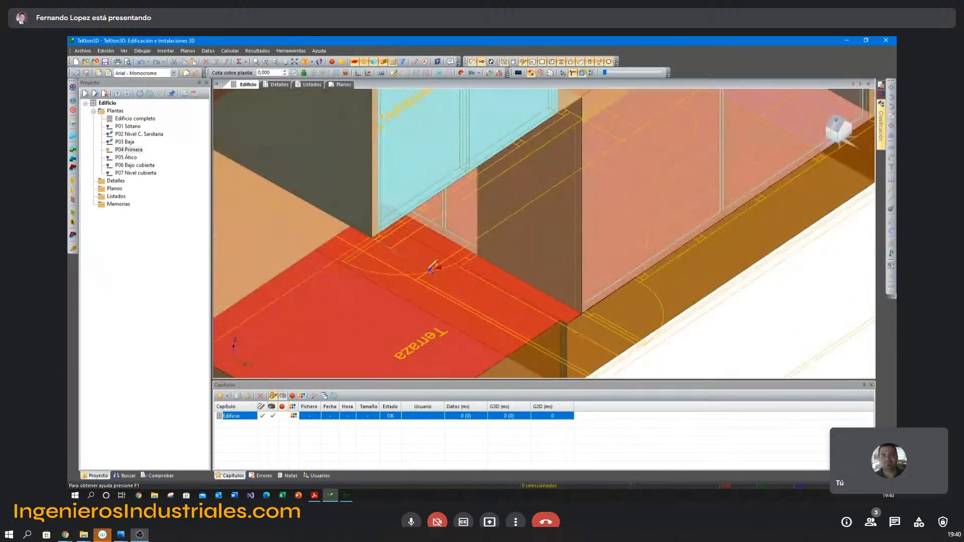
pyautogui.moveTo(598, 164); pyautogui.dragTo(549, 235, button='middle')
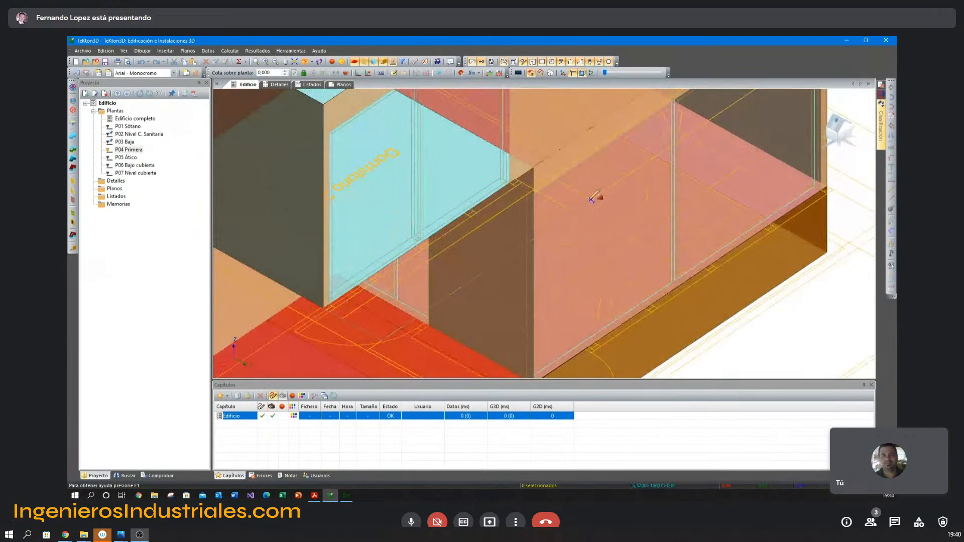
pyautogui.rightClick(544, 172)
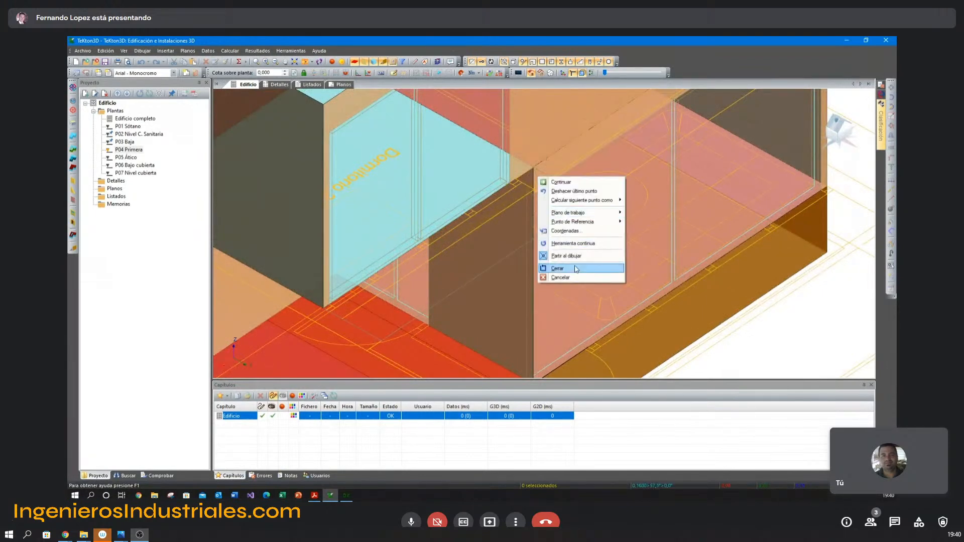
pyautogui.click(577, 270)
pyautogui.scroll(-2, 604, 271)
pyautogui.click(680, 295)
pyautogui.moveTo(680, 295); pyautogui.dragTo(563, 232, button='middle')
pyautogui.click(536, 199)
pyautogui.scroll(-2, 524, 234)
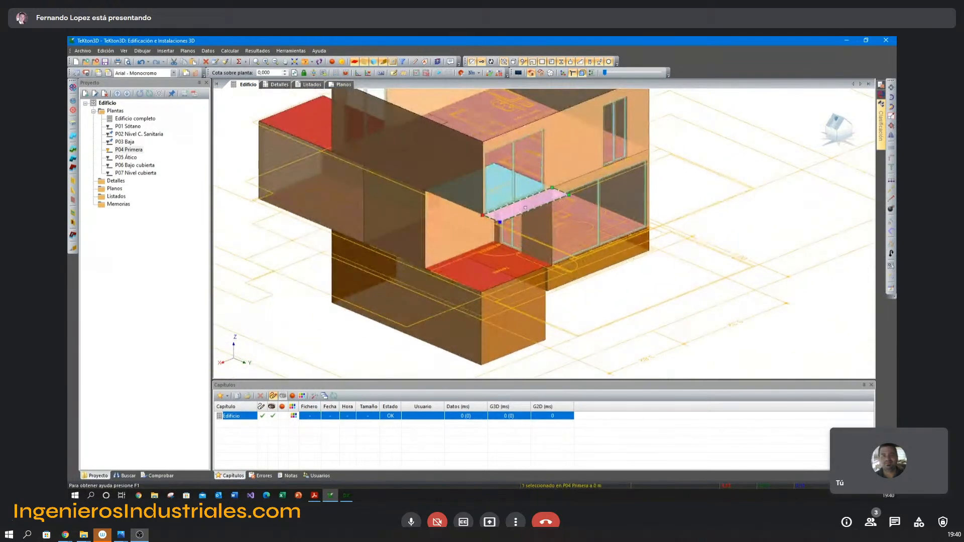
pyautogui.scroll(-1, 475, 261)
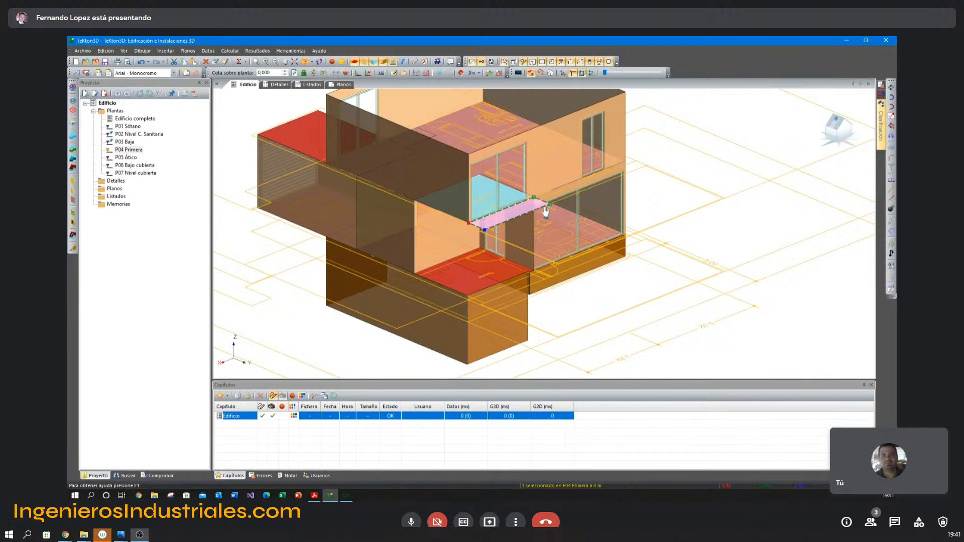
# Display the complete building with all its floors.
pyautogui.moveTo(541, 209); pyautogui.dragTo(533, 241, button='middle')
pyautogui.scroll(-1, 533, 241)
pyautogui.doubleClick(133, 122)
pyautogui.scroll(-5, 487, 179)
pyautogui.scroll(1, 484, 180)
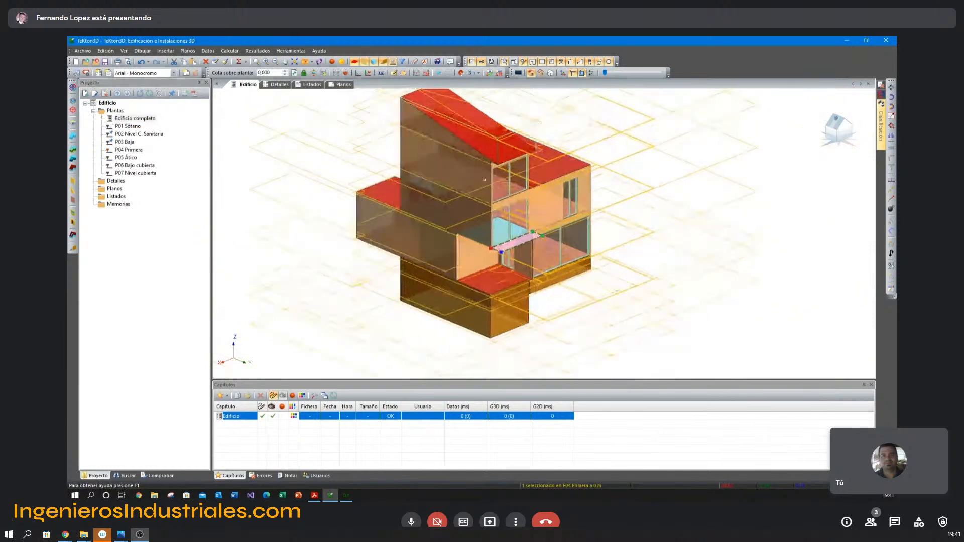
# Hide the floor reference drawings and copy the attic side wall with its sloped gable to the opposite edge of the main roof.
pyautogui.click(428, 126)
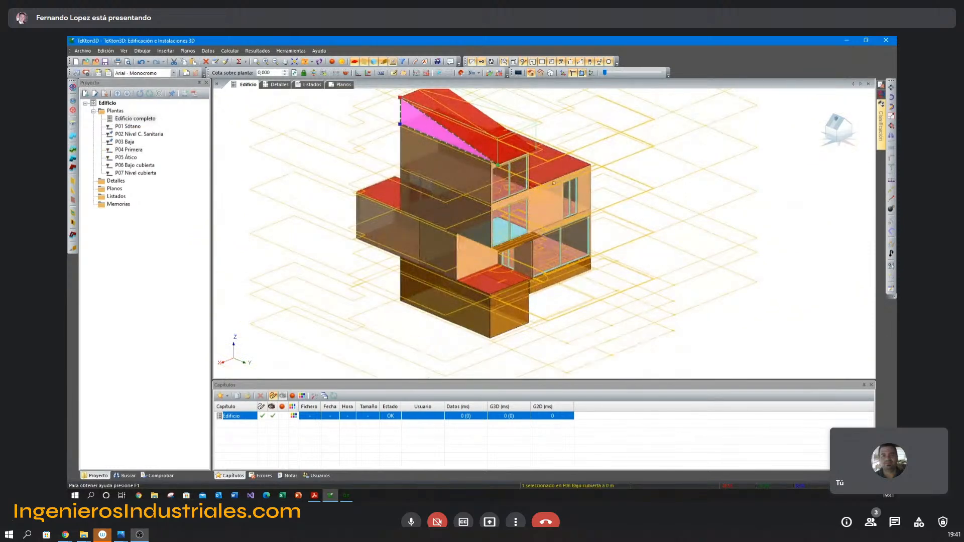
pyautogui.click(606, 159)
pyautogui.moveTo(604, 161); pyautogui.dragTo(568, 184, button='middle')
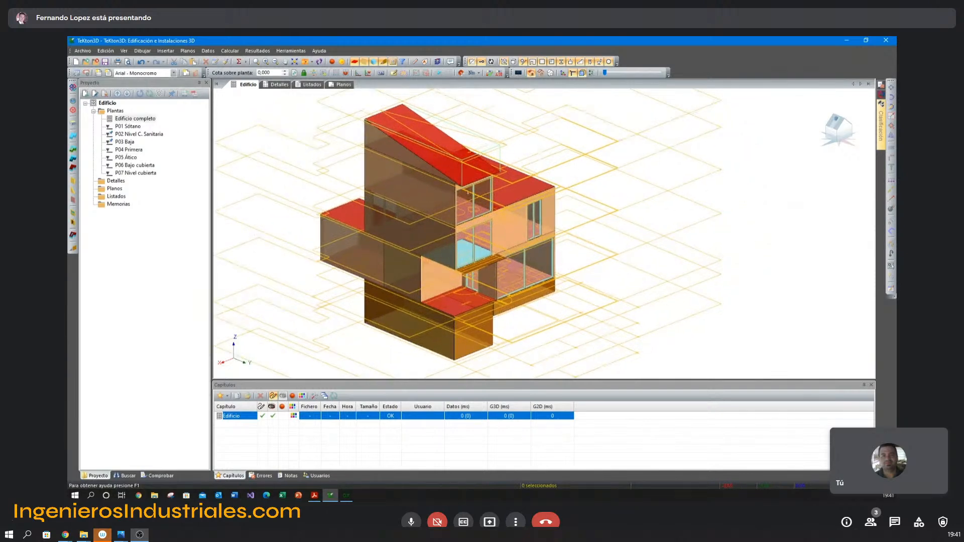
pyautogui.click(408, 162)
pyautogui.keyDown('ctrl'); pyautogui.click(405, 186); pyautogui.keyUp('ctrl')
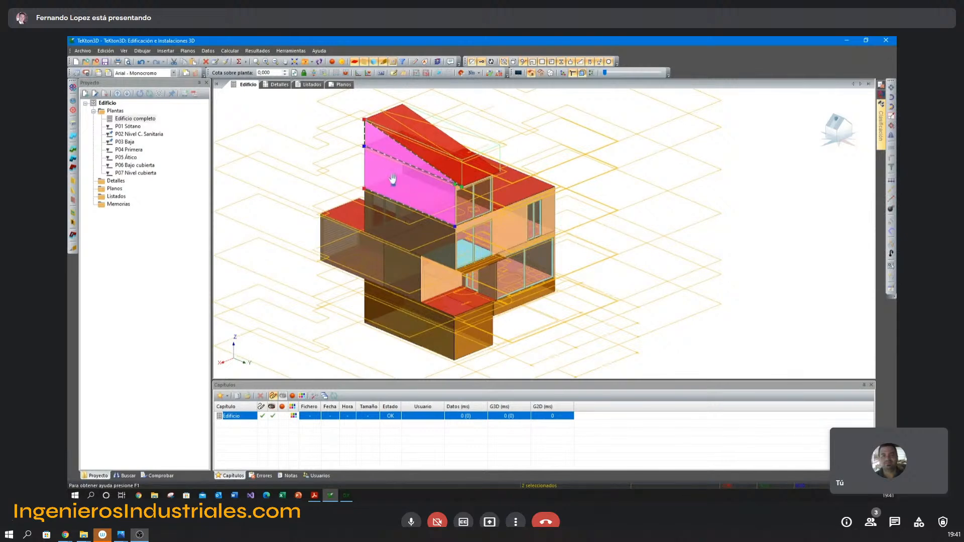
pyautogui.click(892, 126)
pyautogui.scroll(5, 449, 226)
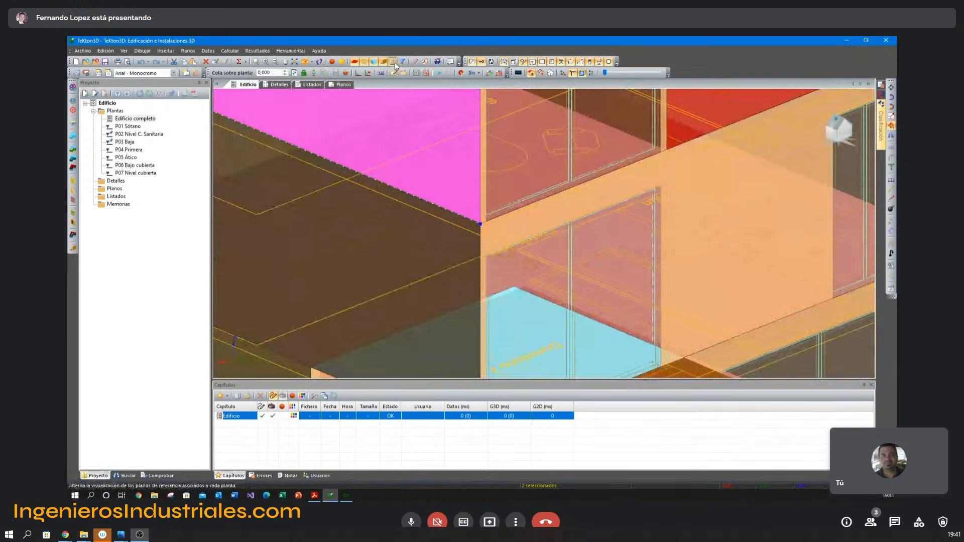
pyautogui.scroll(-5, 457, 210)
pyautogui.scroll(5, 468, 225)
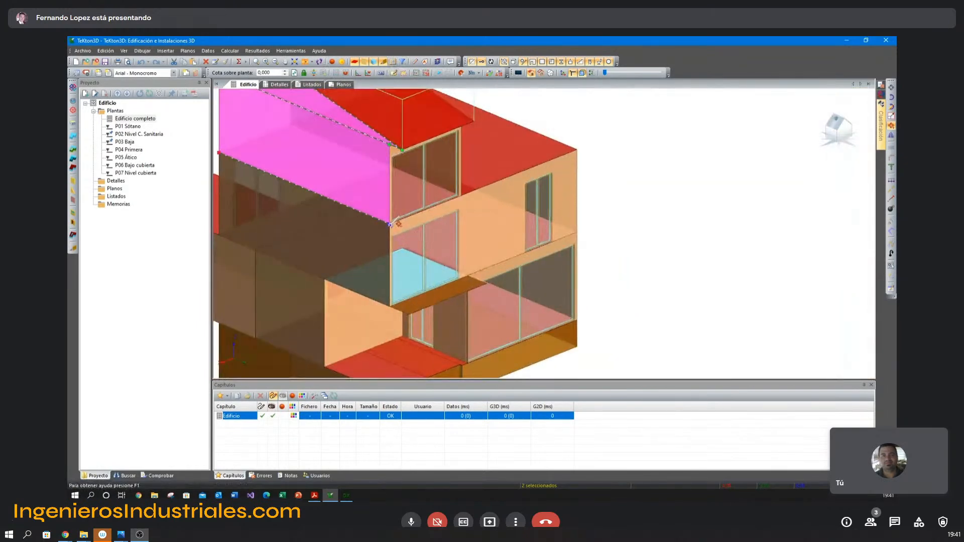
pyautogui.click(390, 225)
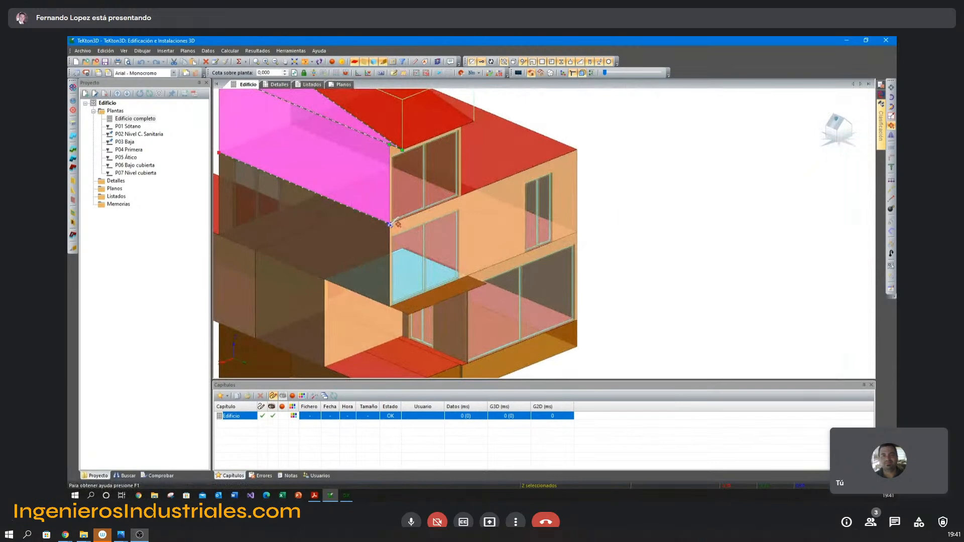
pyautogui.click(578, 150)
pyautogui.press('Escape')
pyautogui.scroll(-4, 630, 235)
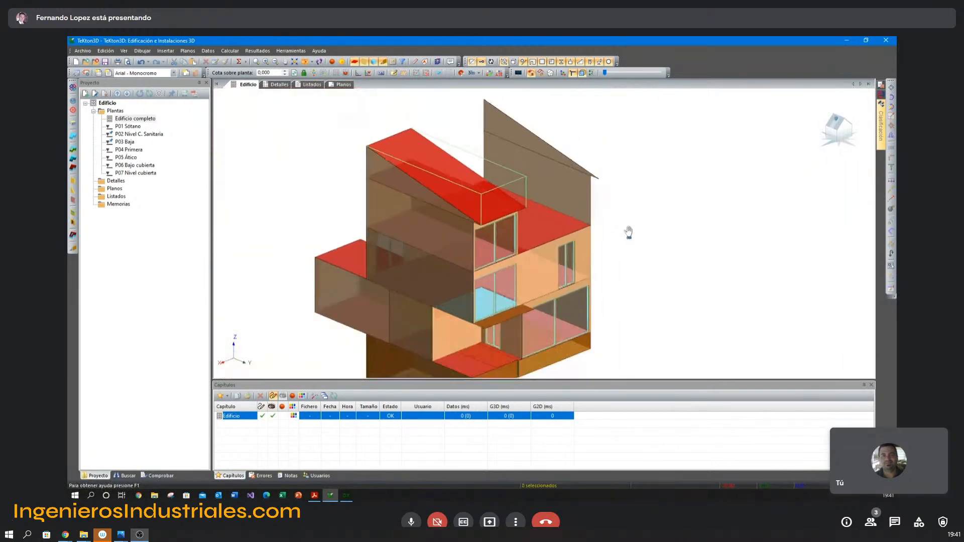
# Examine the copied attic wall and the copied gable by selecting each one separately.
pyautogui.click(550, 151)
pyautogui.moveTo(628, 186); pyautogui.dragTo(589, 157)
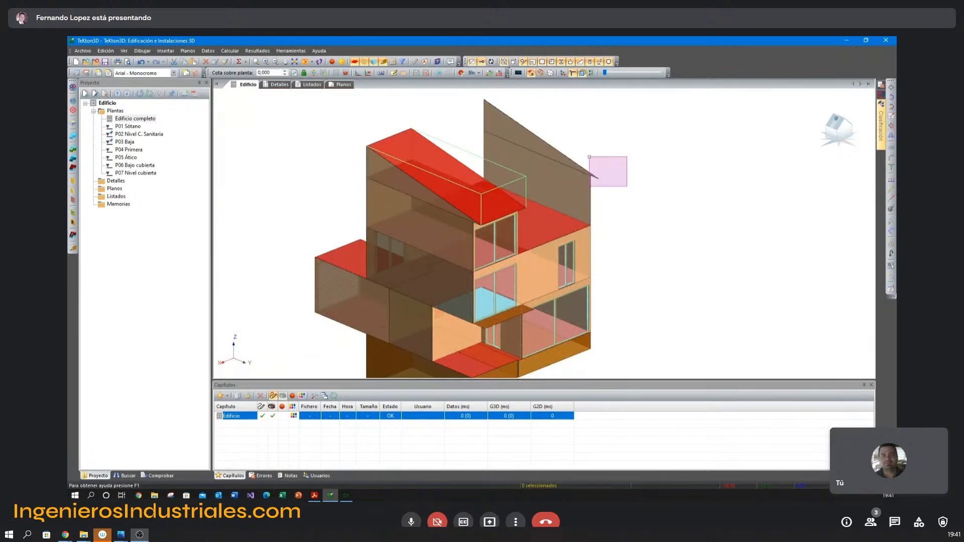
pyautogui.doubleClick(579, 187)
pyautogui.click(595, 156)
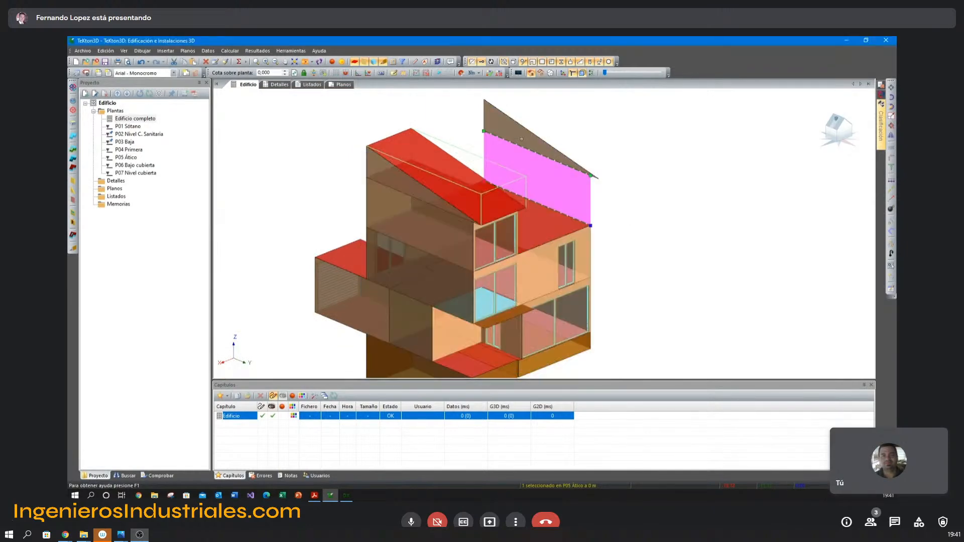
pyautogui.doubleClick(521, 139)
pyautogui.click(595, 157)
pyautogui.click(578, 127)
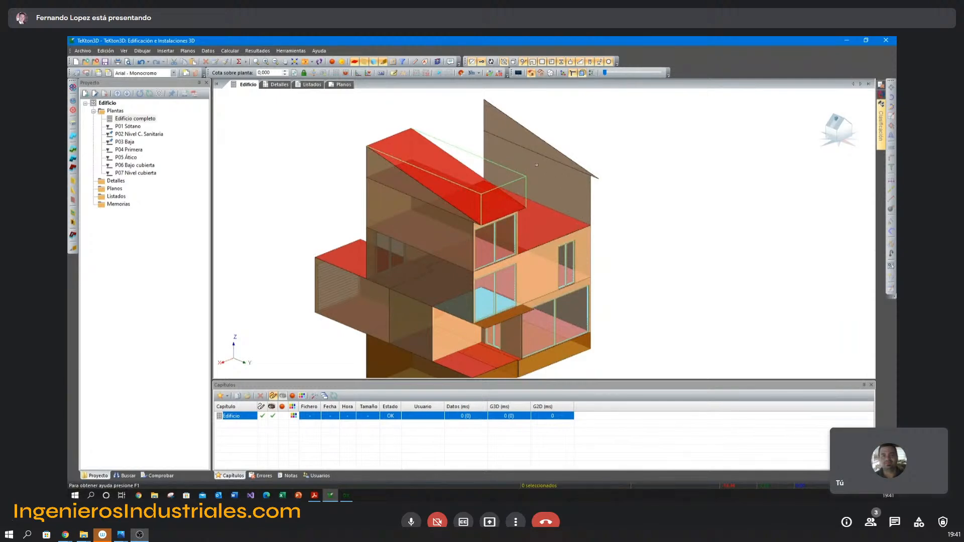
pyautogui.click(540, 180)
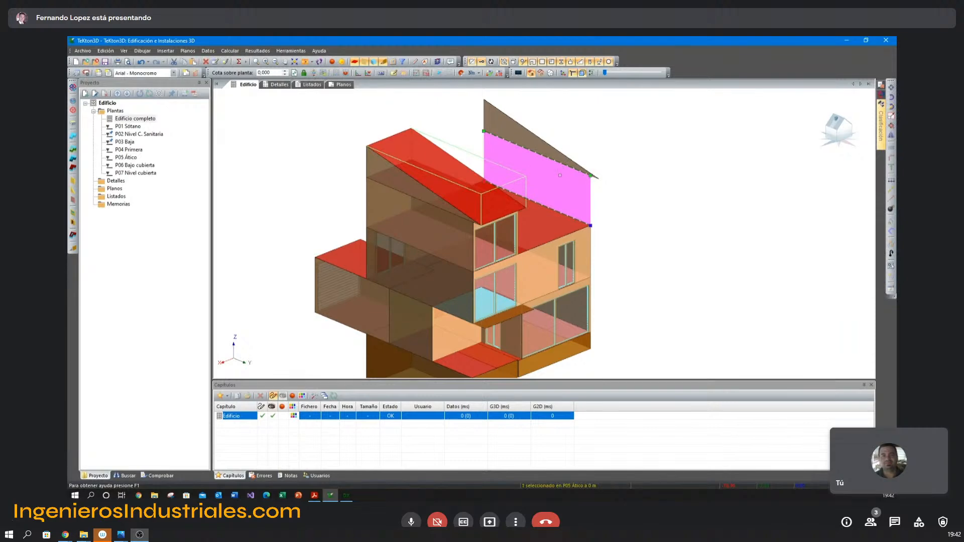
# Explode the copied attic side wall at the main roof's edge into its primitive entities.
pyautogui.click(605, 186)
pyautogui.click(558, 185)
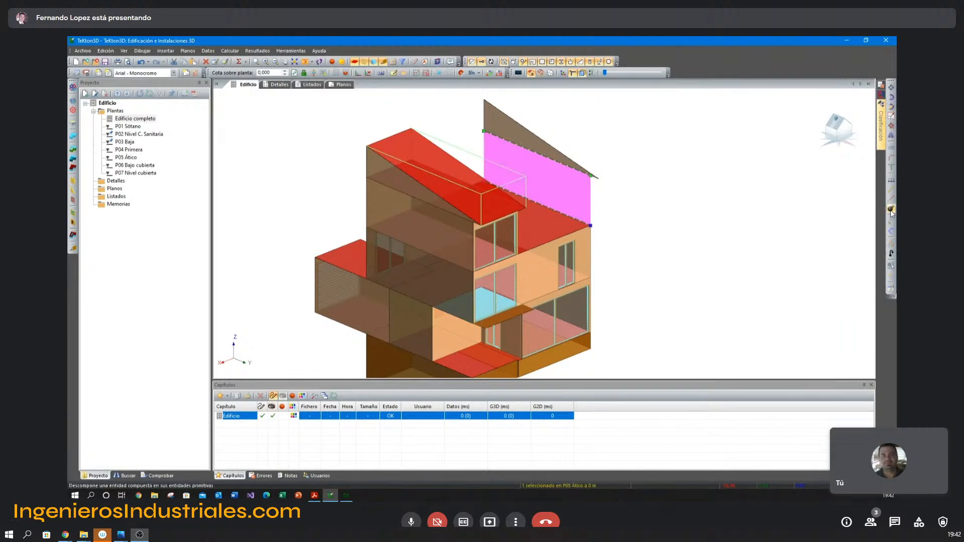
pyautogui.click(664, 211)
pyautogui.click(585, 178)
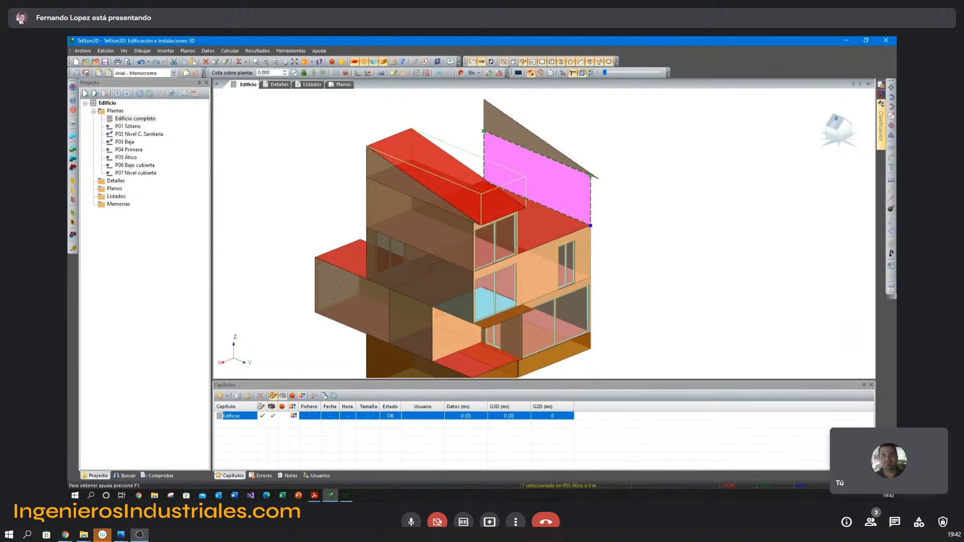
# Convert the copied attic wall and gable into shading obstacles (Obstáculos de Sombra) and check the converted wall's element data.
pyautogui.click(536, 165)
pyautogui.click(519, 150)
pyautogui.keyDown('ctrl'); pyautogui.click(516, 129); pyautogui.keyUp('ctrl')
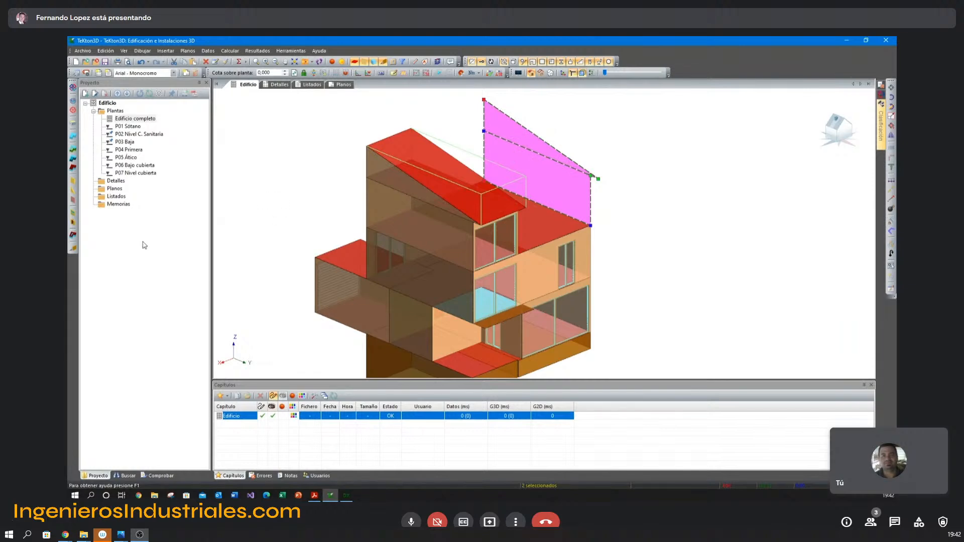
pyautogui.click(73, 249)
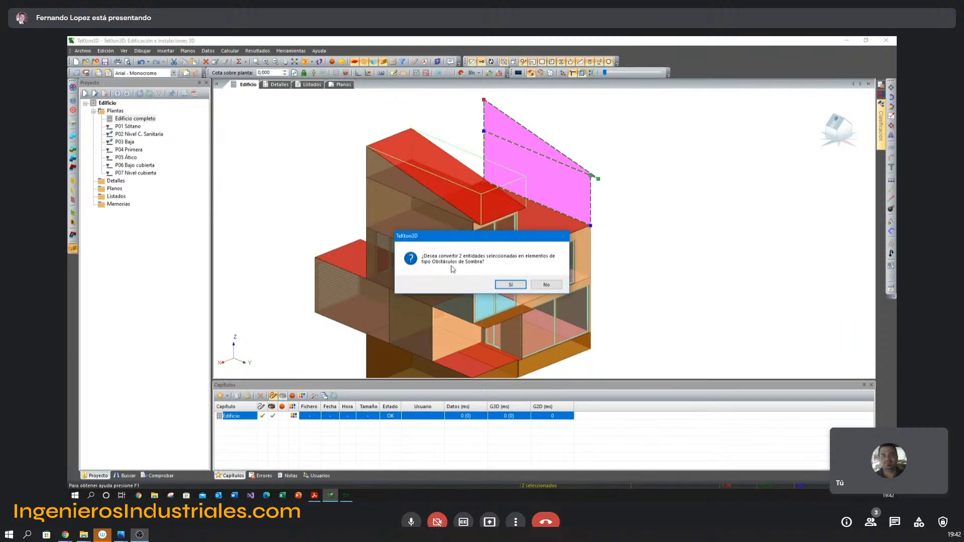
pyautogui.click(509, 285)
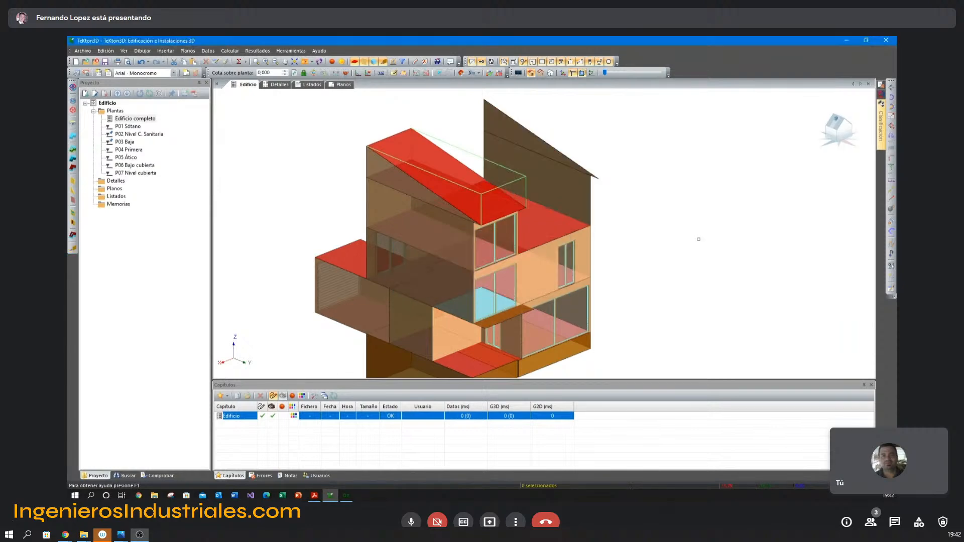
pyautogui.doubleClick(588, 191)
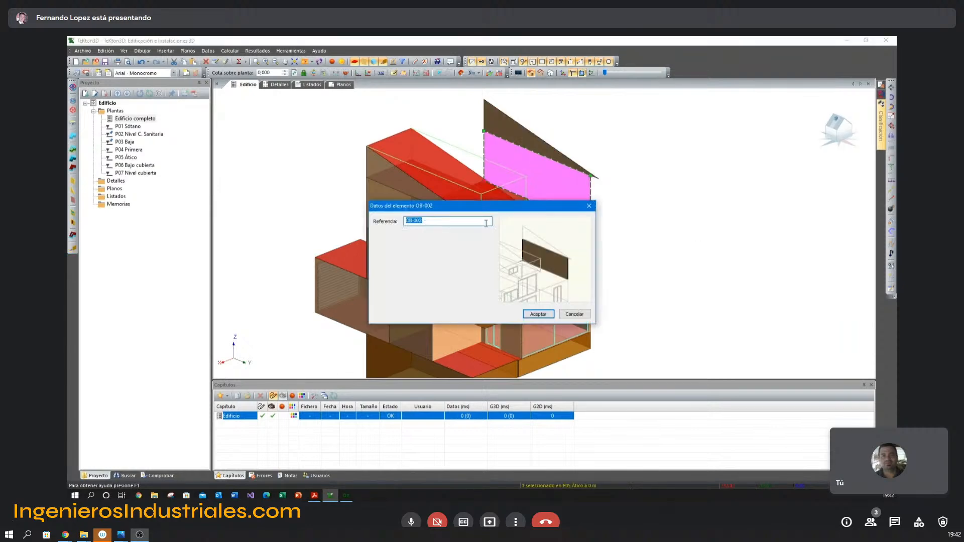
pyautogui.click(589, 206)
pyautogui.press('Escape')
pyautogui.moveTo(631, 211)
pyautogui.mouseDown(button='middle')
pyautogui.moveTo(613, 211)
pyautogui.moveTo(626, 212)
pyautogui.mouseUp(button='middle')
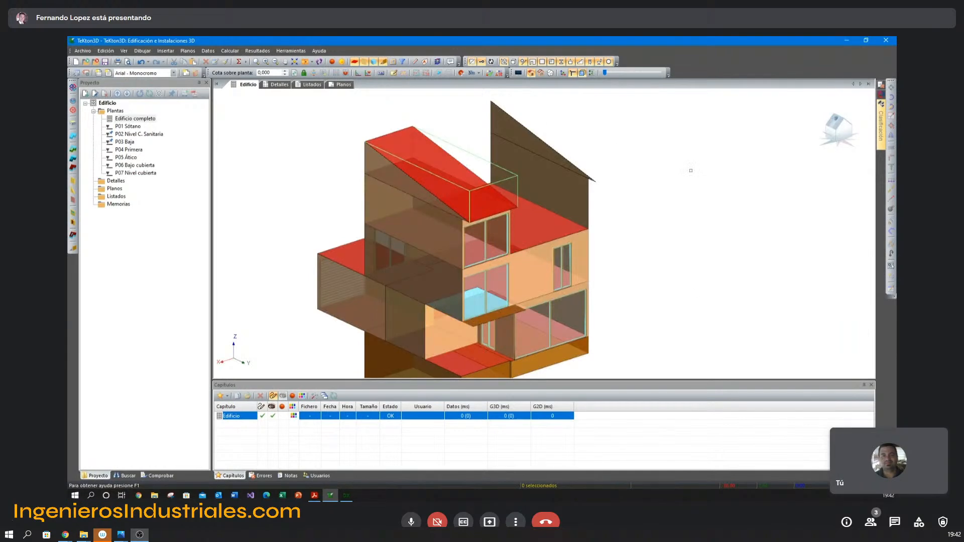
# Insert a vertical shading obstacle closing the open side of the ground-floor porch, from the terrace corner to the adjacent wall.
pyautogui.moveTo(626, 241); pyautogui.dragTo(631, 180, button='middle')
pyautogui.moveTo(455, 282)
pyautogui.mouseDown(button='middle')
pyautogui.moveTo(484, 280)
pyautogui.moveTo(463, 280)
pyautogui.mouseUp(button='middle')
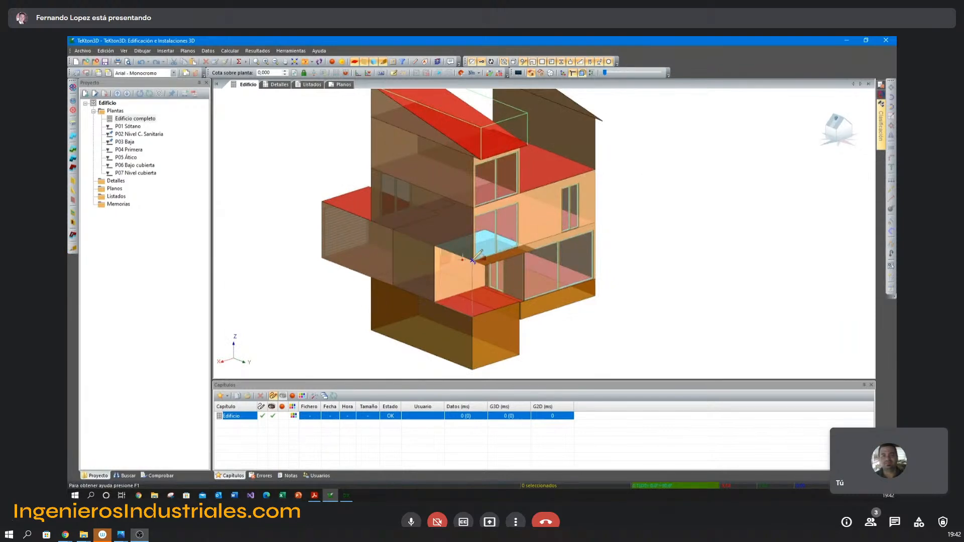
pyautogui.rightClick(435, 246)
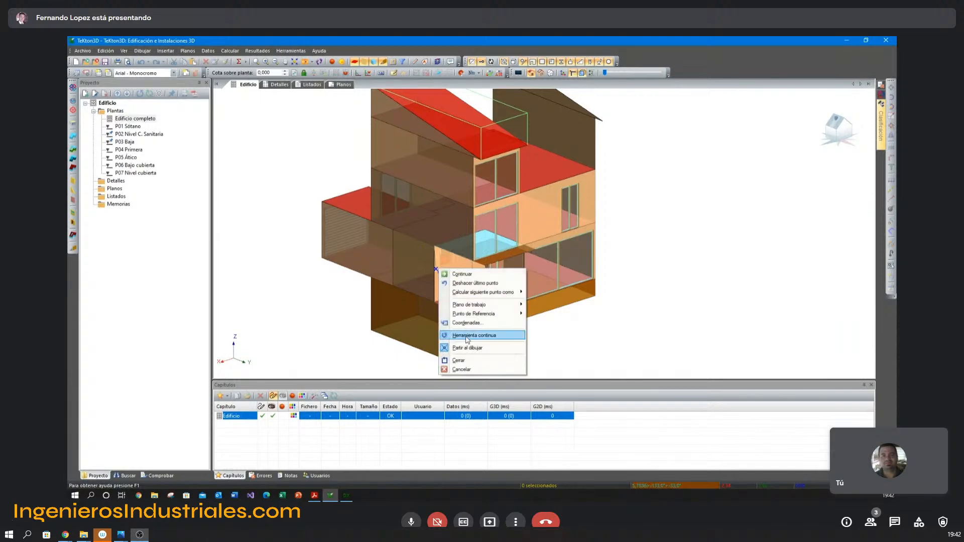
pyautogui.click(484, 355)
# Copy the narrow horizontal shading obstacle from the base of the P04 bedroom window to the base of the P05 Ático window.
pyautogui.moveTo(650, 267); pyautogui.dragTo(646, 269, button='middle')
pyautogui.moveTo(603, 242); pyautogui.dragTo(598, 251, button='middle')
pyautogui.scroll(-1, 595, 251)
pyautogui.scroll(3, 594, 251)
pyautogui.click(477, 290)
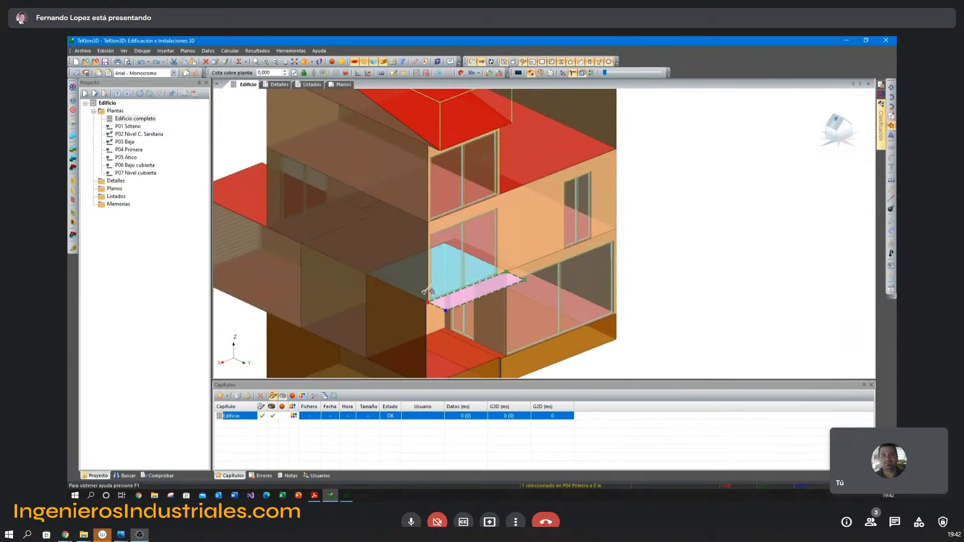
pyautogui.scroll(2, 431, 302)
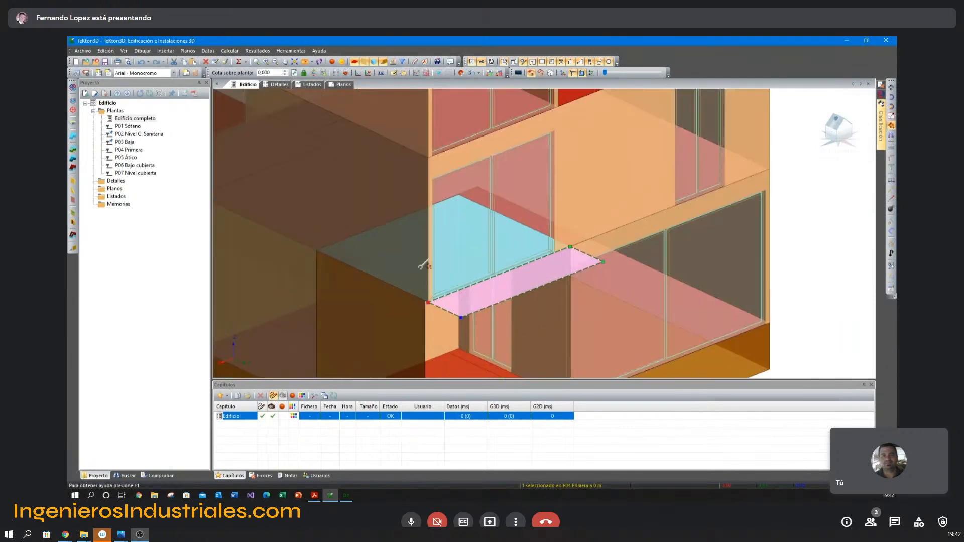
pyautogui.click(431, 302)
pyautogui.click(430, 156)
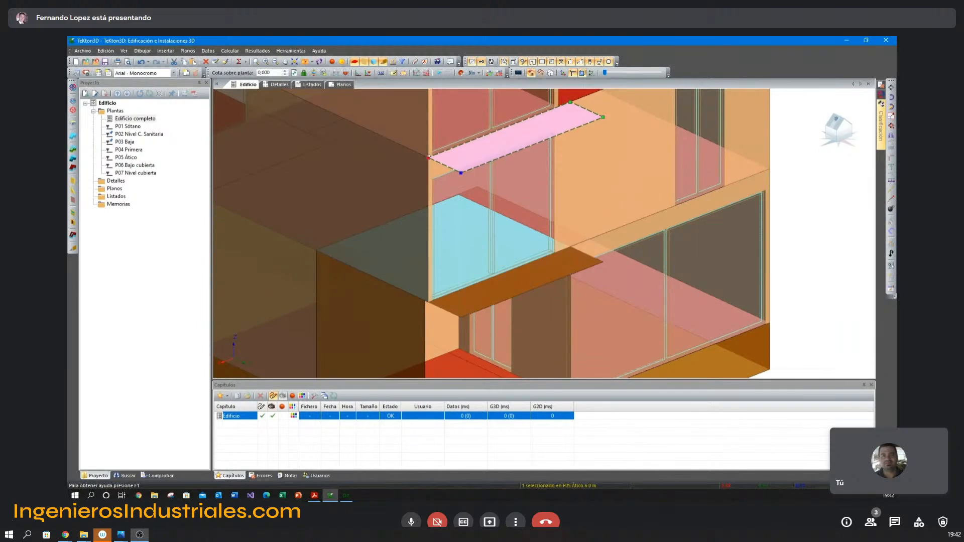
pyautogui.scroll(-5, 510, 231)
pyautogui.press('Escape')
pyautogui.moveTo(698, 208); pyautogui.dragTo(629, 216, button='middle')
pyautogui.keyDown('shift'); pyautogui.moveTo(491, 207); pyautogui.dragTo(481, 229, button='middle'); pyautogui.keyUp('shift')
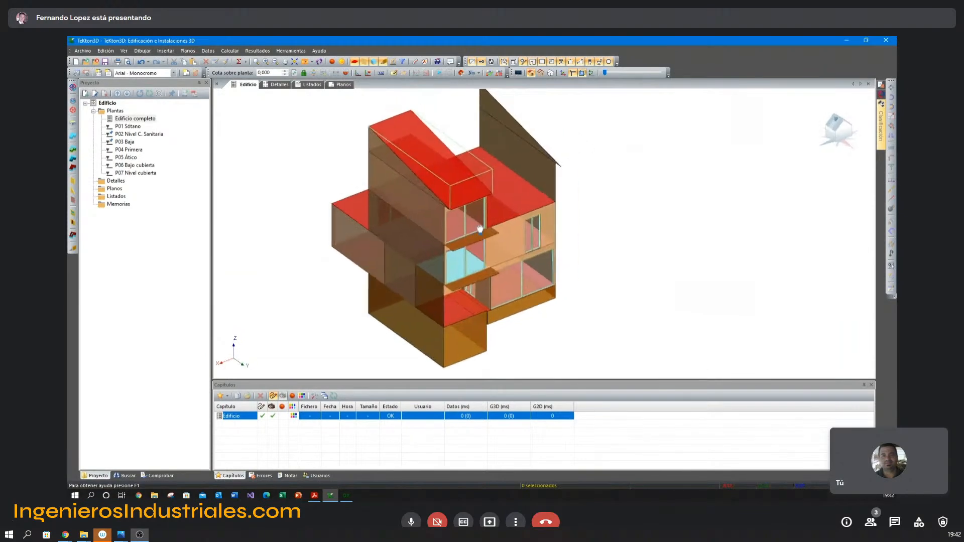
# Display the graphic tools (Herramientas gráficas) and place them clear of the building model.
pyautogui.rightClick(822, 58)
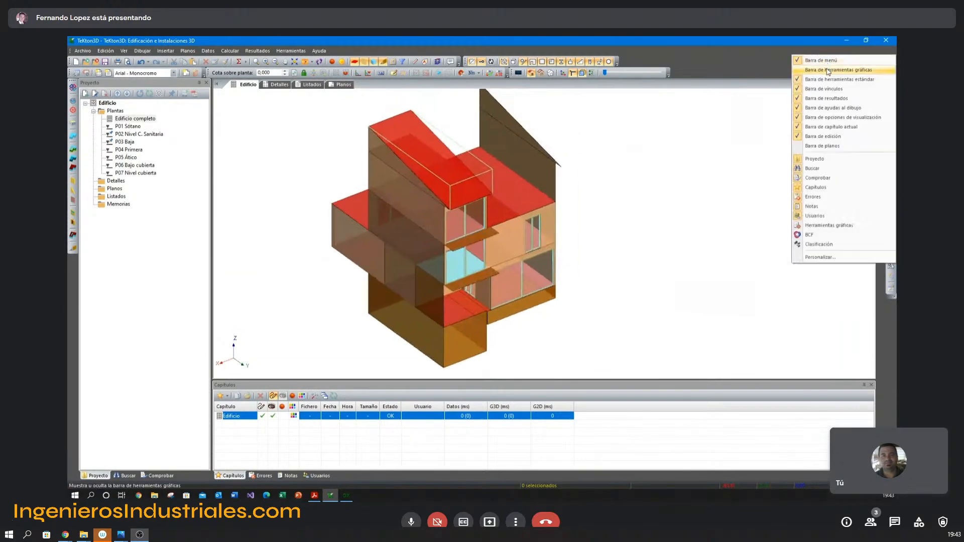
pyautogui.click(828, 72)
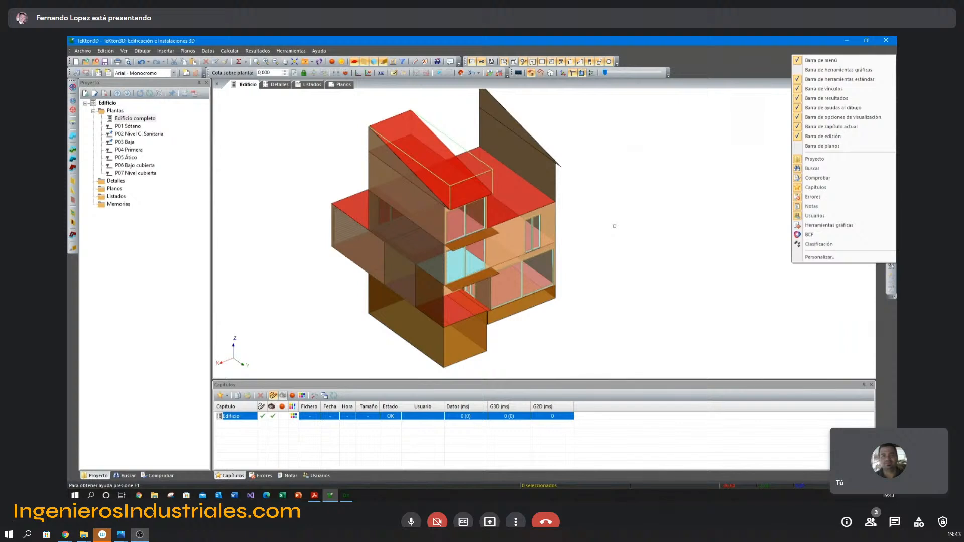
pyautogui.click(784, 63)
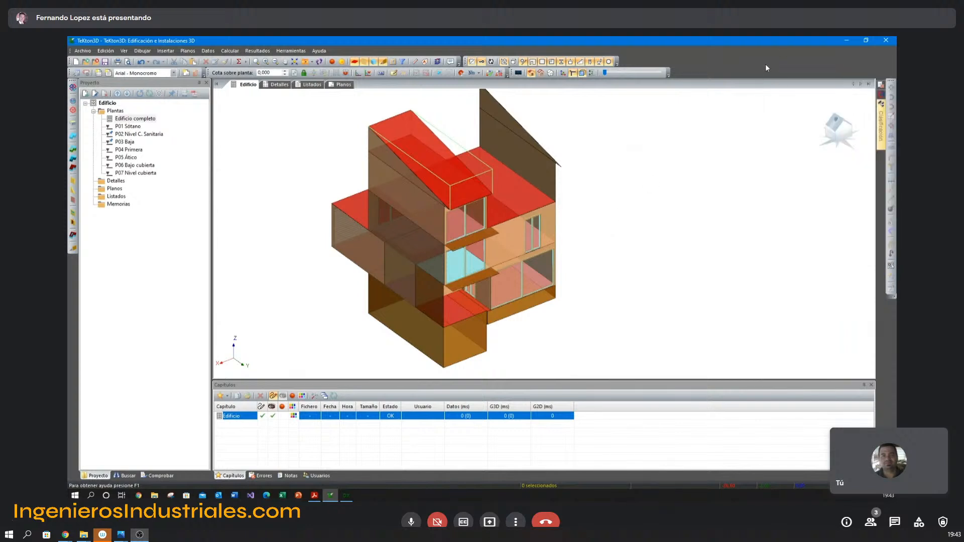
pyautogui.rightClick(782, 58)
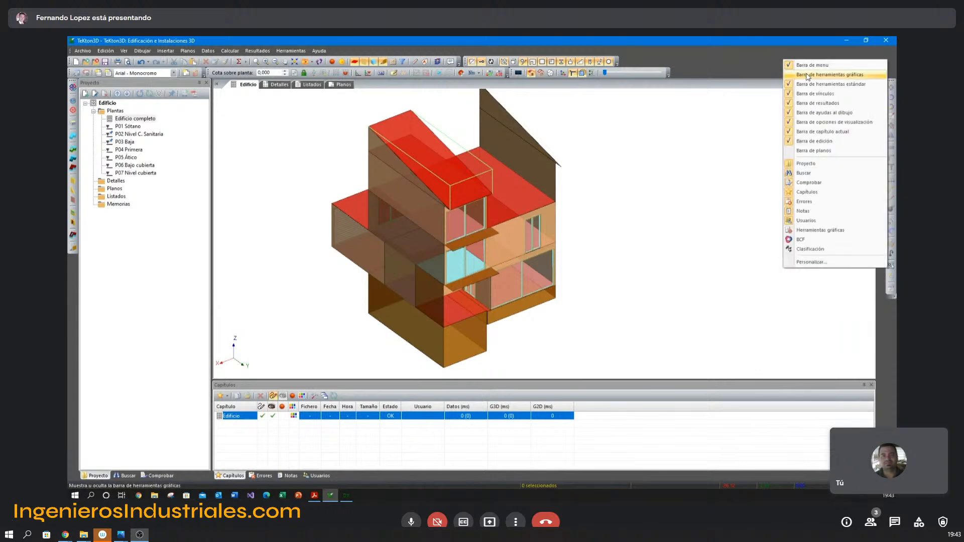
pyautogui.click(806, 75)
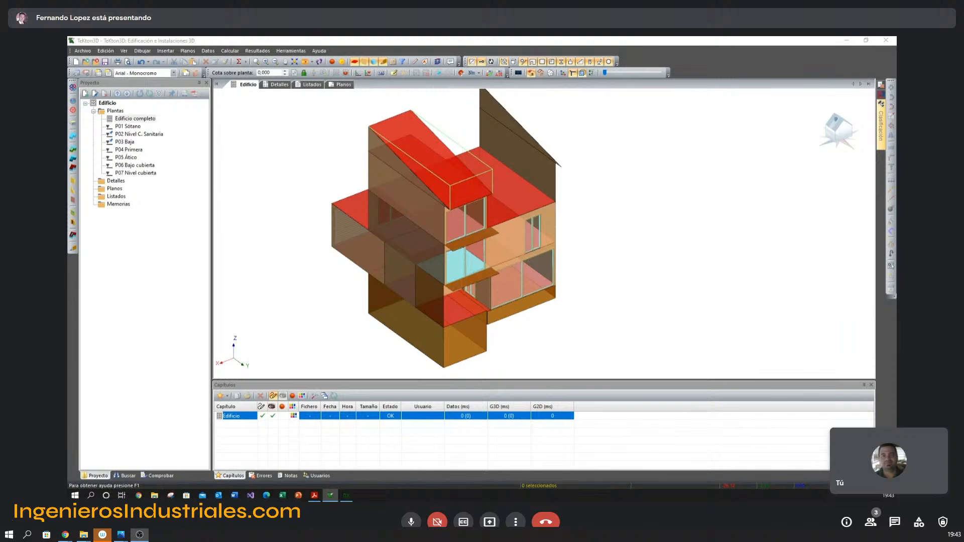
pyautogui.moveTo(408, 100); pyautogui.dragTo(819, 49)
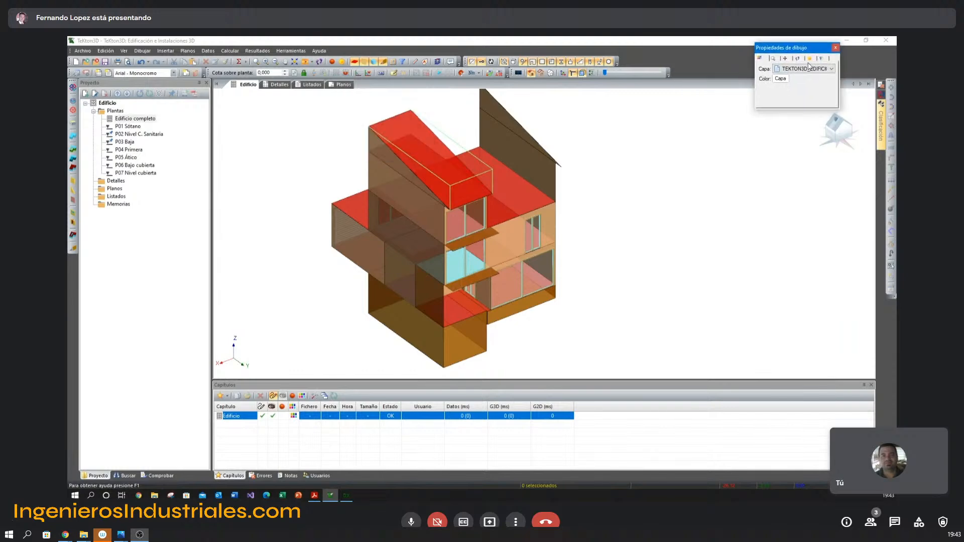
# Turn on the solar shadow display for the building and set the solar time to 13:37:46.
pyautogui.click(810, 59)
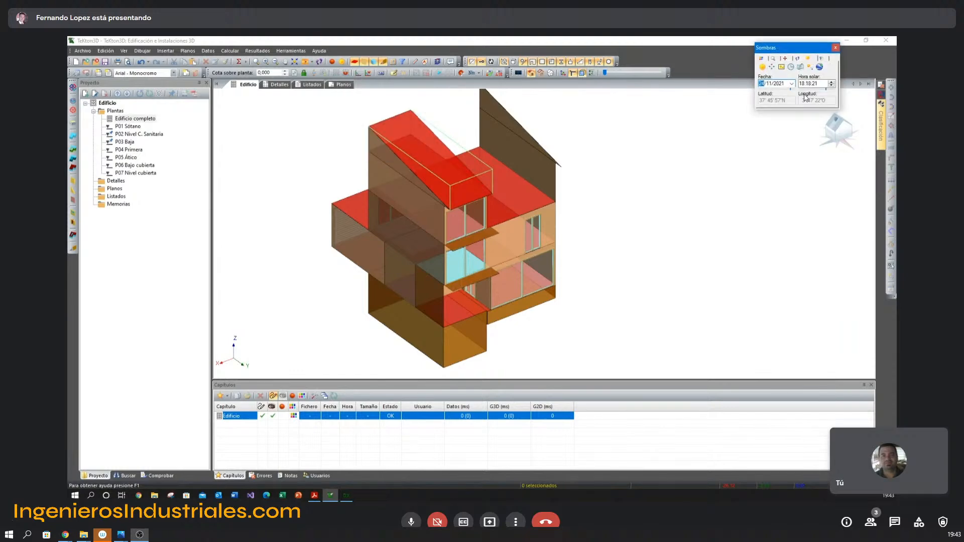
pyautogui.click(764, 69)
pyautogui.moveTo(618, 196); pyautogui.dragTo(622, 205, button='middle')
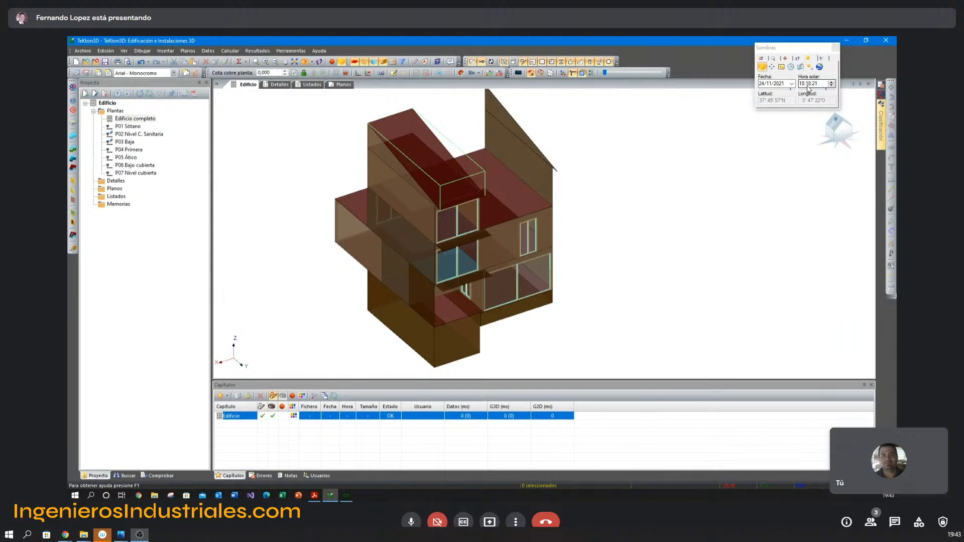
pyautogui.moveTo(827, 90); pyautogui.dragTo(822, 90)
# Set the solar time to 13:19:59 and examine in plan view the shadows cast with the copied attic wall and gable.
pyautogui.click(522, 118)
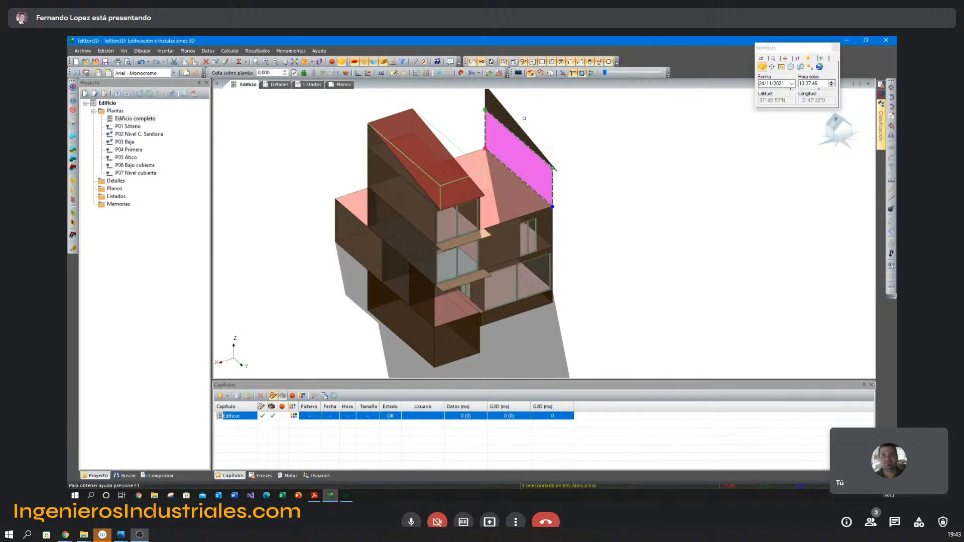
pyautogui.keyDown('shift'); pyautogui.click(513, 129); pyautogui.keyUp('shift')
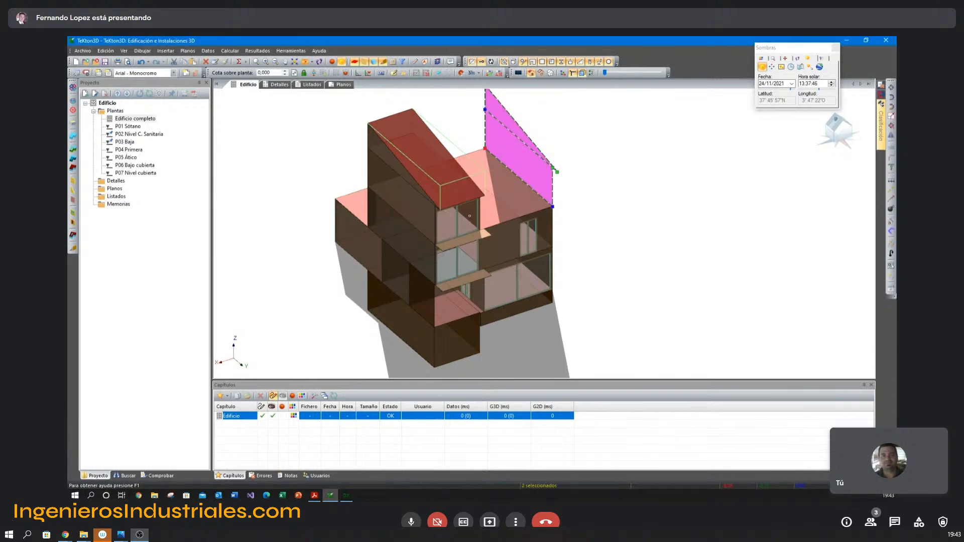
pyautogui.click(819, 91)
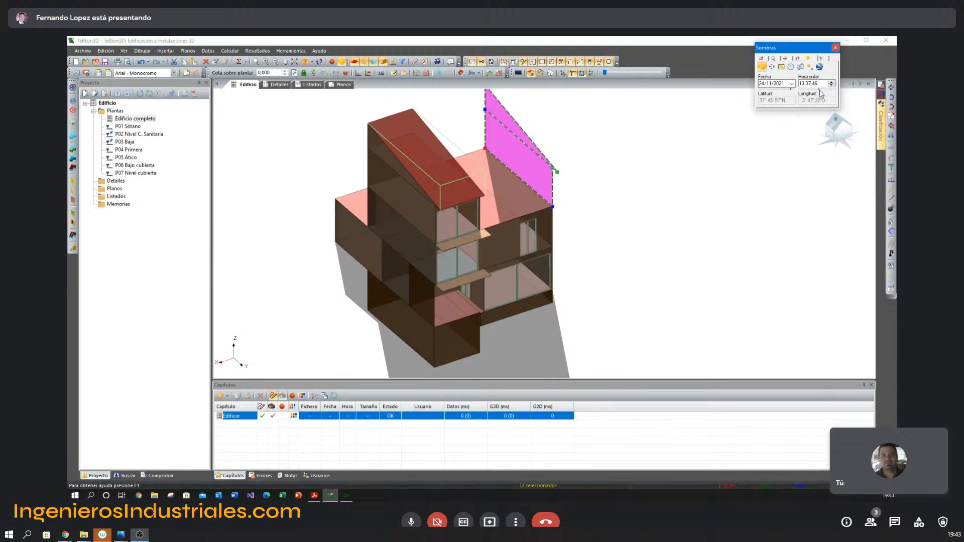
pyautogui.moveTo(820, 89); pyautogui.dragTo(819, 89)
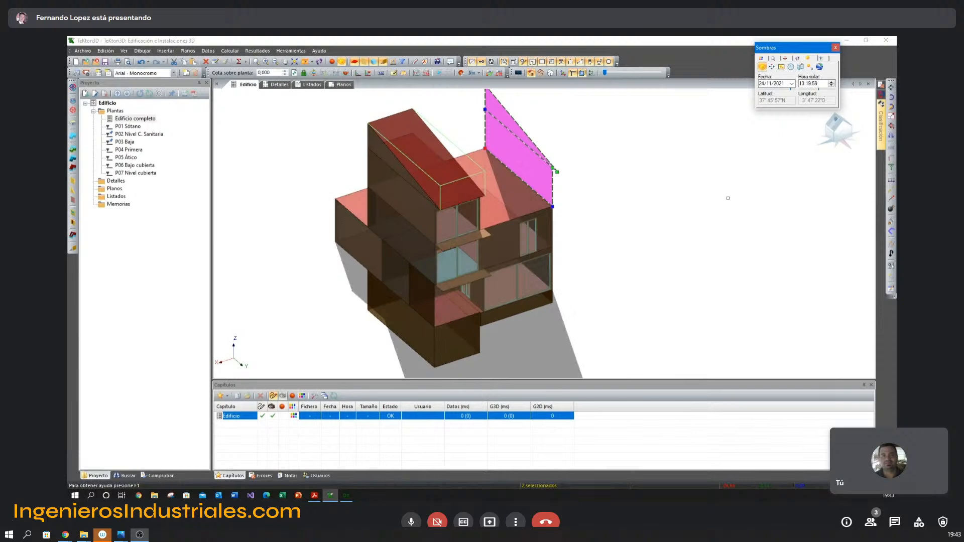
pyautogui.click(609, 245)
pyautogui.scroll(-4, 607, 245)
pyautogui.moveTo(607, 246); pyautogui.dragTo(553, 288, button='middle')
pyautogui.press('F5')
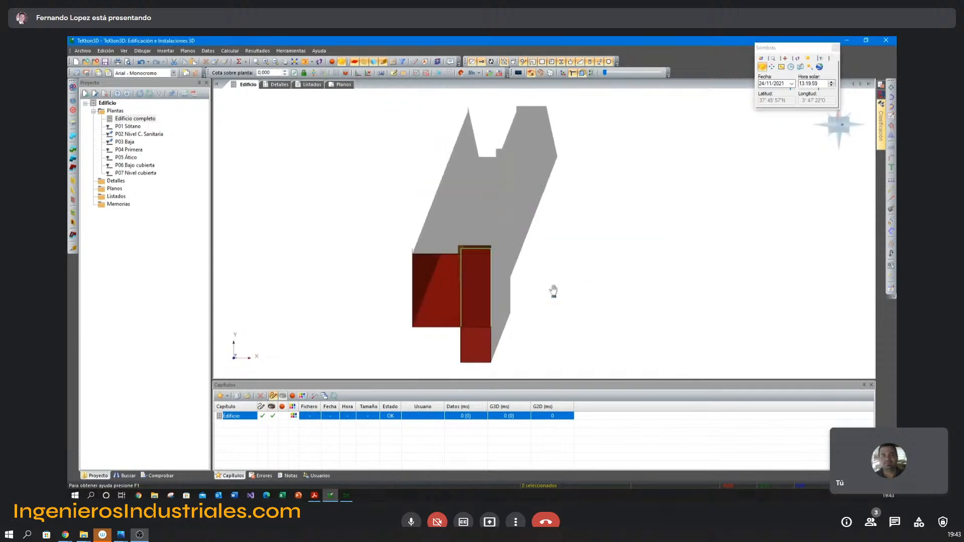
# Show the floor reference drawings and insert the north symbol on the plan's arrow mark, pointing towards negative Y.
pyautogui.keyDown('shift'); pyautogui.moveTo(478, 226); pyautogui.dragTo(410, 188, button='middle'); pyautogui.keyUp('shift')
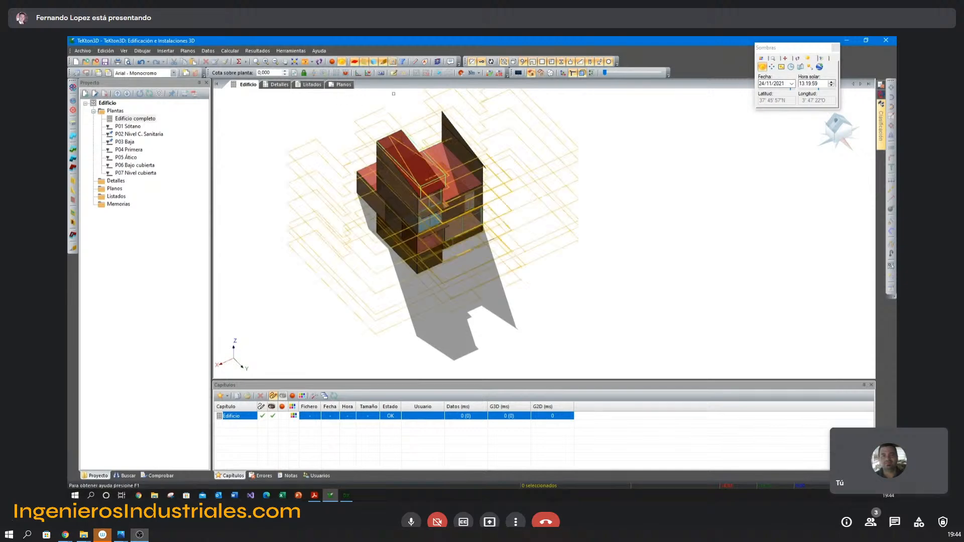
pyautogui.moveTo(513, 296); pyautogui.dragTo(505, 270, button='middle')
pyautogui.press('F5')
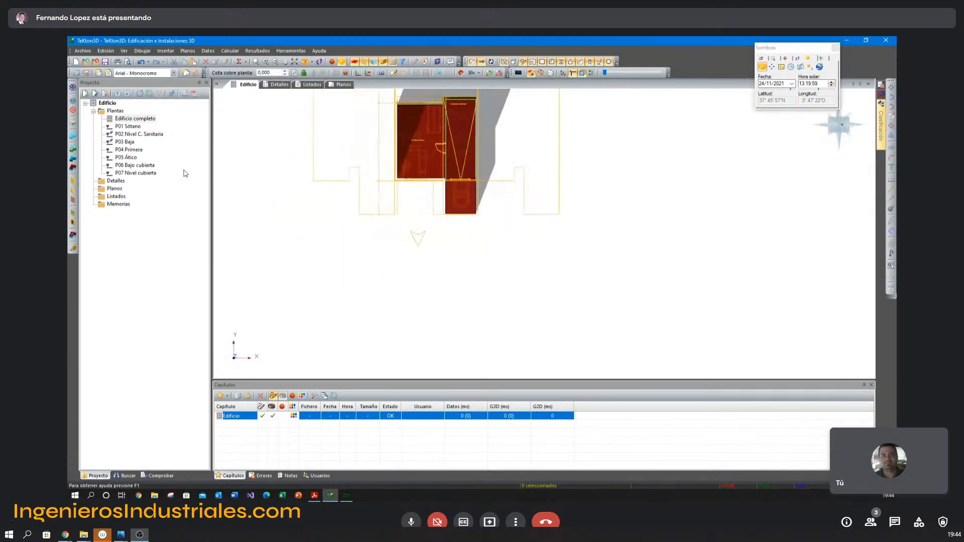
pyautogui.click(73, 102)
pyautogui.click(417, 234)
pyautogui.rightClick(385, 245)
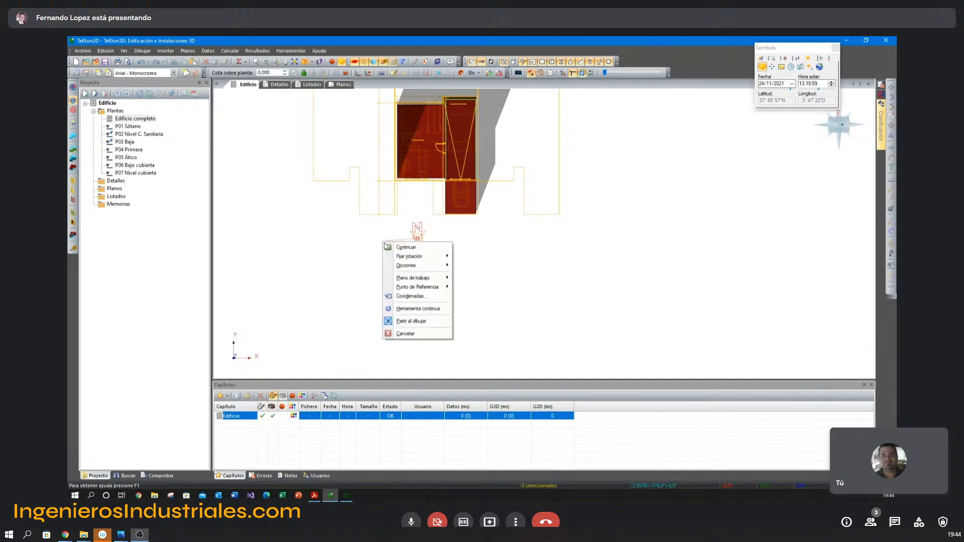
pyautogui.moveTo(409, 256)
pyautogui.click(475, 270)
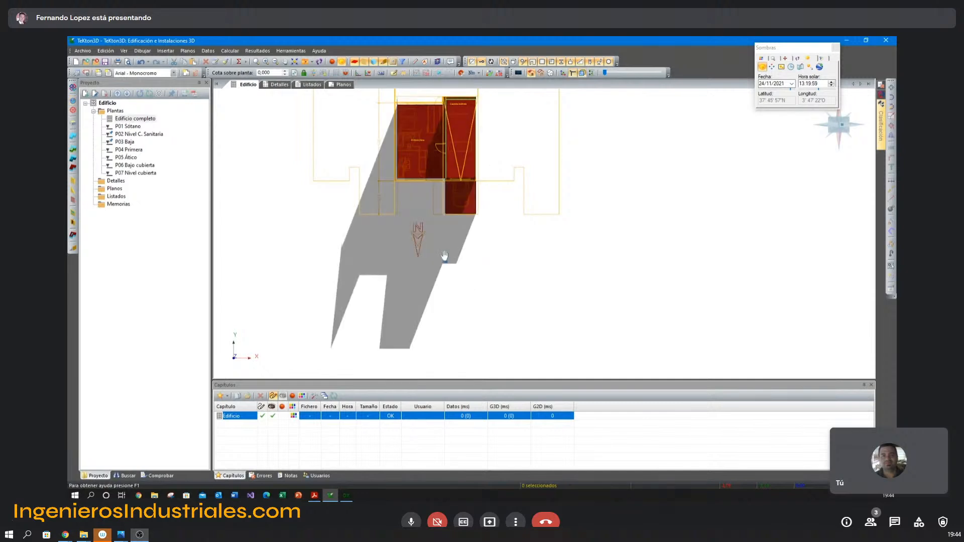
# Return to a 3D view of the facade and hide the floor reference drawings.
pyautogui.scroll(2, 421, 261)
pyautogui.moveTo(355, 216); pyautogui.dragTo(492, 203, button='middle')
pyautogui.moveTo(492, 203); pyautogui.dragTo(522, 258, button='middle')
pyautogui.scroll(2, 535, 245)
pyautogui.scroll(1, 559, 212)
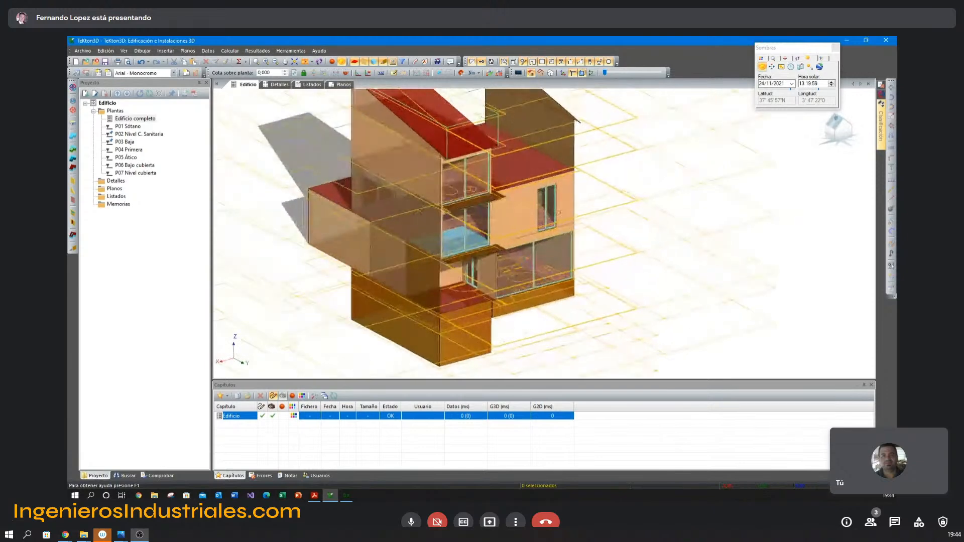
pyautogui.click(394, 61)
# Set the solar time to 8:35:33 and display the sun-path diagram around the building.
pyautogui.moveTo(819, 89); pyautogui.dragTo(813, 89)
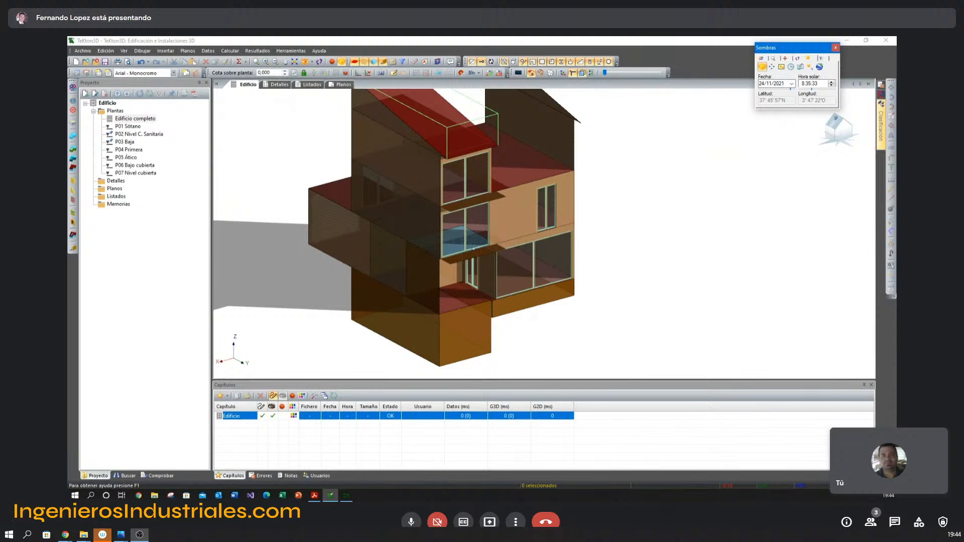
pyautogui.click(577, 237)
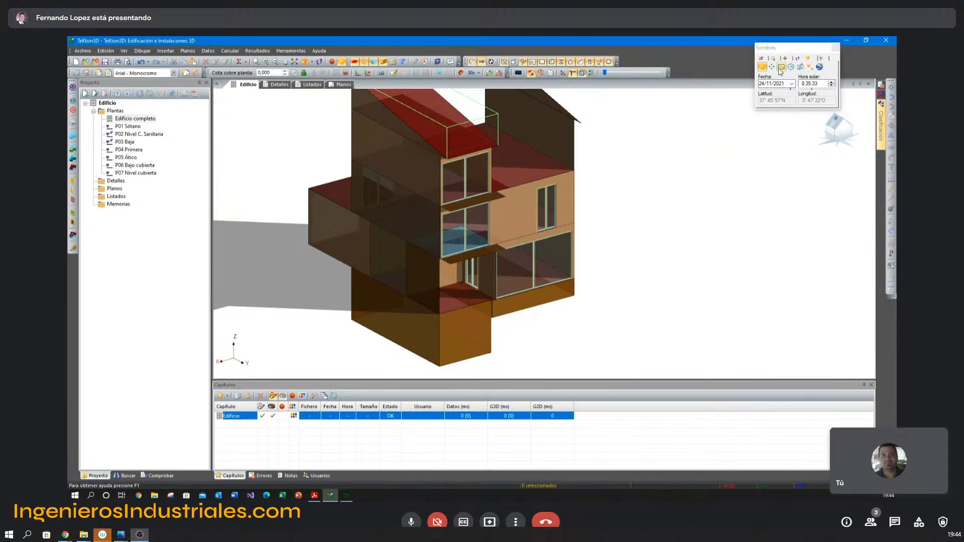
pyautogui.click(762, 68)
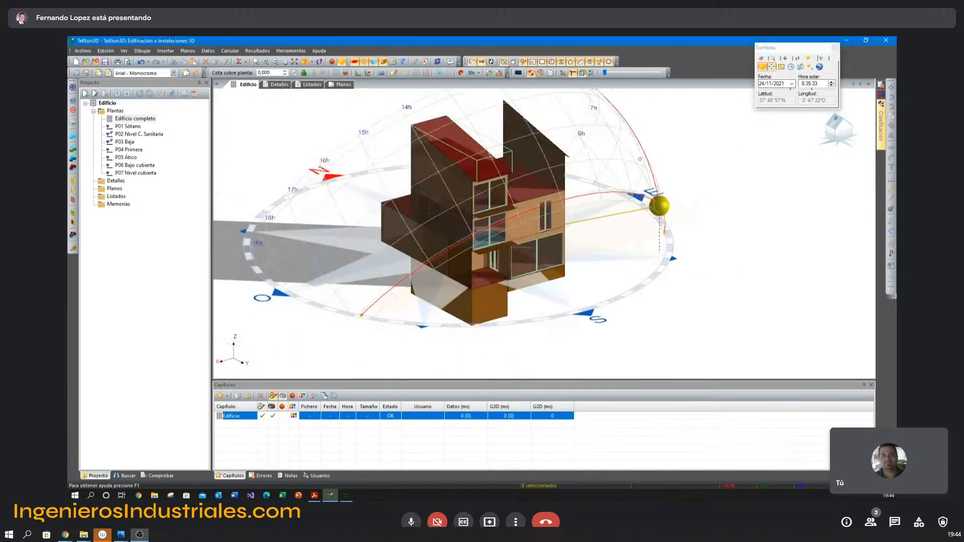
# Turn off the sun-path and shadow display and return to the standard 3D view of the house.
pyautogui.click(763, 67)
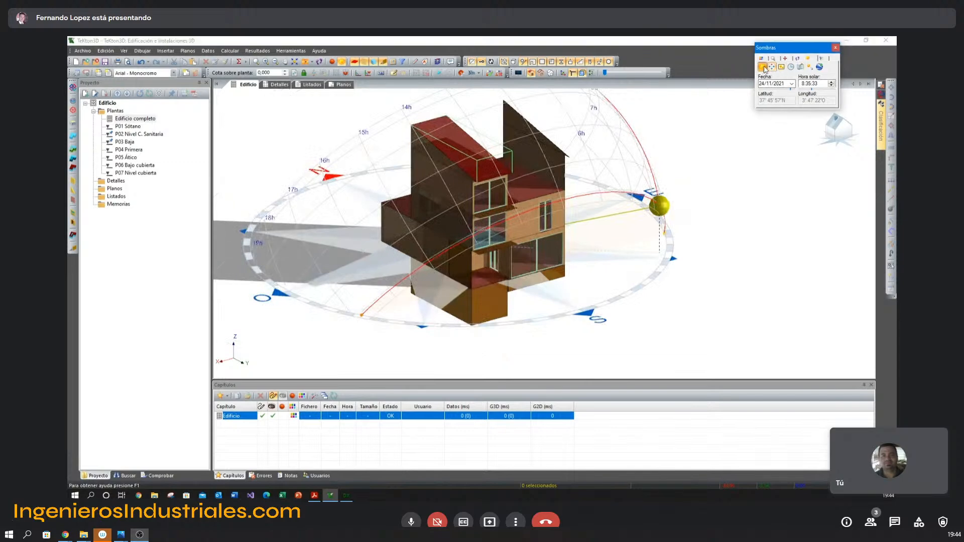
pyautogui.click(835, 48)
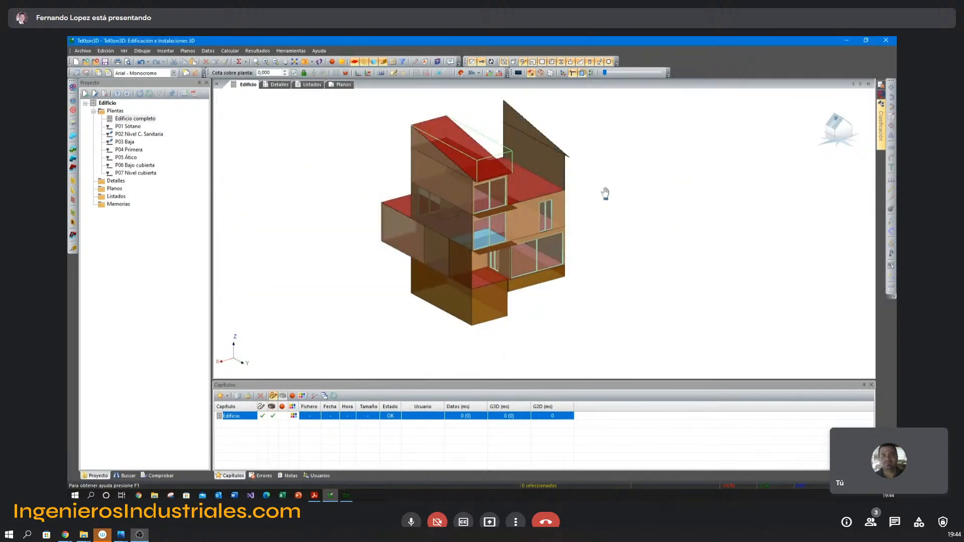
pyautogui.moveTo(605, 193); pyautogui.dragTo(604, 211, button='middle')
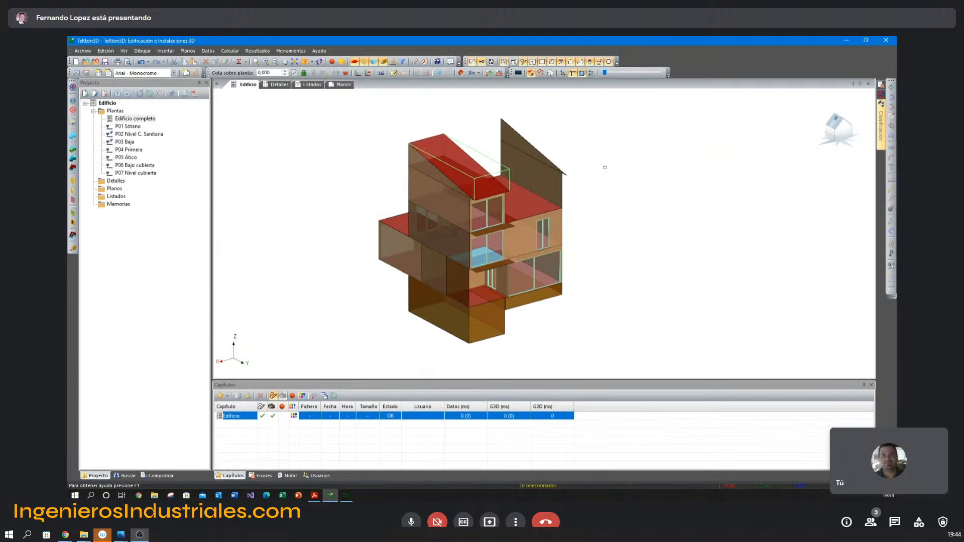
pyautogui.scroll(2, 577, 189)
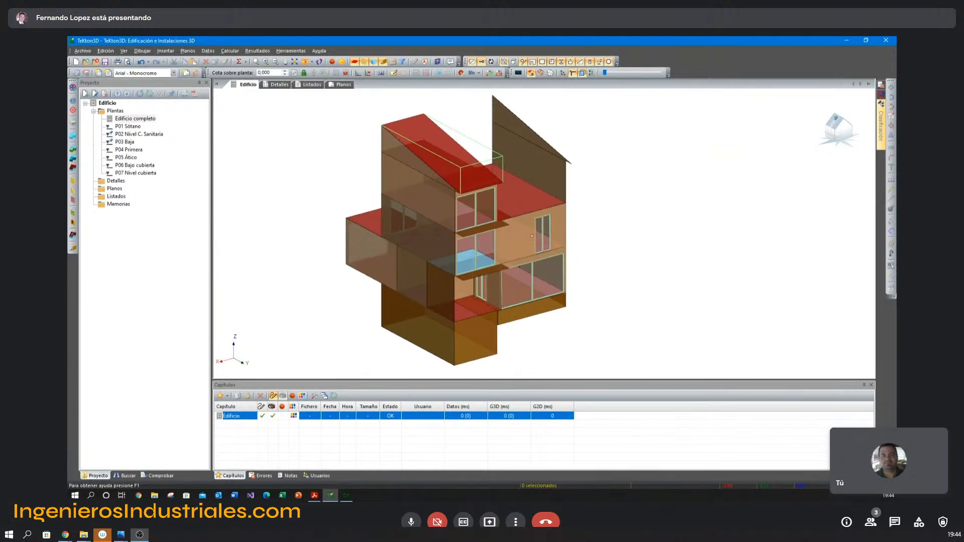
# Switch to the Acrobat Reader presentation, review the slides on shading obstacles and geometry and materials checking, and return to TeKton3D.
pyautogui.hotkey('alt', 'Tab')
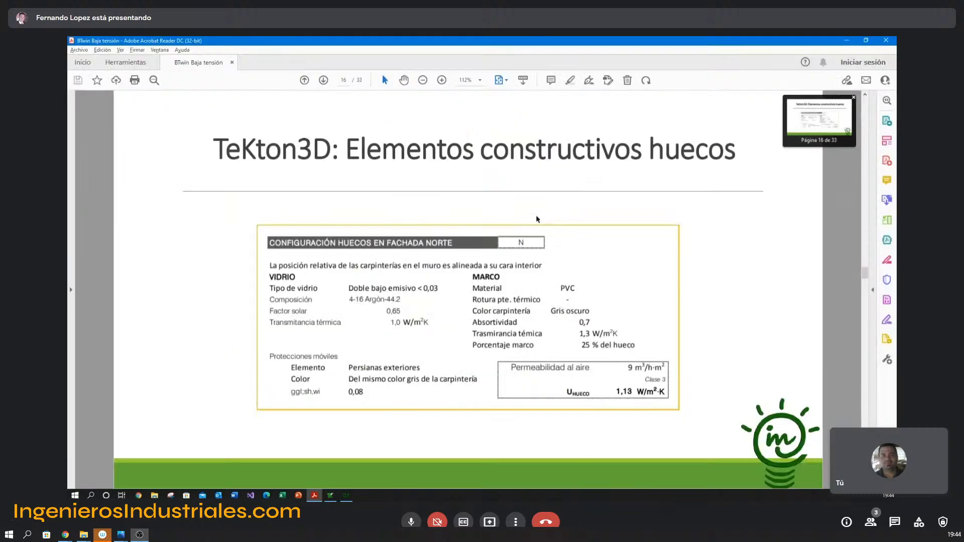
pyautogui.press('pagedown')
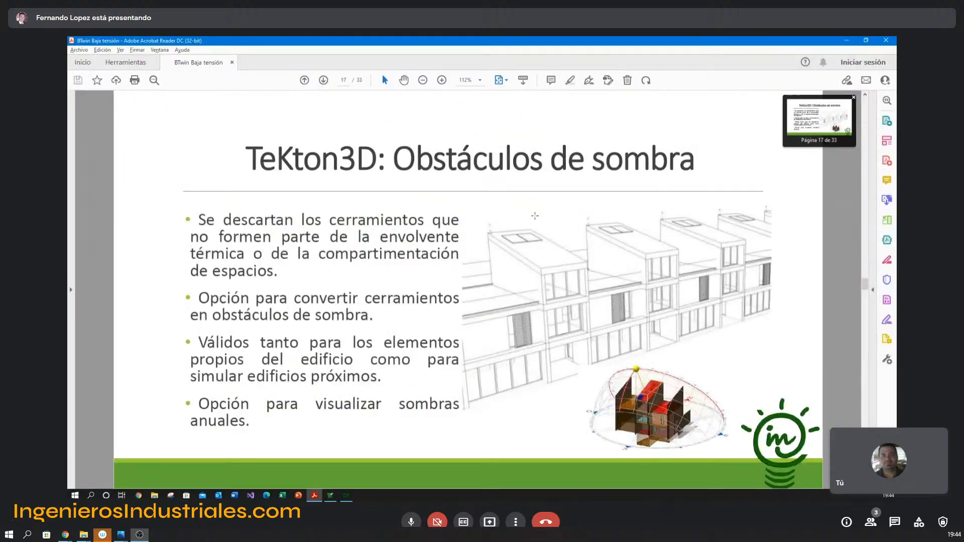
pyautogui.press('pagedown')
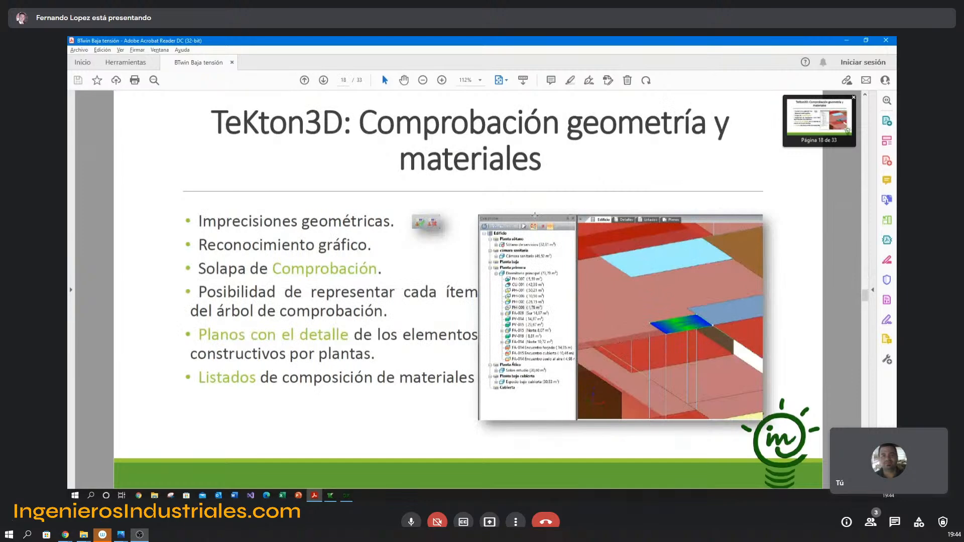
pyautogui.hotkey('alt', 'Tab')
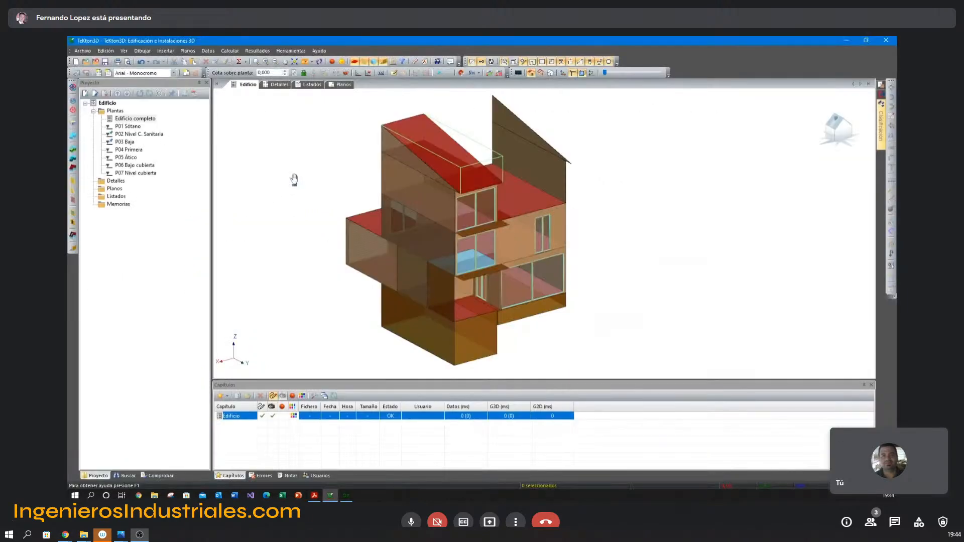
# Open the project TeKton3D Paso 4 Huecos.tk from the folder Paso 4 Definición huecos y obstáculos.
pyautogui.click(86, 61)
pyautogui.moveTo(411, 161); pyautogui.dragTo(346, 111)
pyautogui.click(449, 125)
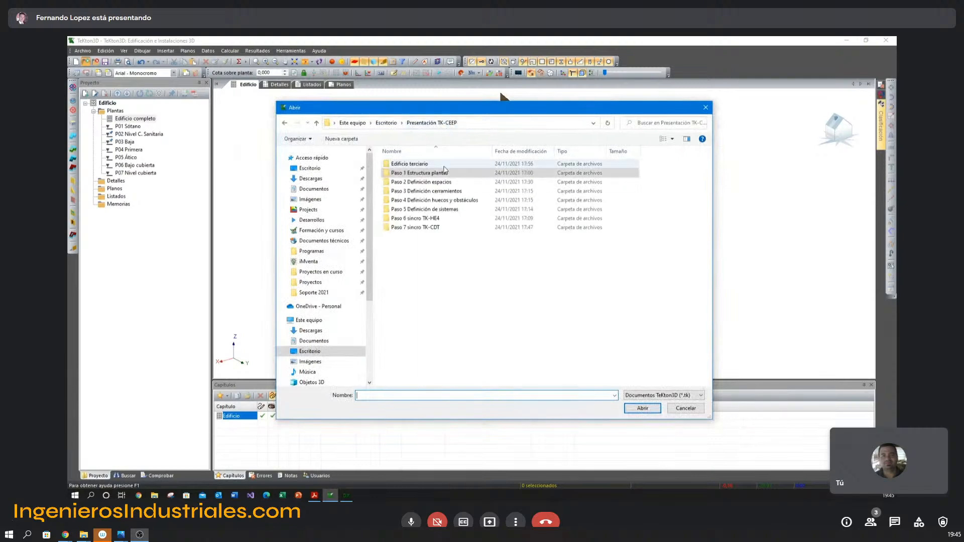
pyautogui.doubleClick(438, 201)
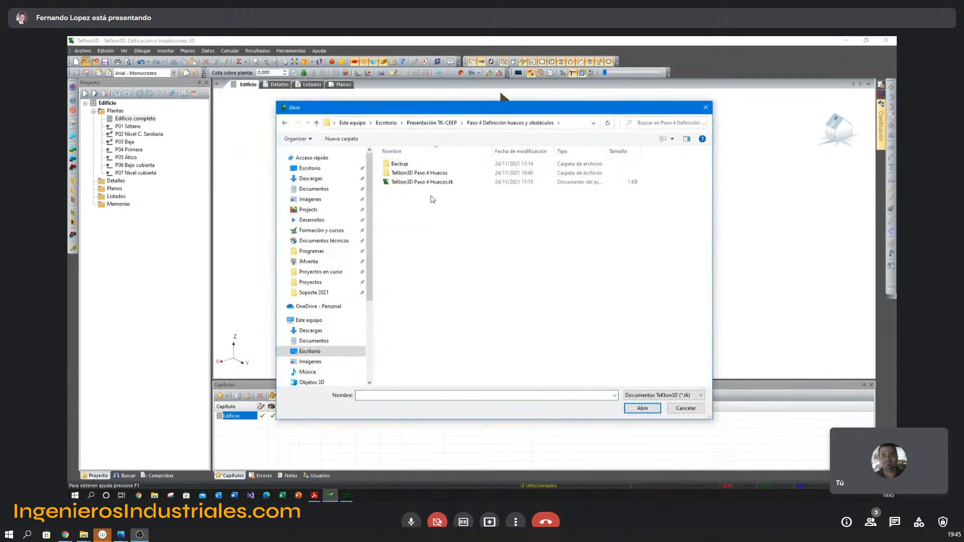
pyautogui.doubleClick(428, 182)
pyautogui.click(490, 285)
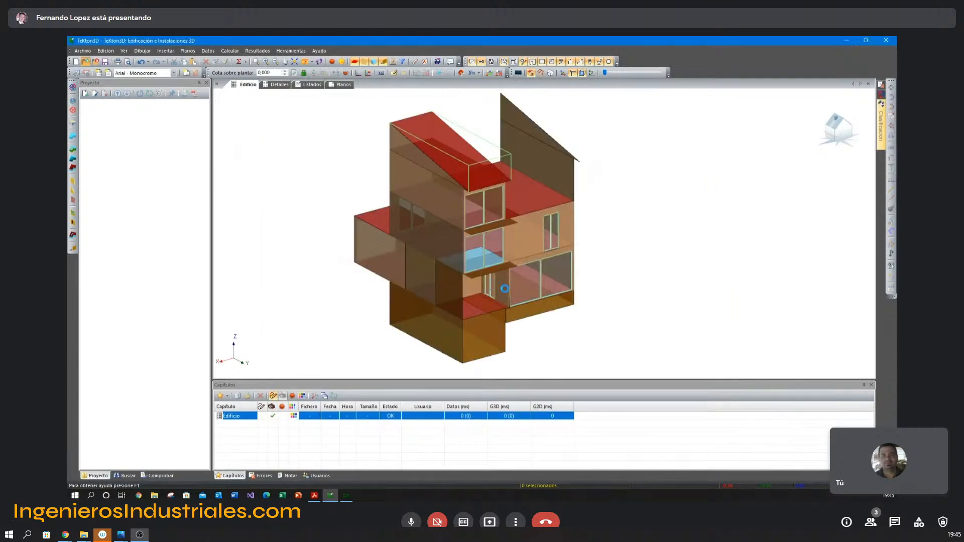
# Examine the construction and function in the properties of the attic party wall and of the sloped wall above it.
pyautogui.moveTo(505, 253); pyautogui.dragTo(526, 236, button='middle')
pyautogui.click(578, 182)
pyautogui.moveTo(528, 181); pyautogui.dragTo(493, 215, button='middle')
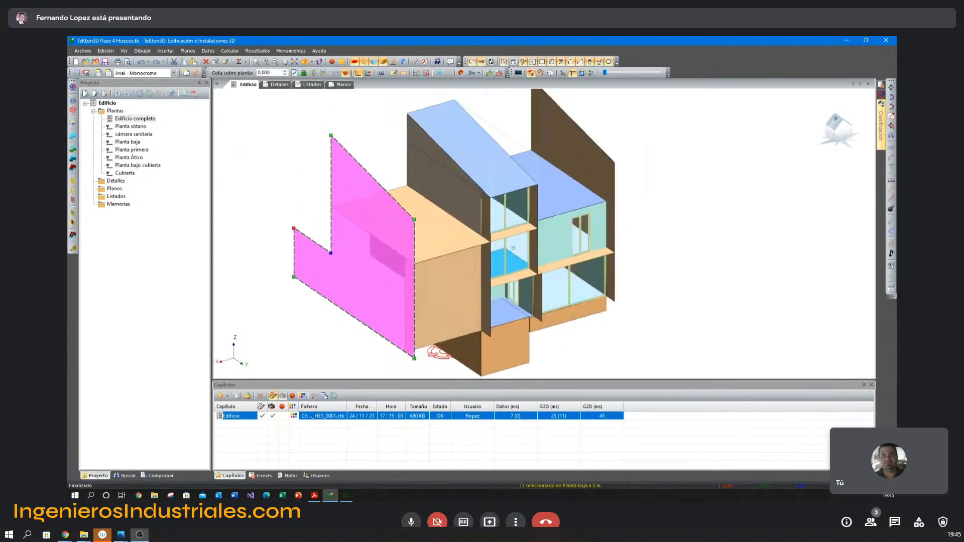
pyautogui.doubleClick(436, 194)
pyautogui.press('Escape')
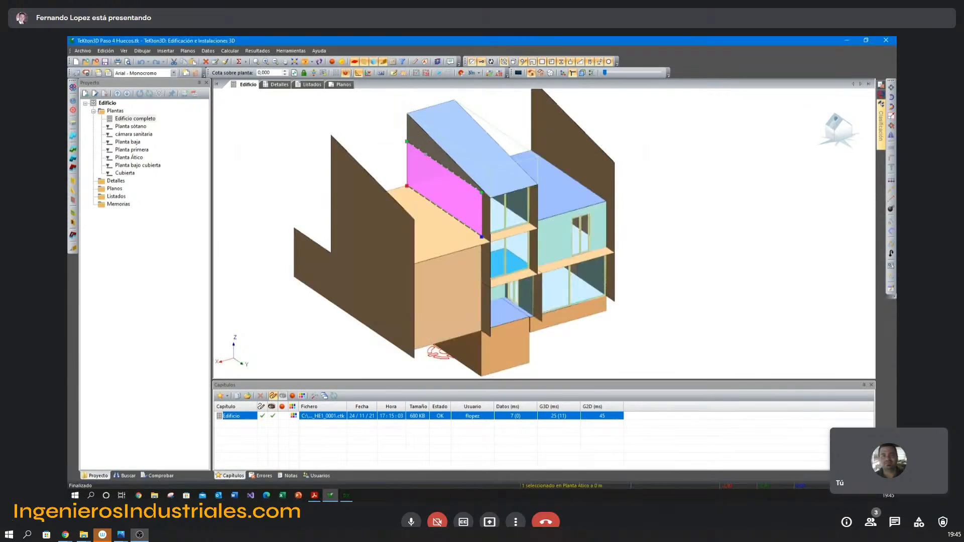
pyautogui.doubleClick(427, 151)
pyautogui.press('Escape')
pyautogui.moveTo(434, 186); pyautogui.dragTo(432, 190, button='middle')
pyautogui.doubleClick(433, 190)
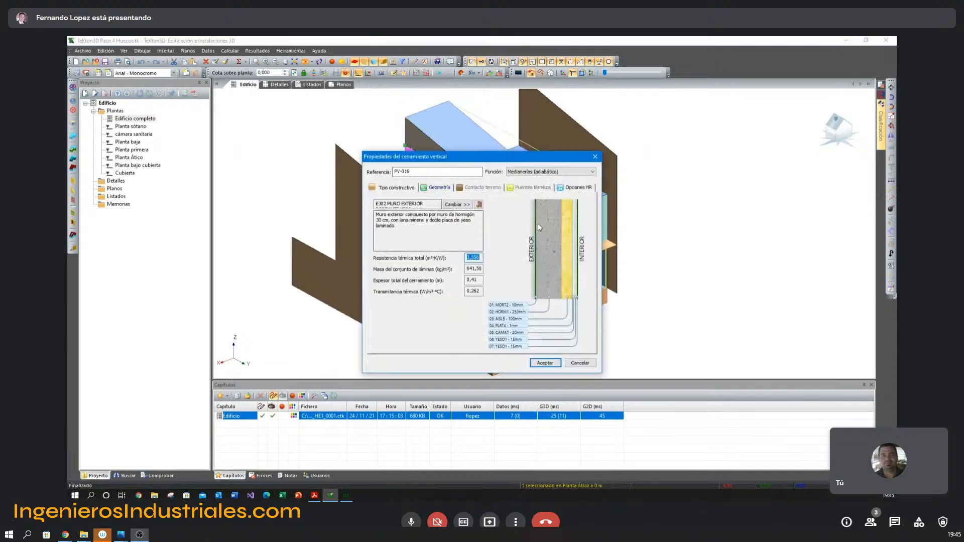
pyautogui.press('Escape')
pyautogui.doubleClick(415, 162)
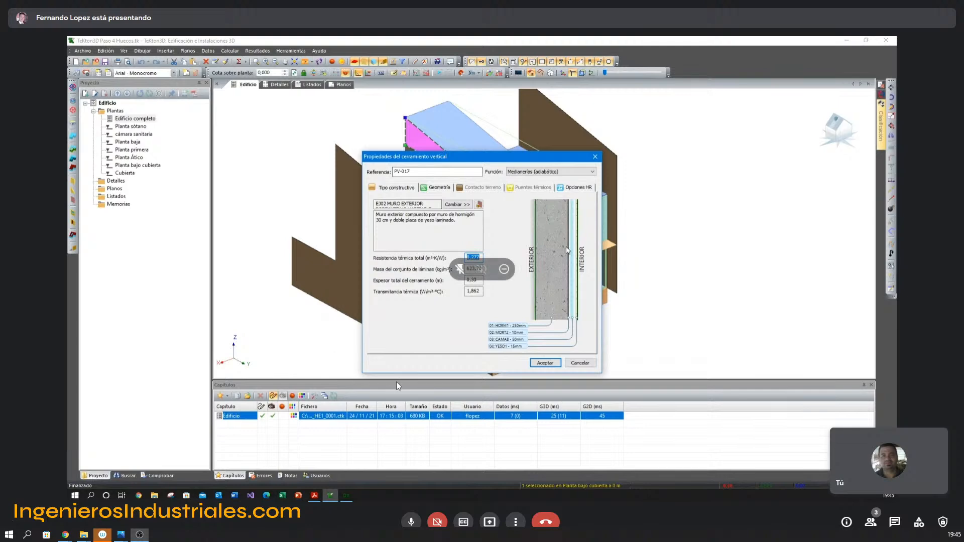
pyautogui.press('Escape')
# Highlight both parts of the attic party wall together and recheck the properties of the sloped upper part.
pyautogui.moveTo(636, 262); pyautogui.dragTo(589, 264, button='middle')
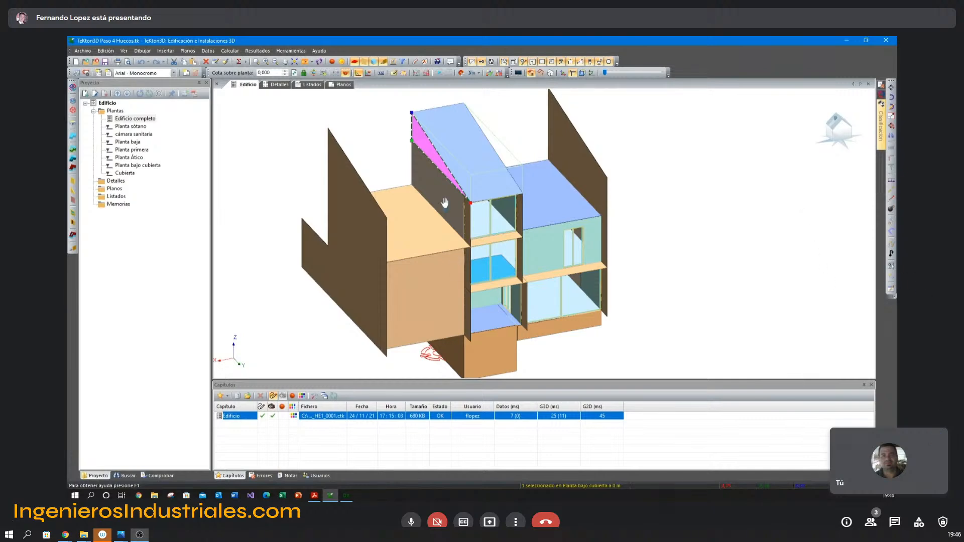
pyautogui.moveTo(445, 203); pyautogui.dragTo(442, 231, button='middle')
pyautogui.click(409, 198)
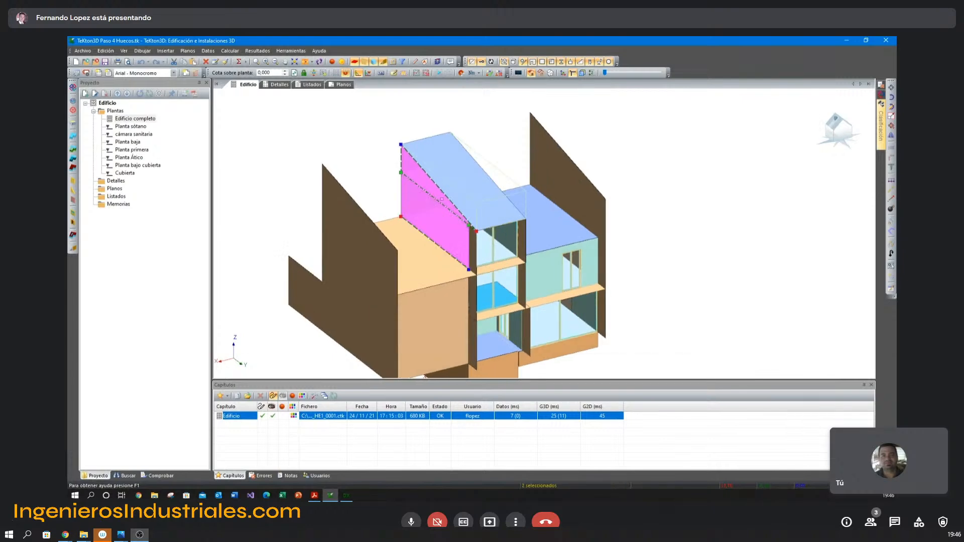
pyautogui.doubleClick(420, 174)
pyautogui.click(595, 157)
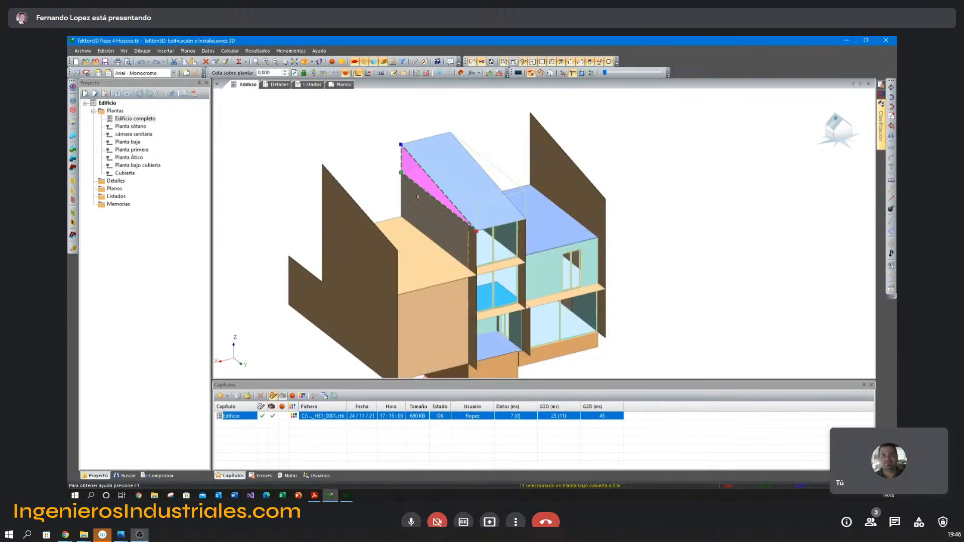
pyautogui.click(368, 163)
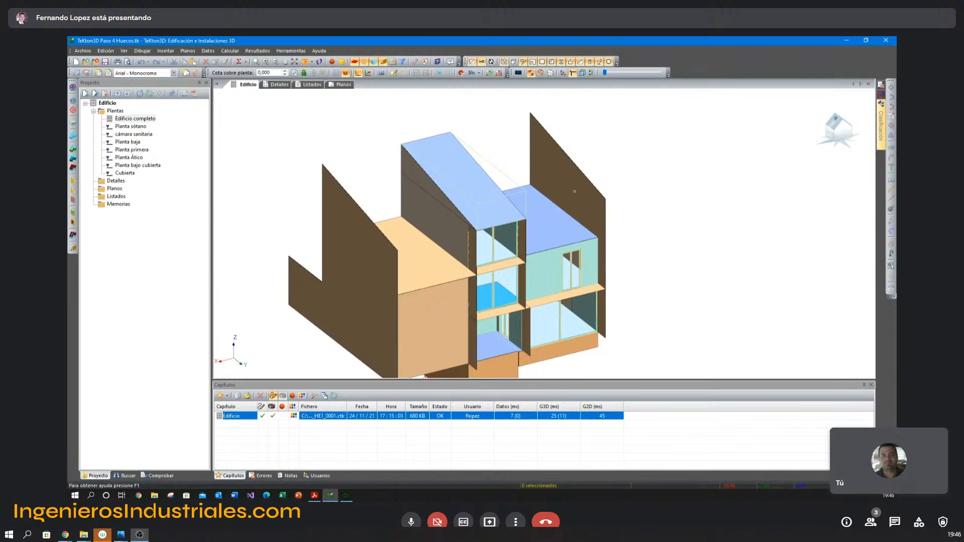
# Highlight the shading obstacles: the neighbouring house's gable wall, the attic's projecting slab and the two side walls of its window.
pyautogui.click(575, 192)
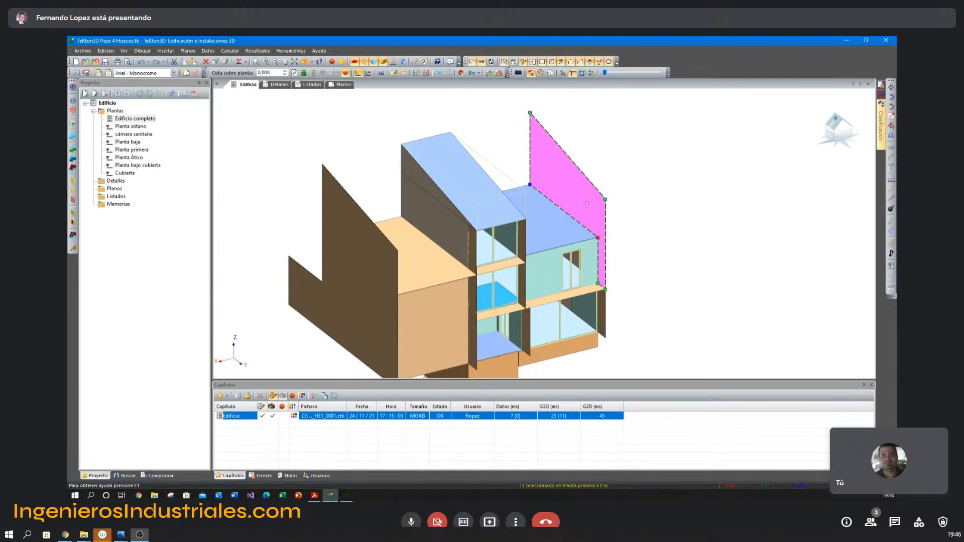
pyautogui.click(643, 198)
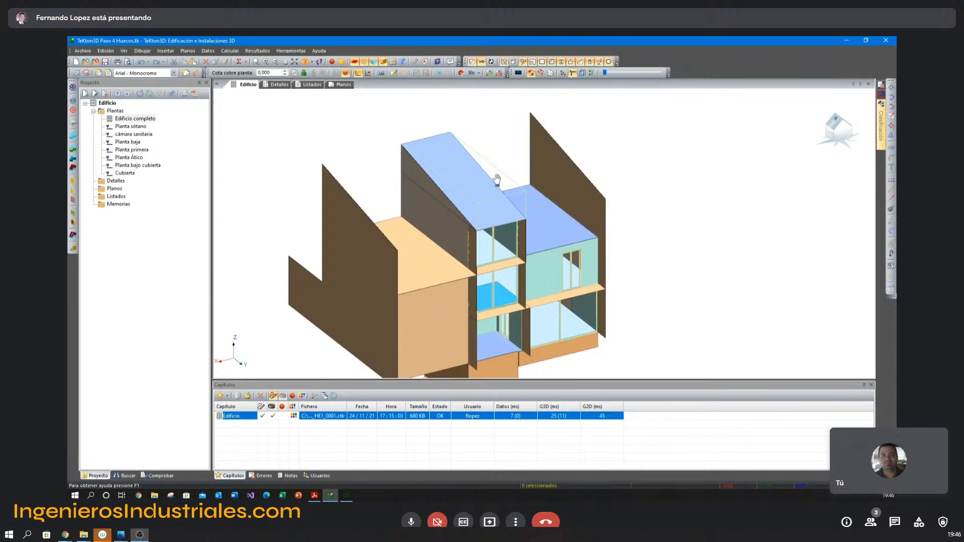
pyautogui.click(515, 266)
pyautogui.scroll(4, 515, 266)
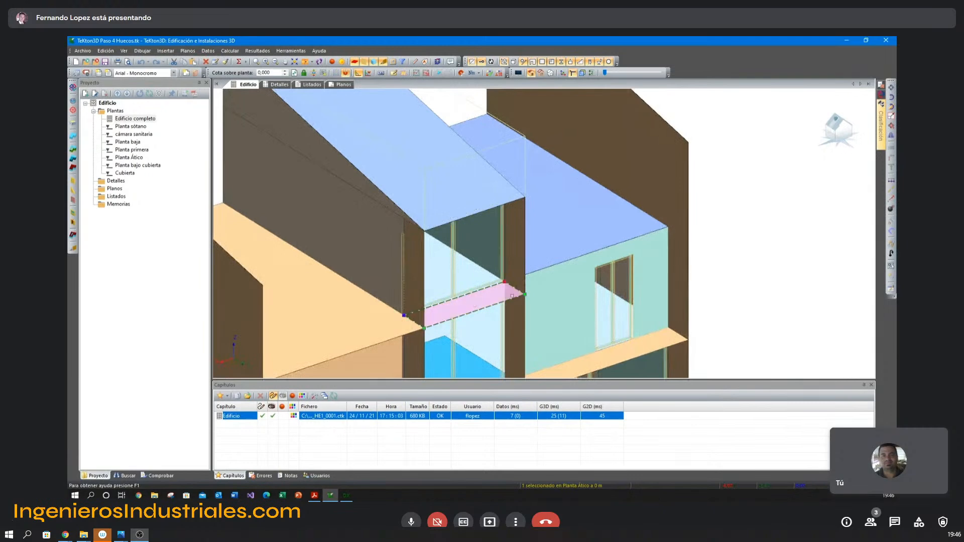
pyautogui.click(513, 263)
pyautogui.click(416, 249)
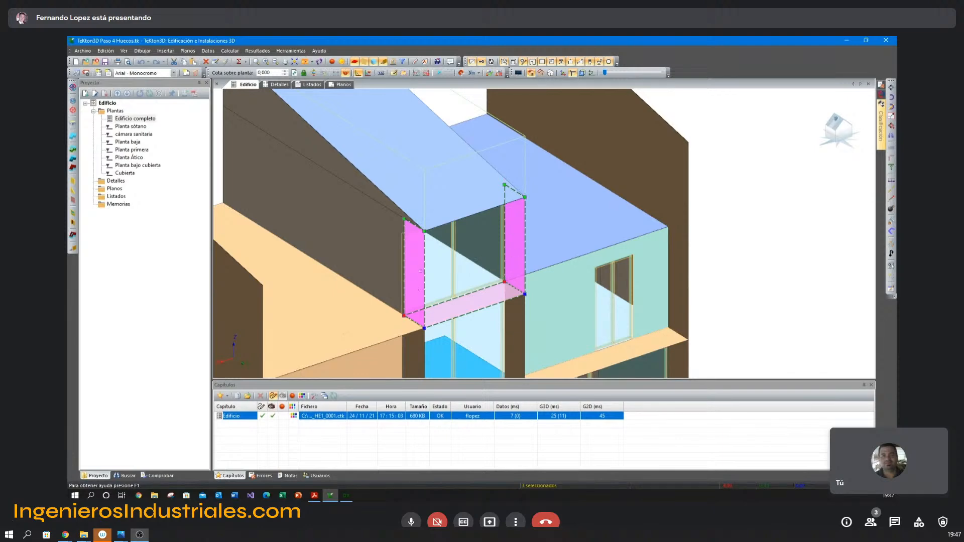
pyautogui.press('Escape')
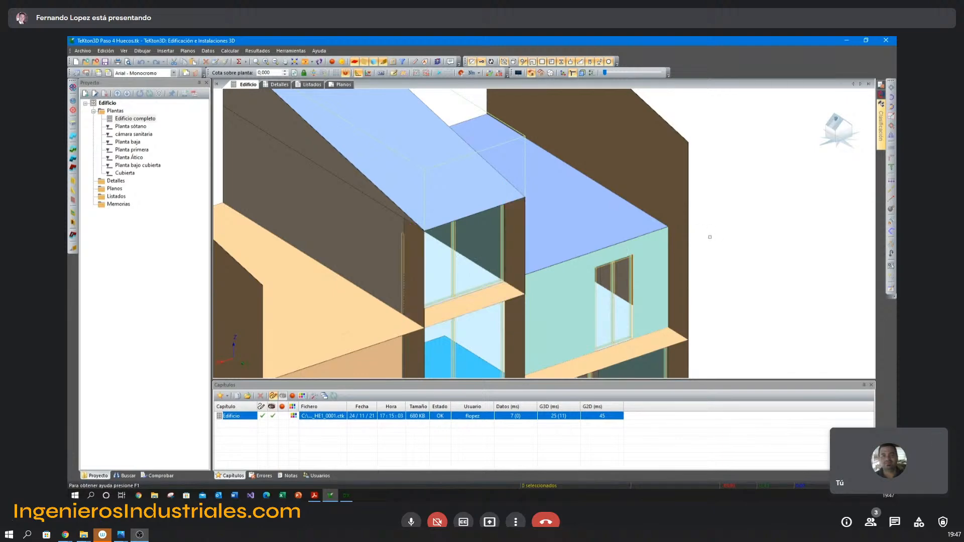
# Enable a 0.30 m setback (Retranqueo) in the shading factor of the first-floor window on the south facade.
pyautogui.scroll(-1, 678, 256)
pyautogui.moveTo(678, 257); pyautogui.dragTo(567, 205, button='middle')
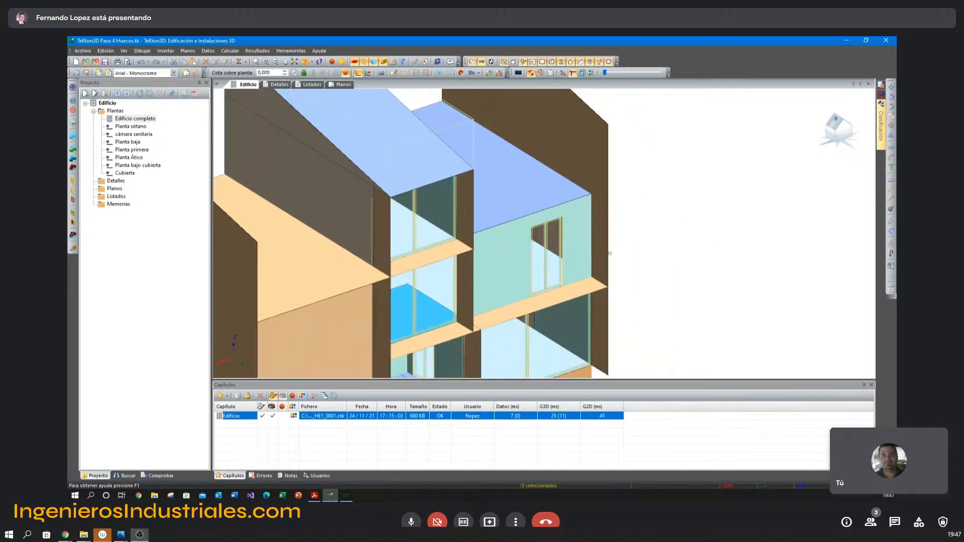
pyautogui.scroll(2, 610, 253)
pyautogui.doubleClick(548, 316)
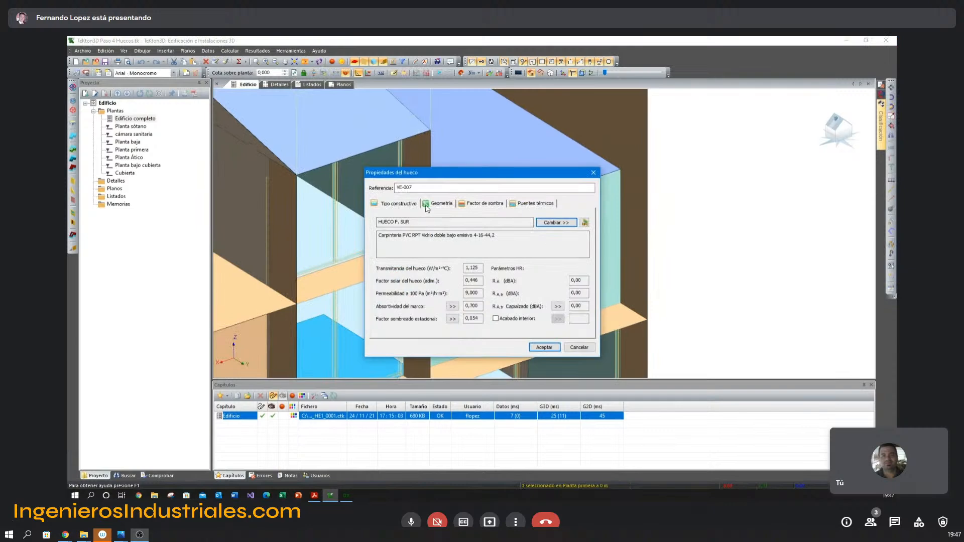
pyautogui.click(470, 204)
pyautogui.moveTo(486, 173); pyautogui.dragTo(695, 155)
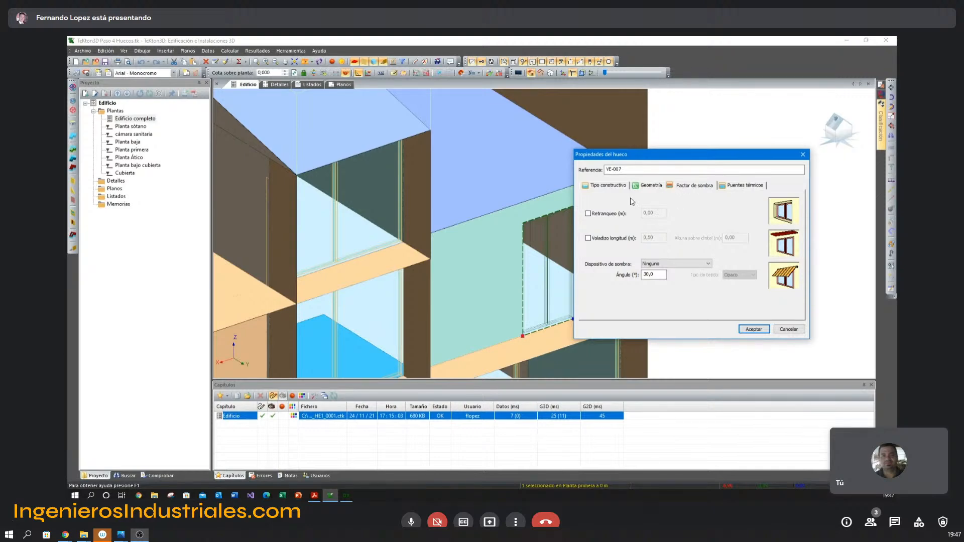
pyautogui.click(588, 214)
pyautogui.moveTo(657, 215); pyautogui.dragTo(639, 217)
pyautogui.write('0,2')
pyautogui.press('Return')
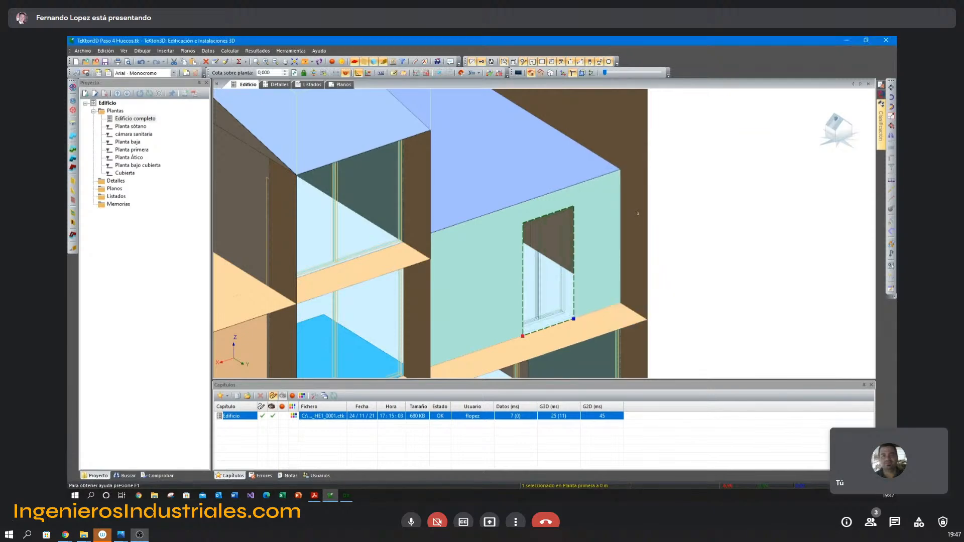
# Examine the recessed first-floor window up close in the line model and in the solid view with real wall thicknesses.
pyautogui.scroll(2, 541, 288)
pyautogui.scroll(-2, 541, 288)
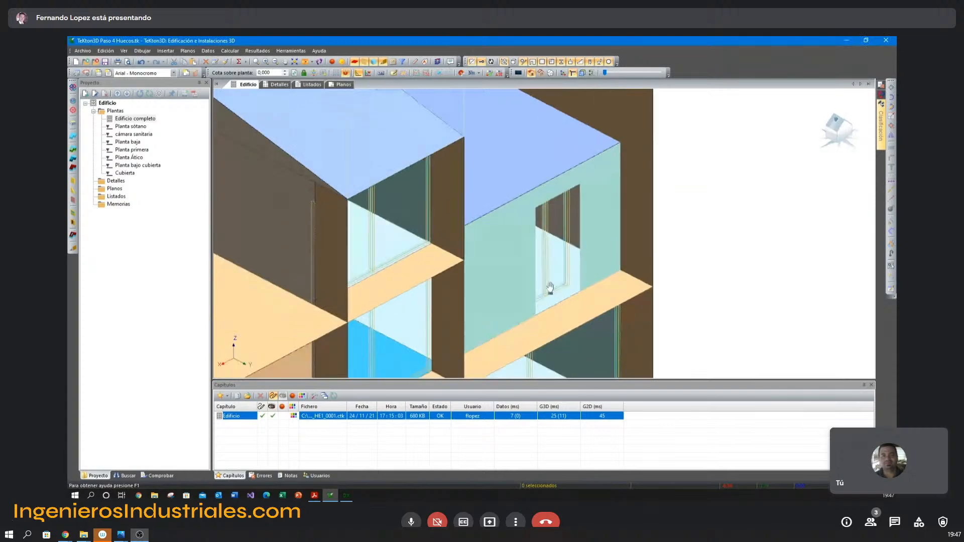
pyautogui.click(549, 288)
pyautogui.moveTo(587, 271); pyautogui.dragTo(524, 276, button='middle')
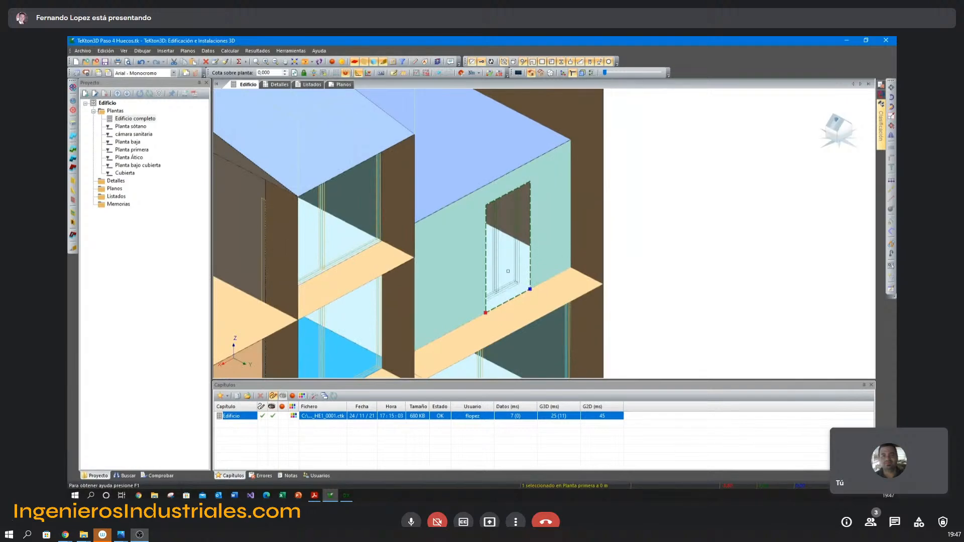
pyautogui.press('Escape')
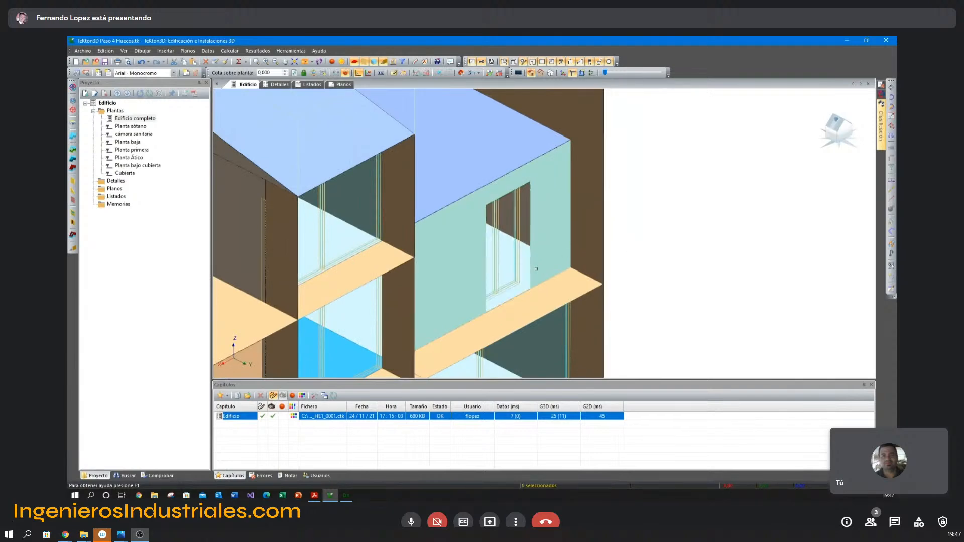
pyautogui.click(332, 61)
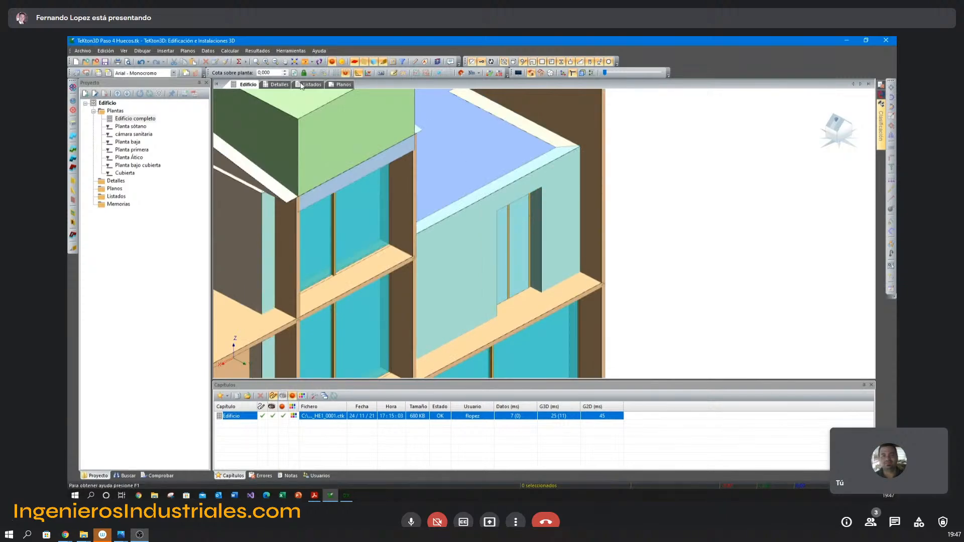
pyautogui.click(332, 62)
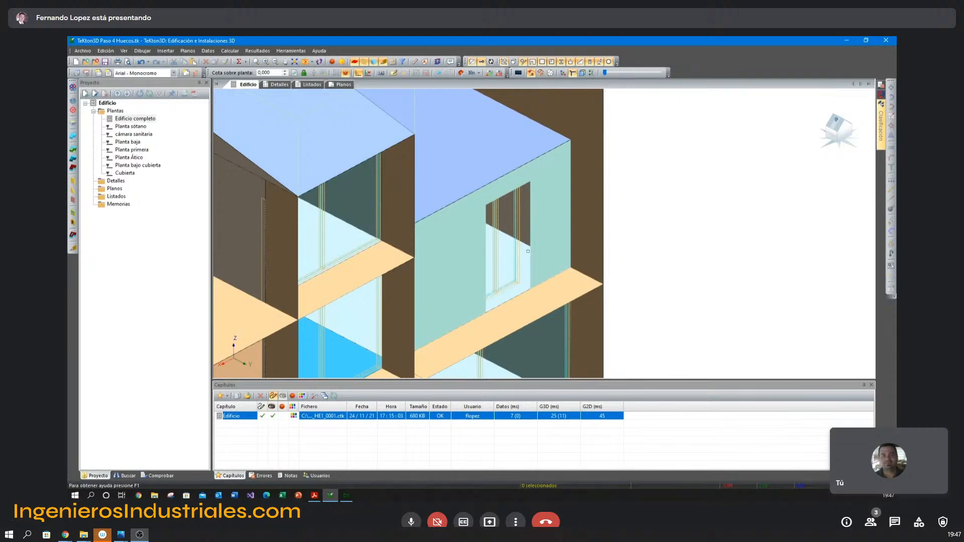
# Recheck the setback setting in the shading factor properties of the first-floor window.
pyautogui.doubleClick(519, 255)
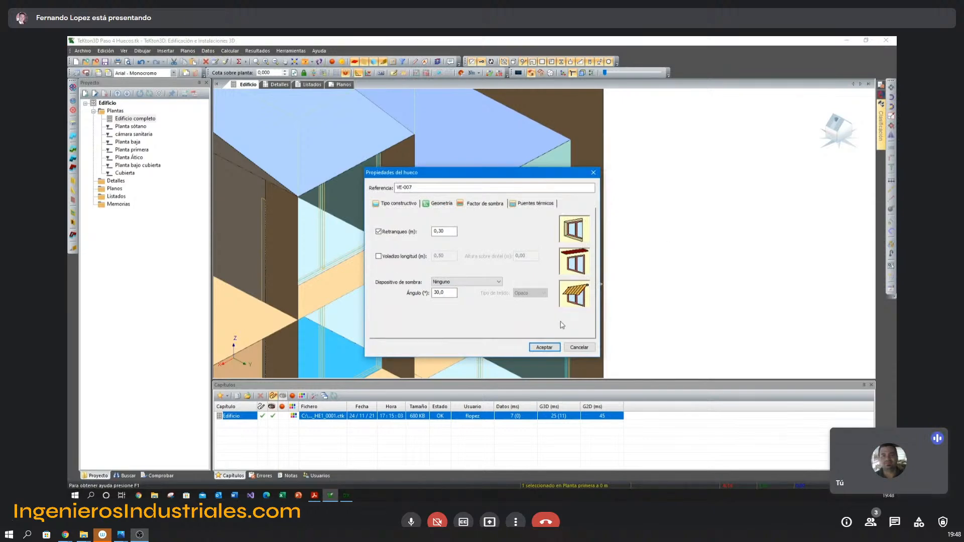
pyautogui.doubleClick(446, 232)
pyautogui.click(544, 348)
pyautogui.press('Escape')
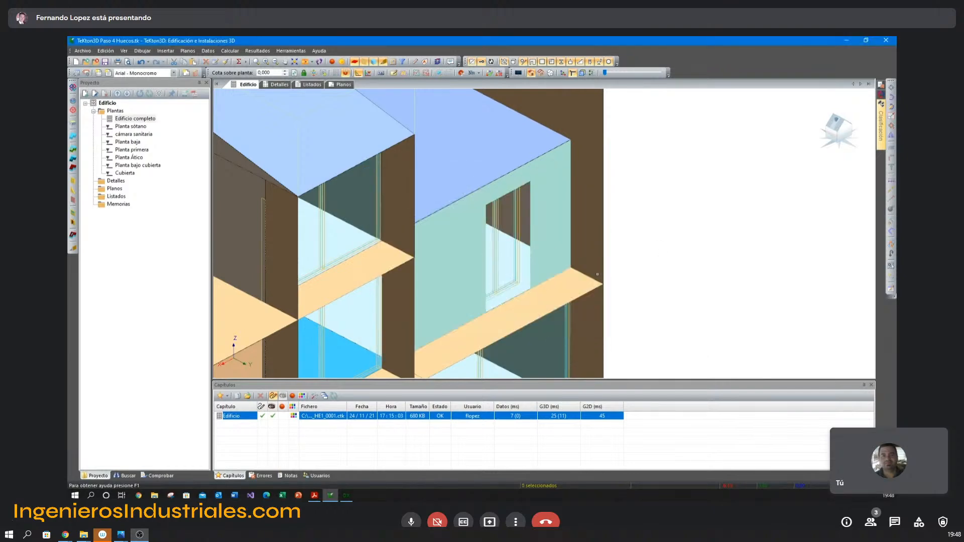
# Run the graphic recognition (Reconocimiento Gráfico) of the whole building and close its calculation report.
pyautogui.moveTo(518, 273); pyautogui.dragTo(512, 256, button='middle')
pyautogui.scroll(-1, 588, 276)
pyautogui.moveTo(588, 276); pyautogui.dragTo(596, 264, button='middle')
pyautogui.scroll(-2, 595, 265)
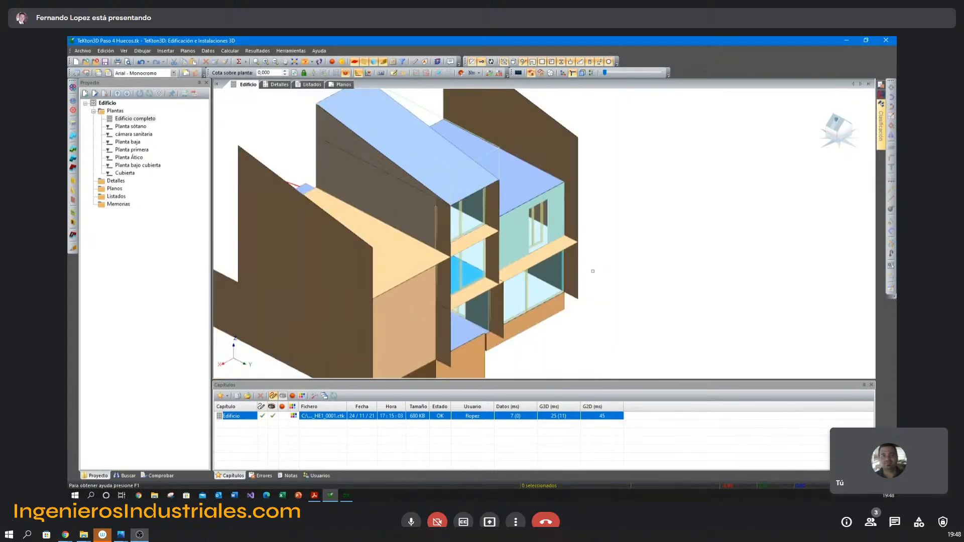
pyautogui.moveTo(583, 273); pyautogui.dragTo(646, 260, button='middle')
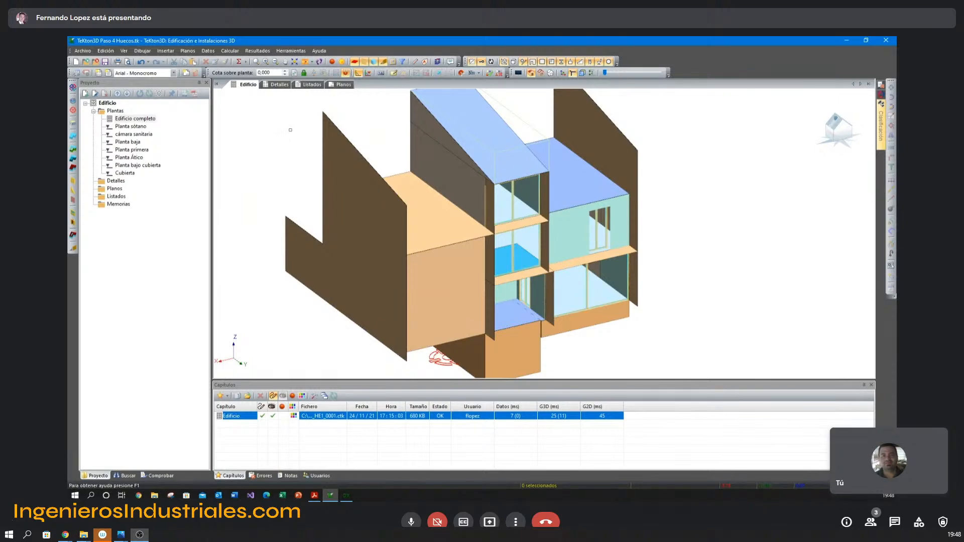
pyautogui.click(239, 62)
pyautogui.scroll(-1, 513, 154)
pyautogui.moveTo(513, 151); pyautogui.dragTo(507, 169, button='middle')
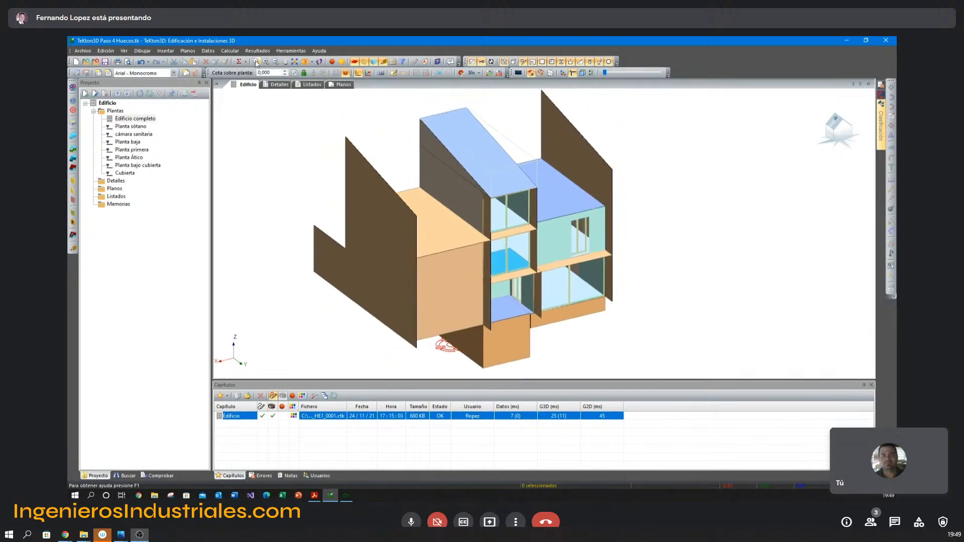
pyautogui.click(230, 51)
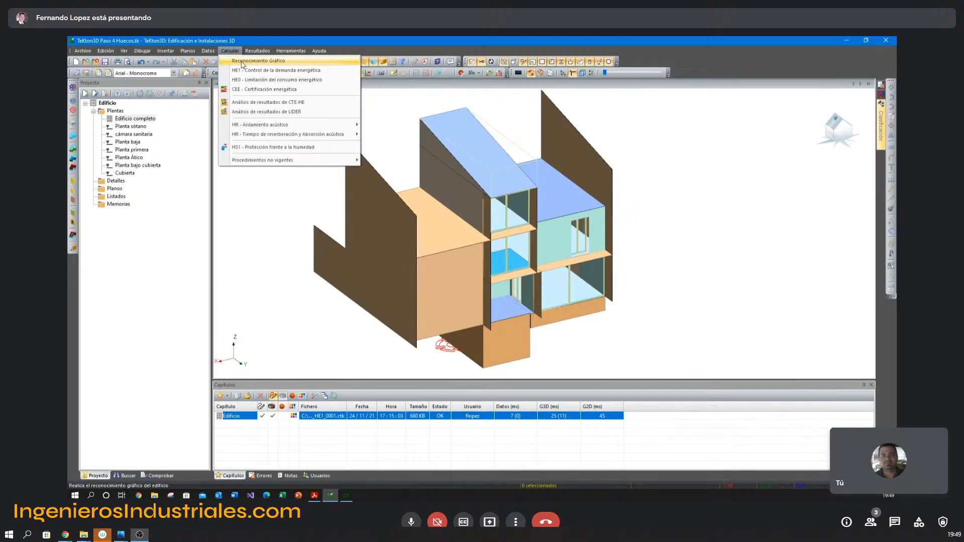
pyautogui.click(243, 60)
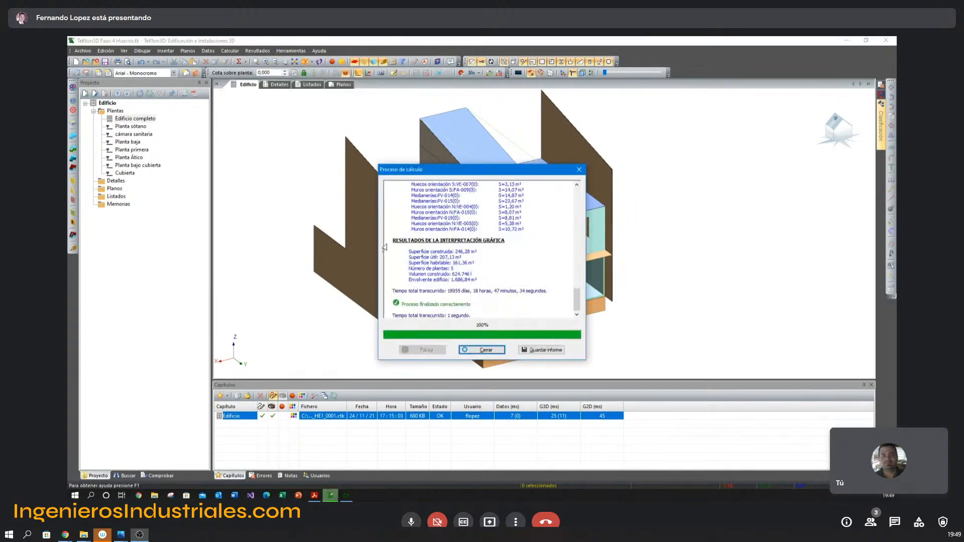
pyautogui.moveTo(492, 173); pyautogui.dragTo(757, 153)
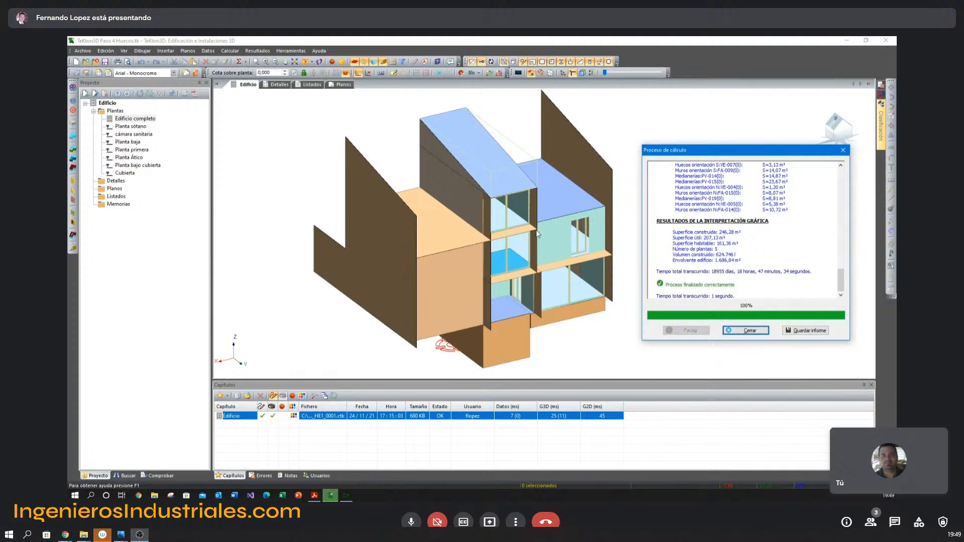
pyautogui.click(746, 330)
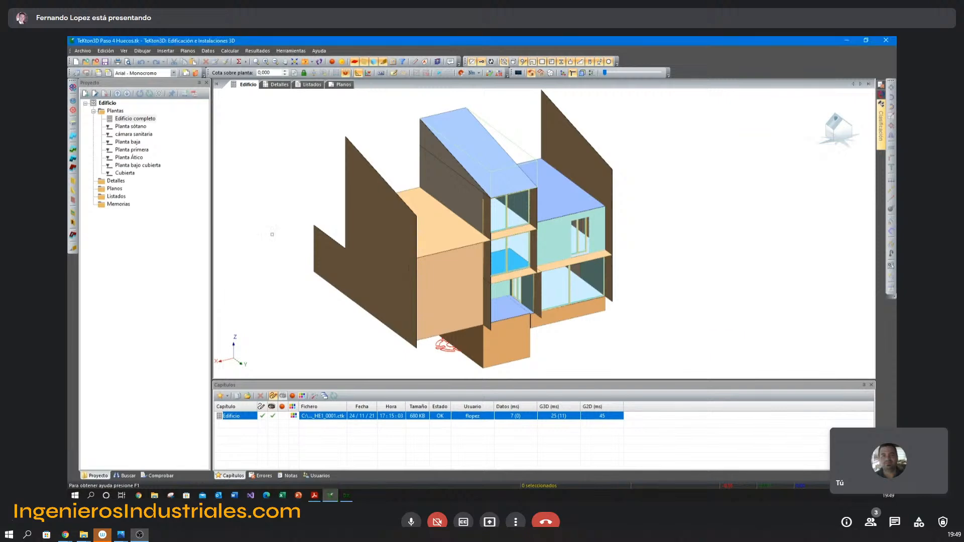
# List the recognised spaces for checking, then expand and highlight Salón comedor and Garaje on the ground floor.
pyautogui.click(158, 478)
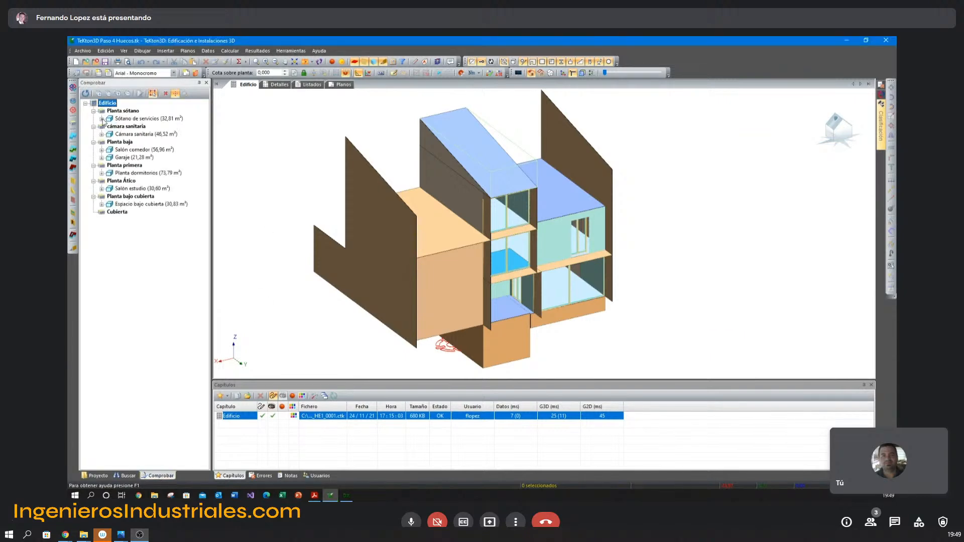
pyautogui.click(102, 149)
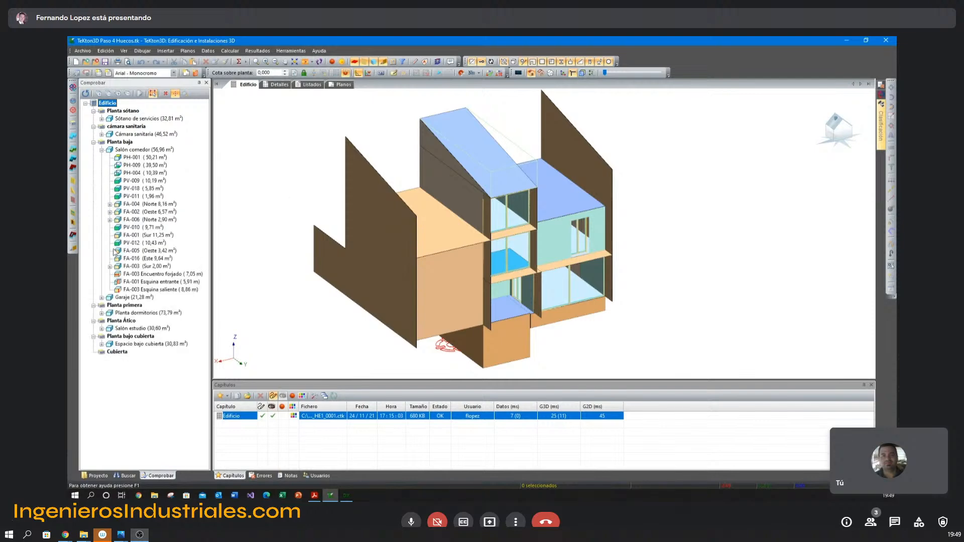
pyautogui.click(122, 144)
pyautogui.click(129, 150)
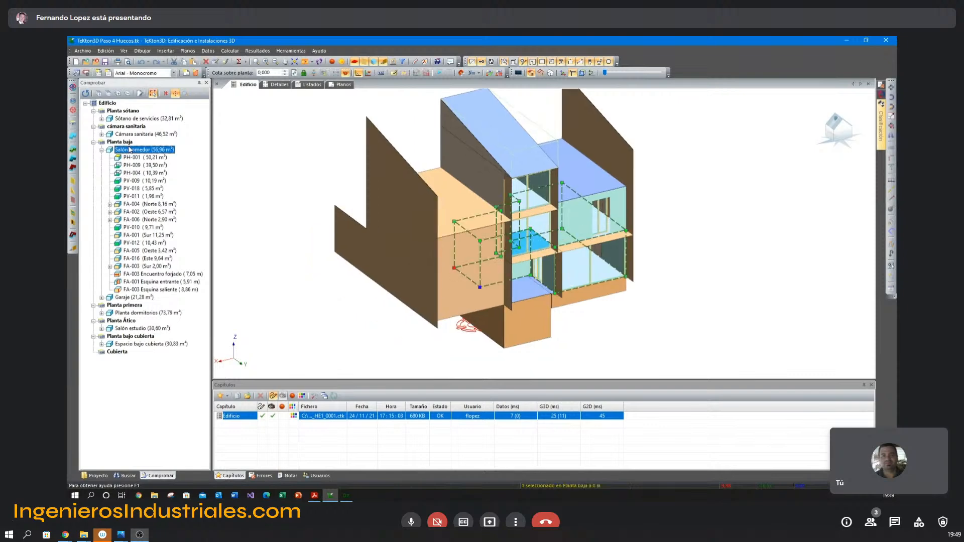
pyautogui.click(101, 298)
pyautogui.click(128, 298)
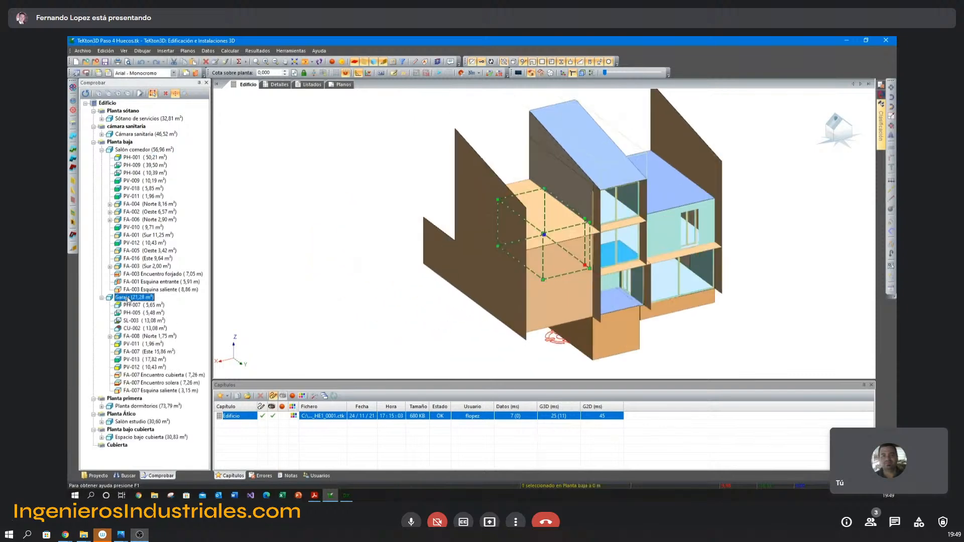
# Locate the Salón comedor's horizontal partitions PH-001, PH-009 and PH-004 and vertical partitions PV-009, PV-018 and PV-011 in the model.
pyautogui.click(148, 150)
pyautogui.click(132, 158)
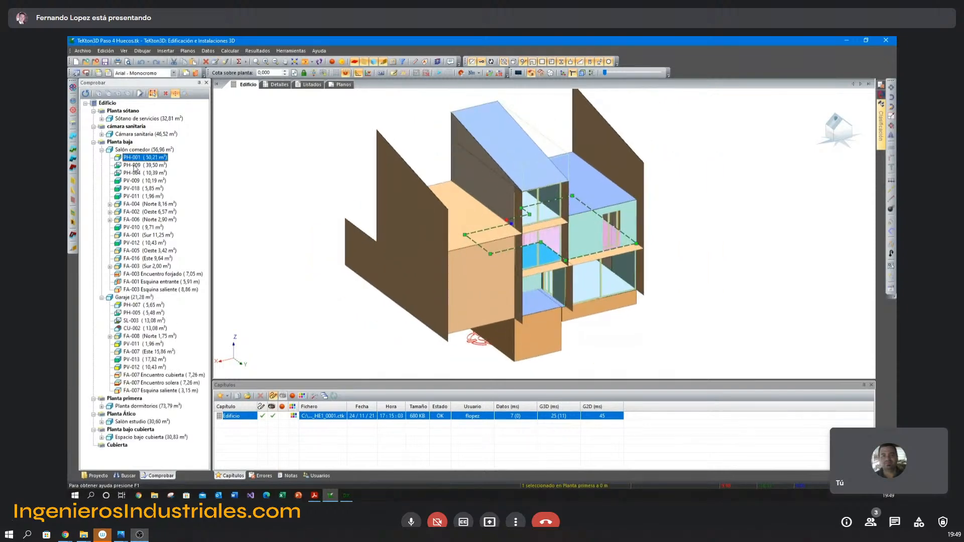
pyautogui.click(133, 166)
pyautogui.click(134, 173)
pyautogui.click(135, 181)
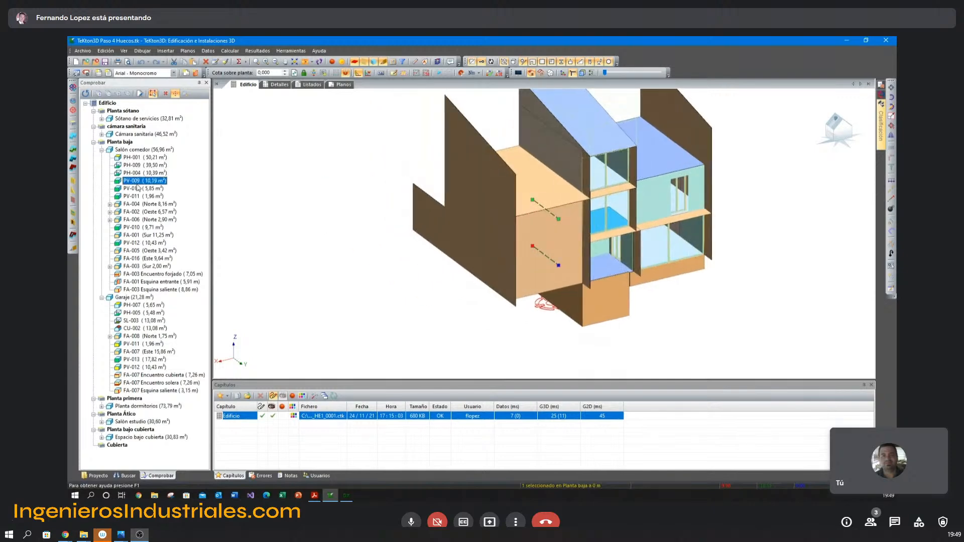
pyautogui.click(137, 189)
pyautogui.click(138, 197)
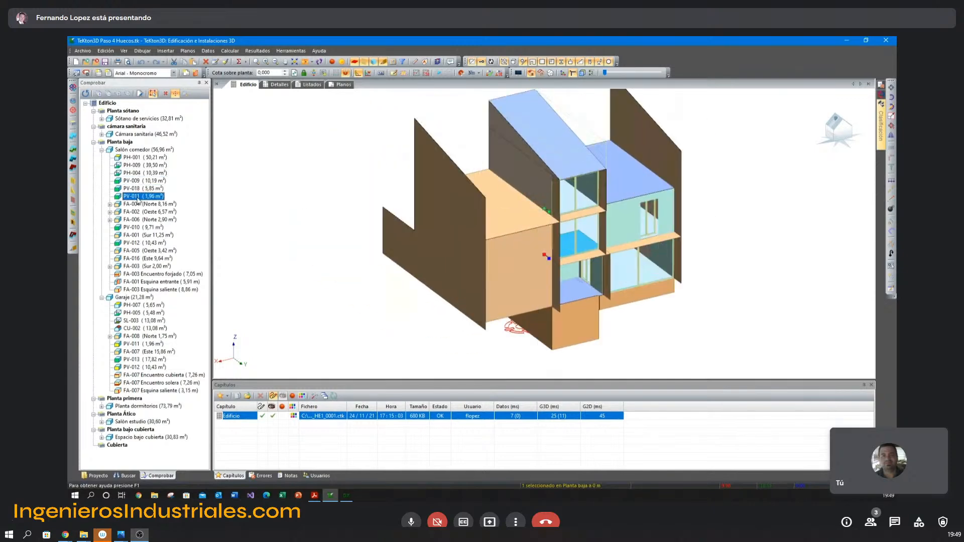
# Crop the 3D view to the Salón comedor space with a clipping box and inspect it from the opposite side.
pyautogui.click(136, 152)
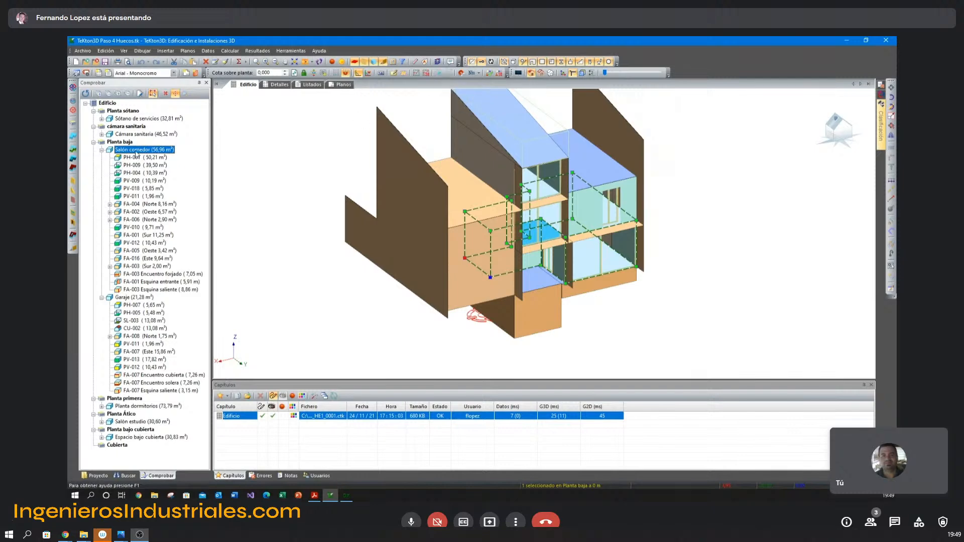
pyautogui.click(445, 74)
pyautogui.click(336, 170)
pyautogui.moveTo(370, 171); pyautogui.dragTo(422, 166, button='middle')
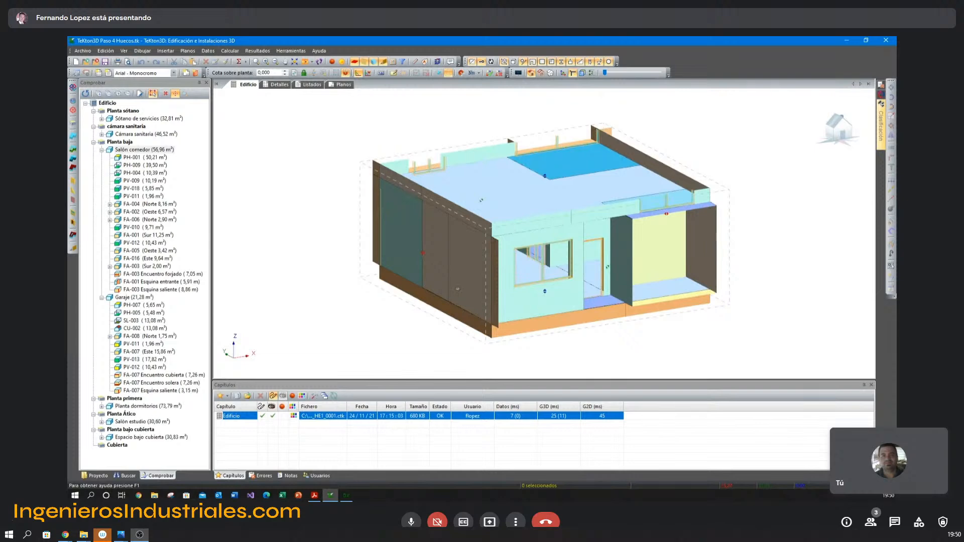
pyautogui.moveTo(470, 196); pyautogui.dragTo(406, 189, button='middle')
pyautogui.moveTo(481, 173); pyautogui.dragTo(480, 160)
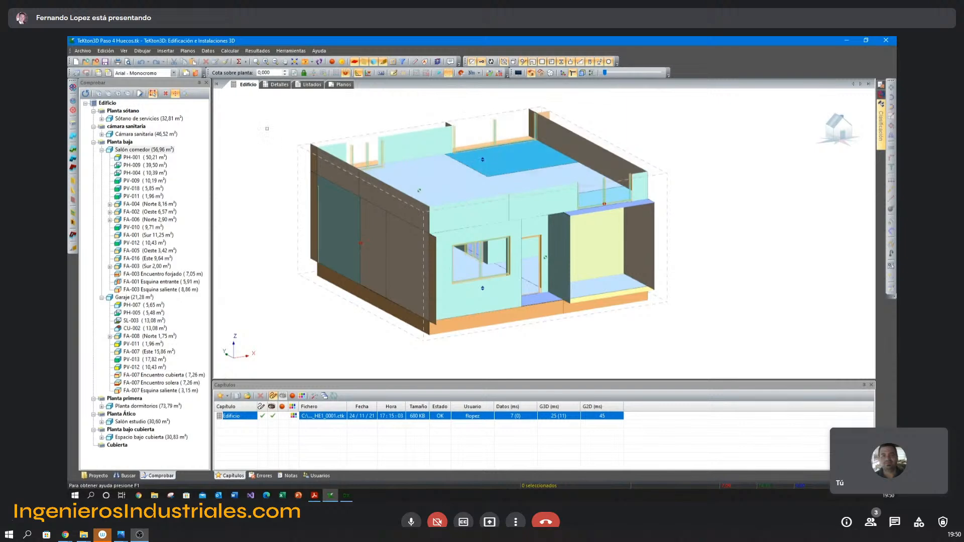
# Check the element information of the Salón comedor's ceiling PH-001 and its north exterior wall FA-004.
pyautogui.click(145, 160)
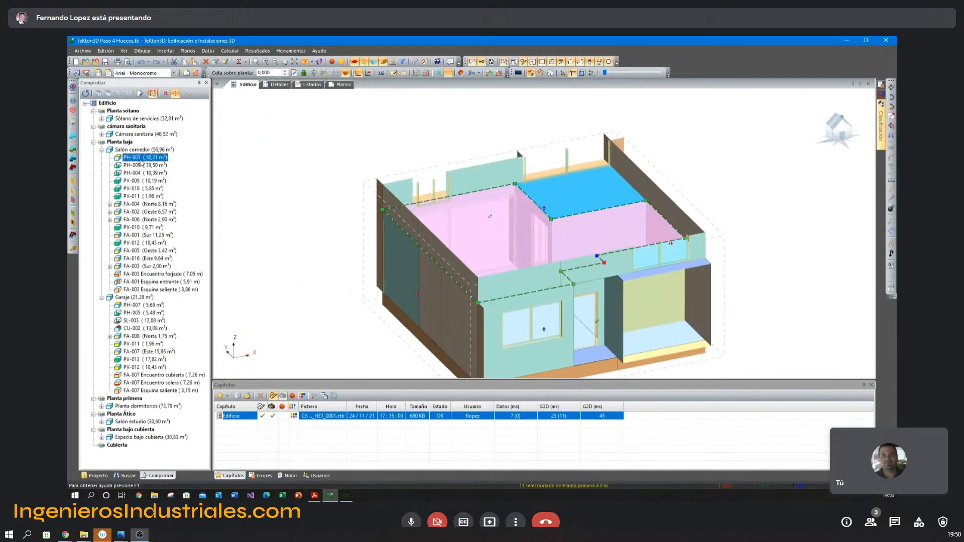
pyautogui.doubleClick(142, 160)
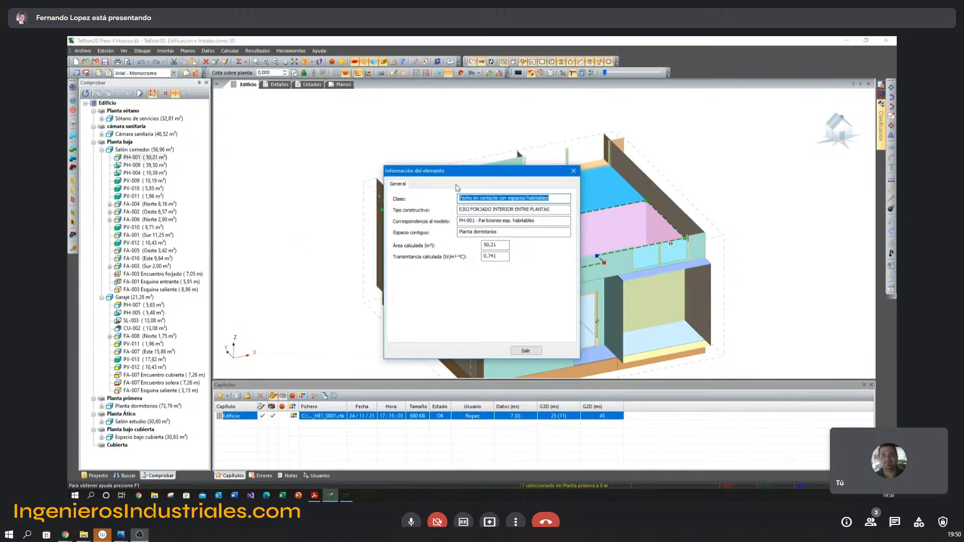
pyautogui.press('Escape')
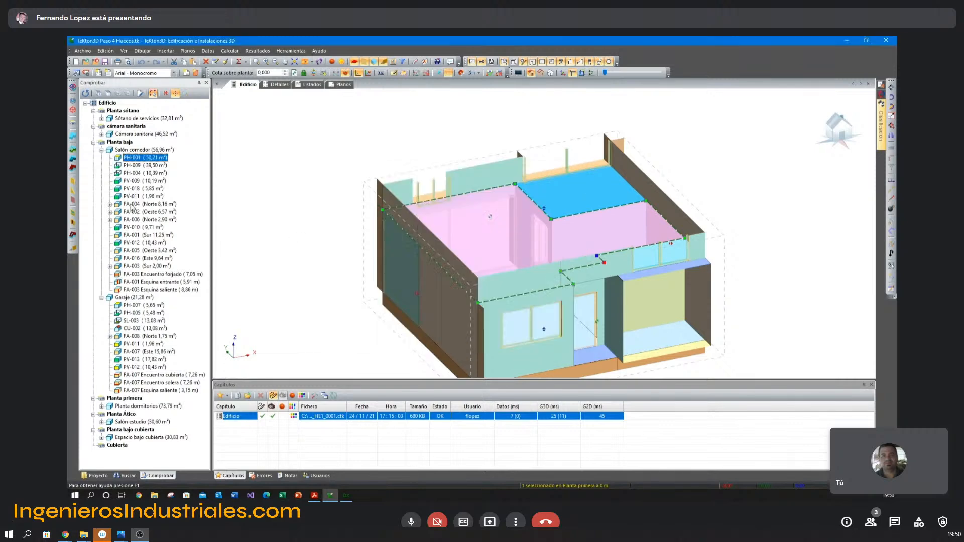
pyautogui.click(132, 204)
pyautogui.doubleClick(132, 205)
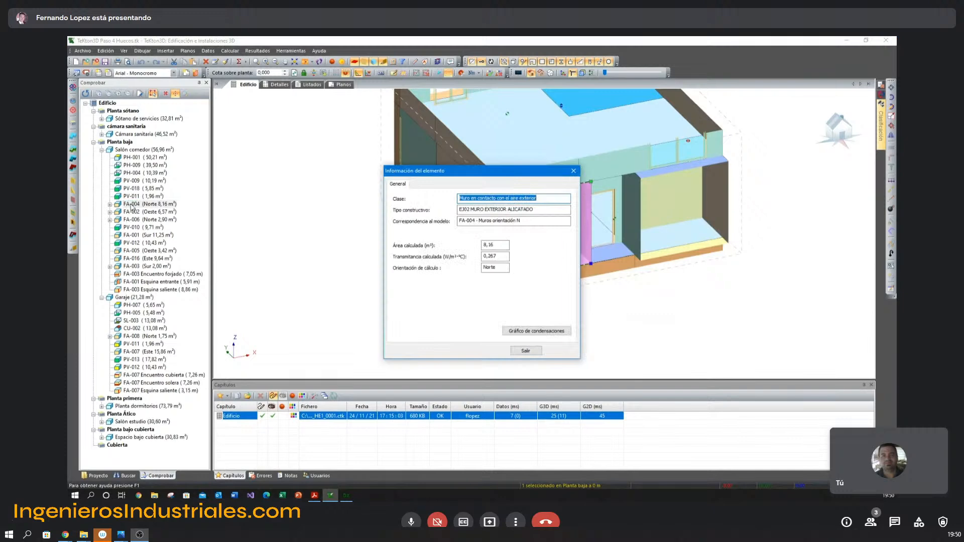
pyautogui.press('Escape')
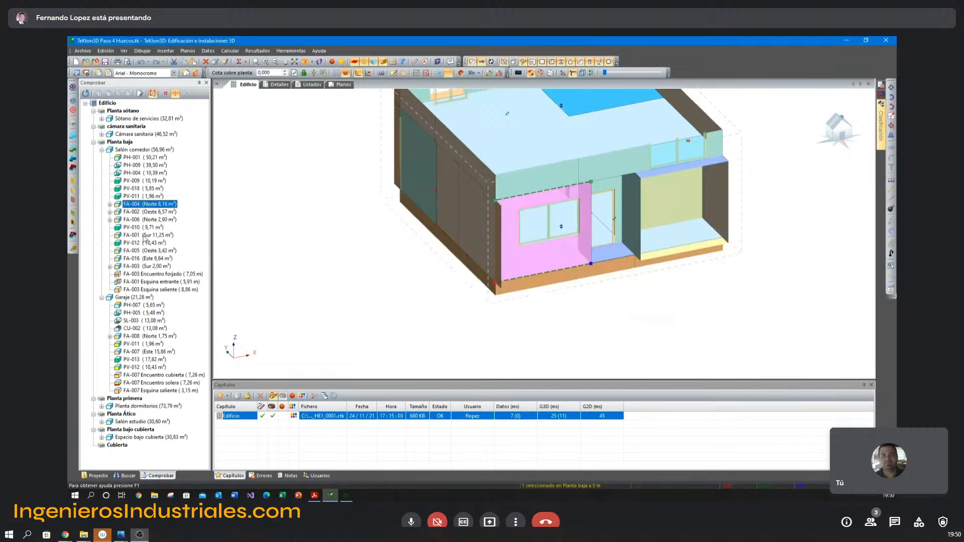
pyautogui.moveTo(573, 229); pyautogui.dragTo(589, 228, button='middle')
pyautogui.moveTo(634, 184)
pyautogui.mouseDown(button='middle')
pyautogui.moveTo(637, 198)
pyautogui.moveTo(635, 187)
pyautogui.mouseUp(button='middle')
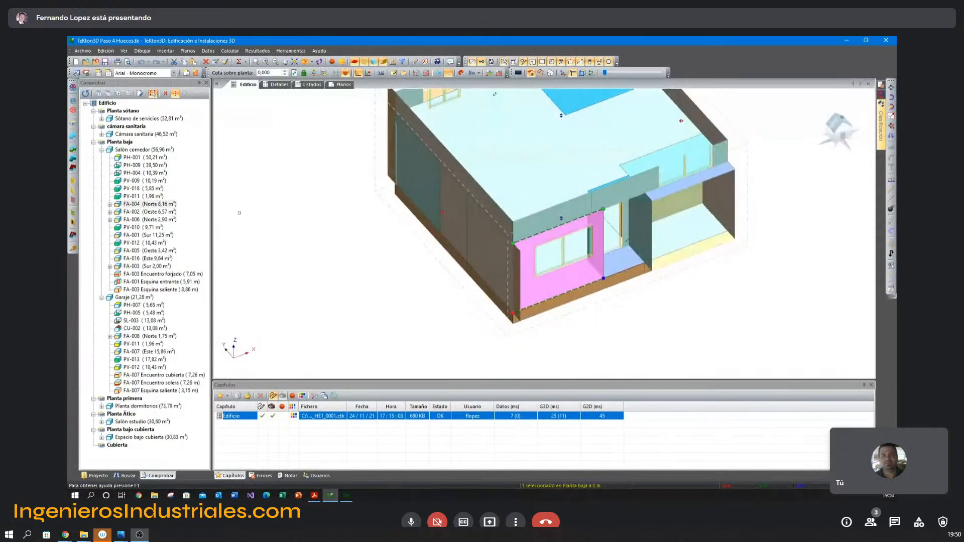
# Examine door PU-002 in the north wall FA-006 with its sill, jamb and lintel thermal bridges.
pyautogui.click(110, 220)
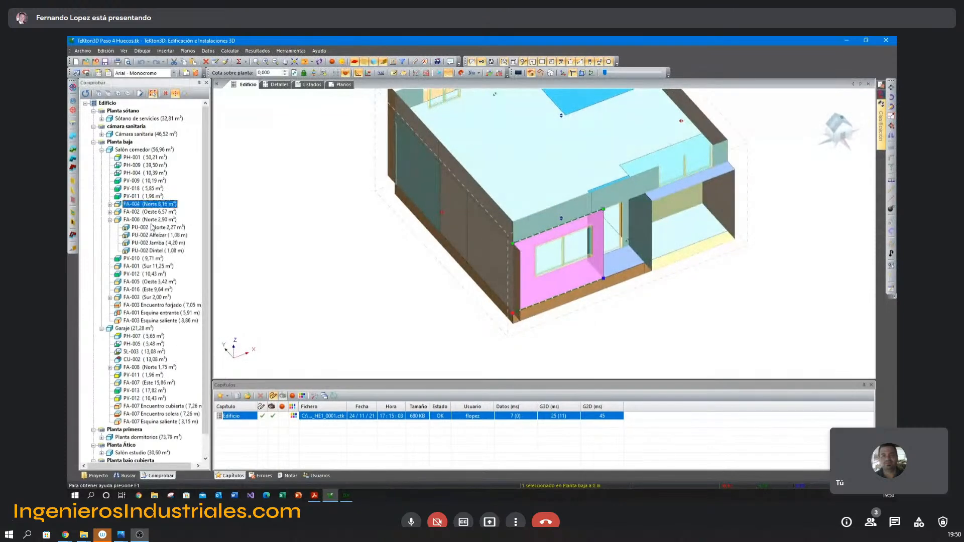
pyautogui.click(152, 234)
pyautogui.click(154, 227)
pyautogui.click(154, 236)
pyautogui.click(152, 244)
pyautogui.click(149, 248)
pyautogui.click(150, 242)
pyautogui.click(149, 236)
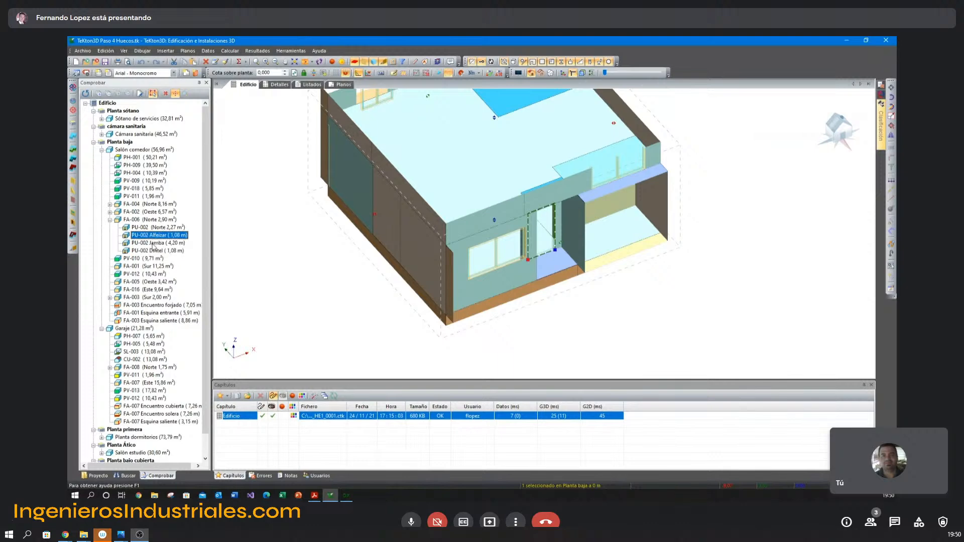
pyautogui.click(154, 251)
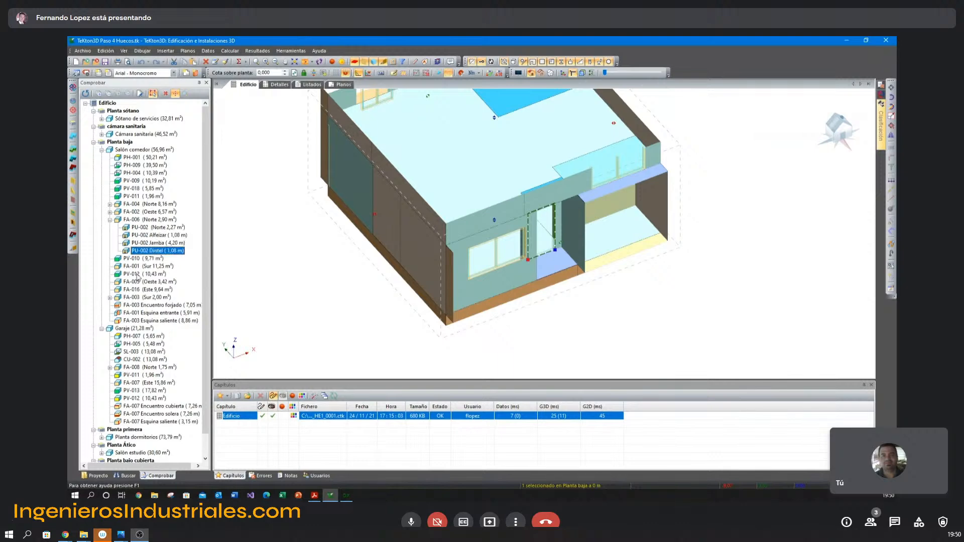
# Locate the south wall FA-001, the slab-junction thermal bridge of FA-003 and window VE-002 in the model.
pyautogui.click(132, 267)
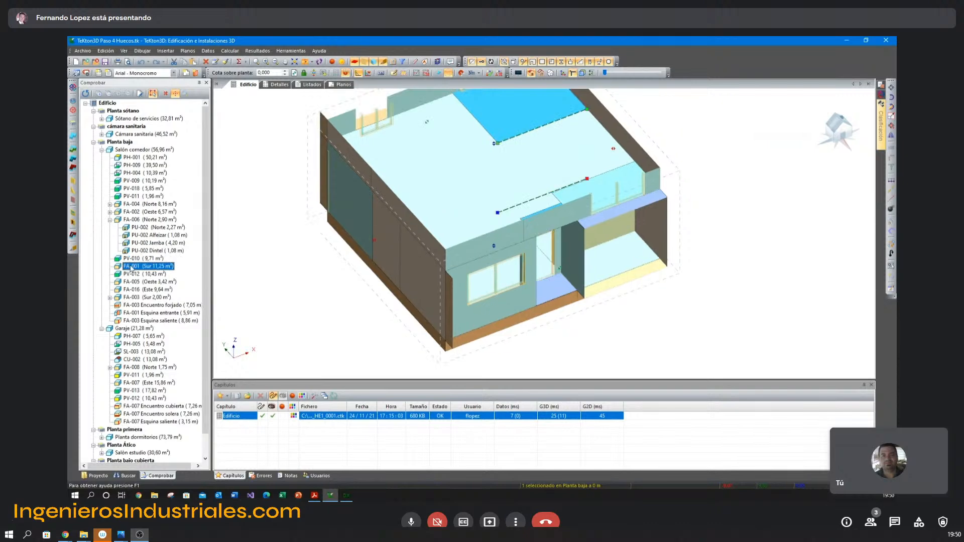
pyautogui.click(140, 305)
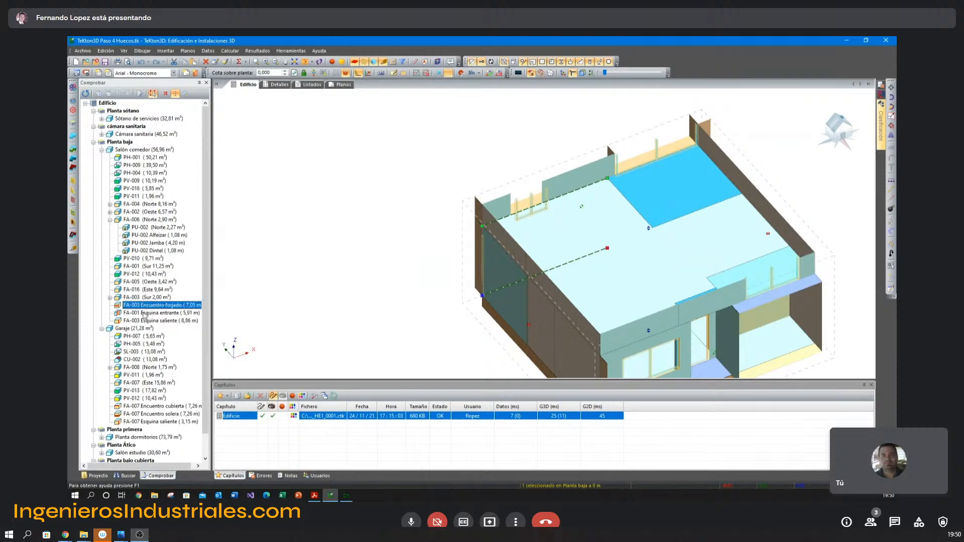
pyautogui.click(110, 297)
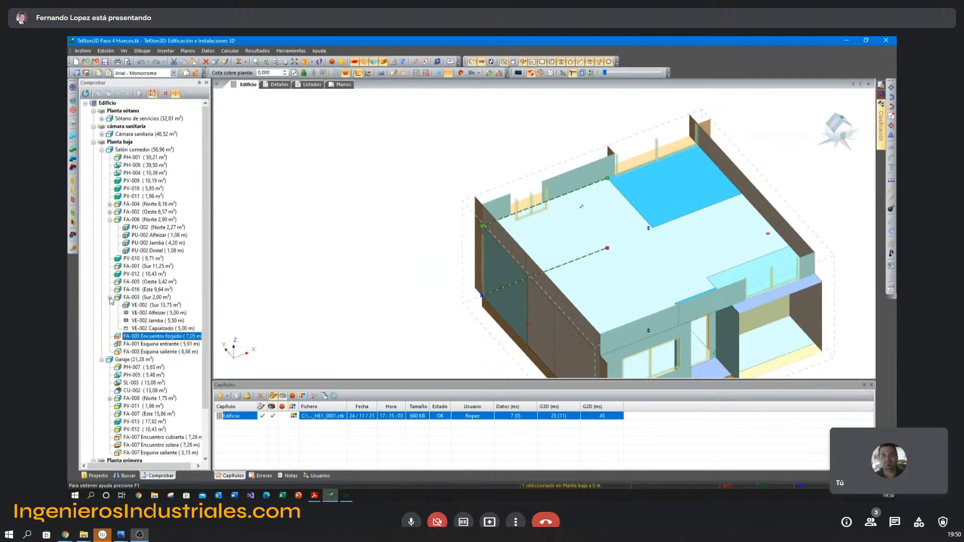
pyautogui.click(147, 306)
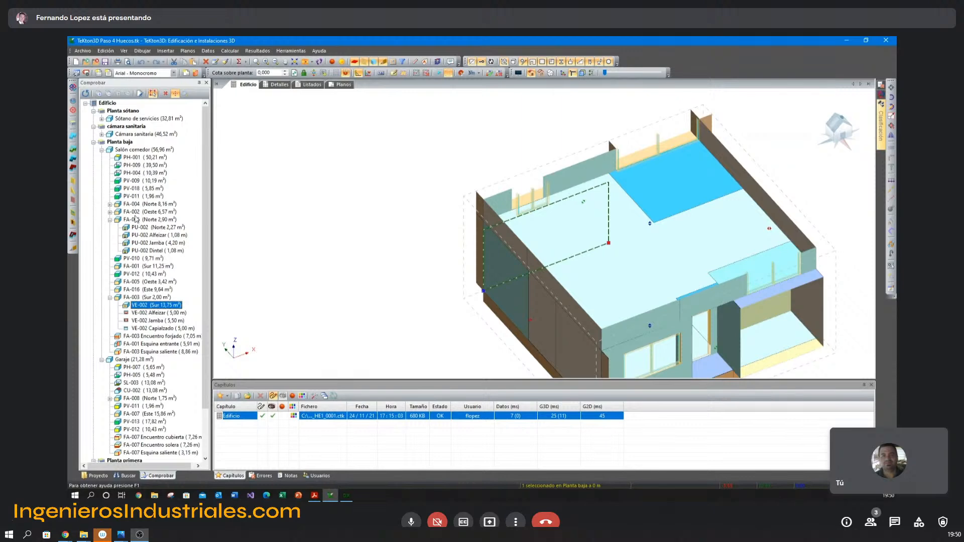
pyautogui.moveTo(484, 242); pyautogui.dragTo(383, 235, button='middle')
pyautogui.keyDown('shift'); pyautogui.moveTo(383, 235); pyautogui.dragTo(389, 190, button='middle'); pyautogui.keyUp('shift')
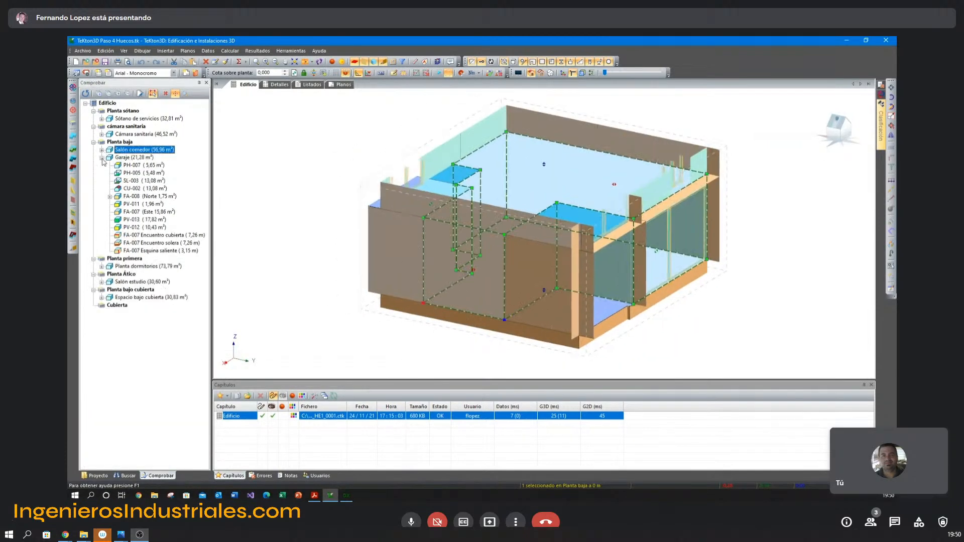
# Collapse the ground-floor space listings and remove the clipping box to show the whole building again.
pyautogui.click(102, 150)
pyautogui.click(436, 76)
pyautogui.scroll(-5, 538, 223)
pyautogui.keyDown('shift'); pyautogui.moveTo(538, 224); pyautogui.dragTo(510, 268, button='middle'); pyautogui.keyUp('shift')
pyautogui.scroll(2, 525, 226)
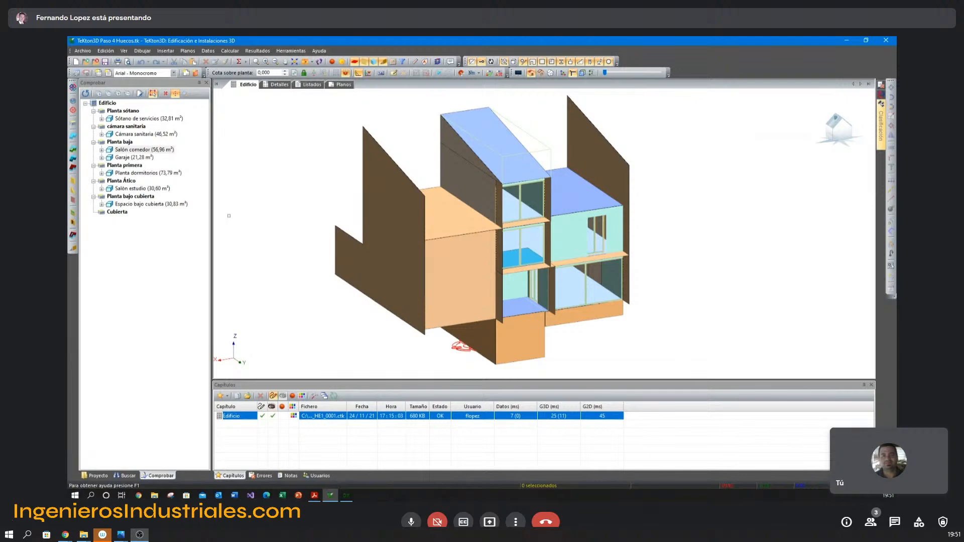
pyautogui.moveTo(330, 197); pyautogui.dragTo(331, 200, button='middle')
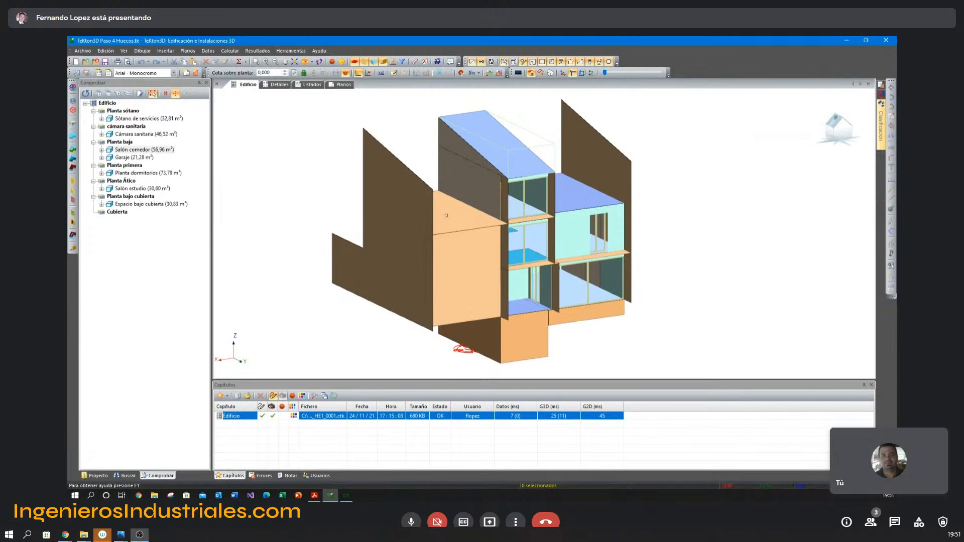
# Review the chapter's general thermal-bridge settings and the library of slab-front solutions, leaving without applying changes.
pyautogui.click(208, 50)
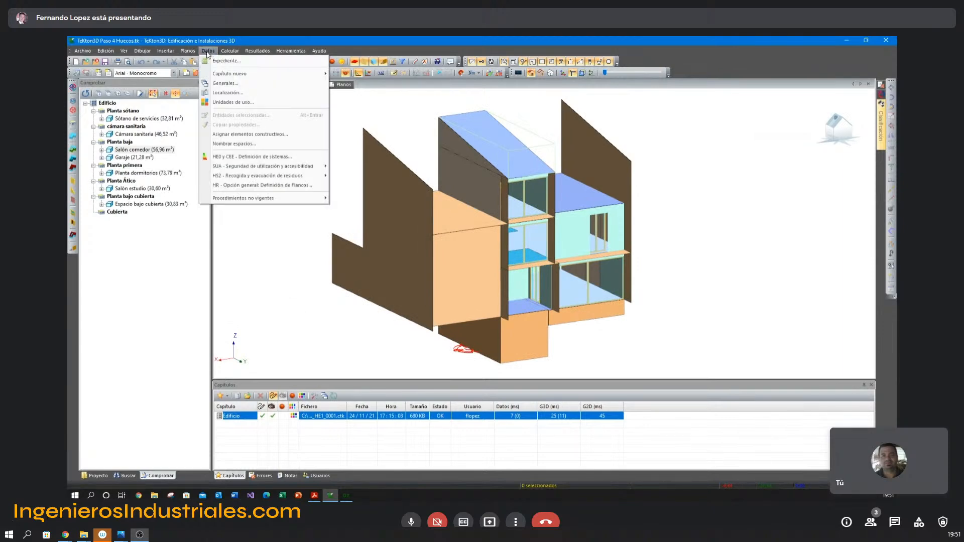
pyautogui.click(234, 86)
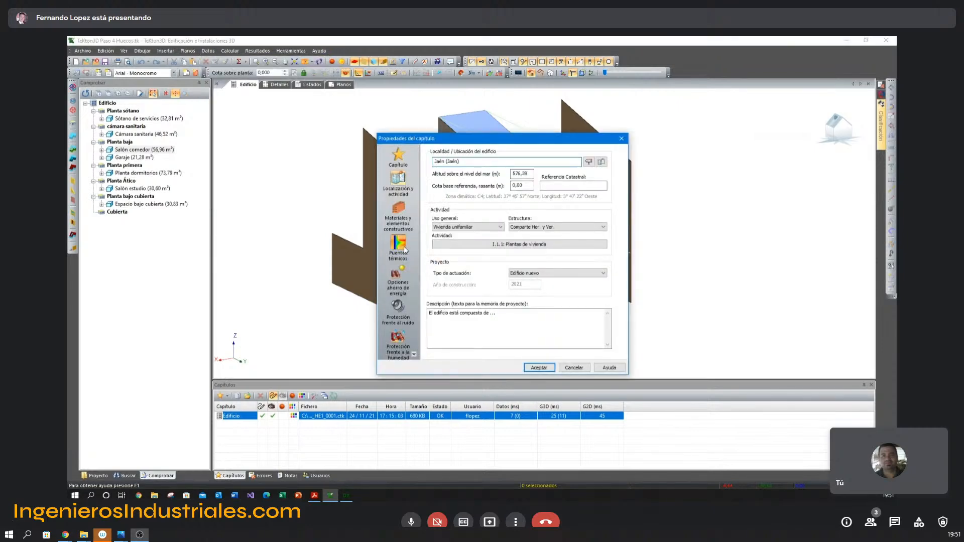
pyautogui.click(405, 246)
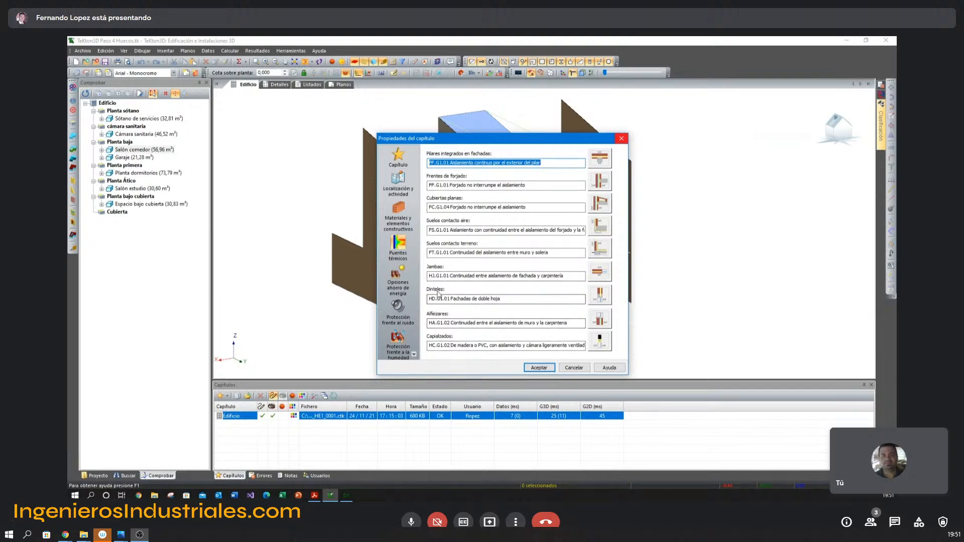
pyautogui.click(603, 184)
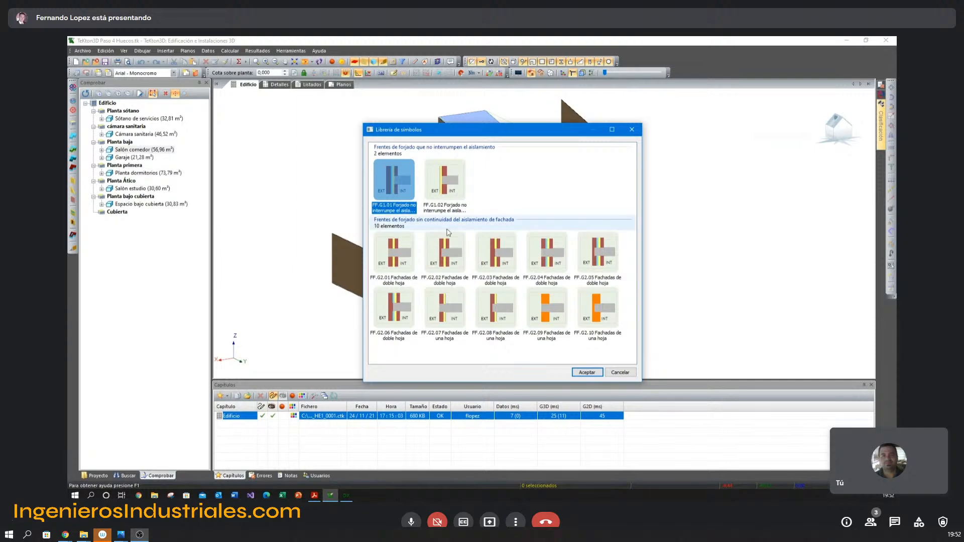
pyautogui.click(447, 245)
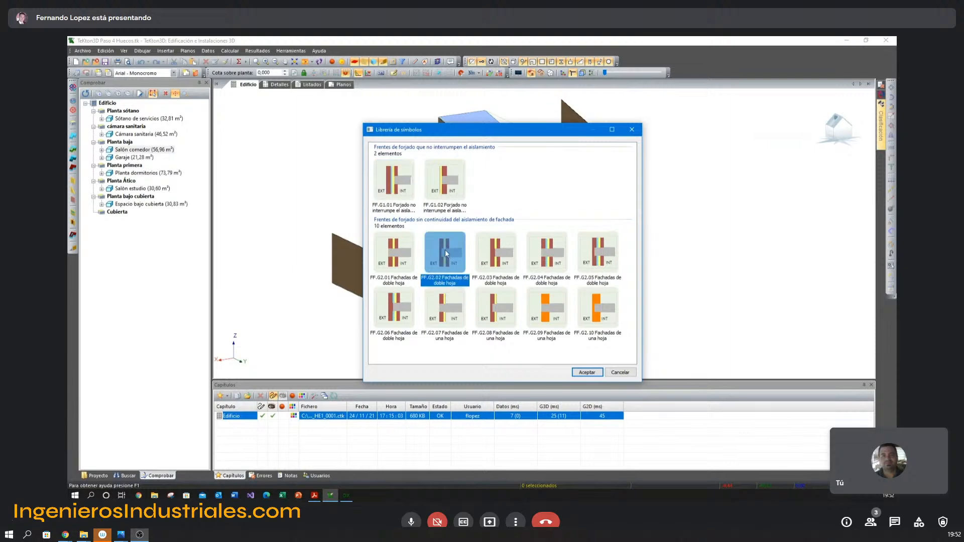
pyautogui.click(618, 372)
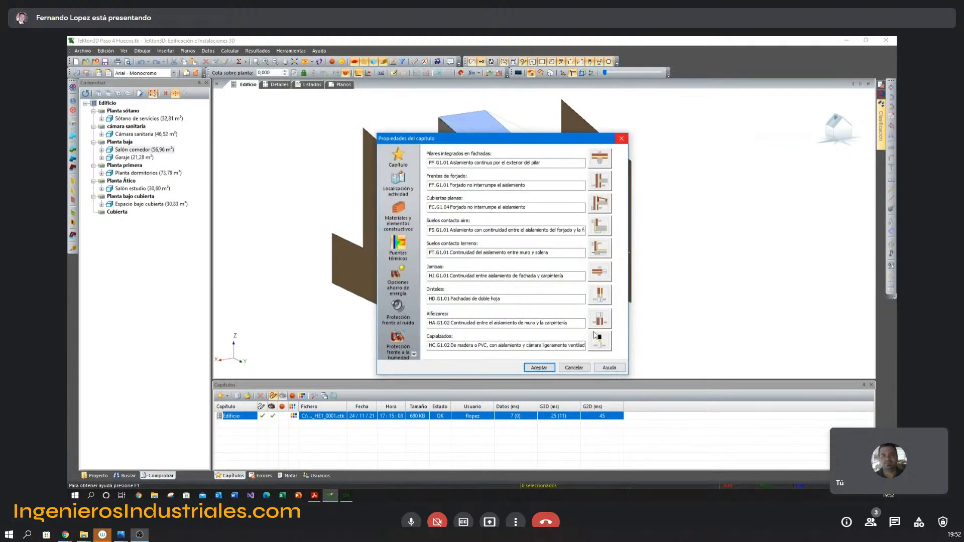
pyautogui.click(582, 369)
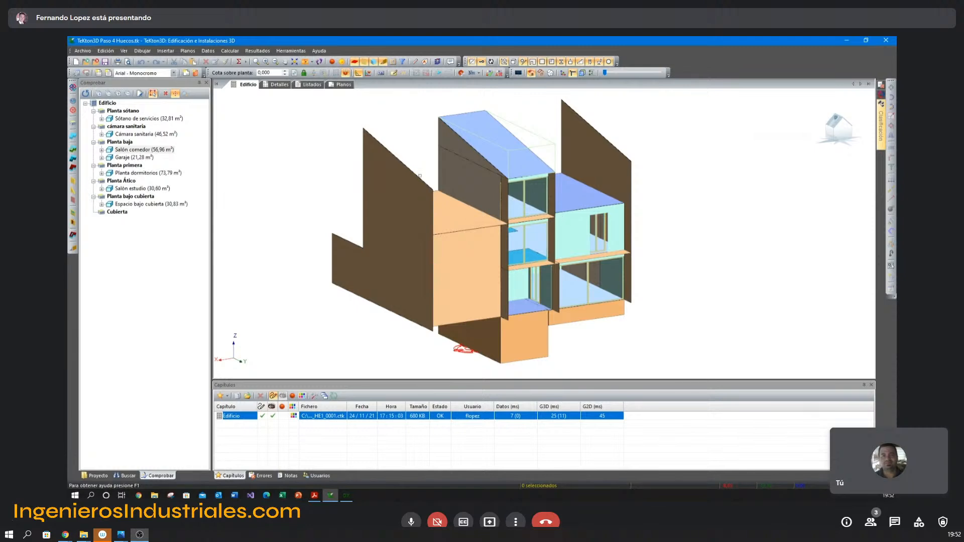
# Examine the layer composition and pillar thermal-bridge settings of the first-floor exterior wall FA-009.
pyautogui.click(568, 204)
pyautogui.doubleClick(574, 216)
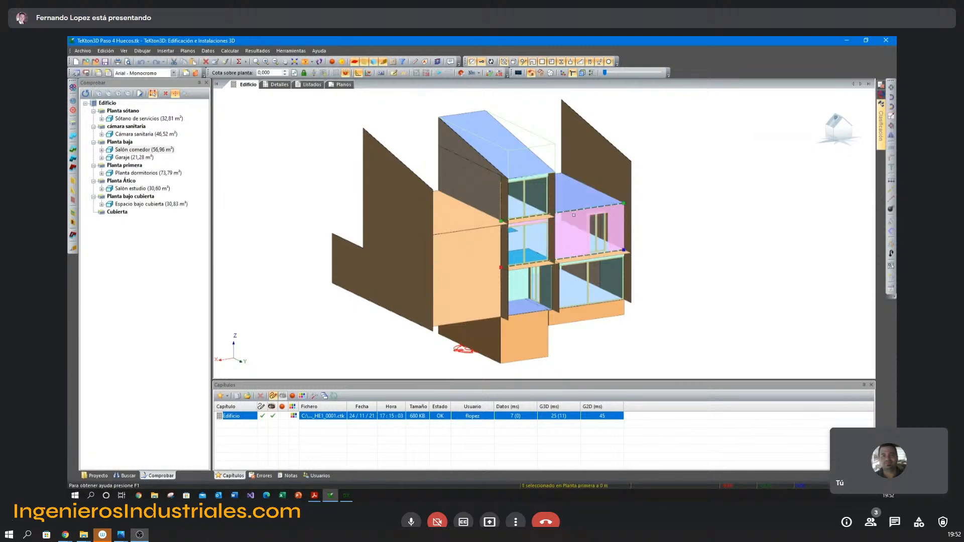
pyautogui.click(574, 217)
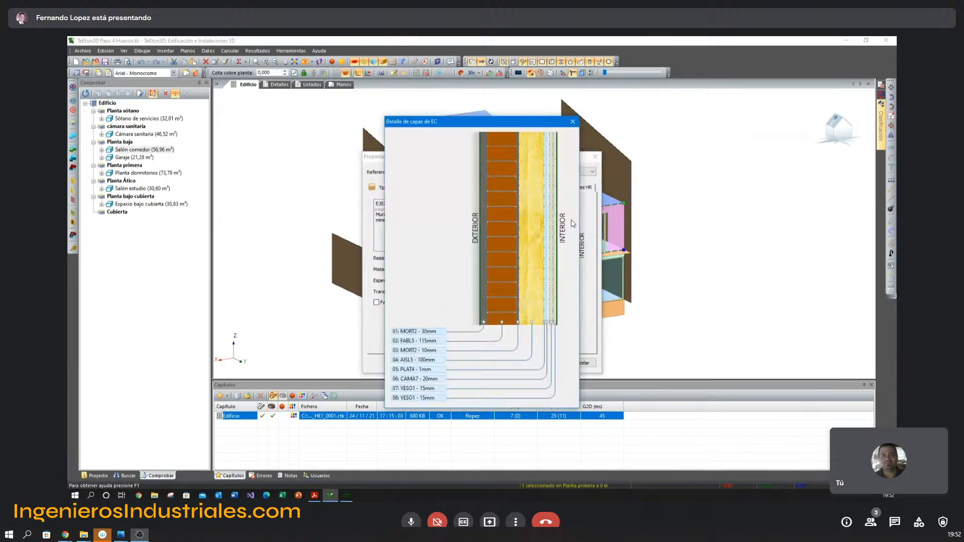
pyautogui.press('Escape')
pyautogui.press('Escape')
pyautogui.press('Escape')
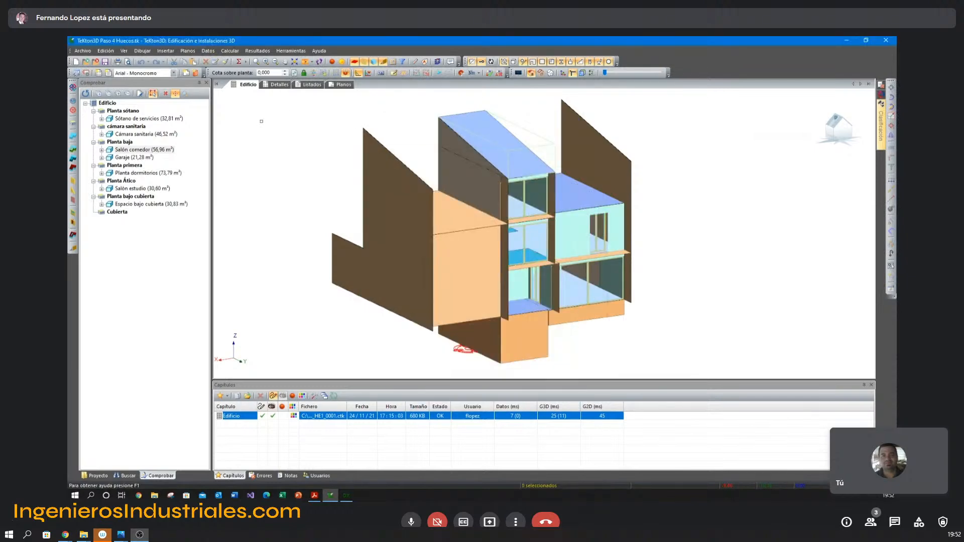
pyautogui.doubleClick(582, 221)
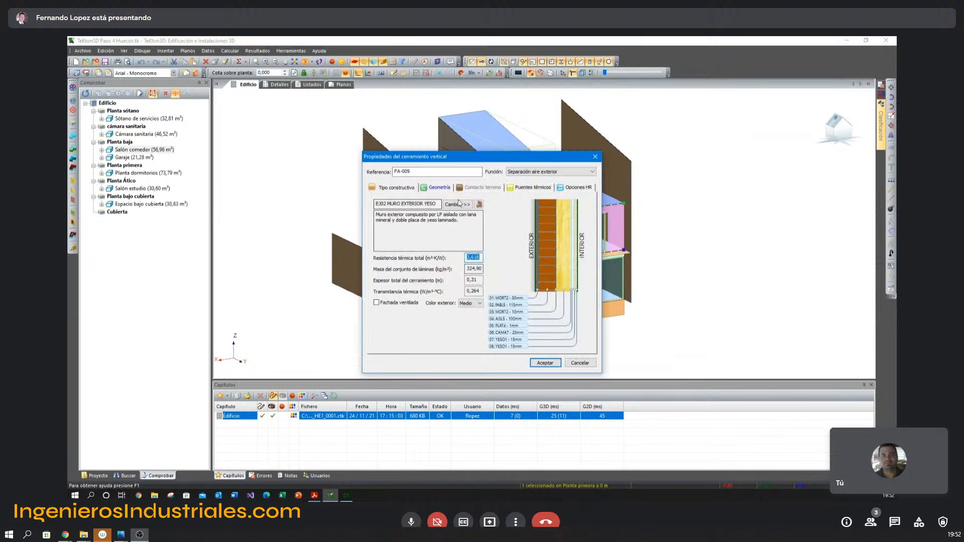
pyautogui.click(530, 187)
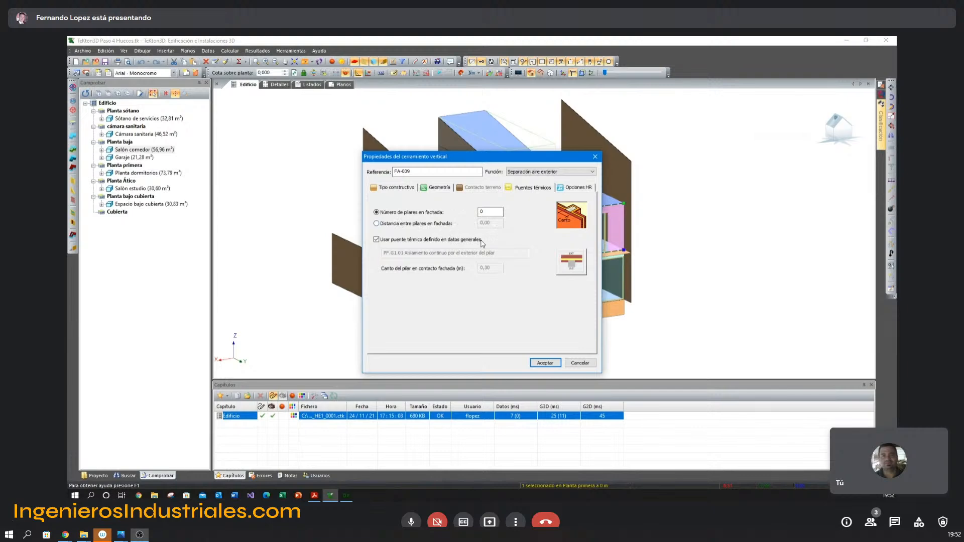
pyautogui.click(580, 363)
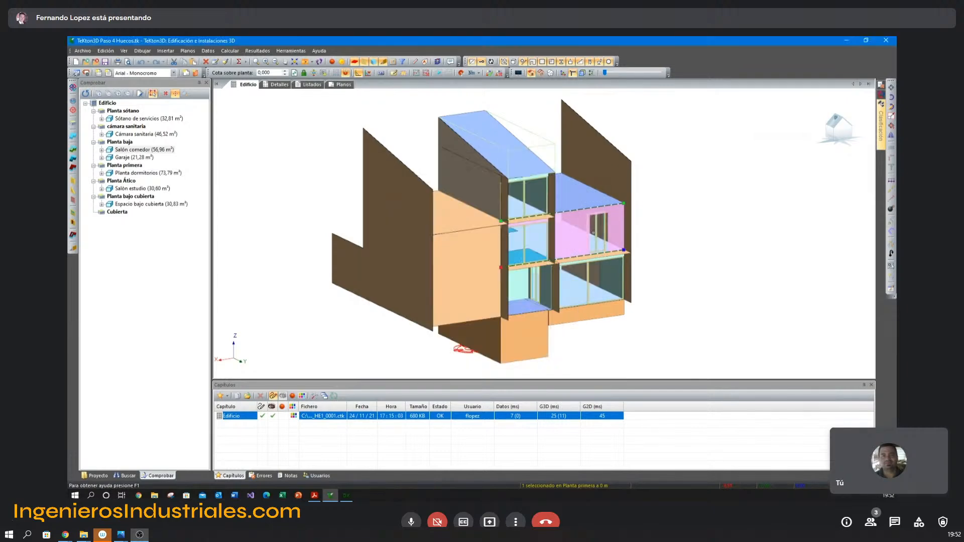
# Check the jamb, lintel, sill and shutter-box thermal bridges of window VE-007.
pyautogui.doubleClick(572, 241)
pyautogui.click(532, 204)
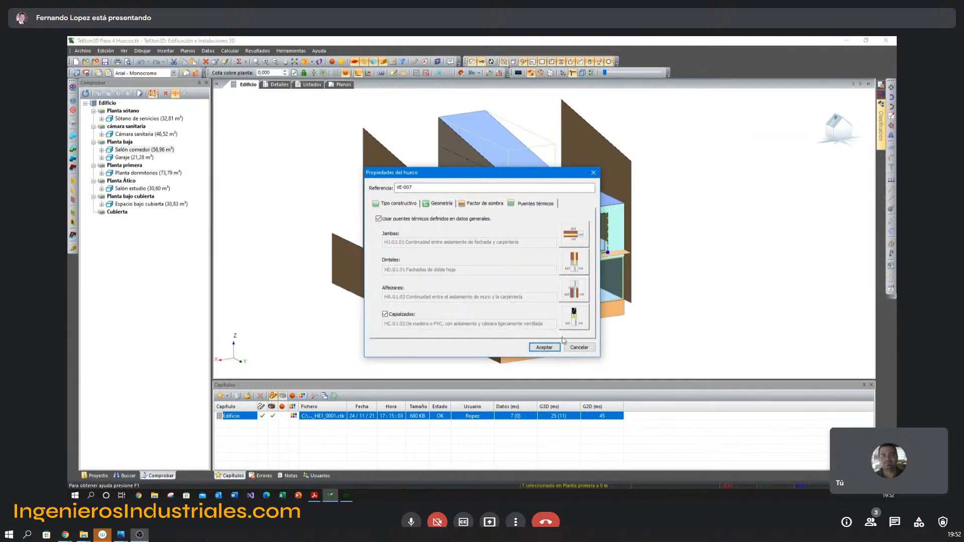
pyautogui.click(579, 348)
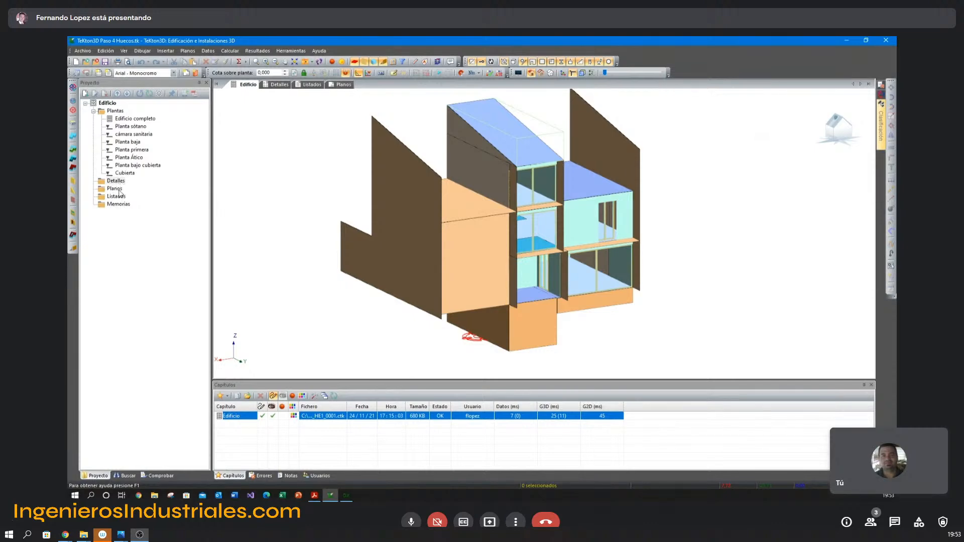
# Create a floor distribution detail of construction elements for Planta baja, covering all elements.
pyautogui.click(121, 183)
pyautogui.rightClick(121, 183)
pyautogui.click(151, 190)
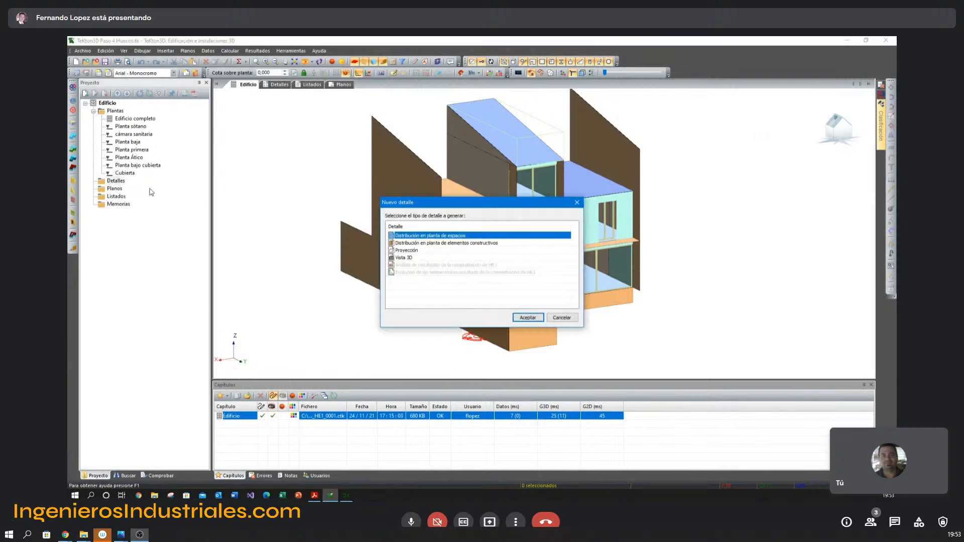
pyautogui.click(427, 243)
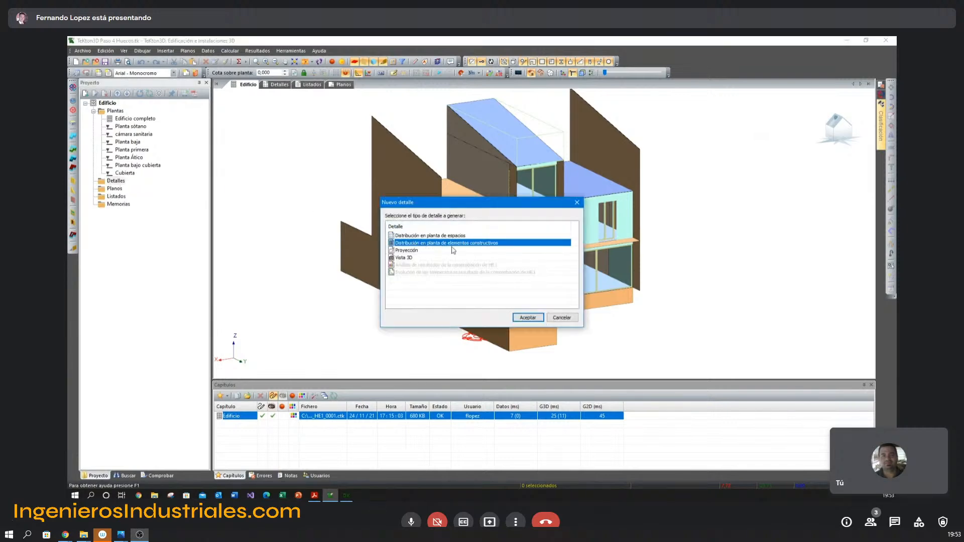
pyautogui.click(528, 318)
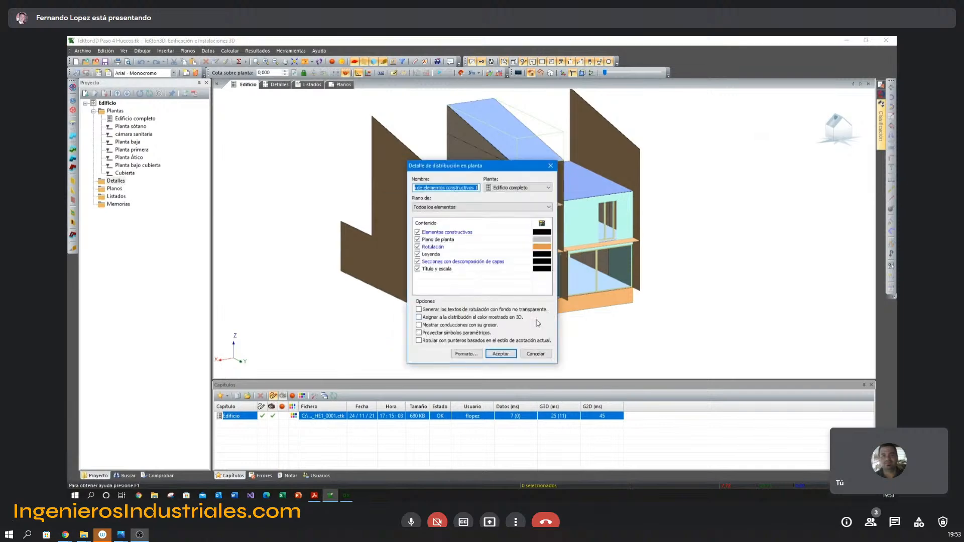
pyautogui.click(516, 188)
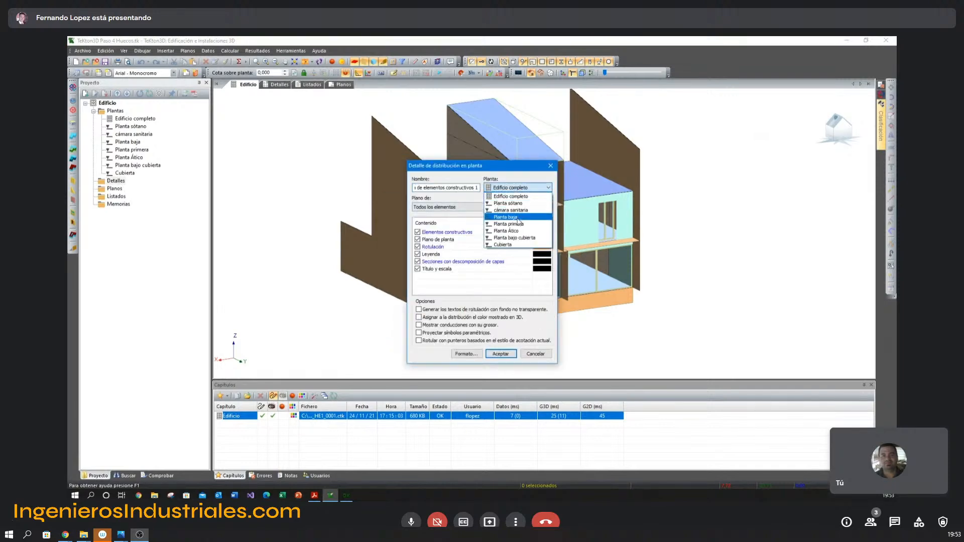
pyautogui.click(505, 217)
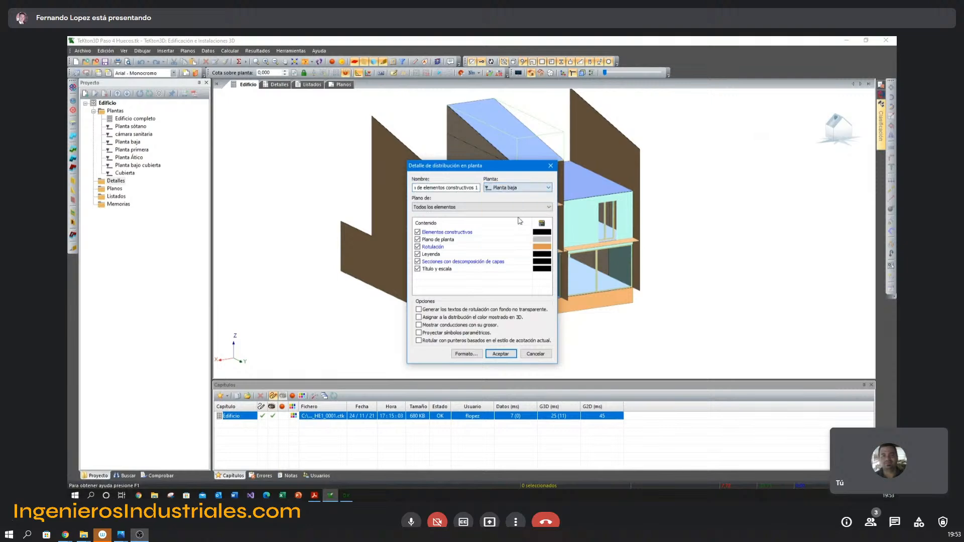
pyautogui.click(501, 354)
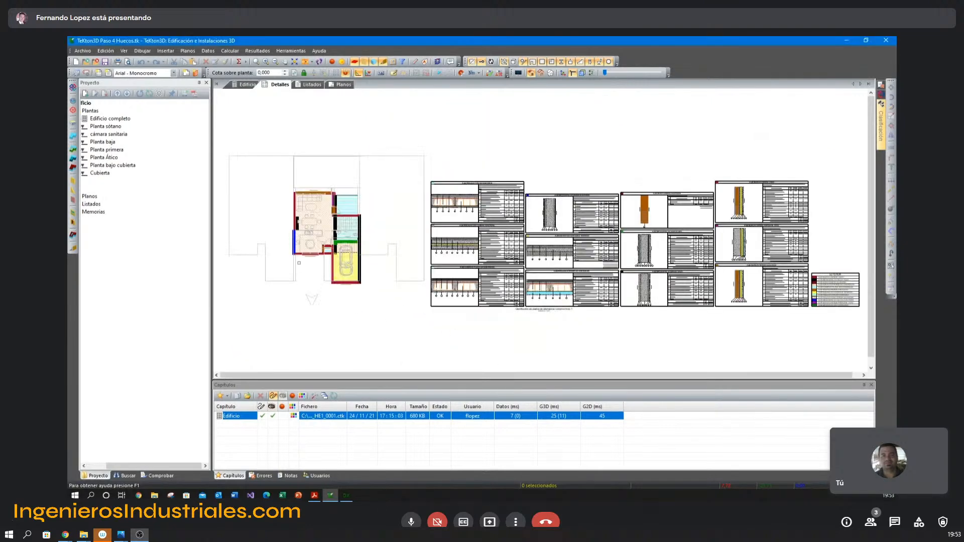
# Inspect the color-coded walls and openings around the Salón comedor in the ground-floor construction-element plan.
pyautogui.moveTo(336, 151)
pyautogui.mouseDown(button='middle')
pyautogui.moveTo(422, 170)
pyautogui.moveTo(342, 149)
pyautogui.mouseUp(button='middle')
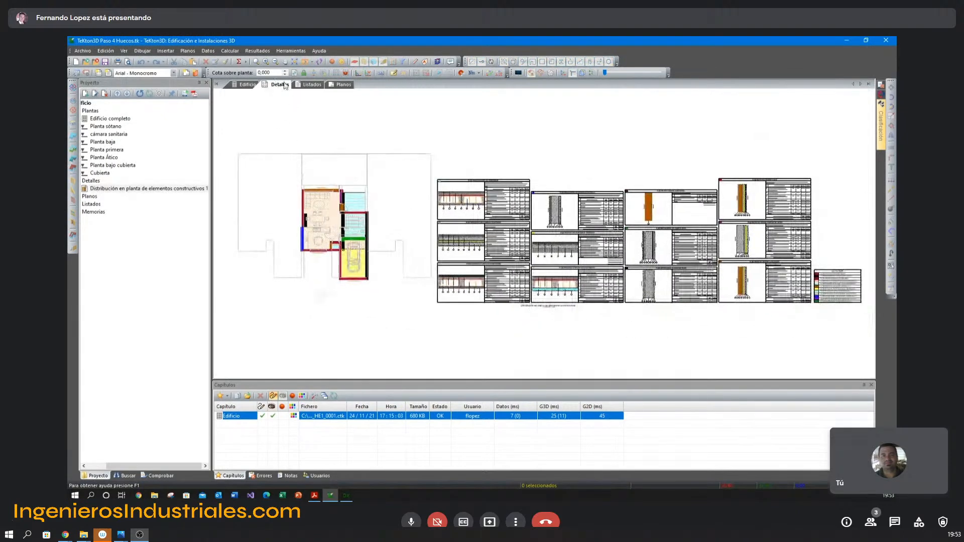
pyautogui.scroll(5, 324, 235)
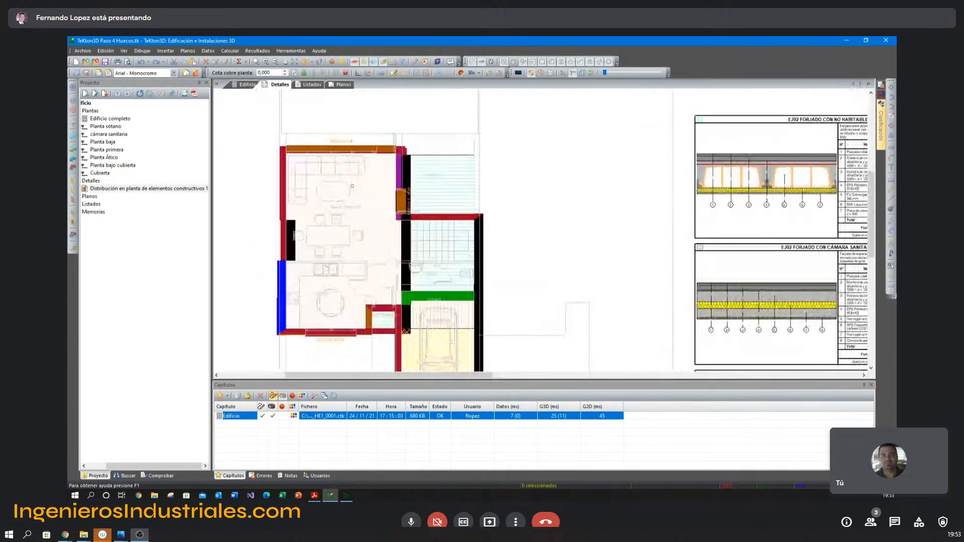
pyautogui.scroll(2, 326, 147)
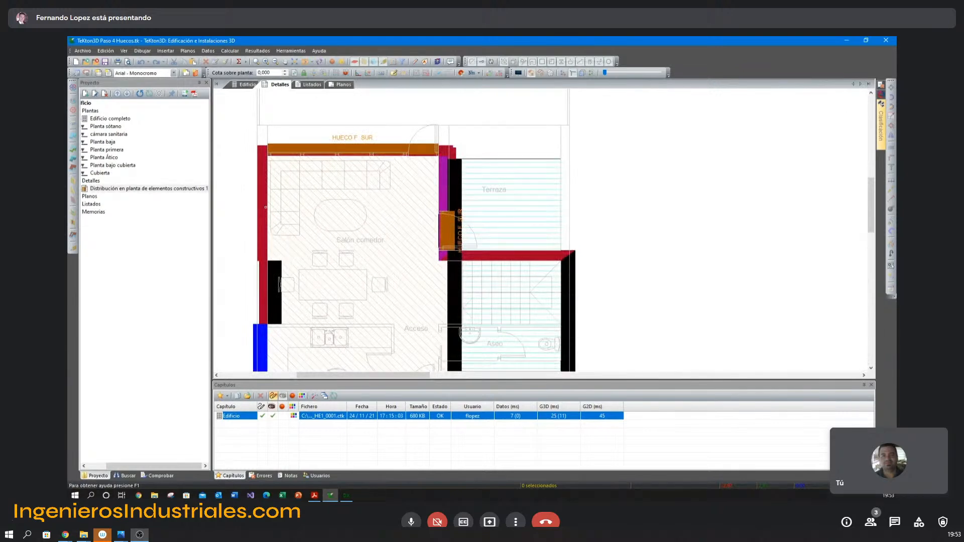
pyautogui.scroll(-2, 326, 220)
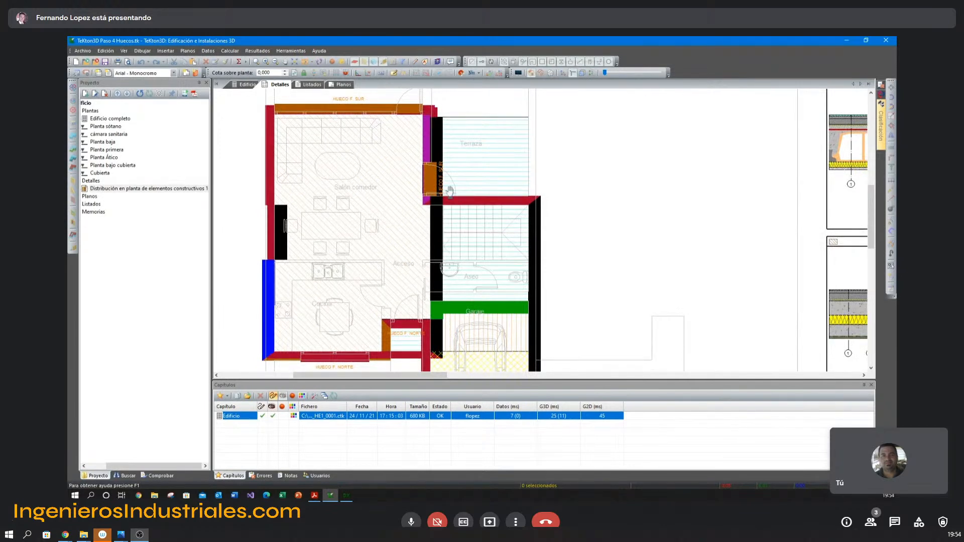
pyautogui.scroll(-1, 302, 172)
pyautogui.click(347, 140)
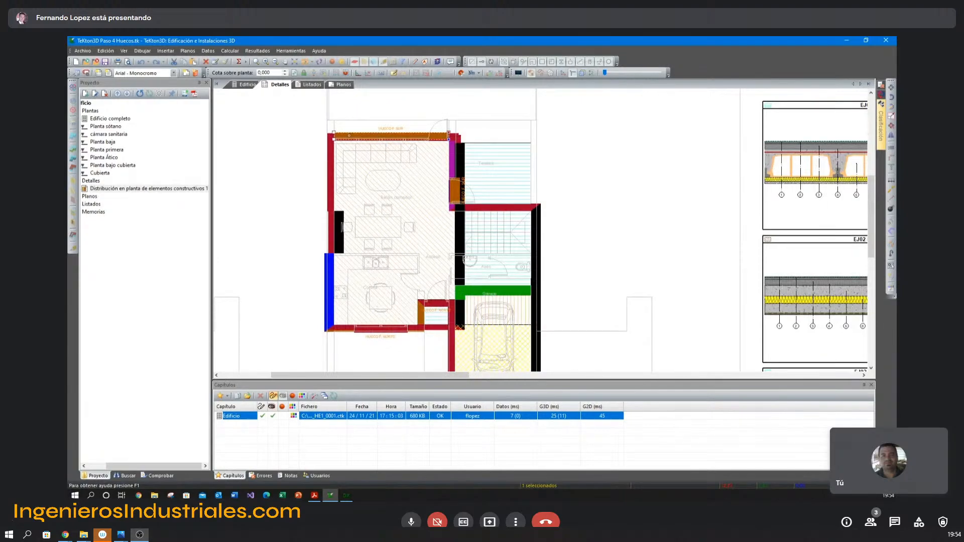
# Read the layer table of EJ02 MURO EXTERIOR YESO among the detail's construction sections.
pyautogui.moveTo(501, 197); pyautogui.dragTo(398, 196, button='middle')
pyautogui.moveTo(748, 252); pyautogui.dragTo(394, 243, button='middle')
pyautogui.moveTo(551, 370); pyautogui.dragTo(542, 245, button='middle')
pyautogui.scroll(-2, 542, 244)
pyautogui.moveTo(826, 116)
pyautogui.mouseDown(button='middle')
pyautogui.moveTo(608, 154)
pyautogui.moveTo(546, 201)
pyautogui.mouseUp(button='middle')
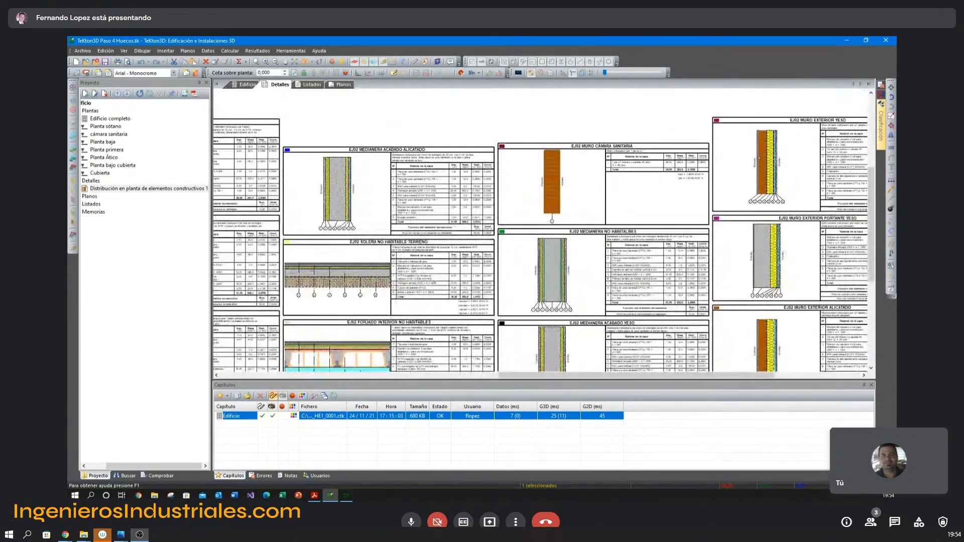
pyautogui.scroll(3, 812, 138)
pyautogui.moveTo(745, 150)
pyautogui.mouseDown(button='middle')
pyautogui.moveTo(441, 187)
pyautogui.moveTo(337, 165)
pyautogui.moveTo(358, 164)
pyautogui.mouseUp(button='middle')
pyautogui.scroll(1, 370, 171)
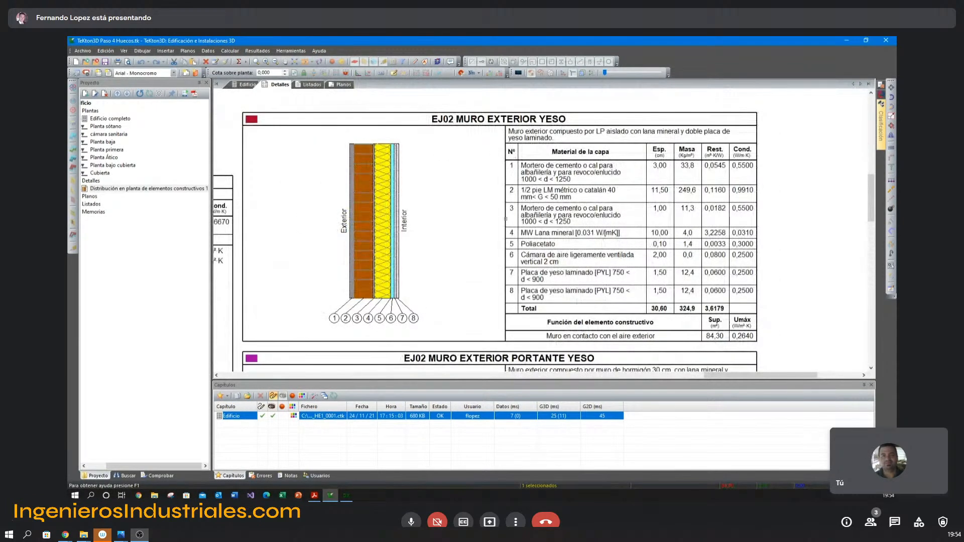
# Compare the remaining construction-section sheets with the color-coded enclosures on the ground-floor plan.
pyautogui.scroll(-4, 427, 286)
pyautogui.moveTo(427, 284)
pyautogui.mouseDown(button='middle')
pyautogui.moveTo(566, 210)
pyautogui.moveTo(869, 153)
pyautogui.mouseUp(button='middle')
pyautogui.moveTo(649, 215); pyautogui.dragTo(602, 175, button='middle')
pyautogui.scroll(-1, 602, 175)
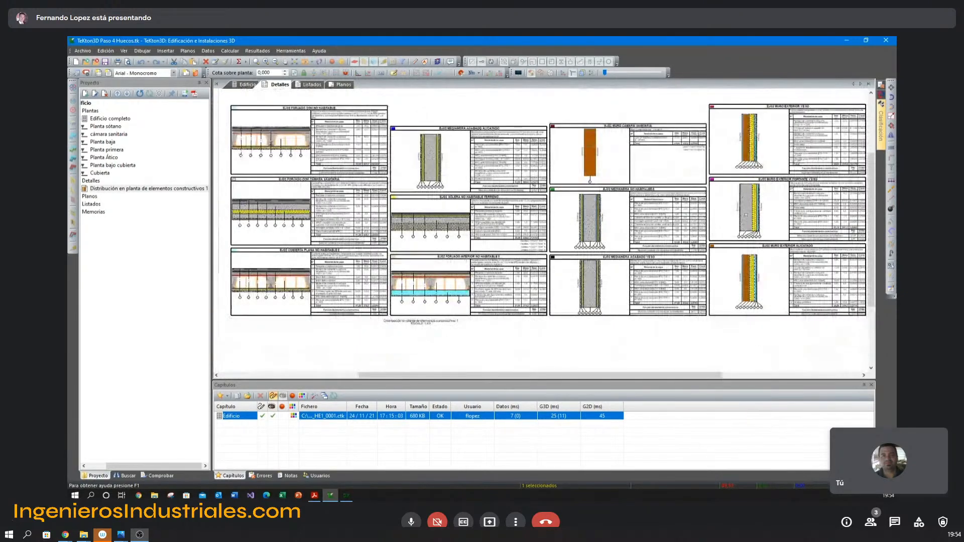
pyautogui.moveTo(326, 210); pyautogui.dragTo(381, 212, button='middle')
pyautogui.moveTo(218, 200); pyautogui.dragTo(477, 213, button='middle')
pyautogui.scroll(1, 398, 185)
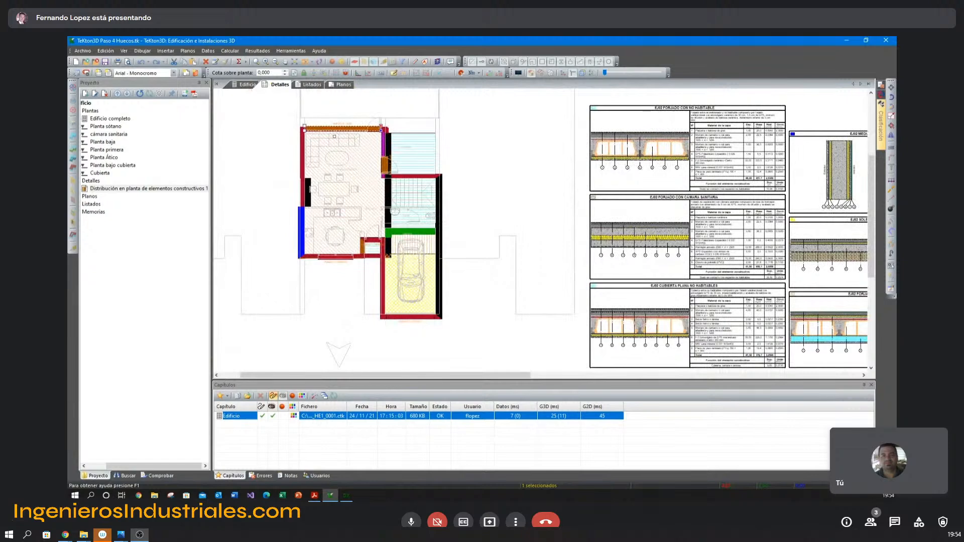
pyautogui.scroll(3, 331, 122)
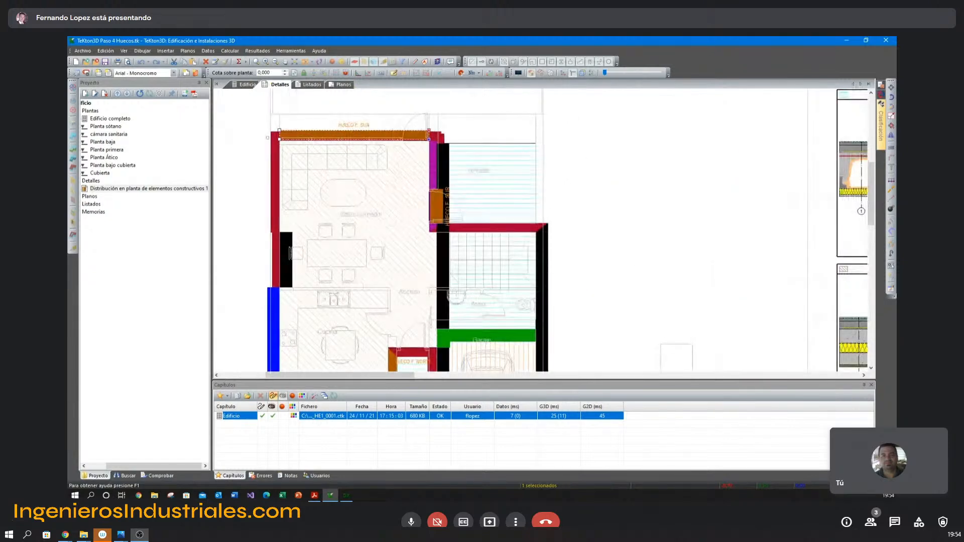
pyautogui.moveTo(409, 270); pyautogui.dragTo(408, 225, button='middle')
pyautogui.moveTo(369, 139); pyautogui.dragTo(368, 153, button='middle')
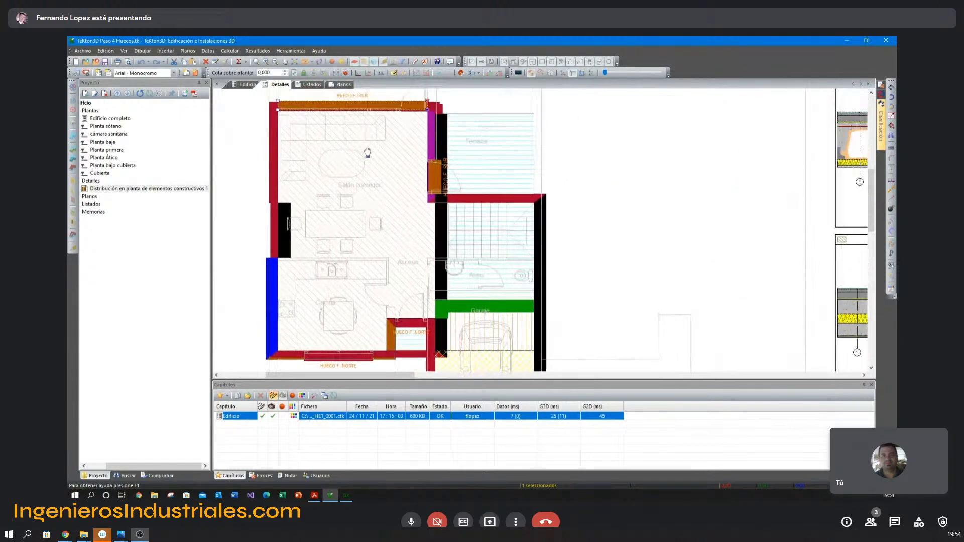
pyautogui.press('Escape')
pyautogui.scroll(-3, 620, 245)
pyautogui.moveTo(756, 253)
pyautogui.mouseDown(button='middle')
pyautogui.moveTo(551, 245)
pyautogui.moveTo(524, 220)
pyautogui.mouseUp(button='middle')
pyautogui.scroll(-3, 551, 243)
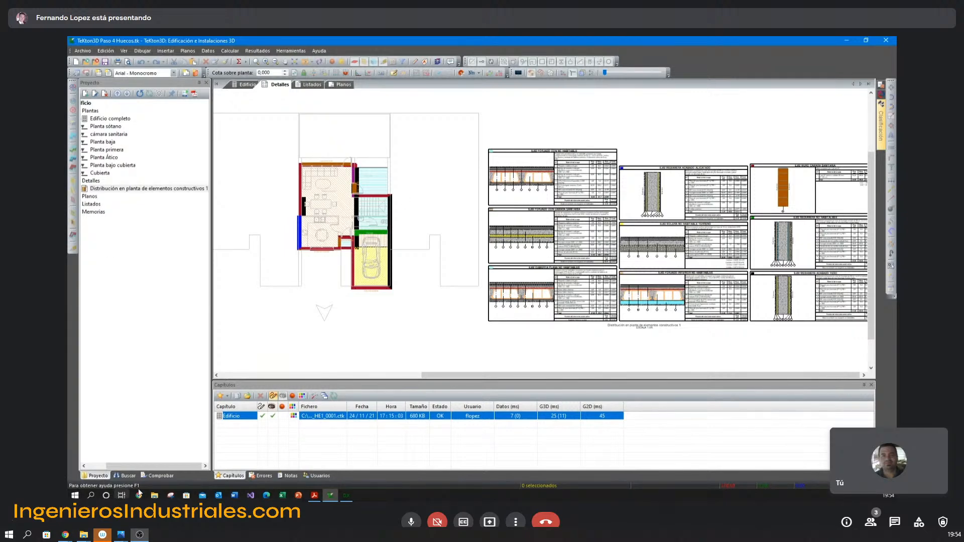
# Switch to Adobe Acrobat Reader and advance the presentation to page 21, on the ventilation of spaces.
pyautogui.hotkey('alt', 'Tab')
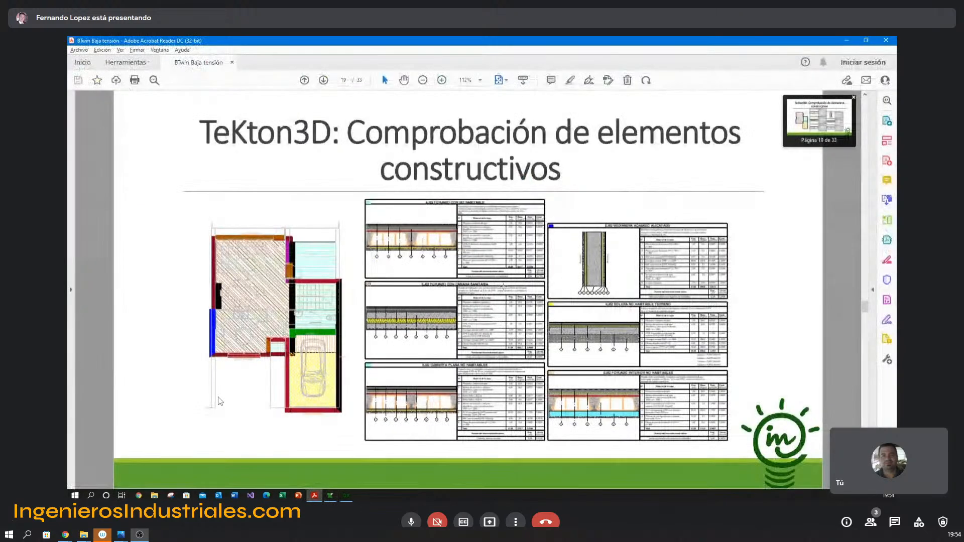
pyautogui.scroll(-1, 429, 287)
pyautogui.scroll(-1, 555, 233)
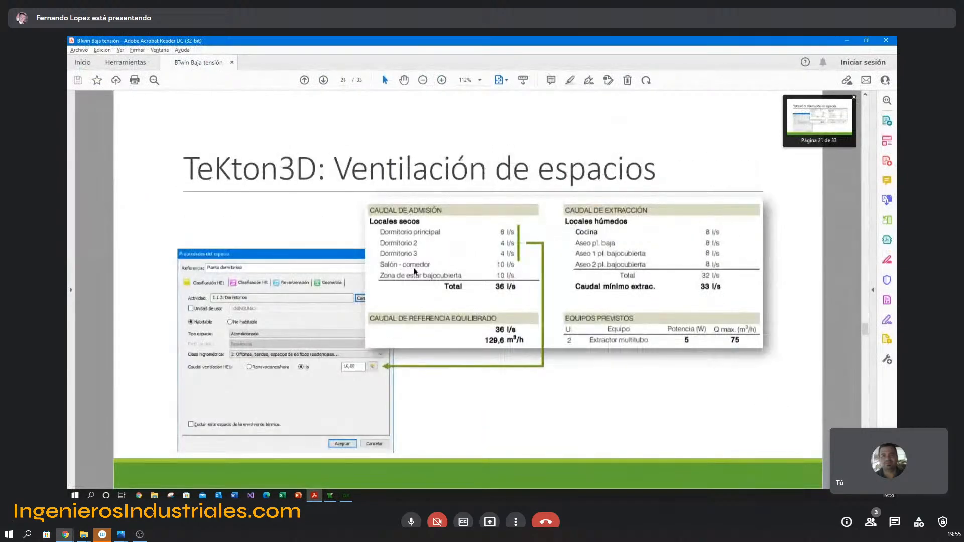
# Switch to TeKton3D and hide the enclosures and other building elements so that only the space volumes show in the 3D model.
pyautogui.hotkey('alt', 'Tab')
pyautogui.moveTo(461, 211); pyautogui.dragTo(431, 218, button='middle')
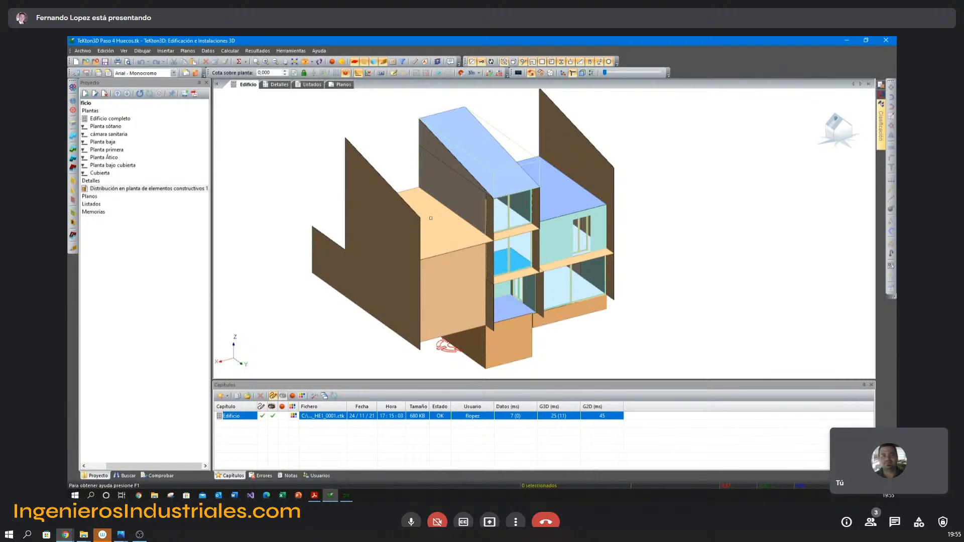
pyautogui.moveTo(643, 270); pyautogui.dragTo(641, 265, button='middle')
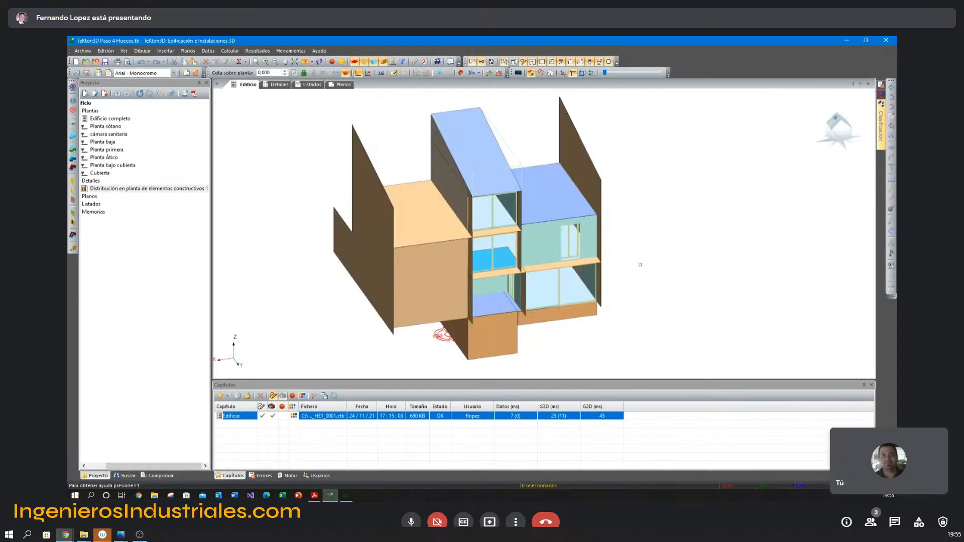
pyautogui.hotkey('alt', 'Tab')
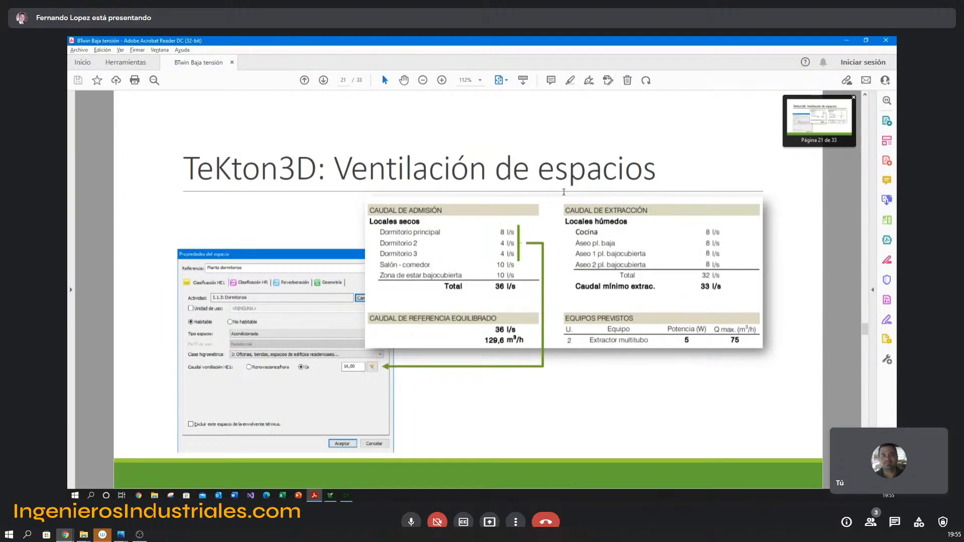
pyautogui.hotkey('alt', 'Tab')
pyautogui.click(354, 65)
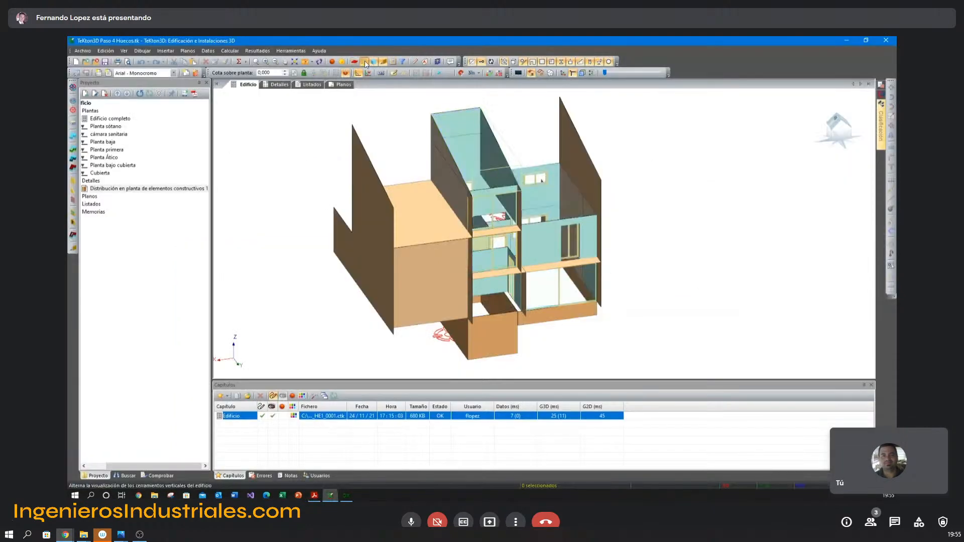
pyautogui.click(365, 63)
pyautogui.click(384, 63)
pyautogui.moveTo(540, 246); pyautogui.dragTo(530, 219, button='middle')
# Check the Salón comedor's space type and HE1 ventilation flow against the presentation's admission table, keeping Acondicionado and discarding the dialog.
pyautogui.doubleClick(584, 229)
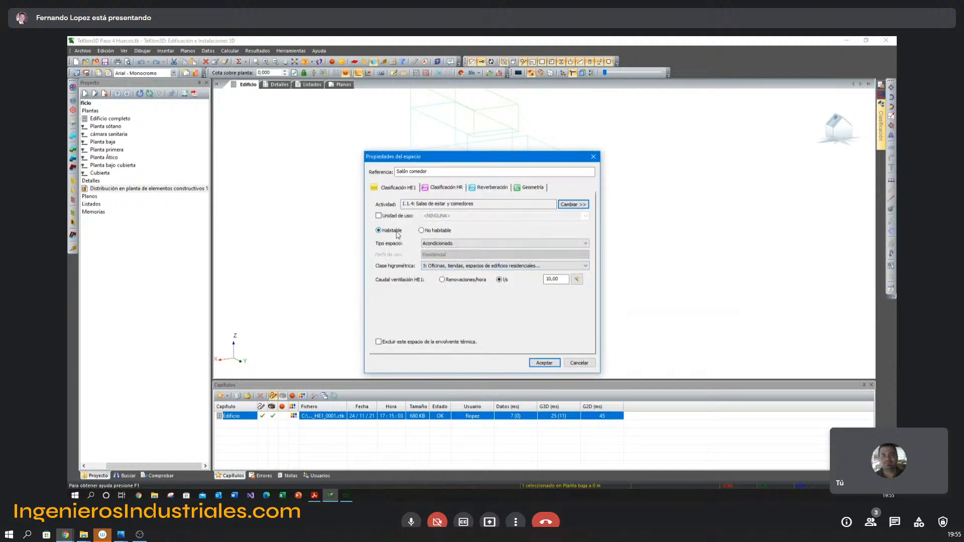
pyautogui.click(467, 244)
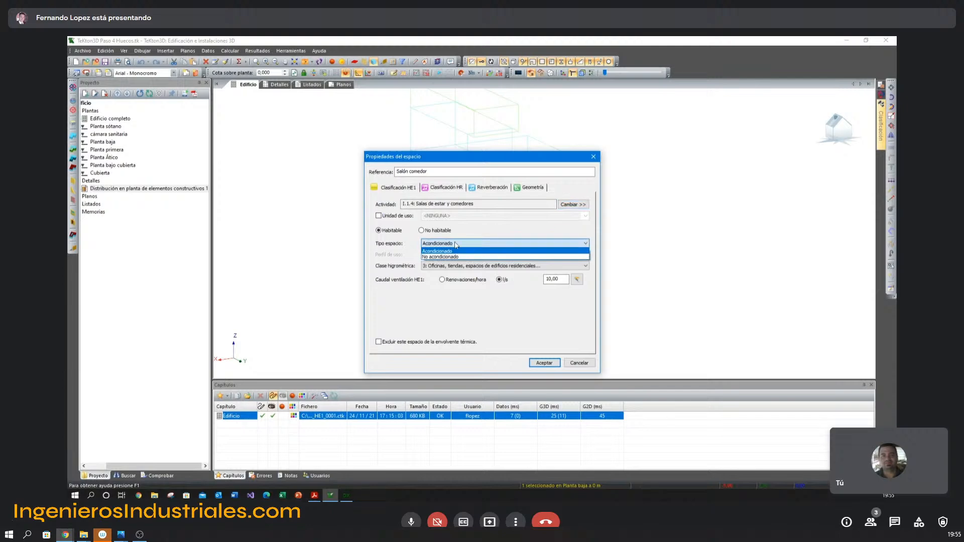
pyautogui.click(455, 251)
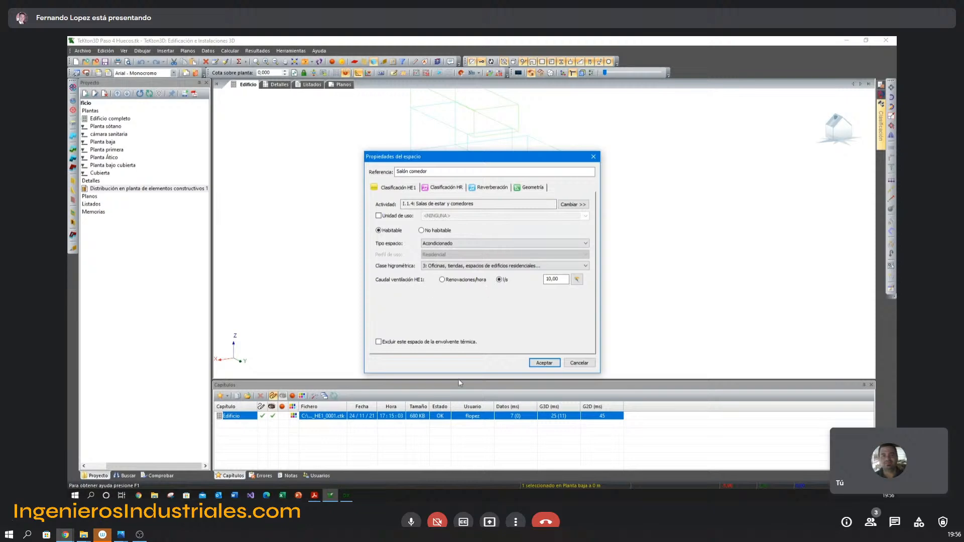
pyautogui.hotkey('alt', 'Tab')
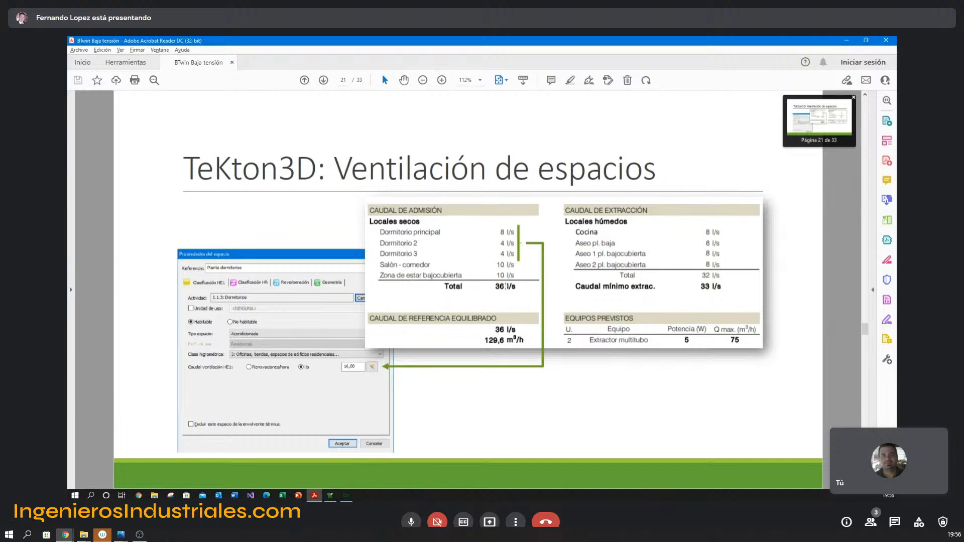
pyautogui.hotkey('alt', 'Tab')
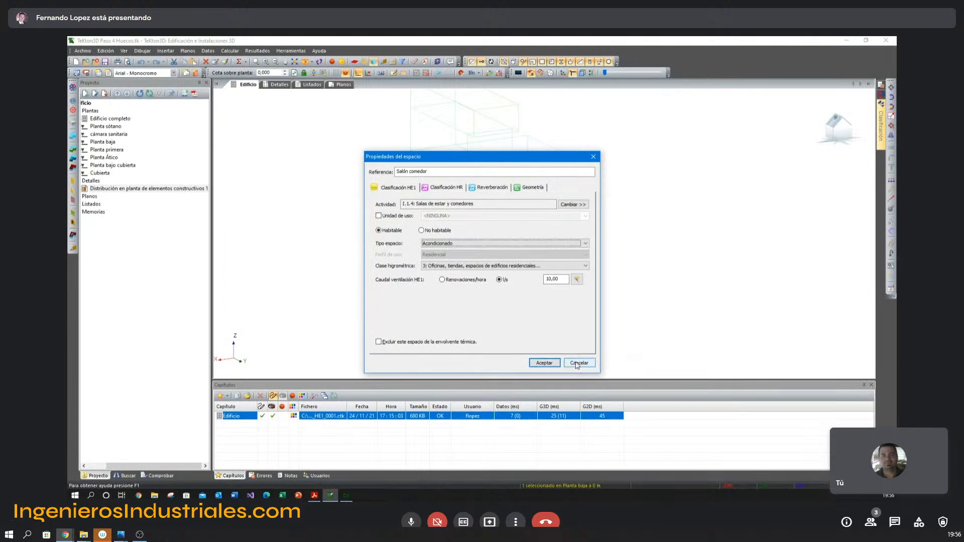
pyautogui.click(577, 363)
# Check the habitability and airtightness settings of the Espacio bajo cubierta space.
pyautogui.click(538, 122)
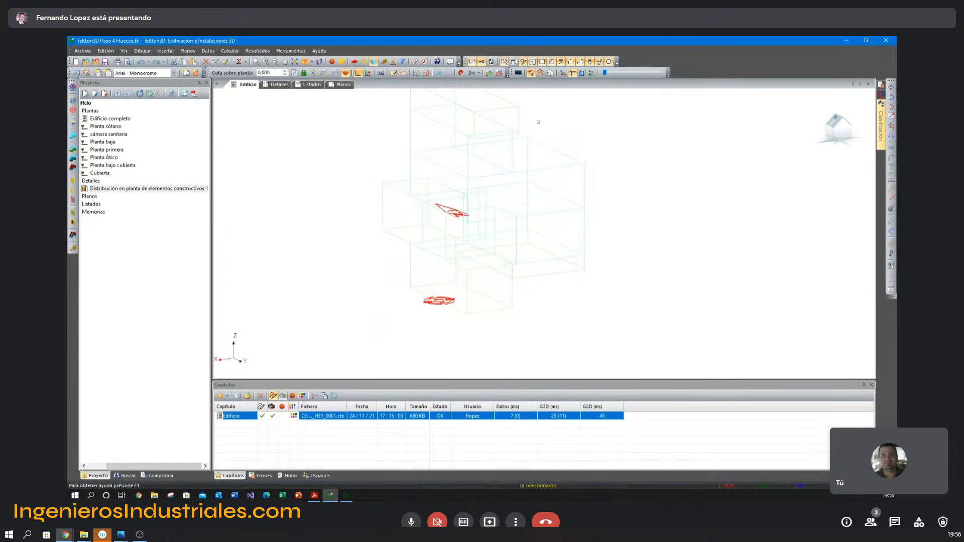
pyautogui.doubleClick(519, 115)
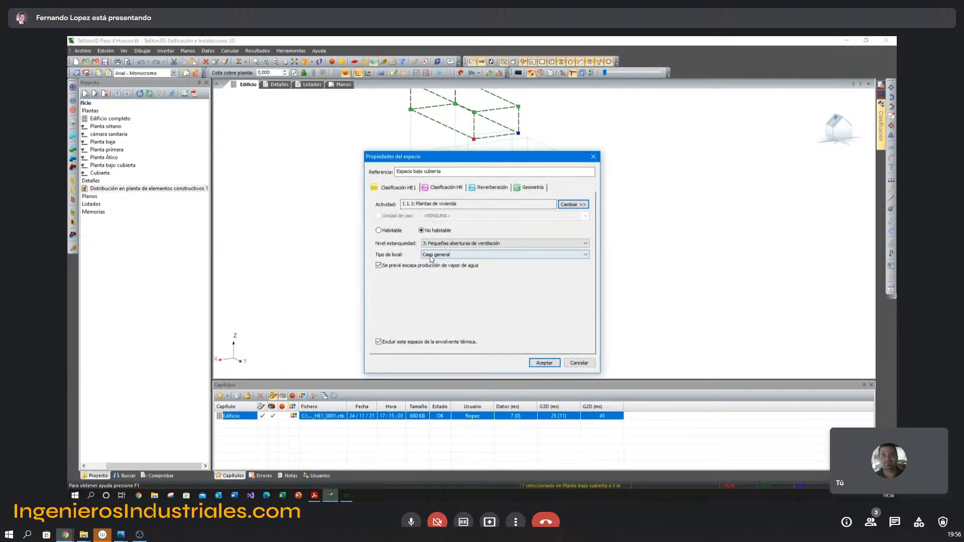
pyautogui.press('Escape')
pyautogui.press('Escape')
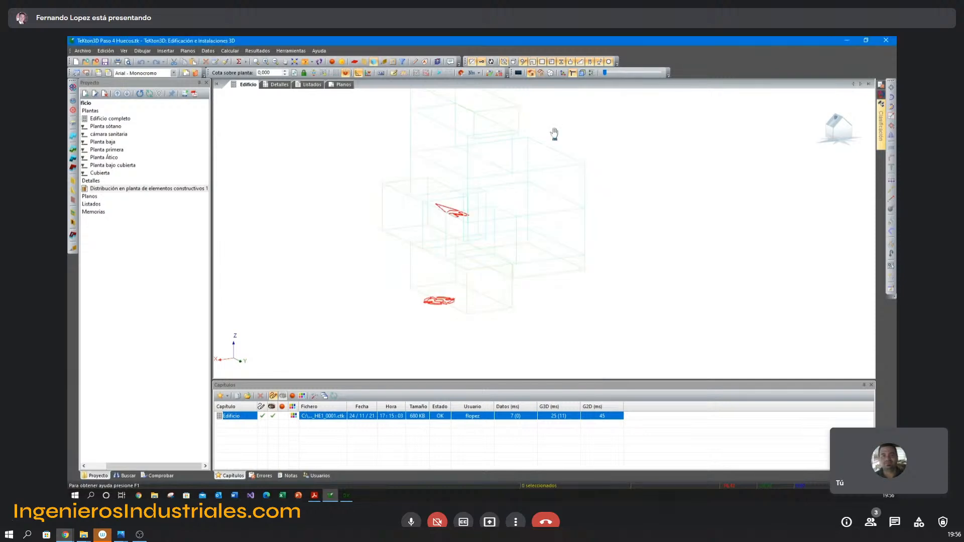
# Set the HE1 ventilation flow of the Planta dormitorios space to 0,0 l/s.
pyautogui.moveTo(554, 135); pyautogui.dragTo(550, 163, button='middle')
pyautogui.doubleClick(549, 171)
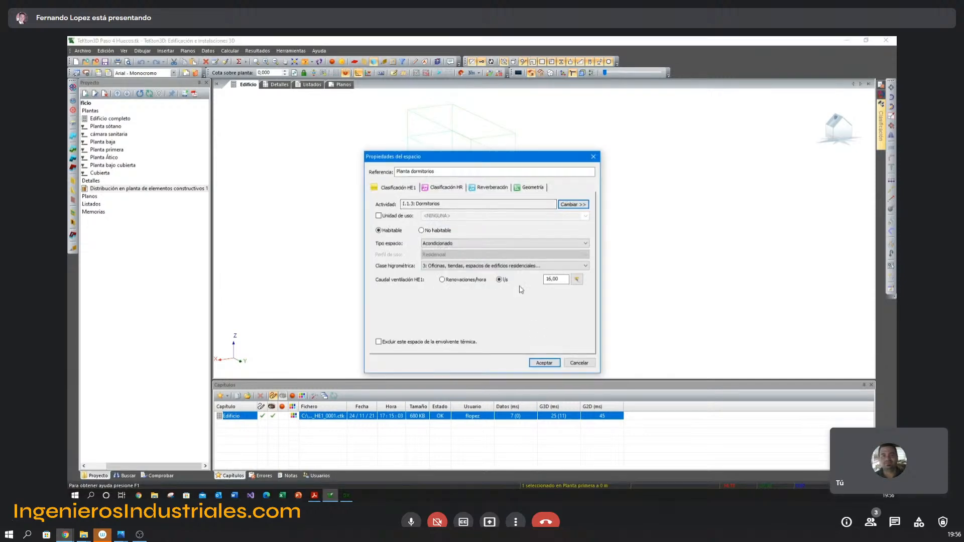
pyautogui.doubleClick(551, 280)
pyautogui.write('0,0')
pyautogui.click(547, 362)
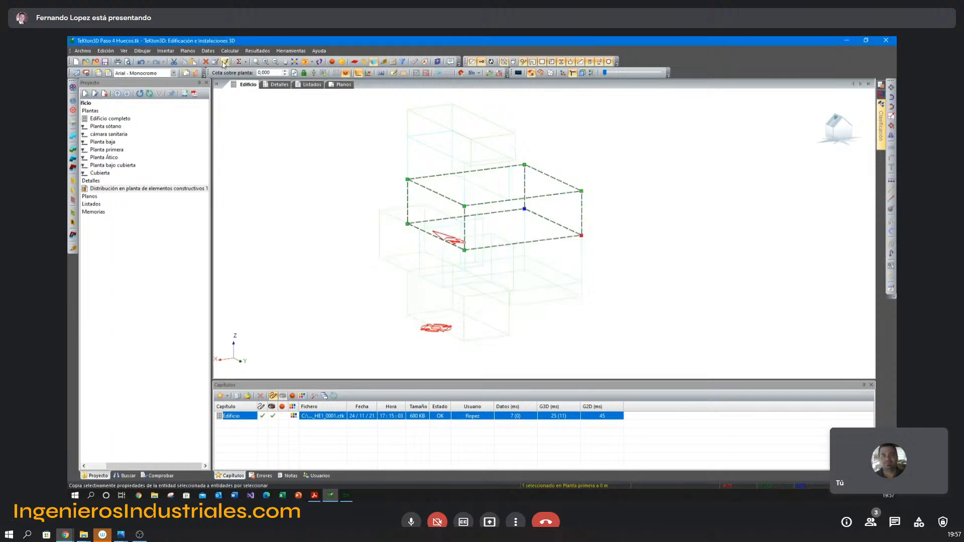
# Try to copy only the Ventilación comprobaciones HE1 property from Planta dormitorios to other spaces.
pyautogui.click(225, 62)
pyautogui.click(347, 204)
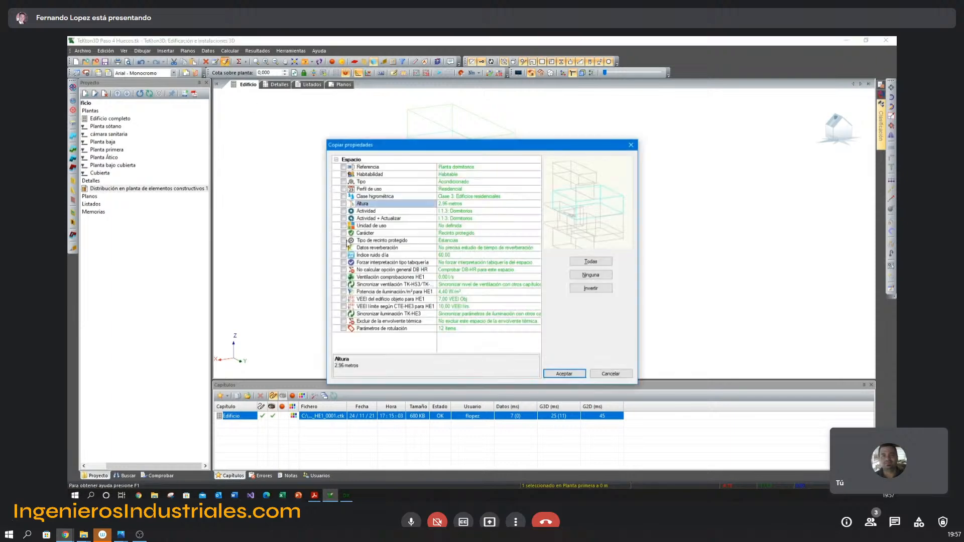
pyautogui.click(344, 277)
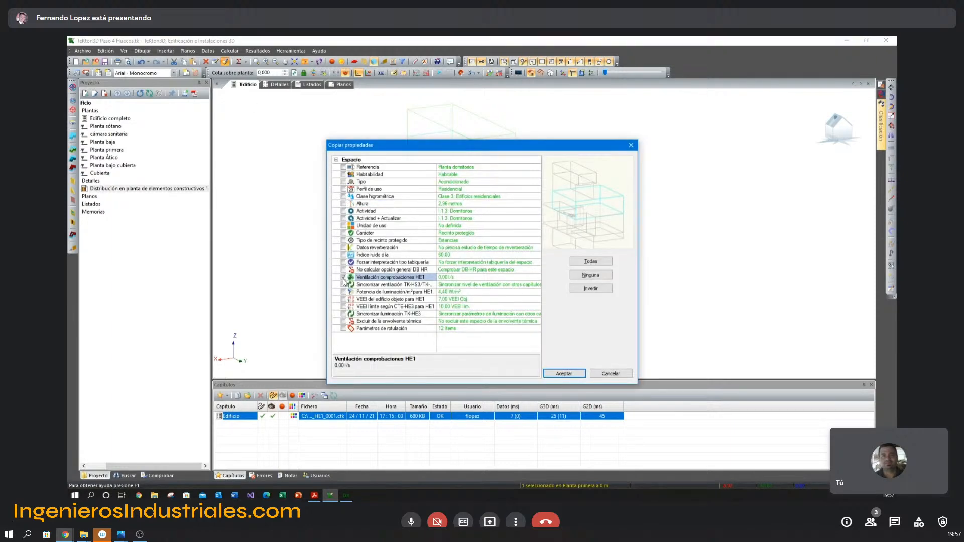
pyautogui.click(563, 372)
pyautogui.click(287, 223)
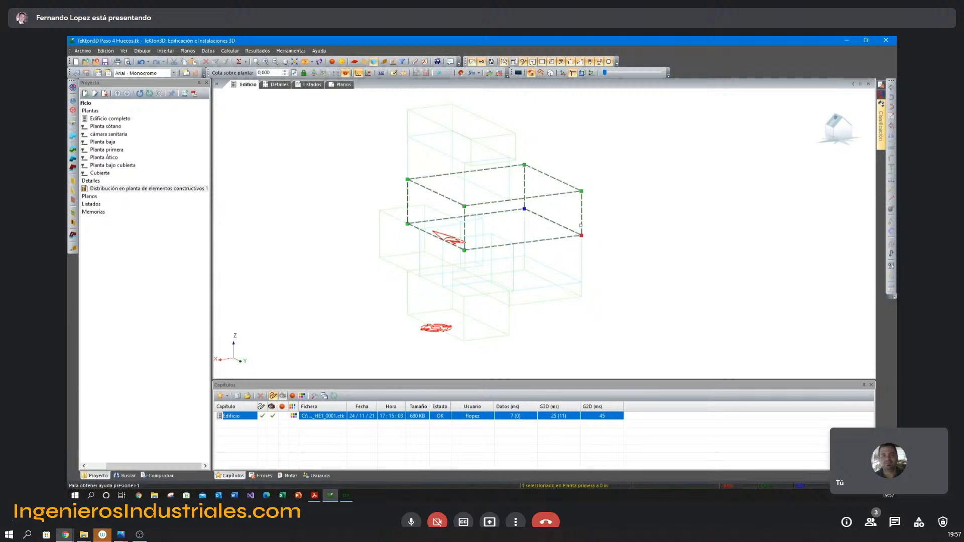
# Set the HE1 ventilation flow of Planta dormitorios to 16 l/s, consulting the bedroom admission flows in the presentation.
pyautogui.doubleClick(580, 226)
pyautogui.doubleClick(558, 280)
pyautogui.write('1')
pyautogui.hotkey('alt', 'Tab')
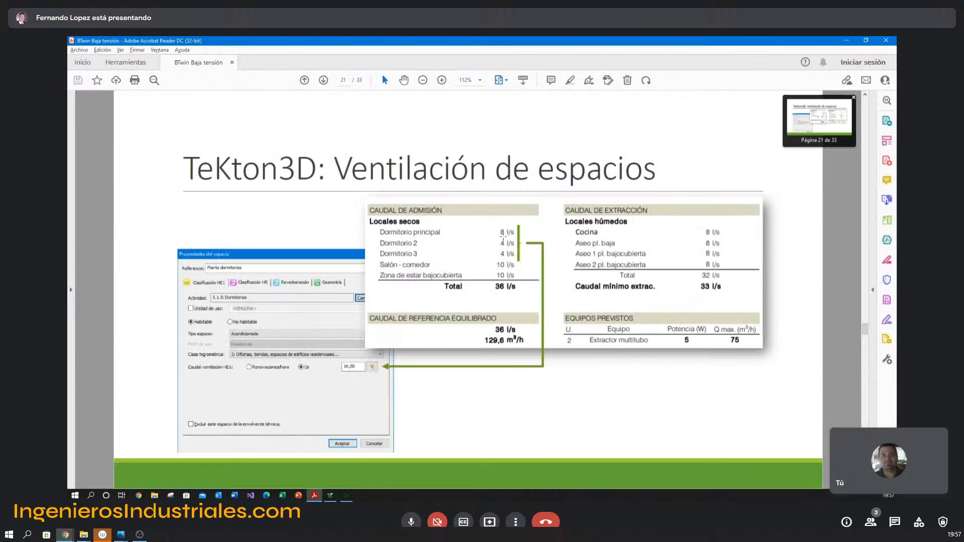
pyautogui.hotkey('alt', 'Tab')
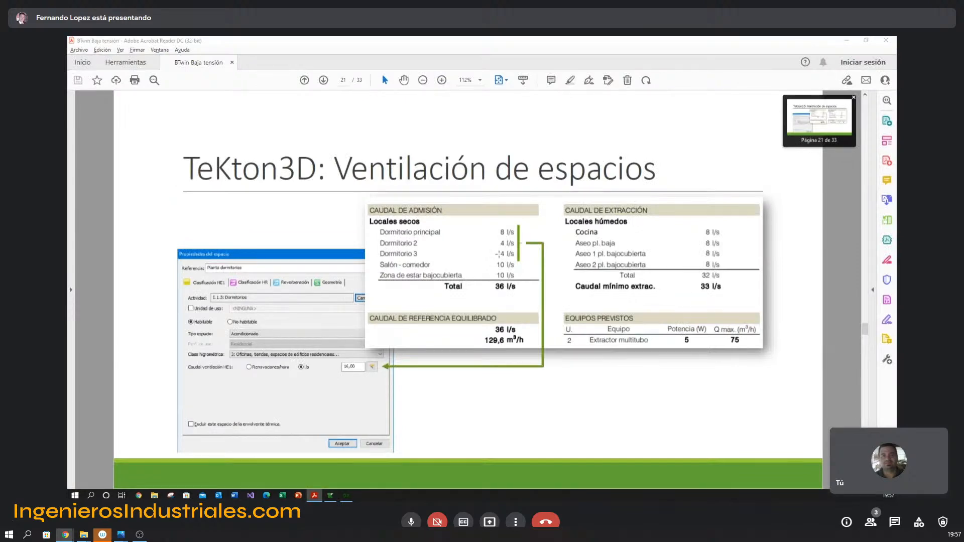
pyautogui.doubleClick(556, 279)
pyautogui.write('16')
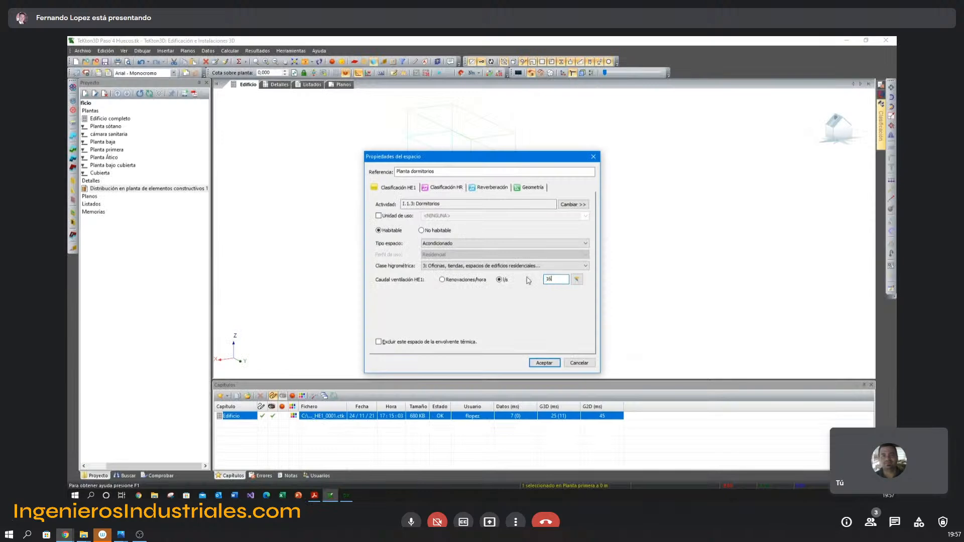
pyautogui.press('Return')
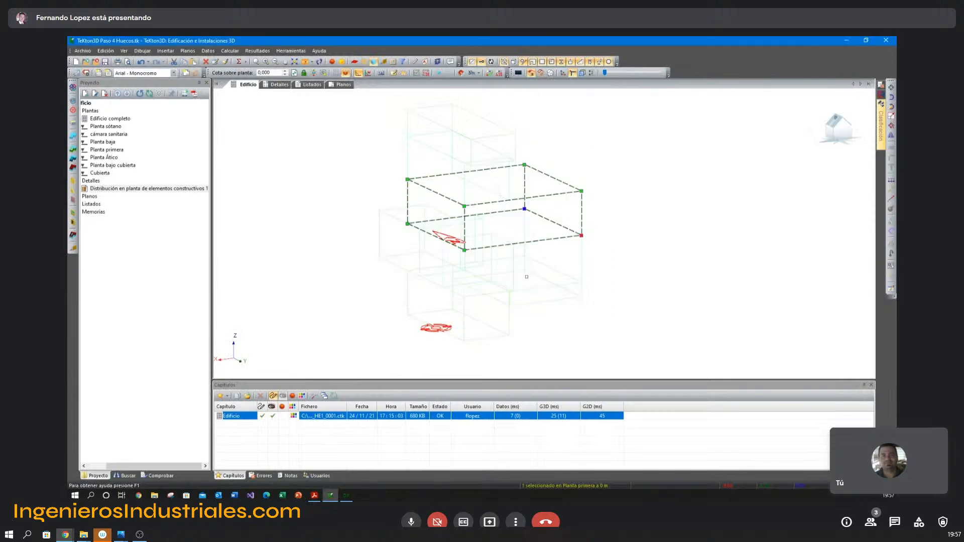
# Compare the ground-floor Salón comedor's ventilation flow with the presentation's admission table and accept its properties.
pyautogui.doubleClick(582, 265)
pyautogui.hotkey('alt', 'Tab')
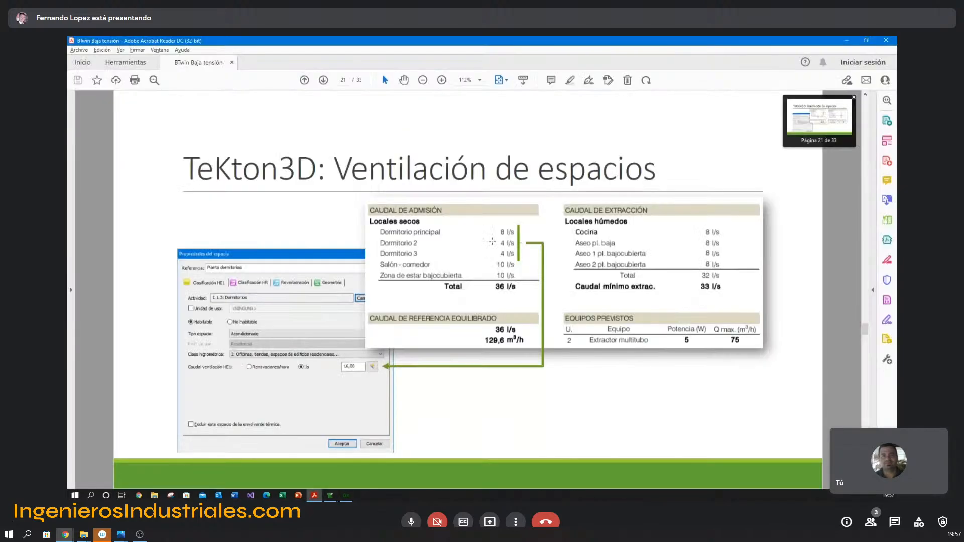
pyautogui.hotkey('alt', 'Tab')
pyautogui.click(551, 365)
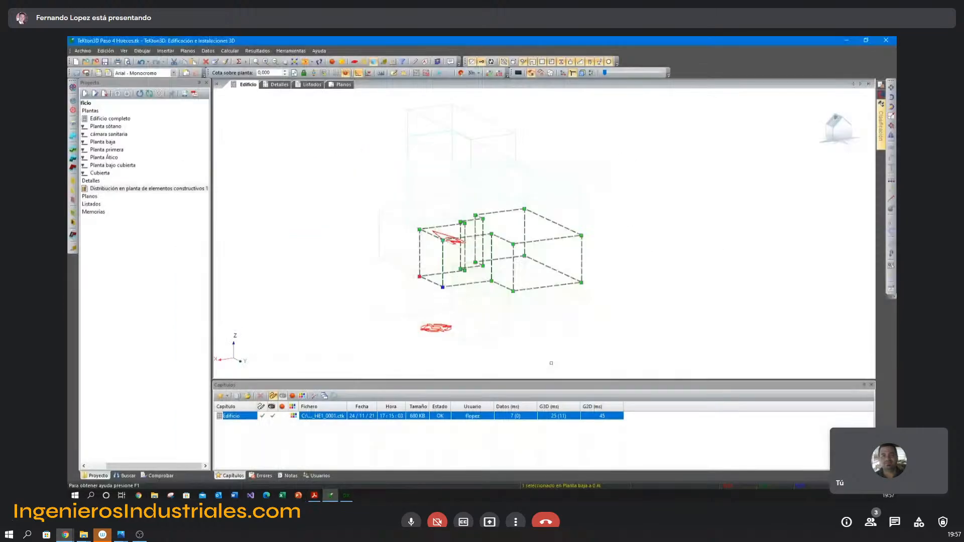
# Try to capture the Salón estudio's ventilation flow from other project chapters, and close its space properties.
pyautogui.doubleClick(507, 177)
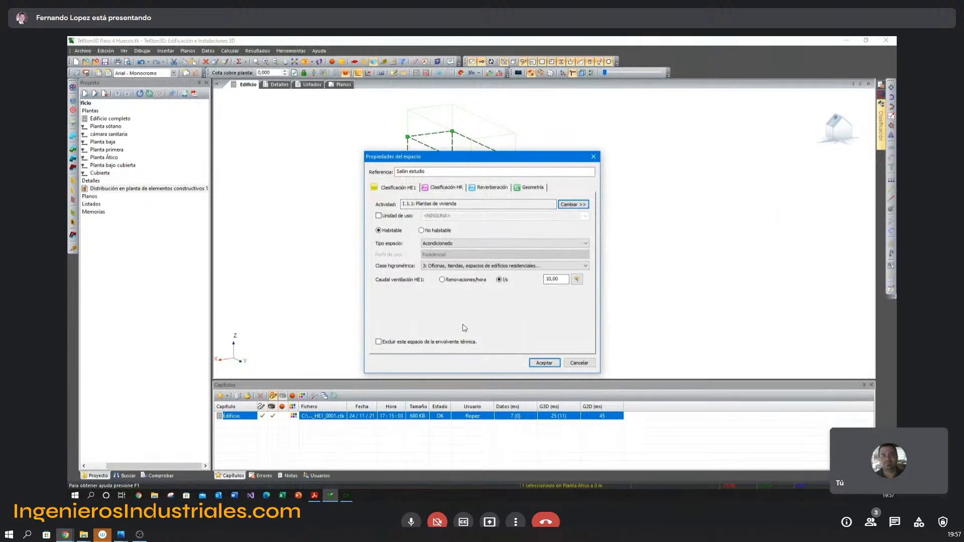
pyautogui.click(576, 280)
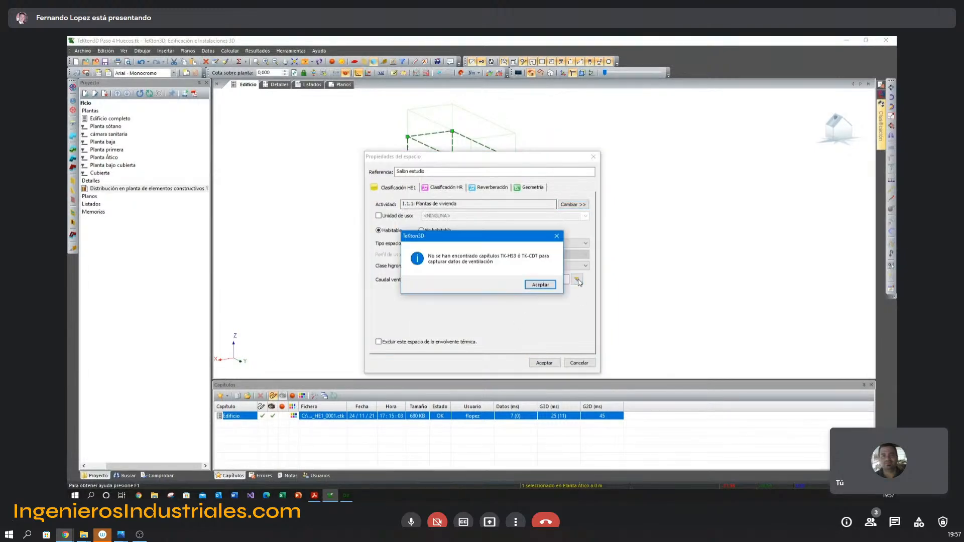
pyautogui.click(546, 287)
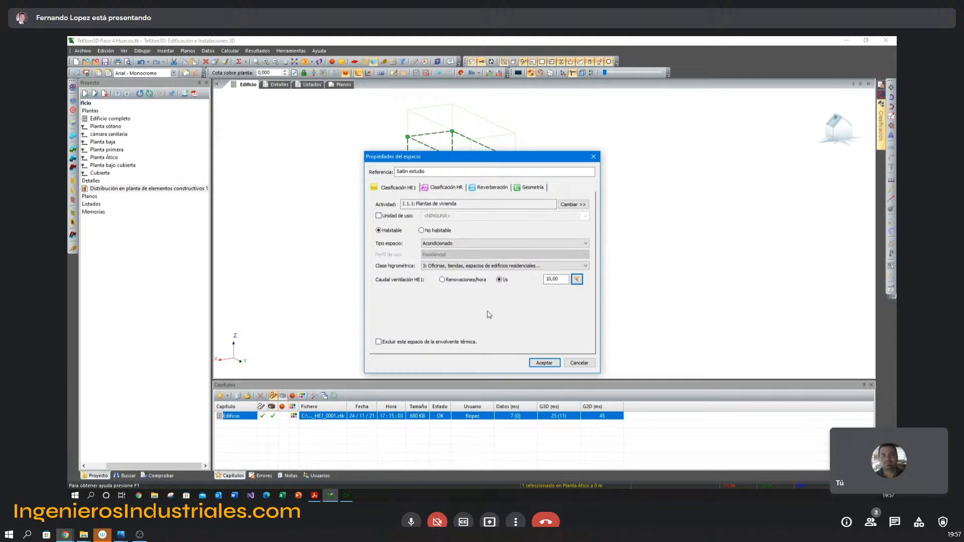
pyautogui.click(559, 365)
pyautogui.press('Escape')
pyautogui.moveTo(567, 267); pyautogui.dragTo(567, 268, button='middle')
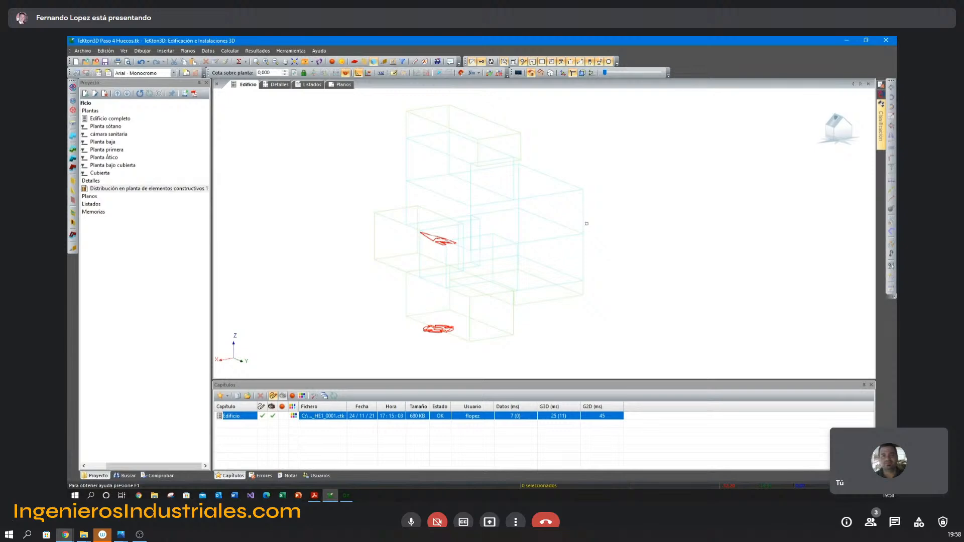
# Review the HE1 classification and ventilation settings of the Planta dormitorios space.
pyautogui.scroll(2, 590, 224)
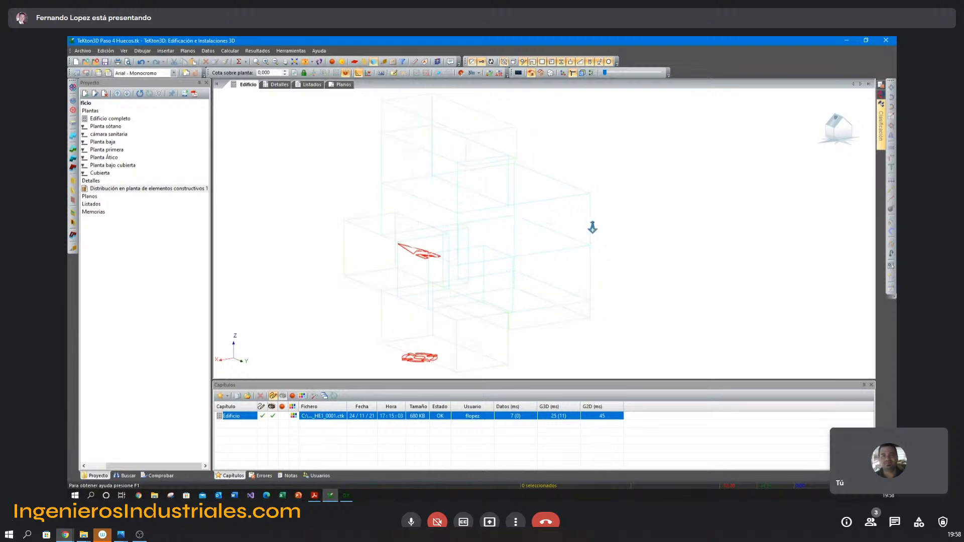
pyautogui.doubleClick(591, 228)
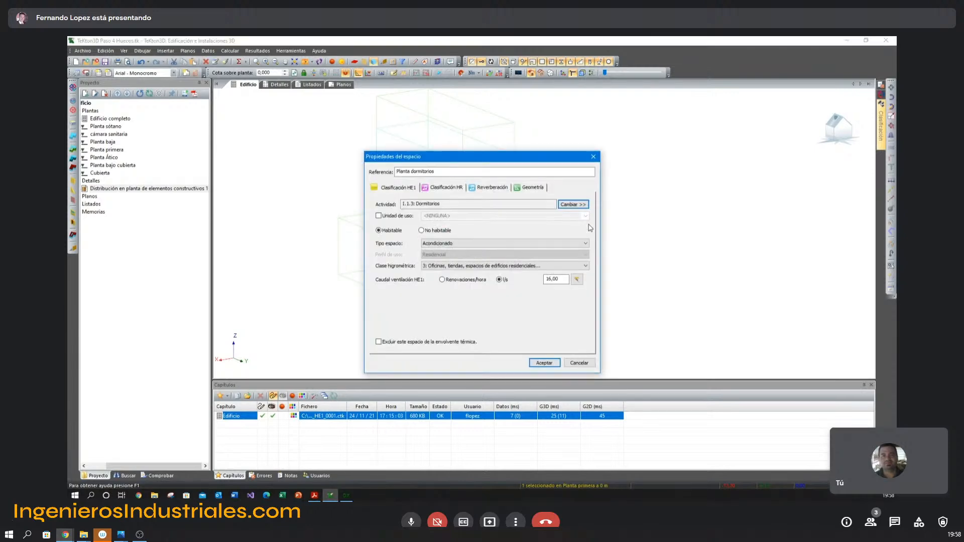
pyautogui.press('Escape')
# Draw a four-sided test space in the empty area beside the building.
pyautogui.click(73, 136)
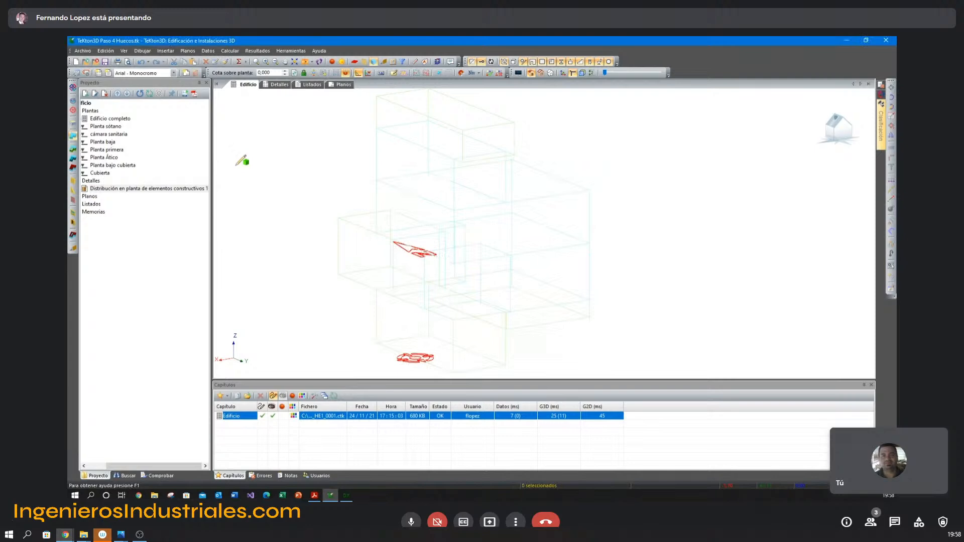
pyautogui.click(615, 212)
pyautogui.click(669, 205)
pyautogui.click(722, 224)
pyautogui.rightClick(635, 238)
pyautogui.click(672, 324)
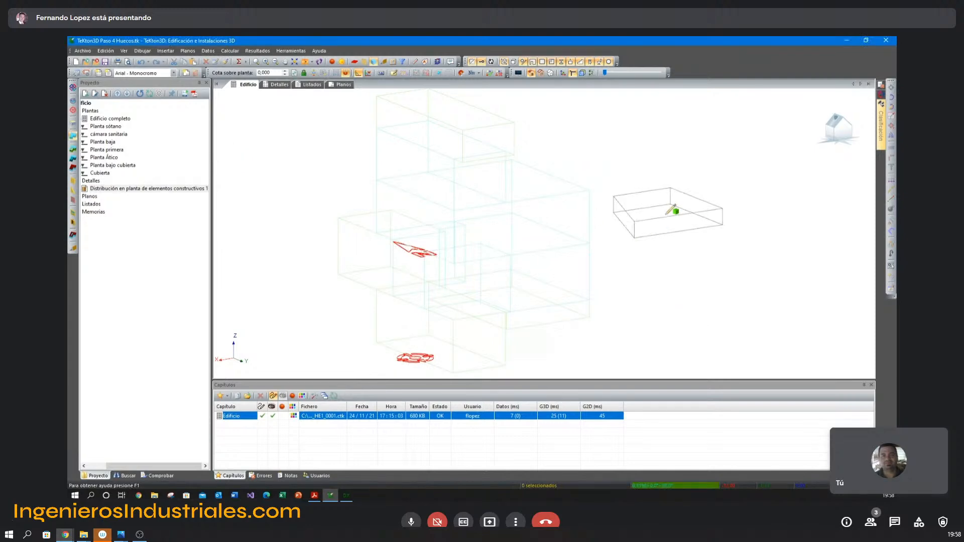
pyautogui.press('Escape')
# Check the default HE1 ventilation rate in air changes per hour of the test space and remove that space.
pyautogui.doubleClick(688, 169)
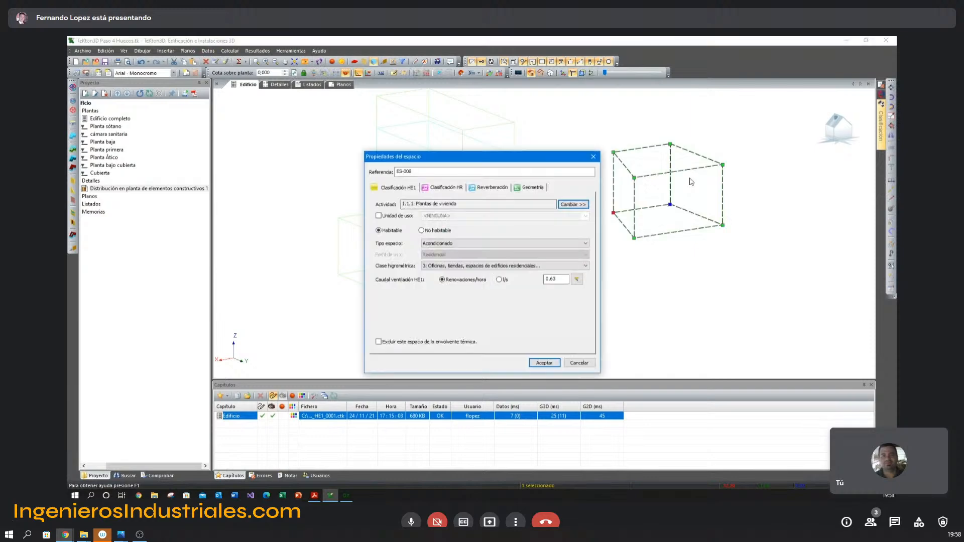
pyautogui.click(559, 280)
pyautogui.doubleClick(558, 280)
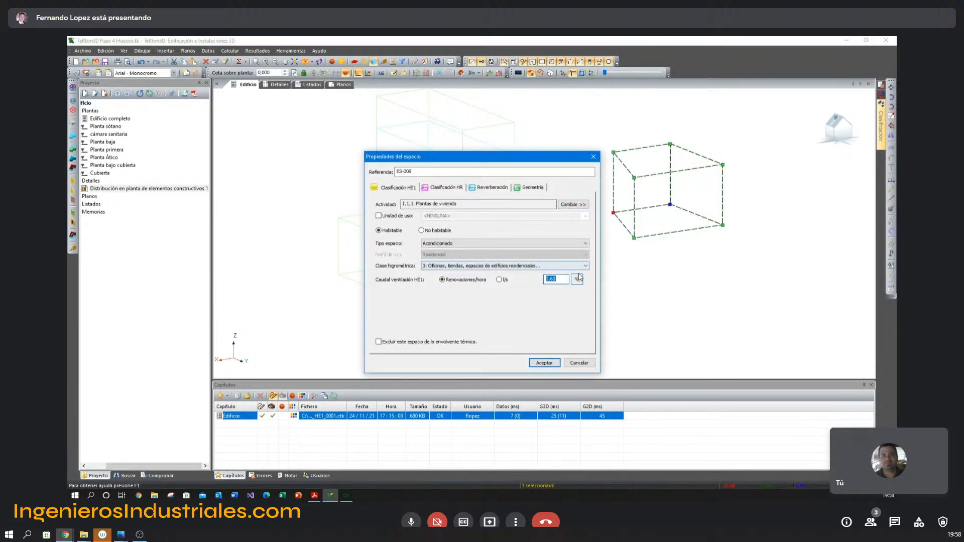
pyautogui.press('Return')
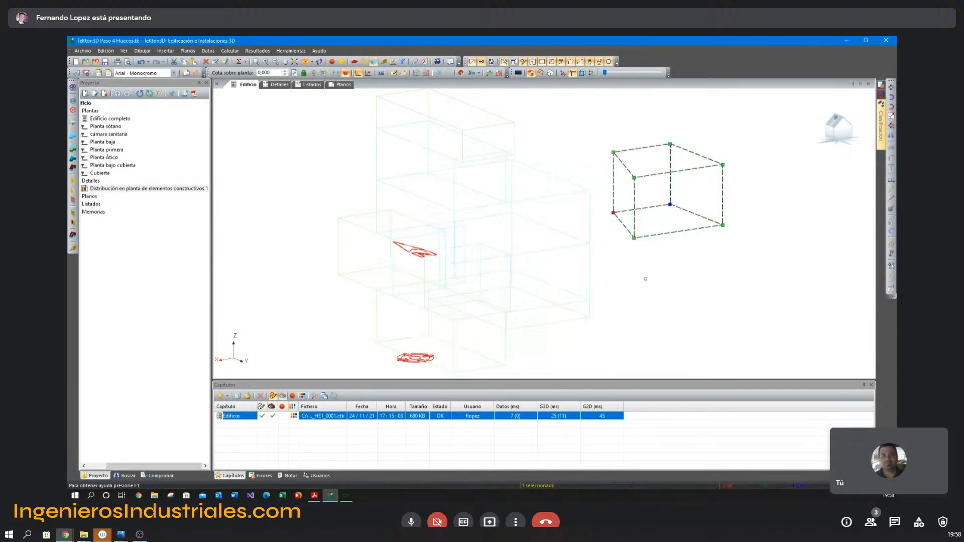
pyautogui.press('Escape')
pyautogui.click(659, 236)
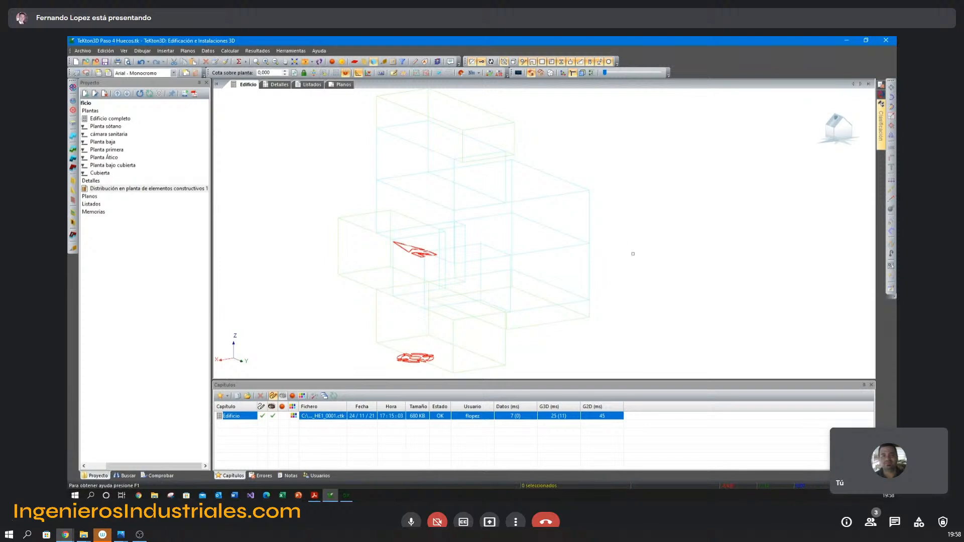
# Compare the HE1 ventilation flow of the Planta dormitorios space with the admission flow table in the PDF, leaving its properties as they are.
pyautogui.click(589, 211)
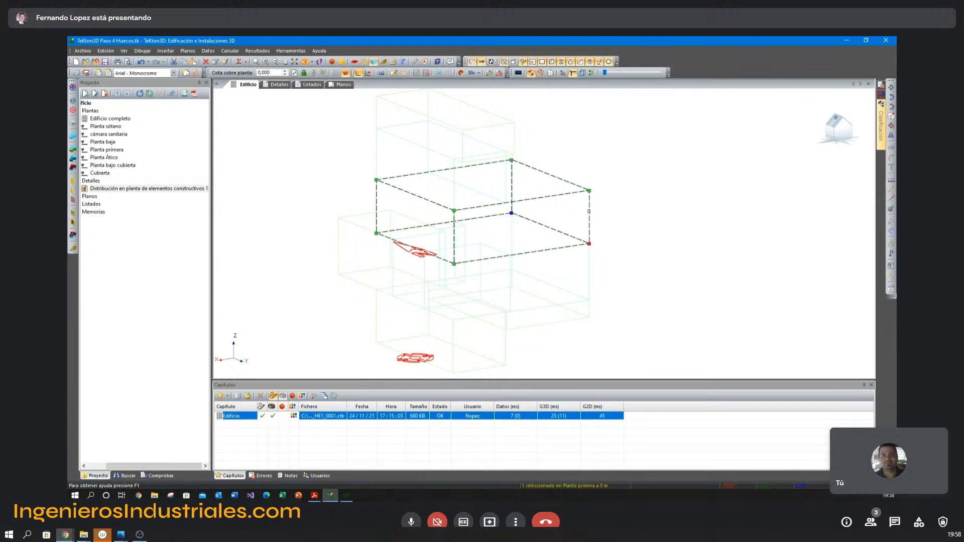
pyautogui.doubleClick(589, 211)
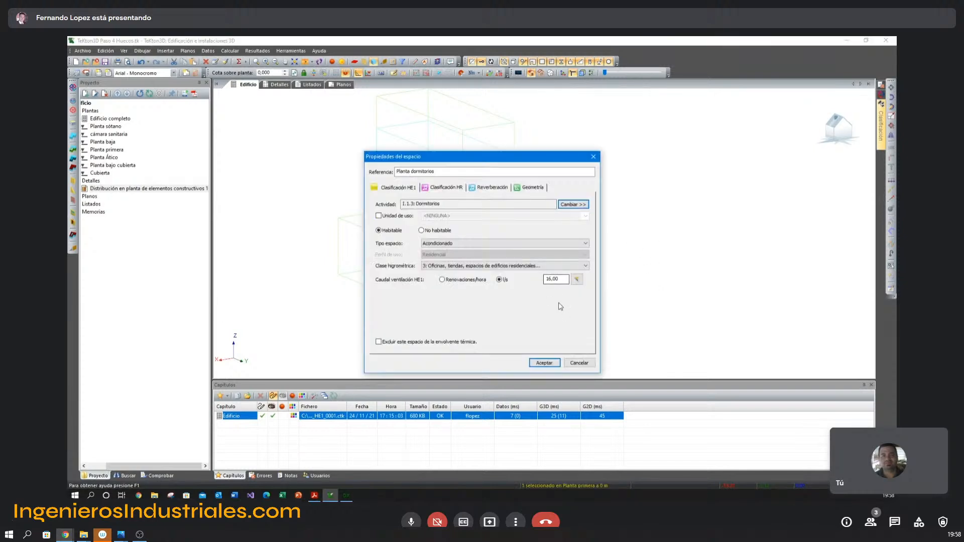
pyautogui.hotkey('alt', 'Tab')
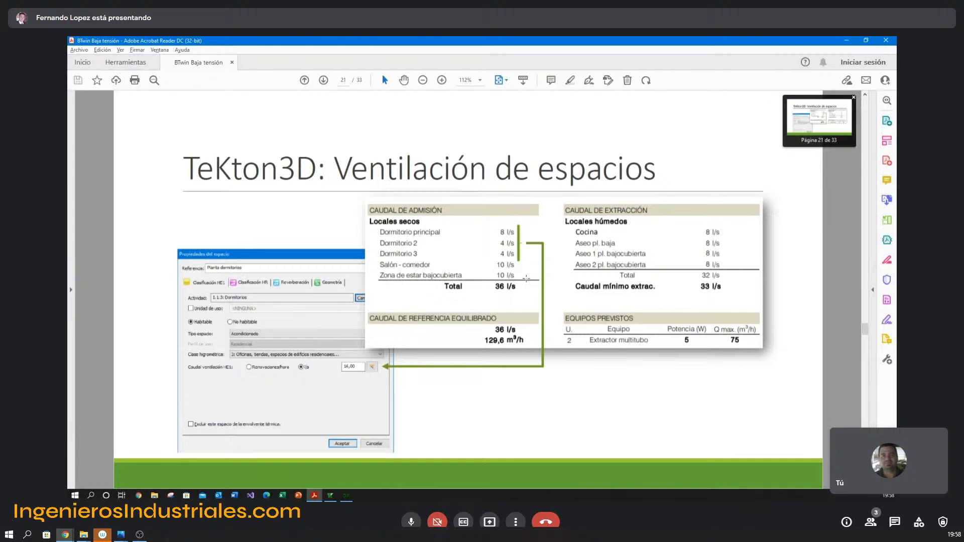
pyautogui.hotkey('alt', 'Tab')
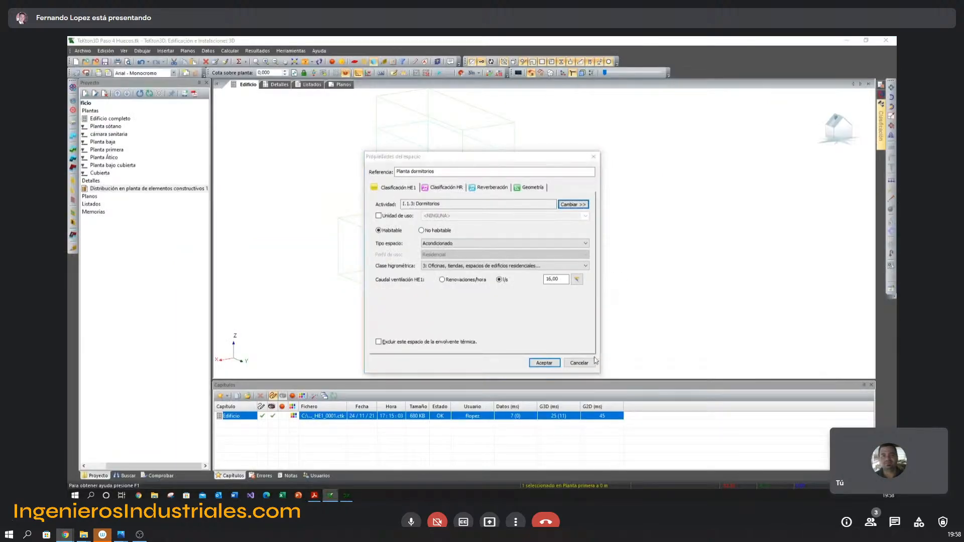
pyautogui.click(589, 365)
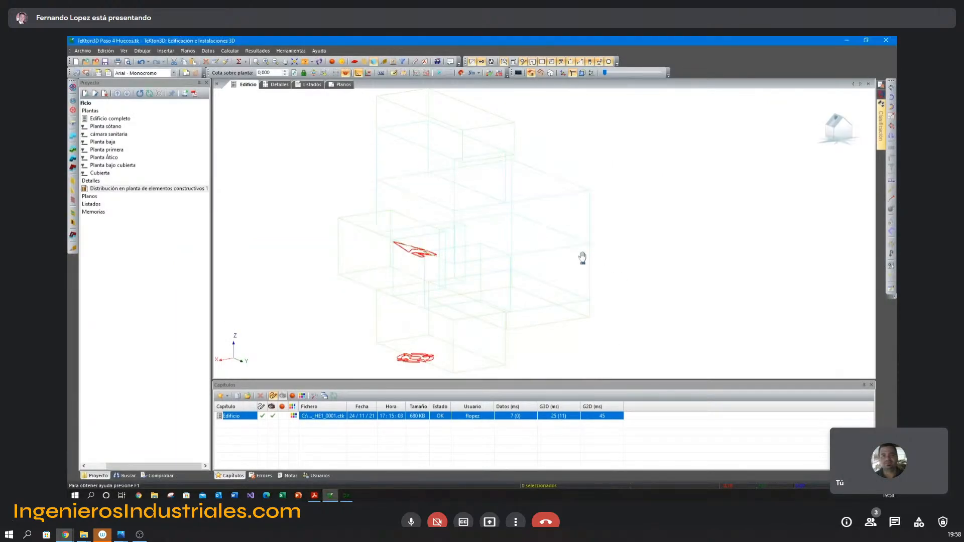
# Consult the heating system slide in the PDF and start a system named Sistema CAL in the HE0 and energy certification systems definition.
pyautogui.scroll(-2, 580, 249)
pyautogui.hotkey('alt', 'Tab')
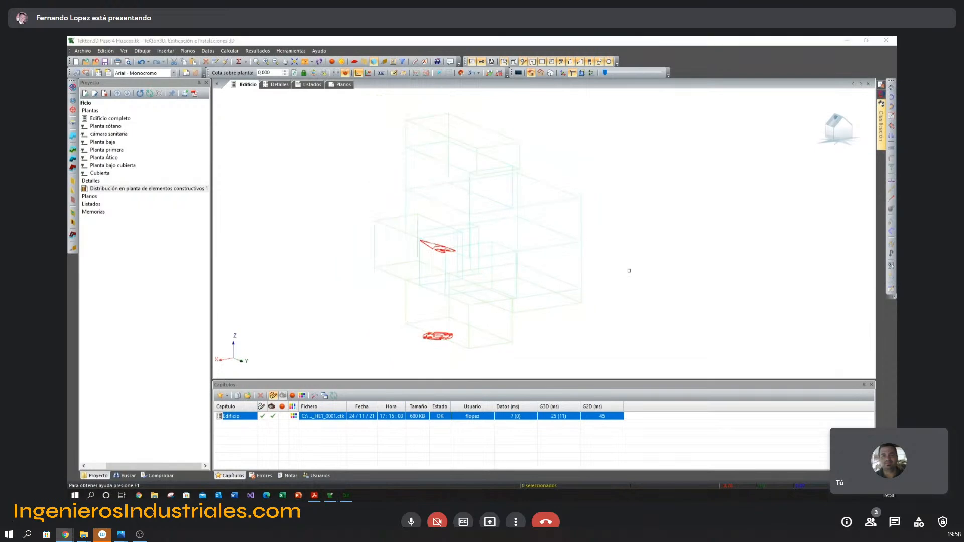
pyautogui.scroll(-1, 630, 266)
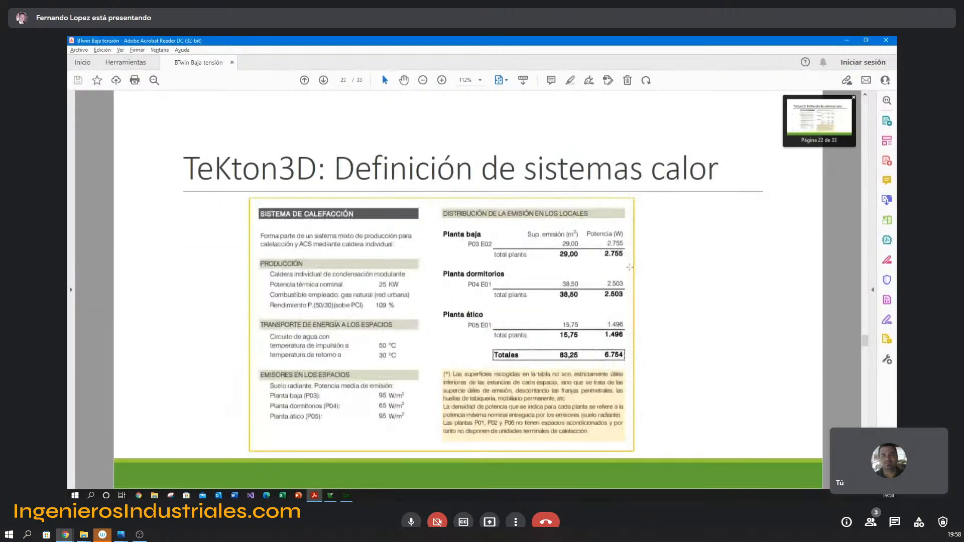
pyautogui.hotkey('alt', 'Tab')
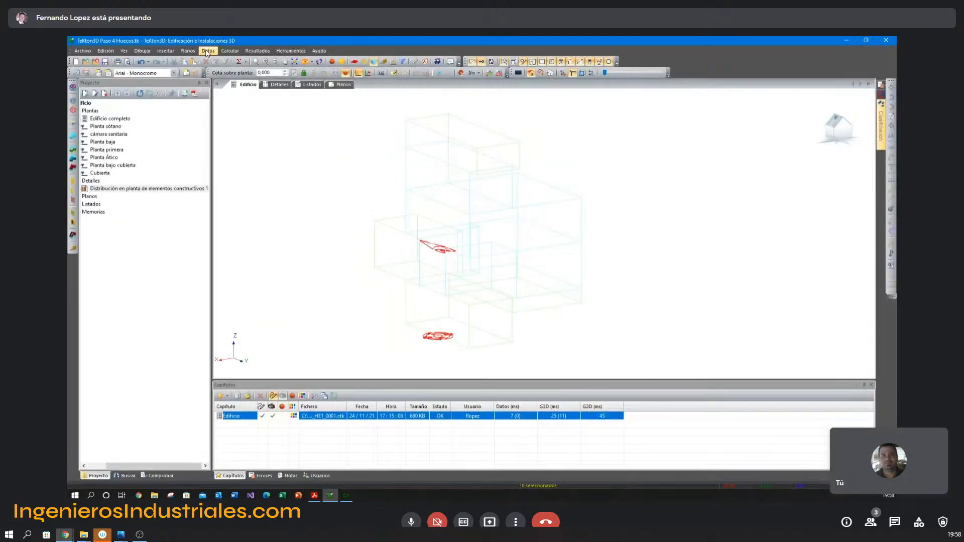
pyautogui.click(208, 51)
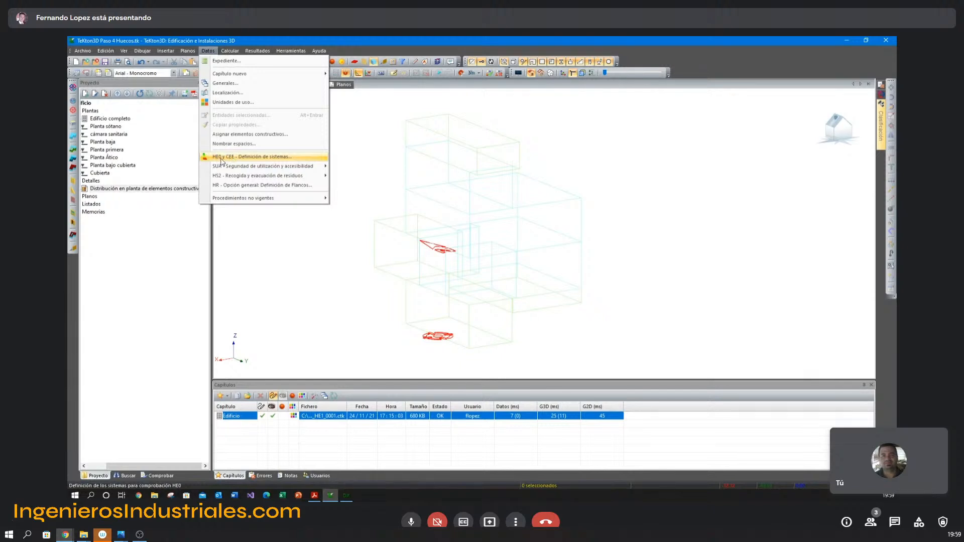
pyautogui.click(233, 159)
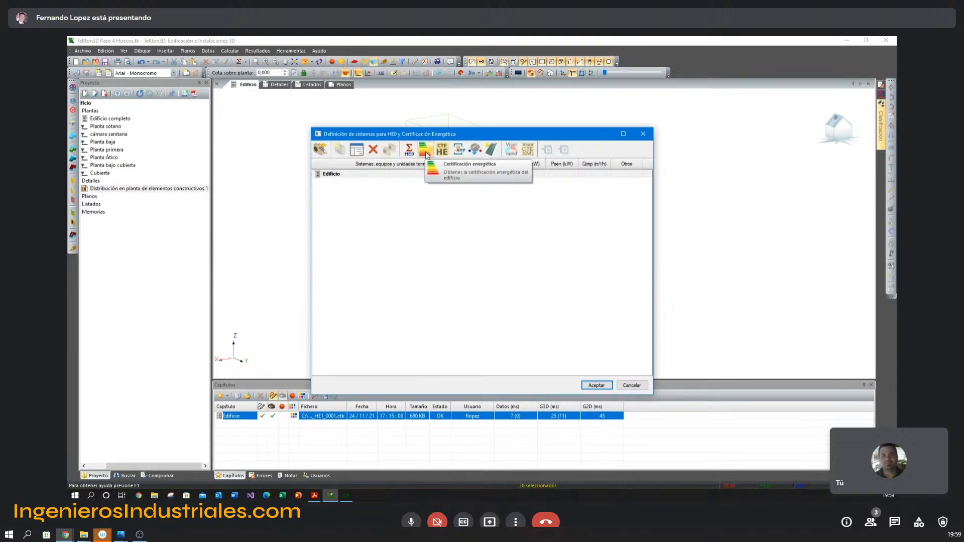
pyautogui.moveTo(465, 140); pyautogui.dragTo(467, 131)
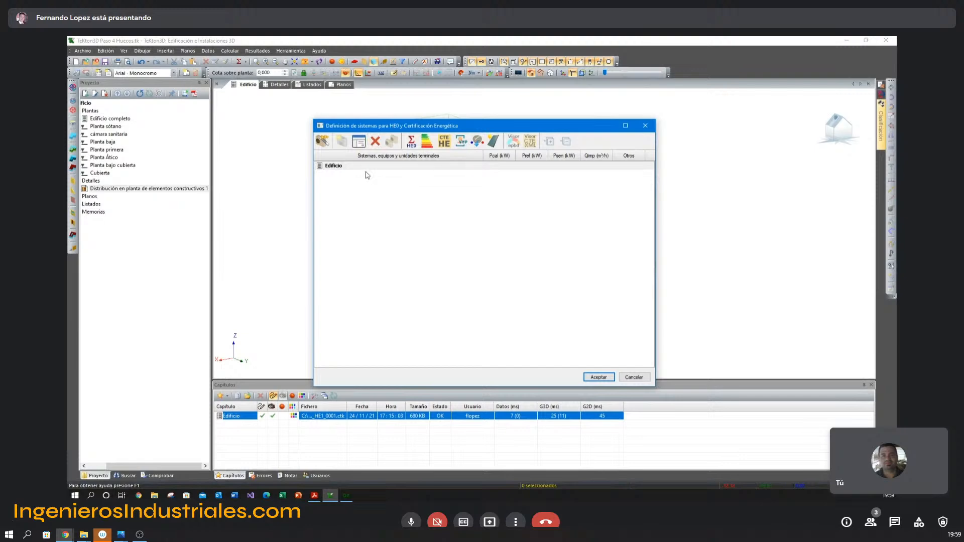
pyautogui.click(322, 143)
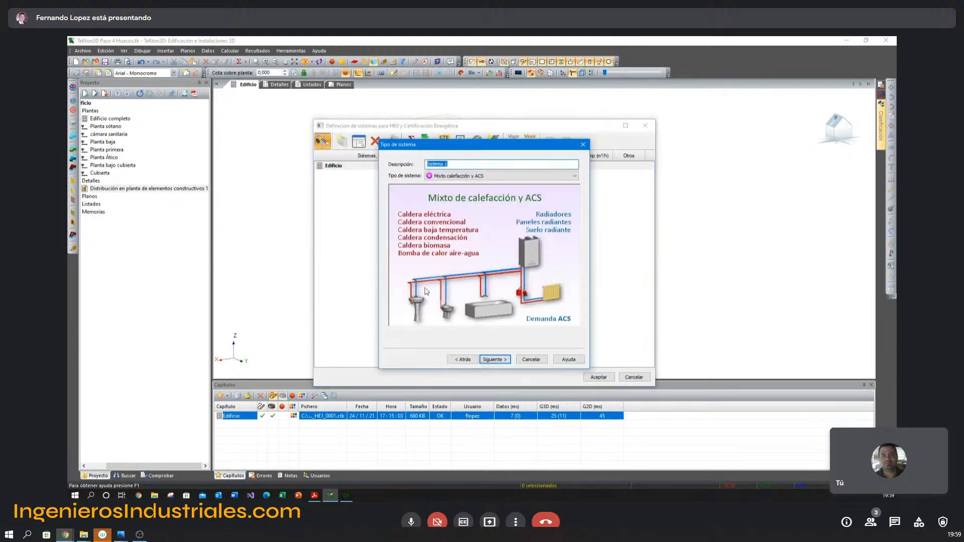
pyautogui.click(459, 164)
pyautogui.write('CAL')
# Set the type of Sistema CAL to Mixto calefacción y ACS and continue to the generator equipment data.
pyautogui.click(451, 173)
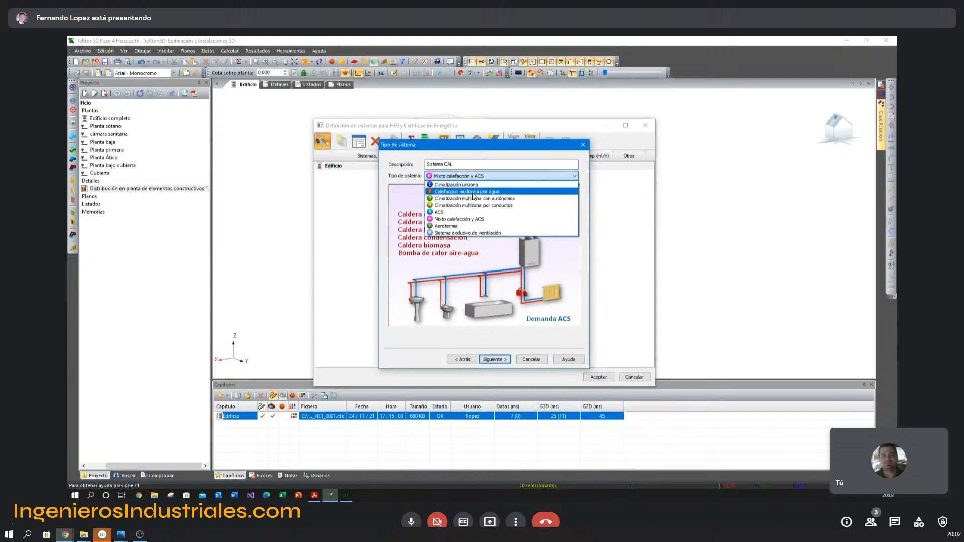
pyautogui.click(473, 193)
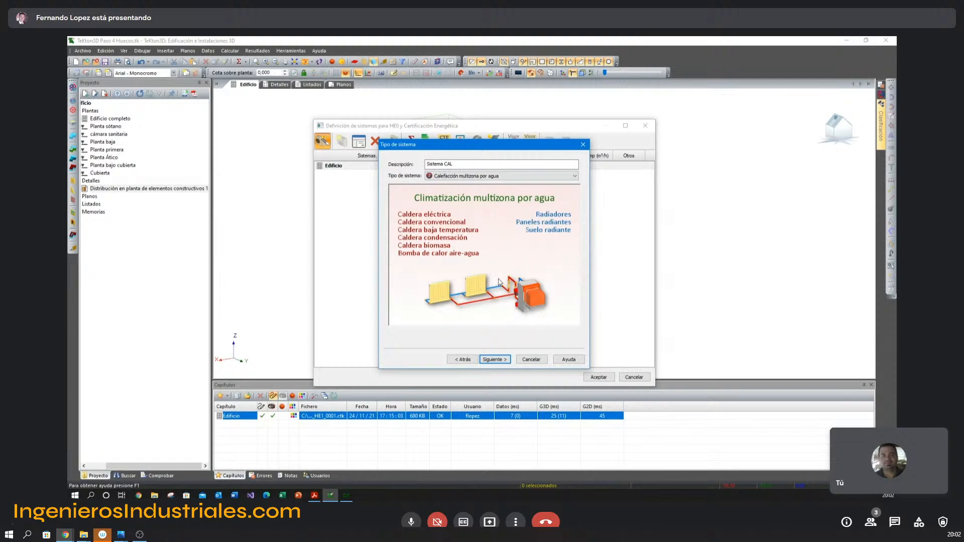
pyautogui.click(494, 360)
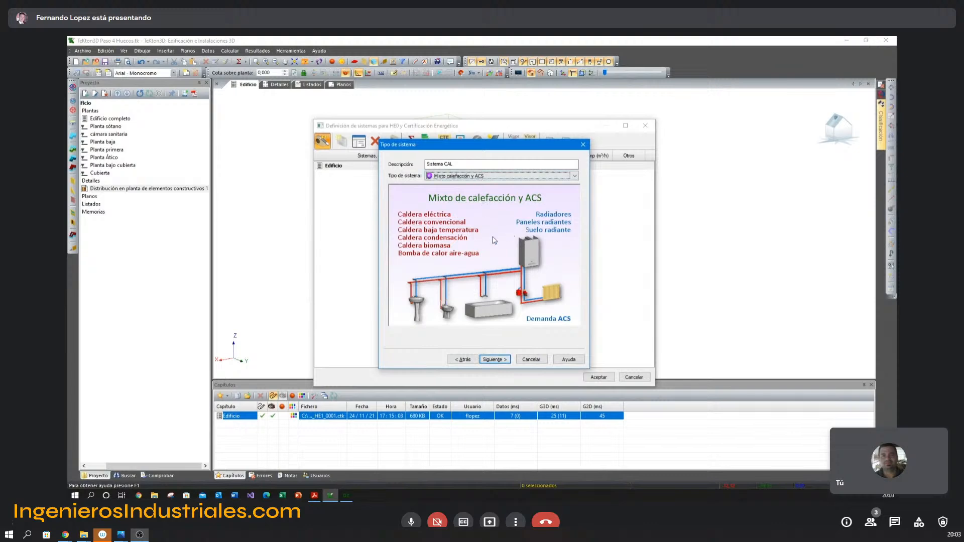
pyautogui.click(499, 361)
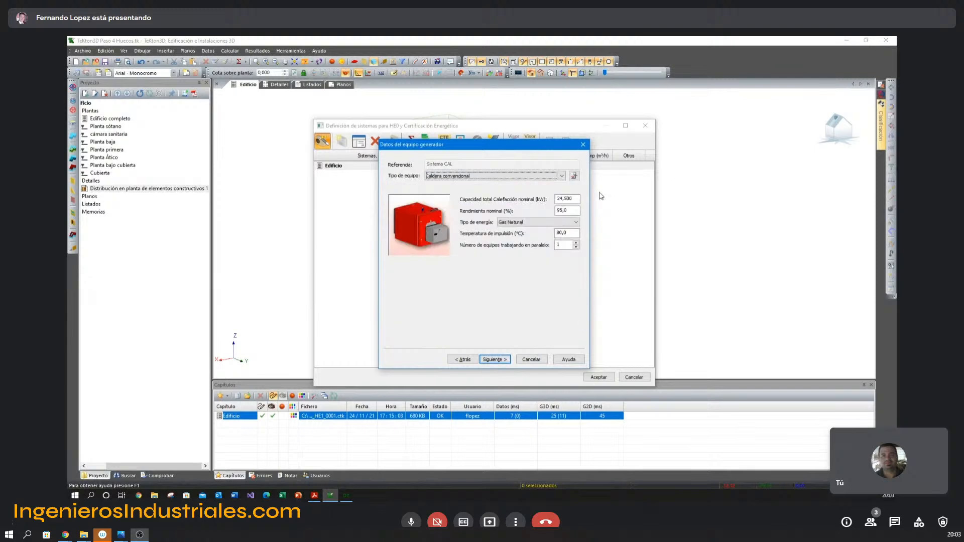
pyautogui.click(464, 360)
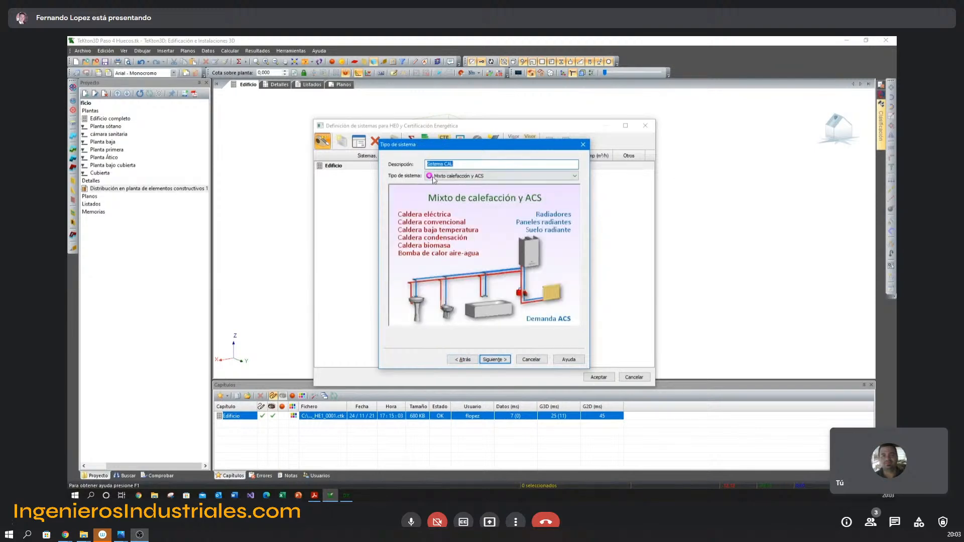
pyautogui.click(494, 360)
# Set the boiler's total nominal heating capacity to 25 kW and its nominal efficiency to 109 %, following the PDF specification.
pyautogui.press('Tab')
pyautogui.write('25')
pyautogui.press('Tab')
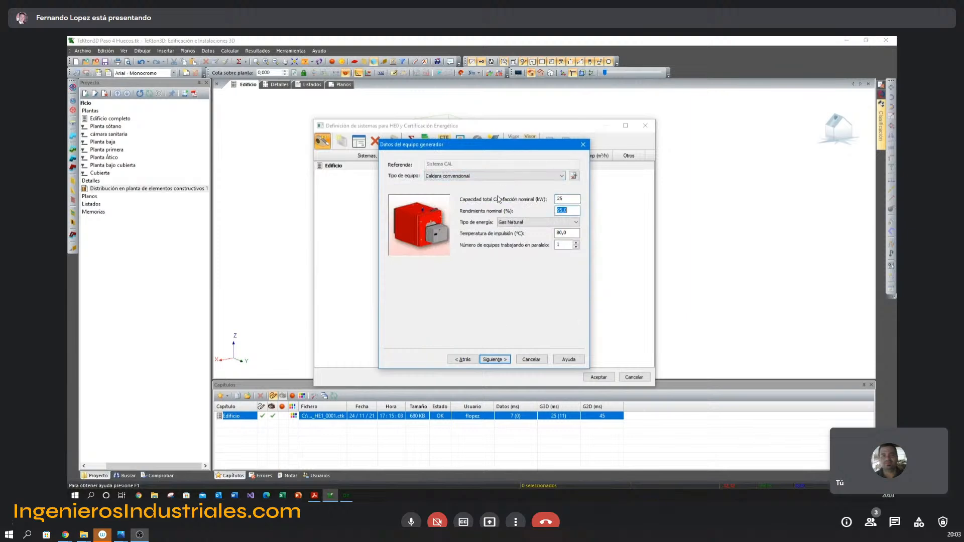
pyautogui.hotkey('alt', 'Tab')
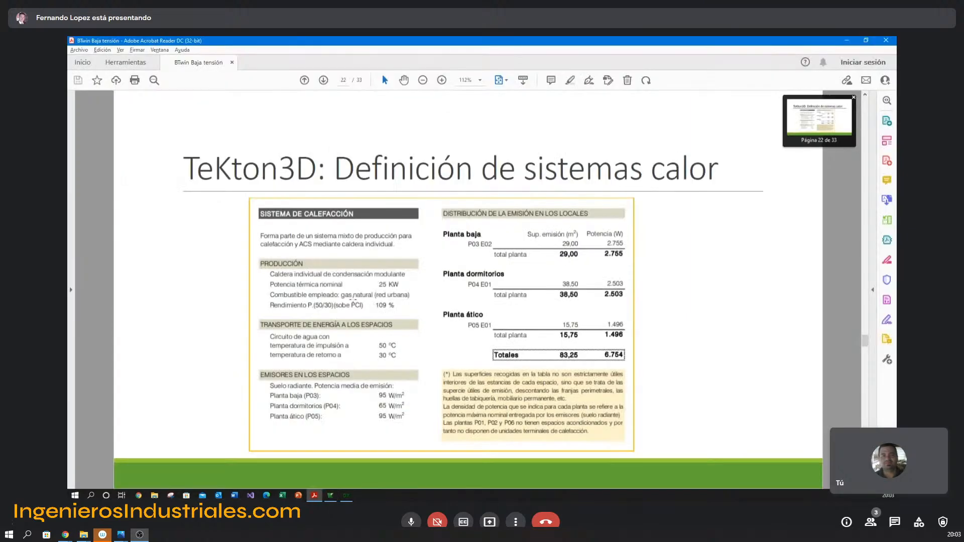
pyautogui.hotkey('alt', 'Tab')
pyautogui.write('109')
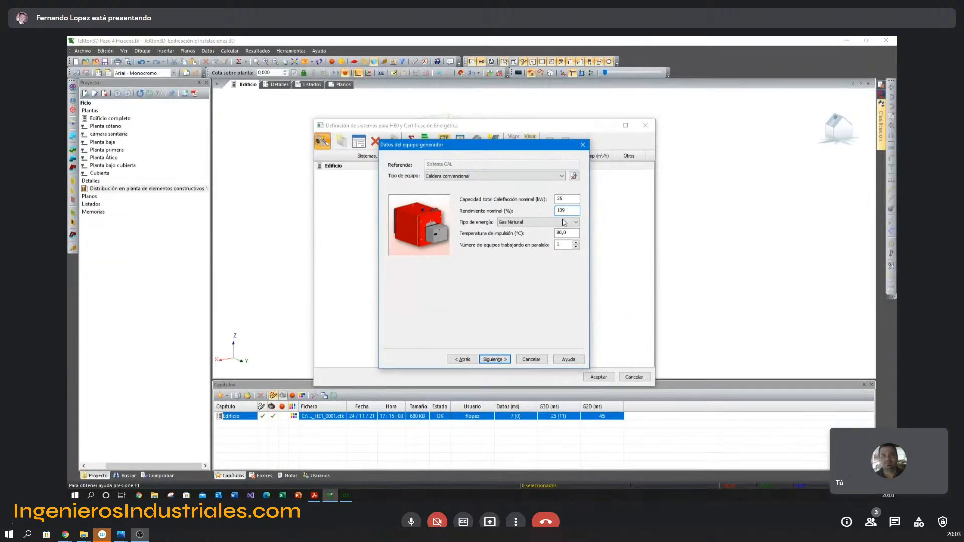
# Check the heating specification in the PDF and edit the boiler's supply temperature accordingly.
pyautogui.hotkey('alt', 'Tab')
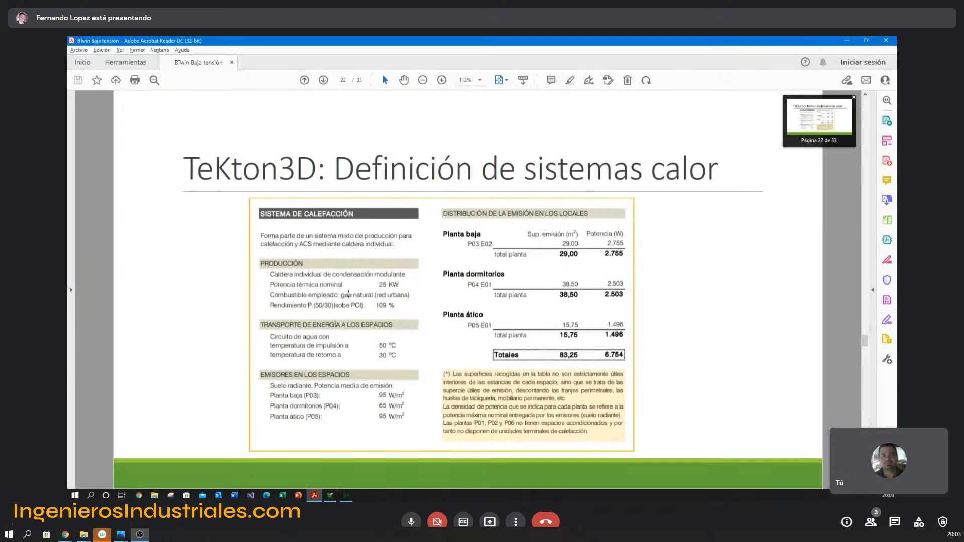
pyautogui.hotkey('alt', 'Tab')
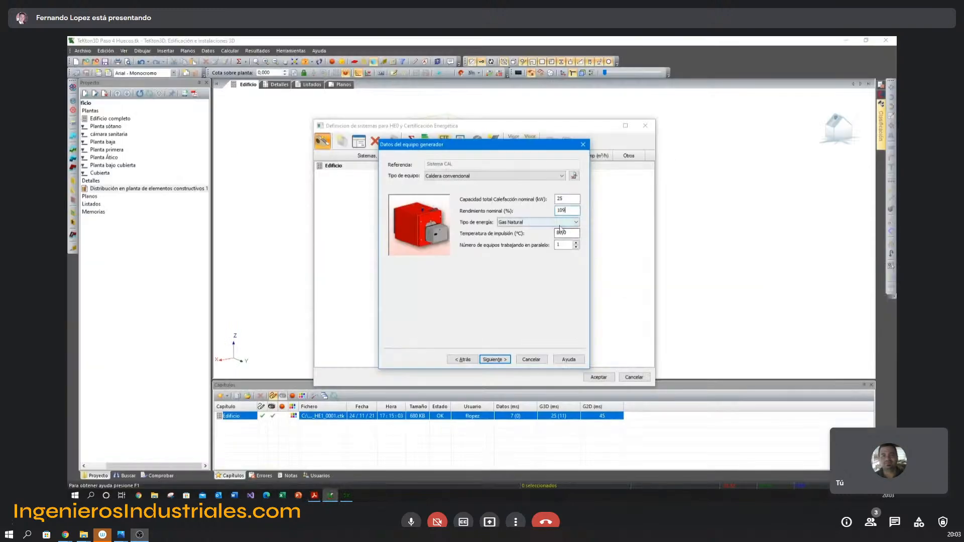
pyautogui.moveTo(571, 234); pyautogui.dragTo(554, 234)
pyautogui.write('60')
pyautogui.press('BackSpace')
# Generate one terminal unit per space with a heating power of 60 W/m².
pyautogui.click(497, 360)
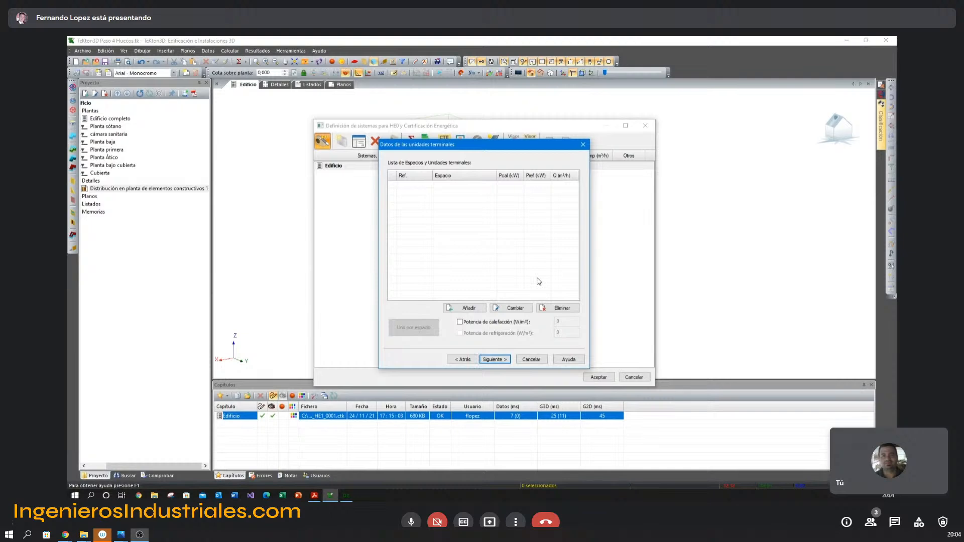
pyautogui.click(460, 322)
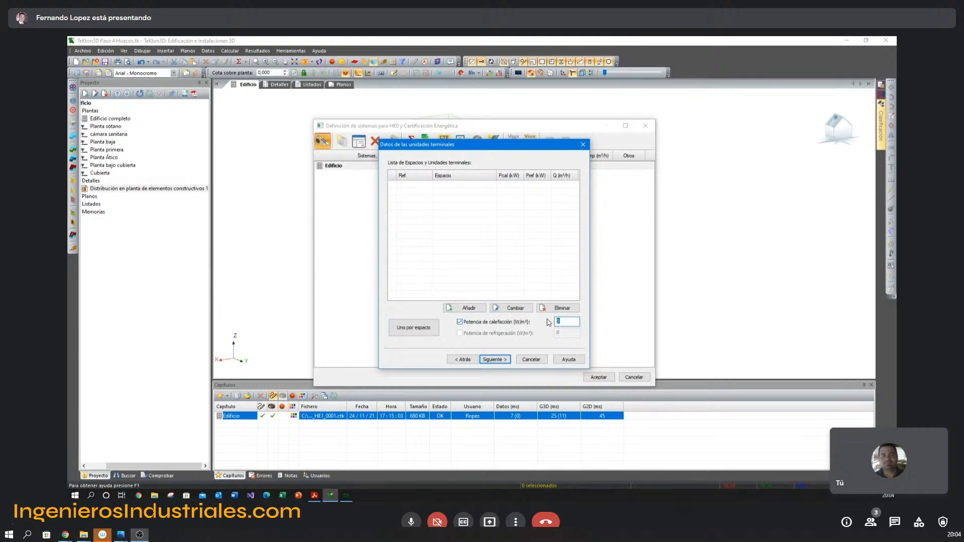
pyautogui.click(410, 333)
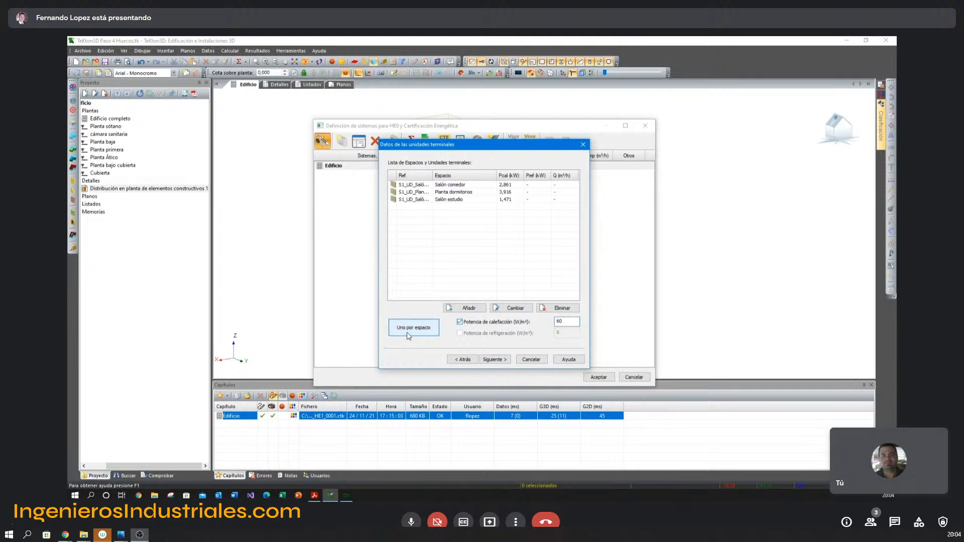
# Set the total nominal heating capacity of the Salón comedor terminal unit to 2,755 kW, as given in the PDF's Planta baja emission data.
pyautogui.doubleClick(433, 186)
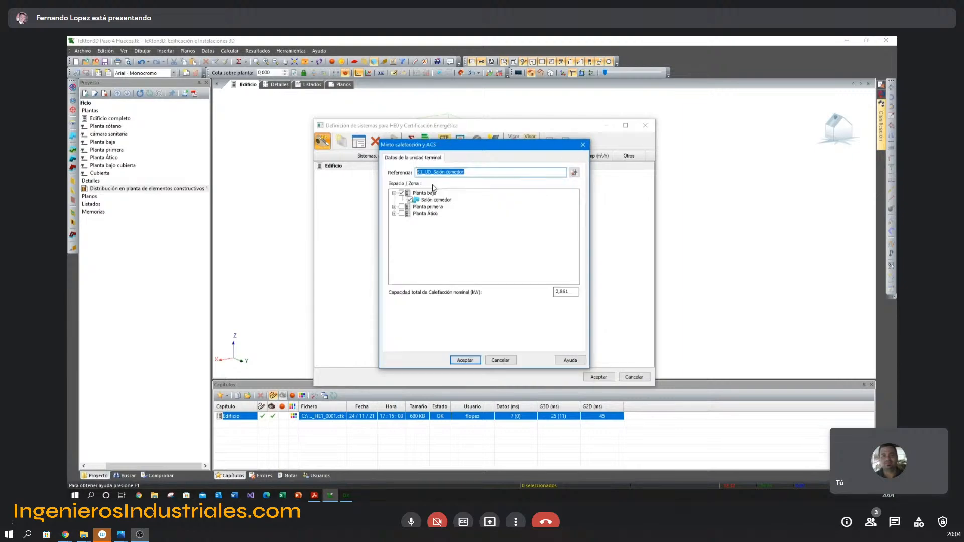
pyautogui.hotkey('alt', 'Tab')
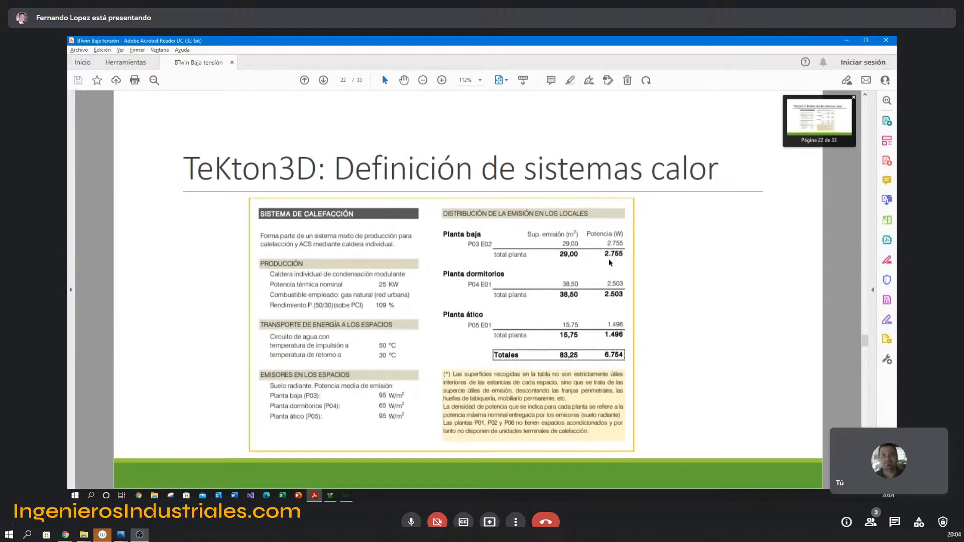
pyautogui.hotkey('alt', 'Tab')
pyautogui.doubleClick(560, 291)
pyautogui.write('2,755')
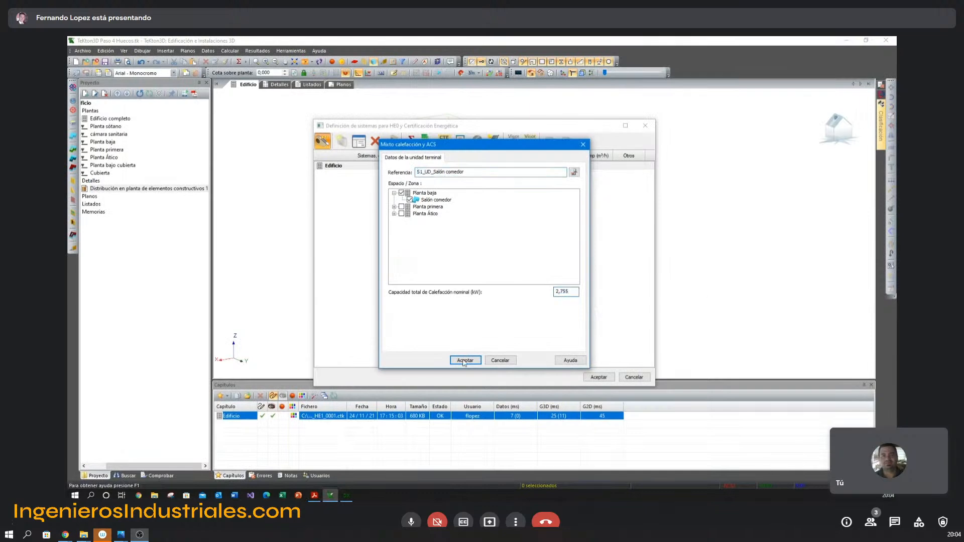
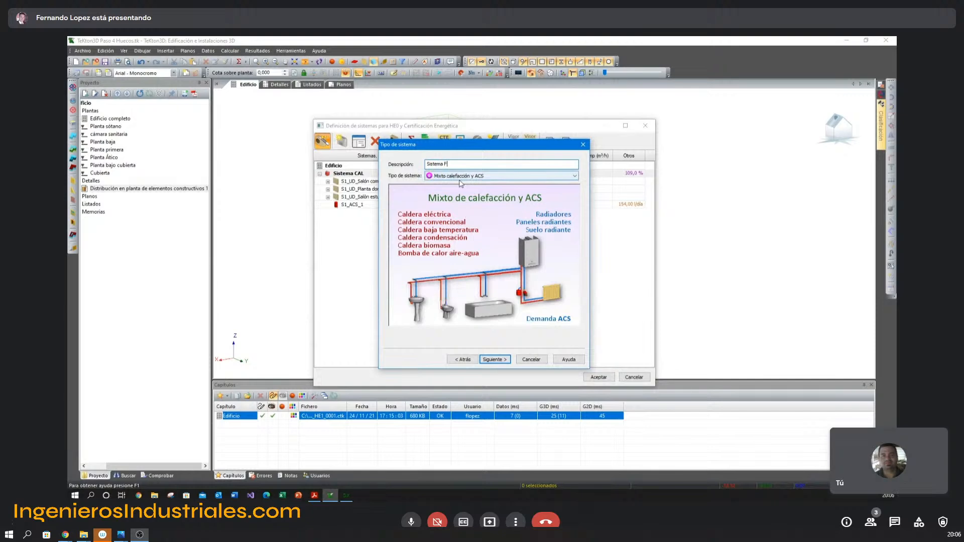
# Define Sistema F1 as Climatización multizona con autónomos, with Unidad exterior sólo frío as its generating equipment.
pyautogui.click(477, 176)
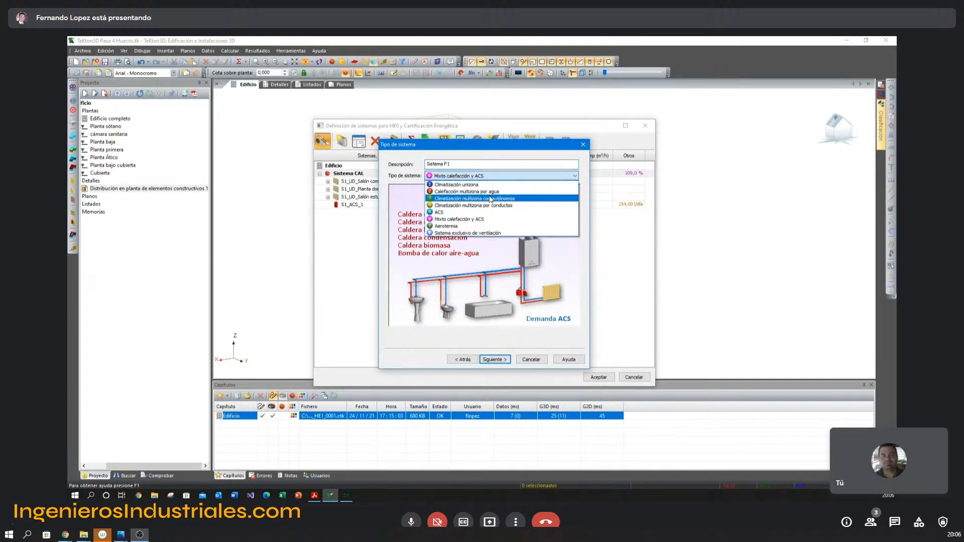
pyautogui.click(492, 200)
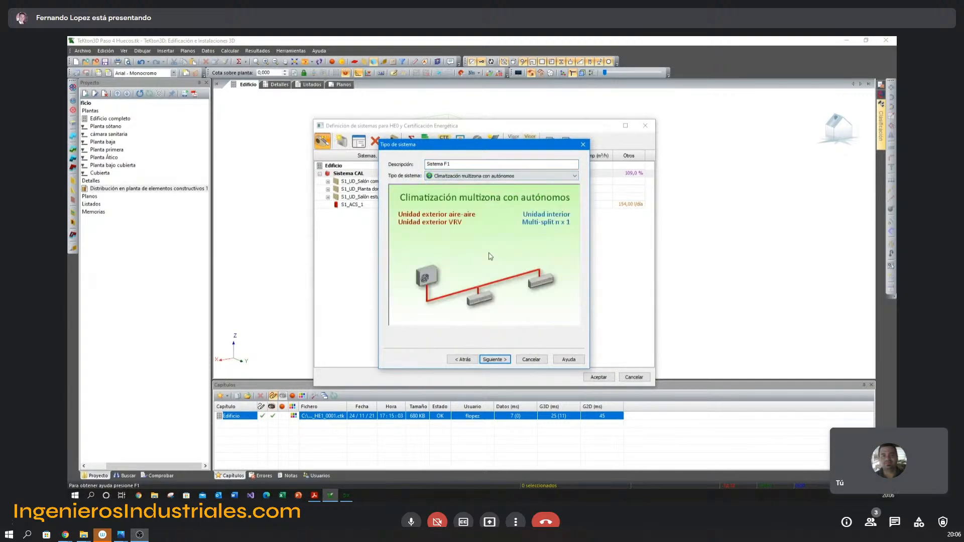
pyautogui.click(495, 359)
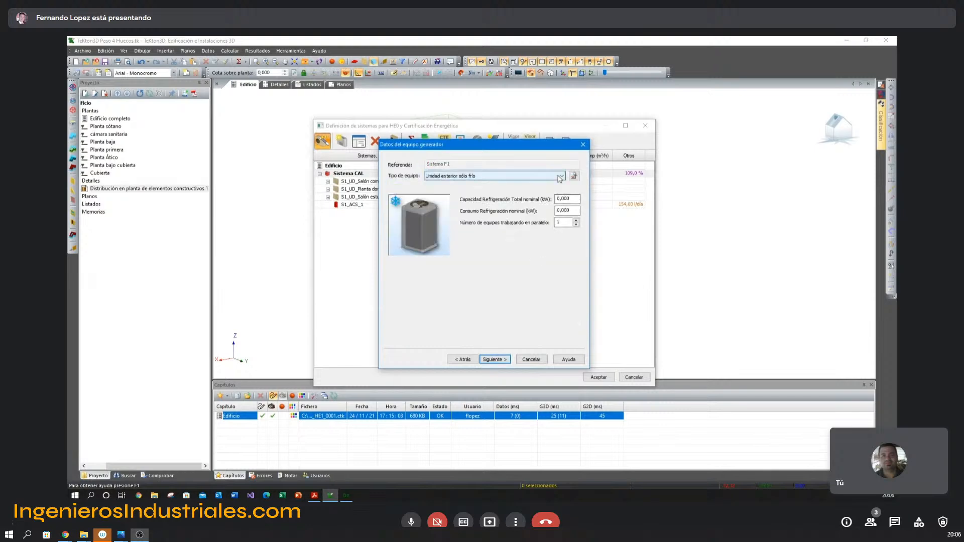
pyautogui.click(463, 176)
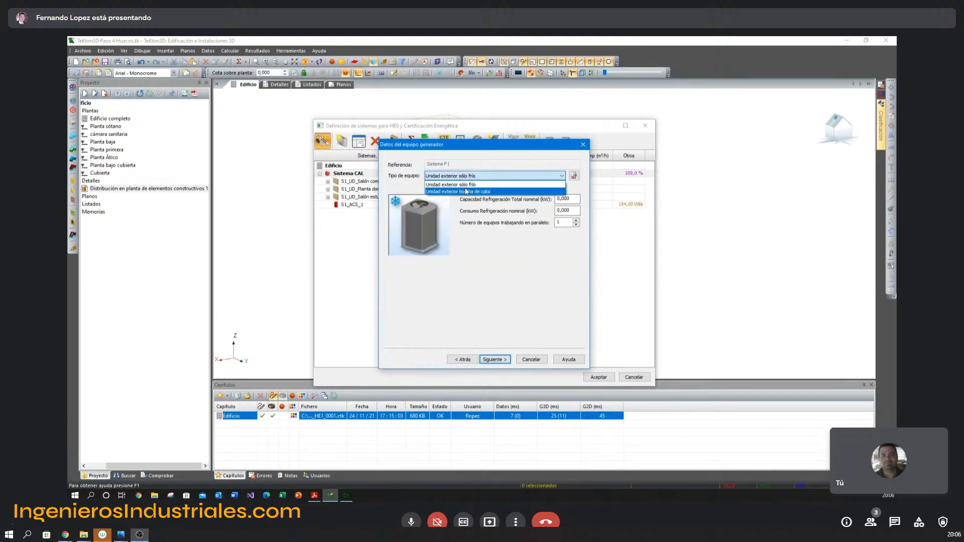
pyautogui.click(465, 185)
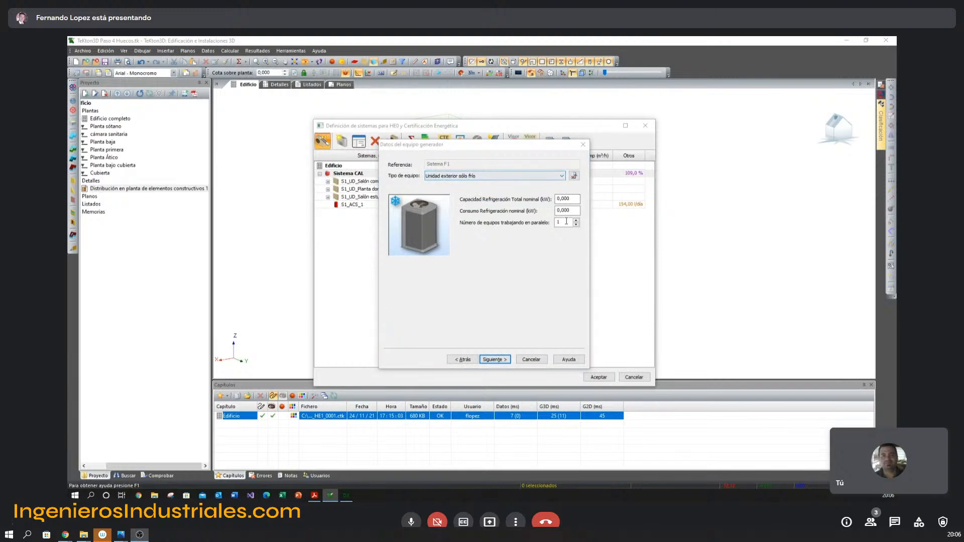
# Set the outdoor unit's total nominal cooling capacity to 4,9 kW and its nominal cooling consumption to 0,92 kW, following Unidad 1 in the PDF.
pyautogui.hotkey('alt', 'Tab')
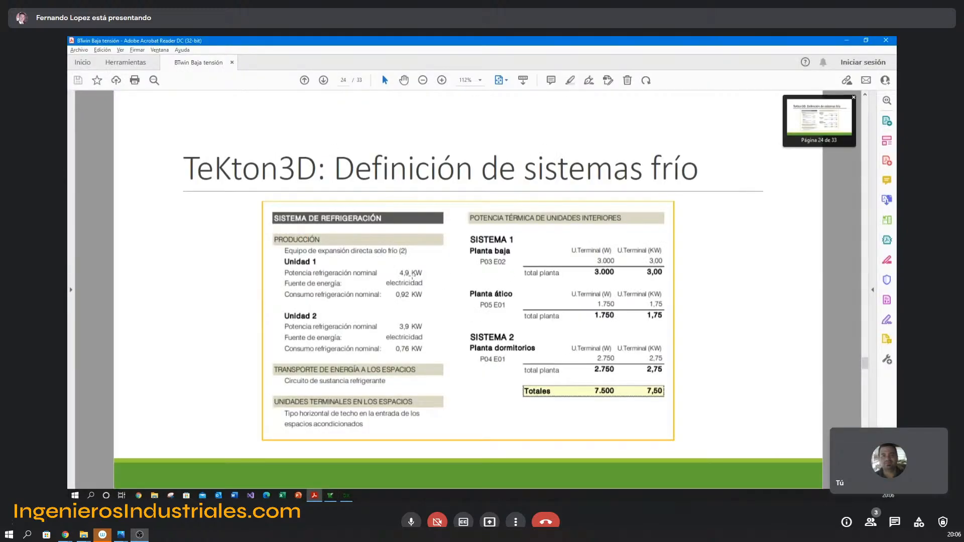
pyautogui.hotkey('alt', 'Tab')
pyautogui.press('Tab')
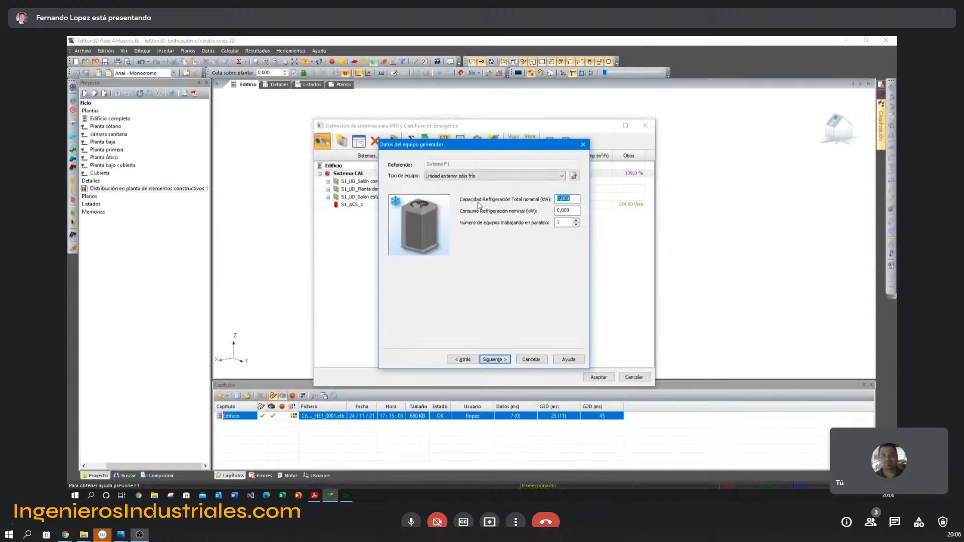
pyautogui.write('1,9')
pyautogui.press('Tab')
pyautogui.hotkey('alt', 'Tab')
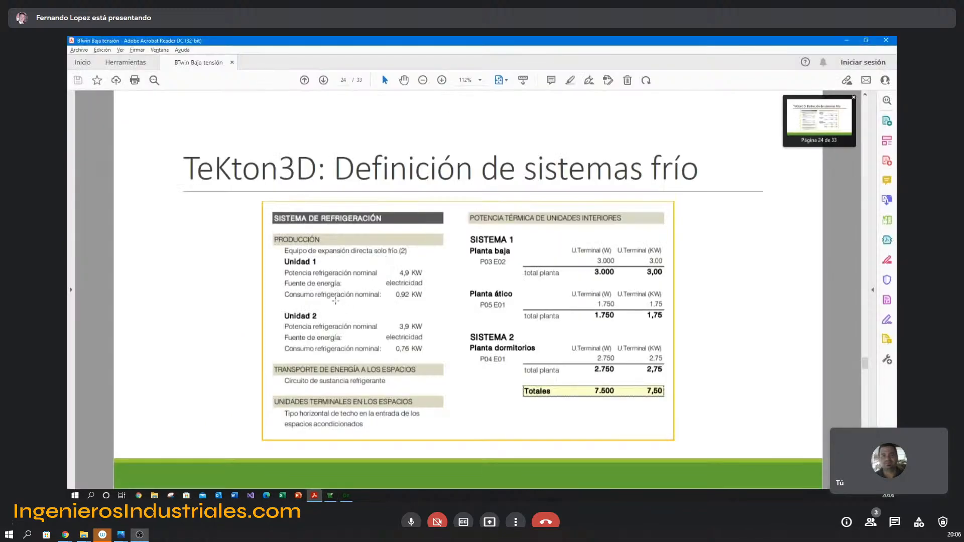
pyautogui.hotkey('alt', 'Tab')
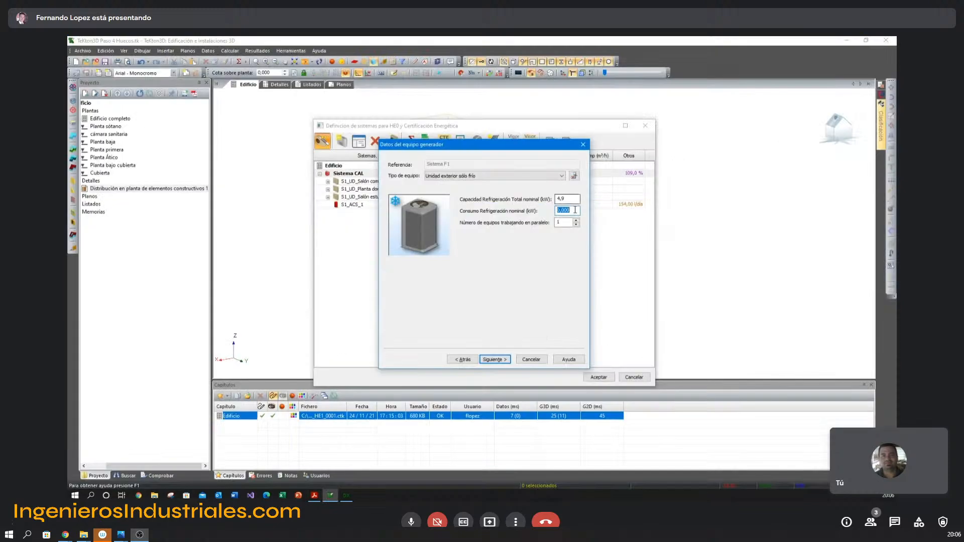
pyautogui.write('0,92')
pyautogui.click(495, 359)
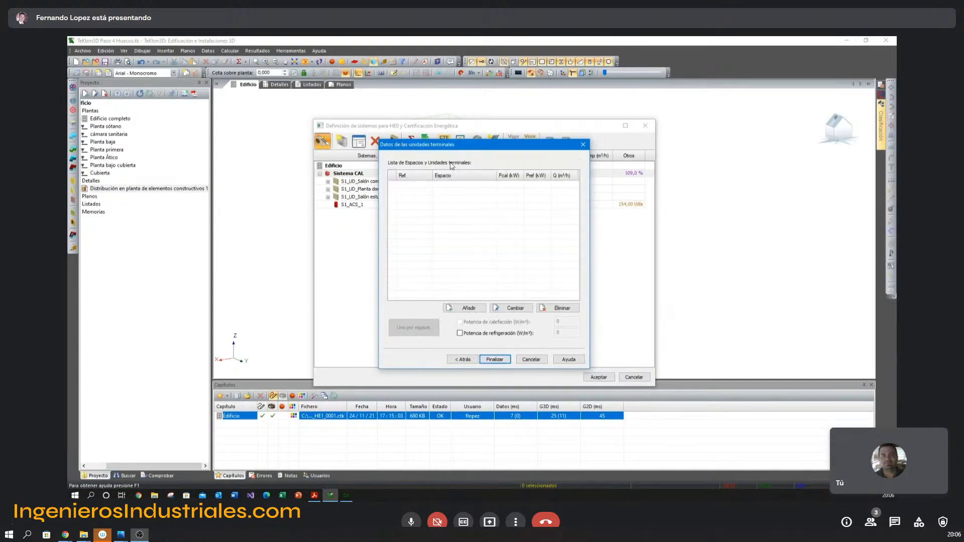
# Add a terminal unit for the Salón comedor on Planta baja with the PDF's total nominal cooling capacity of 3,0 kW.
pyautogui.click(457, 307)
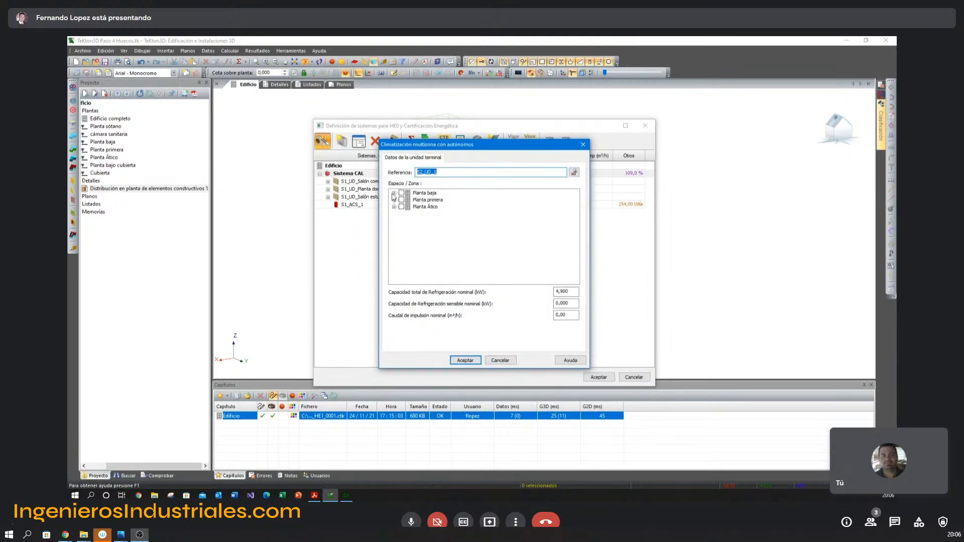
pyautogui.click(394, 192)
pyautogui.click(411, 201)
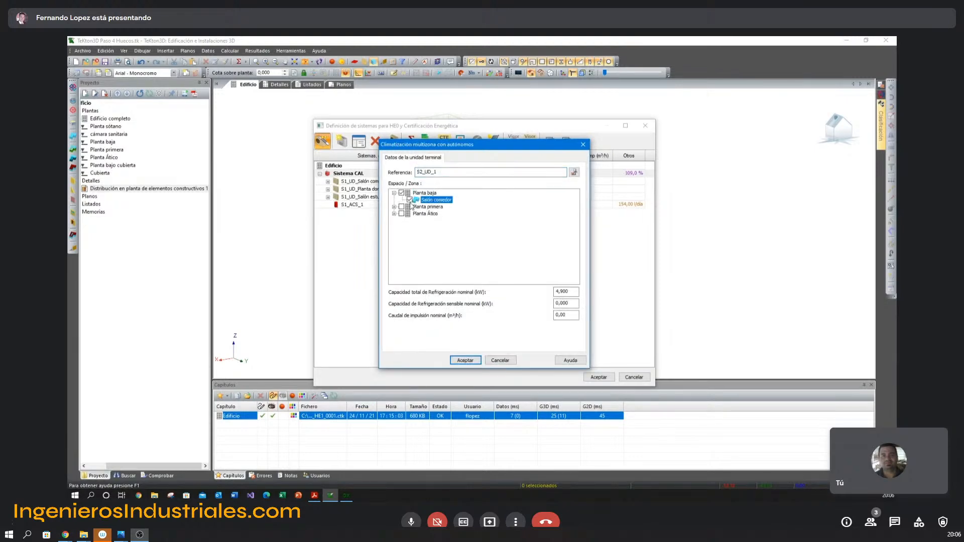
pyautogui.hotkey('alt', 'Tab')
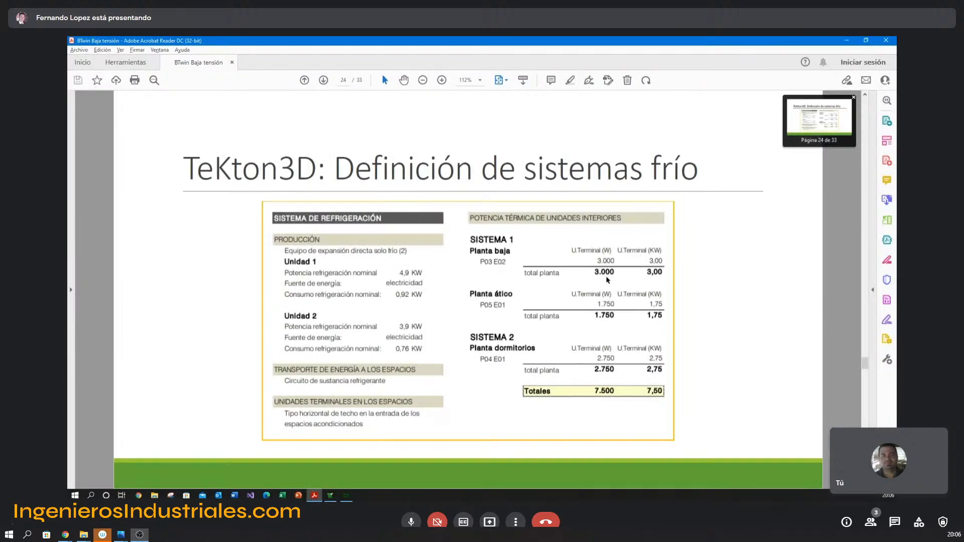
pyautogui.hotkey('alt', 'Tab')
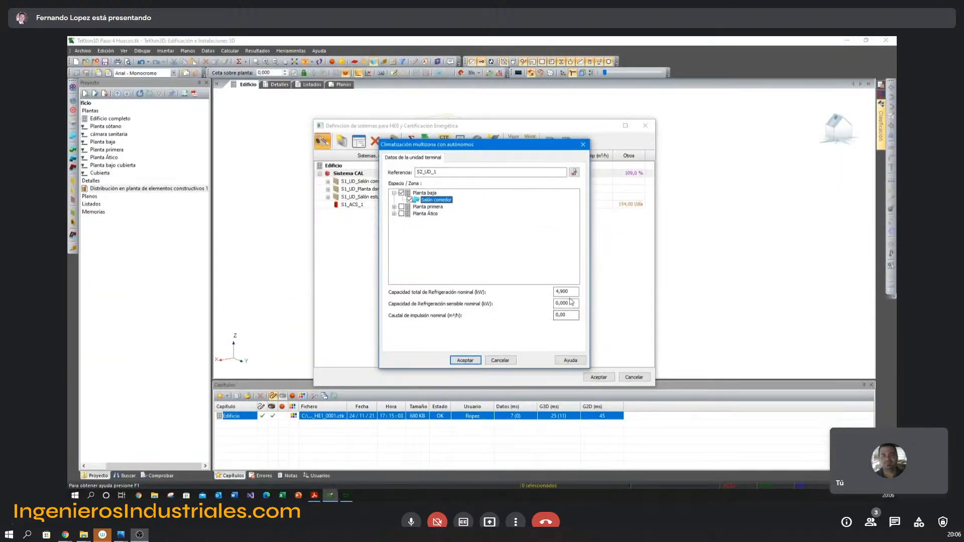
pyautogui.moveTo(571, 293); pyautogui.dragTo(543, 294)
pyautogui.write('3,0')
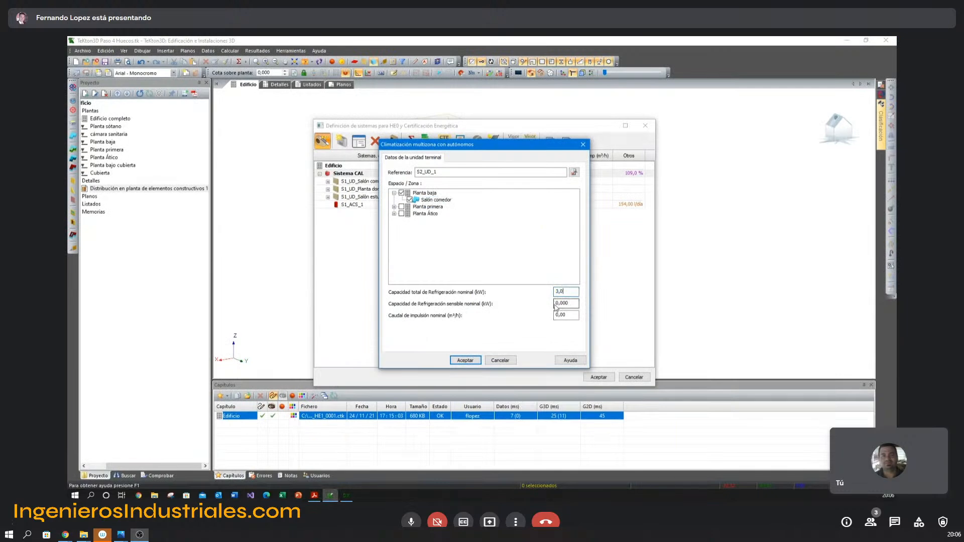
# Set the Salón comedor unit's sensible nominal cooling capacity to 2,5 kW and its nominal supply airflow to 700 m³/h.
pyautogui.press('Tab')
pyautogui.write('2,5')
pyautogui.press('Tab')
pyautogui.hotkey('alt', 'Tab')
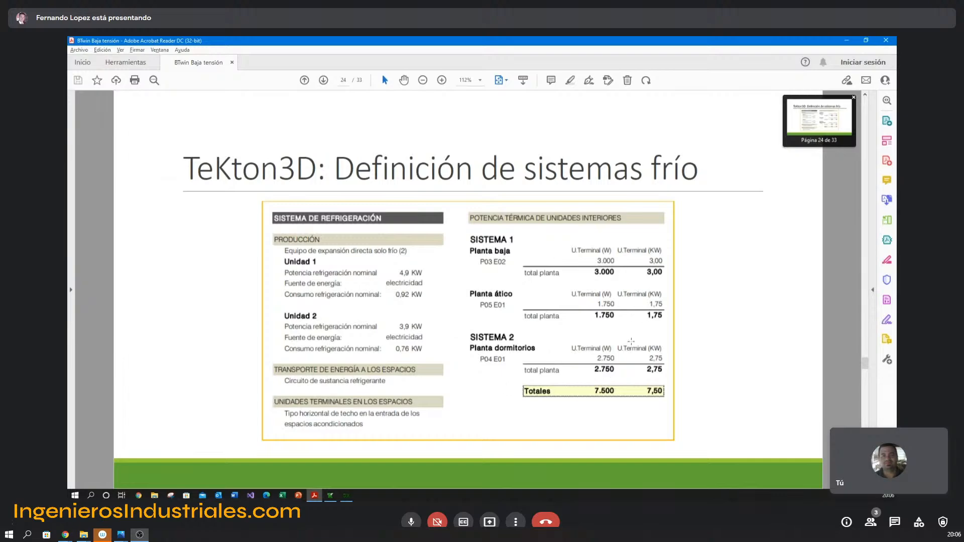
pyautogui.hotkey('alt', 'Tab')
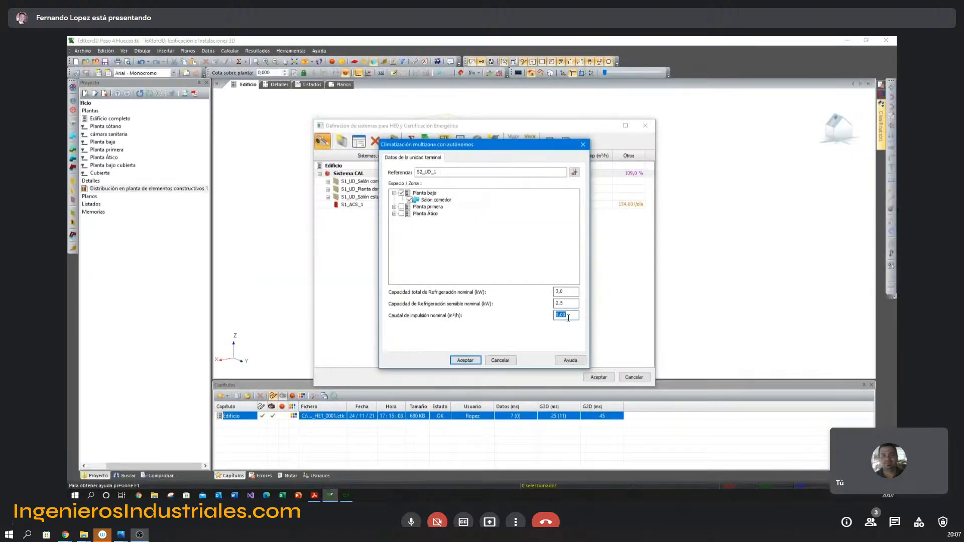
pyautogui.write('70')
pyautogui.click(470, 361)
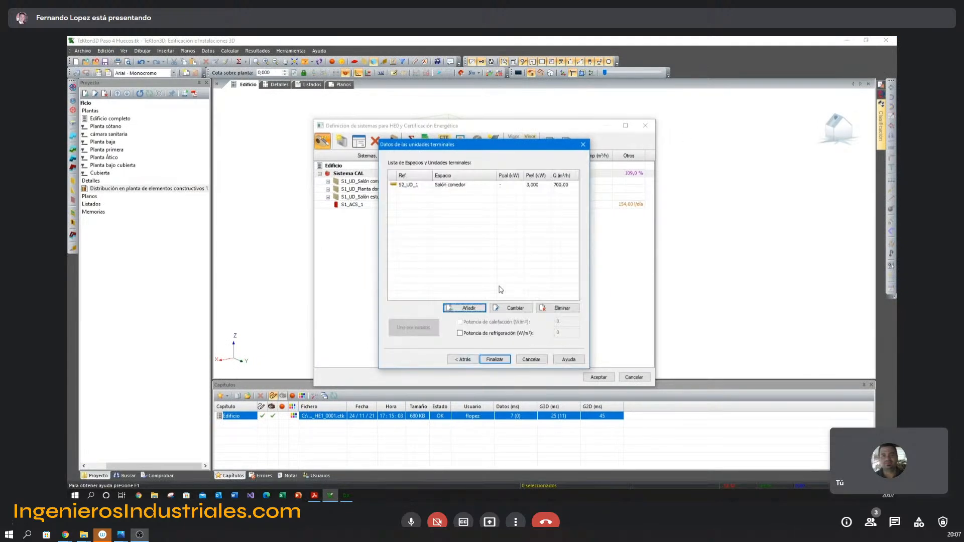
# Start a second terminal unit with 1,75 kW total cooling capacity from the PDF, 1,4 kW sensible capacity and 500 m³/h supply airflow.
pyautogui.click(470, 307)
pyautogui.click(394, 207)
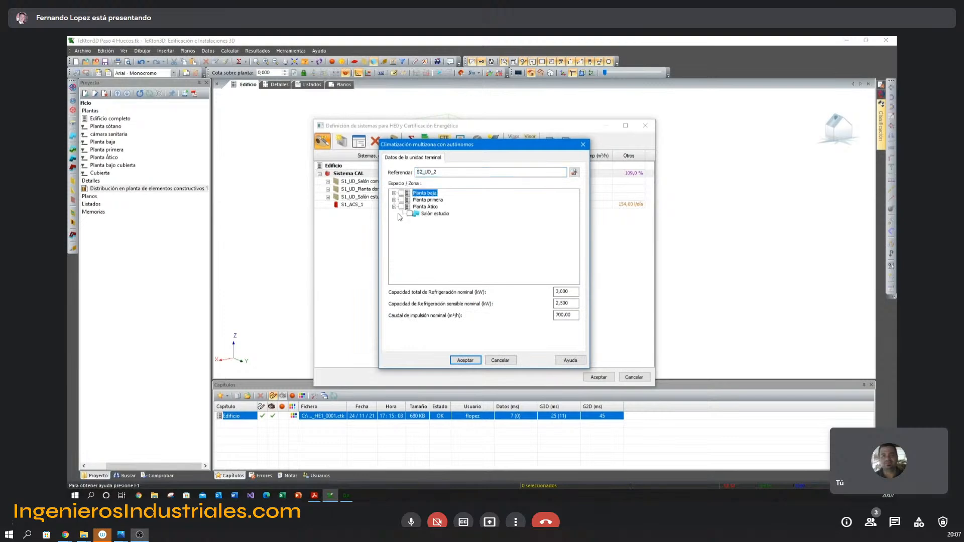
pyautogui.hotkey('alt', 'Tab')
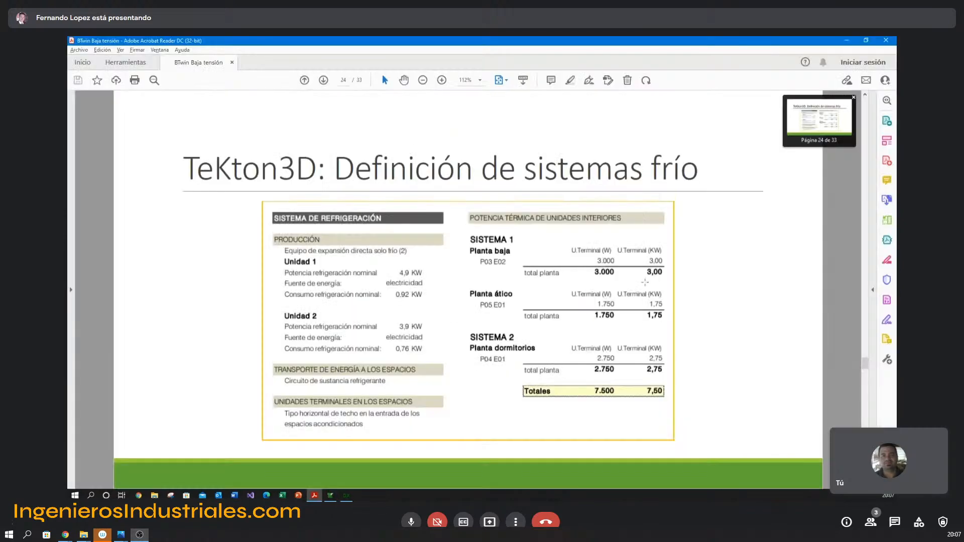
pyautogui.hotkey('alt', 'Tab')
pyautogui.press('Tab')
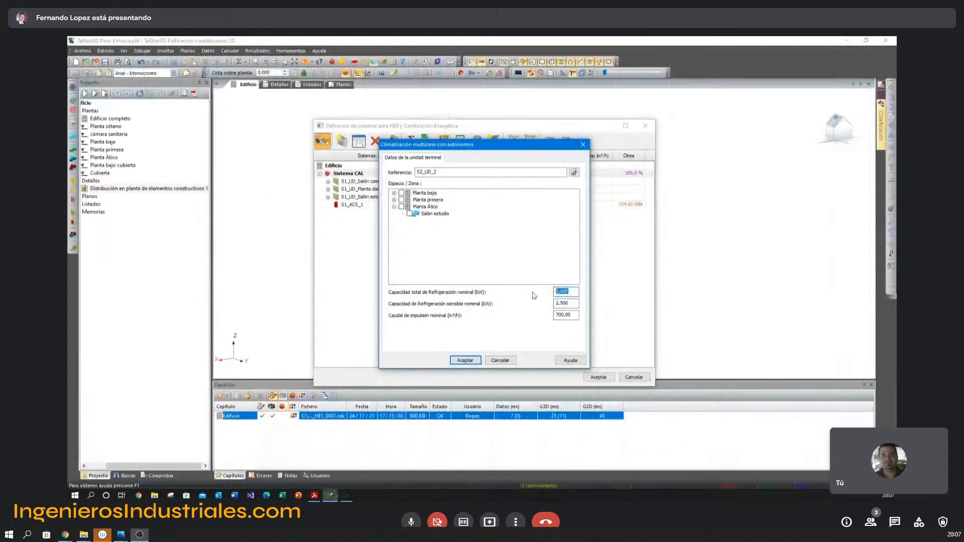
pyautogui.write('1,75')
pyautogui.press('Tab')
pyautogui.write('1,4')
pyautogui.press('Tab')
pyautogui.write('5')
# Assign the second terminal unit to the Salón estudio on Planta Ático and finish defining Sistema F1.
pyautogui.click(465, 360)
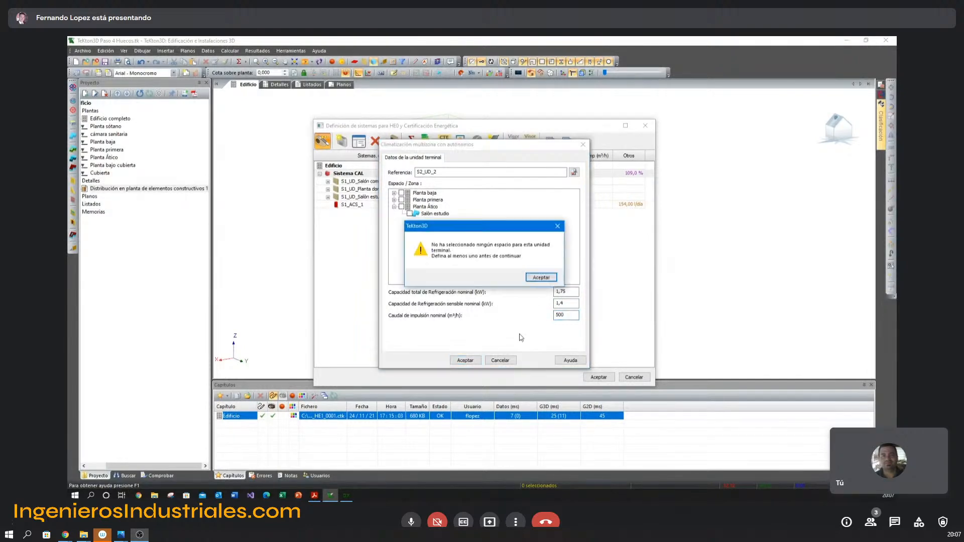
pyautogui.click(534, 278)
pyautogui.click(401, 206)
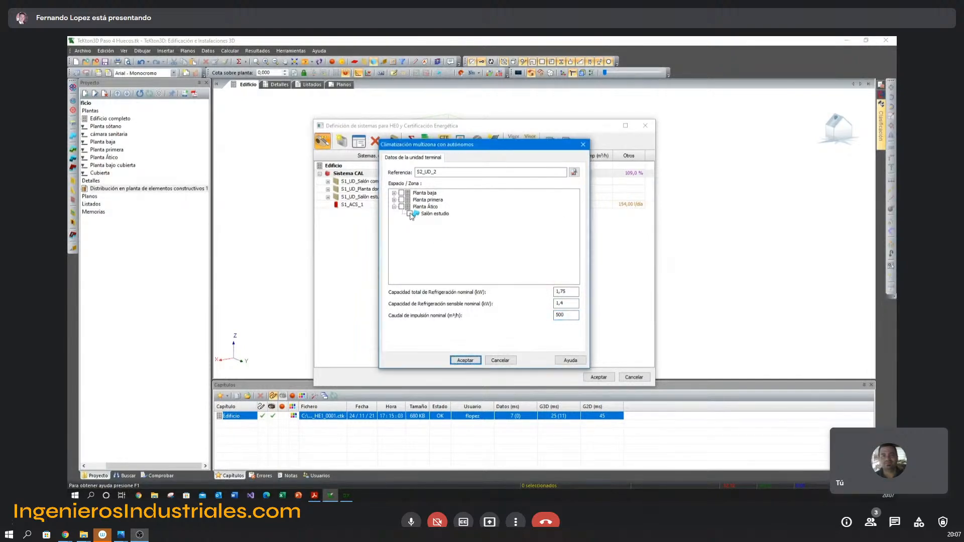
pyautogui.click(466, 361)
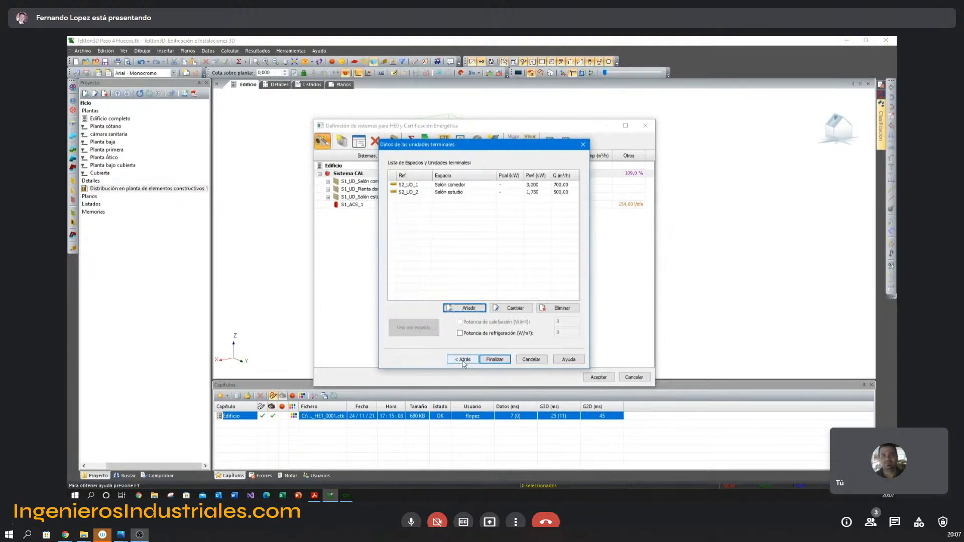
pyautogui.click(490, 359)
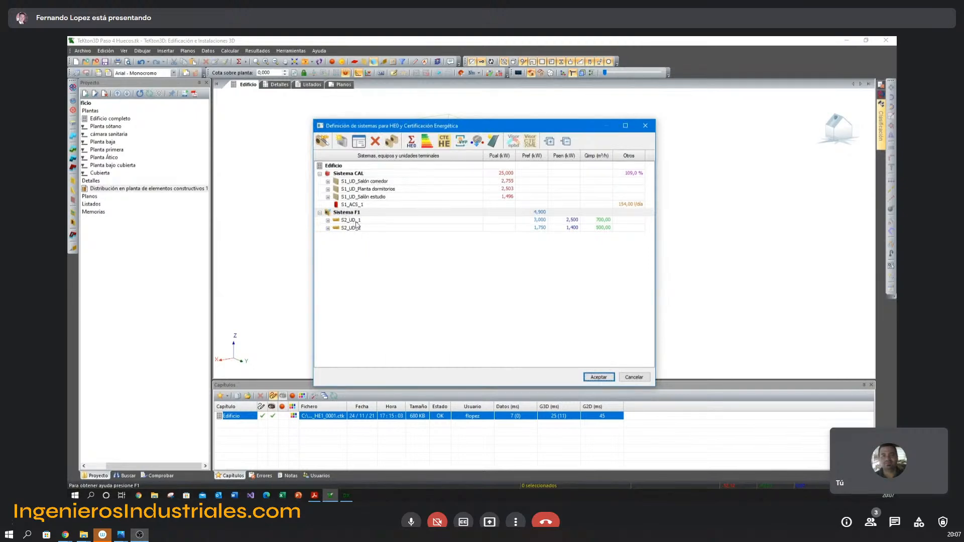
# Check the cooling specification in the PDF, and create Sistema 3 as a Sistema exclusivo de ventilación.
pyautogui.click(314, 496)
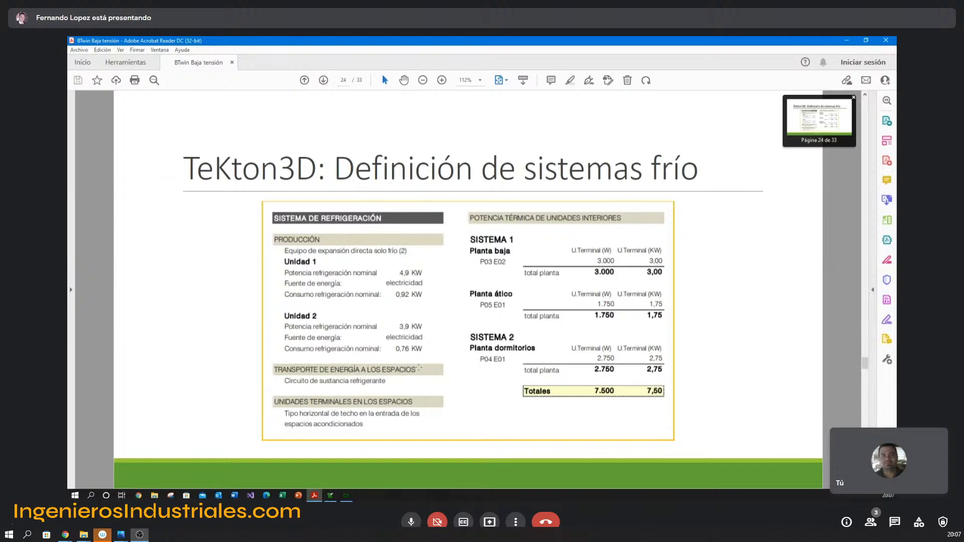
pyautogui.hotkey('alt', 'Tab')
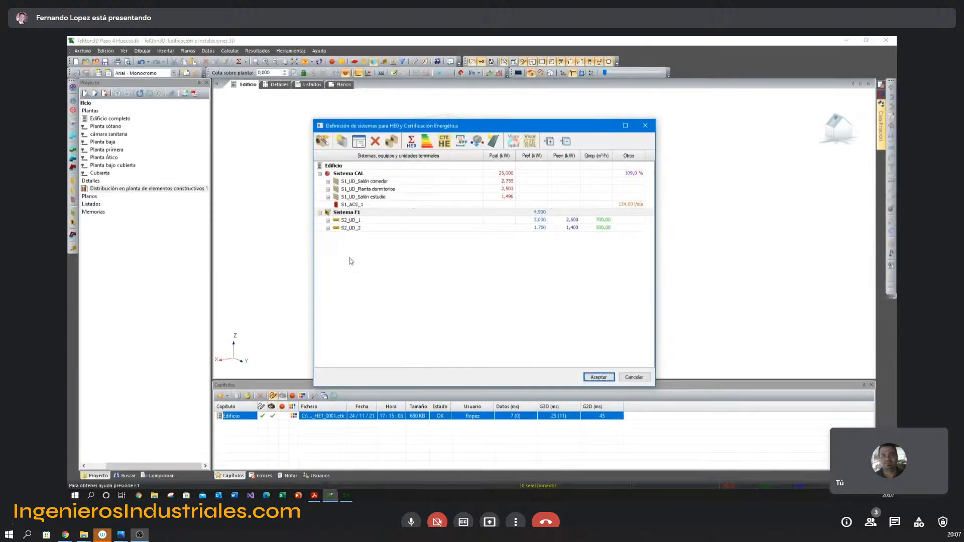
pyautogui.click(323, 141)
pyautogui.click(470, 178)
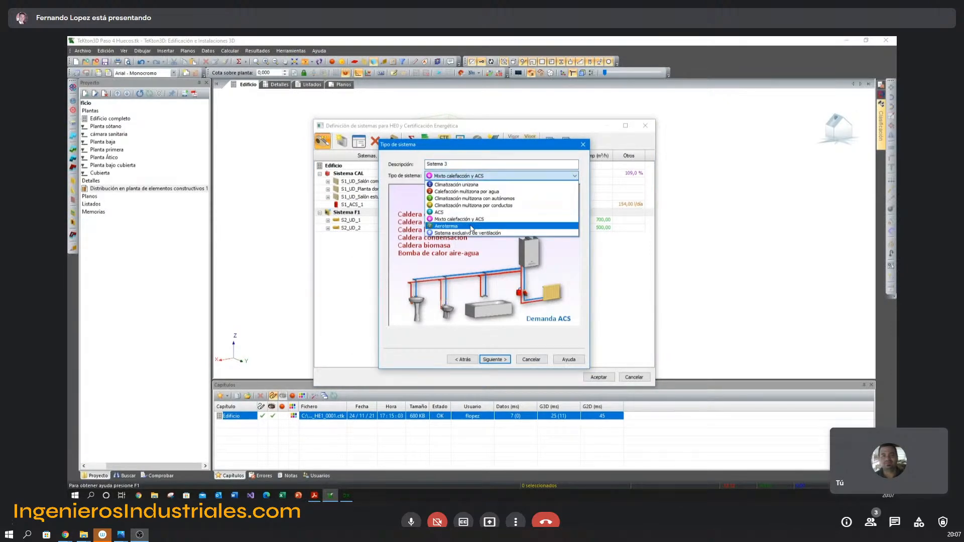
pyautogui.click(469, 234)
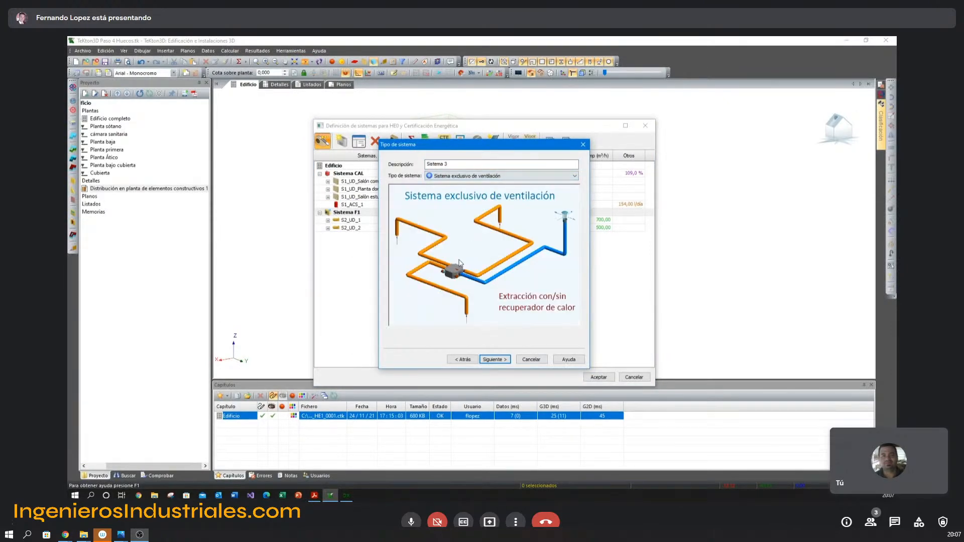
pyautogui.click(497, 359)
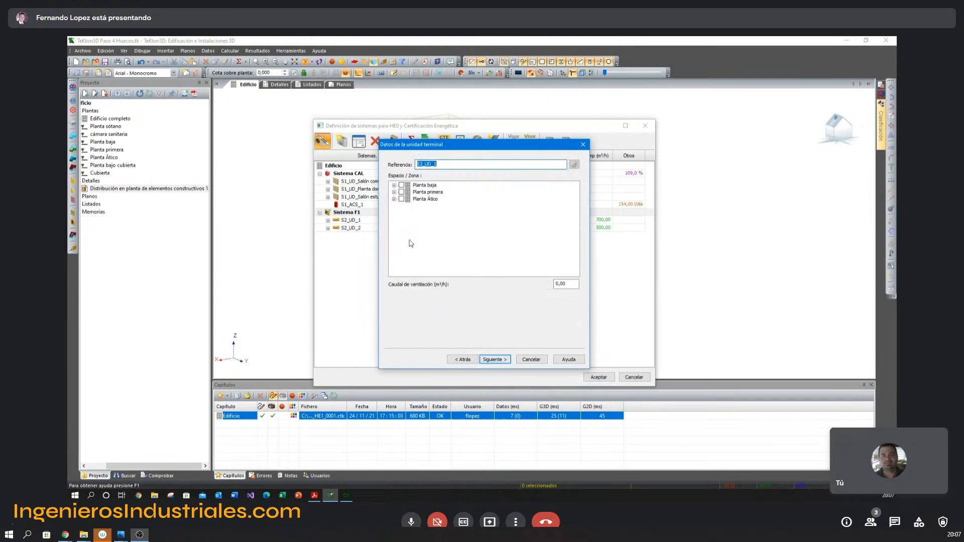
# Assign the ventilation unit to Salón comedor, Planta dormitorios and Salón estudio, and define its fan data by Especificaciones Ficha ErP.
pyautogui.click(394, 185)
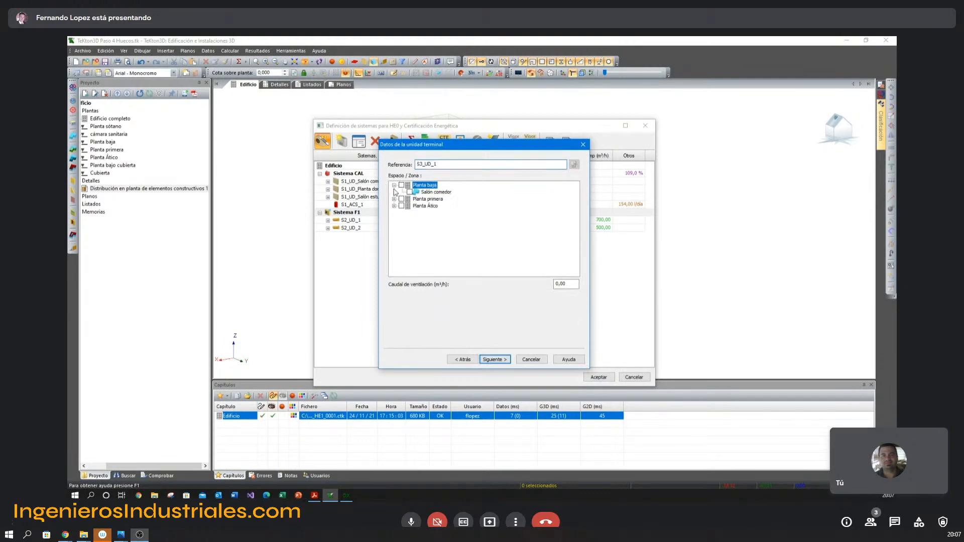
pyautogui.click(394, 199)
pyautogui.click(394, 213)
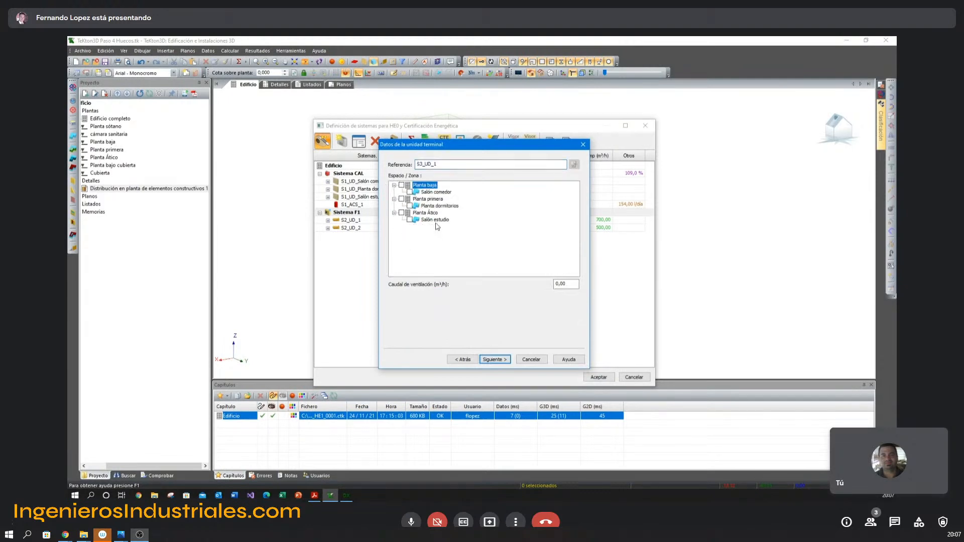
pyautogui.click(410, 193)
pyautogui.click(409, 206)
pyautogui.click(412, 221)
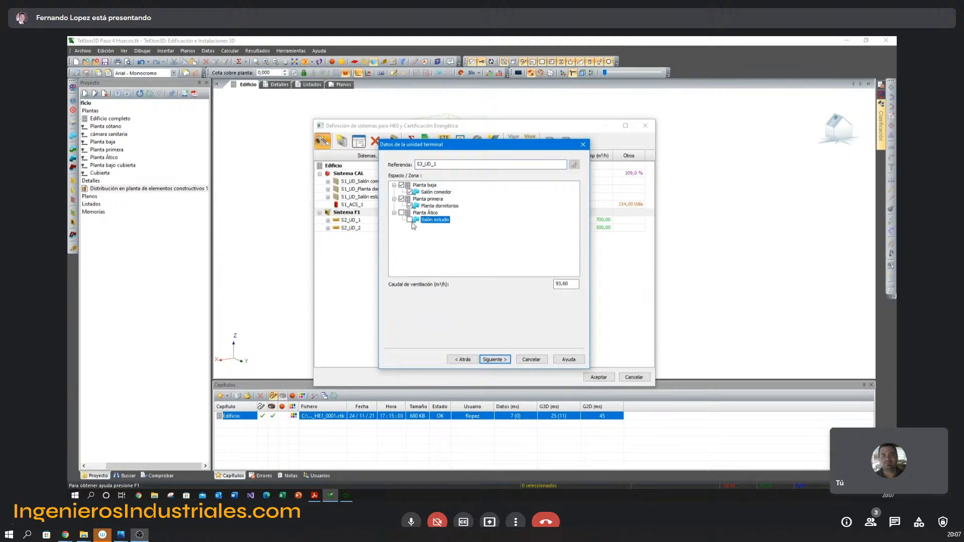
pyautogui.click(410, 221)
pyautogui.click(494, 360)
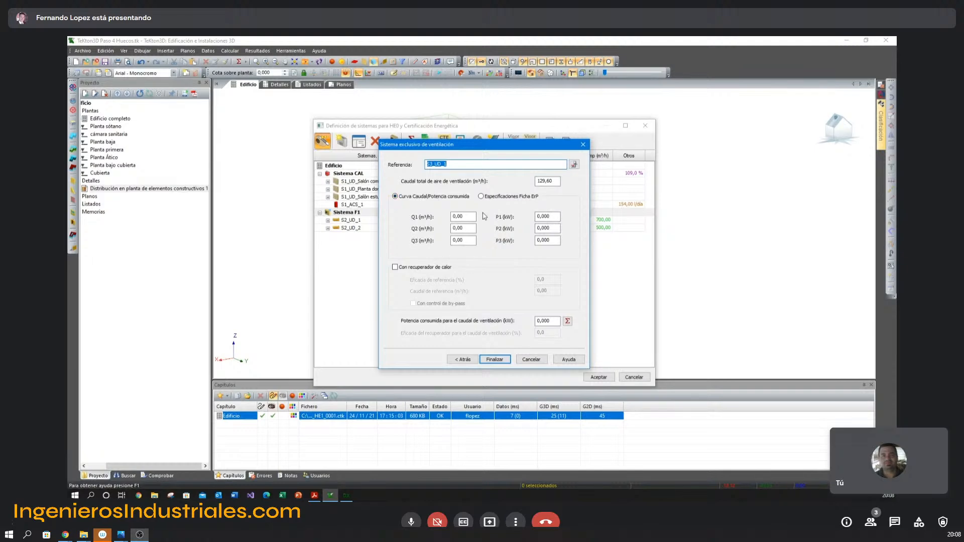
pyautogui.click(483, 197)
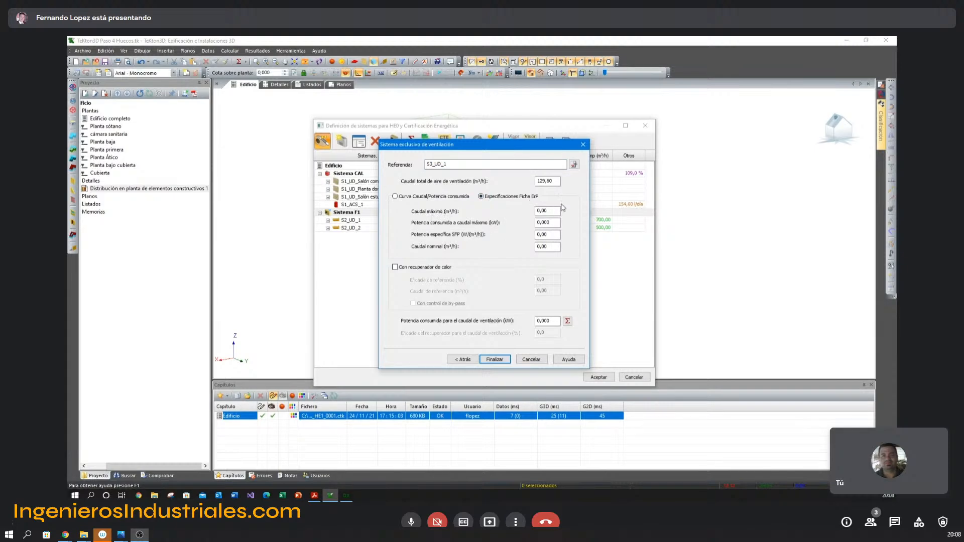
pyautogui.click(427, 197)
pyautogui.click(497, 197)
pyautogui.hotkey('alt', 'Tab')
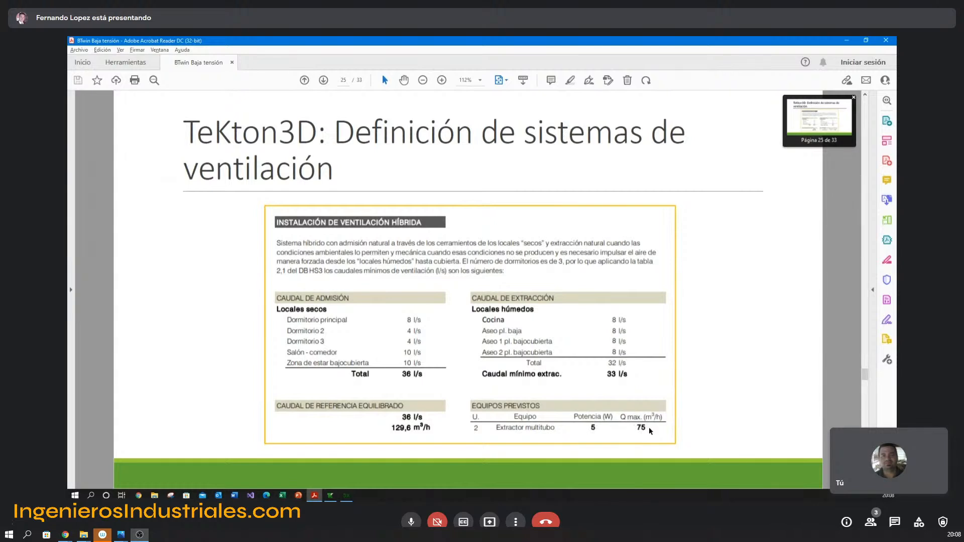
pyautogui.press('alt')
pyautogui.hotkey('alt', 'Tab')
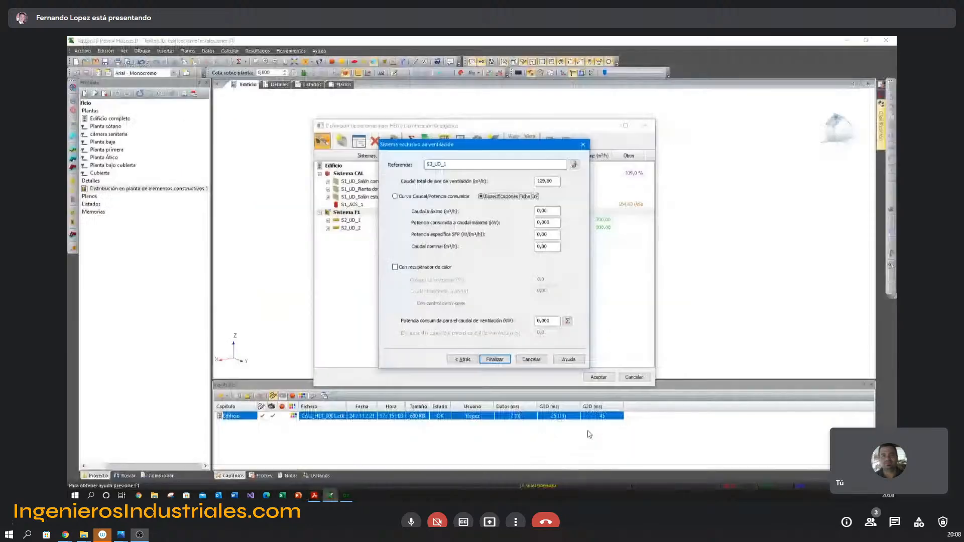
pyautogui.click(467, 361)
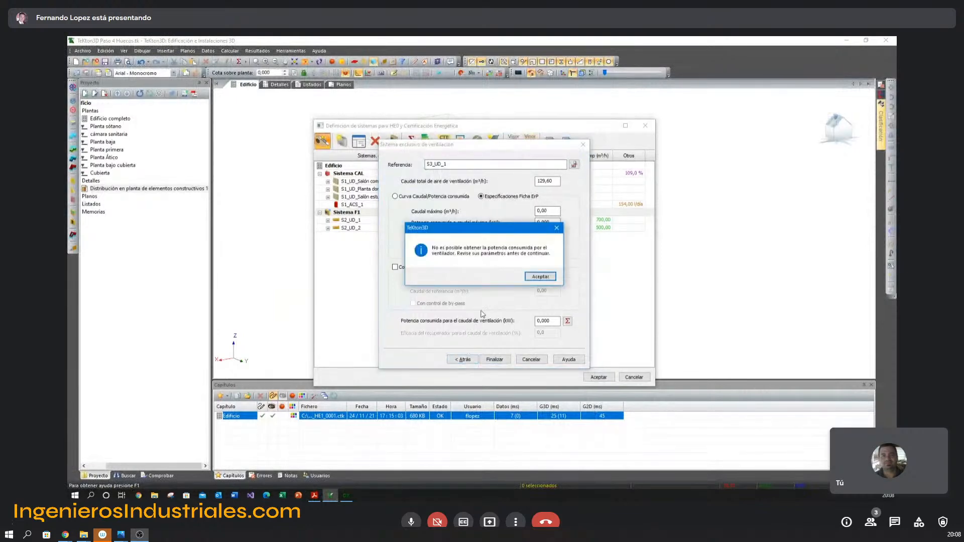
pyautogui.click(541, 277)
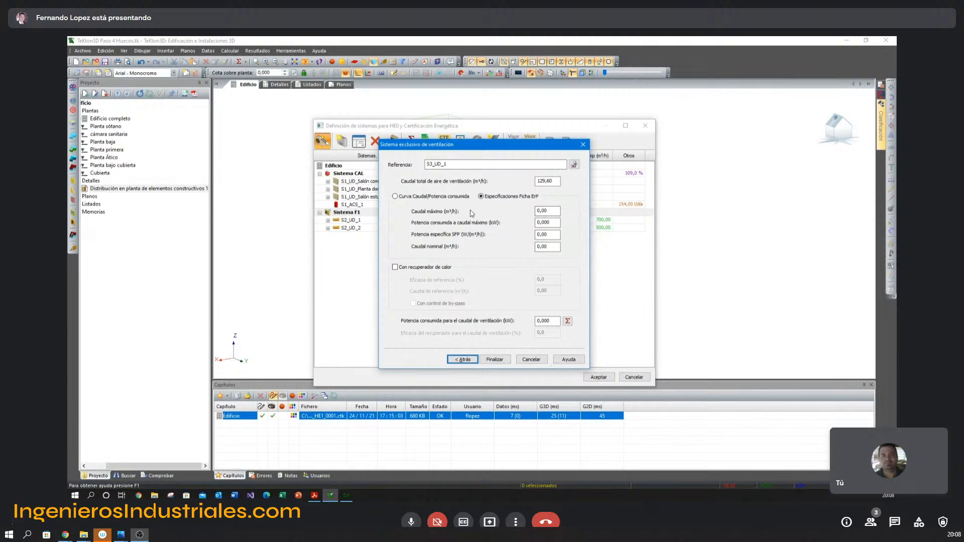
pyautogui.click(554, 181)
pyautogui.click(533, 359)
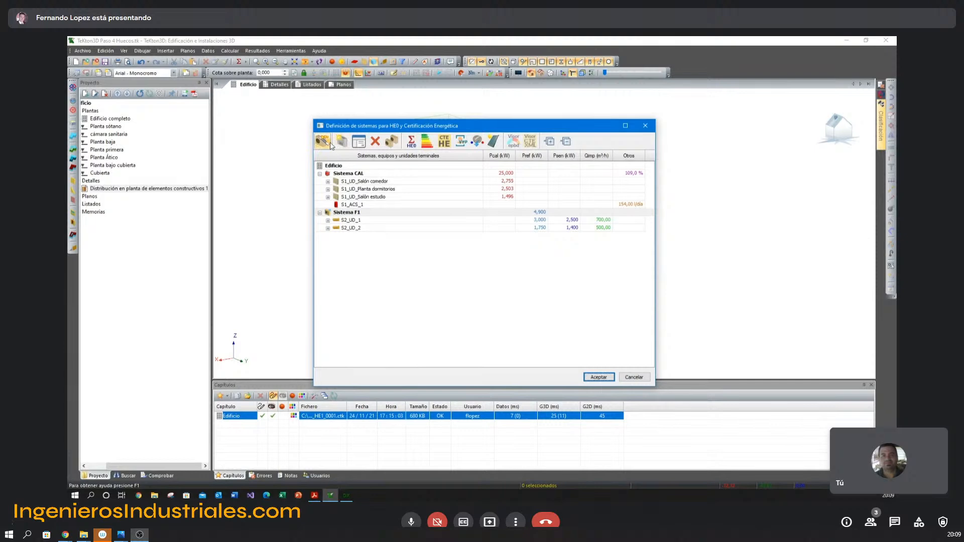
# Create Sistema 3 as a Sistema exclusivo de ventilación and assign its unit to Salón comedor on Planta baja and to Planta Ático.
pyautogui.click(322, 141)
pyautogui.click(470, 179)
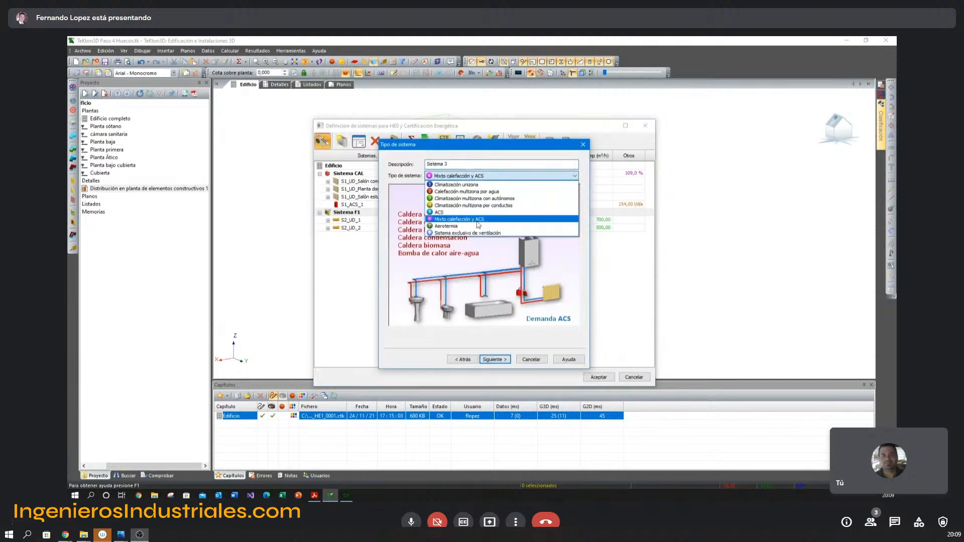
pyautogui.click(478, 235)
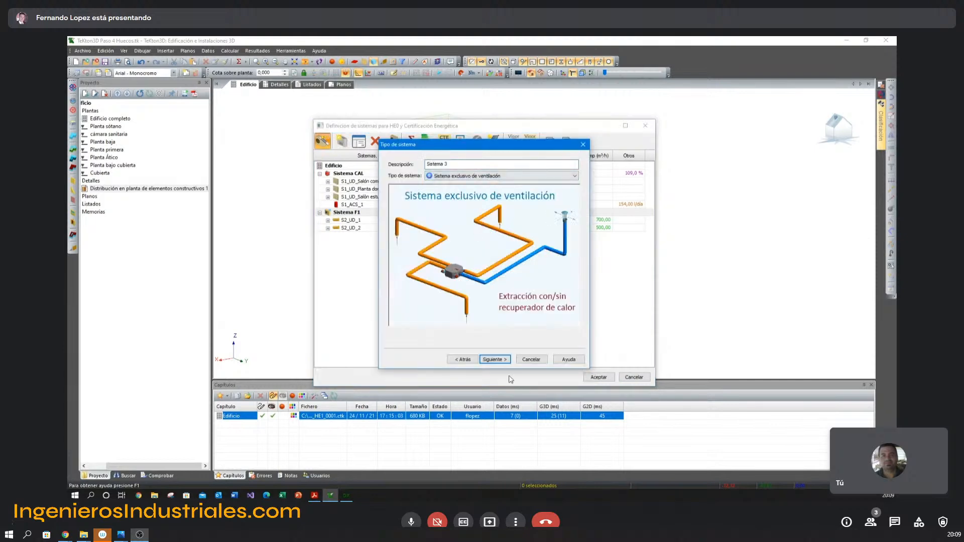
pyautogui.click(502, 360)
pyautogui.click(394, 186)
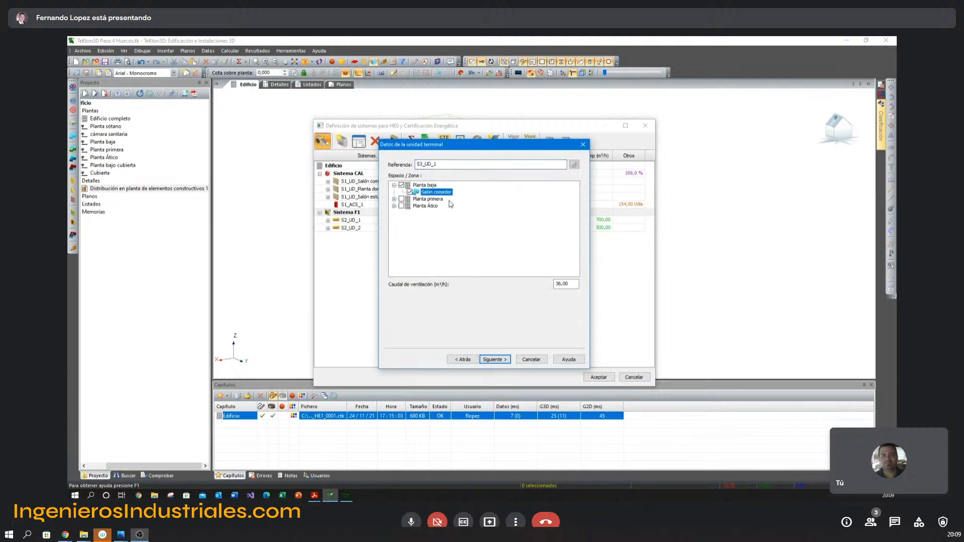
pyautogui.click(401, 206)
pyautogui.click(506, 363)
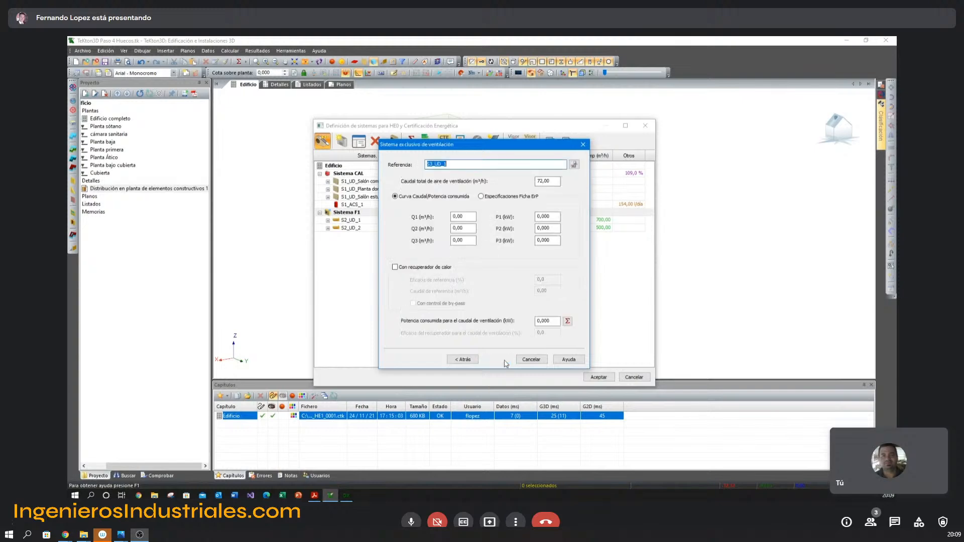
# Define the fan by Especificaciones Ficha ErP with the PDF values: 75 m³/h maximum flow and 0,005 kW consumed at maximum flow.
pyautogui.click(502, 198)
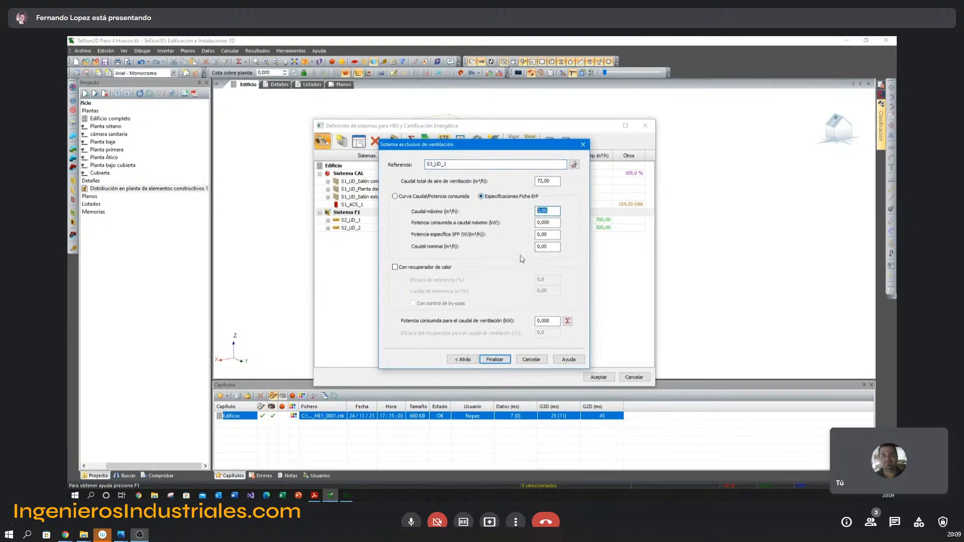
pyautogui.hotkey('alt', 'Tab')
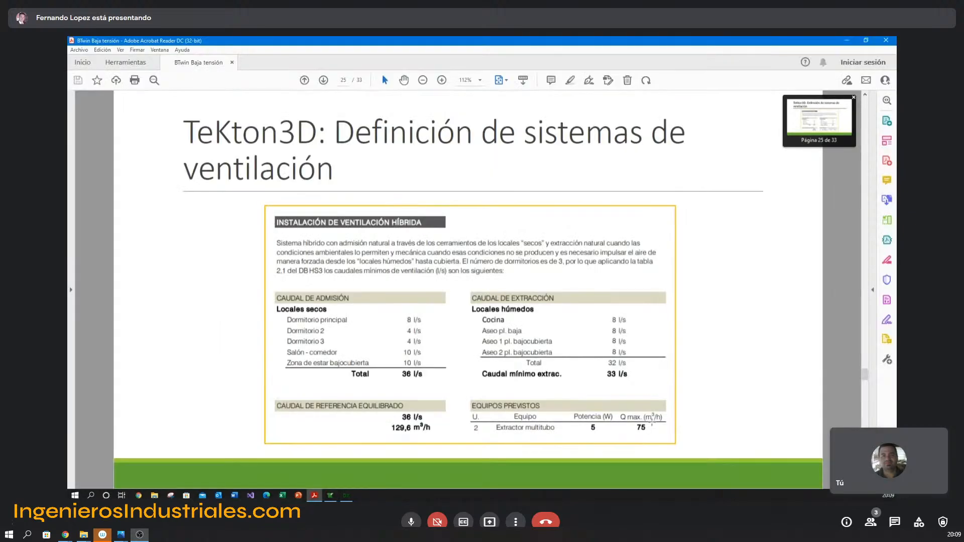
pyautogui.hotkey('alt', 'Tab')
pyautogui.write('75')
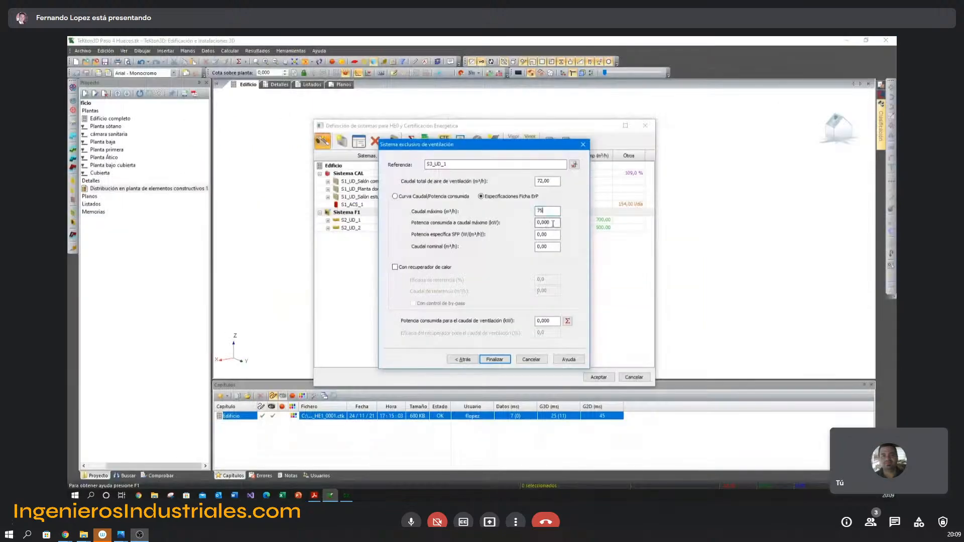
pyautogui.press('Tab')
pyautogui.write('0,00')
pyautogui.hotkey('alt', 'Tab')
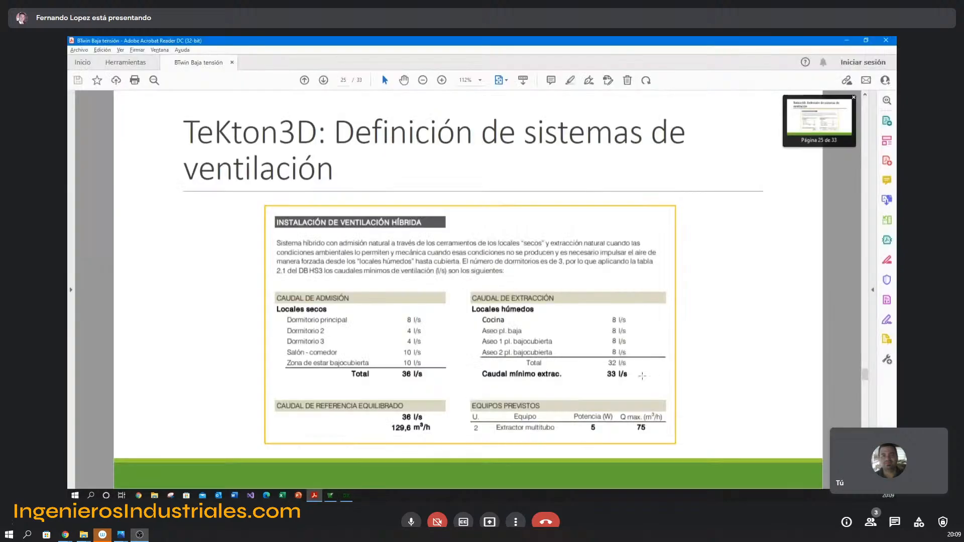
pyautogui.hotkey('alt', 'Tab')
pyautogui.write('5')
pyautogui.press('Tab')
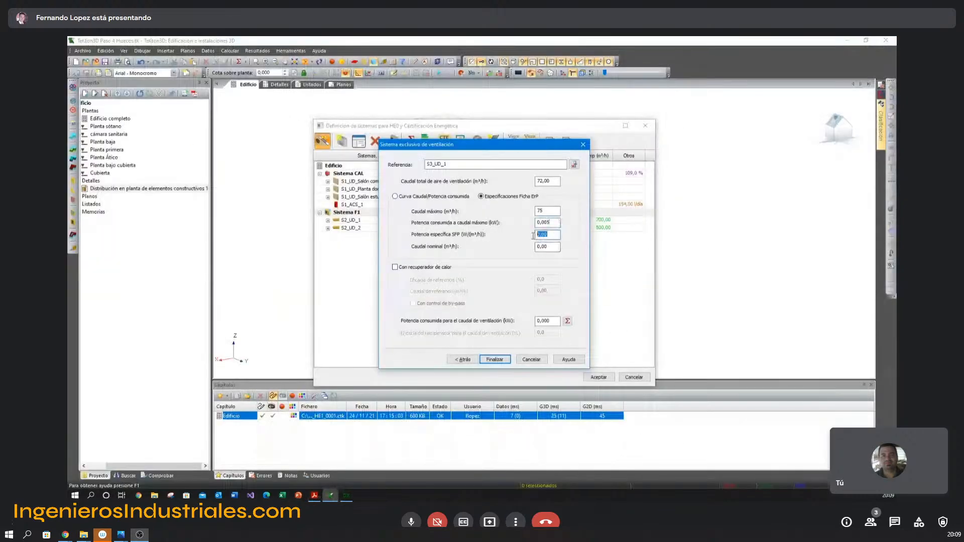
# Set the specific power to 0,06 and nominal flow to 70 m³/h, calculate consumed power, and finish the system without heat recovery.
pyautogui.write('0,0')
pyautogui.click(553, 246)
pyautogui.write('70')
pyautogui.click(567, 321)
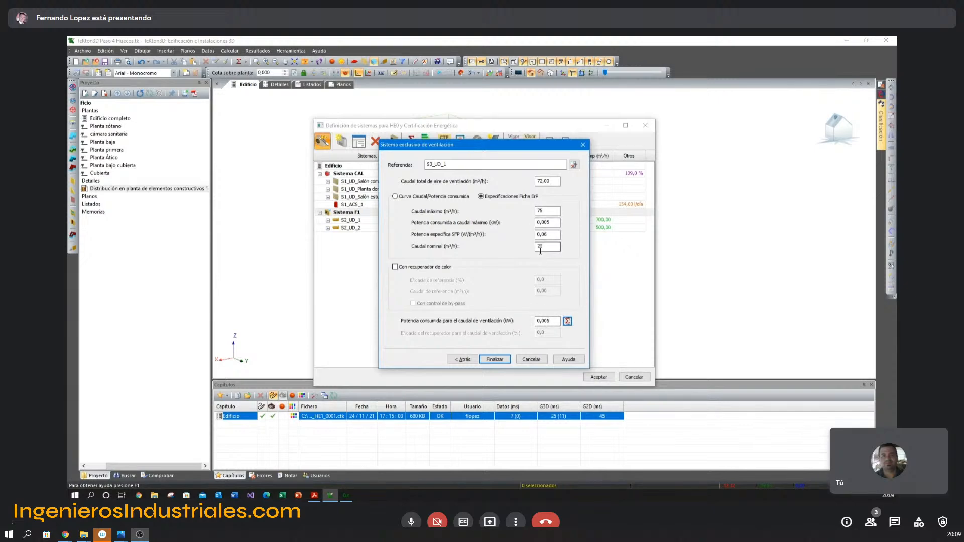
pyautogui.click(396, 267)
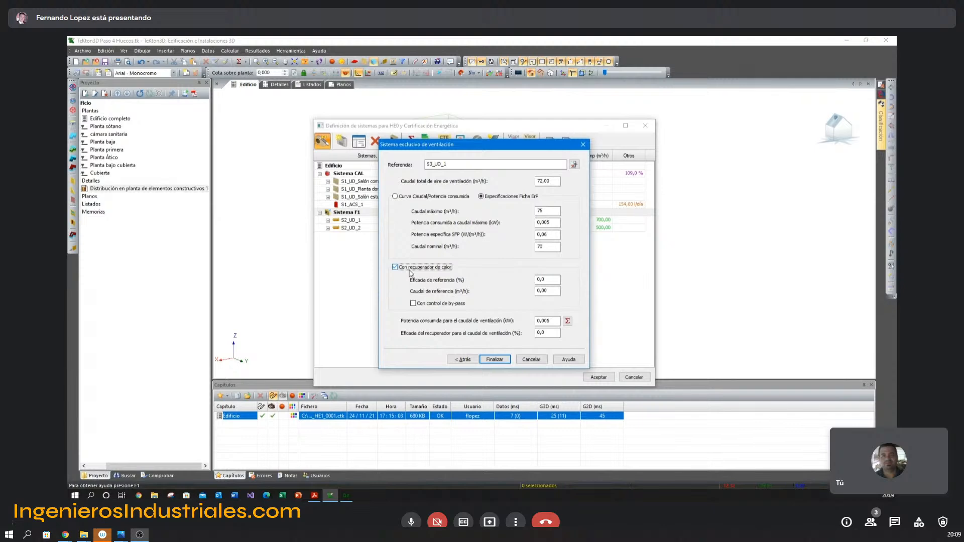
pyautogui.click(548, 292)
pyautogui.click(405, 268)
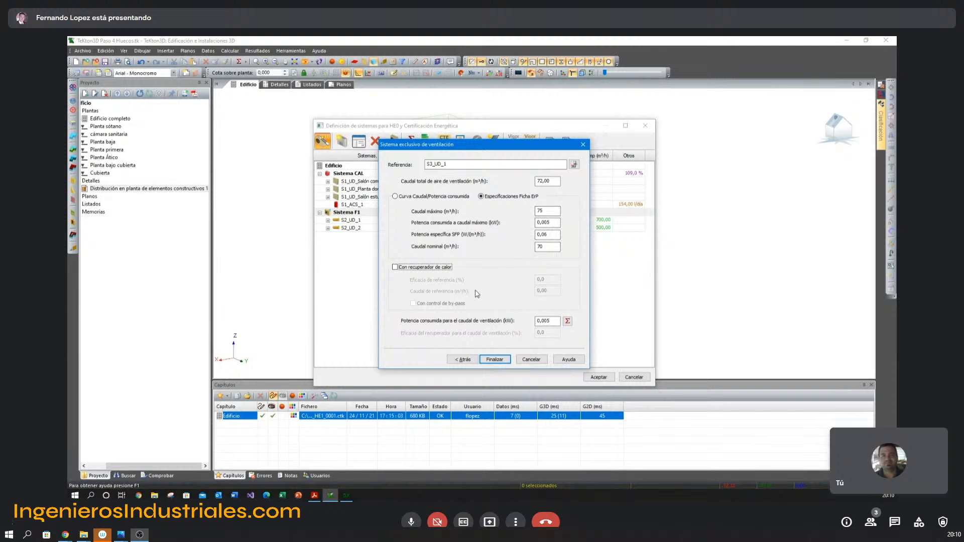
pyautogui.click(493, 360)
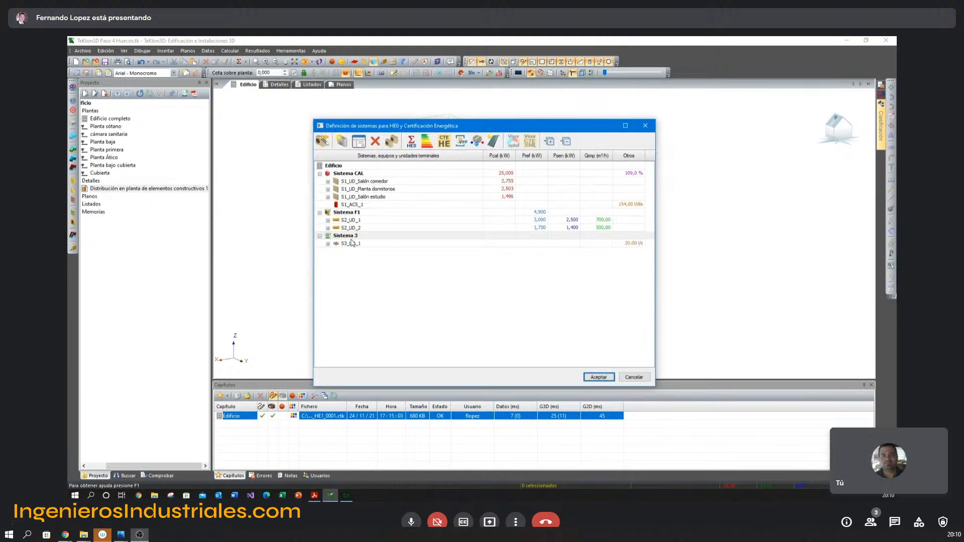
# Duplicate Sistema 3 and rename the copied ventilation system as Sistema PA.
pyautogui.click(391, 143)
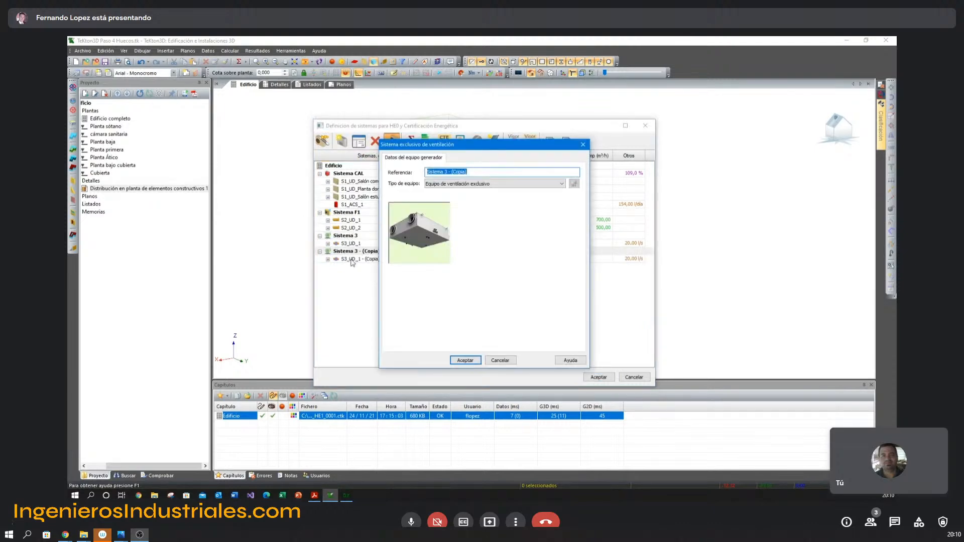
pyautogui.moveTo(445, 172); pyautogui.dragTo(553, 176)
pyautogui.write('PA')
pyautogui.press('Return')
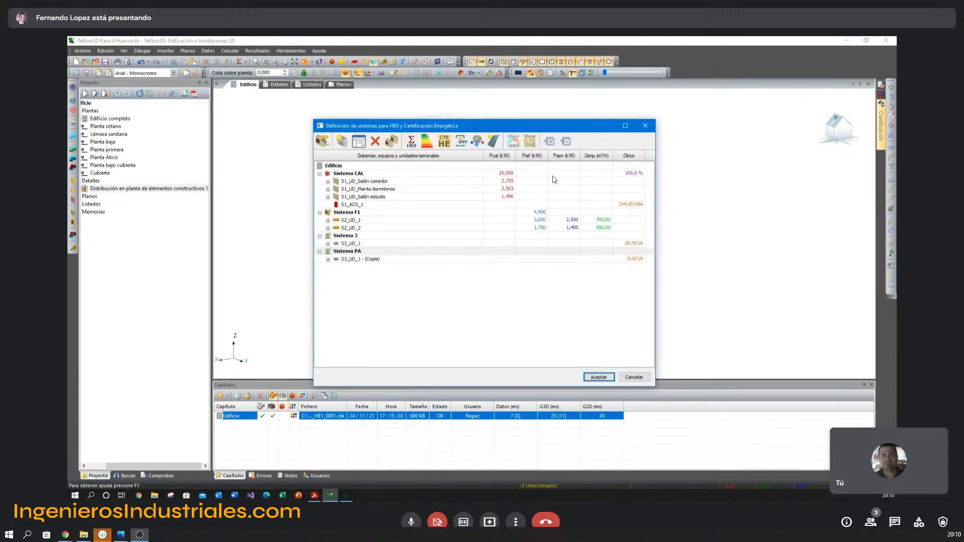
# Rename Sistema PA's unit as S3_UD_2 and assign it to Planta primera and Planta Ático instead of Planta baja.
pyautogui.doubleClick(368, 259)
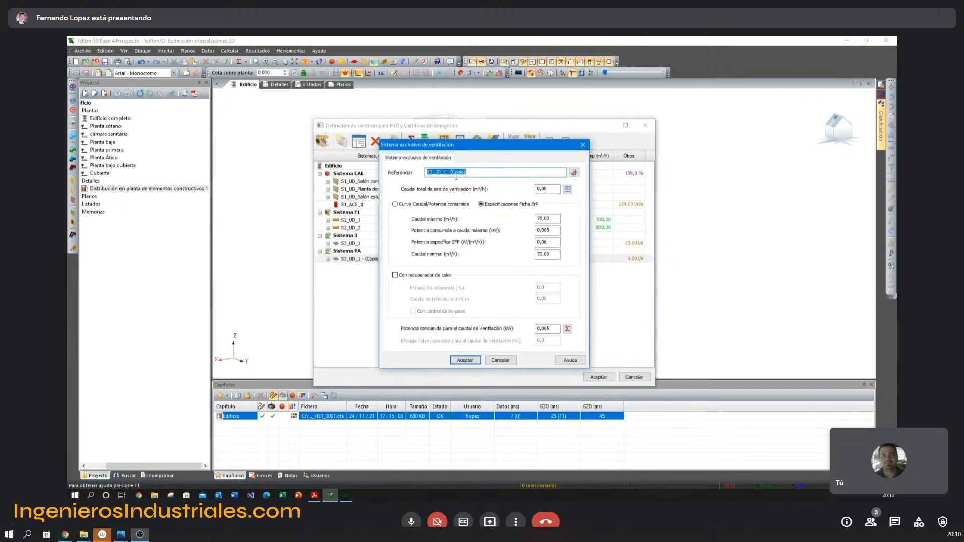
pyautogui.moveTo(449, 173); pyautogui.dragTo(529, 172)
pyautogui.press('BackSpace')
pyautogui.press('Return')
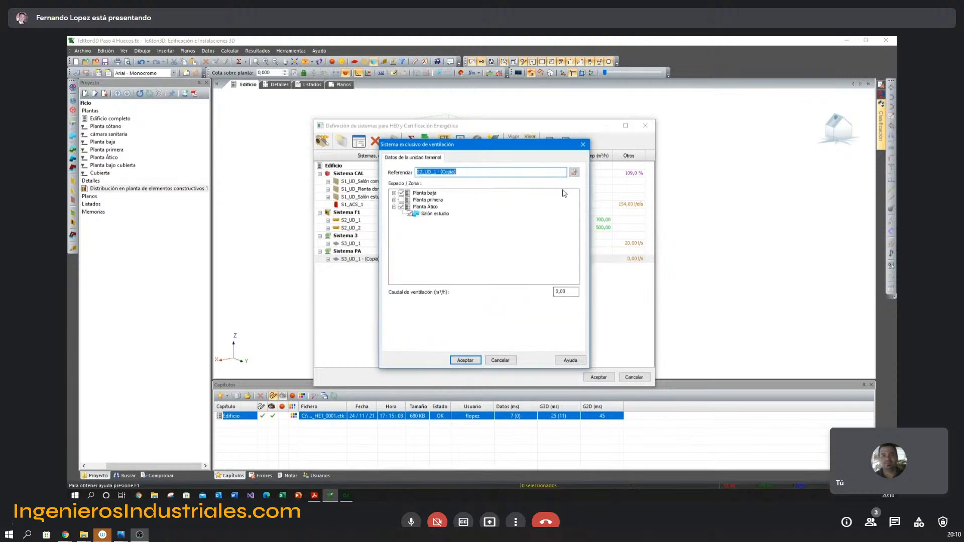
pyautogui.click(401, 199)
pyautogui.click(401, 194)
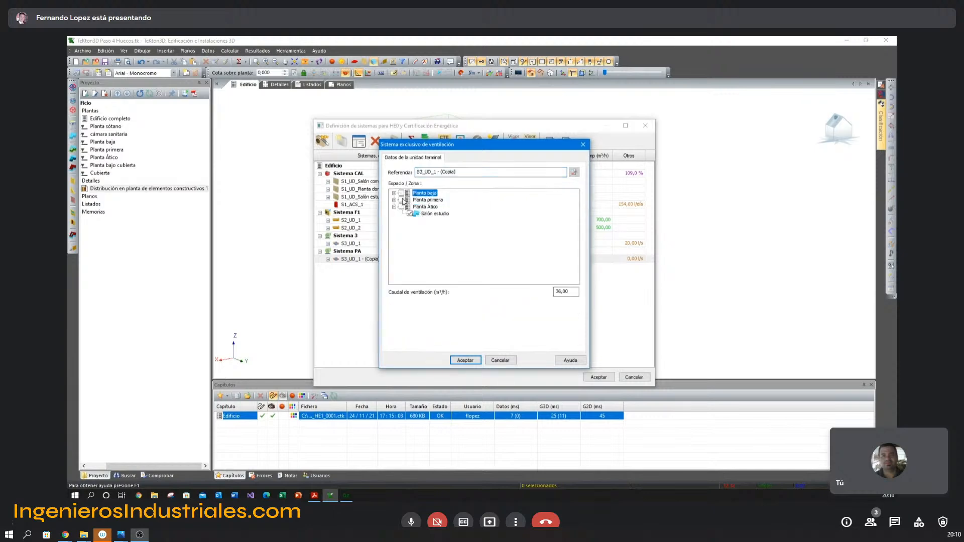
pyautogui.click(402, 200)
pyautogui.click(470, 364)
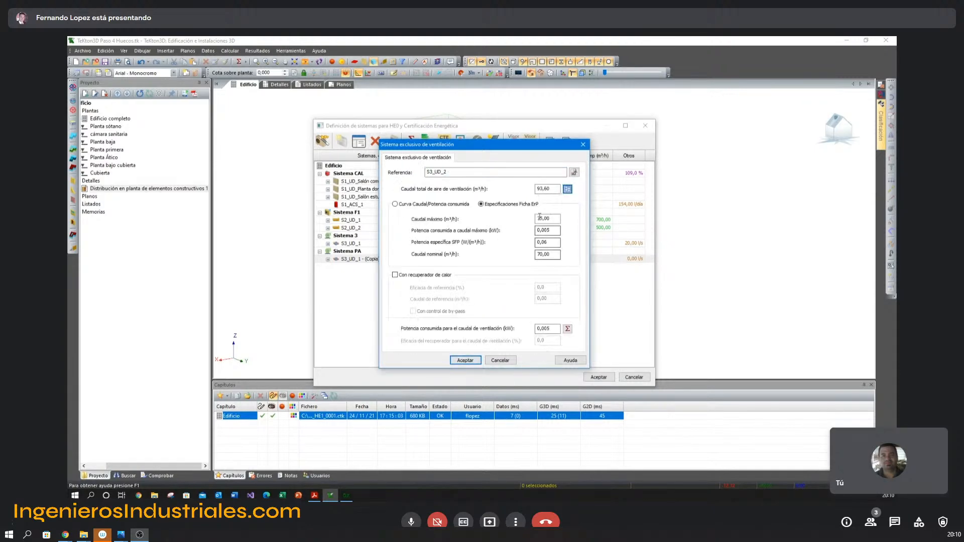
pyautogui.click(470, 364)
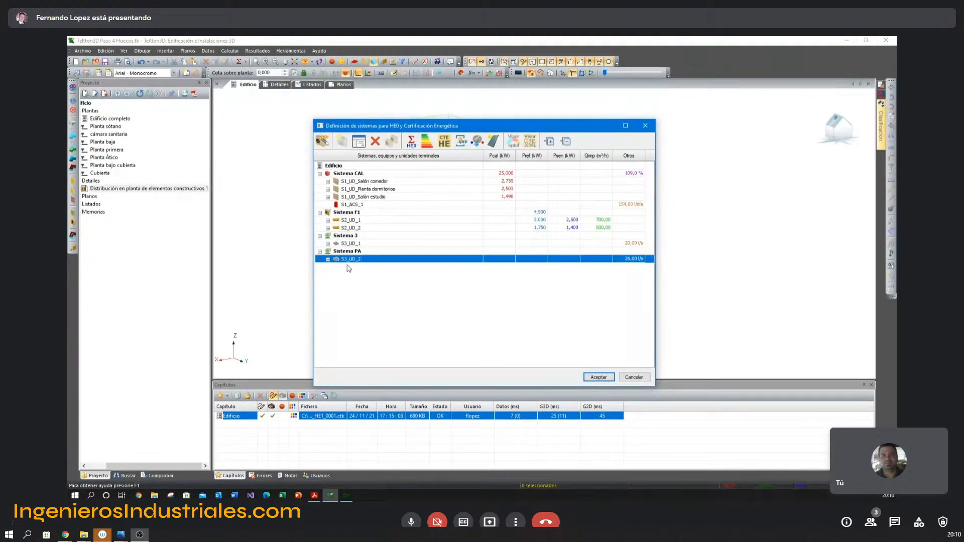
# Review Sistema 3 and Sistema PA, and close the systems definition discarding all changes.
pyautogui.click(343, 251)
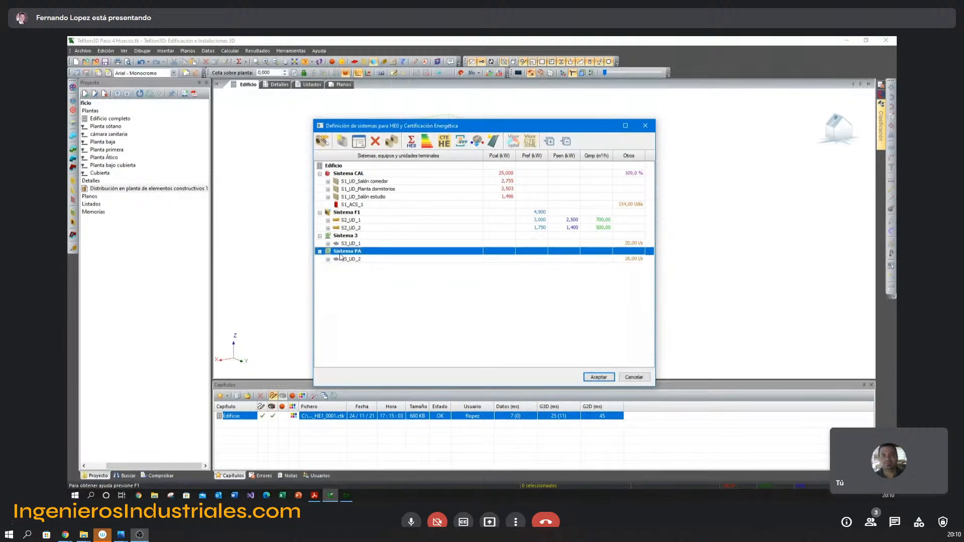
pyautogui.click(343, 236)
pyautogui.click(343, 252)
pyautogui.click(634, 378)
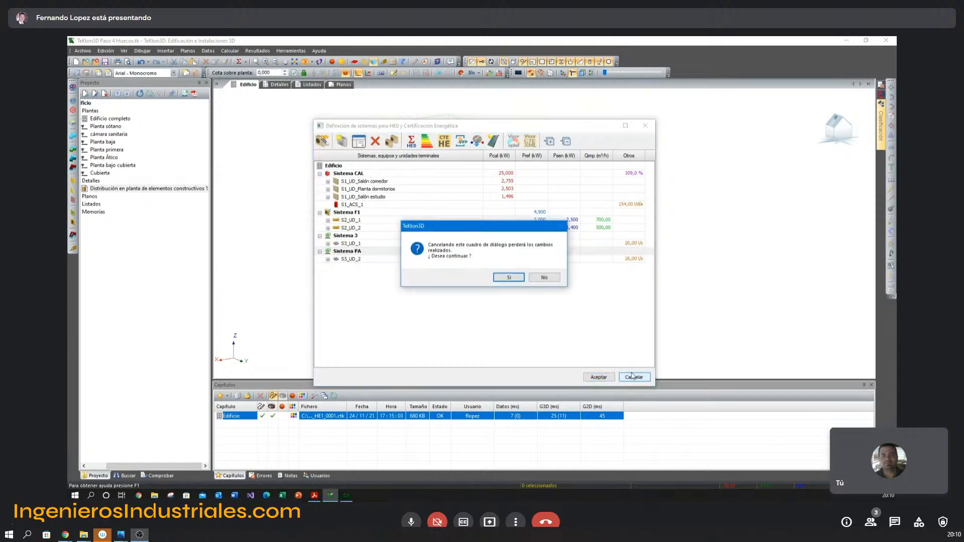
pyautogui.click(510, 278)
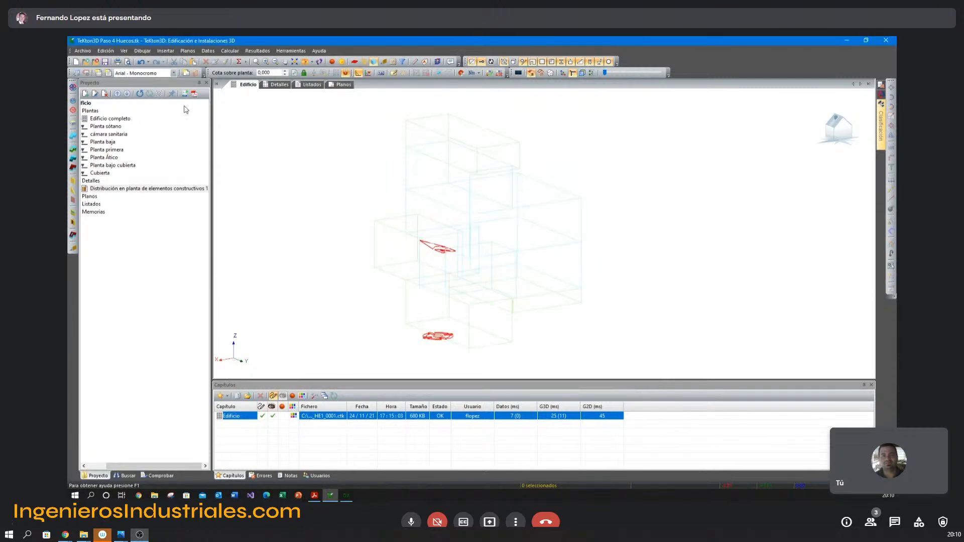
# Open the project TeKton3D Paso 5 Sistemas.tk from the Paso 5 Definición de sistemas folder without saving the current project.
pyautogui.click(86, 62)
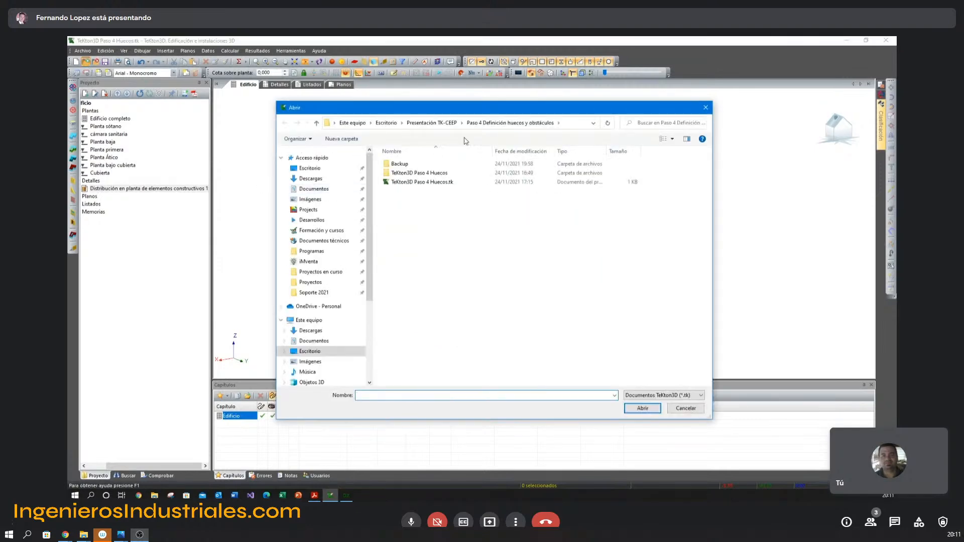
pyautogui.click(432, 123)
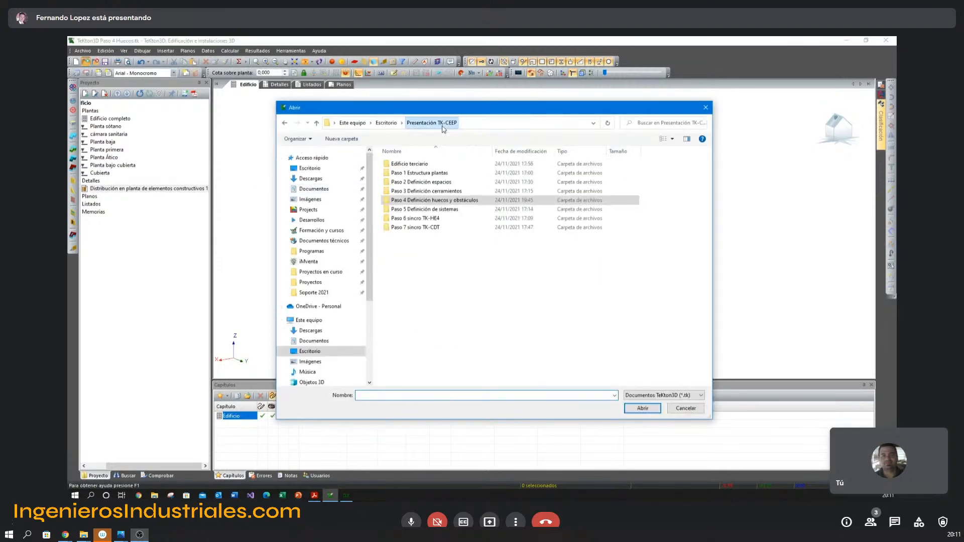
pyautogui.doubleClick(432, 210)
pyautogui.doubleClick(426, 182)
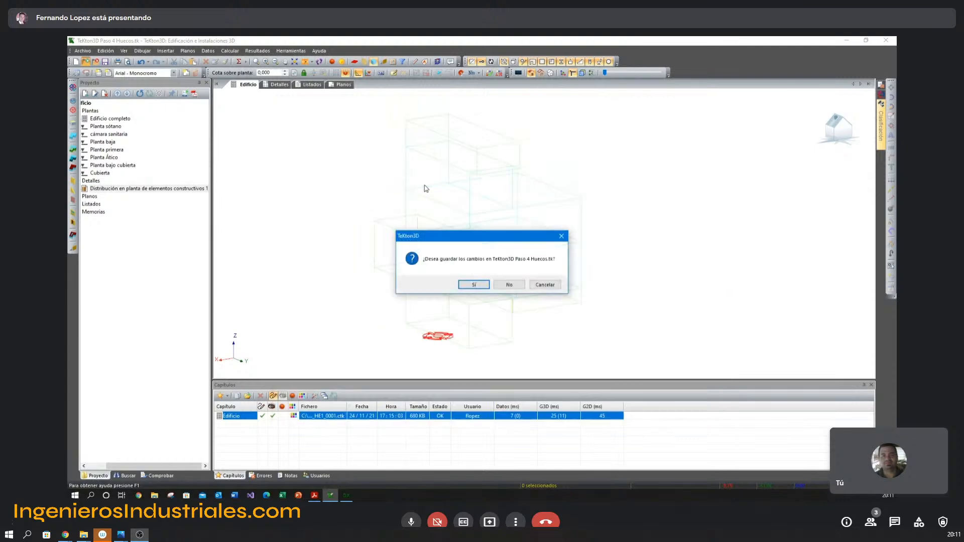
pyautogui.click(506, 285)
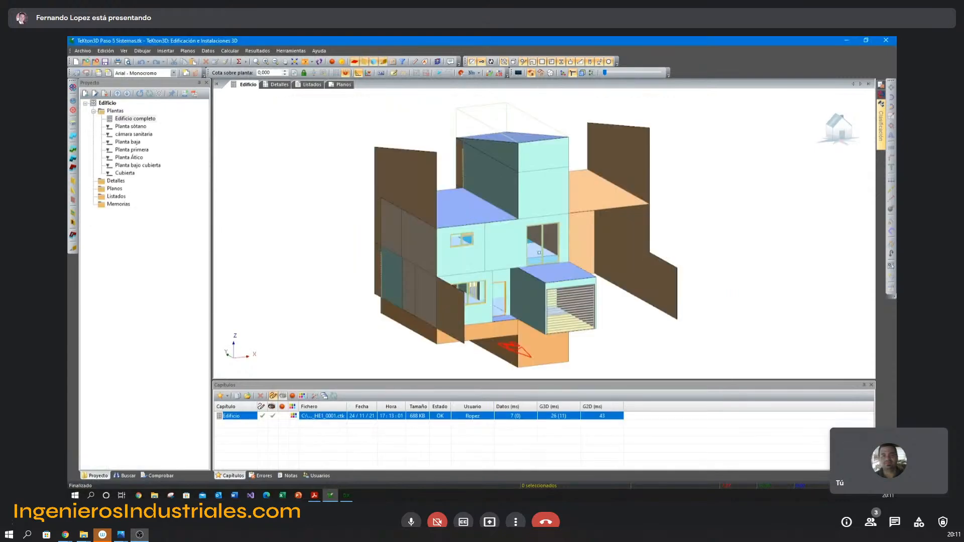
# Open this project's systems definition for HE0 and energy certification, and select Sistema 4.
pyautogui.click(208, 50)
pyautogui.click(230, 160)
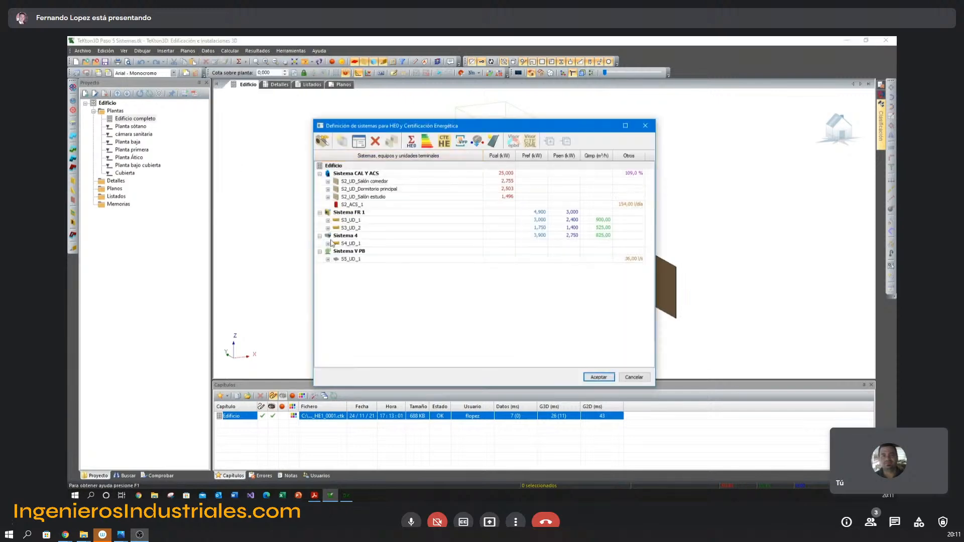
pyautogui.click(341, 237)
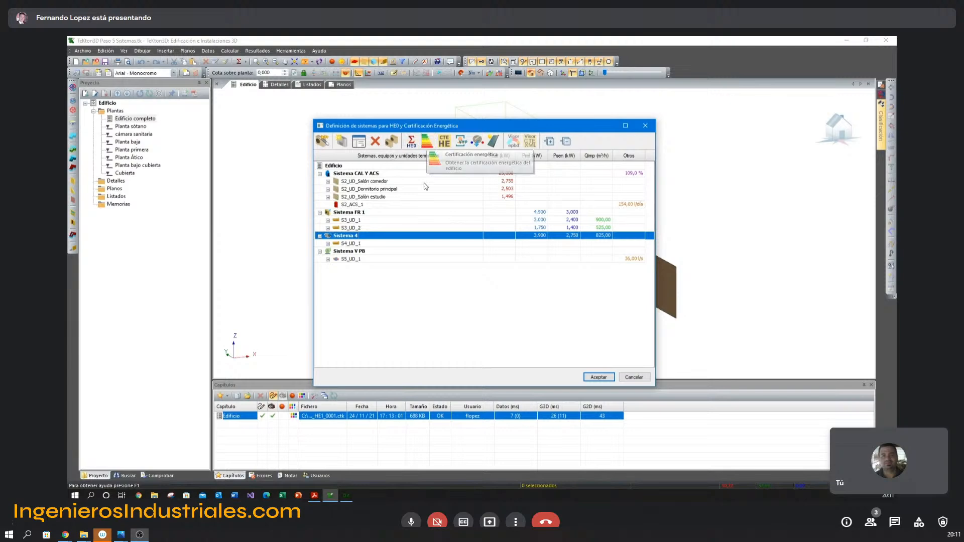
# Calculate the building's energy certification and review the EnergyPlus consumption and demand simulation log.
pyautogui.click(428, 145)
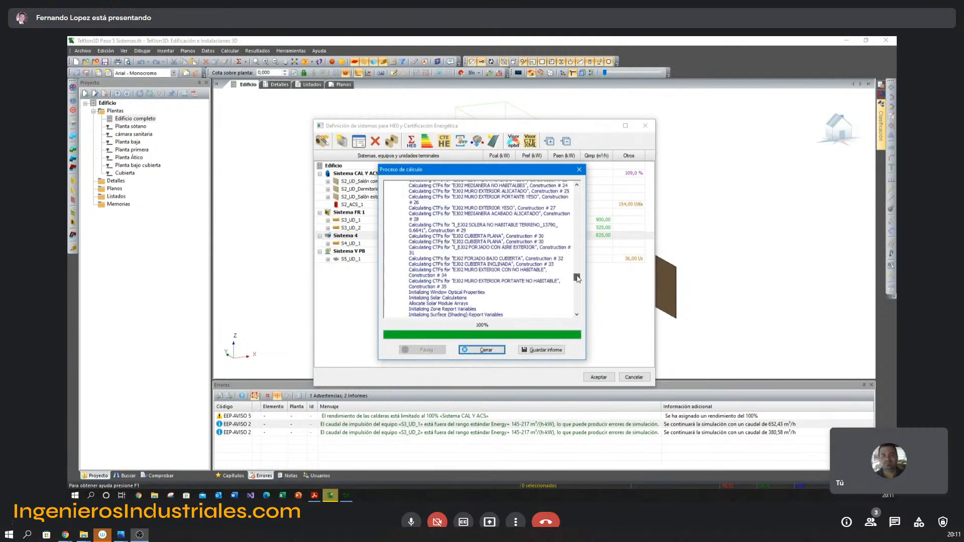
pyautogui.moveTo(577, 307); pyautogui.dragTo(576, 244)
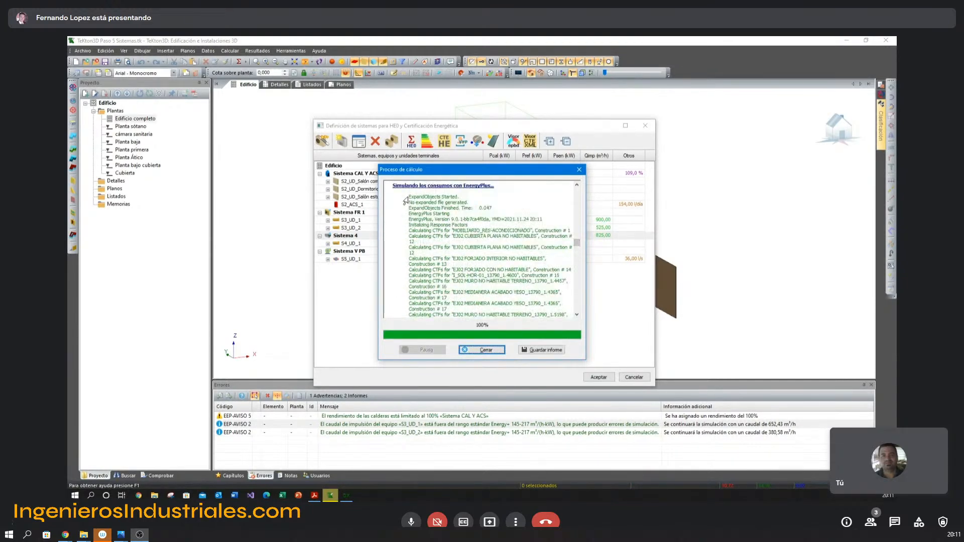
pyautogui.moveTo(405, 196); pyautogui.dragTo(461, 274)
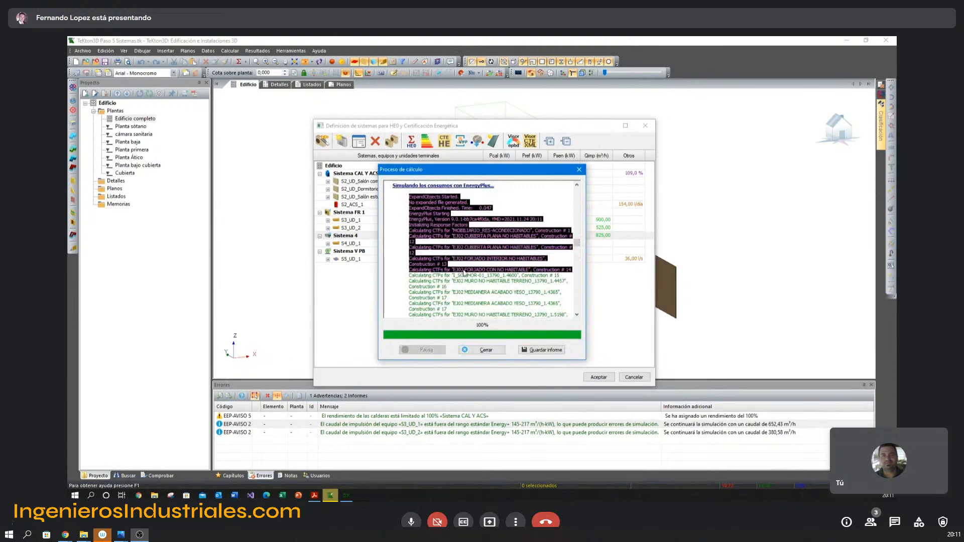
pyautogui.click(463, 286)
pyautogui.tripleClick(416, 269)
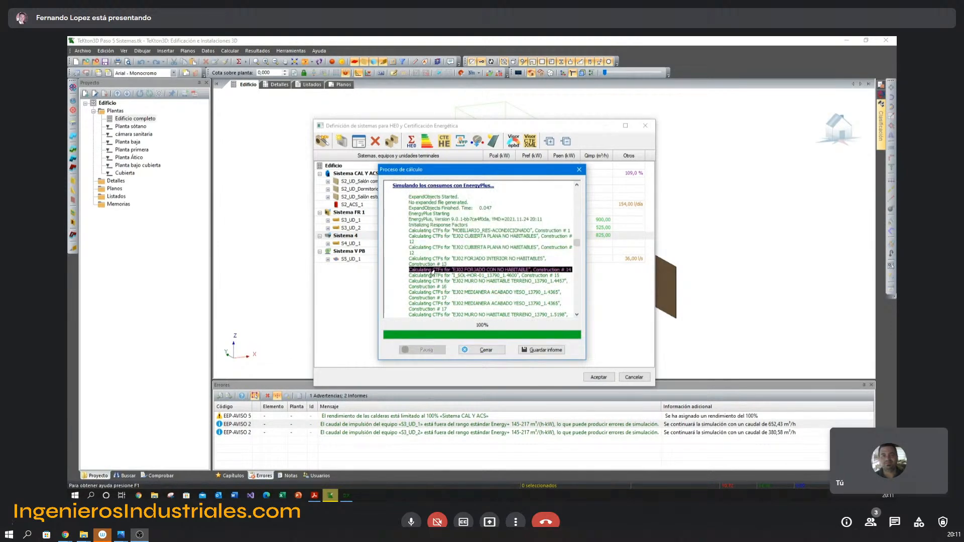
pyautogui.click(439, 274)
pyautogui.moveTo(444, 271); pyautogui.dragTo(407, 271)
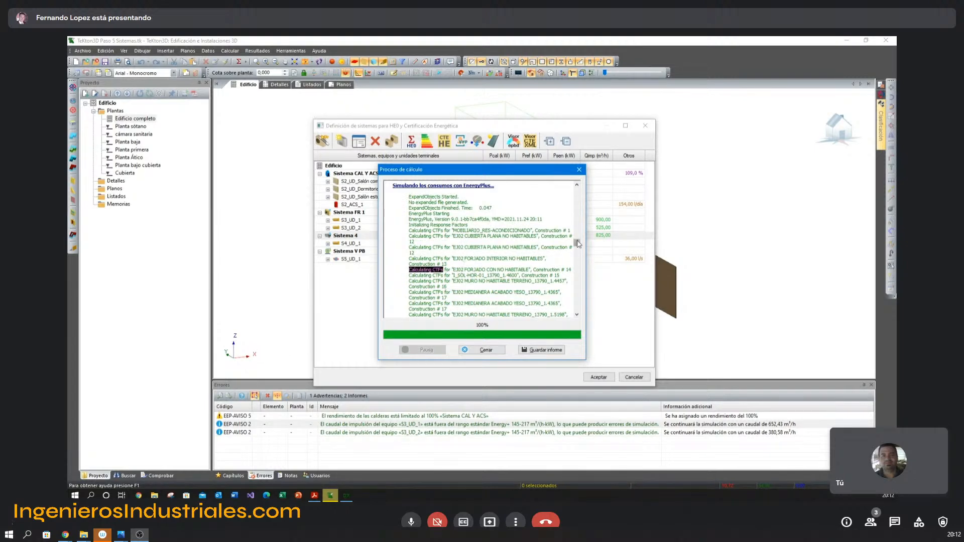
pyautogui.moveTo(577, 244); pyautogui.dragTo(581, 263)
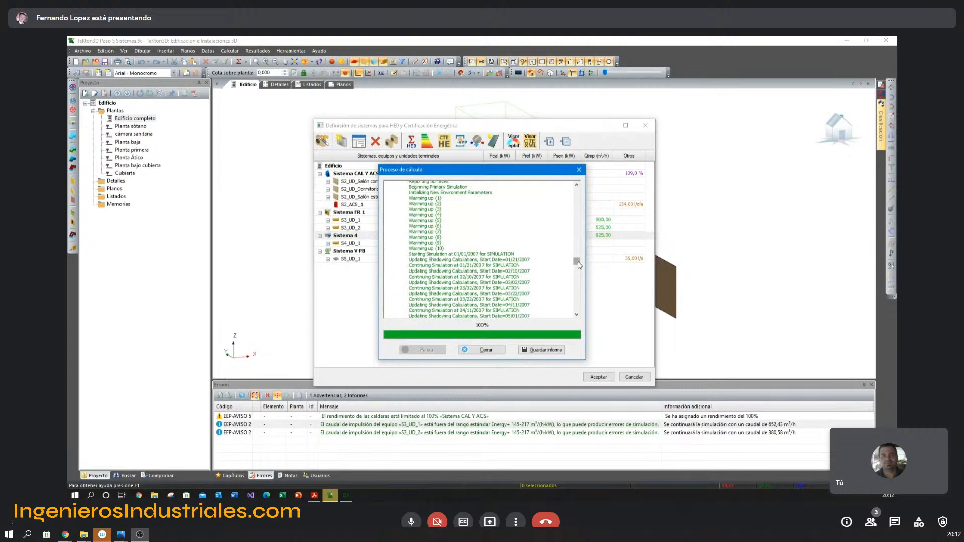
pyautogui.moveTo(578, 261); pyautogui.dragTo(578, 273)
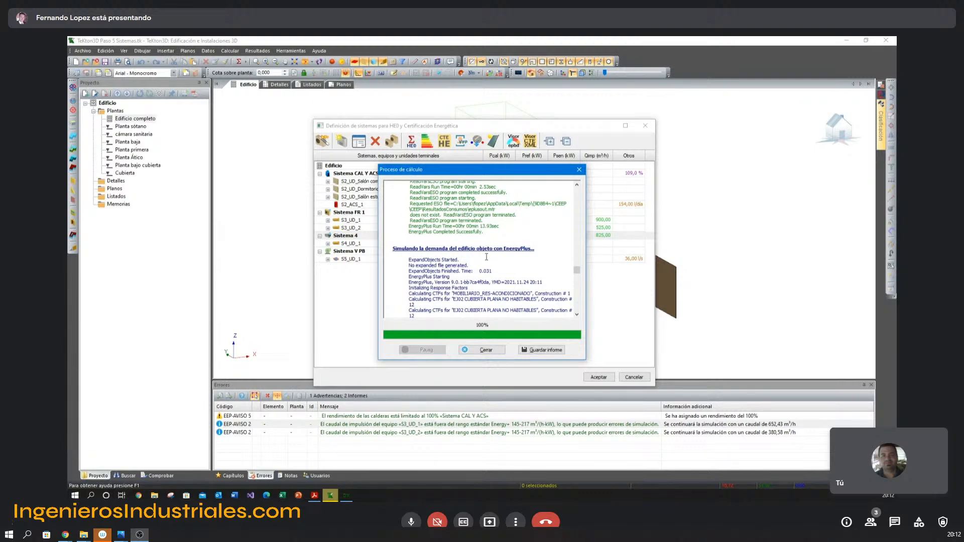
pyautogui.scroll(3, 549, 274)
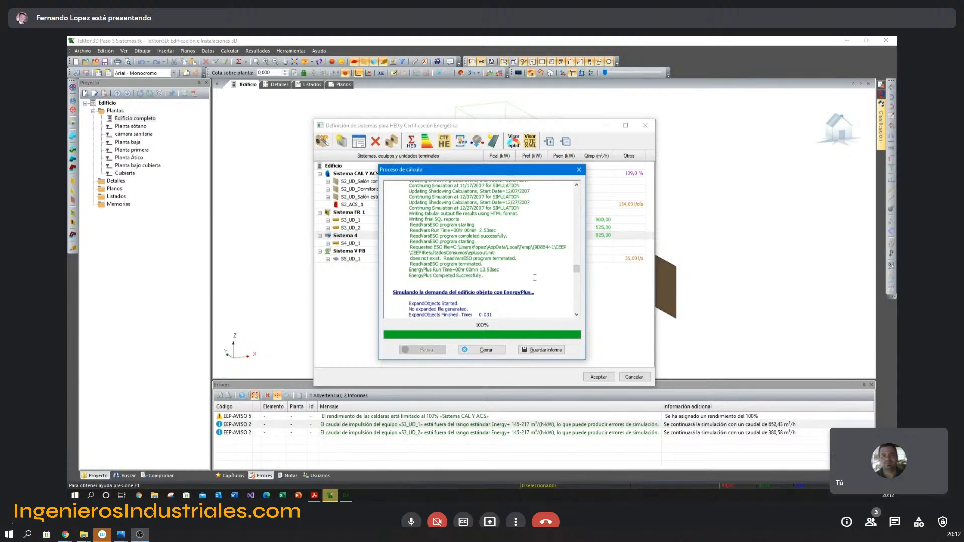
# Review the demand, consumption and energy rating results at the end of the report, and close the calculation process.
pyautogui.moveTo(577, 274); pyautogui.dragTo(579, 320)
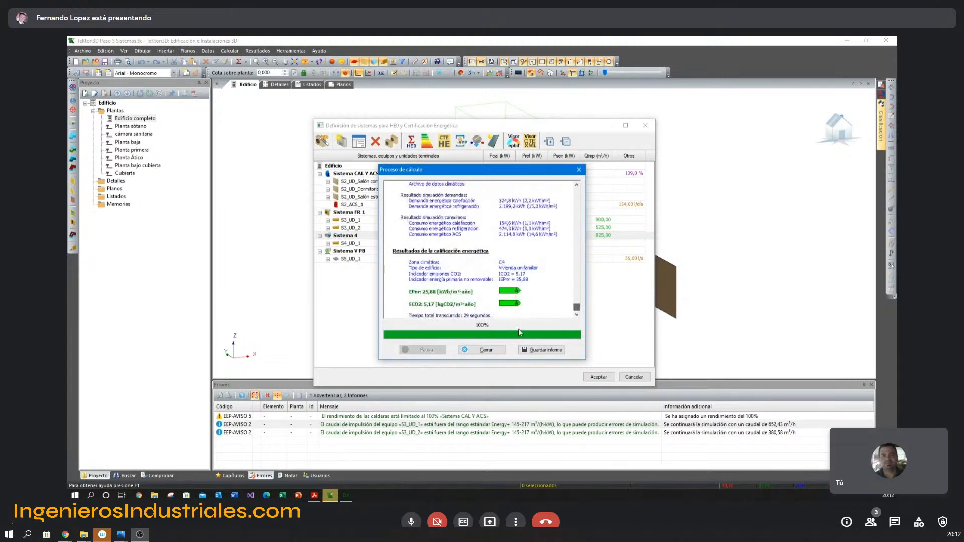
pyautogui.scroll(2, 463, 221)
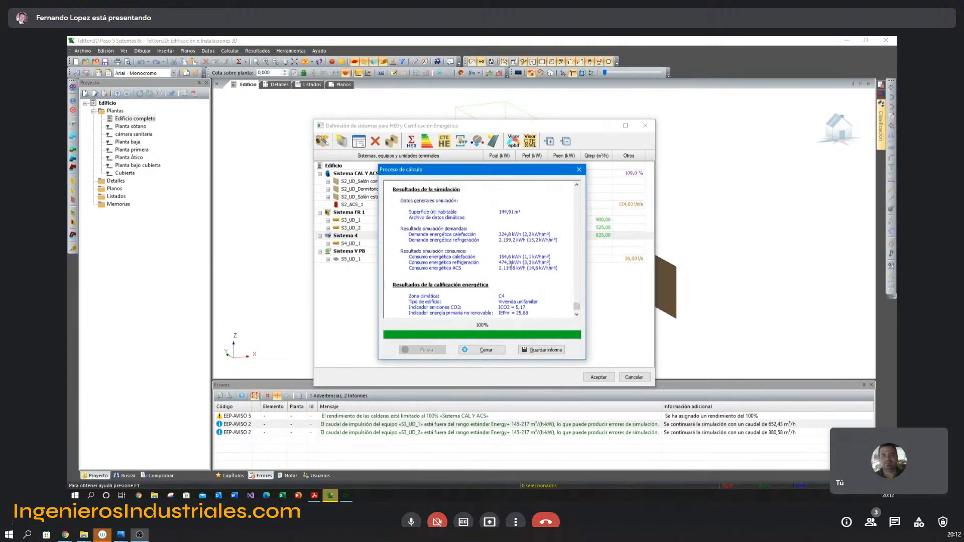
pyautogui.scroll(-1, 417, 192)
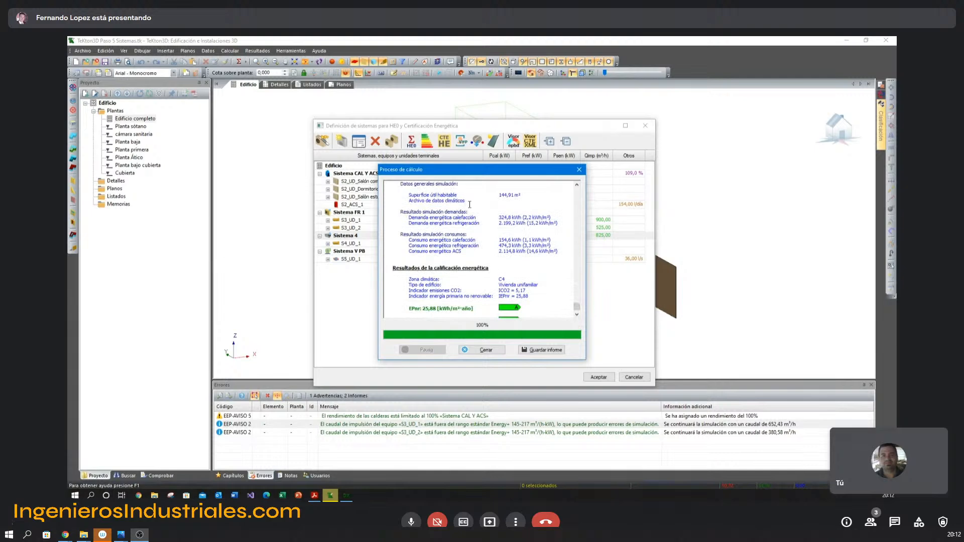
pyautogui.scroll(-1, 472, 201)
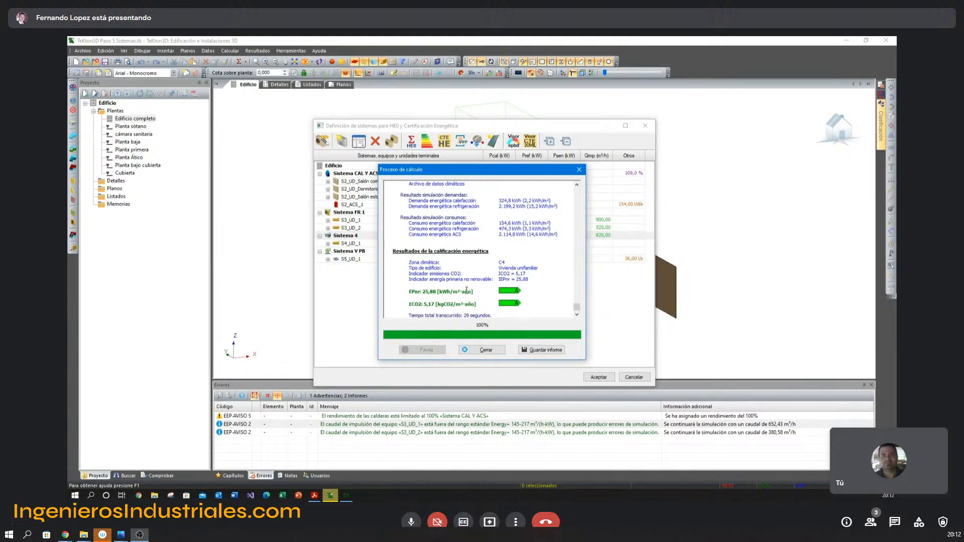
pyautogui.click(405, 293)
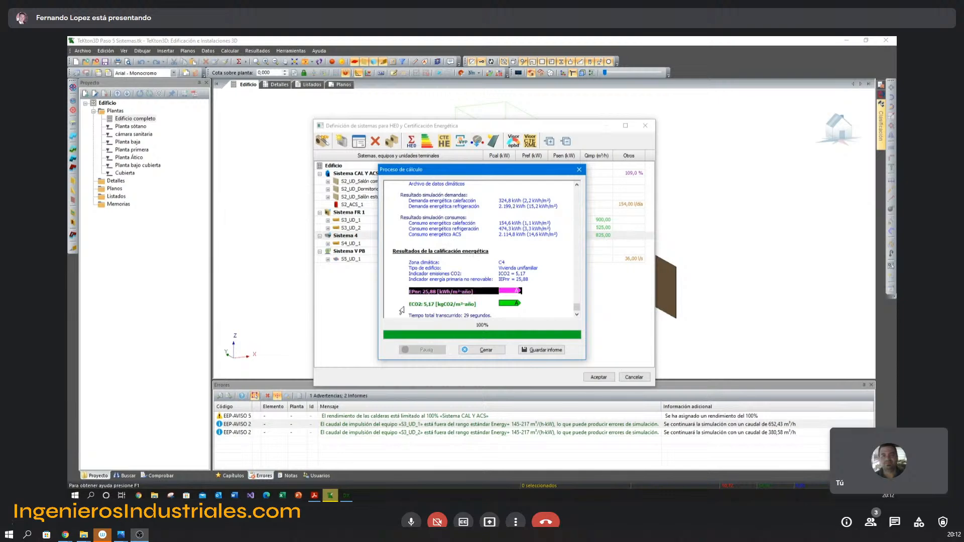
pyautogui.click(419, 304)
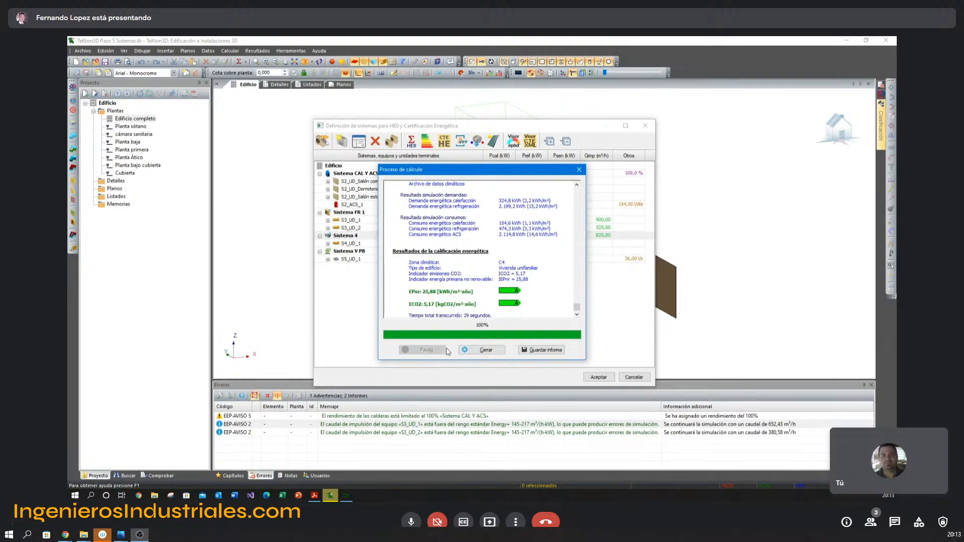
pyautogui.click(473, 350)
# Launch SketchUp and bring its window into view.
pyautogui.click(75, 496)
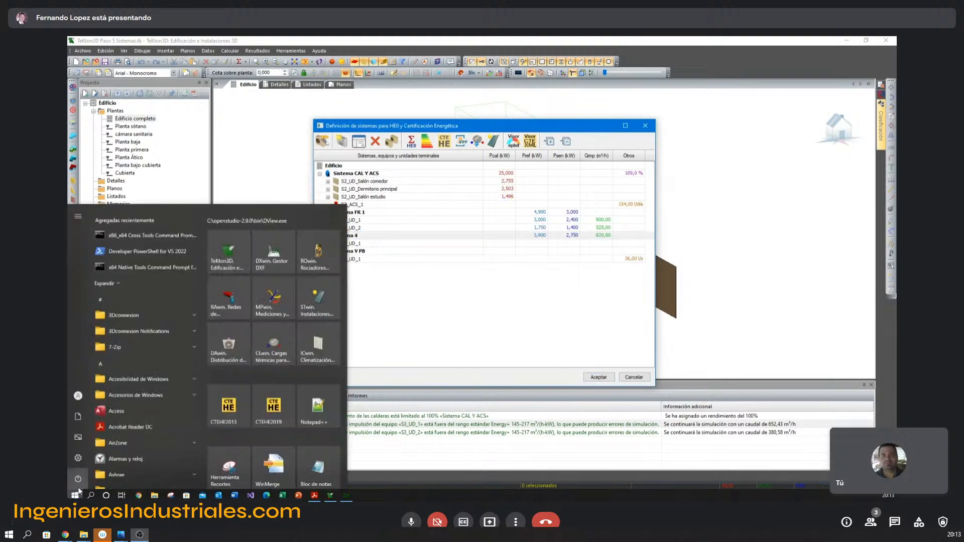
pyautogui.write('s')
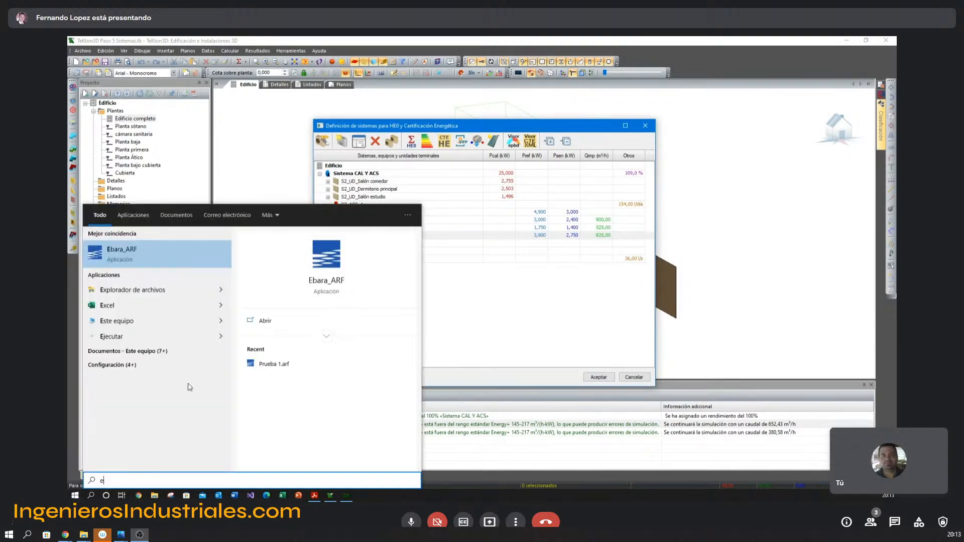
pyautogui.write('k')
pyautogui.press('Return')
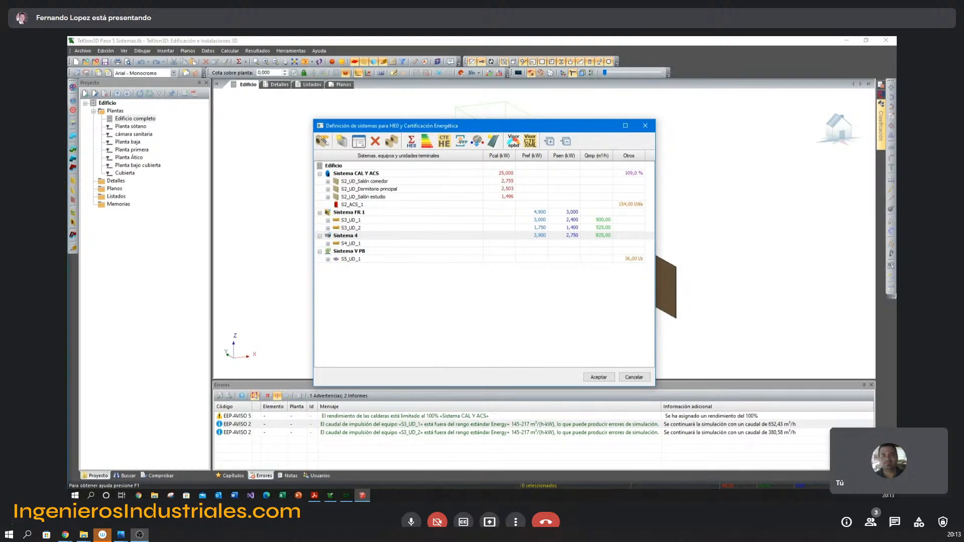
pyautogui.moveTo(68, 90)
pyautogui.mouseDown()
pyautogui.moveTo(310, 89)
pyautogui.moveTo(697, 59)
pyautogui.mouseUp()
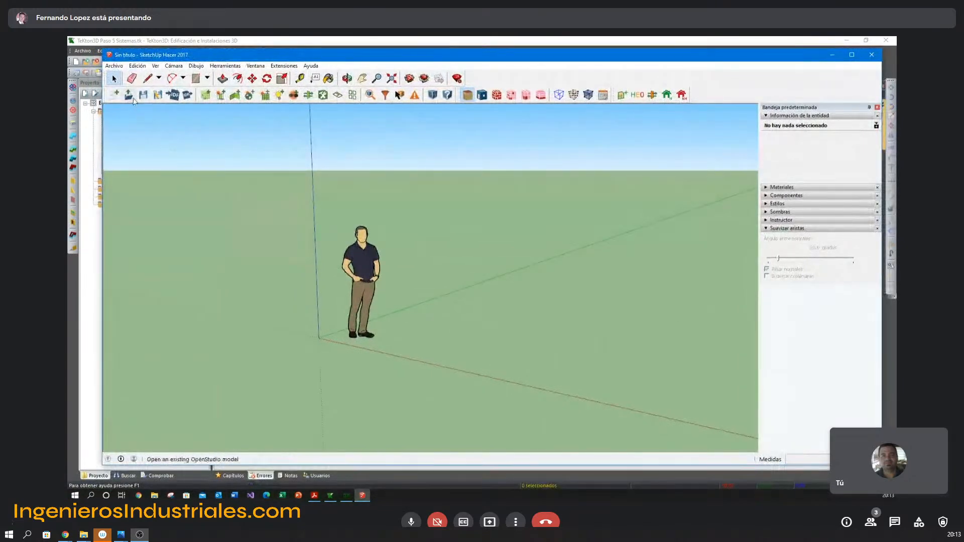
# Start an EnergyPlus Idf import and browse to the desktop's Presentación TK-CEEP folder, Paso 5 Definición de sistemas.
pyautogui.click(175, 96)
pyautogui.click(515, 280)
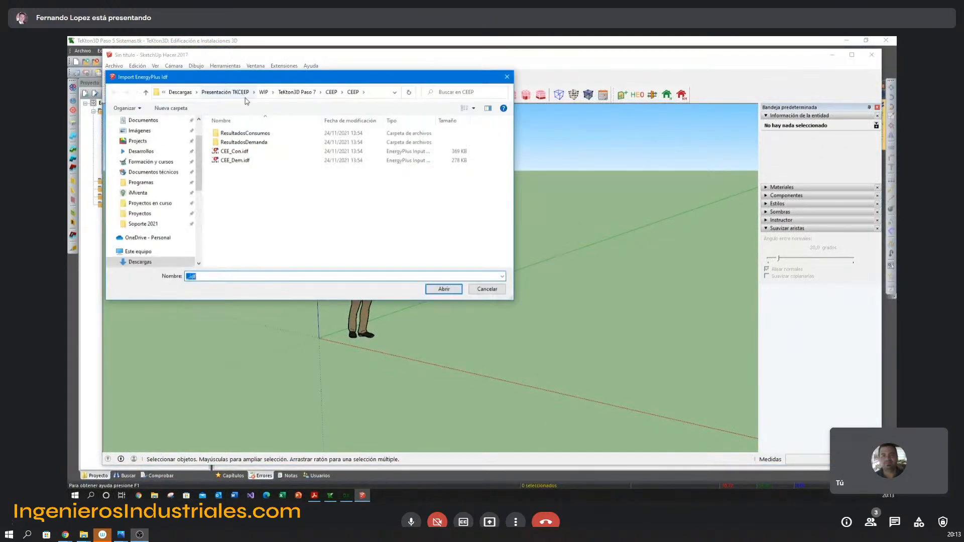
pyautogui.click(291, 95)
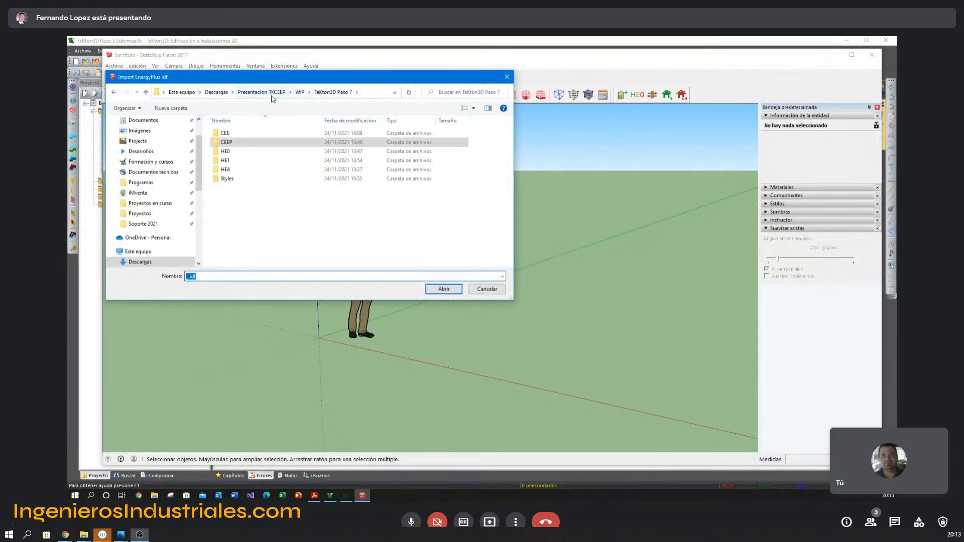
pyautogui.click(76, 323)
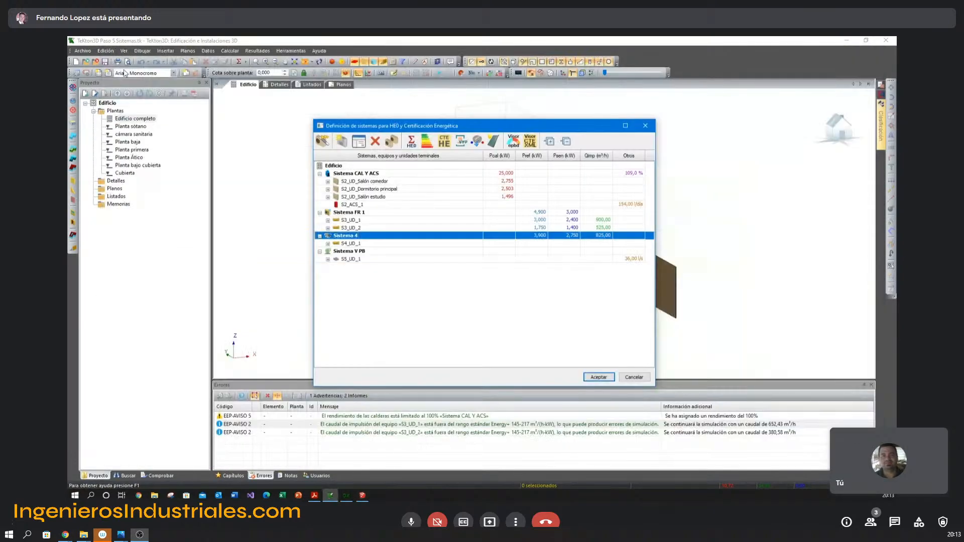
pyautogui.hotkey('alt', 'Tab')
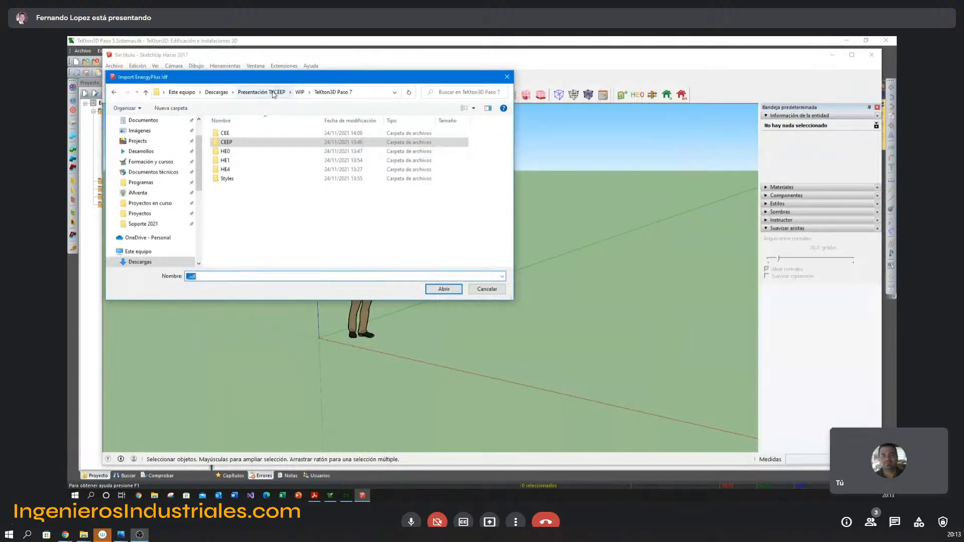
pyautogui.scroll(3, 162, 137)
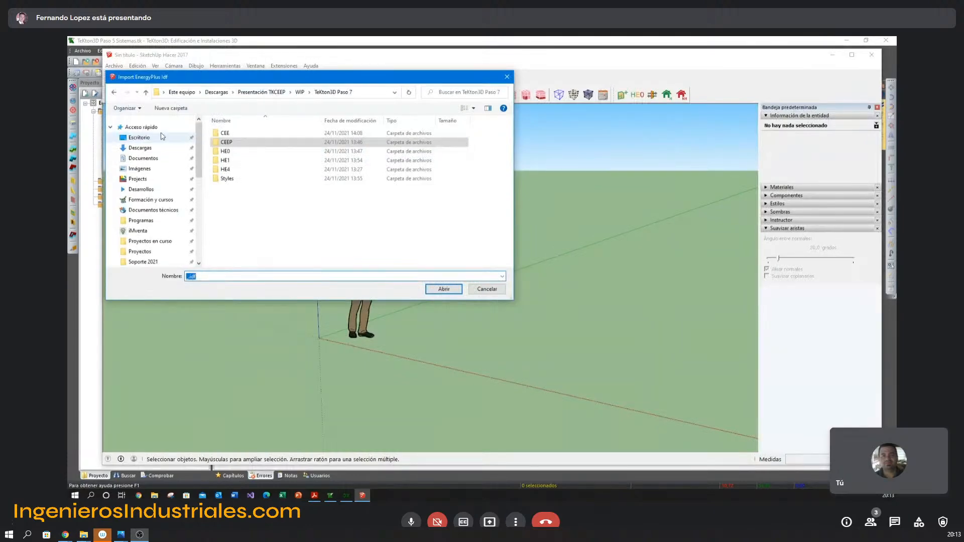
pyautogui.click(153, 138)
pyautogui.doubleClick(246, 133)
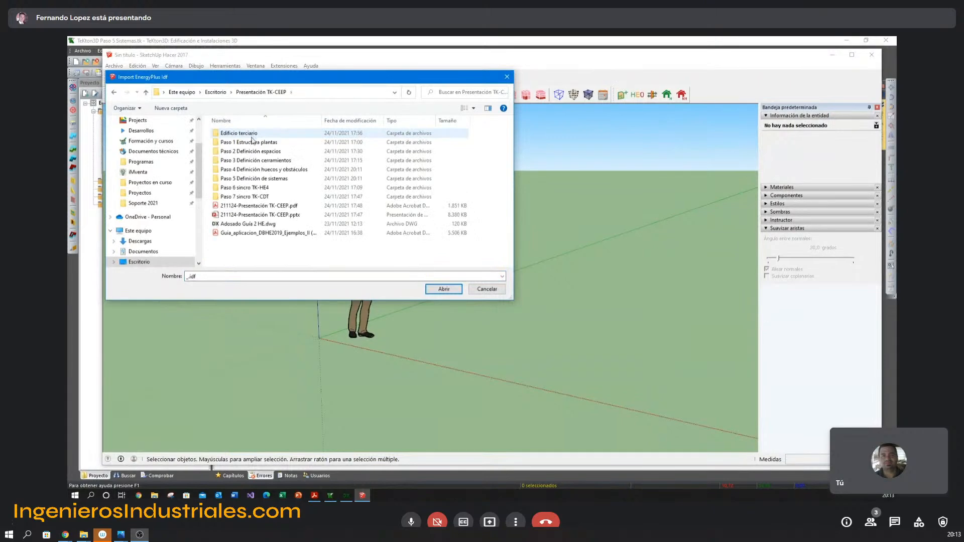
pyautogui.doubleClick(250, 180)
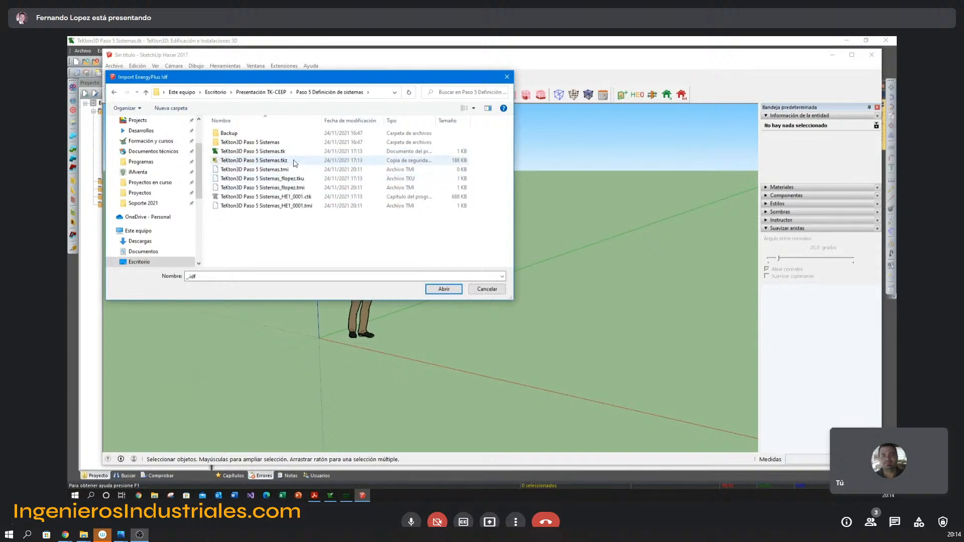
# Browse into the TeKton3D Paso 5 Sistemas project folder down to its inner CEEP folder.
pyautogui.click(307, 196)
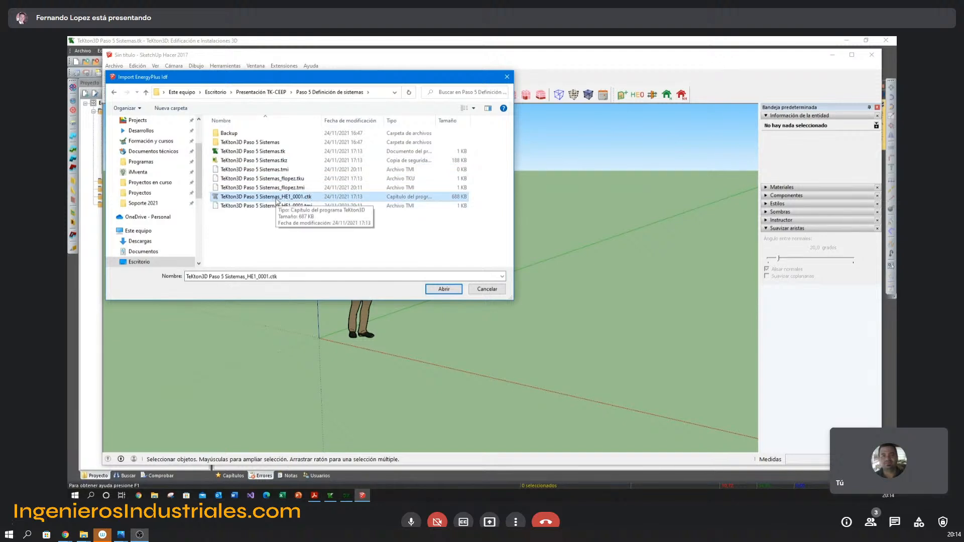
pyautogui.click(228, 143)
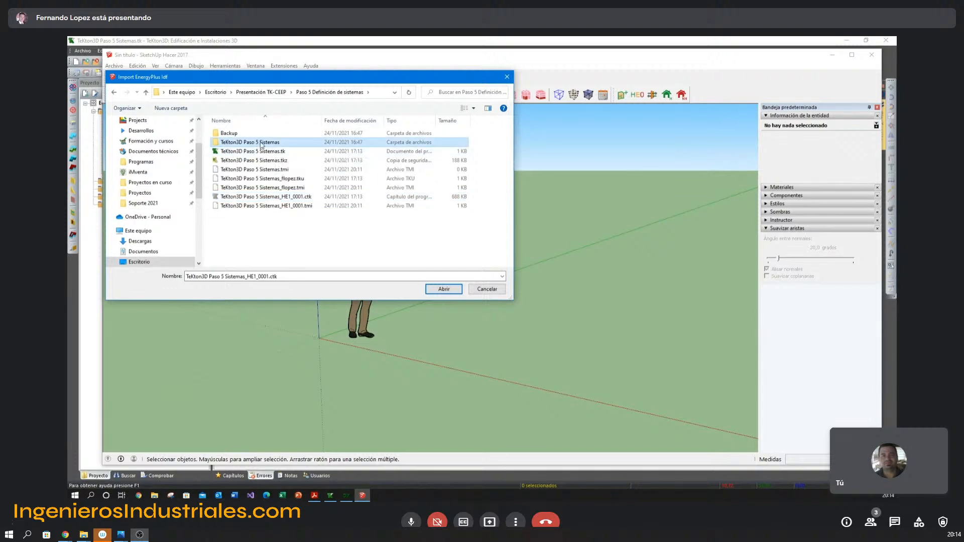
pyautogui.doubleClick(261, 143)
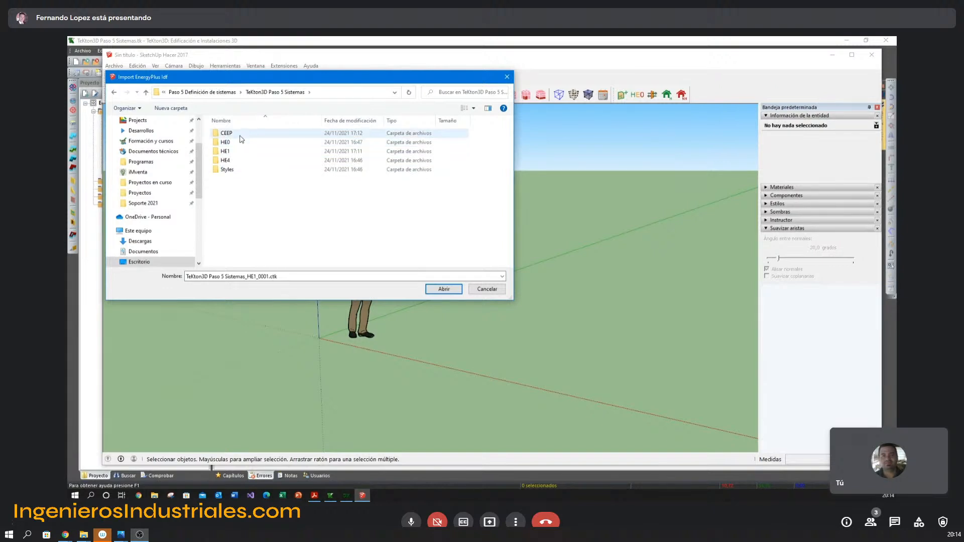
pyautogui.doubleClick(243, 135)
pyautogui.doubleClick(248, 135)
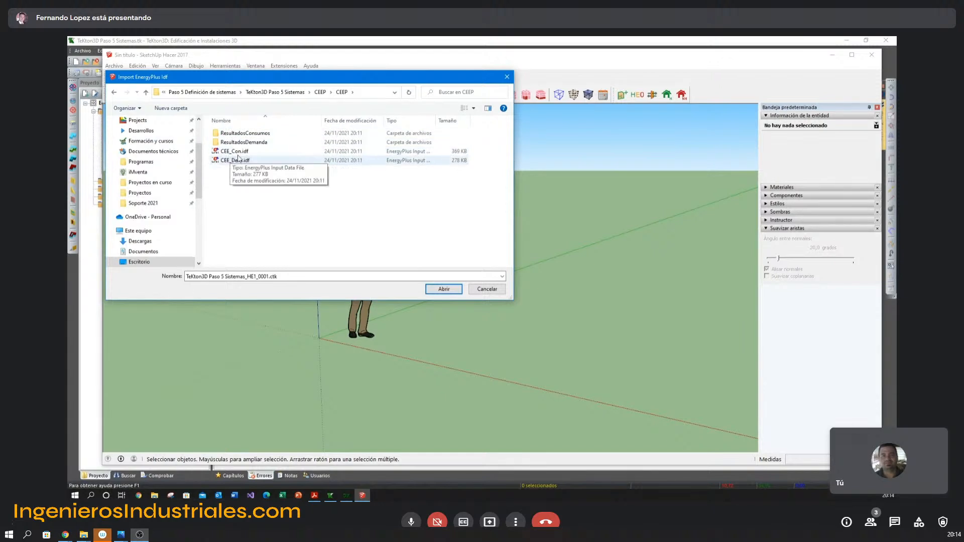
# Check the contents of the ResultadosConsumos and ResultadosDemanda folders and return to the CEEP folder.
pyautogui.doubleClick(245, 133)
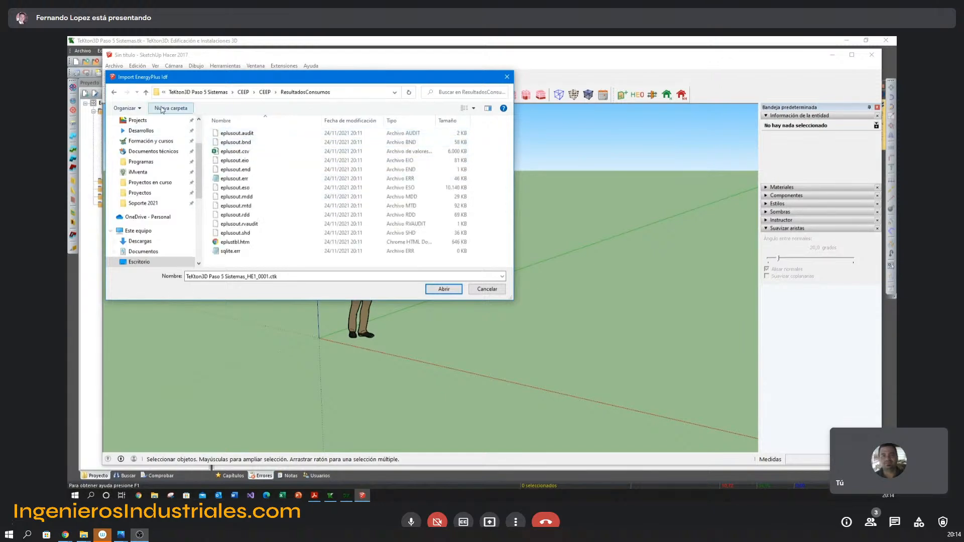
pyautogui.click(146, 92)
pyautogui.doubleClick(261, 143)
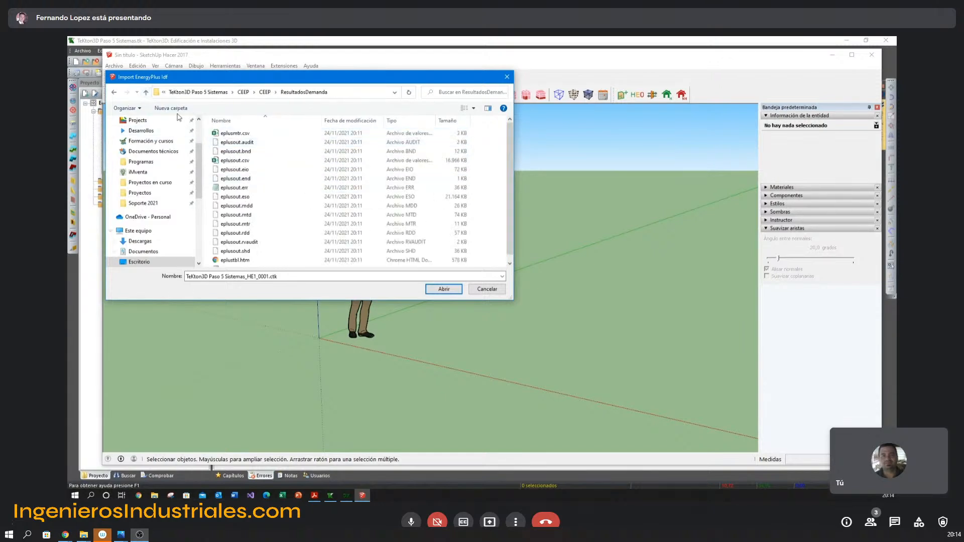
pyautogui.click(145, 92)
# Import the CEE_Con.idf model into OpenStudio and accept the import messages.
pyautogui.click(243, 154)
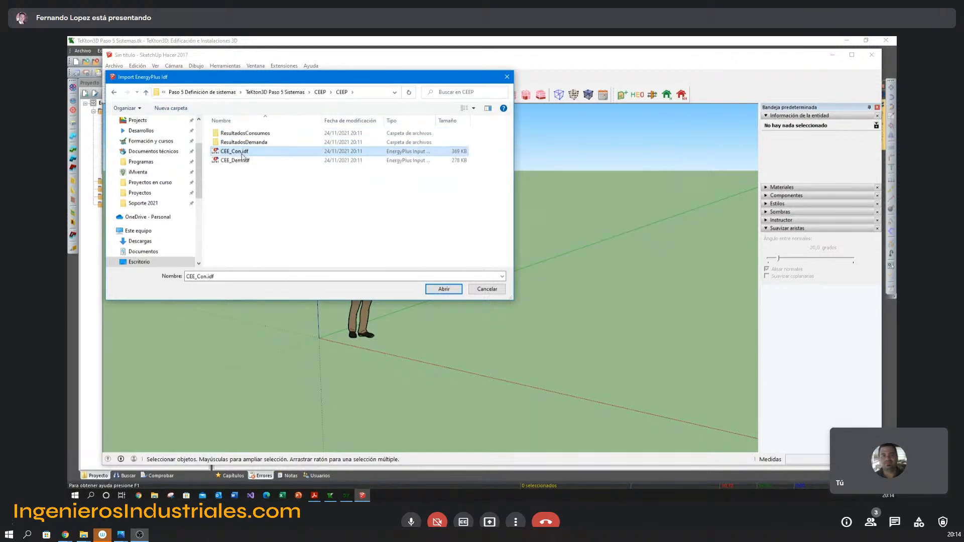
pyautogui.click(243, 160)
pyautogui.click(241, 153)
pyautogui.doubleClick(249, 156)
pyautogui.click(582, 308)
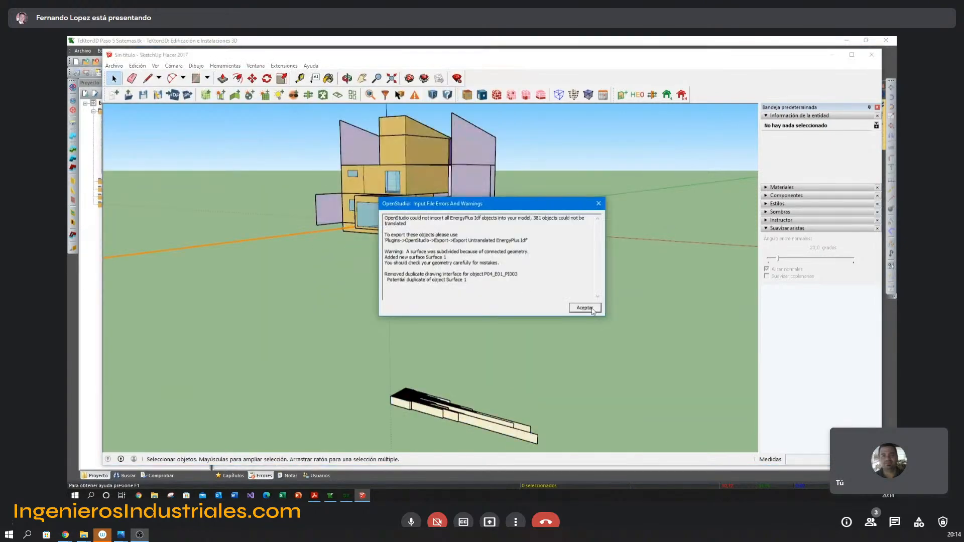
pyautogui.click(584, 308)
# Examine the imported house rendered by boundary condition, construction and space type, and return to rendering by surface type.
pyautogui.moveTo(532, 281); pyautogui.dragTo(428, 250, button='middle')
pyautogui.scroll(3, 456, 215)
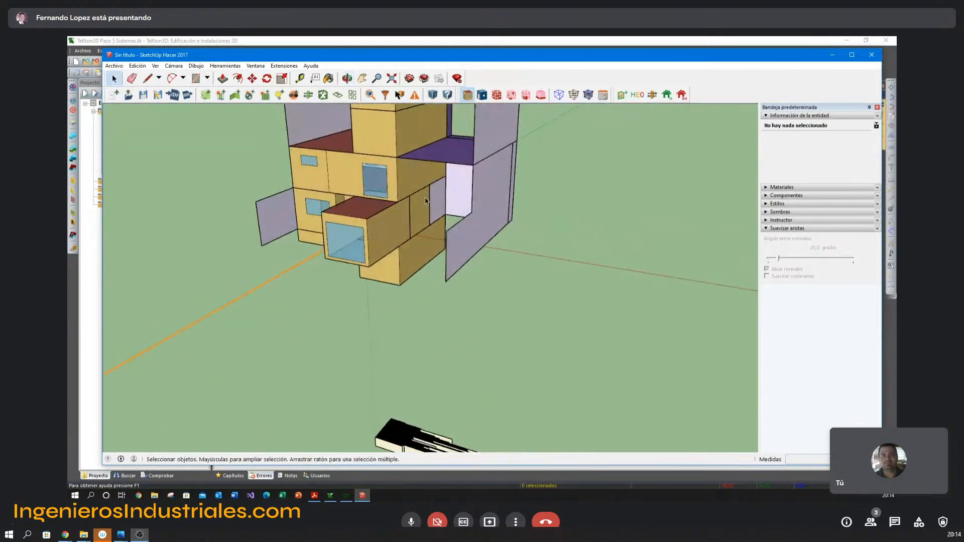
pyautogui.moveTo(426, 201); pyautogui.dragTo(356, 229, button='middle')
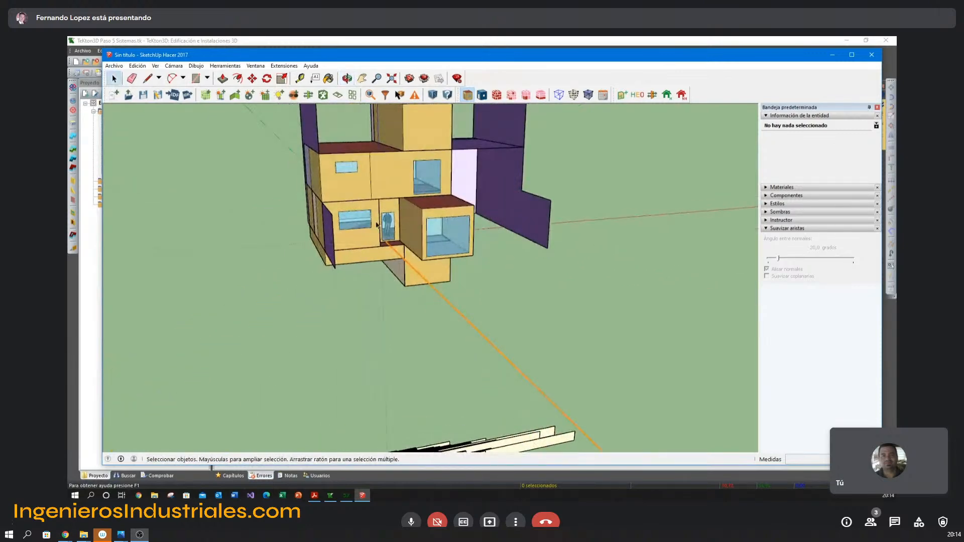
pyautogui.moveTo(411, 213); pyautogui.dragTo(465, 237, button='middle')
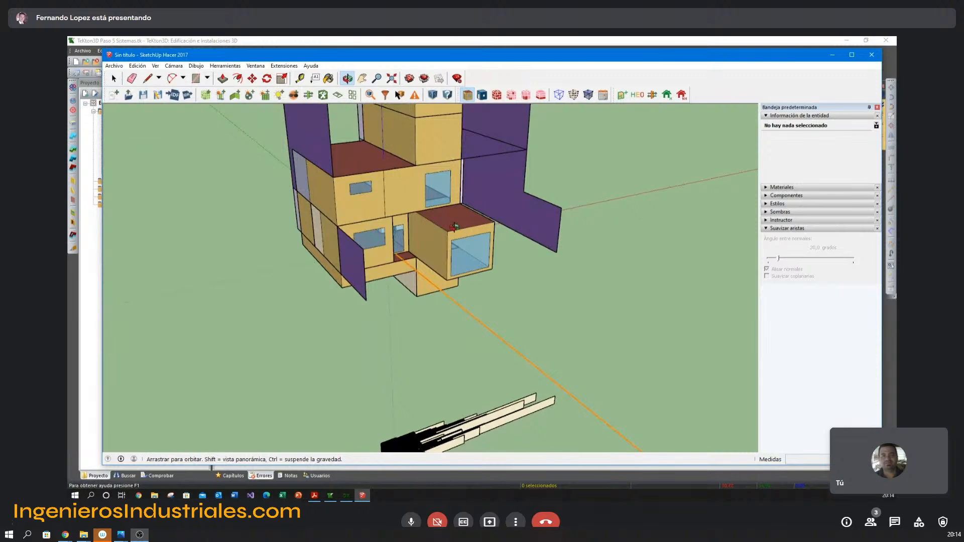
pyautogui.click(481, 95)
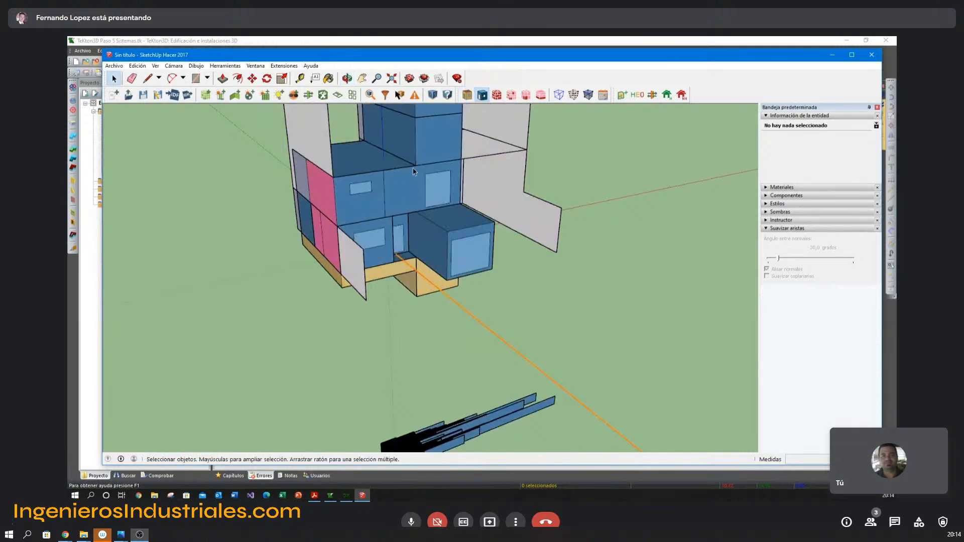
pyautogui.click(497, 96)
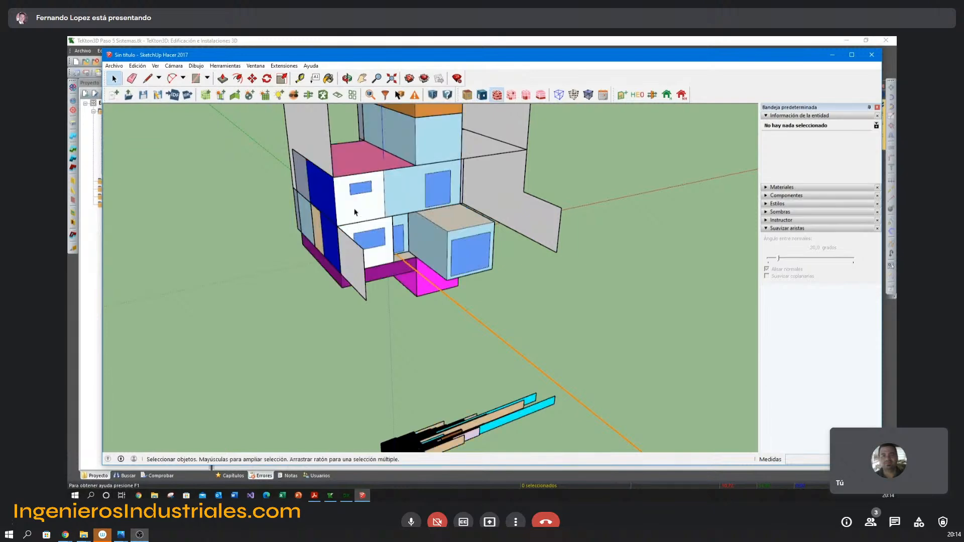
pyautogui.click(512, 95)
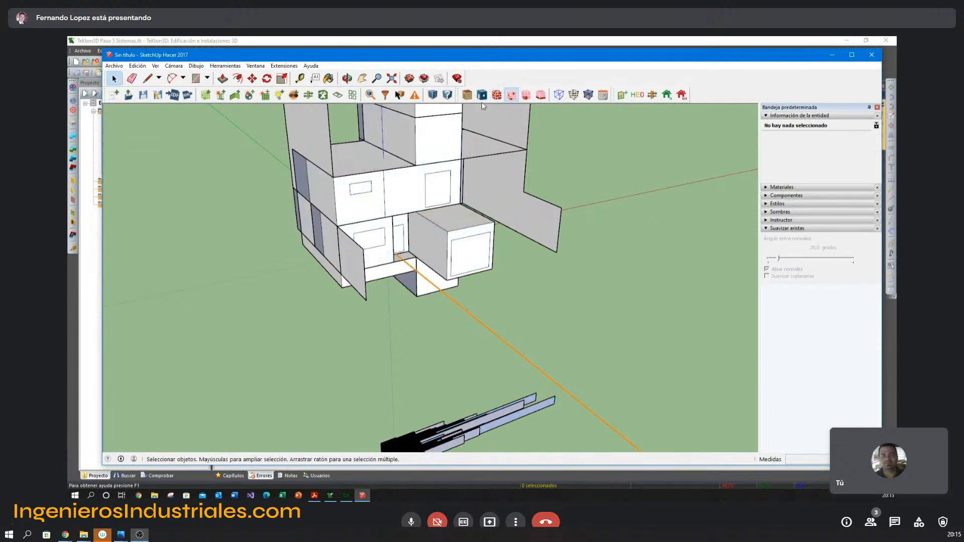
pyautogui.click(468, 96)
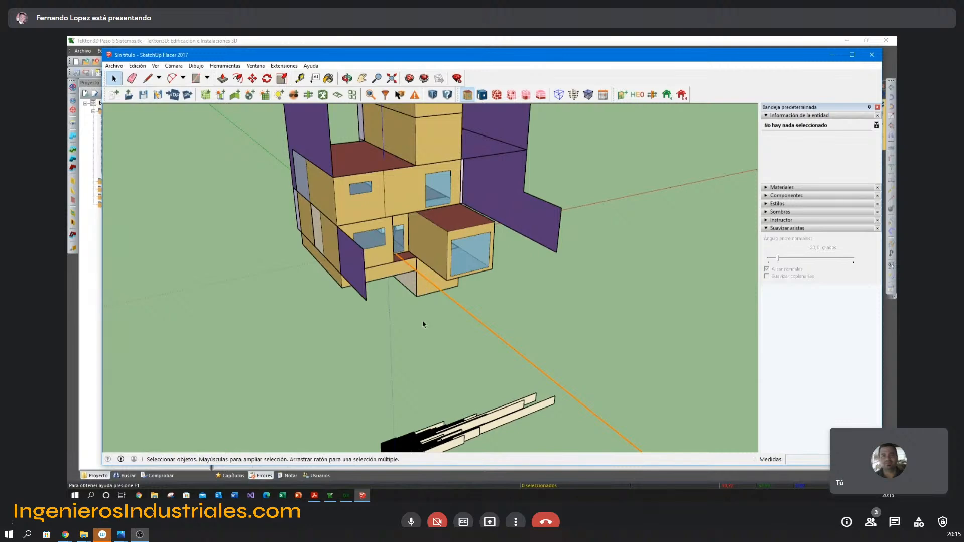
# Inspect the house's volumes, openings and surrounding shading surfaces from several angles.
pyautogui.moveTo(423, 324); pyautogui.dragTo(428, 384, button='middle')
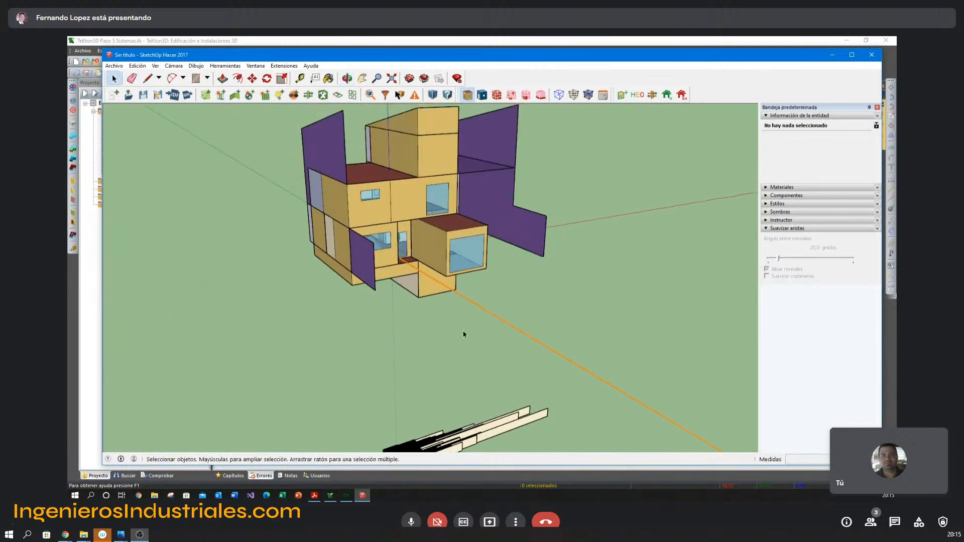
pyautogui.moveTo(462, 333); pyautogui.dragTo(389, 302, button='middle')
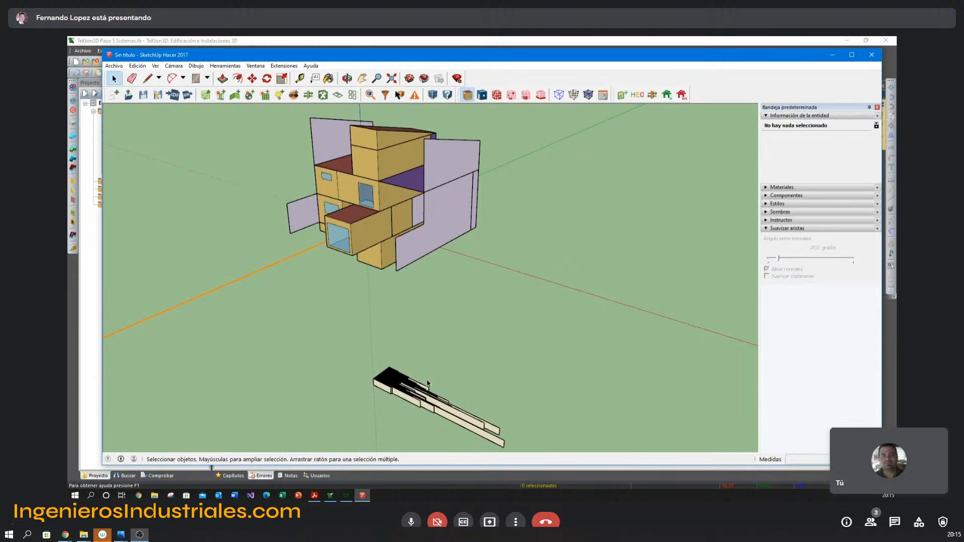
pyautogui.moveTo(376, 347); pyautogui.dragTo(534, 323, button='middle')
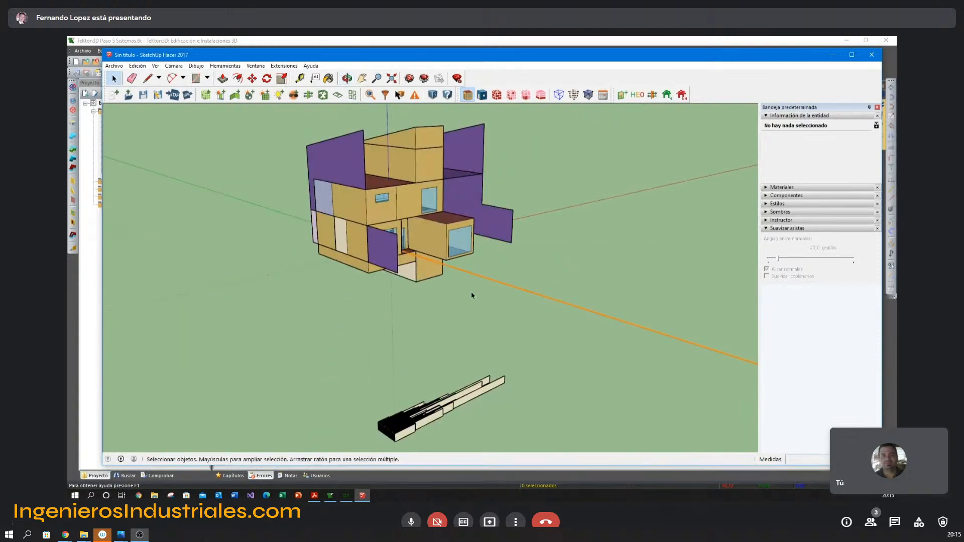
pyautogui.moveTo(503, 258); pyautogui.dragTo(492, 293, button='middle')
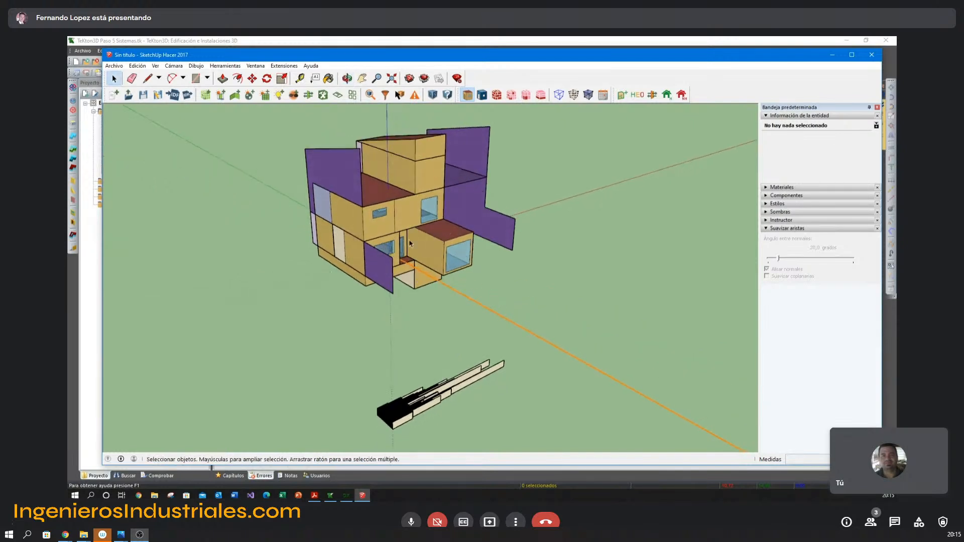
pyautogui.moveTo(440, 246); pyautogui.dragTo(503, 321, button='middle')
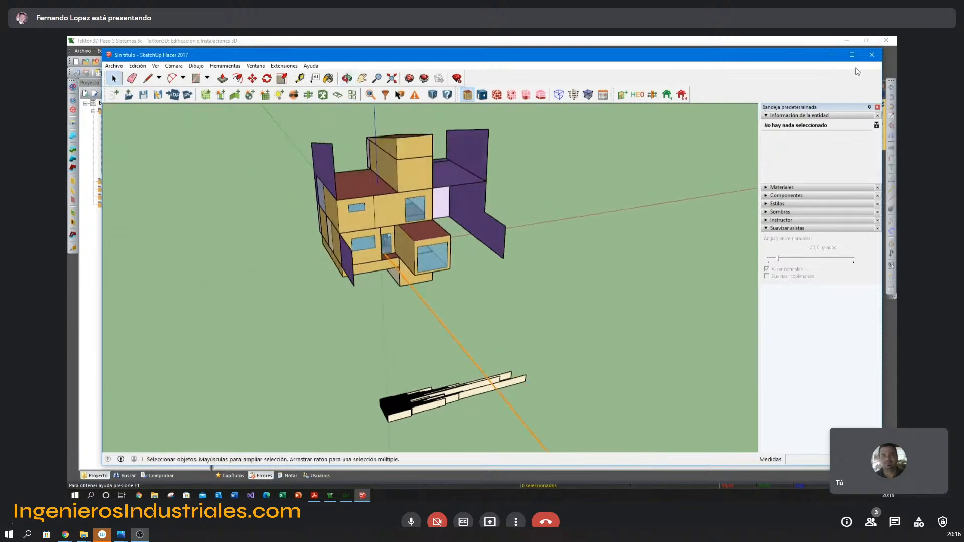
# Close SketchUp without saving the model and dismiss TeKton3D's systems definition window without accepting changes.
pyautogui.click(872, 56)
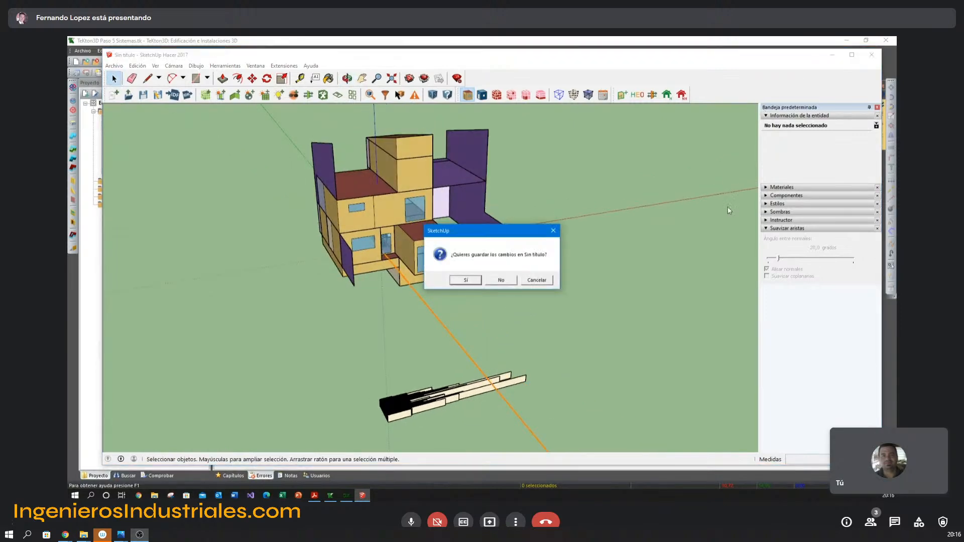
pyautogui.click(513, 281)
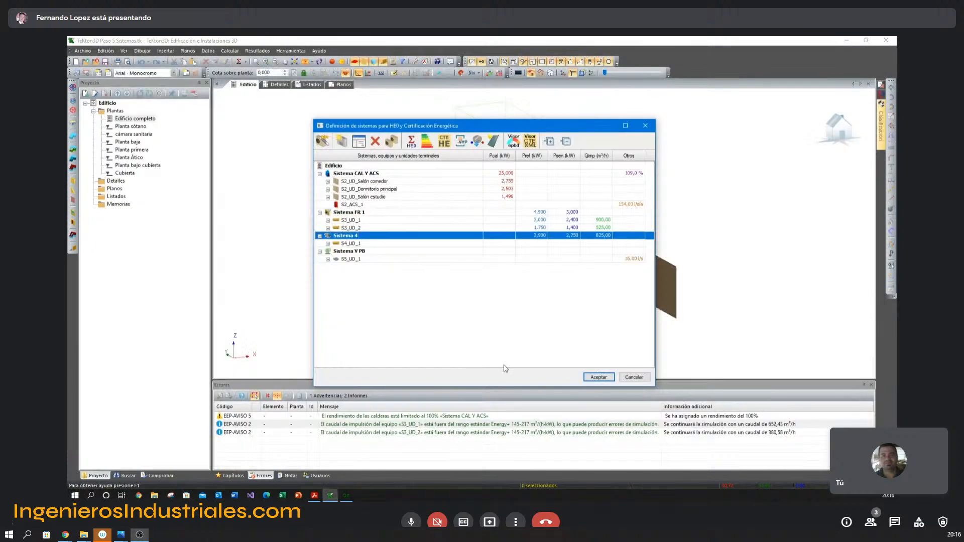
pyautogui.click(627, 378)
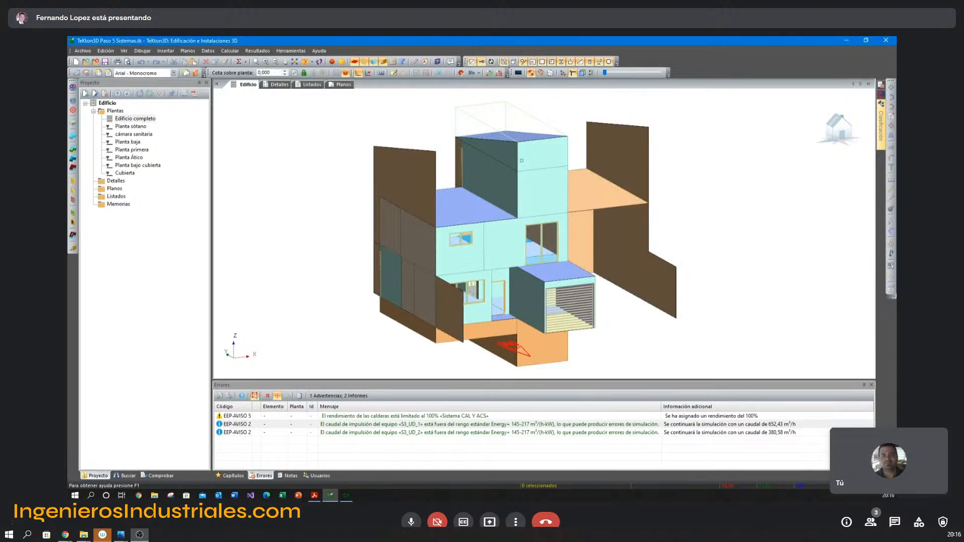
# Create a new listing containing only the Certificado de eficiencia energética and review its opaque enclosures and openings tables.
pyautogui.rightClick(116, 198)
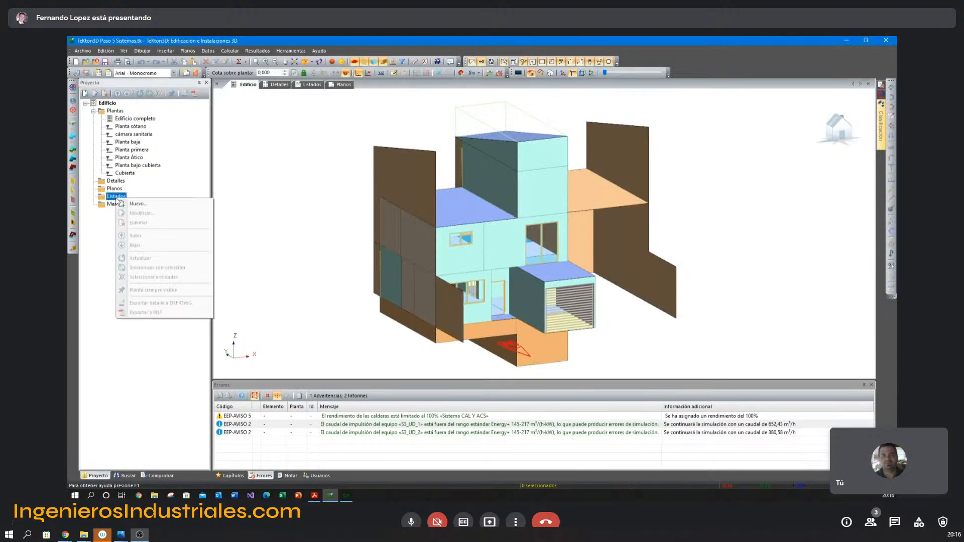
pyautogui.click(133, 203)
pyautogui.click(406, 329)
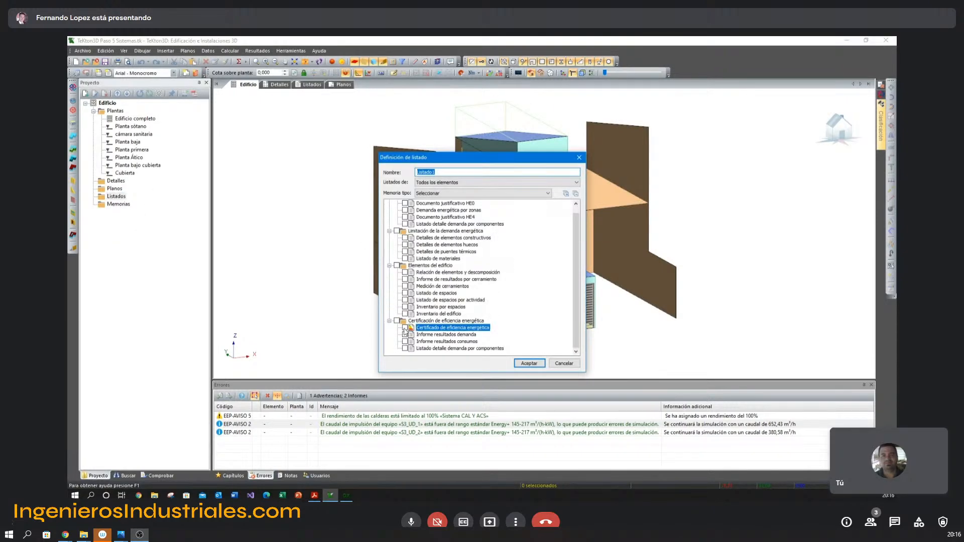
pyautogui.click(528, 363)
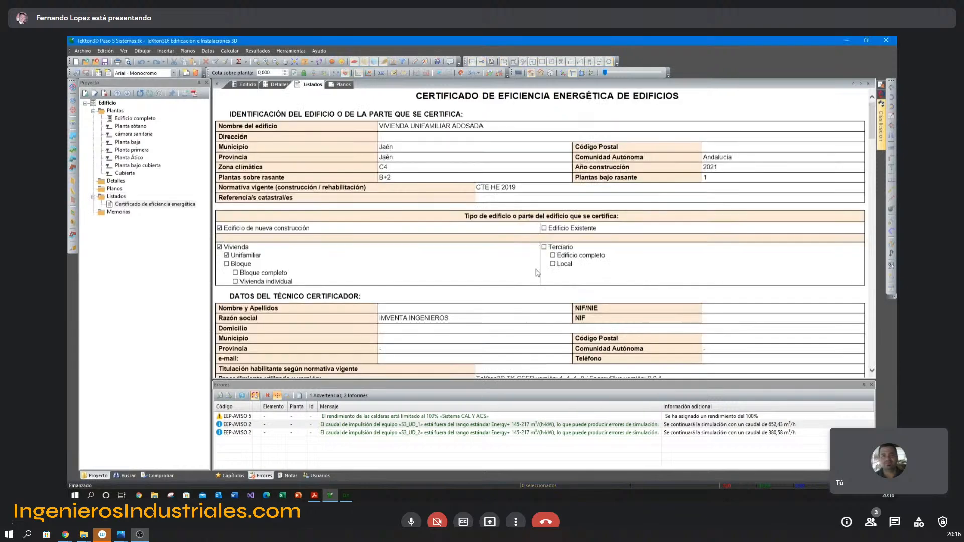
pyautogui.scroll(-10, 370, 199)
pyautogui.scroll(-10, 370, 199)
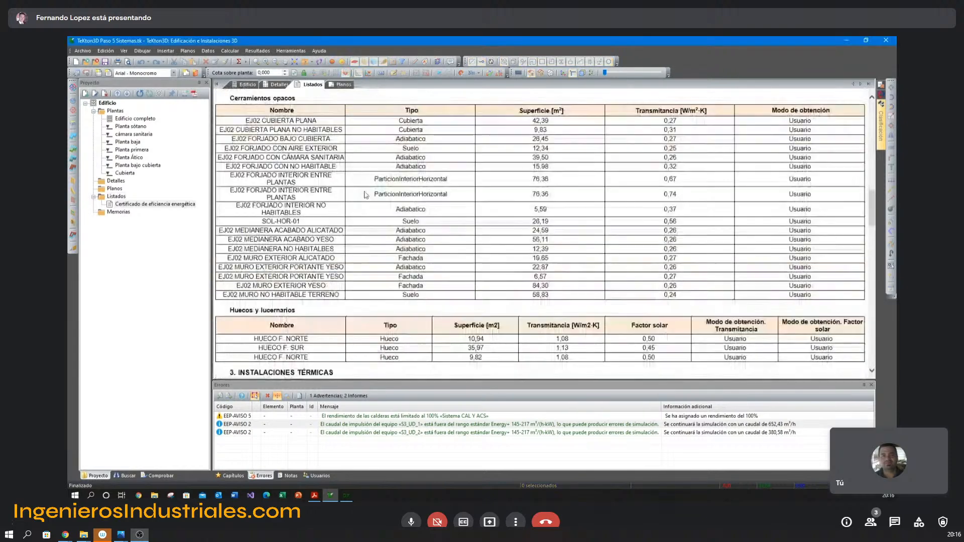
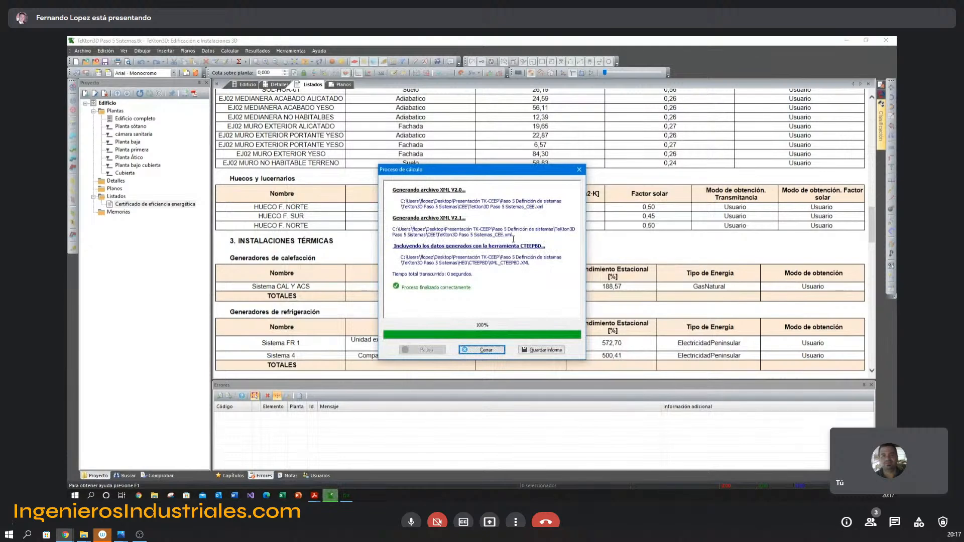
# Highlight the name of the generated V2.1 XML file in the calculation report and close the report.
pyautogui.moveTo(513, 234); pyautogui.dragTo(436, 234)
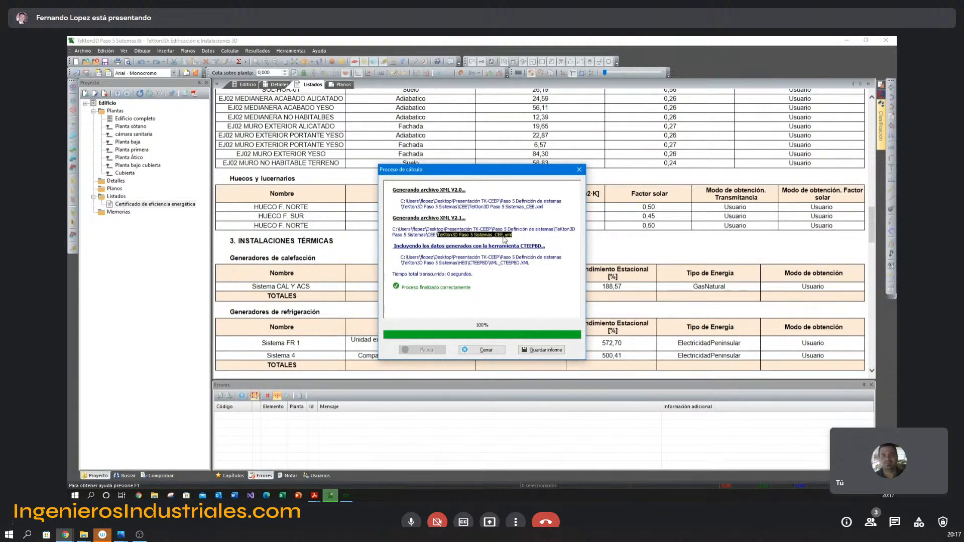
pyautogui.click(520, 236)
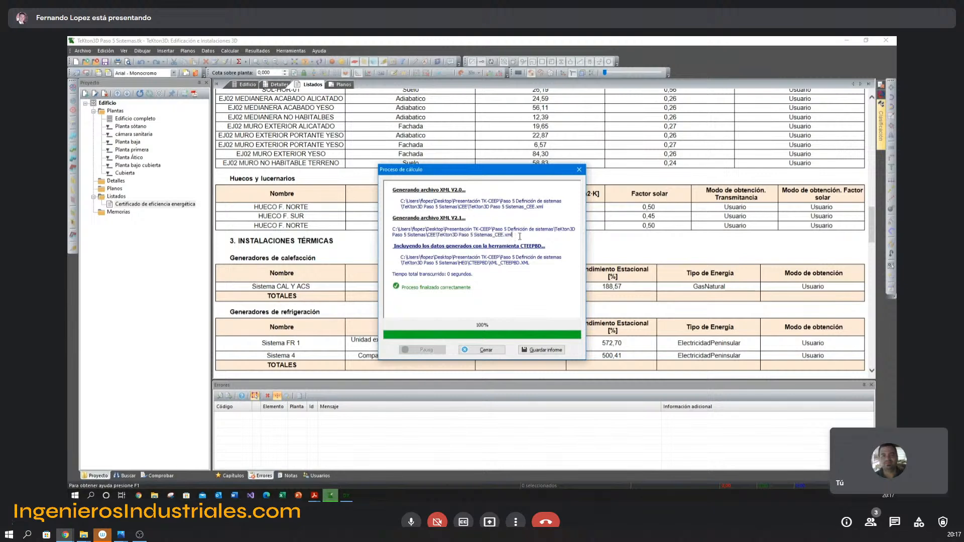
pyautogui.moveTo(519, 236); pyautogui.dragTo(508, 233)
pyautogui.moveTo(513, 234); pyautogui.dragTo(444, 232)
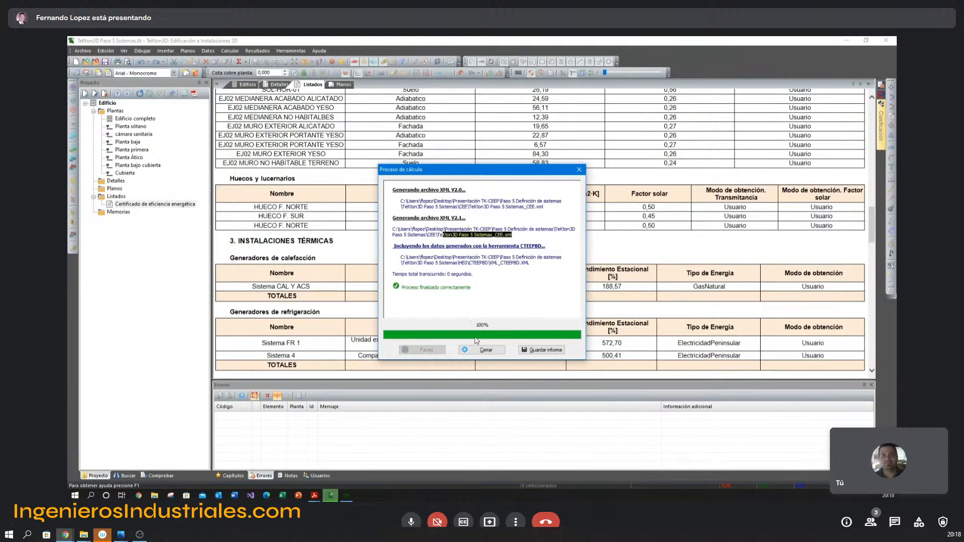
pyautogui.click(485, 350)
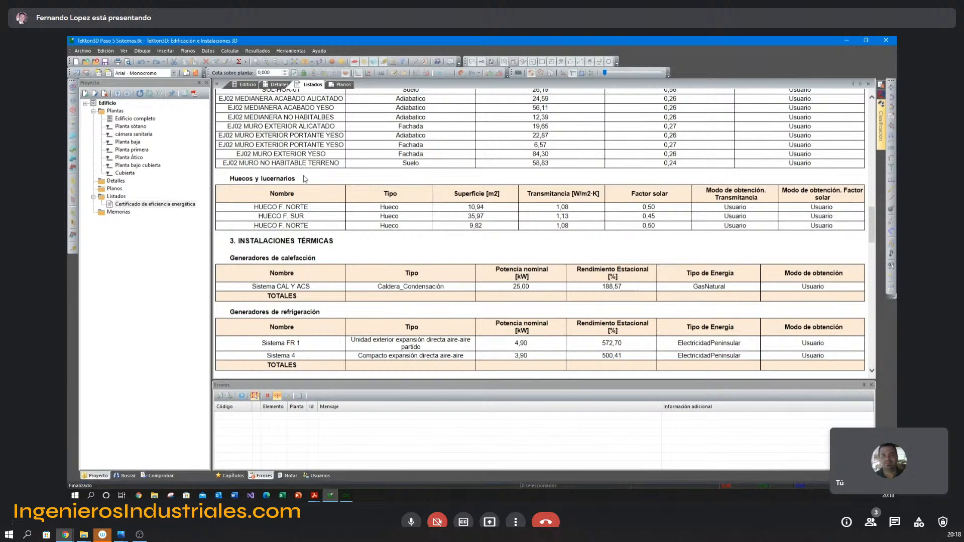
pyautogui.click(85, 52)
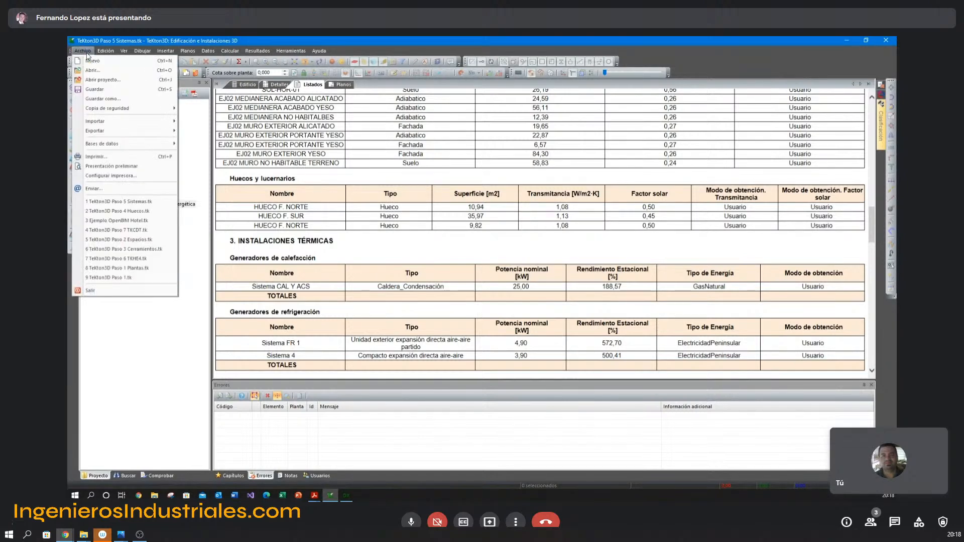
pyautogui.moveTo(125, 108)
pyautogui.click(201, 120)
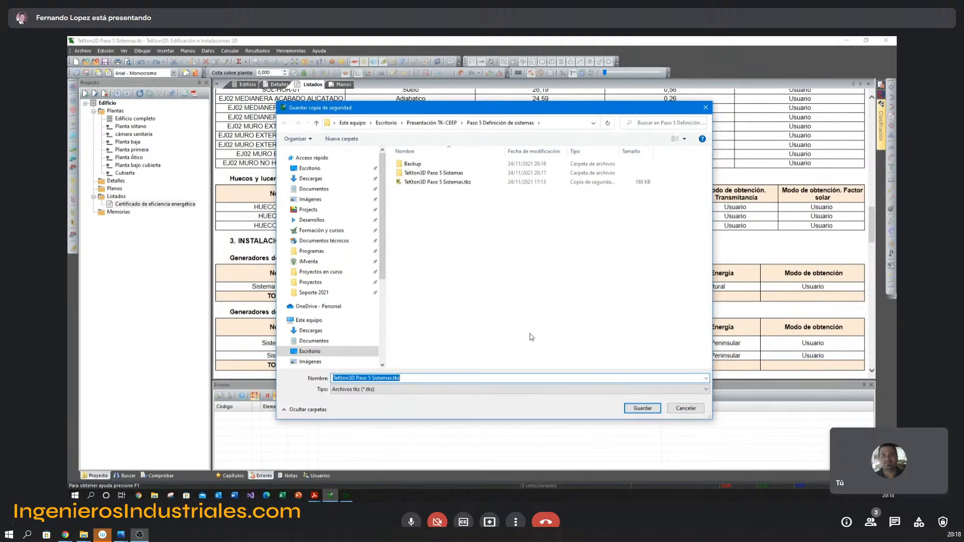
pyautogui.click(688, 408)
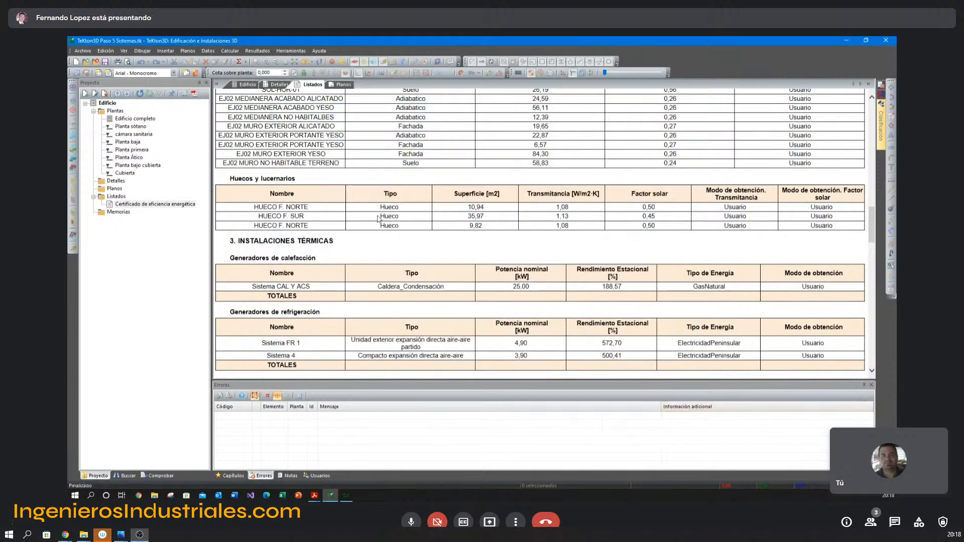
# Open the building's HE0 and energy certification systems definition and view its energy results by service in VisorEPBD.
pyautogui.click(249, 85)
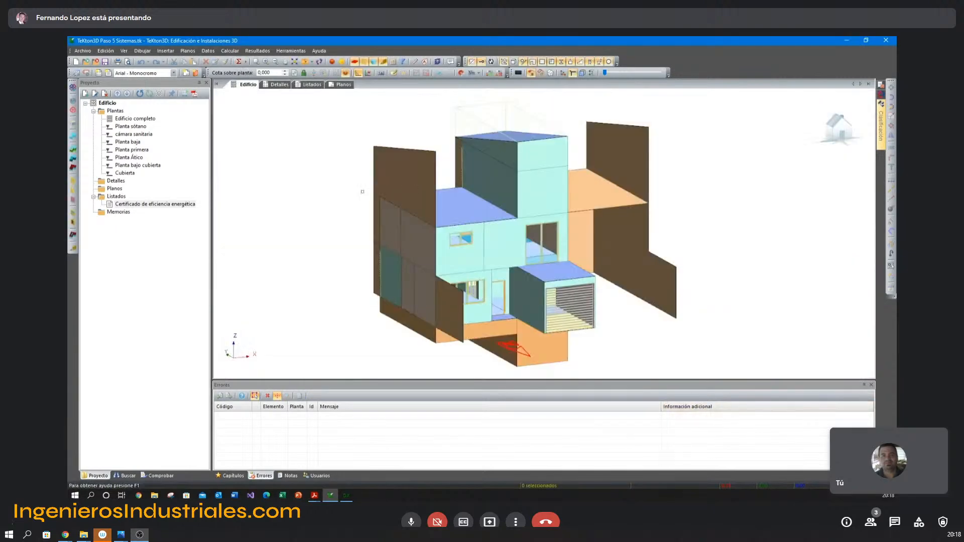
pyautogui.click(230, 51)
pyautogui.moveTo(208, 51)
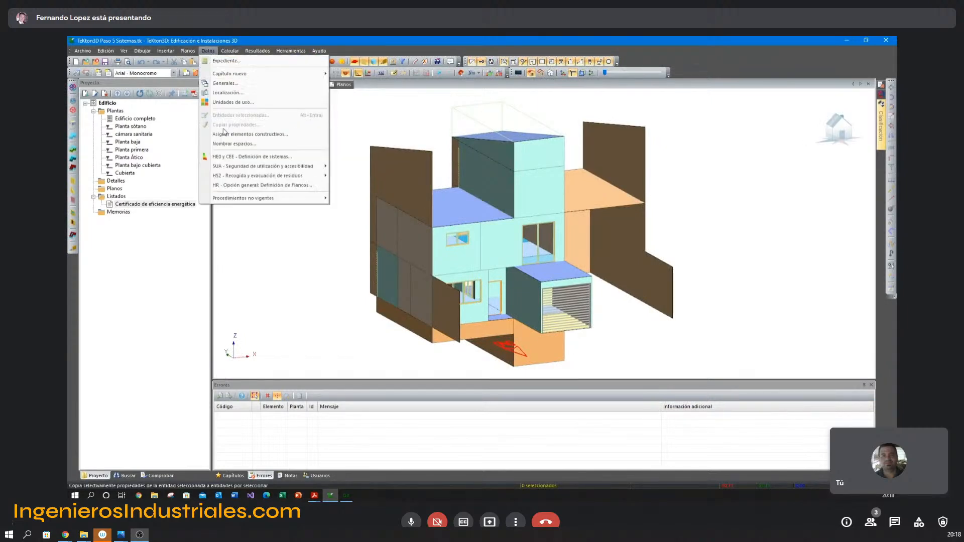
pyautogui.click(231, 158)
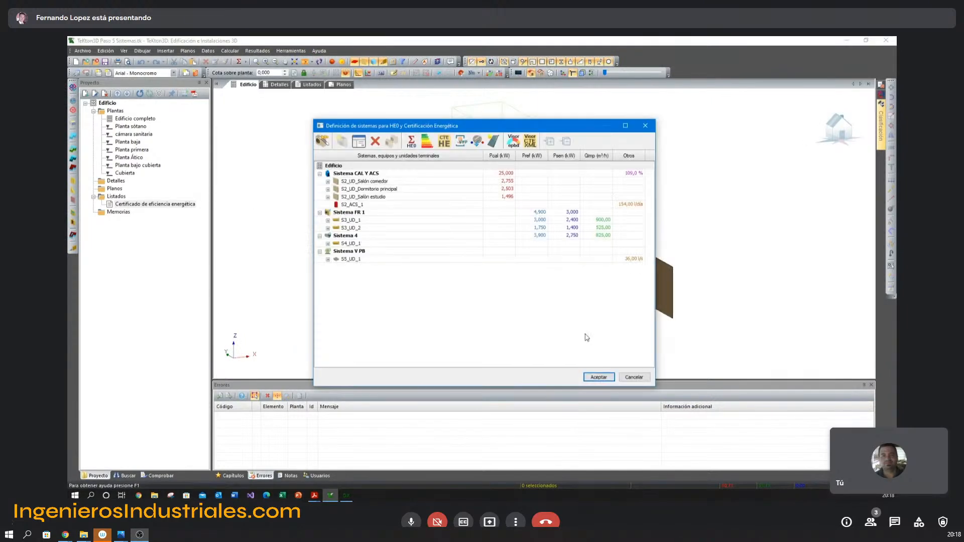
pyautogui.click(513, 145)
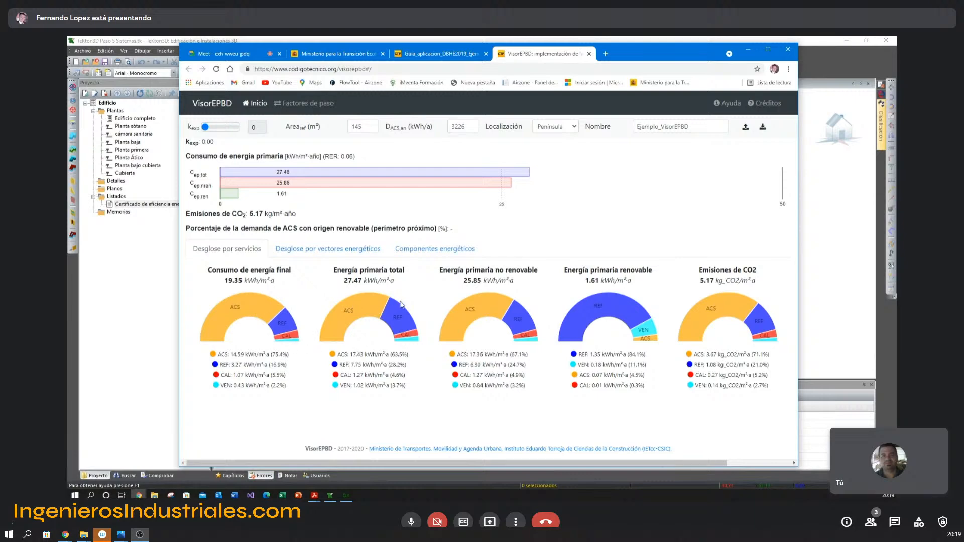
pyautogui.click(805, 66)
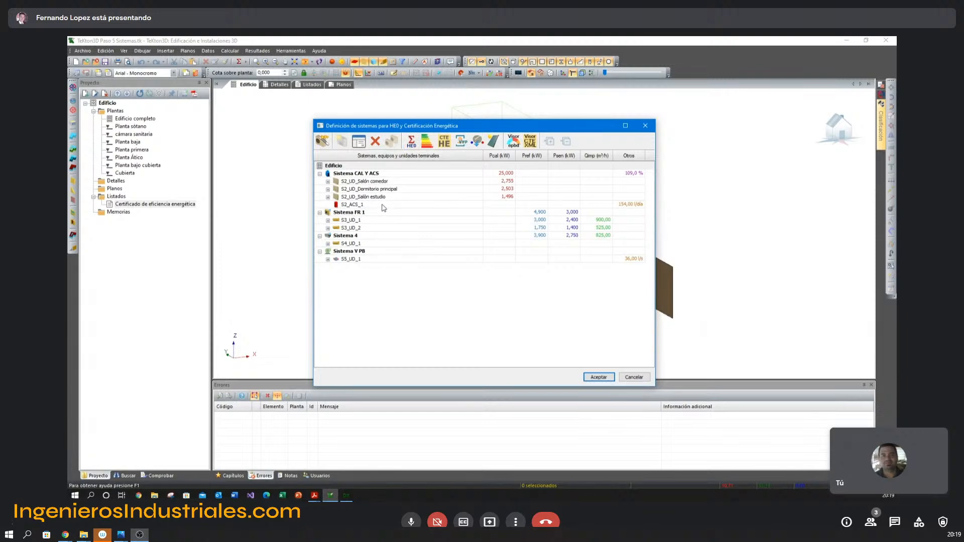
# Try adding a solar thermal entry to the monthly renewable energy production, discard it and close the systems definition.
pyautogui.click(377, 176)
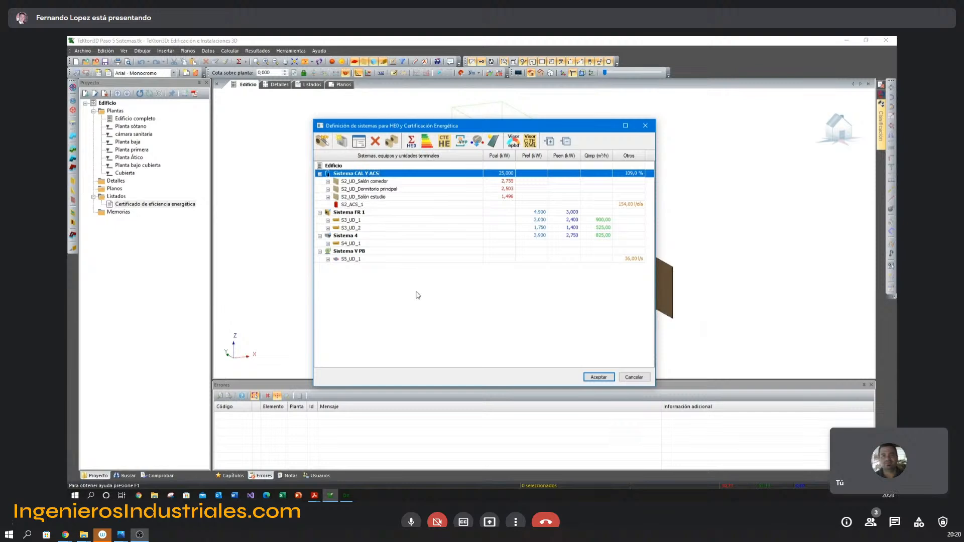
pyautogui.click(497, 146)
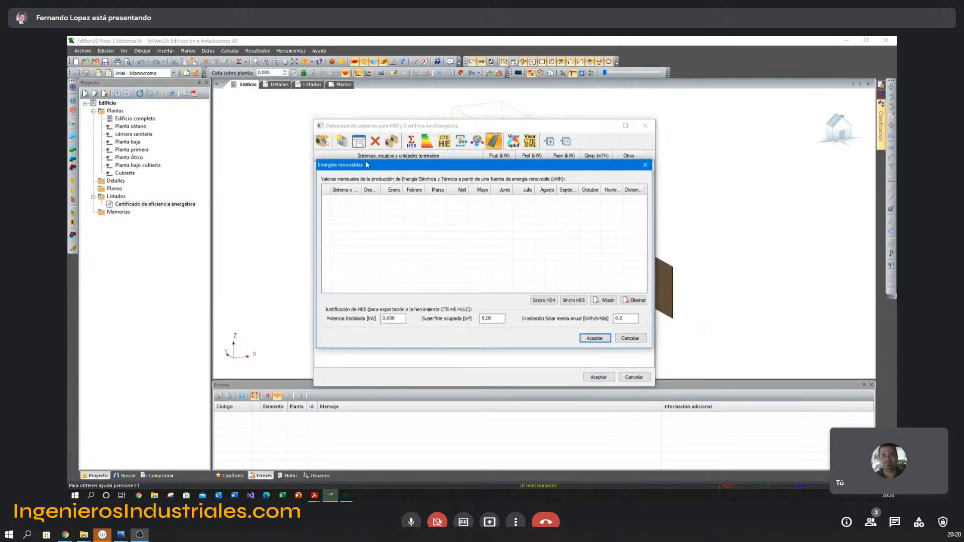
pyautogui.moveTo(372, 167); pyautogui.dragTo(388, 189)
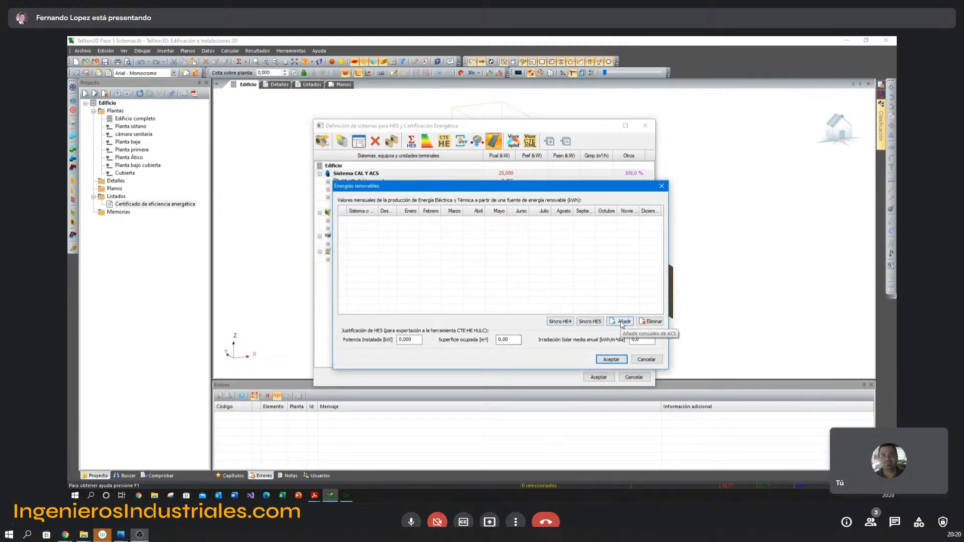
pyautogui.click(622, 324)
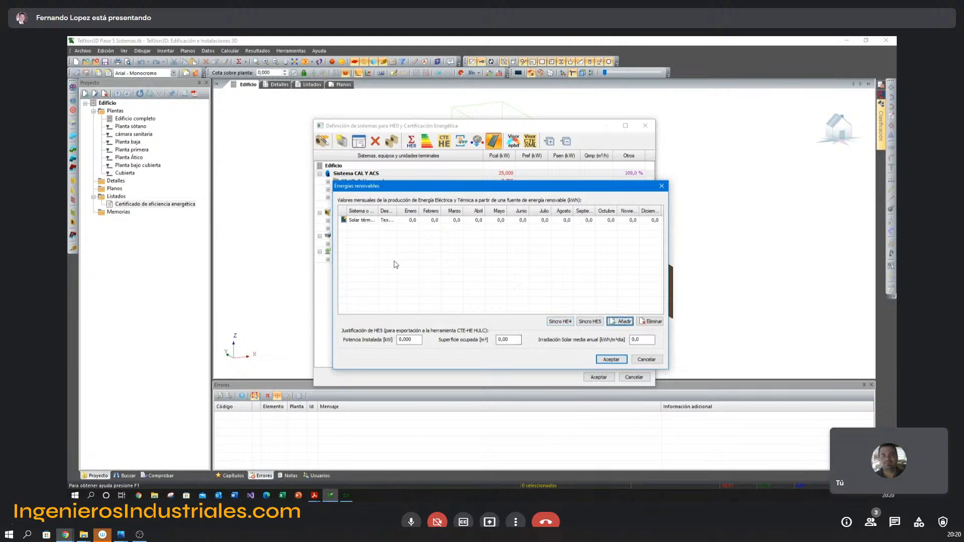
pyautogui.click(410, 221)
pyautogui.click(431, 220)
pyautogui.click(450, 224)
pyautogui.click(479, 222)
pyautogui.click(371, 222)
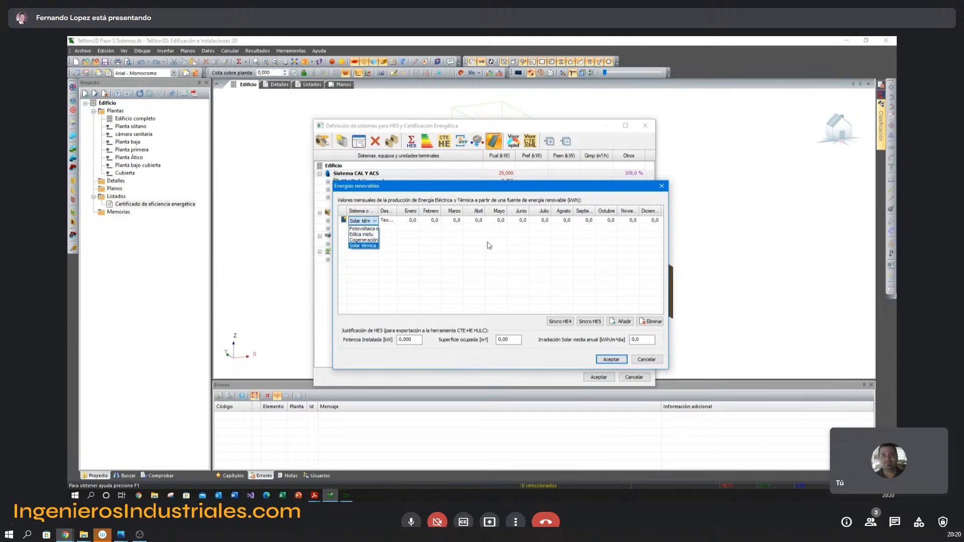
pyautogui.click(658, 360)
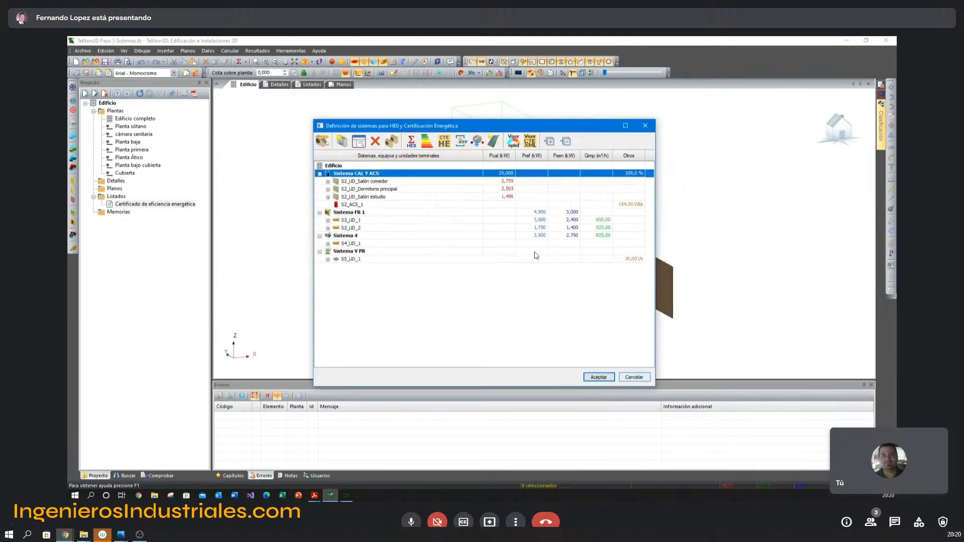
pyautogui.click(598, 377)
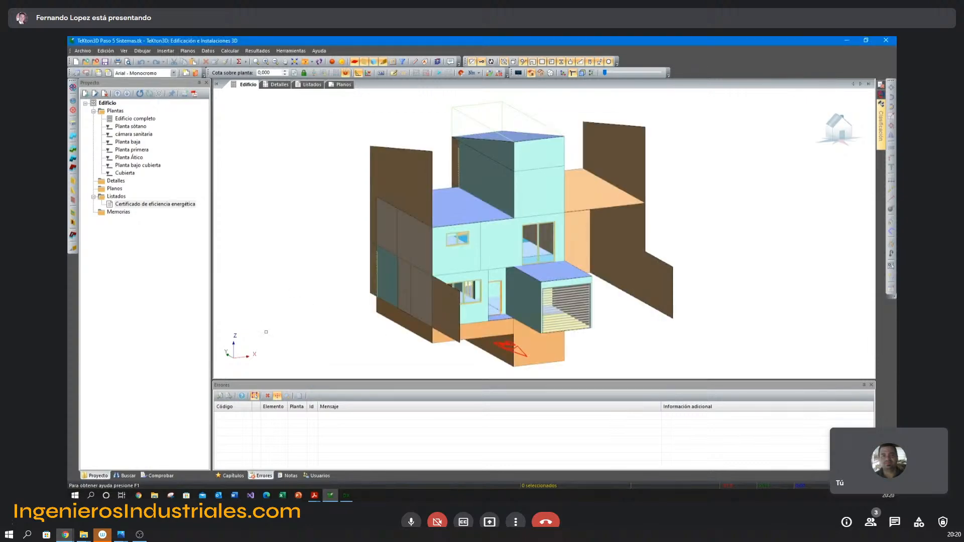
# Create a solar thermal installation chapter (CTE-HE4) without saving the changes to the Edificio chapter.
pyautogui.click(231, 476)
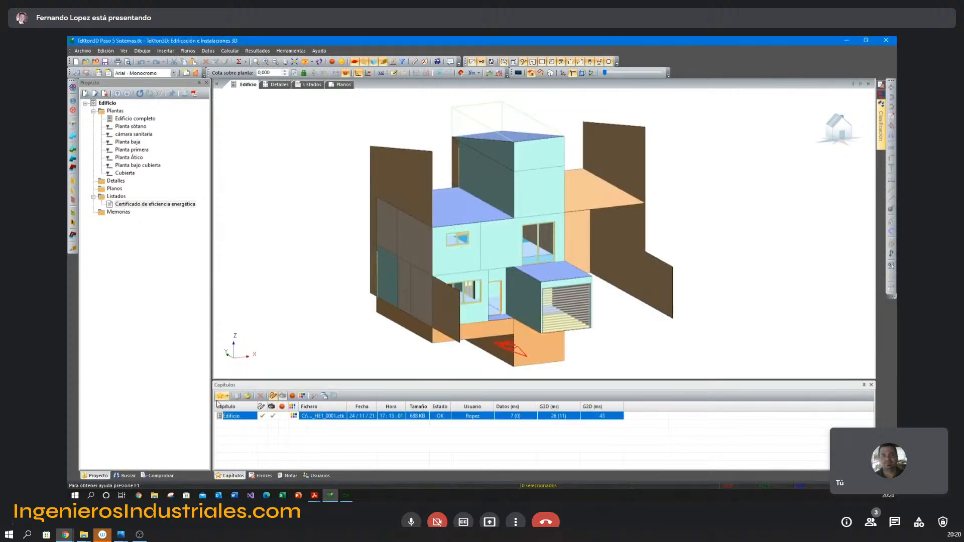
pyautogui.click(226, 398)
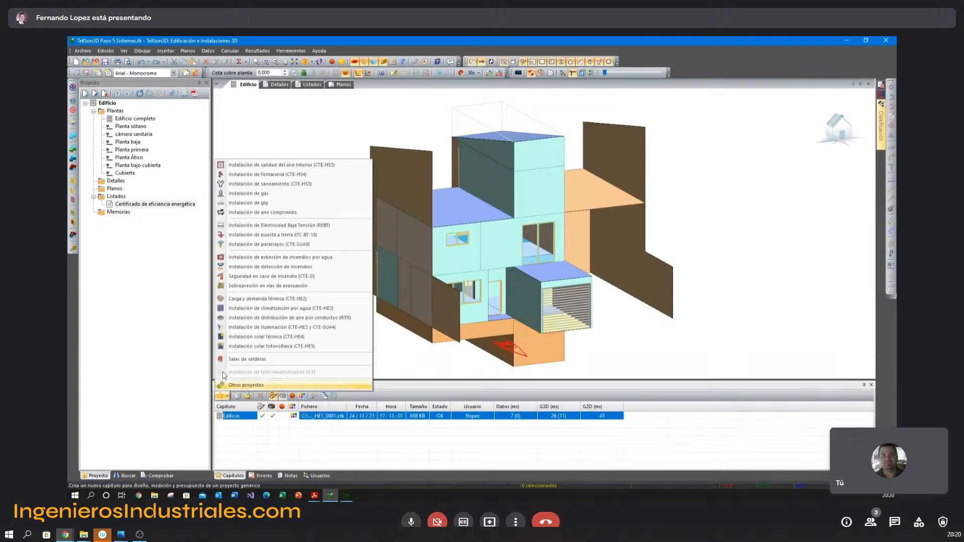
pyautogui.click(242, 337)
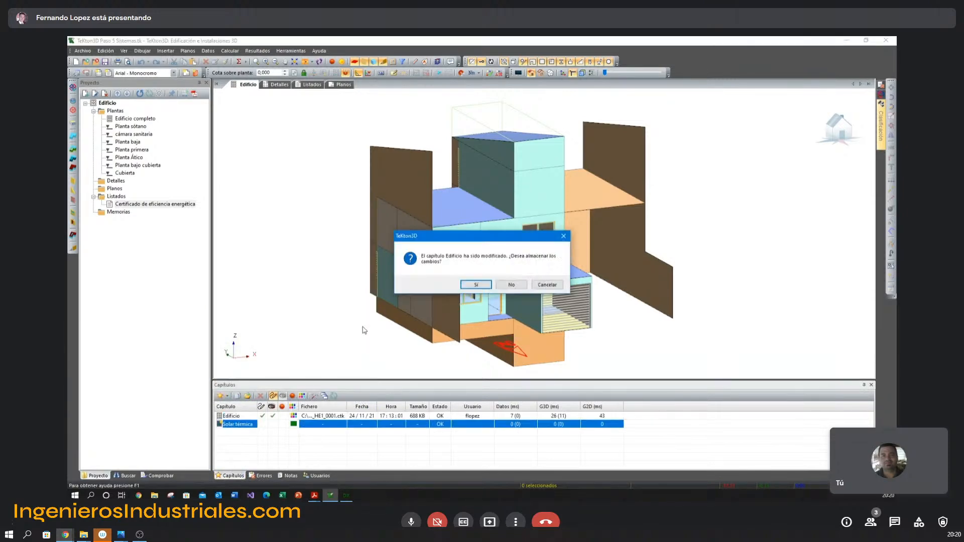
pyautogui.click(524, 288)
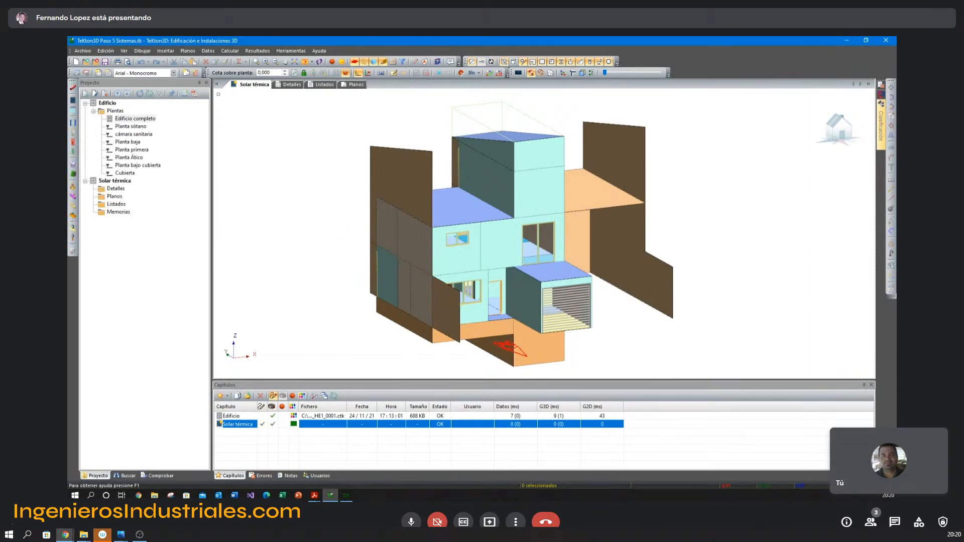
# Start the solar thermal chapter's general data setup with installation type 1, Instalación individual con interacumulador.
pyautogui.click(208, 51)
pyautogui.click(231, 83)
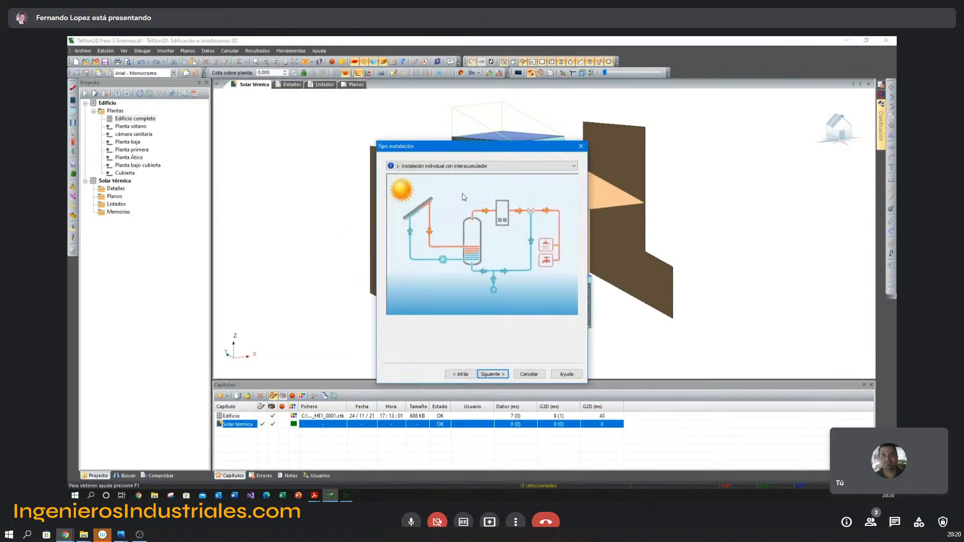
pyautogui.click(493, 374)
pyautogui.click(493, 375)
# Add the HE4-2019 residential demand for Viviendas 3 dormitorios to the hot water consumption list.
pyautogui.click(564, 184)
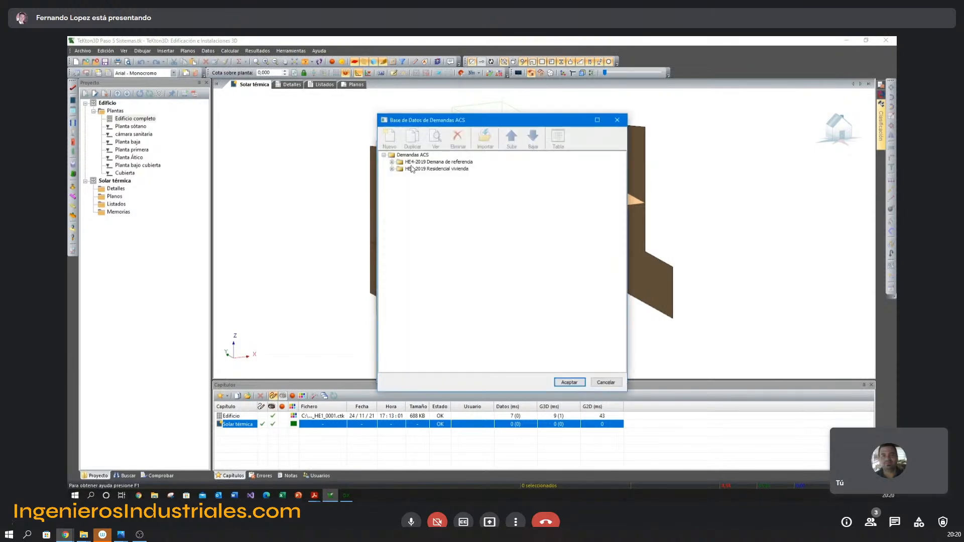
pyautogui.click(391, 169)
pyautogui.click(504, 197)
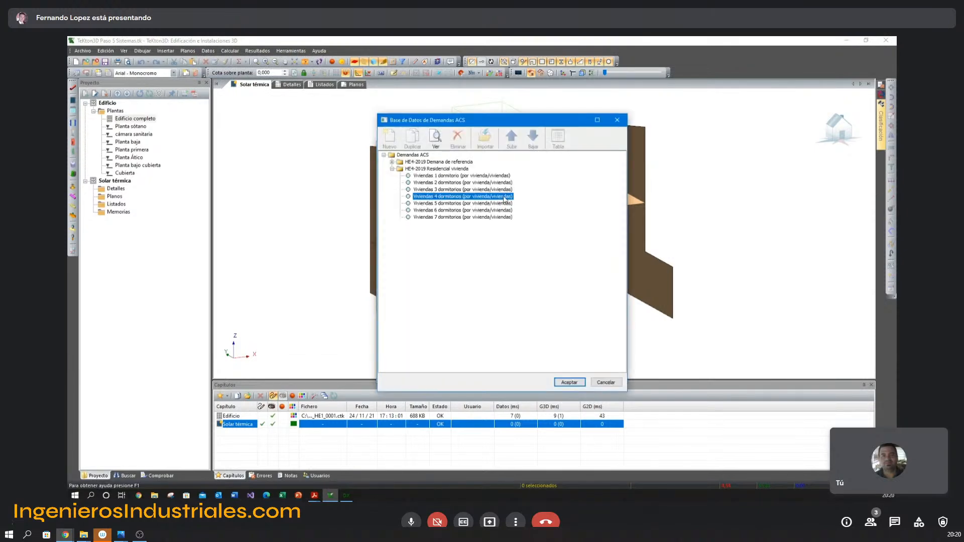
pyautogui.click(494, 190)
pyautogui.click(570, 382)
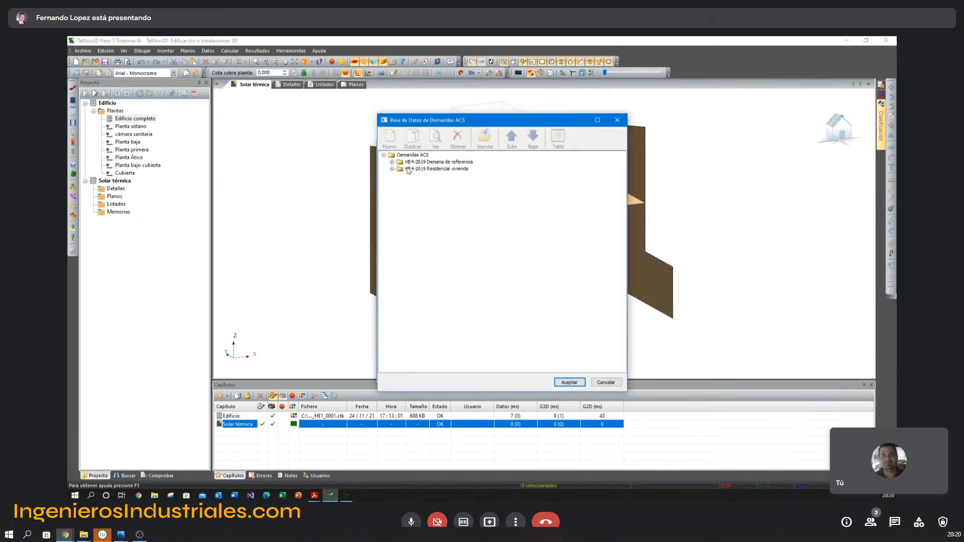
# Add the HE4-2019 reference demand Viviendas (por persona) to the consumption list and set it to 2 persons.
pyautogui.doubleClick(397, 163)
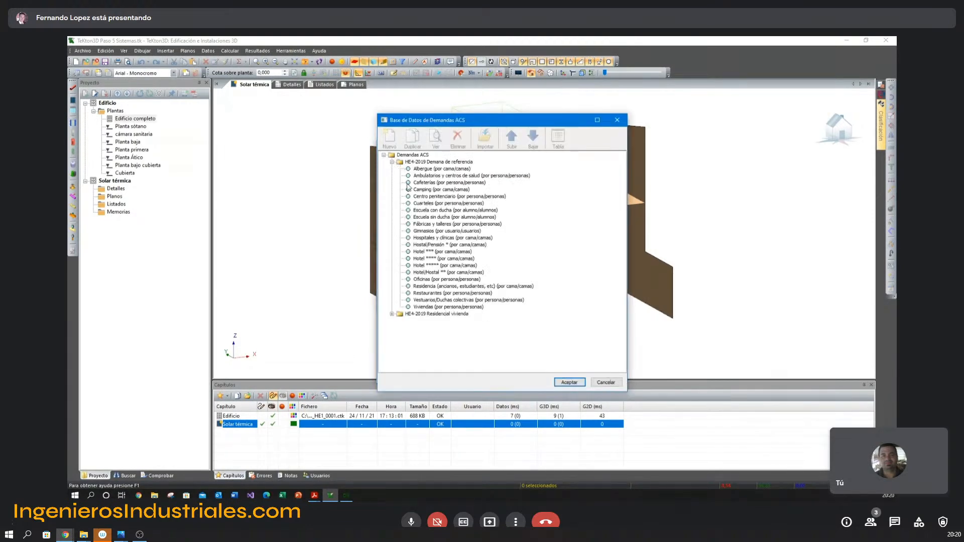
pyautogui.click(433, 306)
pyautogui.click(568, 382)
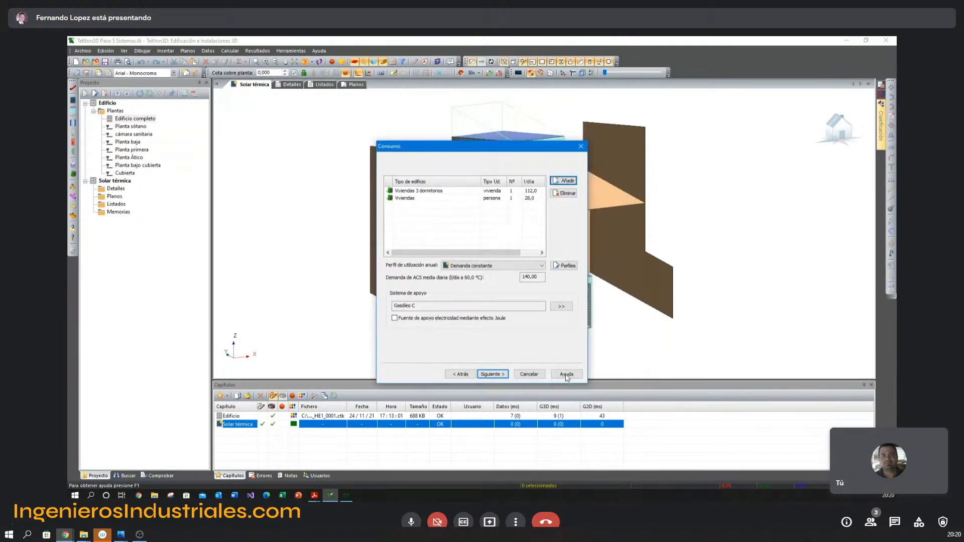
pyautogui.click(512, 198)
pyautogui.write('2')
pyautogui.click(538, 199)
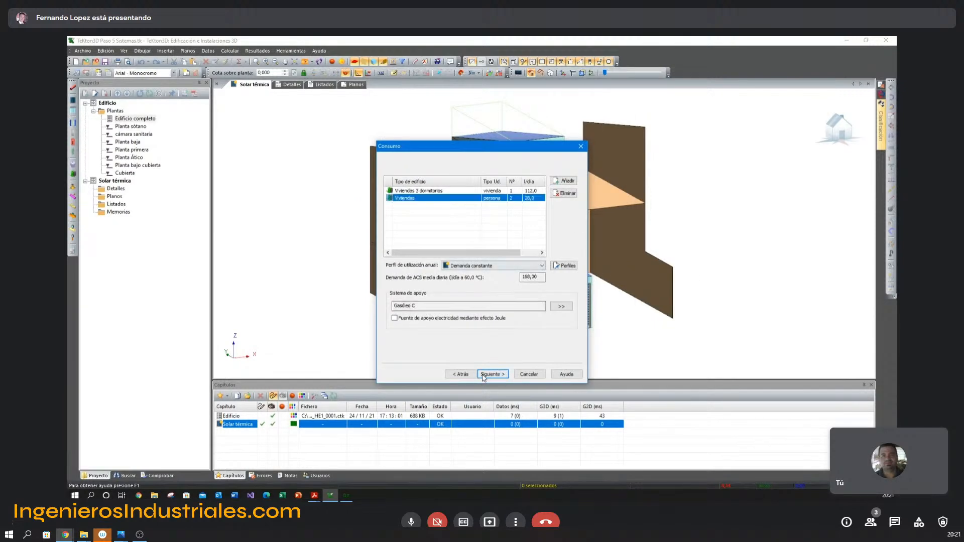
# Set the backup system's energy source to Gas natural (en termias) and continue to the design settings.
pyautogui.click(560, 307)
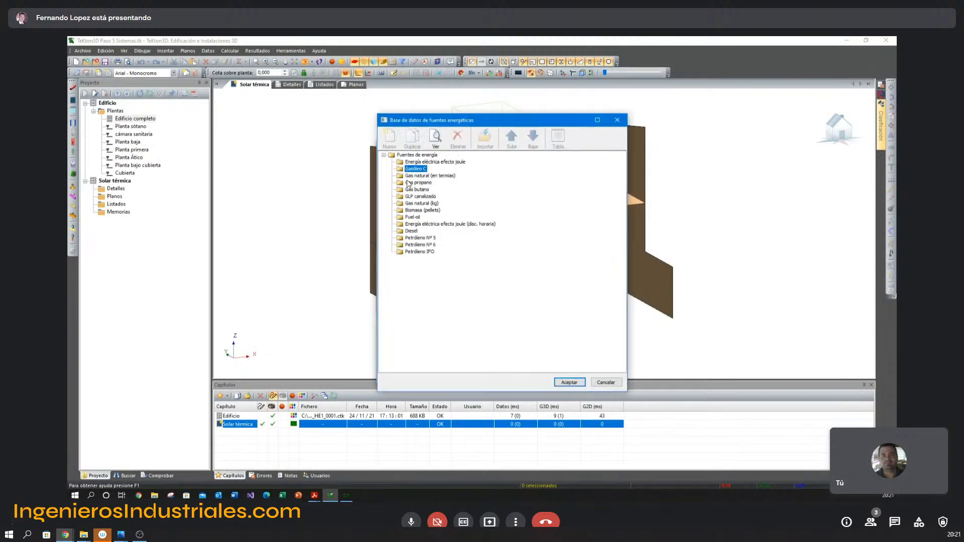
pyautogui.click(410, 177)
pyautogui.click(569, 382)
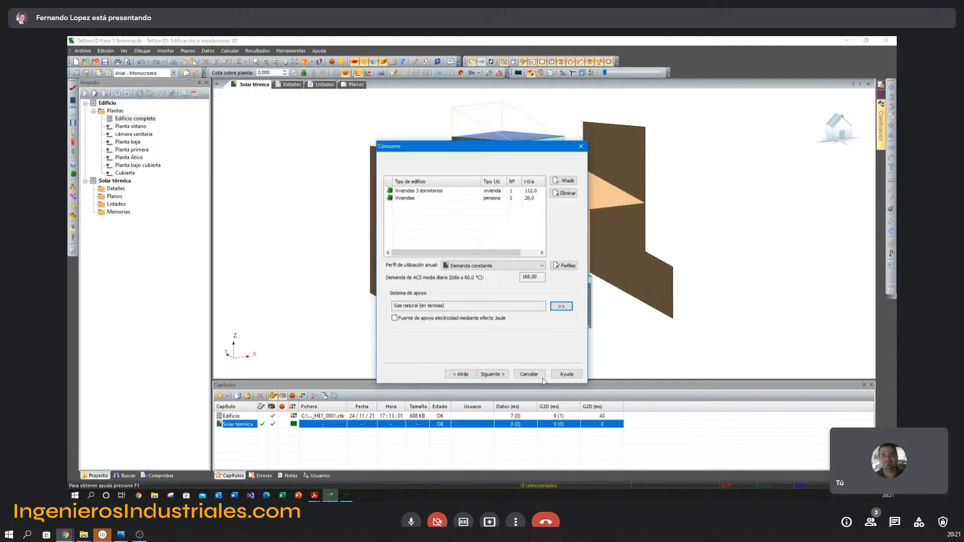
pyautogui.click(493, 374)
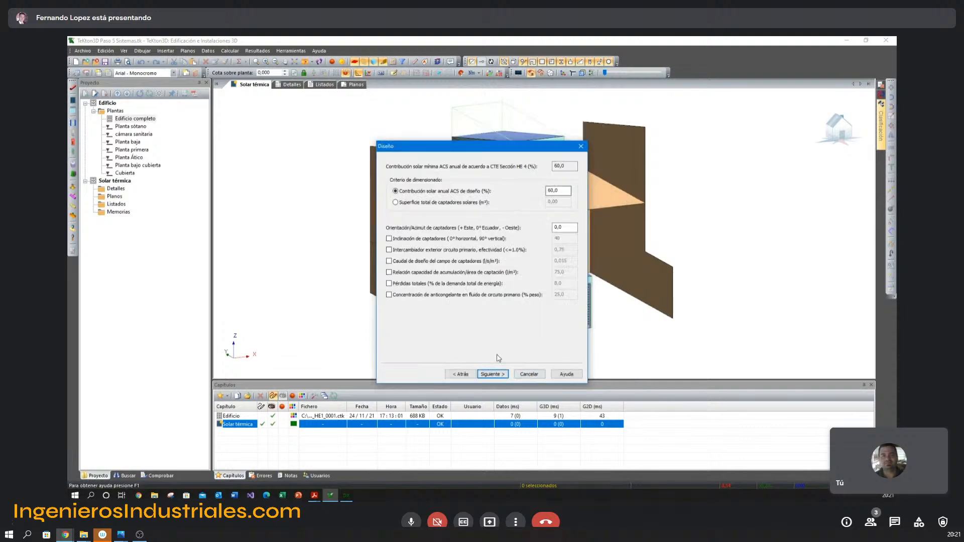
# Check the collector layout settings, return to the design settings and enable a custom collector tilt of 40°.
pyautogui.click(493, 374)
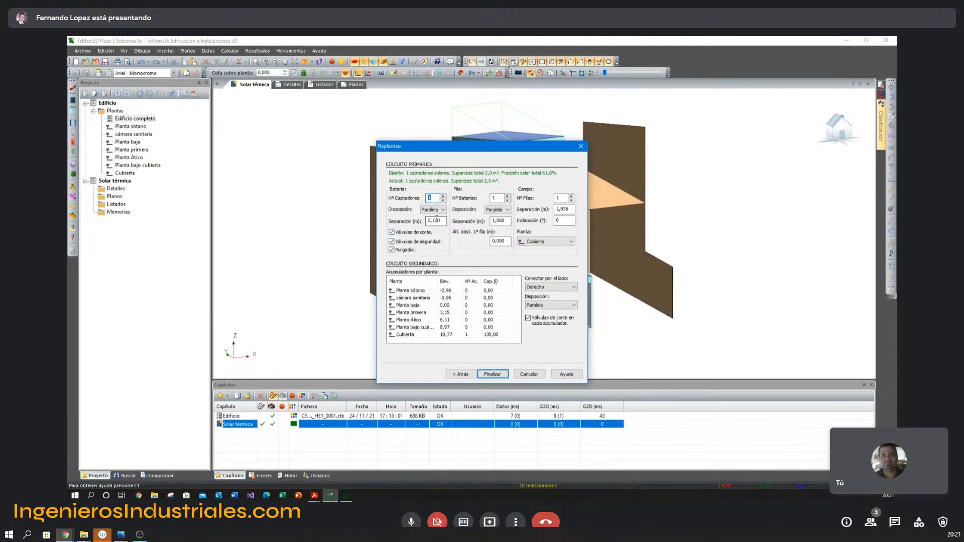
pyautogui.click(469, 374)
pyautogui.click(448, 241)
pyautogui.click(557, 239)
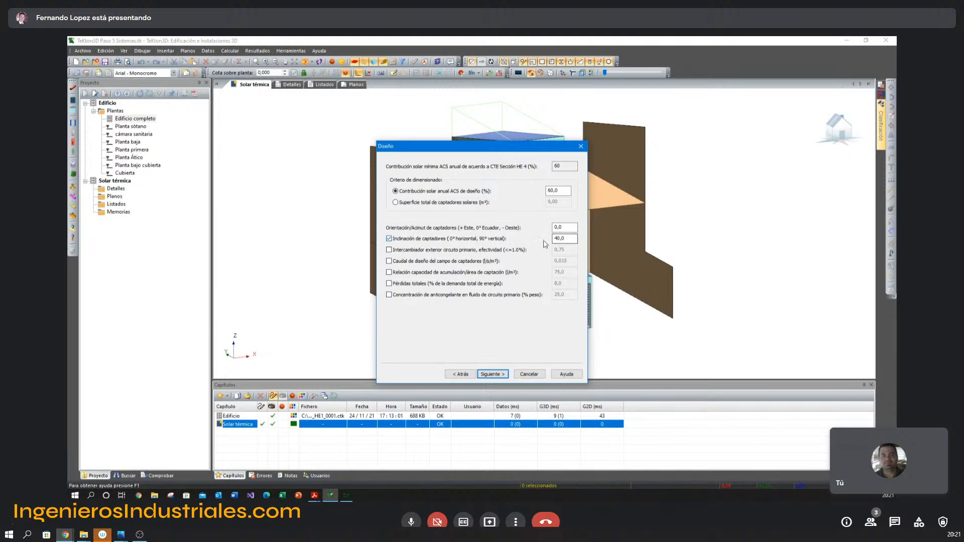
# Enter a new custom collector tilt, accept the proposed layout on Cubierta and place the solar thermal installation on the roof.
pyautogui.moveTo(572, 240); pyautogui.dragTo(542, 239)
pyautogui.write('11,2')
pyautogui.click(492, 375)
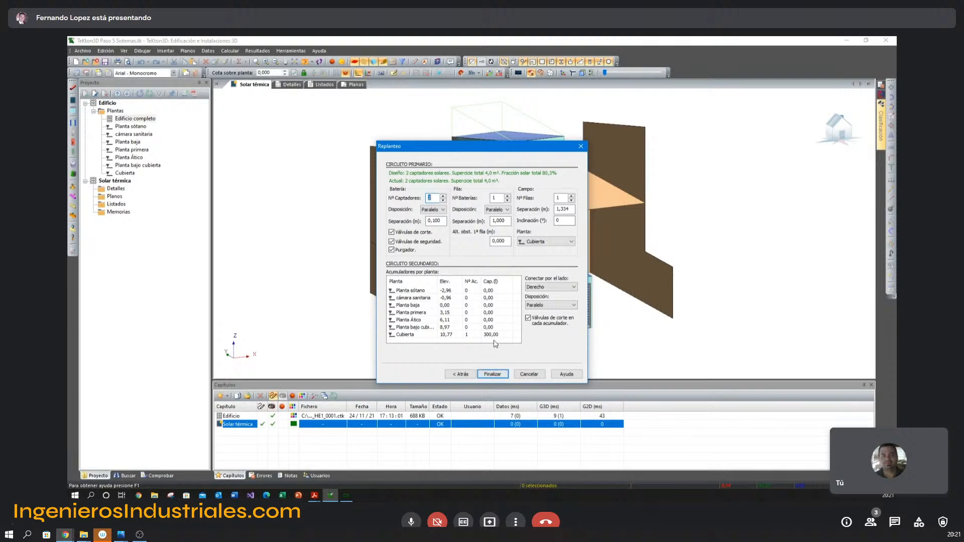
pyautogui.click(501, 374)
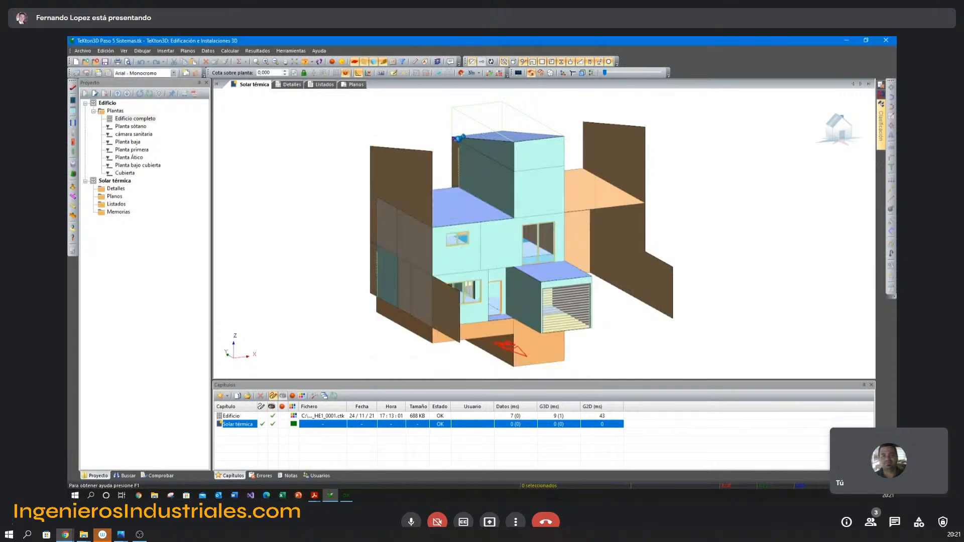
pyautogui.click(453, 107)
# Calculate the solar thermal installation and review the annual solar contribution and the CTE-HE4 checks in the report.
pyautogui.moveTo(424, 192)
pyautogui.mouseDown(button='middle')
pyautogui.moveTo(461, 194)
pyautogui.moveTo(429, 194)
pyautogui.mouseUp(button='middle')
pyautogui.click(239, 61)
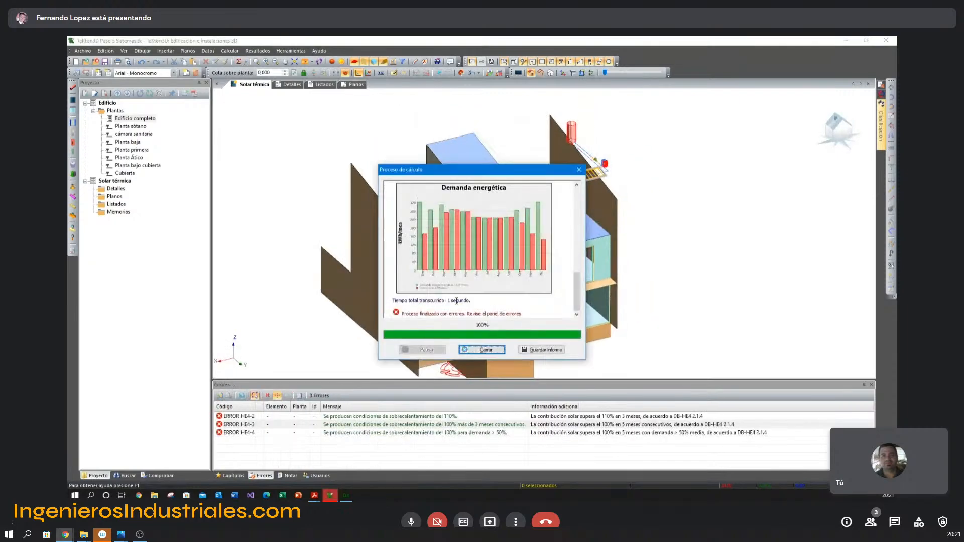
pyautogui.scroll(6, 457, 301)
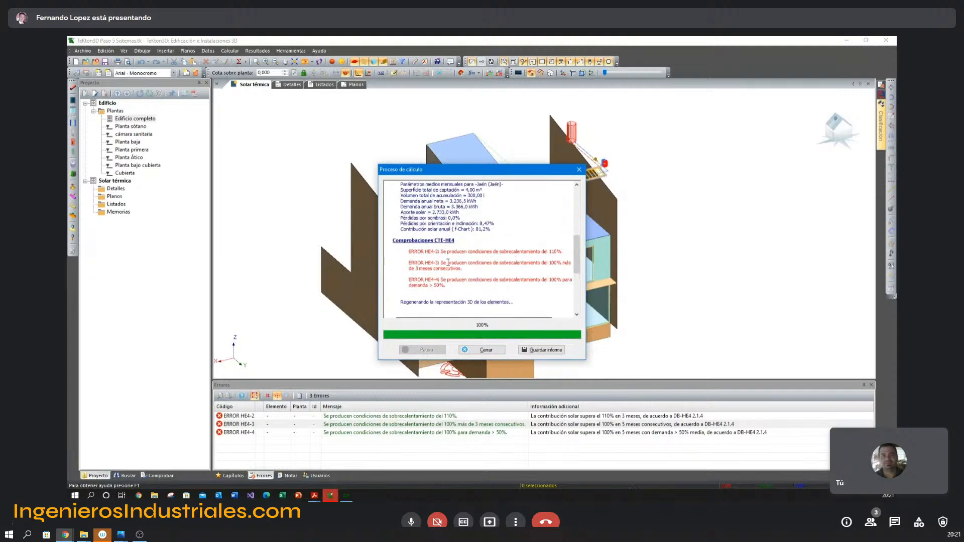
pyautogui.scroll(2, 471, 257)
pyautogui.scroll(1, 486, 271)
pyautogui.moveTo(477, 282); pyautogui.dragTo(490, 284)
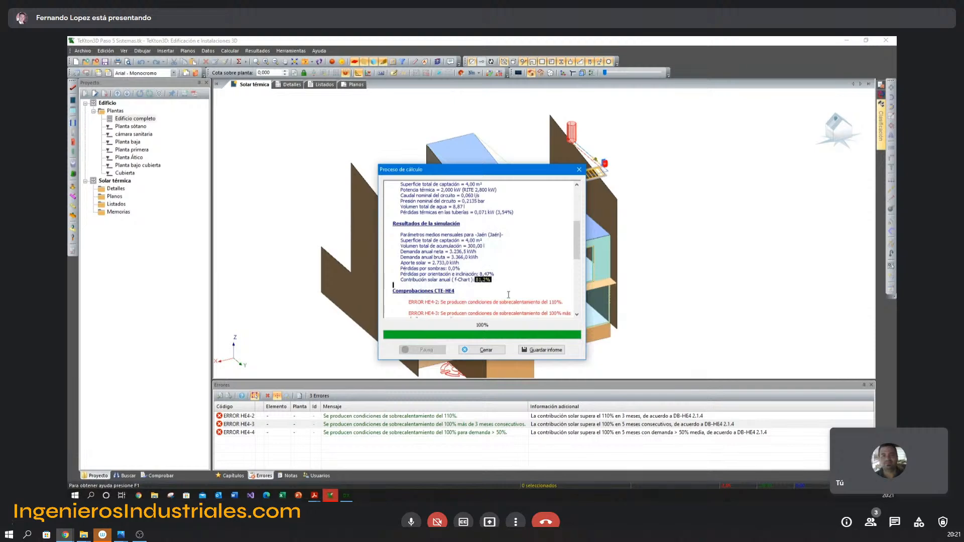
pyautogui.click(482, 350)
# Make the Edificio chapter the active one, saving the solar thermal chapter.
pyautogui.click(230, 476)
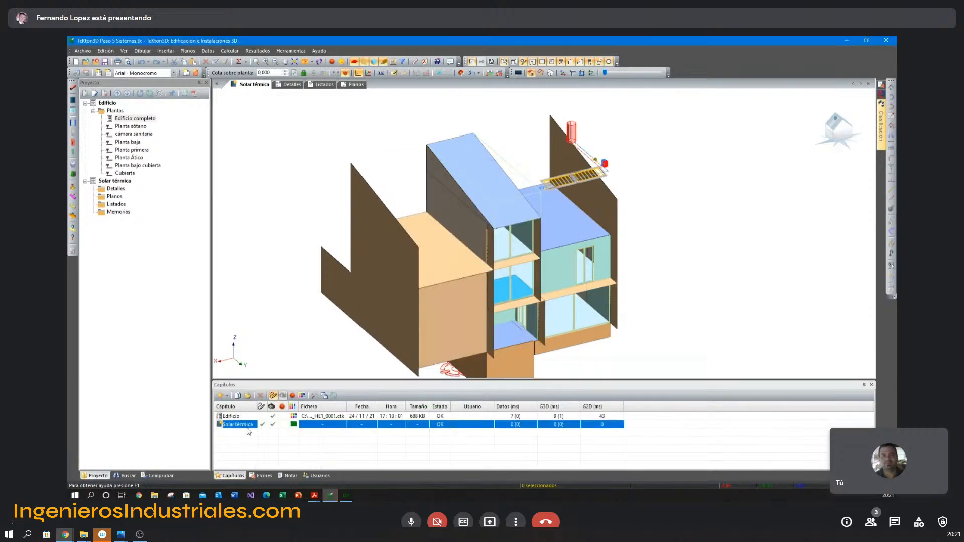
pyautogui.click(262, 417)
pyautogui.click(458, 285)
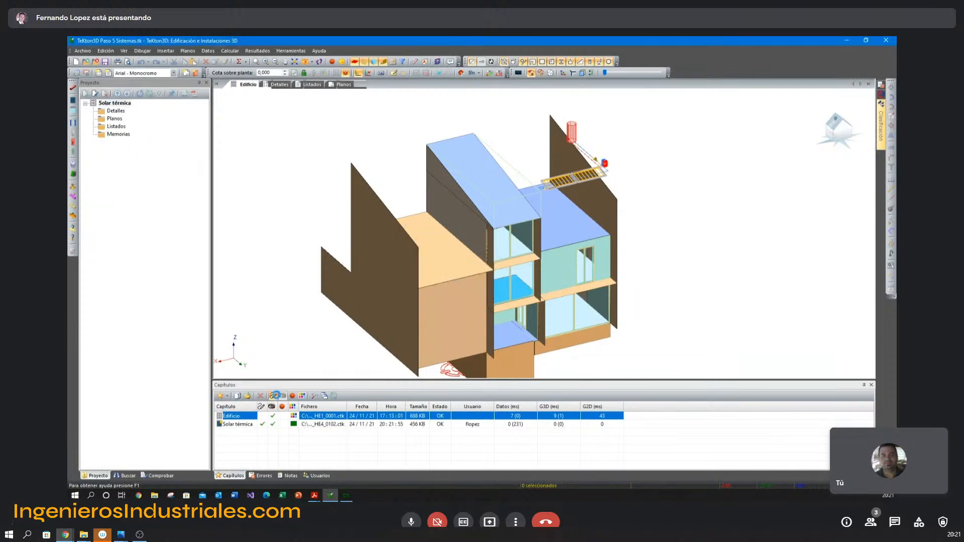
# Synchronize the HE4 solar thermal chapter's monthly production into the renewable energies of the HE0 and certification systems.
pyautogui.click(208, 51)
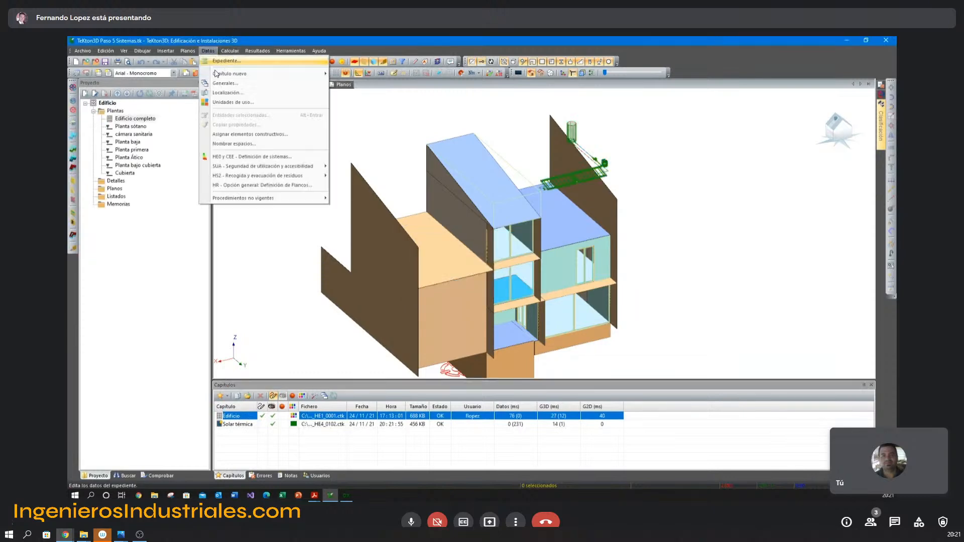
pyautogui.click(236, 157)
pyautogui.click(494, 141)
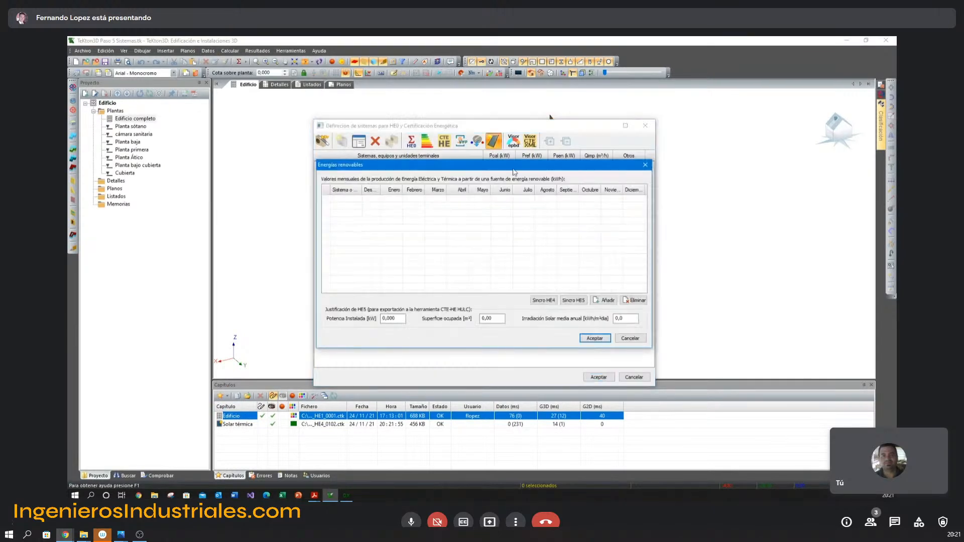
pyautogui.click(544, 301)
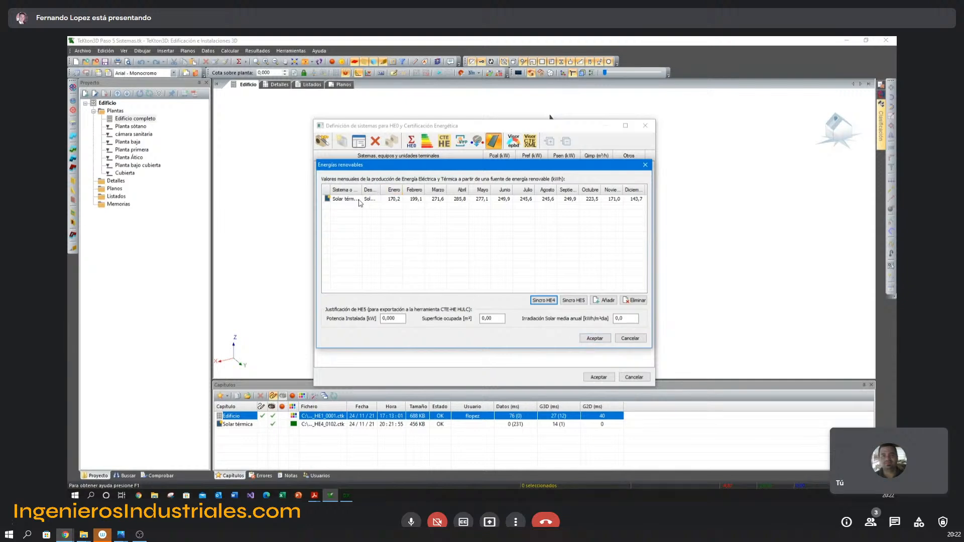
pyautogui.click(597, 339)
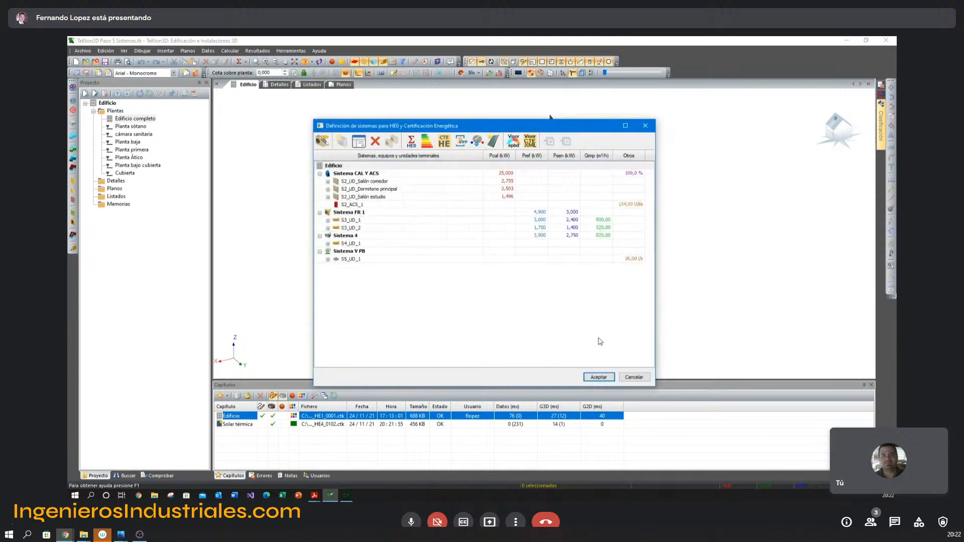
# Run the building's energy certification and review its primary energy and renewable hot water results in VisorEPBD.
pyautogui.click(426, 142)
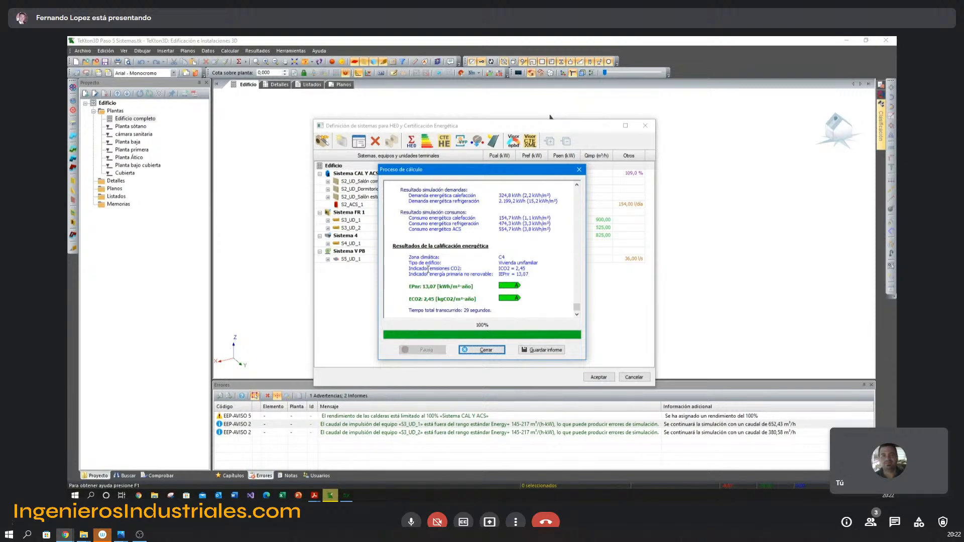
pyautogui.click(482, 350)
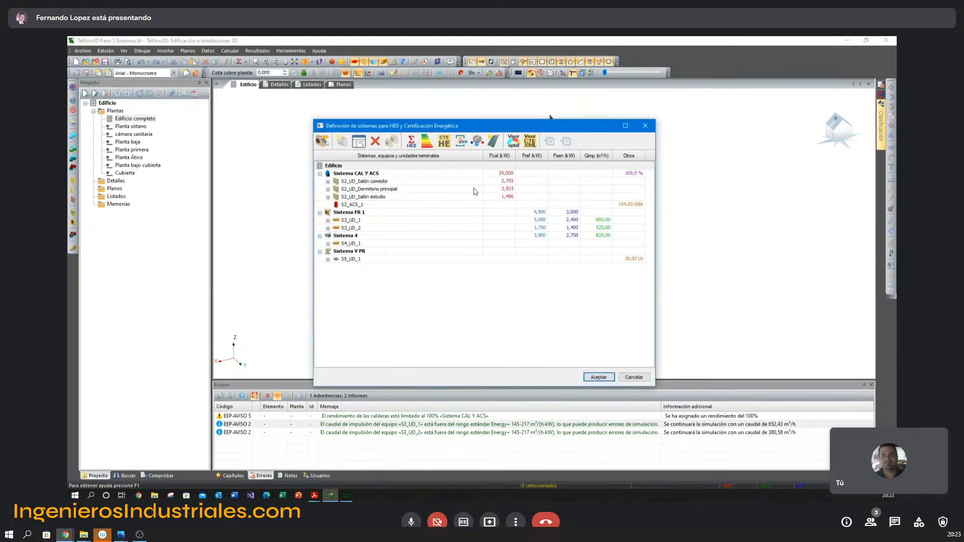
pyautogui.click(513, 142)
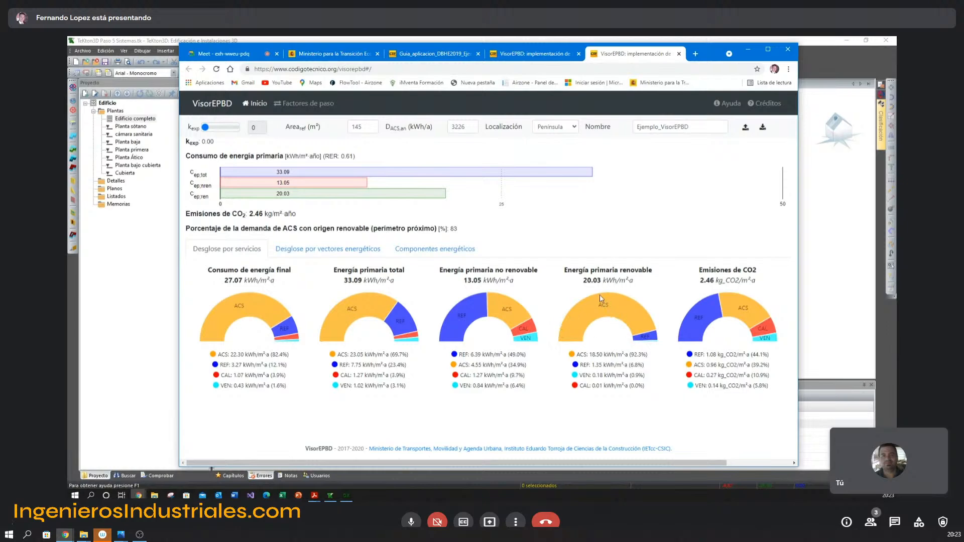
pyautogui.click(819, 70)
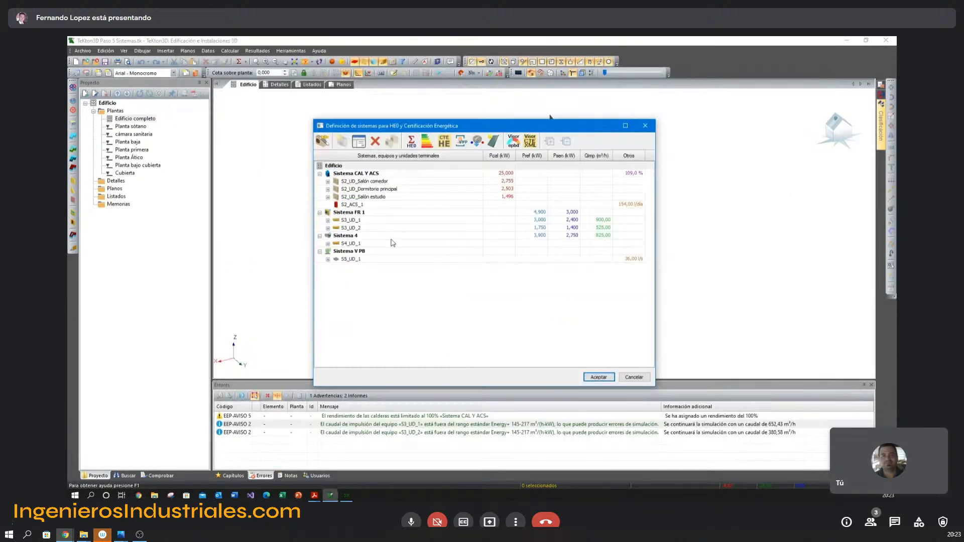
# Close the HE0 and certification systems definition, discarding its changes.
pyautogui.click(635, 377)
pyautogui.click(531, 301)
pyautogui.click(629, 379)
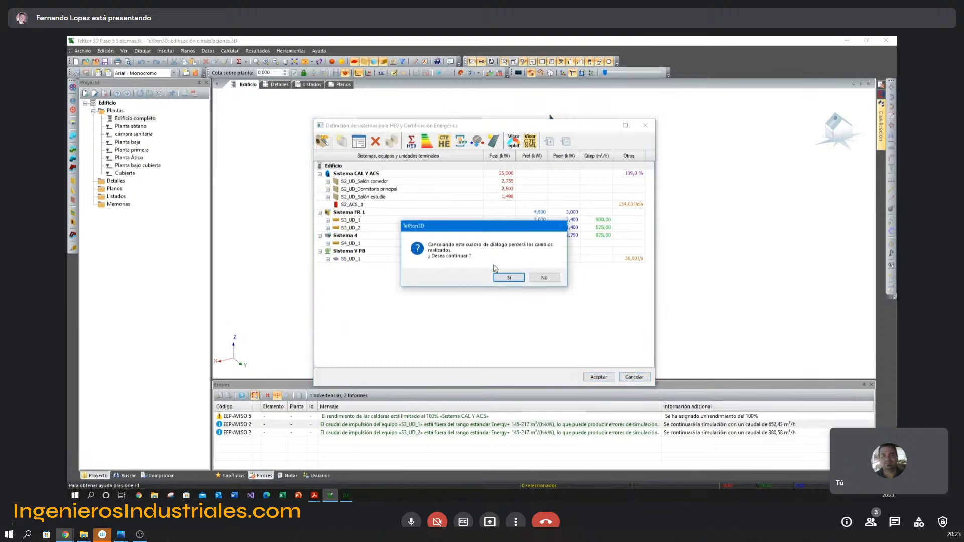
pyautogui.click(507, 276)
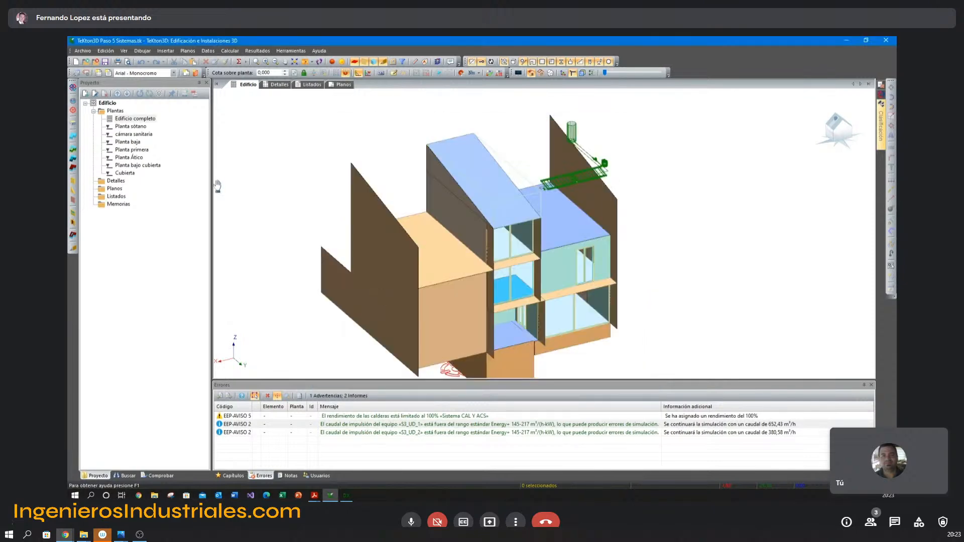
# Open the project TeKton3D Paso 7 TKCDT.tk from the Presentación TK-CEEP folder.
pyautogui.click(81, 51)
pyautogui.click(94, 76)
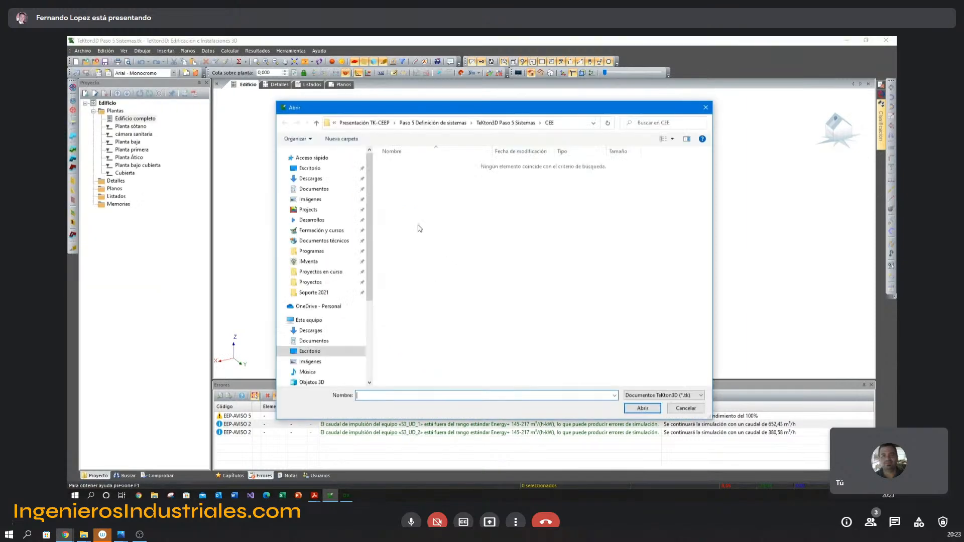
pyautogui.click(433, 126)
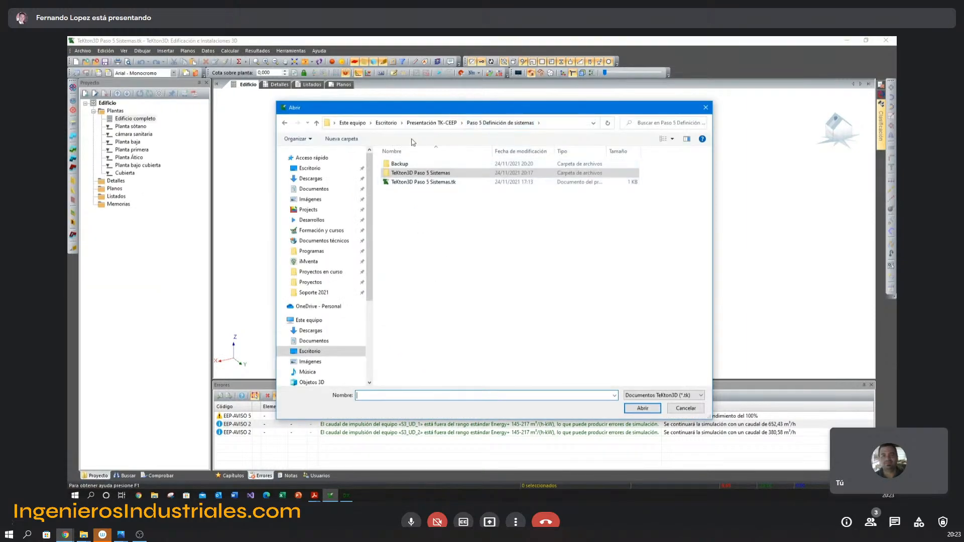
pyautogui.click(424, 123)
pyautogui.doubleClick(427, 218)
pyautogui.doubleClick(422, 183)
pyautogui.click(502, 287)
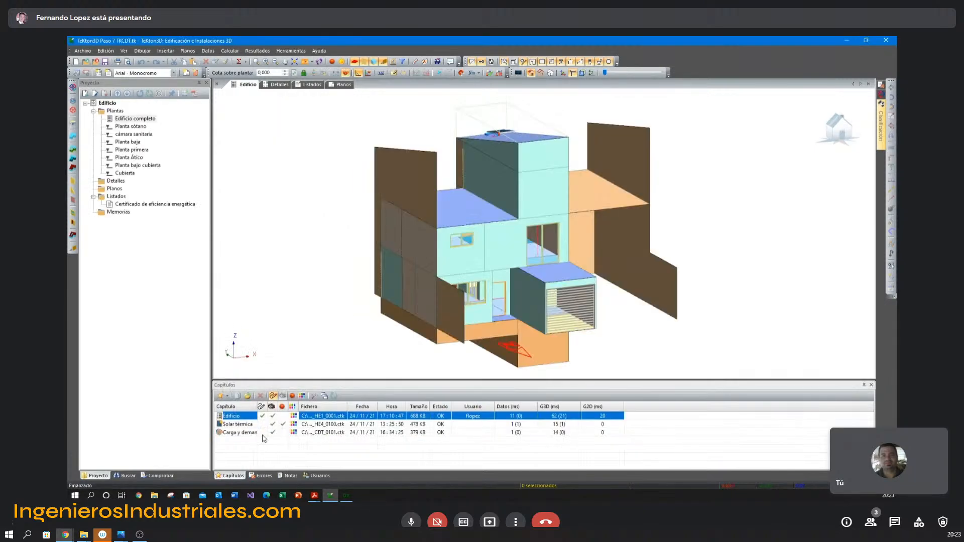
# Activate the Carga y demanda térmica chapter and hide the building elements, leaving the installations and the outlines of the spaces displayed.
pyautogui.click(250, 432)
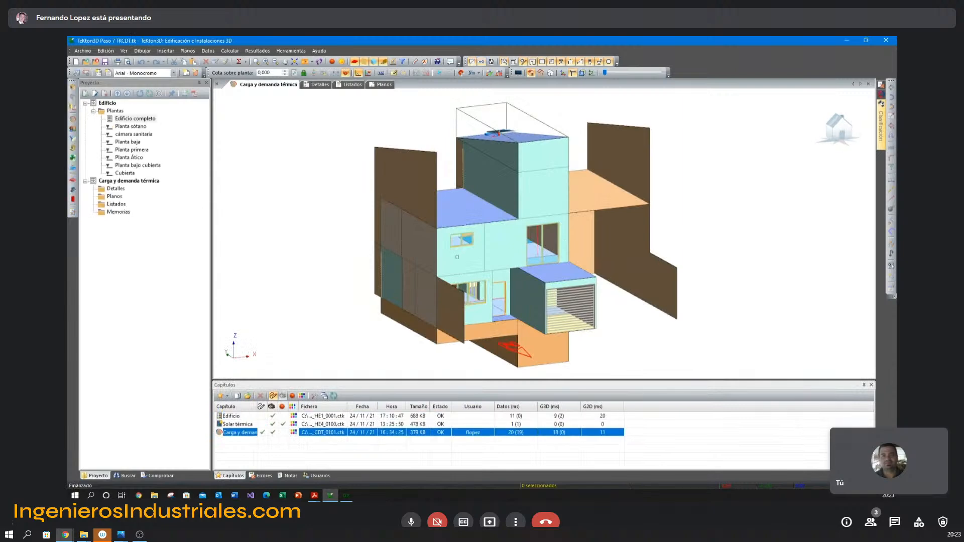
pyautogui.click(361, 63)
pyautogui.click(357, 62)
pyautogui.click(374, 62)
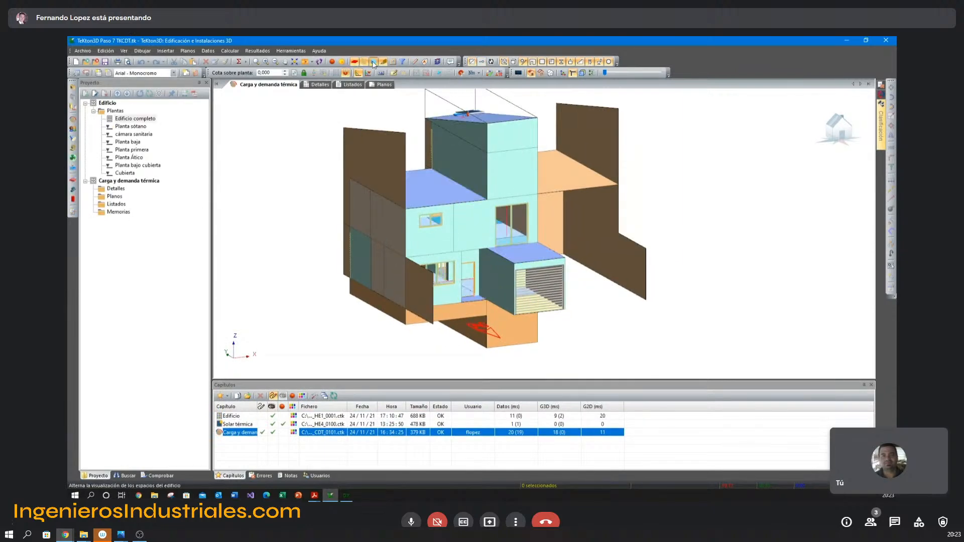
pyautogui.click(365, 63)
pyautogui.click(358, 64)
pyautogui.moveTo(369, 151); pyautogui.dragTo(404, 131, button='middle')
pyautogui.click(383, 64)
pyautogui.scroll(2, 454, 166)
pyautogui.moveTo(454, 166); pyautogui.dragTo(460, 210, button='middle')
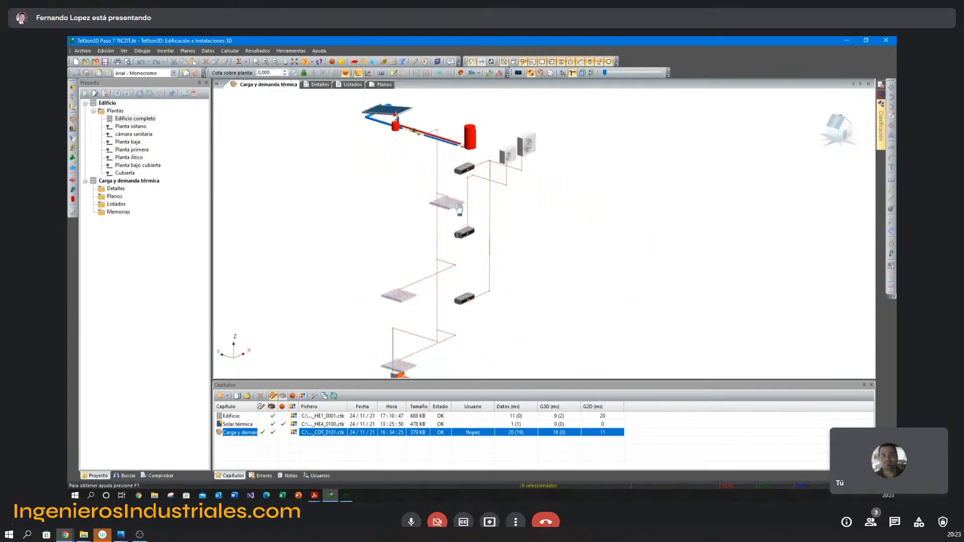
pyautogui.click(372, 61)
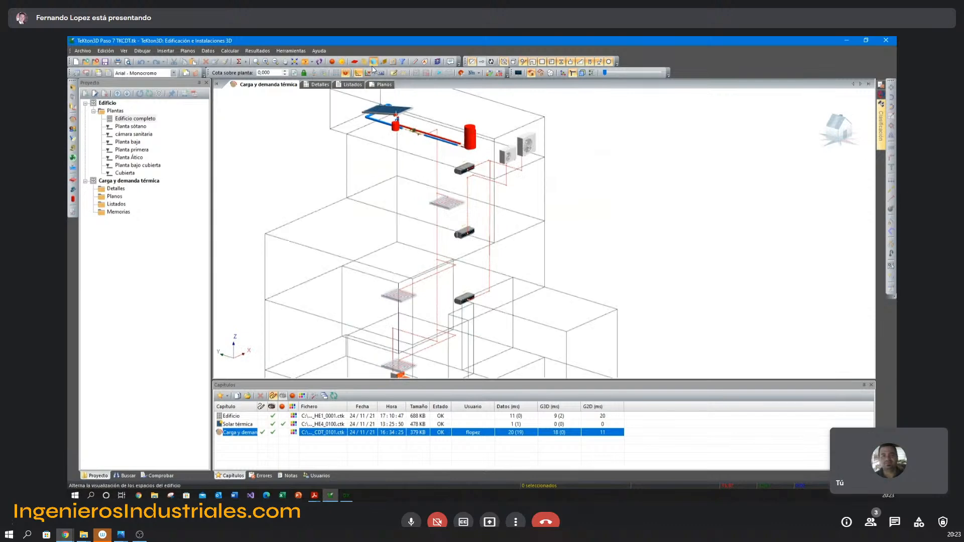
# Calculate the building's thermal loads and energy demand and close the report.
pyautogui.click(239, 61)
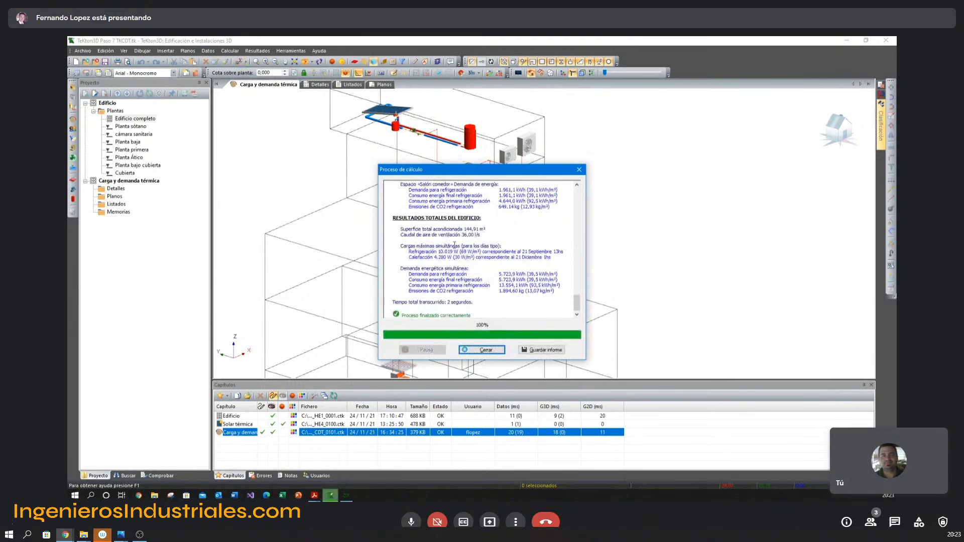
pyautogui.click(482, 350)
# Examine the rooftop outdoor units, the indoor units on each floor and the rest of the heating equipment in the 3D model.
pyautogui.click(527, 133)
pyautogui.hotkey('ctrl', 'r')
pyautogui.moveTo(534, 193); pyautogui.dragTo(538, 197, button='middle')
pyautogui.click(535, 129)
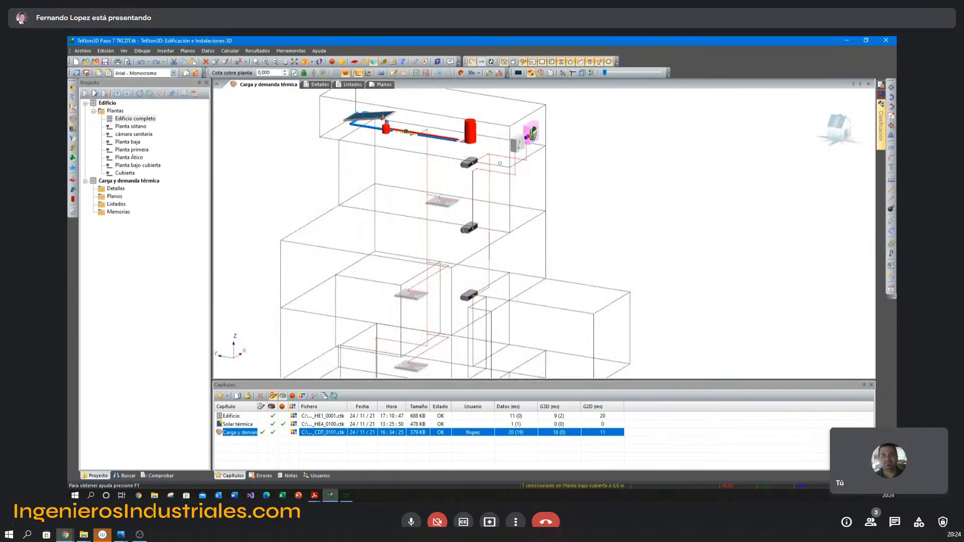
pyautogui.click(476, 159)
pyautogui.keyDown('ctrl'); pyautogui.click(470, 294); pyautogui.keyUp('ctrl')
pyautogui.click(513, 143)
pyautogui.click(469, 231)
pyautogui.press('Escape')
pyautogui.keyDown('shift'); pyautogui.moveTo(443, 191); pyautogui.dragTo(451, 199, button='middle'); pyautogui.keyUp('shift')
pyautogui.moveTo(451, 199); pyautogui.dragTo(467, 76, button='middle')
pyautogui.keyDown('shift'); pyautogui.moveTo(467, 171); pyautogui.dragTo(412, 193, button='middle'); pyautogui.keyUp('shift')
pyautogui.click(414, 215)
pyautogui.doubleClick(414, 216)
pyautogui.press('Escape')
pyautogui.moveTo(482, 134); pyautogui.dragTo(478, 175, button='middle')
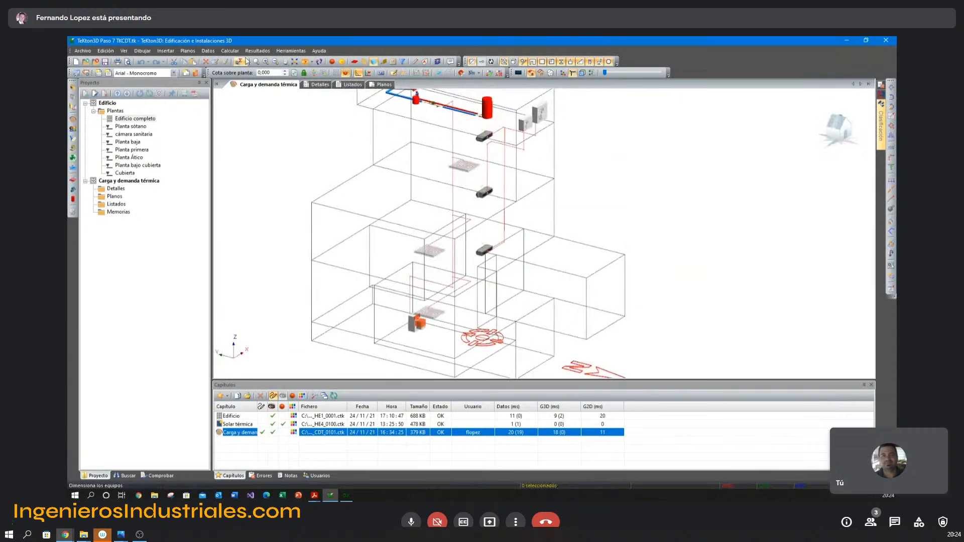
# Size the air-conditioning equipment and check the HITACHI 2020 Multizone catalogue models for a rooftop outdoor unit.
pyautogui.click(346, 73)
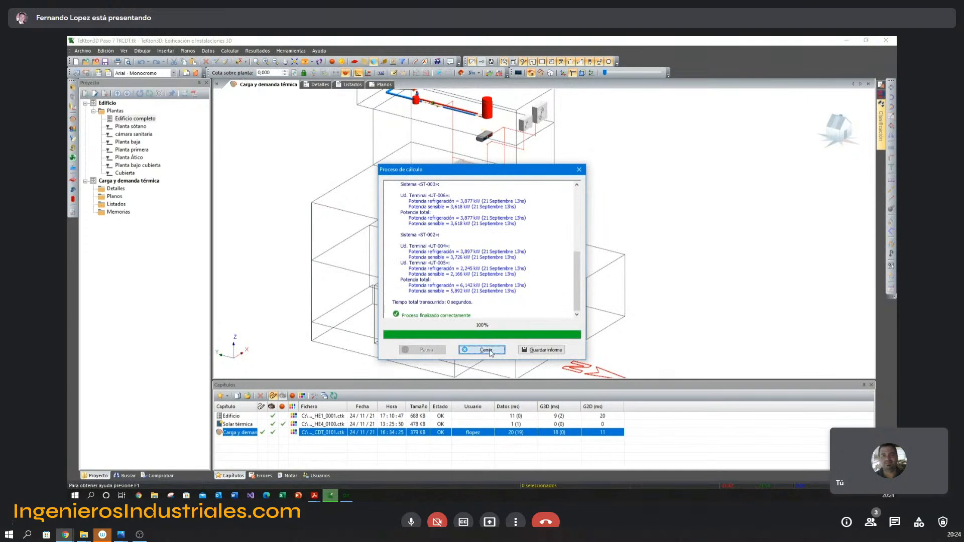
pyautogui.click(485, 350)
pyautogui.click(540, 113)
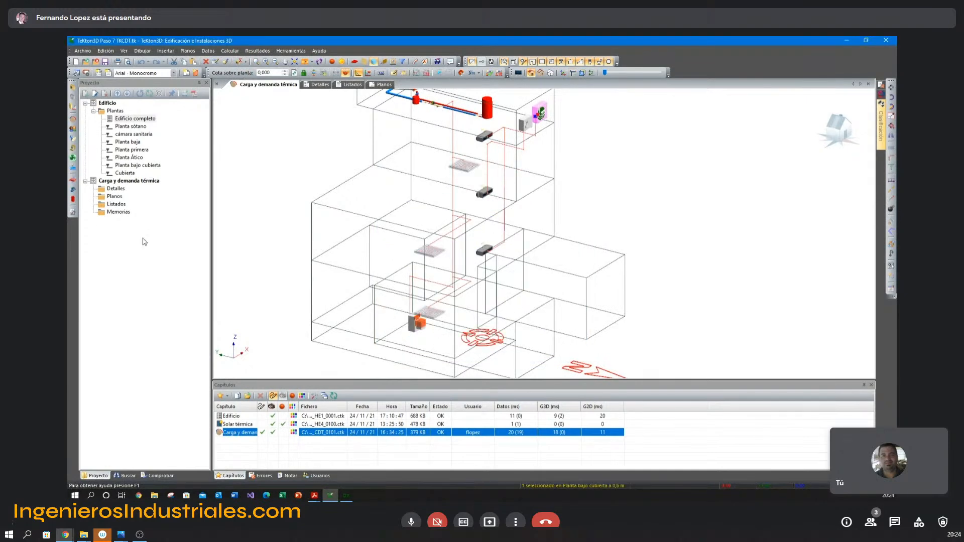
pyautogui.click(73, 211)
pyautogui.click(559, 195)
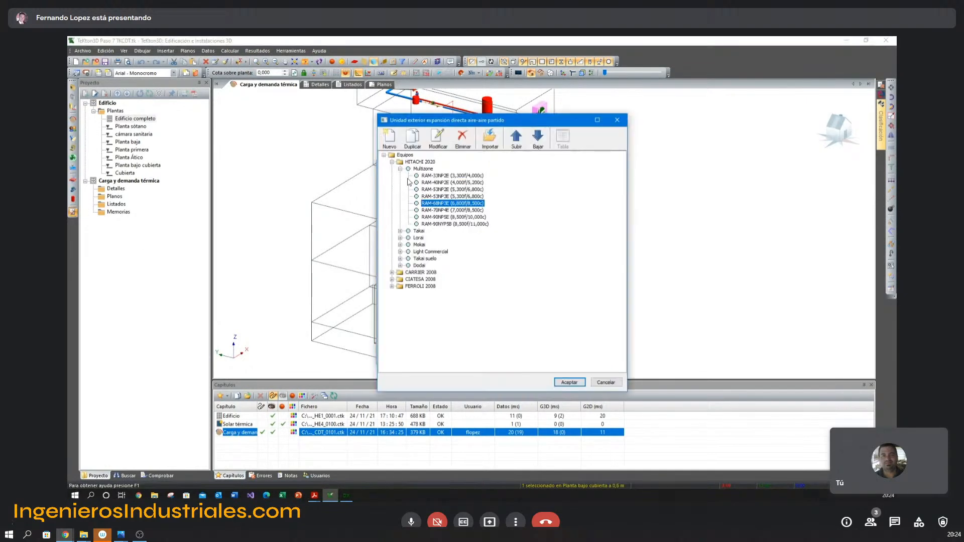
pyautogui.click(606, 382)
pyautogui.click(559, 354)
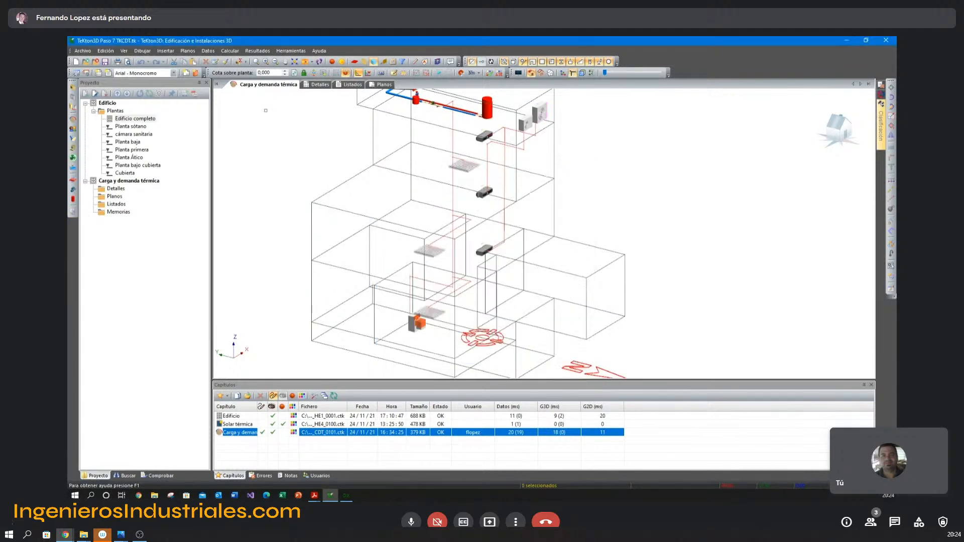
# Calculate the thermal installation with its equipment, review the consumption and emission results and close the report.
pyautogui.click(239, 61)
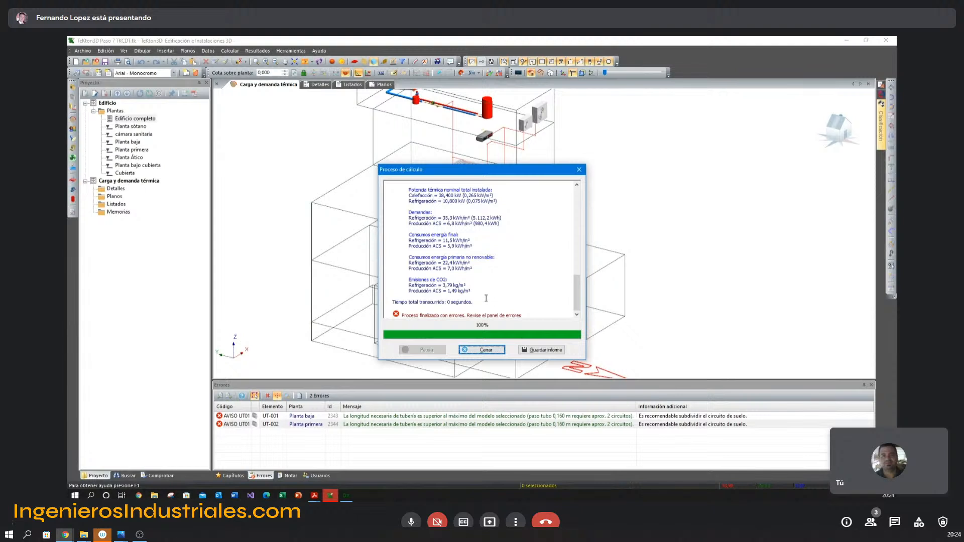
pyautogui.click(483, 350)
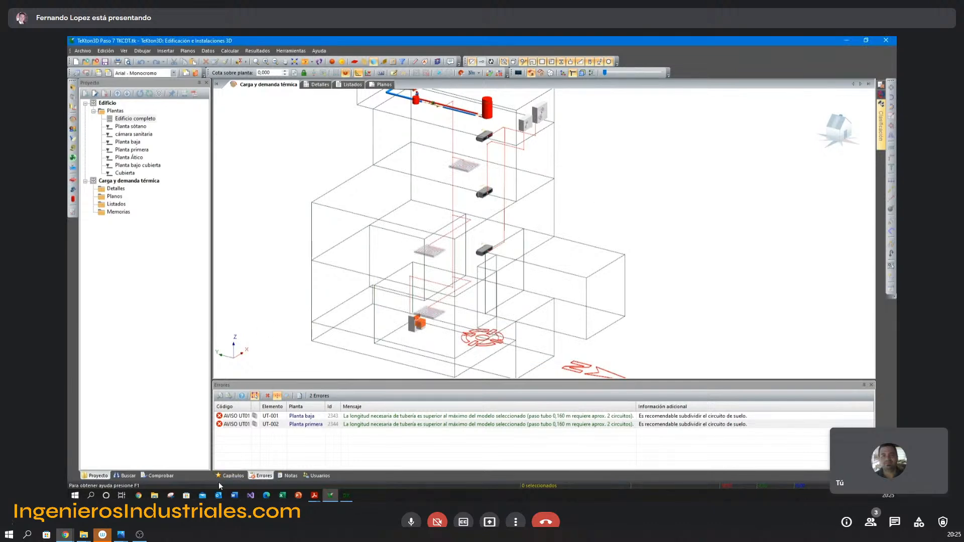
# Make the Edificio chapter active and open its system definition for HE0 and energy certification.
pyautogui.click(231, 476)
pyautogui.click(263, 417)
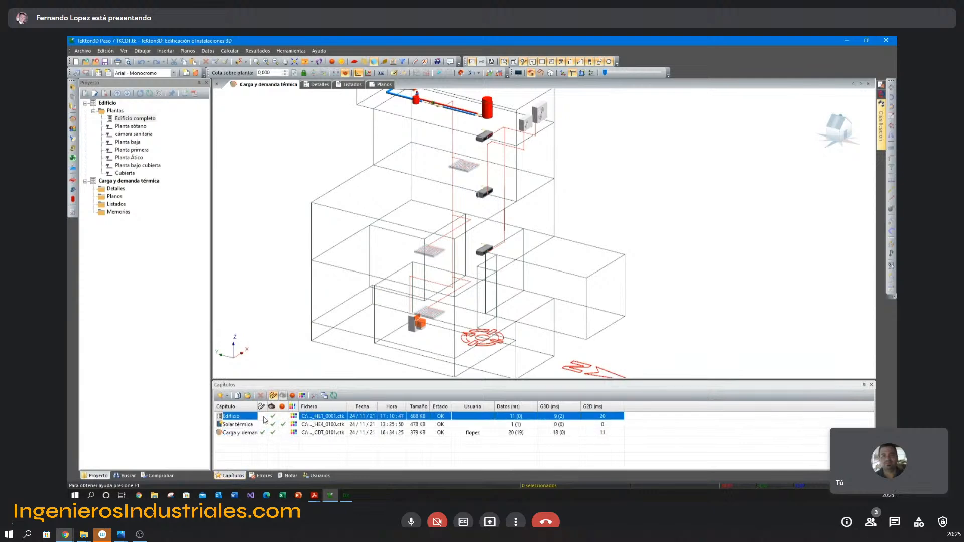
pyautogui.doubleClick(265, 420)
pyautogui.click(500, 283)
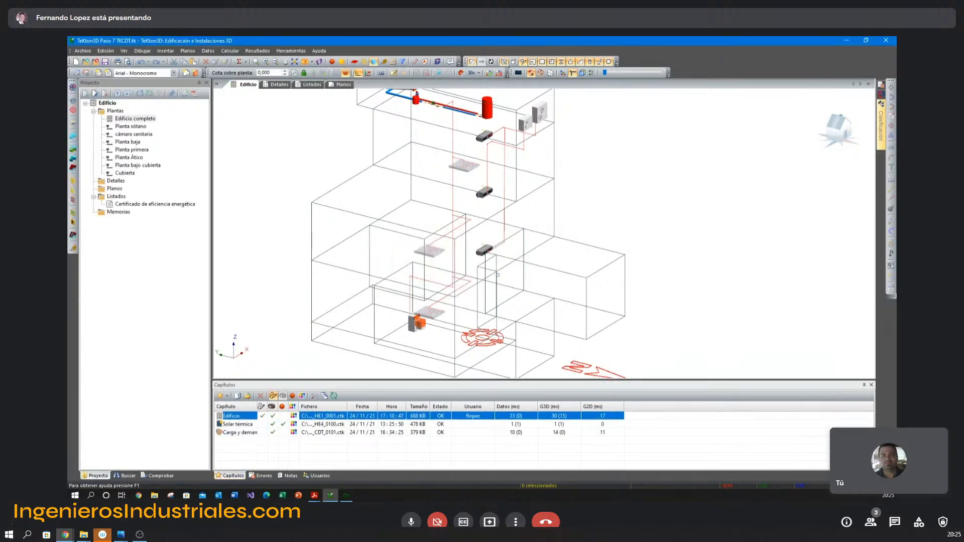
pyautogui.click(208, 51)
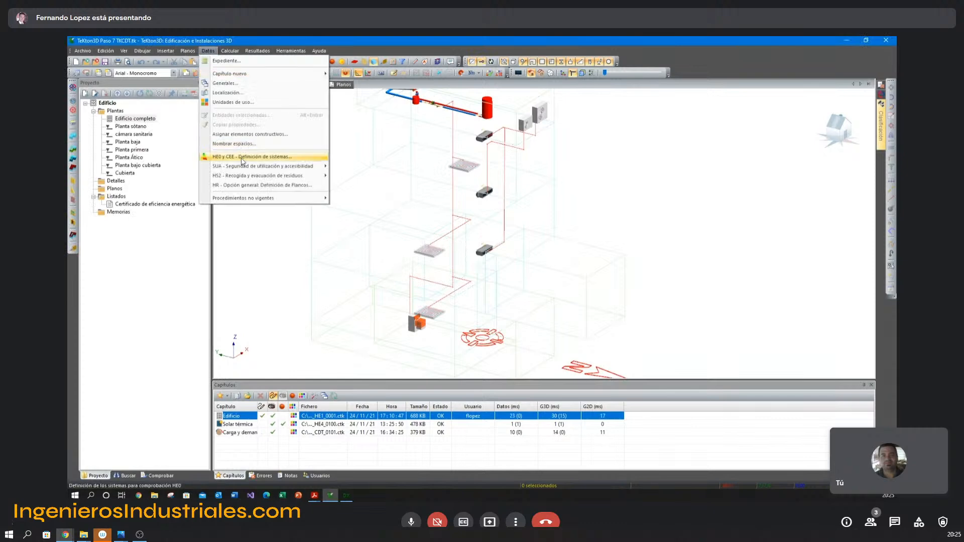
pyautogui.click(243, 158)
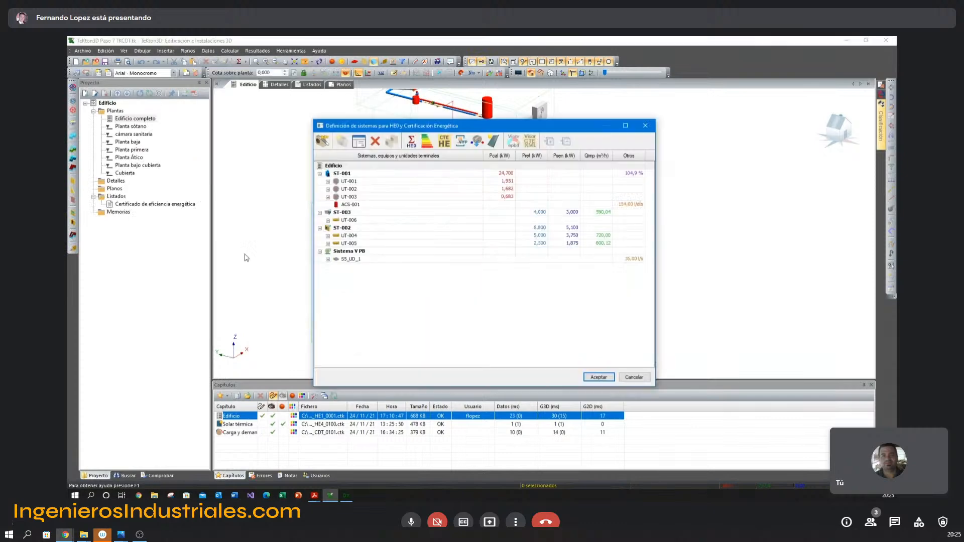
# Delete the existing systems ST-001, ST-003, ST-002 and Sistema V PB from the building's system definition.
pyautogui.click(346, 177)
pyautogui.click(375, 141)
pyautogui.click(500, 283)
pyautogui.click(375, 142)
pyautogui.click(510, 281)
pyautogui.click(375, 141)
pyautogui.click(506, 277)
pyautogui.click(375, 141)
pyautogui.click(512, 280)
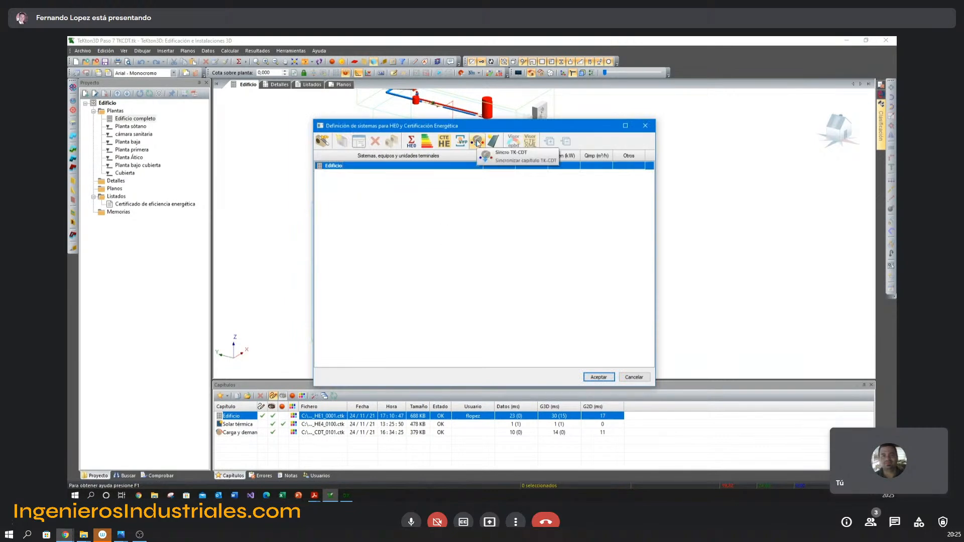
# Synchronize the building's systems from the TK-CDT chapter and run the energy rating calculation.
pyautogui.click(477, 143)
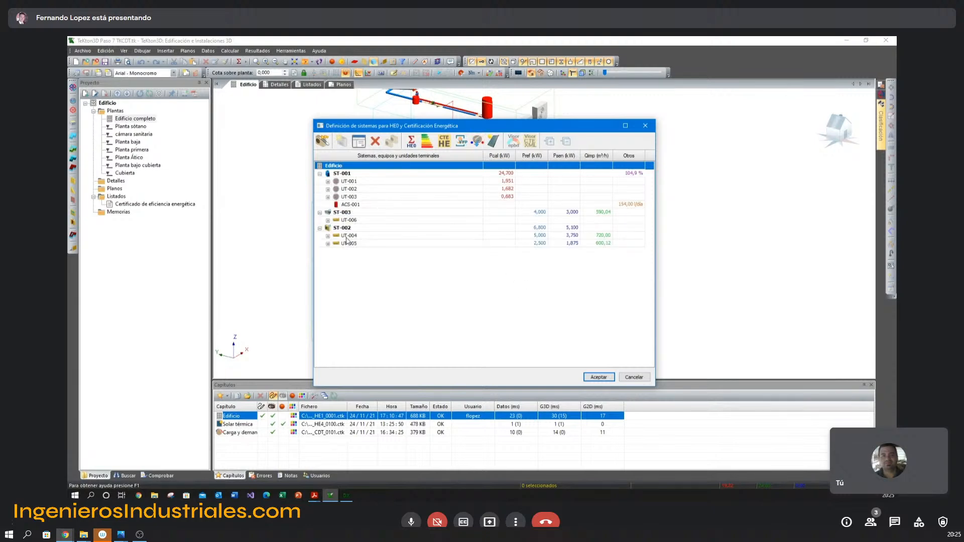
pyautogui.click(341, 197)
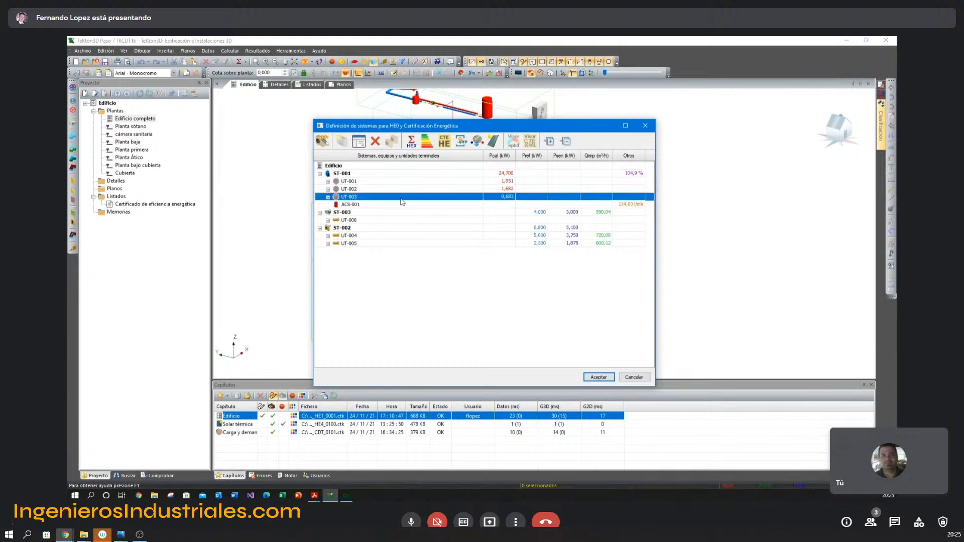
pyautogui.click(427, 143)
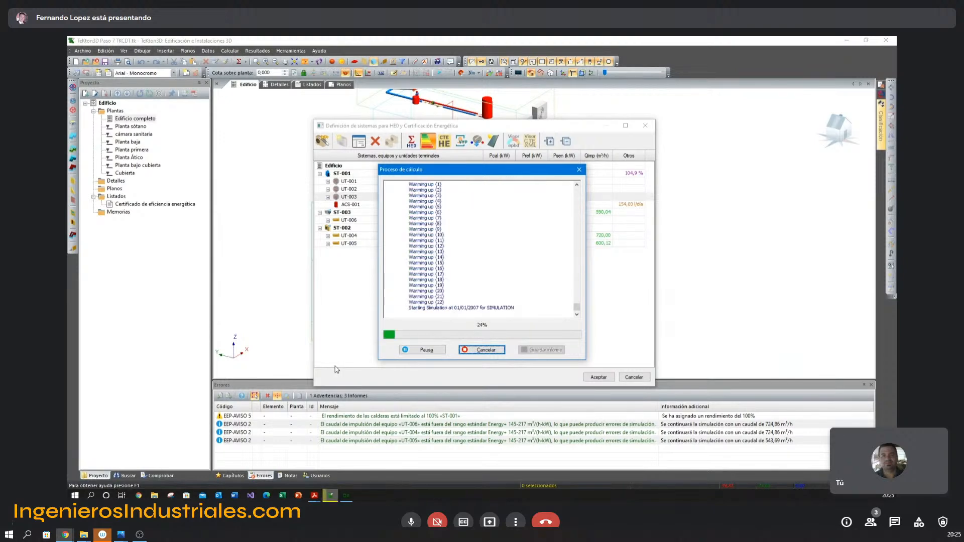
# Switch to Acrobat Reader and go through the BTwin Baja tensión slides on system definition and energy rating.
pyautogui.moveTo(315, 496)
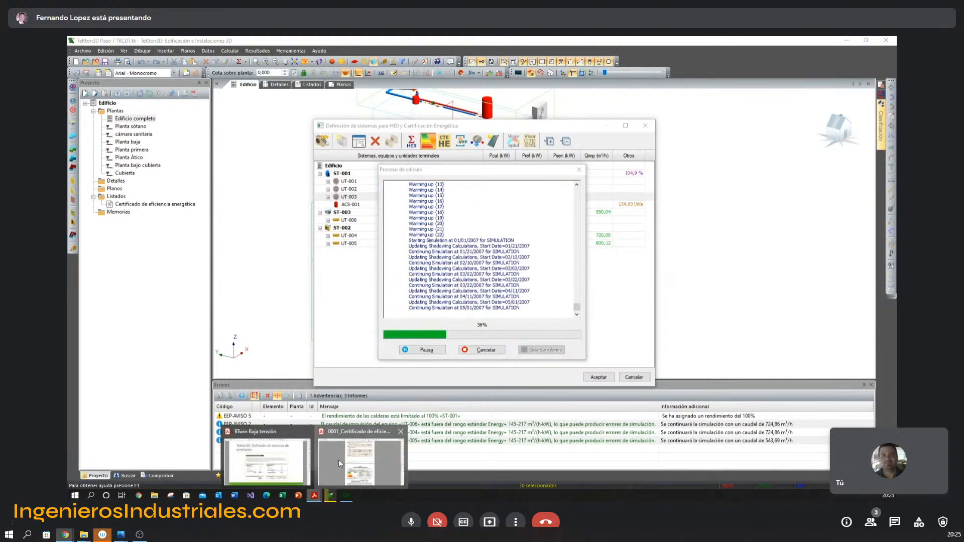
pyautogui.click(339, 460)
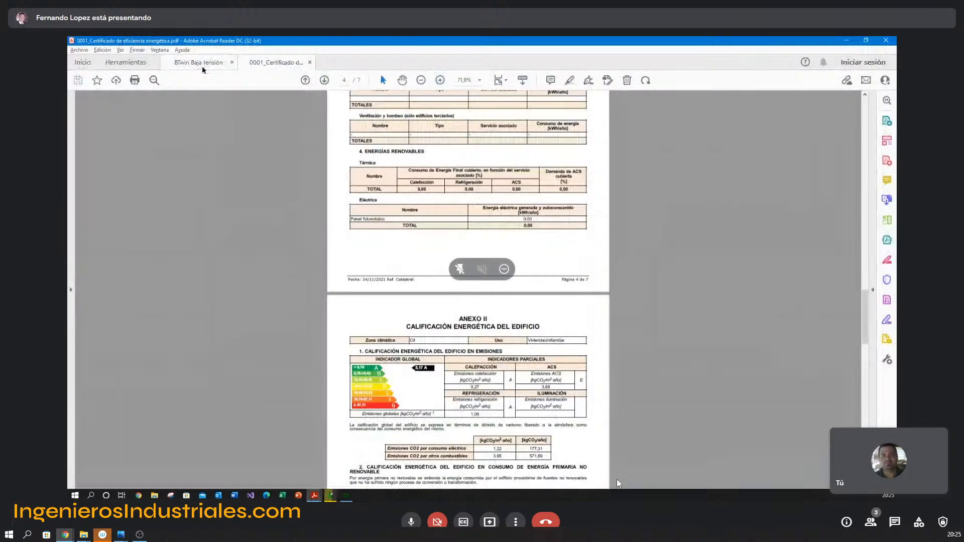
pyautogui.click(202, 66)
pyautogui.scroll(-1, 376, 133)
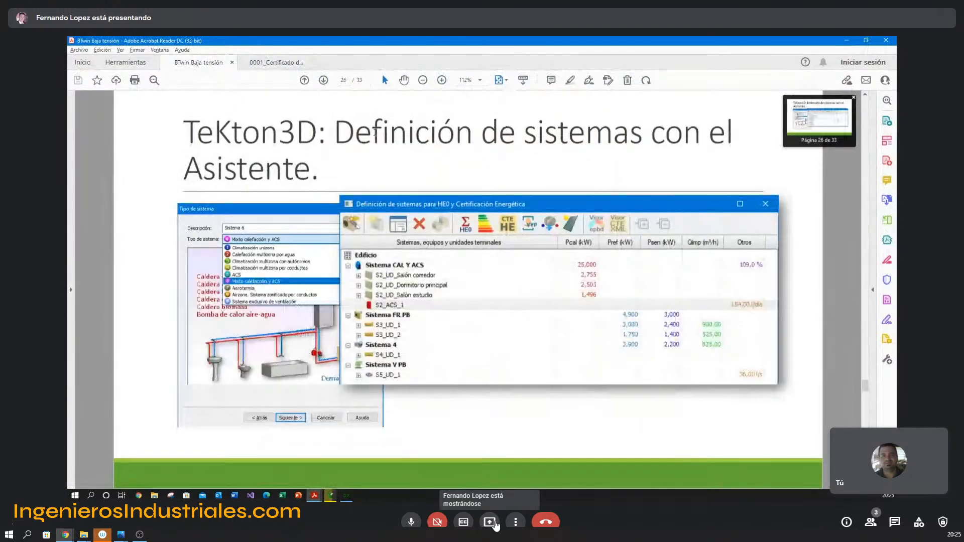
pyautogui.scroll(-1, 376, 134)
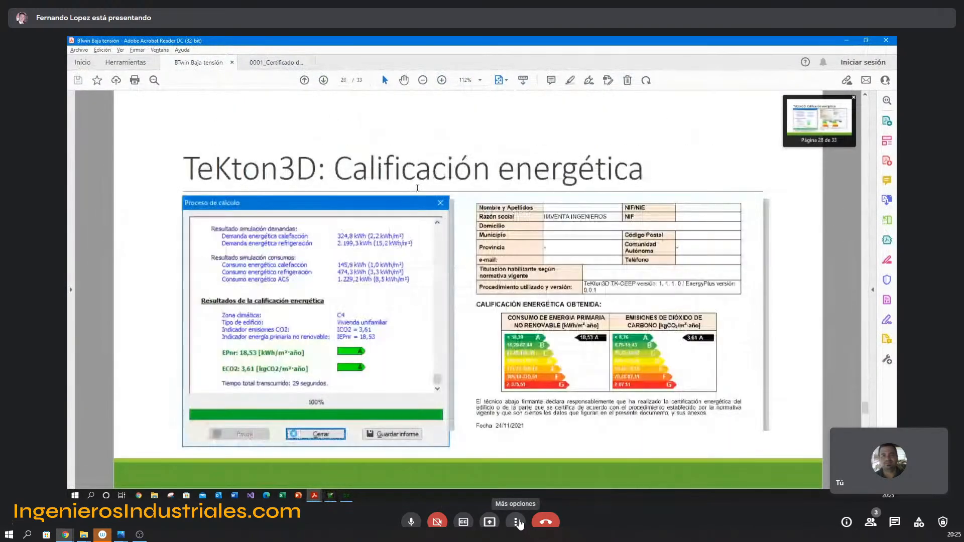
# Switch to the Google Meet call, set its layout to Barra lateral and turn the camera on.
pyautogui.click(519, 523)
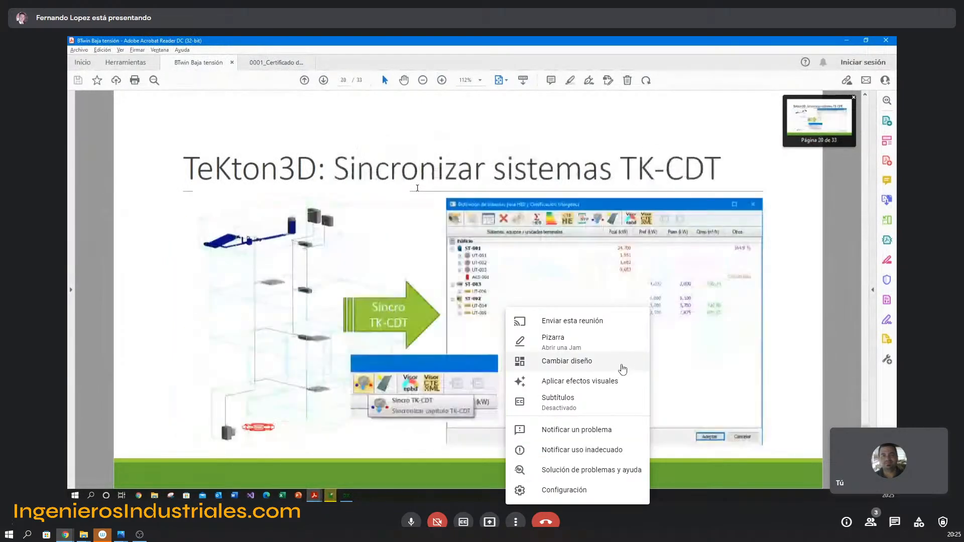
pyautogui.click(566, 362)
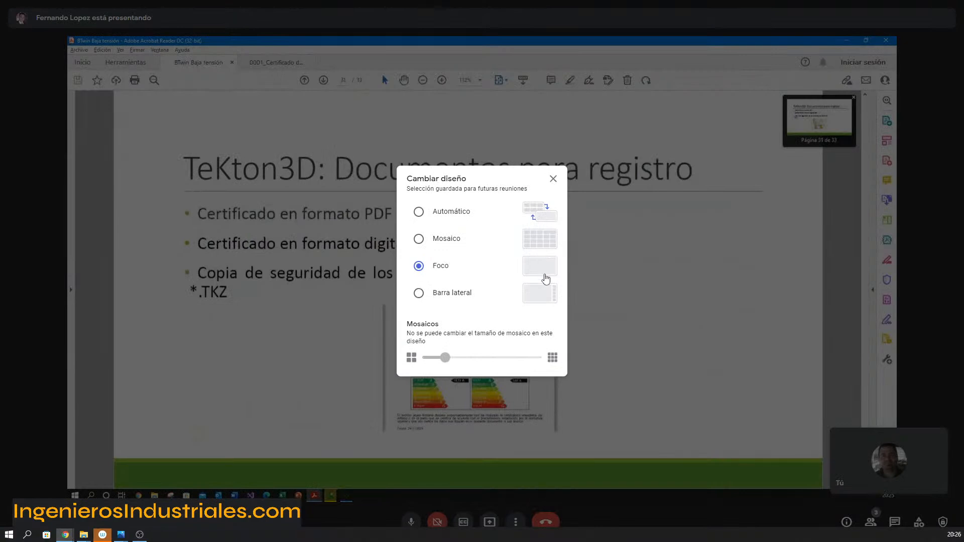
pyautogui.click(544, 296)
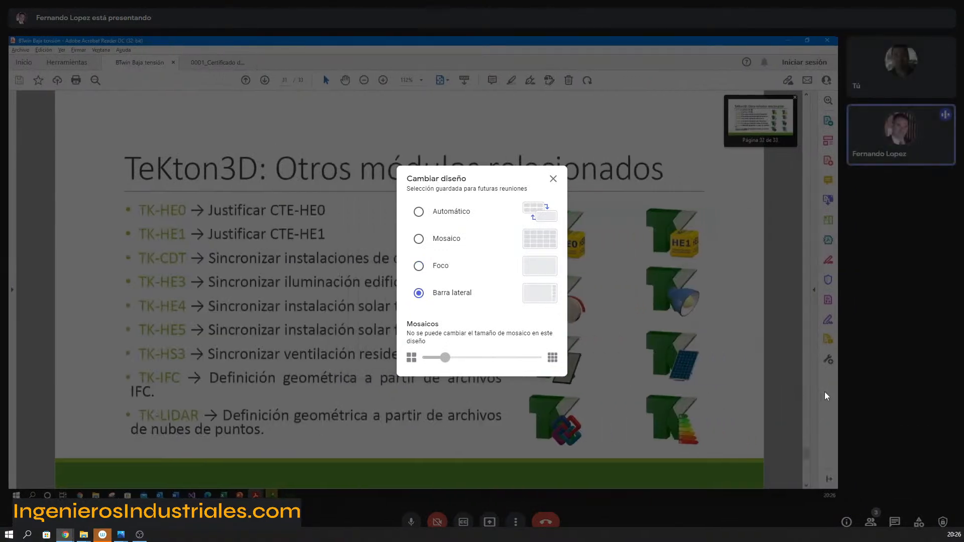
pyautogui.click(553, 179)
pyautogui.click(441, 522)
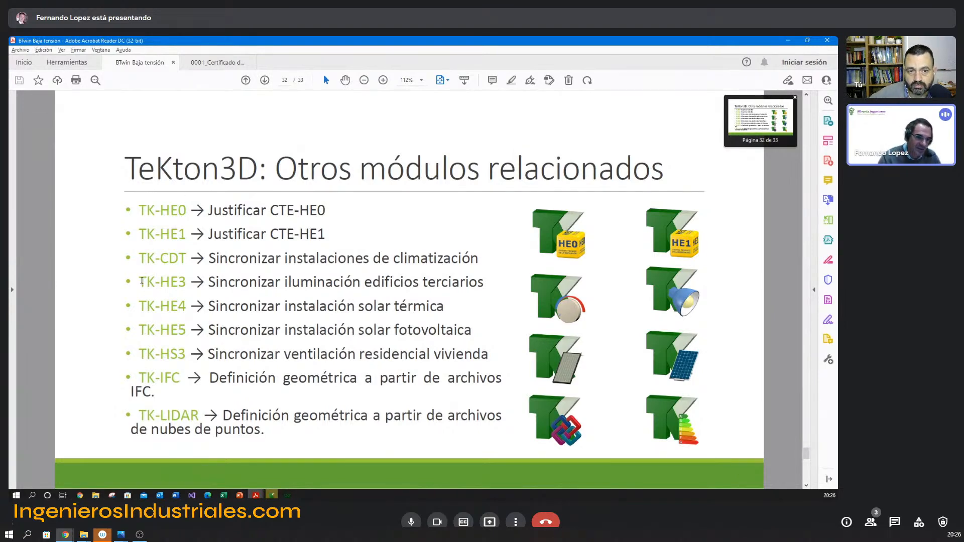
# Select the TK-HE3, TK-HS3, TK-IFC and TK-LIDAR entries on the related modules slide to point them out.
pyautogui.moveTo(139, 281); pyautogui.dragTo(179, 284)
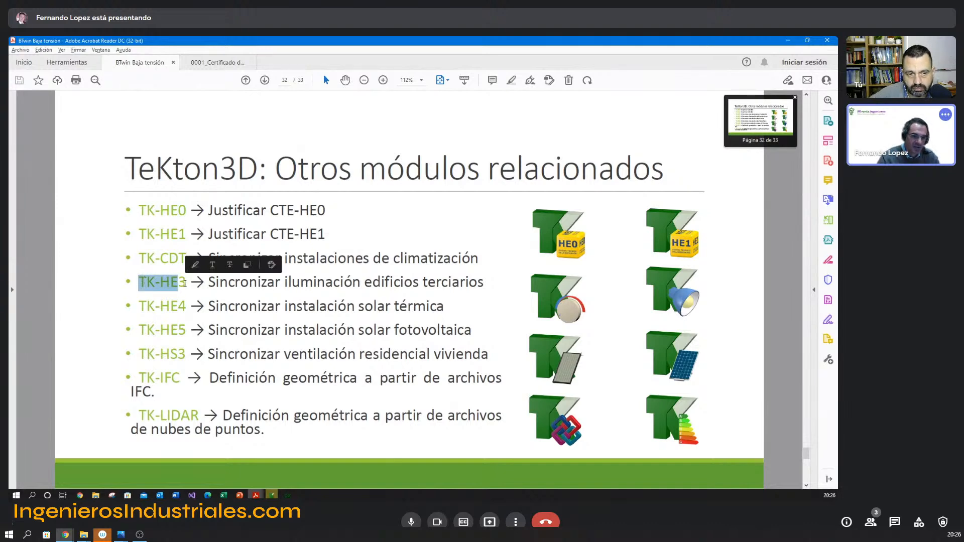
pyautogui.click(173, 292)
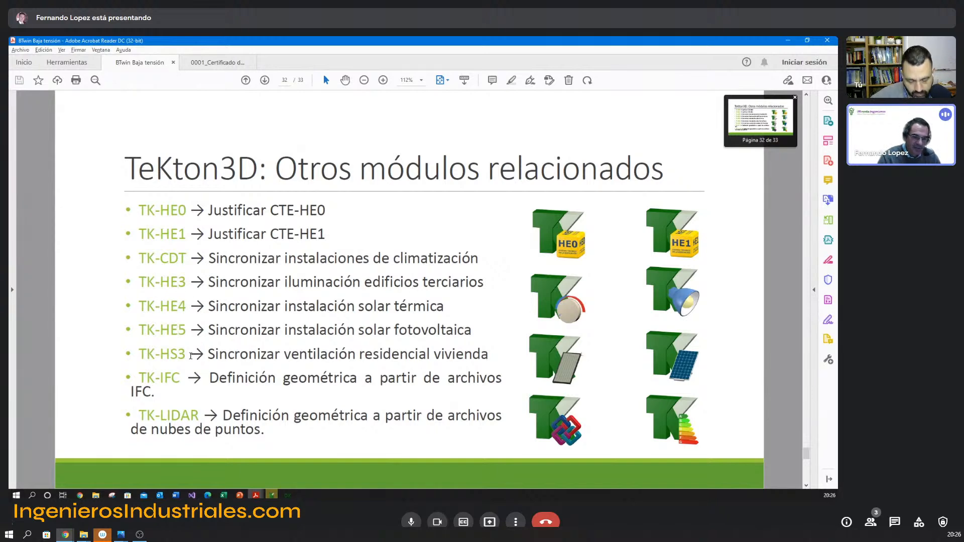
pyautogui.doubleClick(164, 353)
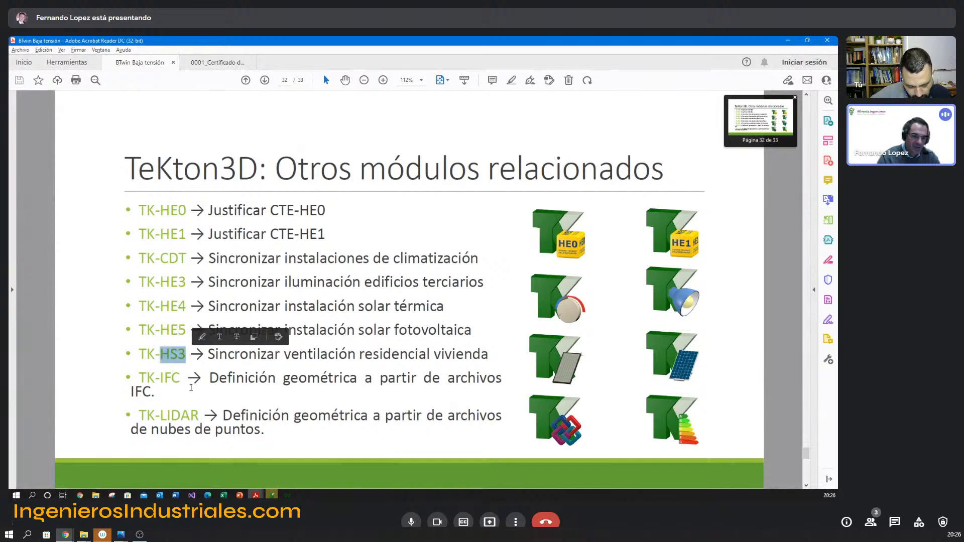
pyautogui.moveTo(143, 376); pyautogui.dragTo(241, 426)
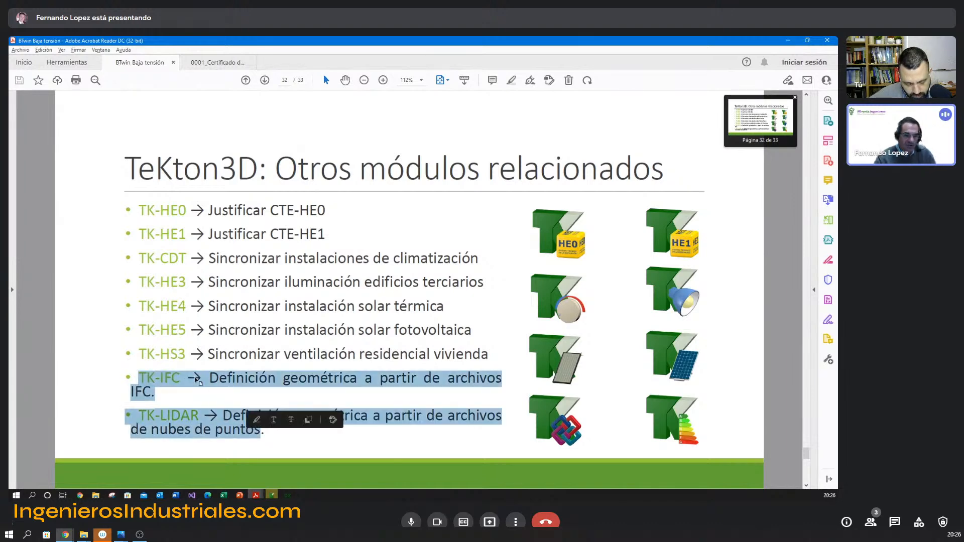
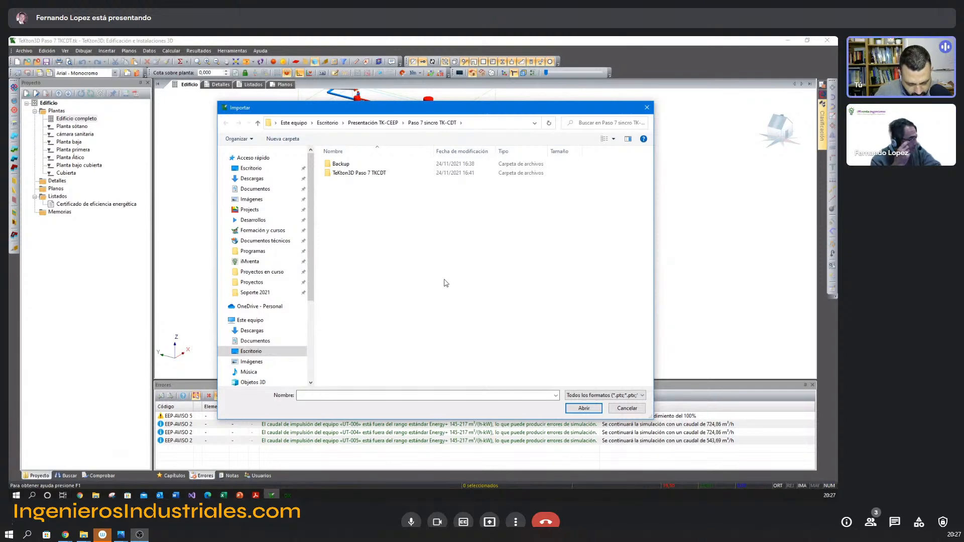
# Close the import dialog without importing, and show the building's horizontal and vertical enclosures and its obstacles in the 3D model.
pyautogui.click(627, 409)
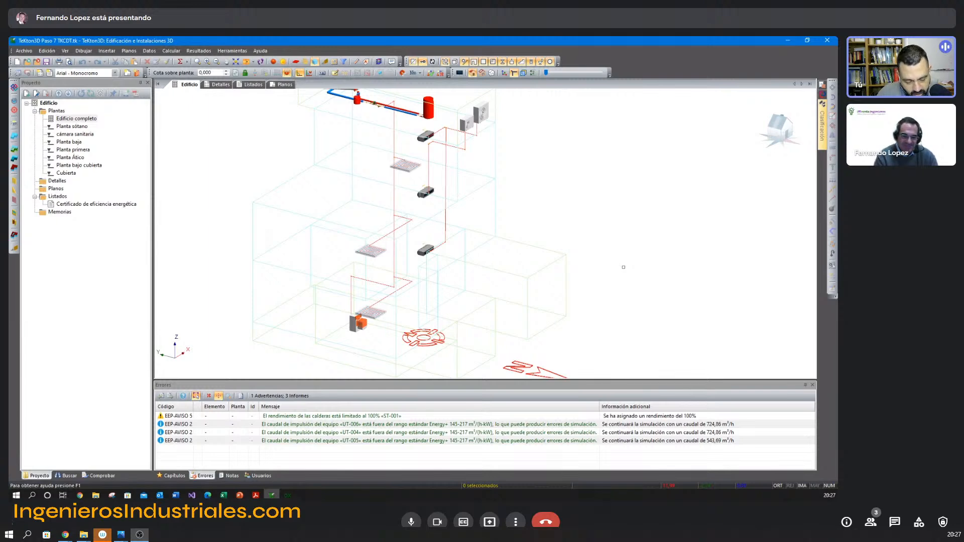
pyautogui.click(296, 63)
pyautogui.click(306, 63)
pyautogui.click(326, 64)
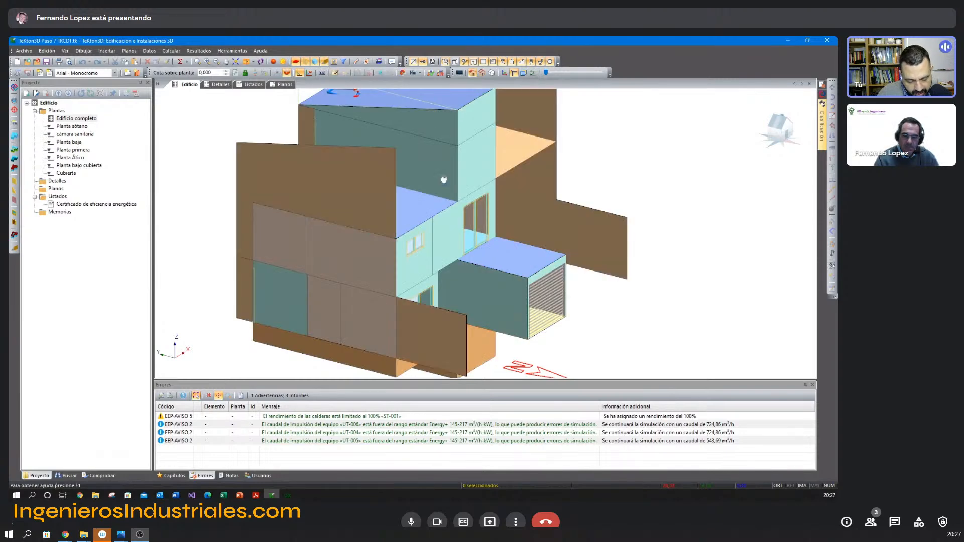
pyautogui.moveTo(444, 179); pyautogui.dragTo(430, 179, button='middle')
pyautogui.scroll(-1, 430, 178)
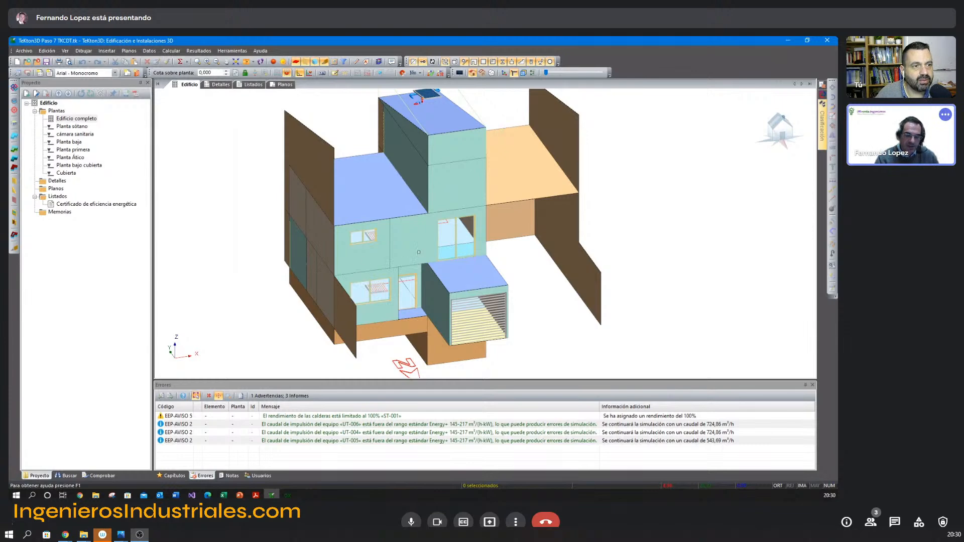
# Hide the building's horizontal and vertical enclosures and its obstacles to expose the spaces and installations.
pyautogui.keyDown('shift'); pyautogui.moveTo(306, 203); pyautogui.dragTo(329, 200, button='middle'); pyautogui.keyUp('shift')
pyautogui.moveTo(353, 246); pyautogui.dragTo(327, 169, button='middle')
pyautogui.click(296, 61)
pyautogui.click(305, 62)
pyautogui.click(315, 62)
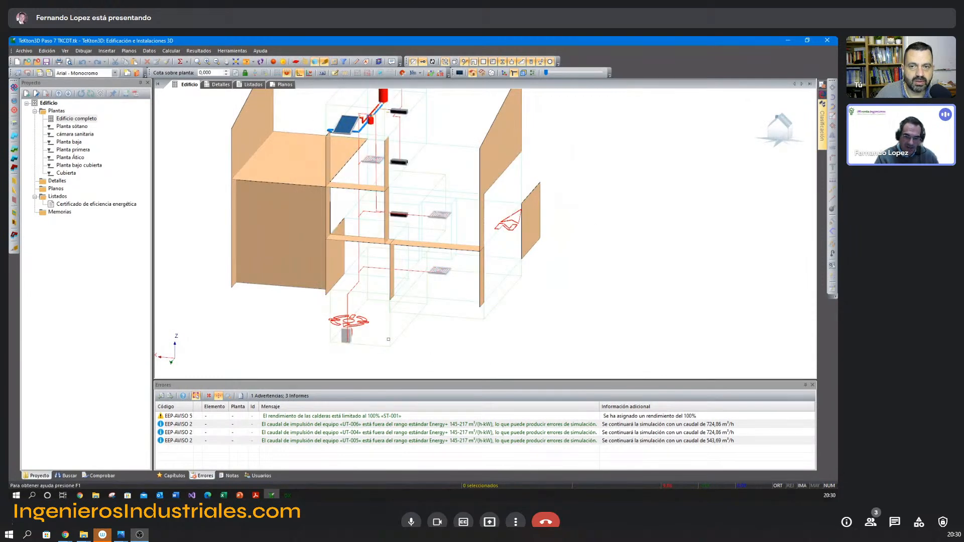
pyautogui.click(389, 340)
pyautogui.press('Escape')
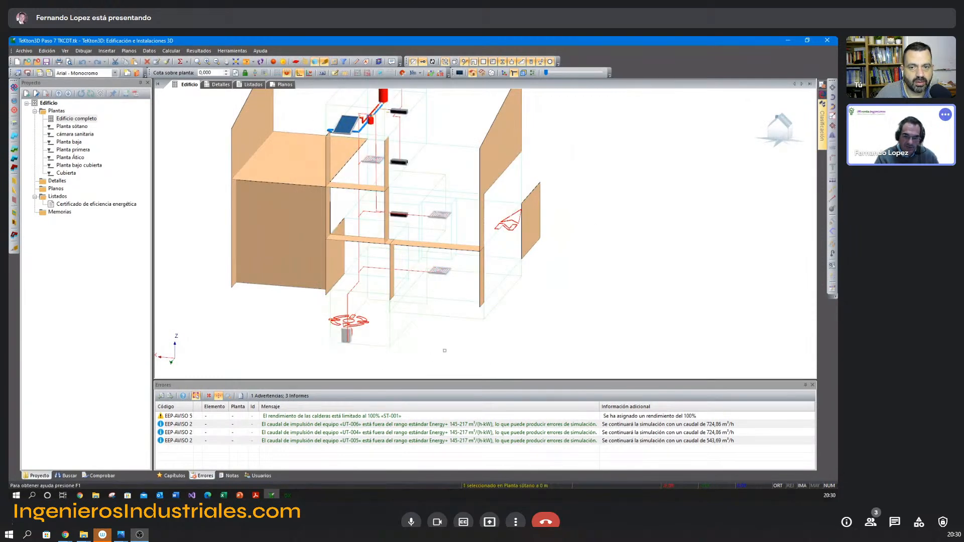
pyautogui.keyDown('shift'); pyautogui.moveTo(445, 287); pyautogui.dragTo(436, 254, button='middle'); pyautogui.keyUp('shift')
pyautogui.click(326, 62)
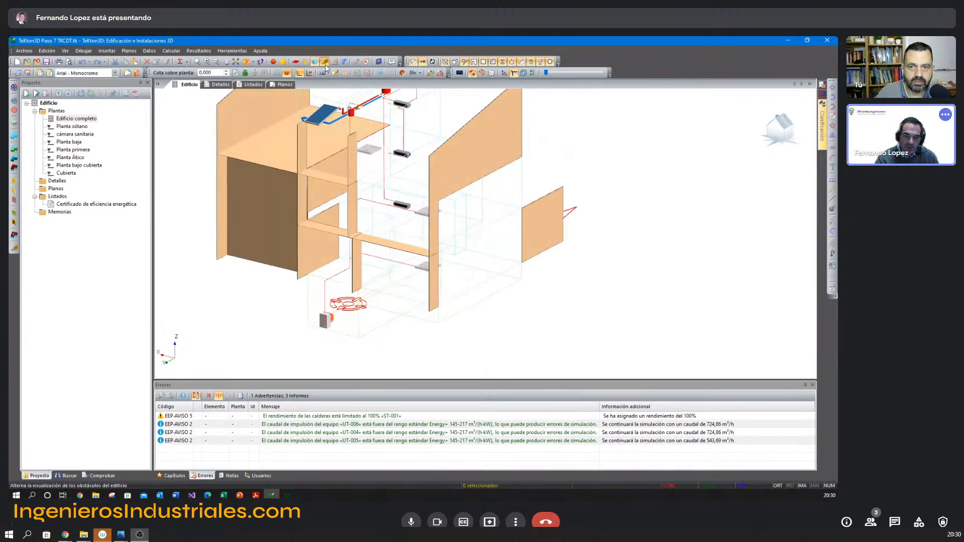
# Divide the ground-floor space and the space above it in plan view with an L-shaped cutting line around their shared corner.
pyautogui.keyDown('shift'); pyautogui.moveTo(444, 209); pyautogui.dragTo(475, 241, button='middle'); pyautogui.keyUp('shift')
pyautogui.click(466, 247)
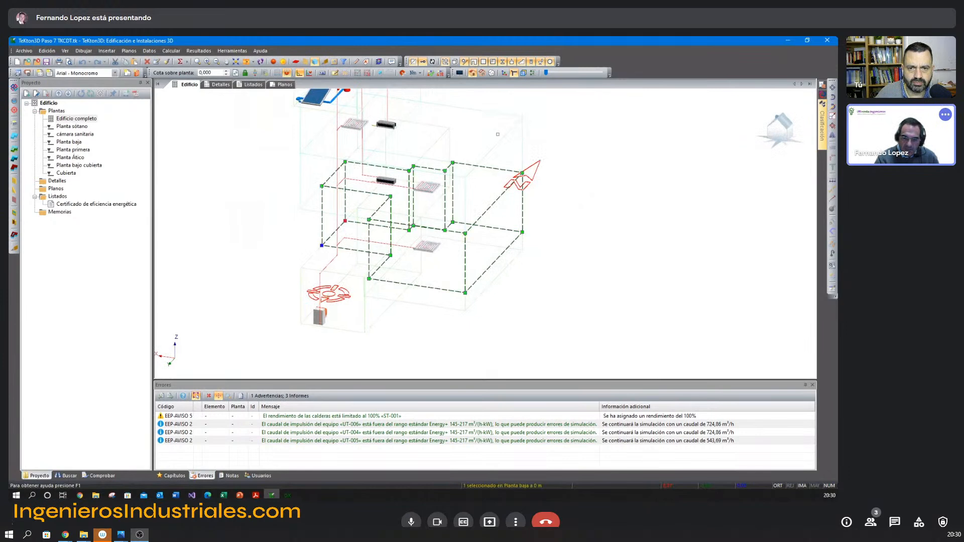
pyautogui.click(492, 146)
pyautogui.press('F5')
pyautogui.moveTo(448, 223); pyautogui.dragTo(458, 300, button='middle')
pyautogui.click(832, 198)
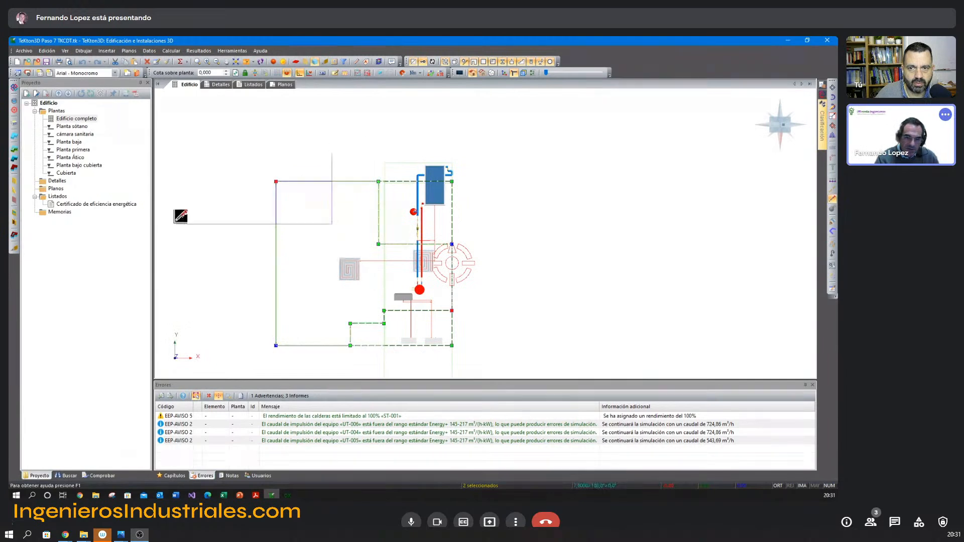
pyautogui.rightClick(209, 220)
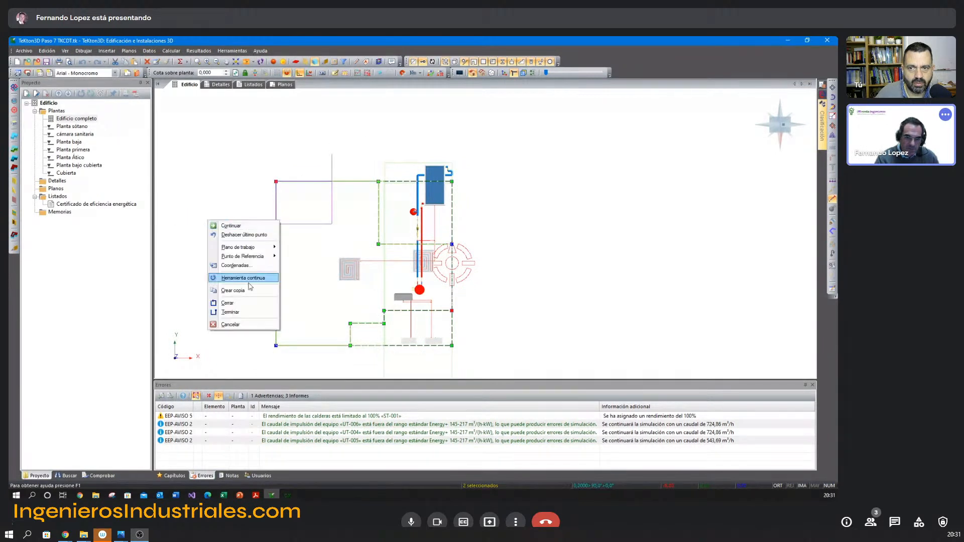
pyautogui.click(244, 312)
# Display the spaces as solids, remove the upper corner space and stretch the ground-floor one up to the first-floor ceiling as a double-height space.
pyautogui.moveTo(244, 252)
pyautogui.mouseDown(button='middle')
pyautogui.moveTo(263, 230)
pyautogui.moveTo(383, 334)
pyautogui.moveTo(357, 229)
pyautogui.moveTo(362, 176)
pyautogui.mouseUp(button='middle')
pyautogui.click(273, 63)
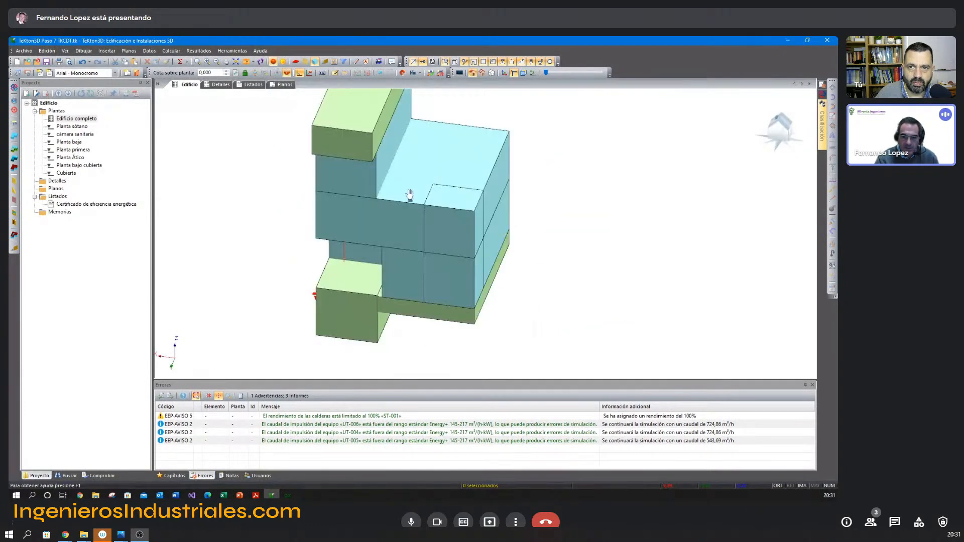
pyautogui.moveTo(409, 196); pyautogui.dragTo(474, 201, button='middle')
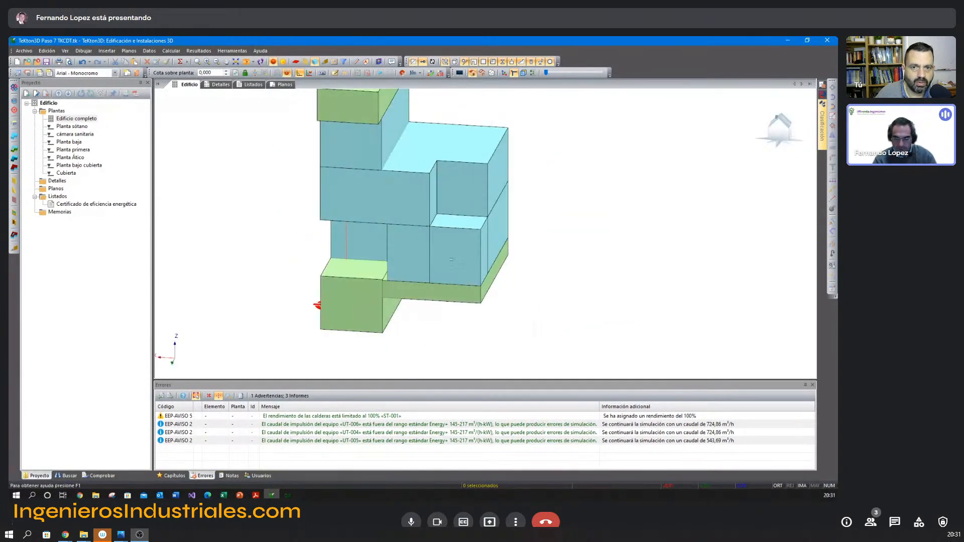
pyautogui.click(491, 213)
pyautogui.click(487, 217)
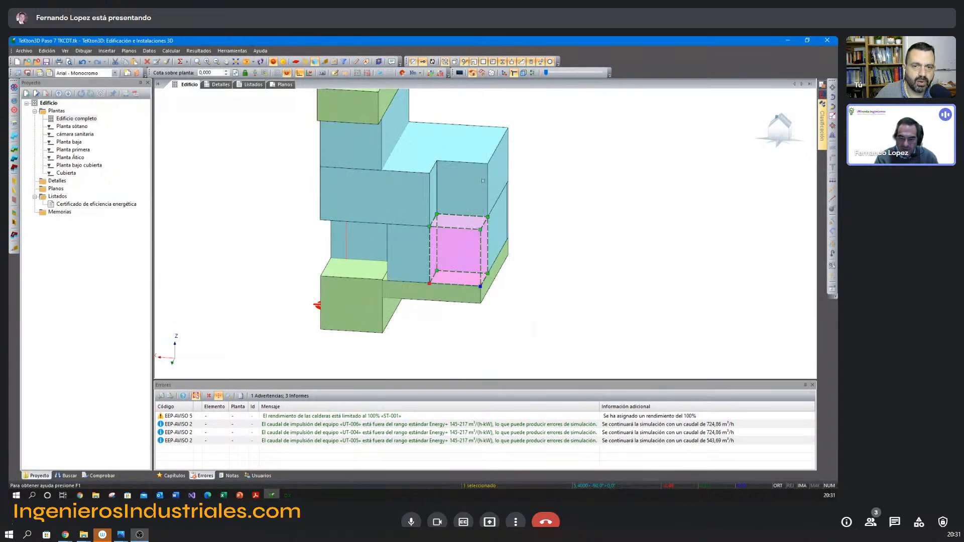
pyautogui.click(487, 164)
pyautogui.press('Escape')
pyautogui.moveTo(577, 220); pyautogui.dragTo(516, 274, button='middle')
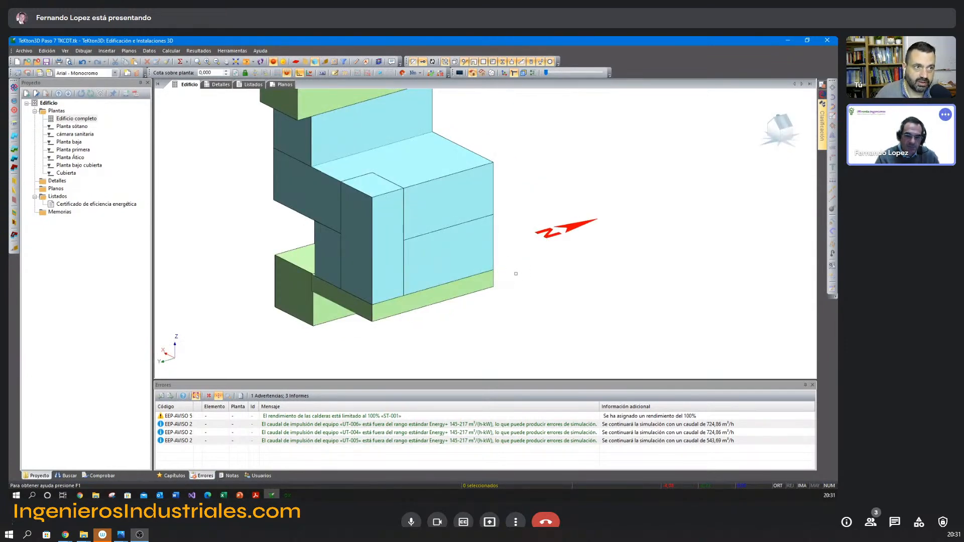
# Examine the double-height corner space against its neighbouring spaces, selecting it to point out its volume.
pyautogui.moveTo(469, 279); pyautogui.dragTo(522, 308, button='middle')
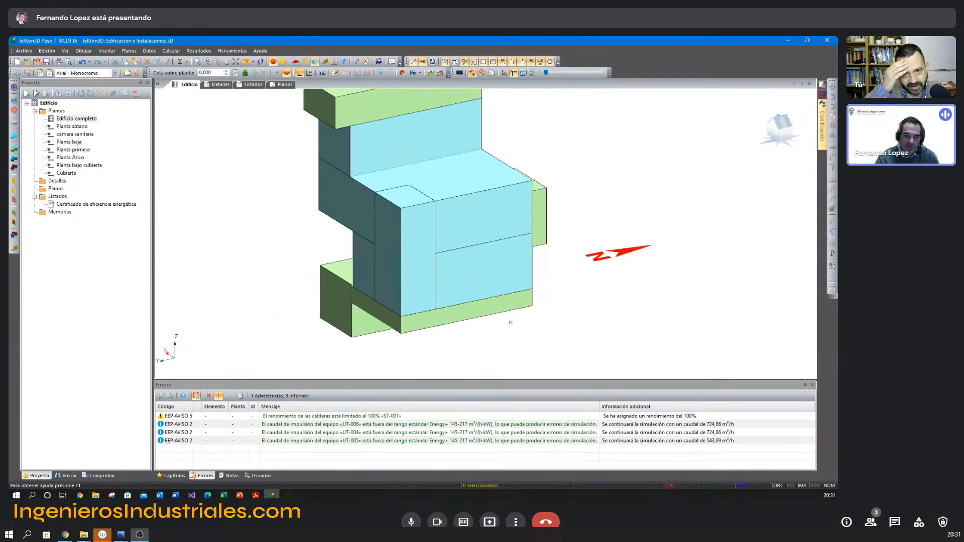
pyautogui.click(424, 271)
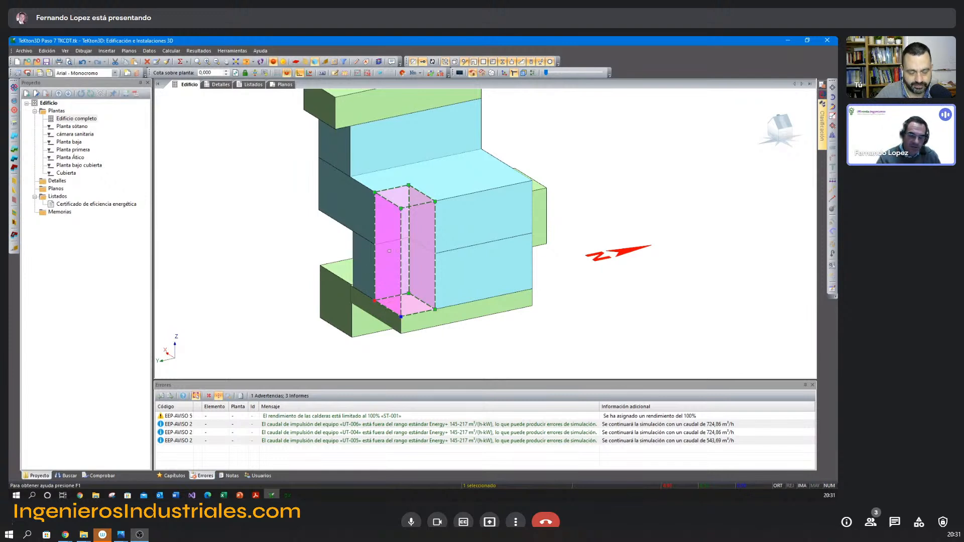
pyautogui.press('Escape')
pyautogui.click(415, 285)
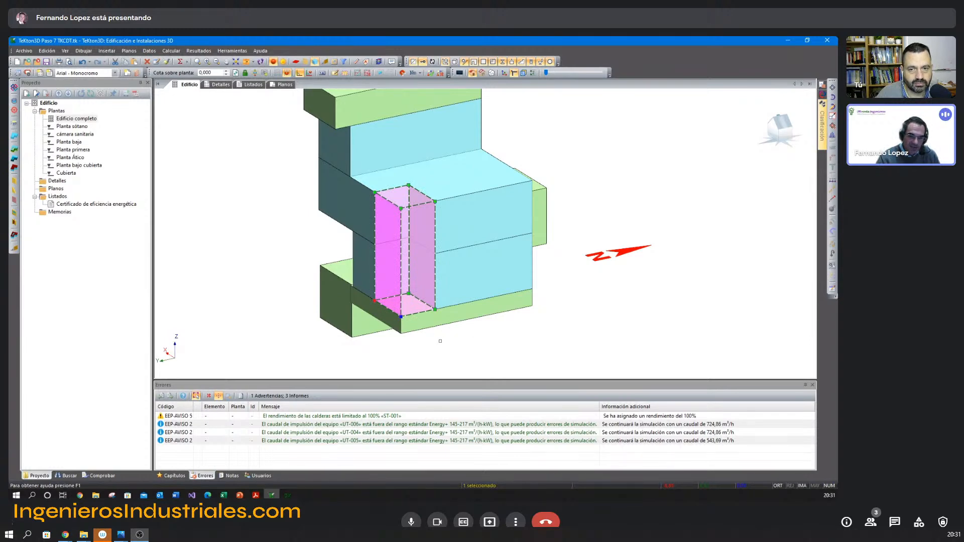
pyautogui.press('Escape')
pyautogui.click(416, 296)
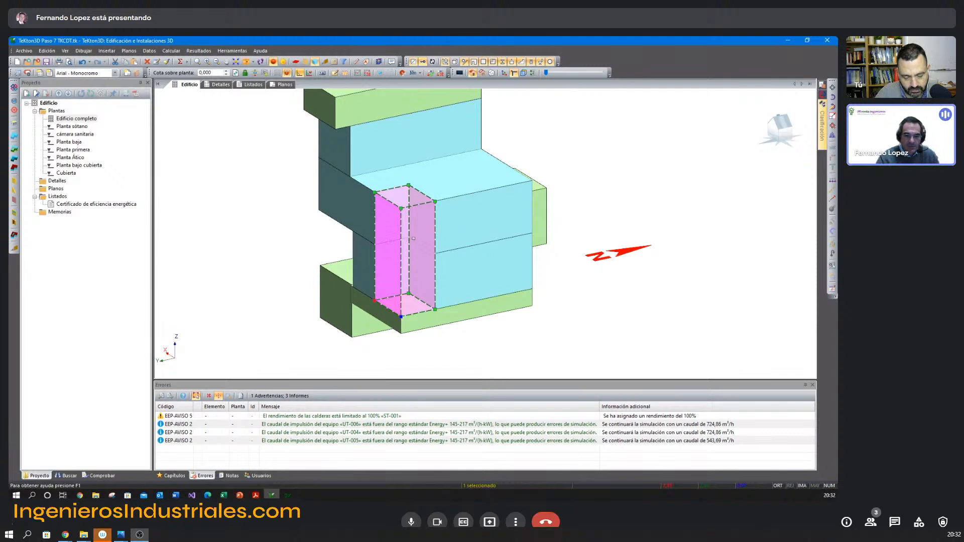
pyautogui.click(565, 310)
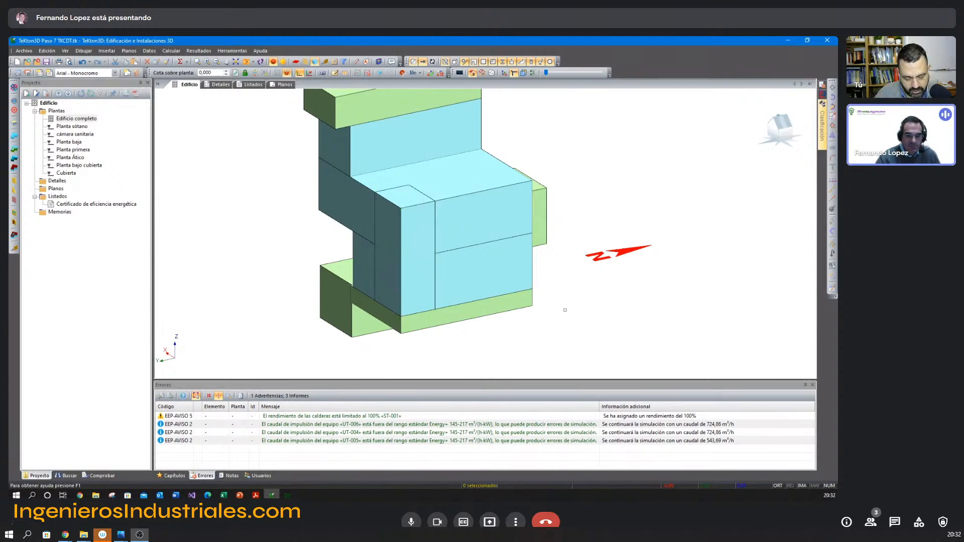
pyautogui.click(458, 300)
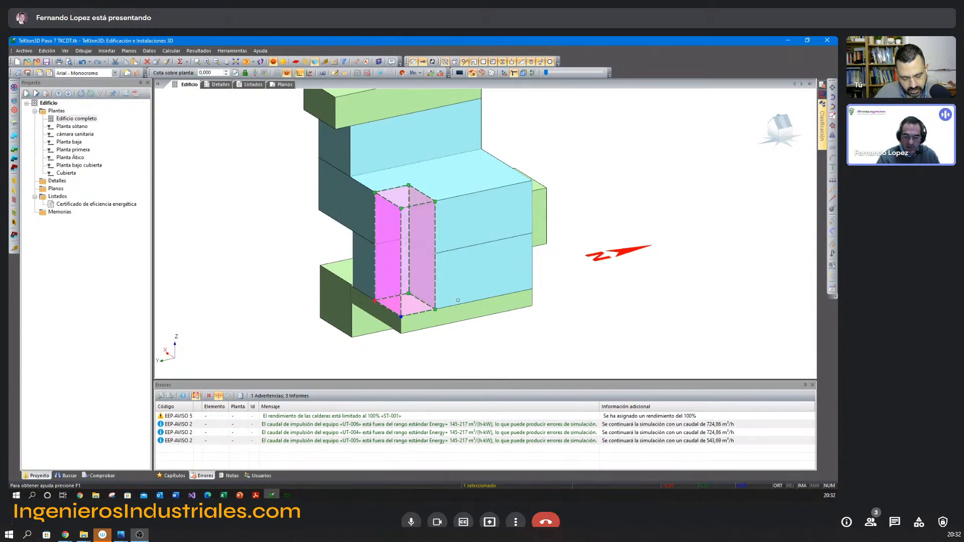
pyautogui.click(486, 331)
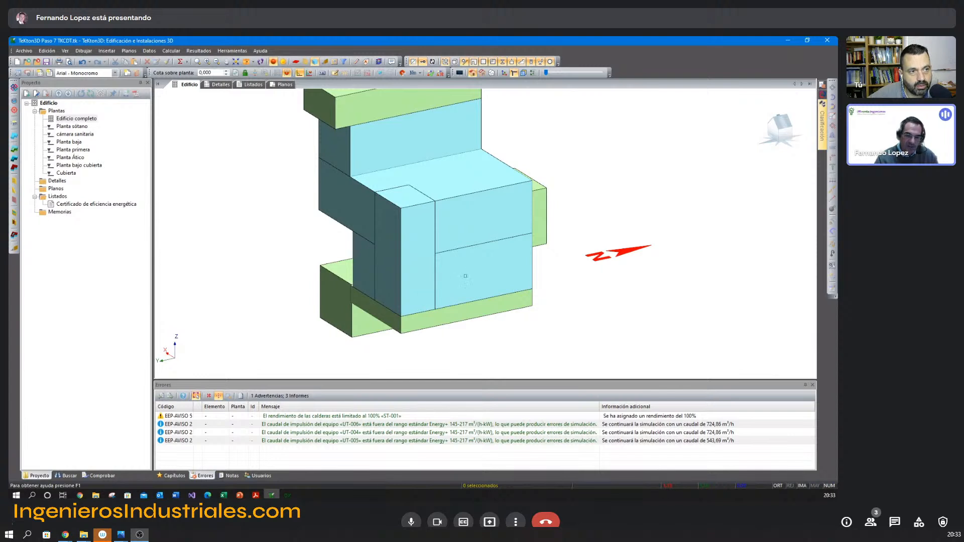
# Select the supply airflow notice for unit UT-004 in the error list to point it out.
pyautogui.click(385, 433)
pyautogui.click(386, 440)
pyautogui.click(387, 435)
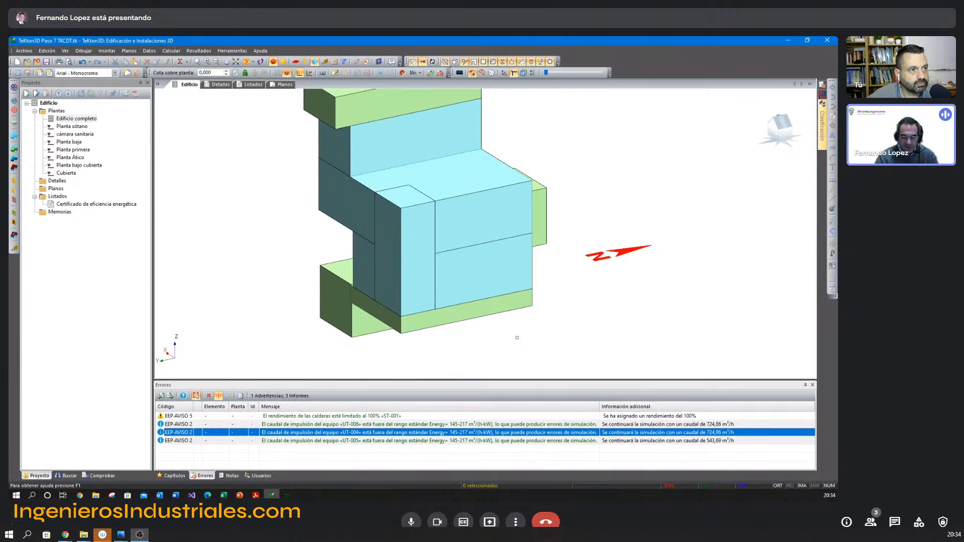
pyautogui.hotkey('alt', 'Tab')
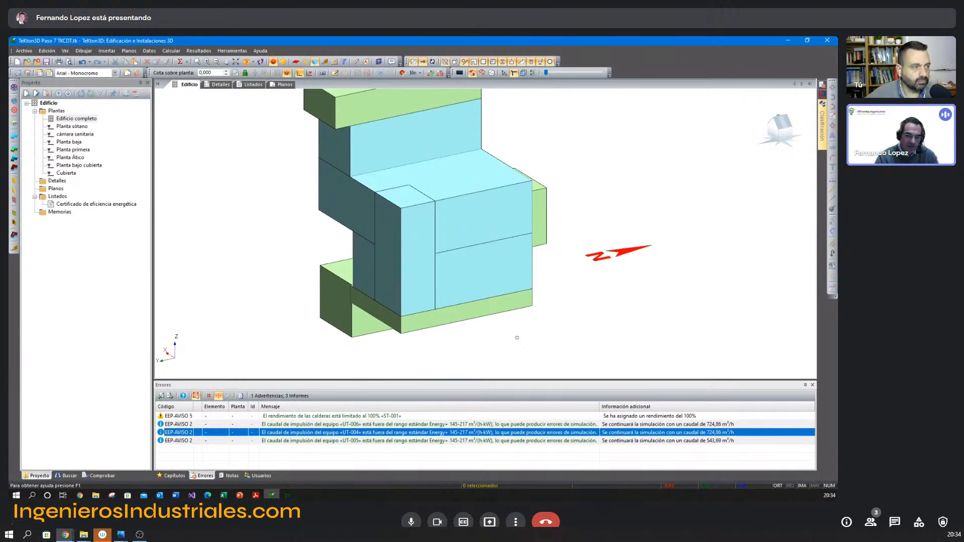